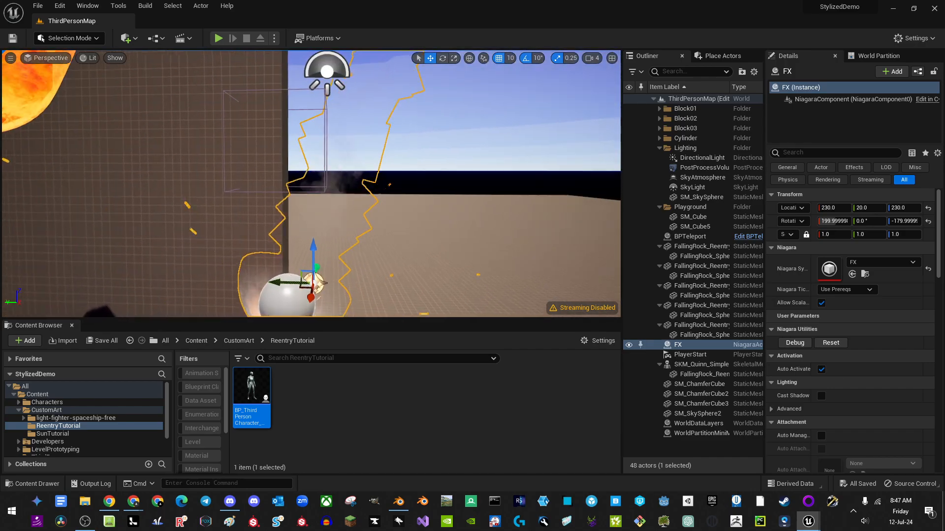
Step: Select SM_SkySphere2 and pull the camera back to frame the flaming rocks and green cube
{"action": "mouse_move", "coordinate": [460, 210]}
{"action": "right_mouse_down"}
{"action": "mouse_move", "coordinate": [429, 216]}
{"action": "mouse_move", "coordinate": [442, 216]}
{"action": "mouse_move", "coordinate": [438, 196]}
{"action": "mouse_move", "coordinate": [445, 203]}
{"action": "right_mouse_up"}
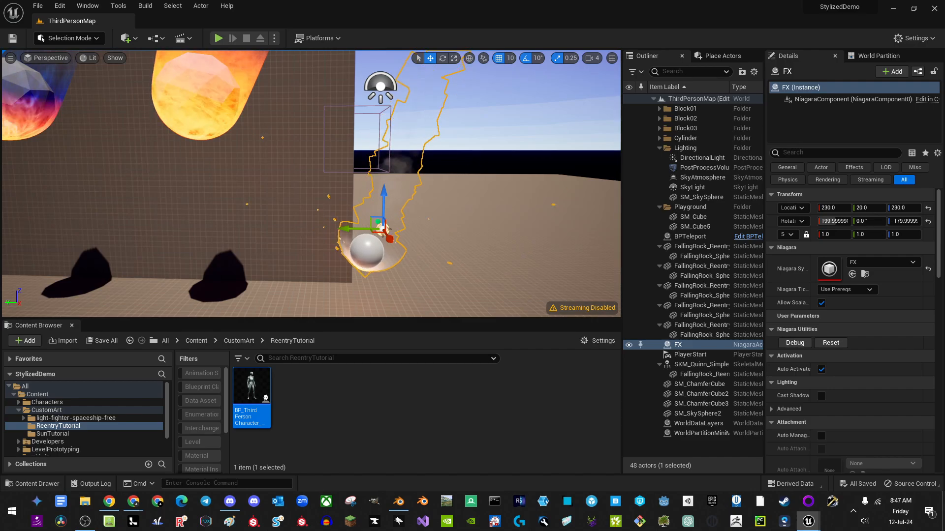
{"action": "left_click", "coordinate": [374, 244]}
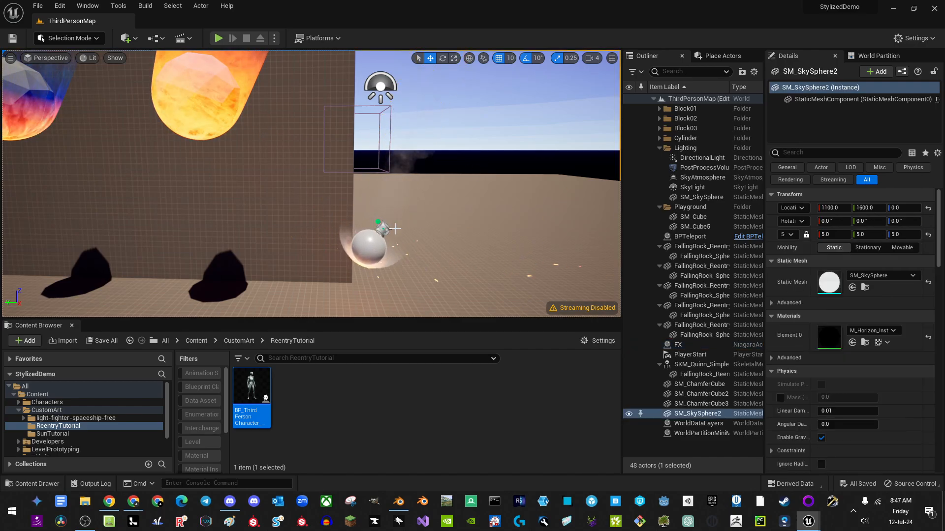
{"action": "key", "text": "s"}
{"action": "right_click_drag", "start_coordinate": [325, 156], "coordinate": [239, 170]}
Step: Start Play-in-Editor with Alt+P and run the character into the green teleport cube
{"action": "key", "text": "s"}
{"action": "key", "text": "alt+p"}
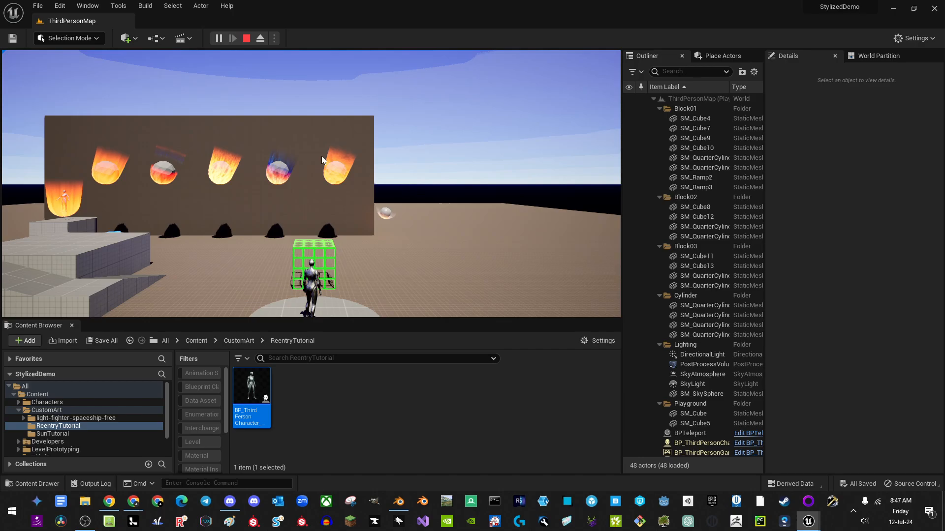
{"action": "key", "text": "w"}
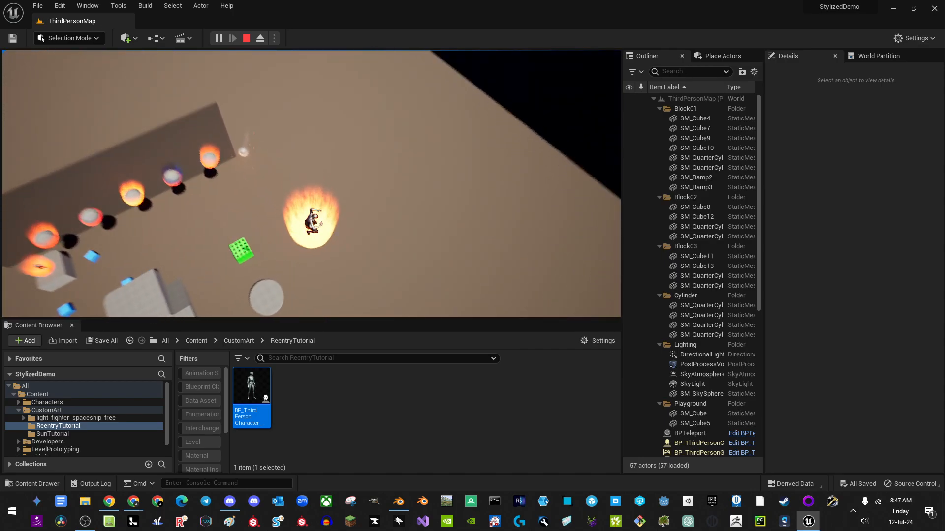
{"action": "key", "text": "w"}
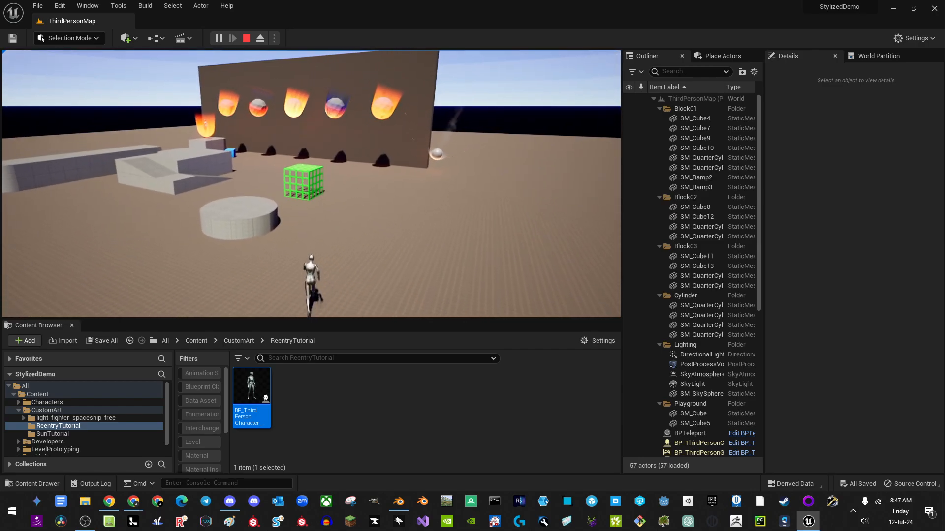
{"action": "key", "text": "w"}
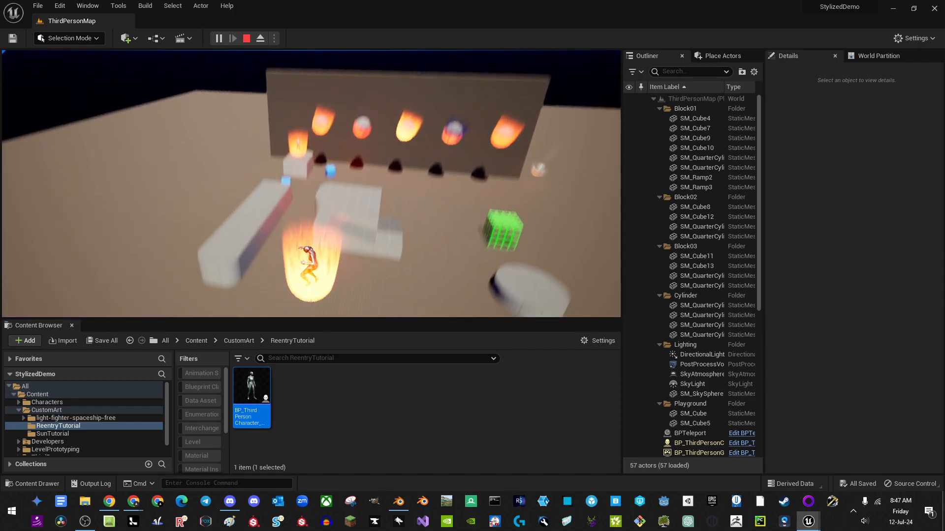
Step: Run the landed character toward the wall, then stop play and switch to Blender
{"action": "key", "text": "w"}
{"action": "key", "text": "w"}
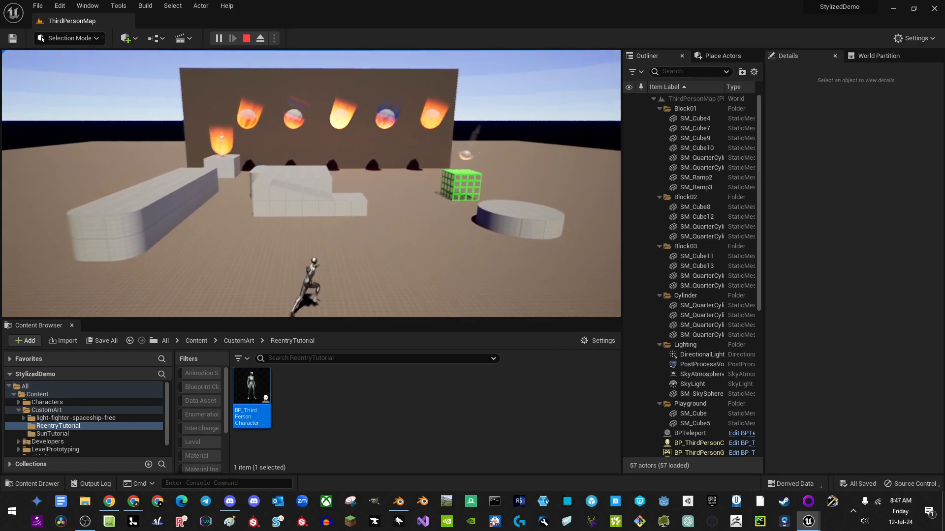
{"action": "key", "text": "w"}
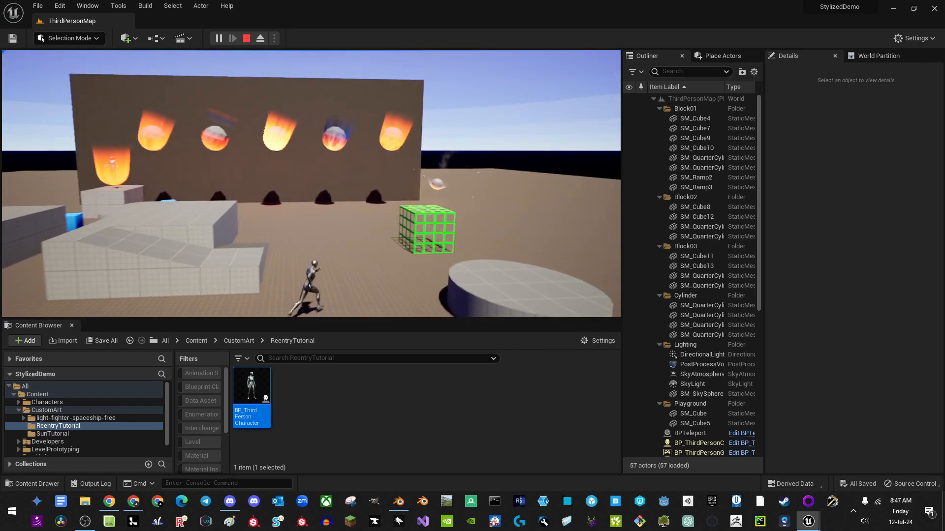
{"action": "key", "text": "w"}
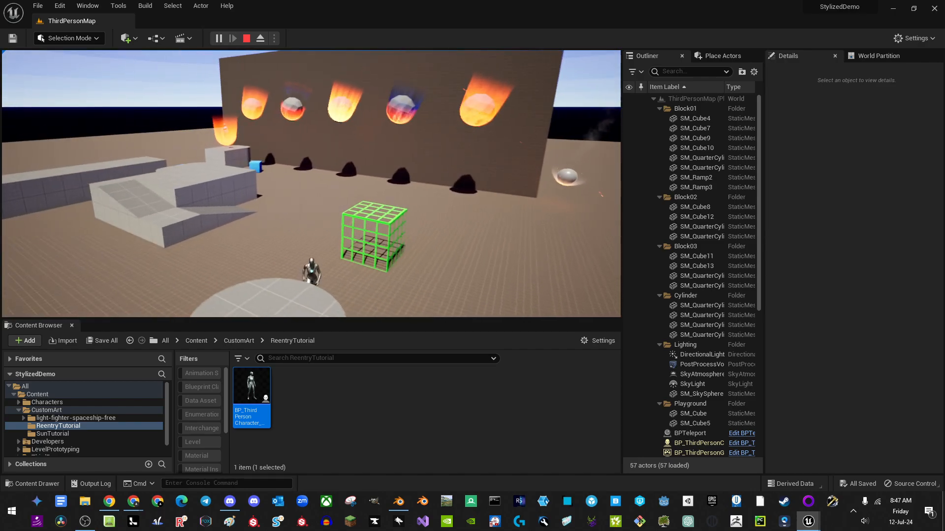
{"action": "key", "text": "Escape"}
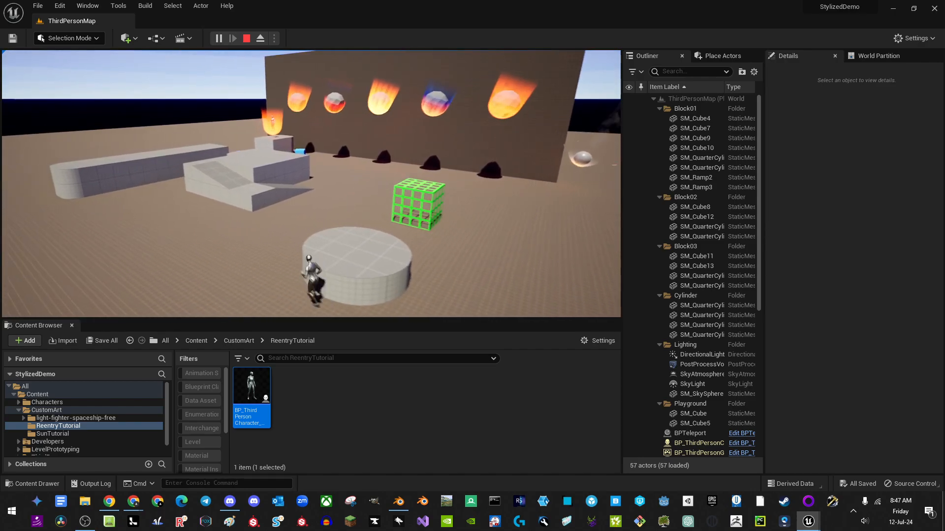
{"action": "left_click", "coordinate": [399, 504]}
Step: Delete Blender's default camera, light and cube, and add a UV sphere
{"action": "left_click", "coordinate": [289, 317]}
{"action": "key", "text": "a"}
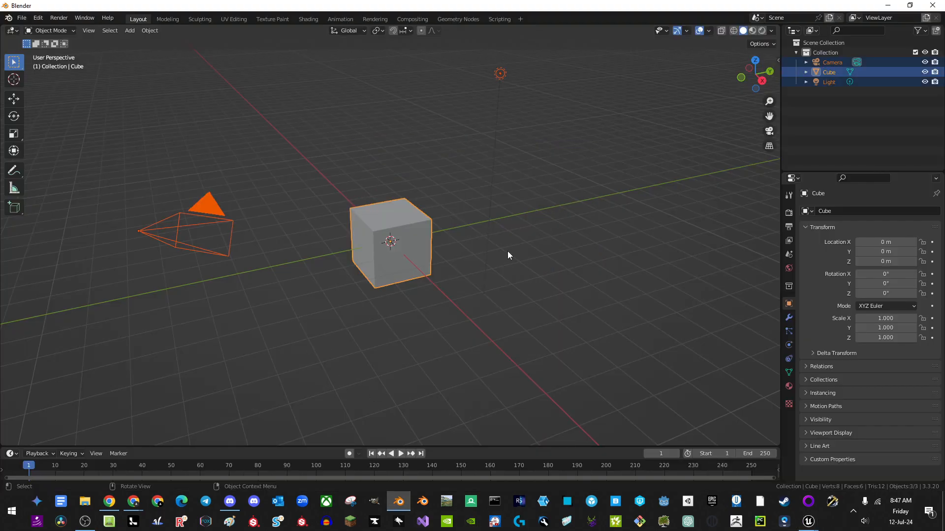
{"action": "key", "text": "Delete"}
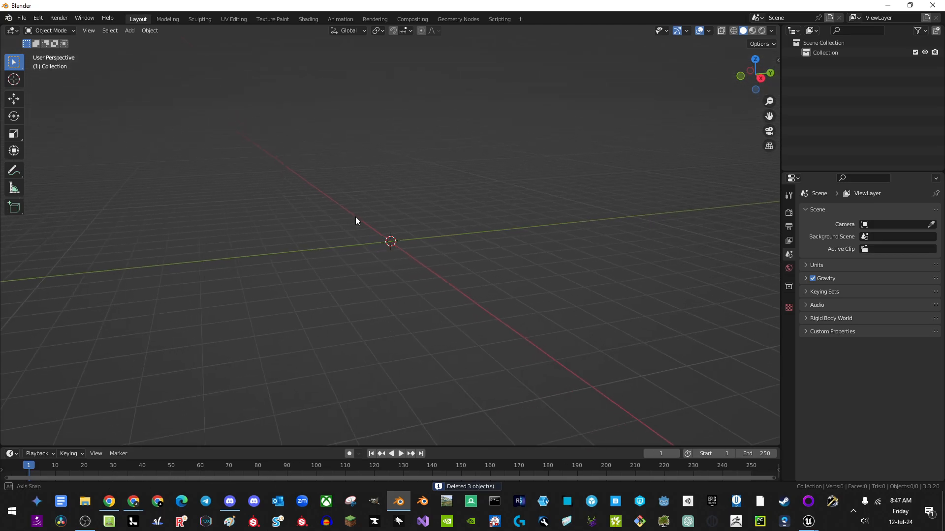
{"action": "key", "text": "shift+a"}
{"action": "mouse_move", "coordinate": [359, 219]}
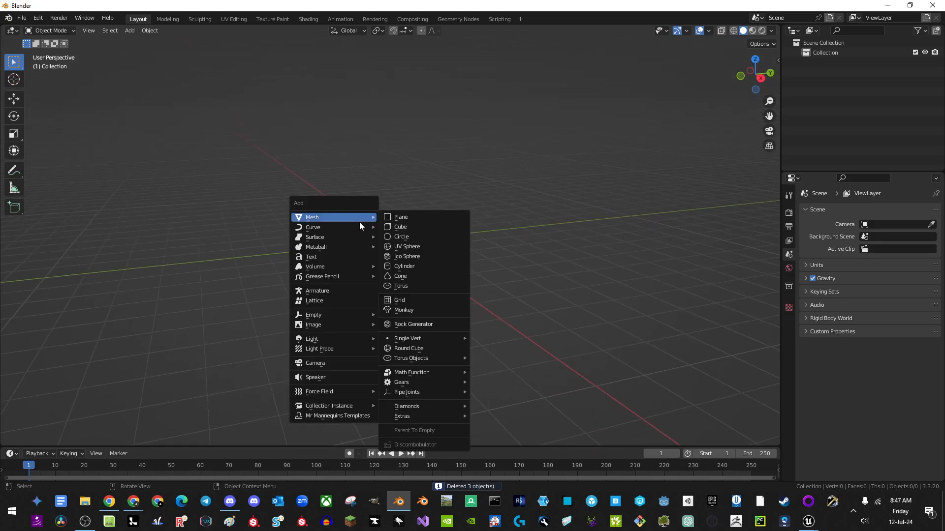
{"action": "left_click", "coordinate": [416, 250]}
{"action": "middle_click_drag", "start_coordinate": [433, 255], "coordinate": [379, 243]}
{"action": "scroll", "coordinate": [428, 217], "scroll_direction": "up", "scroll_amount": 7}
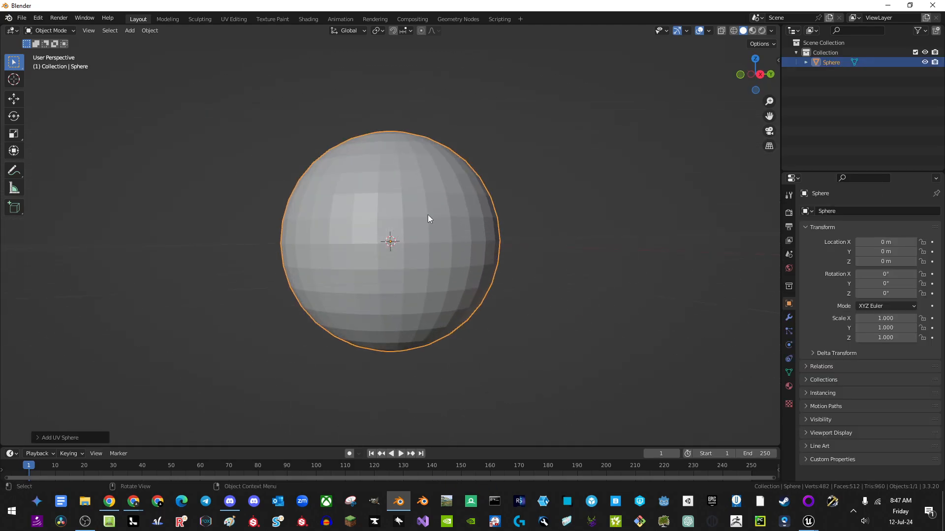
{"action": "middle_click_drag", "start_coordinate": [430, 217], "coordinate": [496, 235]}
Step: In Edit Mode with front view and X-ray, box-select the sphere's upper-half faces
{"action": "key", "text": "Tab"}
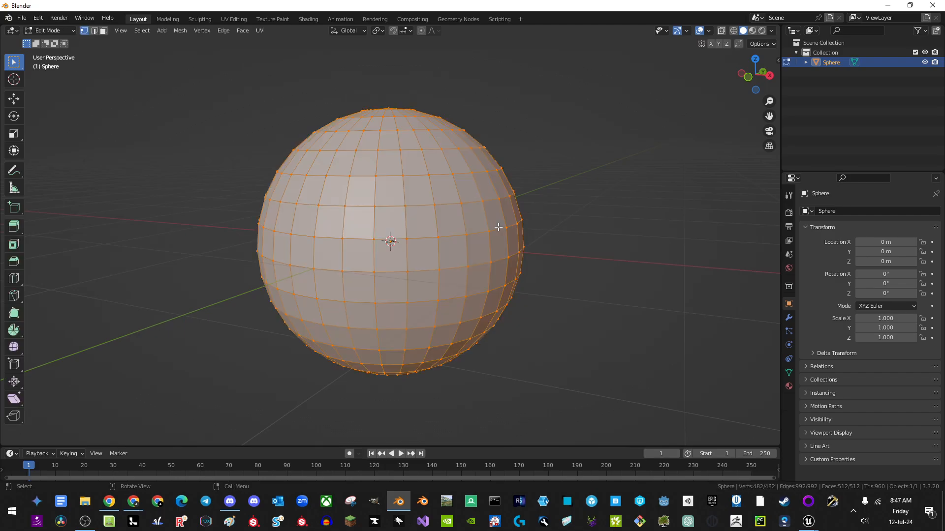
{"action": "key", "text": "KP_1"}
{"action": "key", "text": "alt+z"}
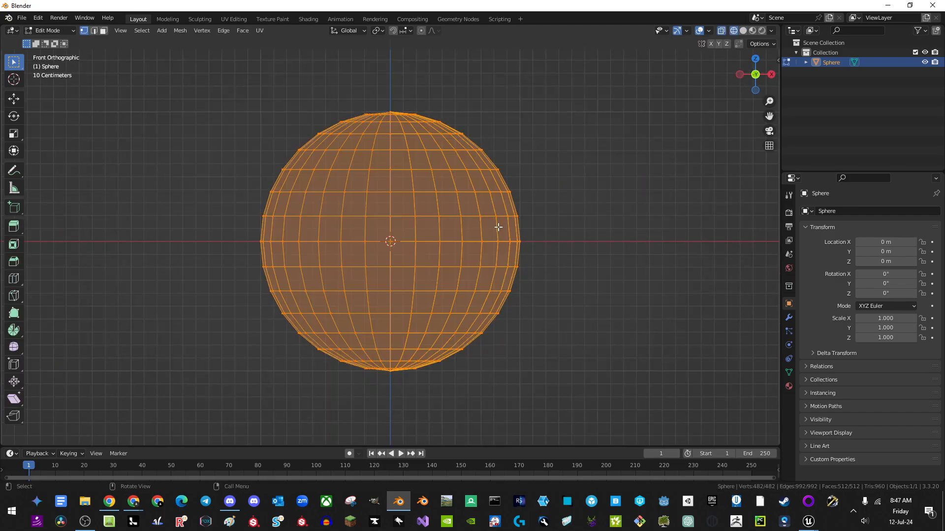
{"action": "key", "text": "3"}
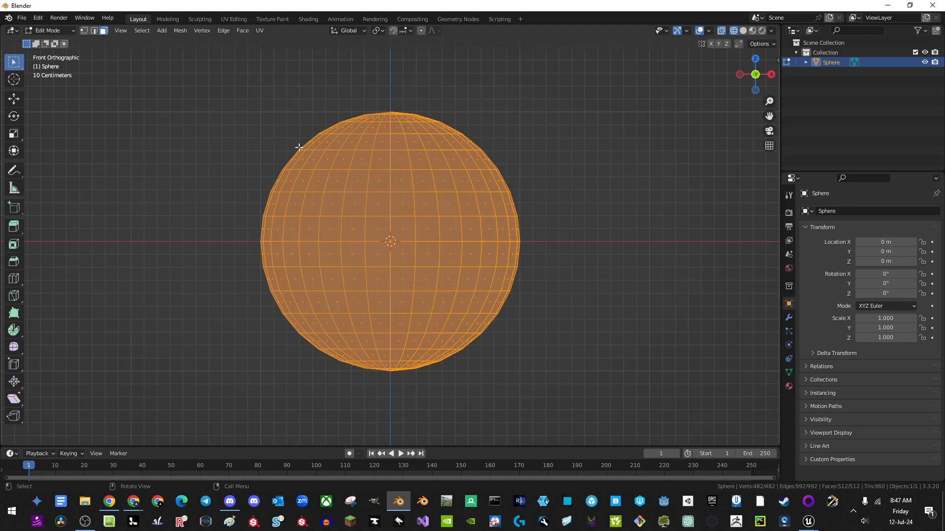
{"action": "key", "text": "alt+a"}
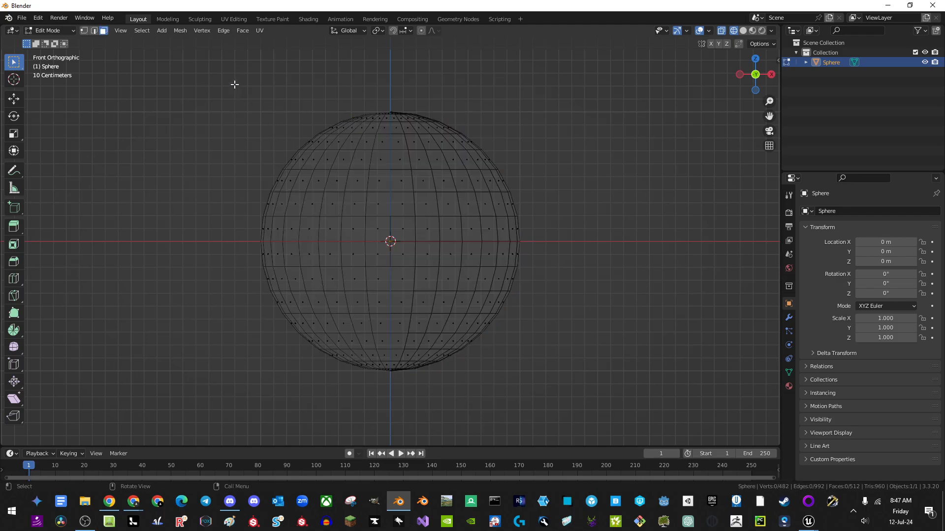
{"action": "left_click_drag", "start_coordinate": [208, 62], "coordinate": [576, 242]}
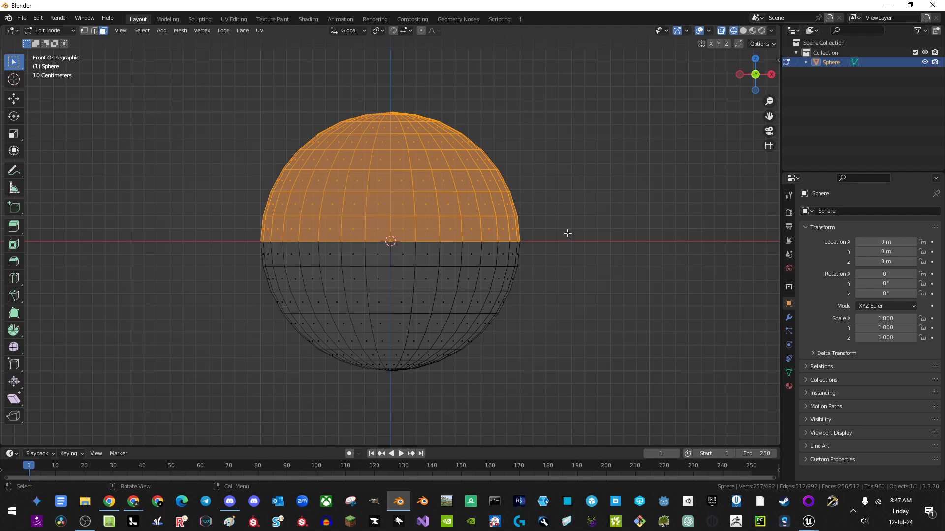
Step: Delete the upper-half faces and select the bowl's rim edge loop
{"action": "key", "text": "x"}
{"action": "left_click", "coordinate": [541, 259]}
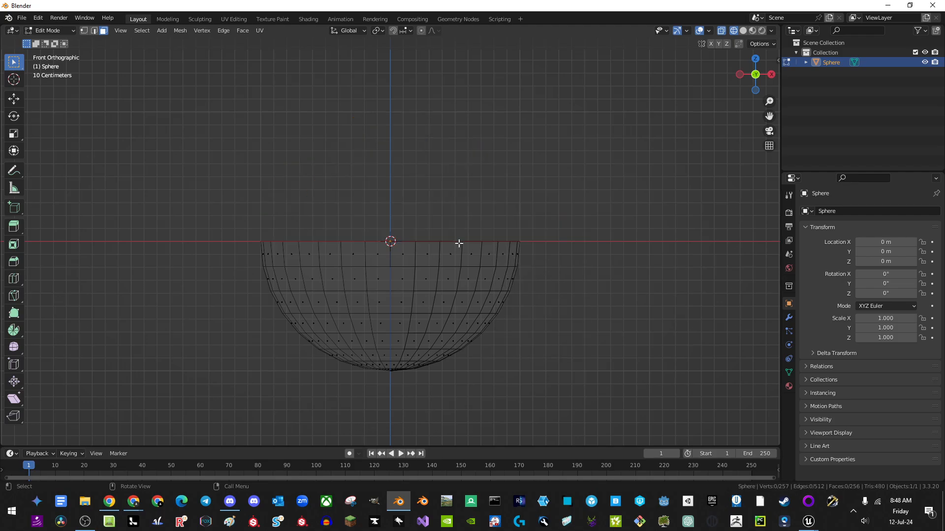
{"action": "middle_click_drag", "start_coordinate": [458, 243], "coordinate": [456, 236]}
{"action": "left_click", "coordinate": [430, 198], "text": "alt"}
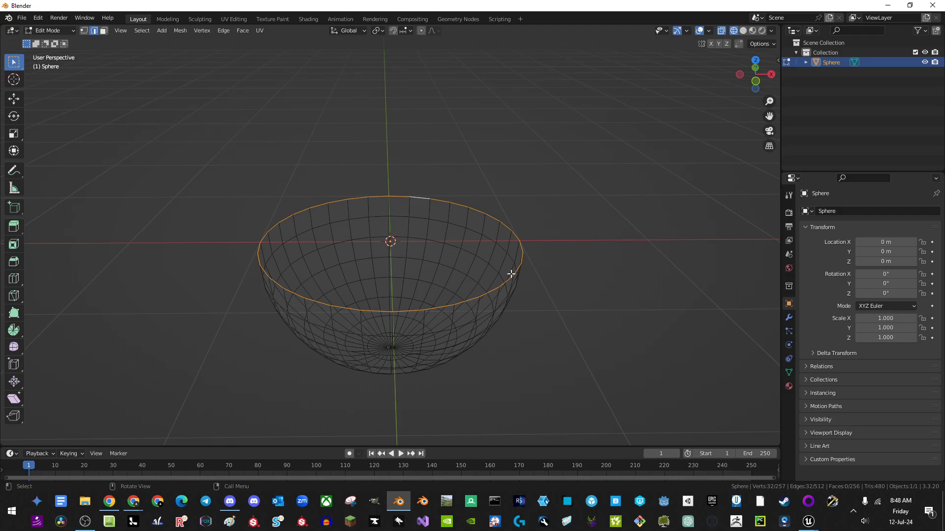
{"action": "middle_click_drag", "start_coordinate": [511, 272], "coordinate": [500, 272]}
Step: Extrude the rim straight up along Z and widen it to scale 1.2165
{"action": "key", "text": "e"}
{"action": "key", "text": "z"}
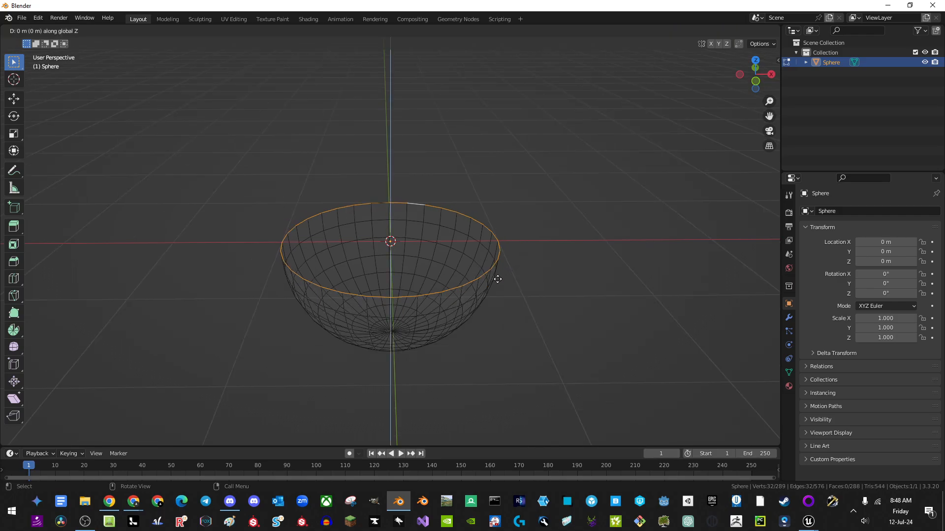
{"action": "left_click", "coordinate": [537, 107]}
{"action": "key", "text": "s"}
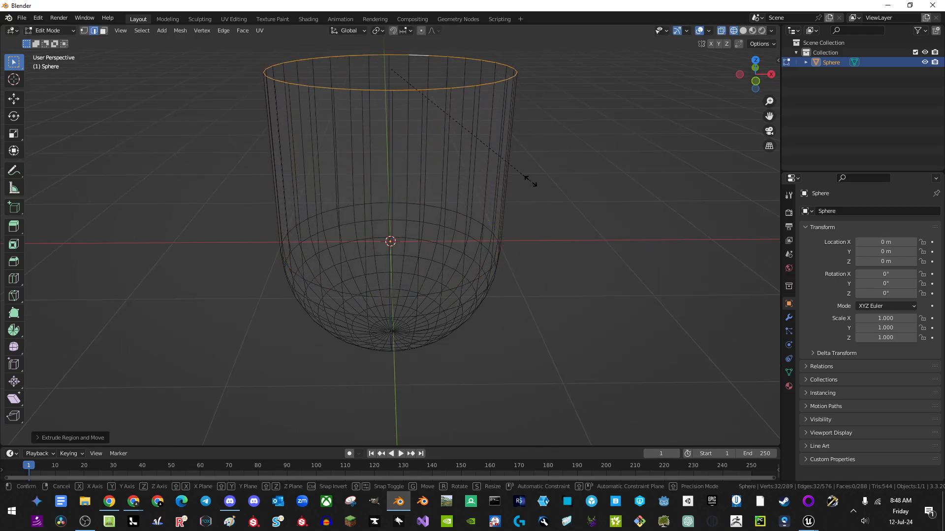
{"action": "left_click", "coordinate": [566, 183]}
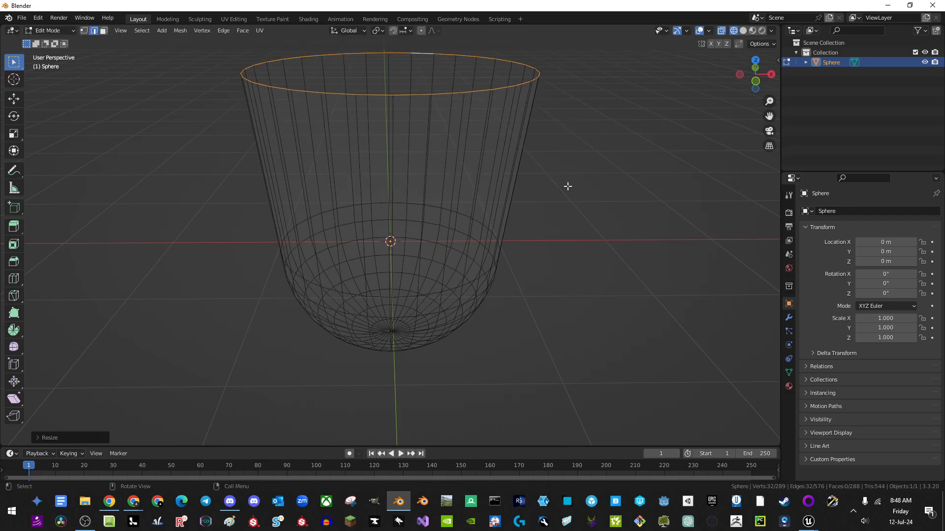
Step: Scale the rim loop to 0.9391 and lower it along Z
{"action": "middle_click_drag", "start_coordinate": [566, 185], "coordinate": [507, 201]}
{"action": "scroll", "coordinate": [508, 208], "scroll_direction": "down", "scroll_amount": 2}
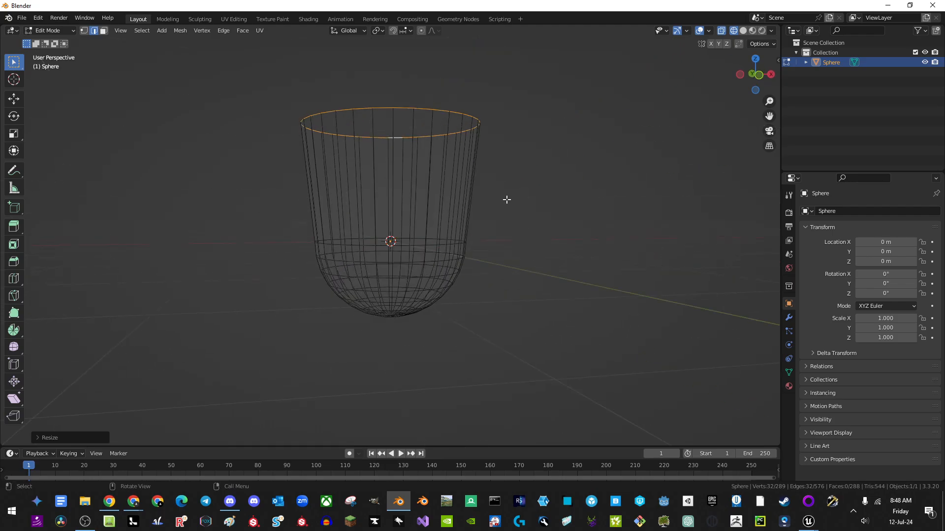
{"action": "key", "text": "s"}
{"action": "left_click", "coordinate": [500, 198]}
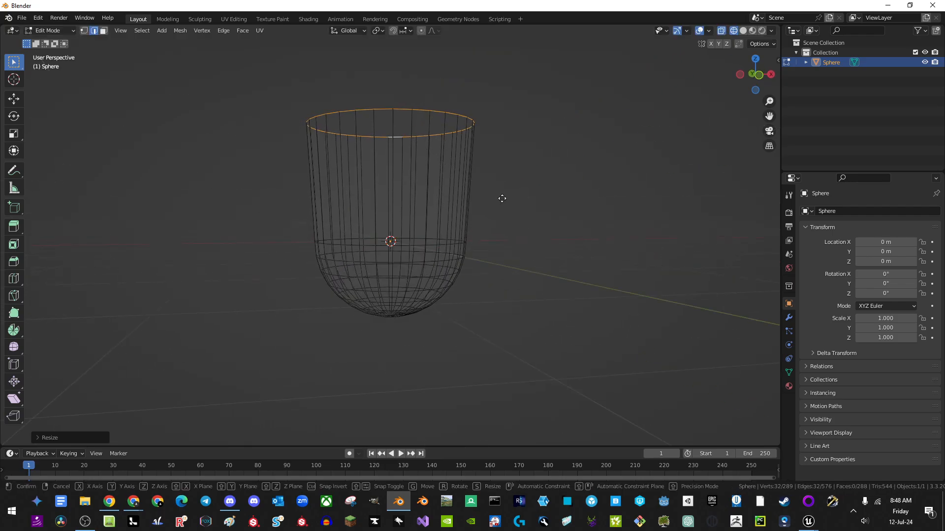
{"action": "key", "text": "g"}
{"action": "key", "text": "z"}
{"action": "left_click", "coordinate": [503, 209]}
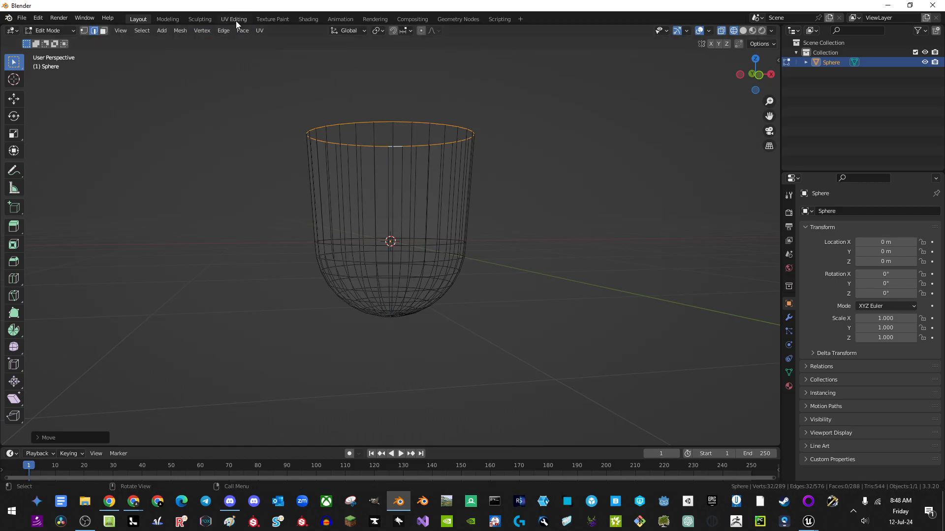
Step: In the UV Editing workspace with UV Sync Selection on, select the cup's top rim loop
{"action": "left_click", "coordinate": [235, 21]}
{"action": "key", "text": "a"}
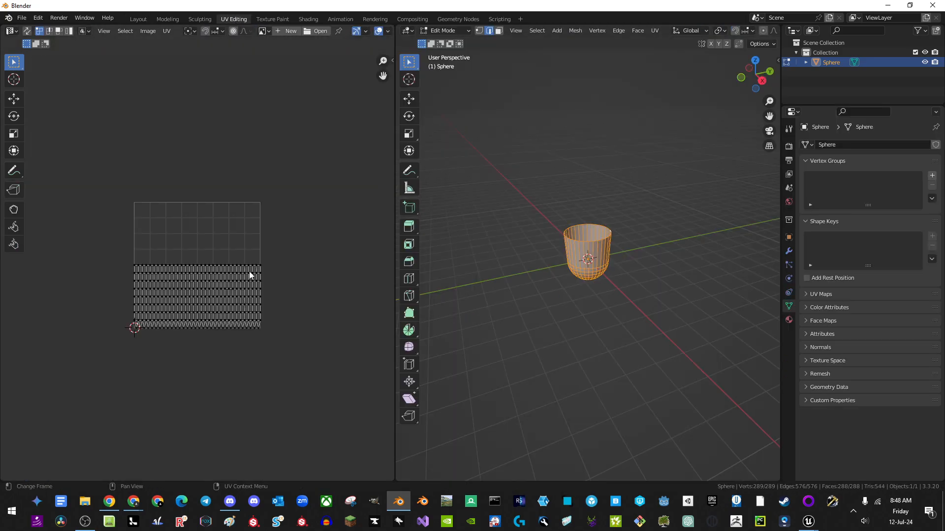
{"action": "middle_click_drag", "start_coordinate": [675, 278], "coordinate": [580, 274]}
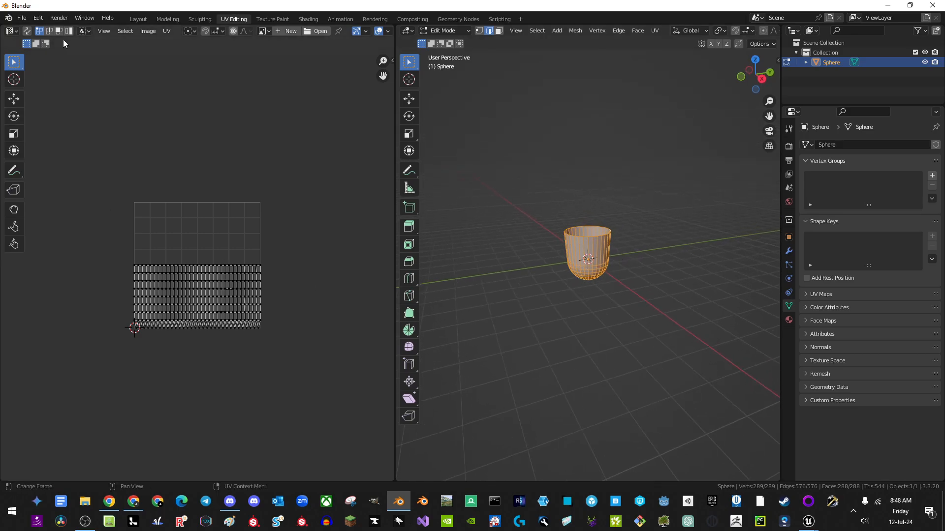
{"action": "left_click", "coordinate": [27, 31]}
{"action": "scroll", "coordinate": [256, 286], "scroll_direction": "up", "scroll_amount": 2}
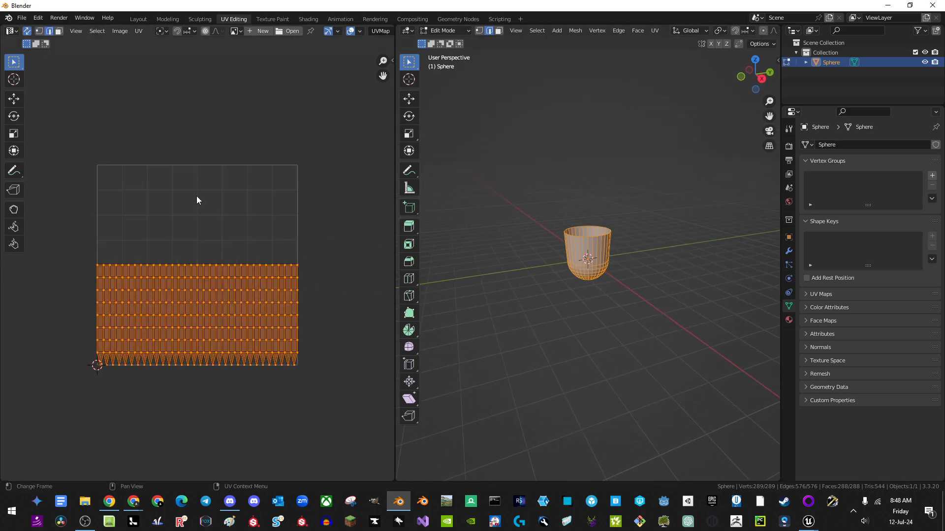
{"action": "scroll", "coordinate": [604, 239], "scroll_direction": "up", "scroll_amount": 4}
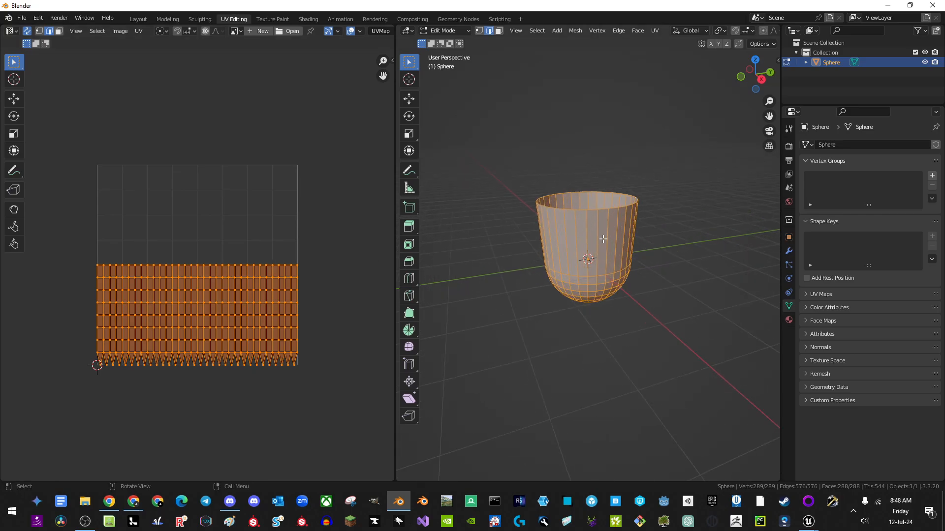
{"action": "scroll", "coordinate": [603, 239], "scroll_direction": "up", "scroll_amount": 1}
{"action": "key", "text": "alt+a"}
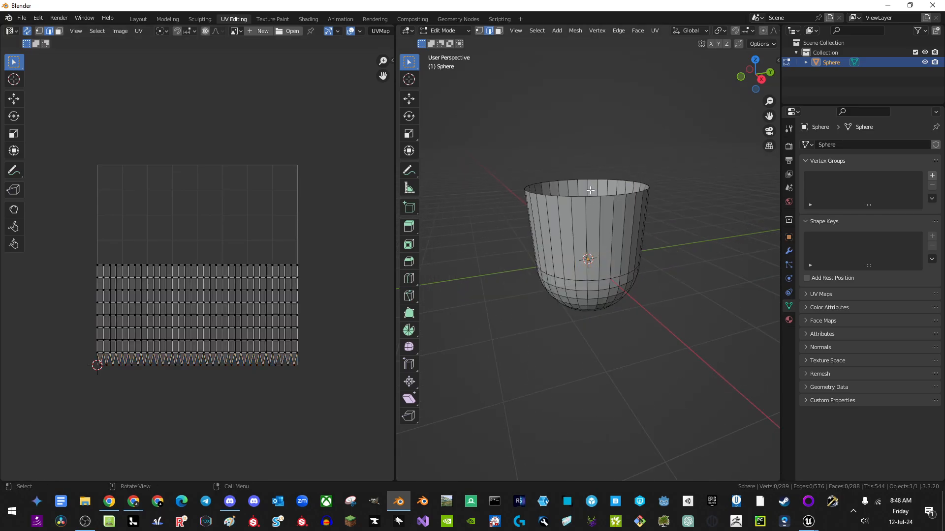
{"action": "left_click", "coordinate": [592, 197], "text": "alt"}
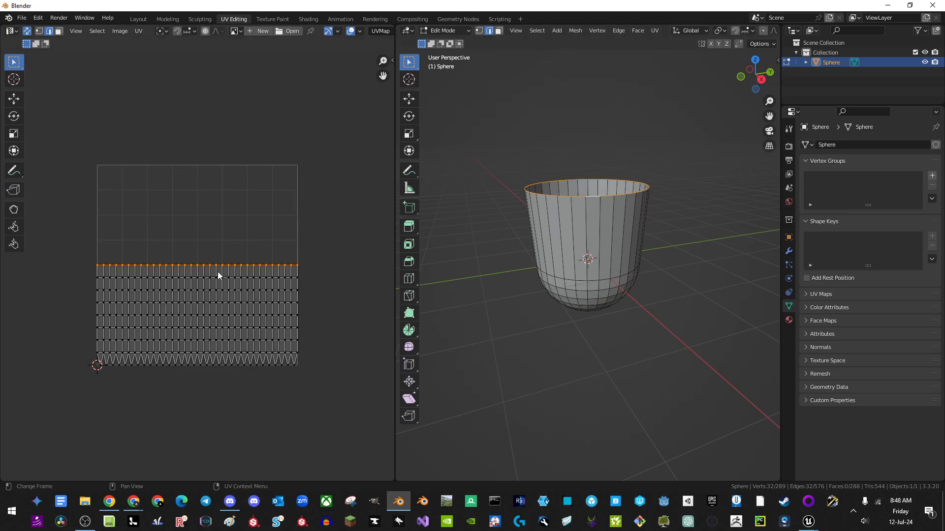
Step: Move the rim's UV row up 0.5 along Y
{"action": "key", "text": "g"}
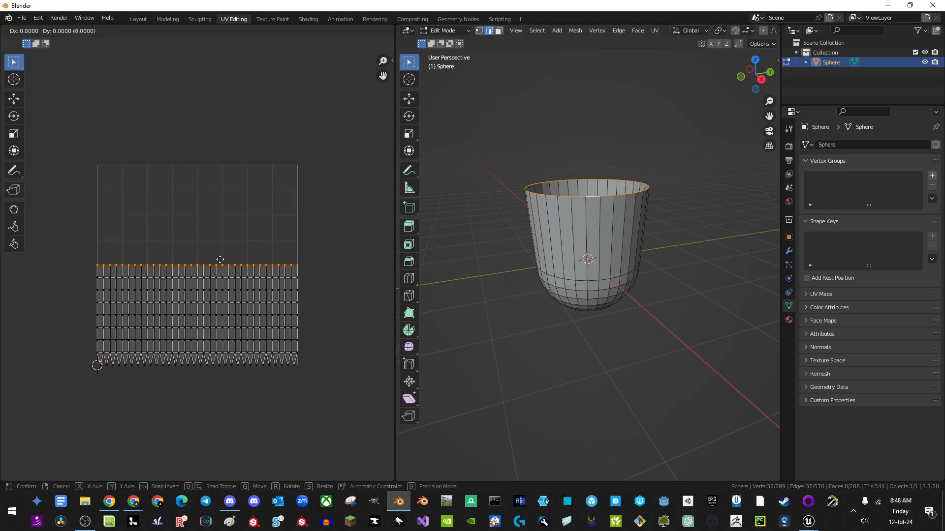
{"action": "type", "text": "1"}
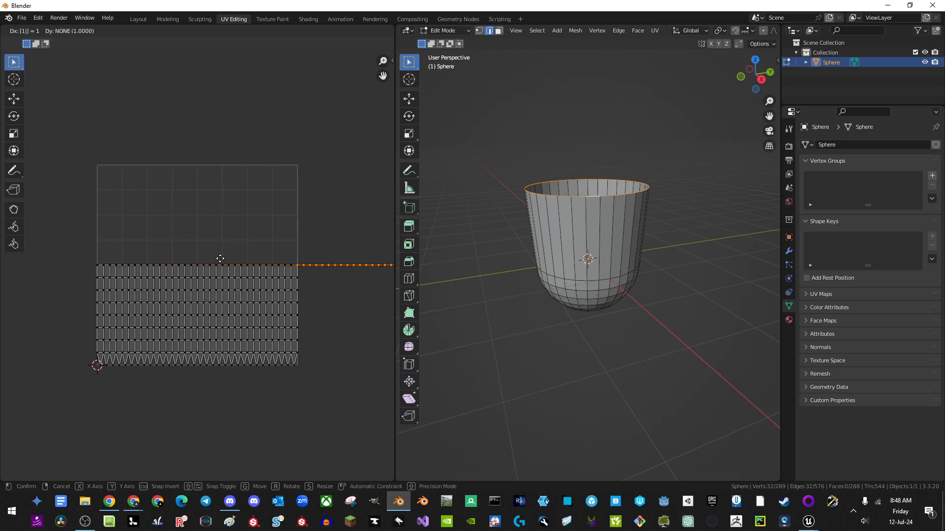
{"action": "type", "text": "xy"}
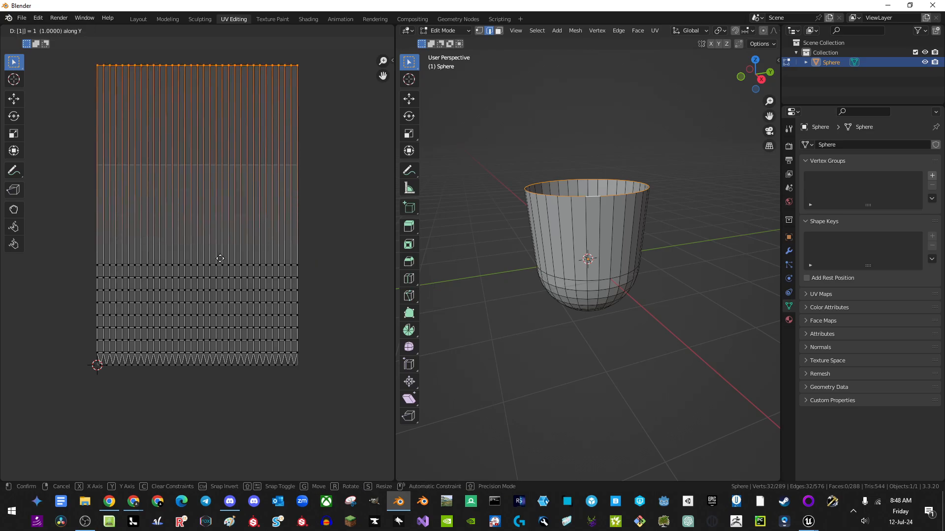
{"action": "key", "text": "BackSpace"}
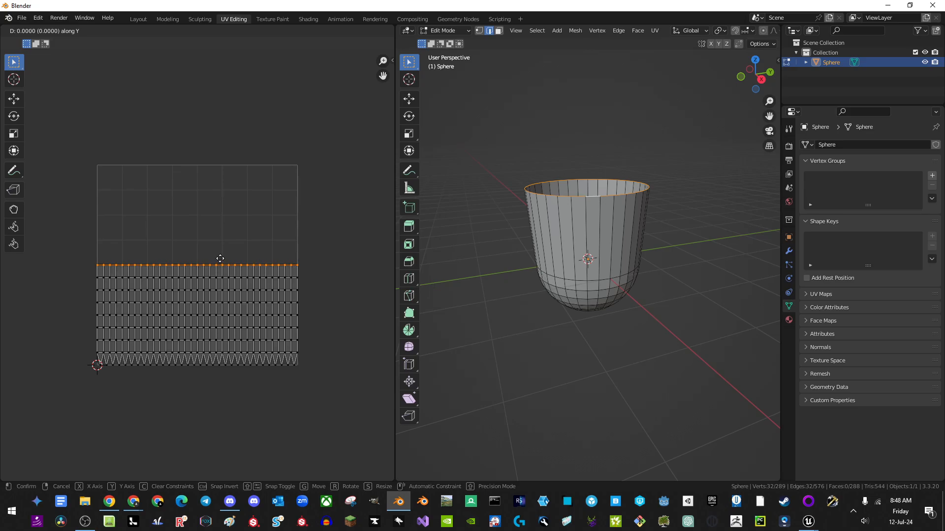
{"action": "type", "text": ".5"}
{"action": "key", "text": "Return"}
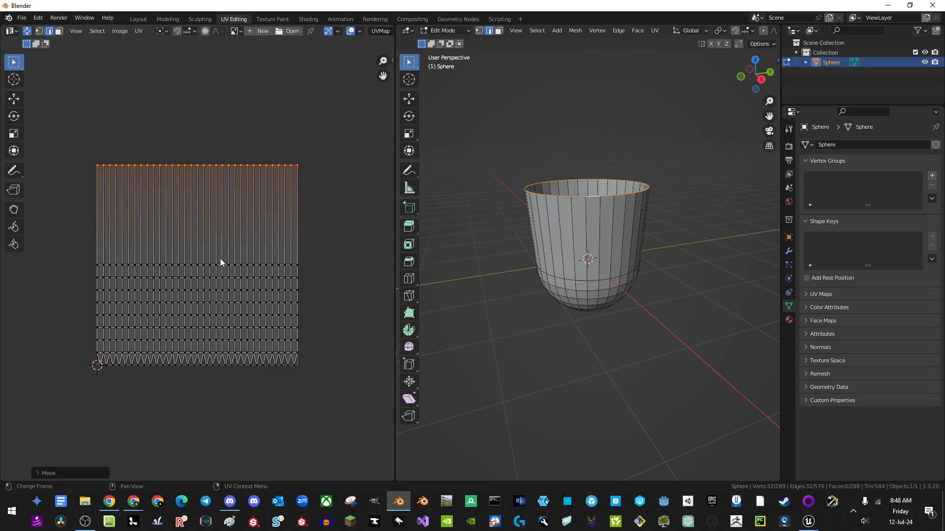
Step: Show the sidebar to confirm the rim UVs at Y 1.000 and view the cup from the front
{"action": "left_click", "coordinate": [392, 60]}
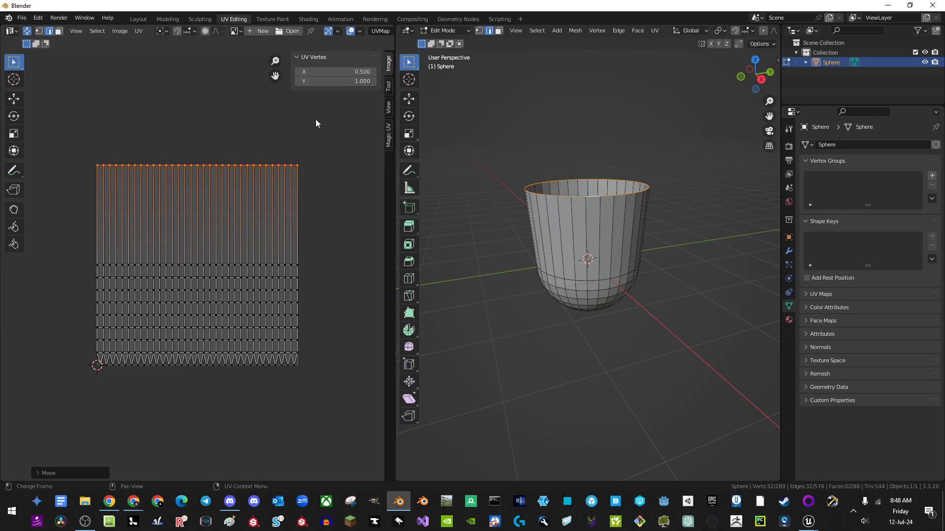
{"action": "scroll", "coordinate": [168, 149], "scroll_direction": "up", "scroll_amount": 4}
{"action": "scroll", "coordinate": [185, 158], "scroll_direction": "down", "scroll_amount": 3}
{"action": "middle_click_drag", "start_coordinate": [178, 110], "coordinate": [184, 130]}
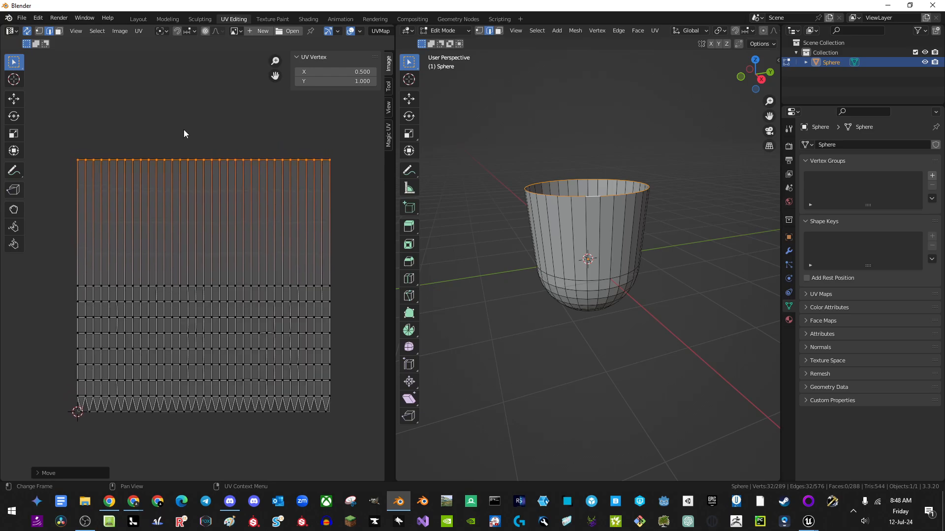
{"action": "middle_click_drag", "start_coordinate": [583, 228], "coordinate": [600, 203]}
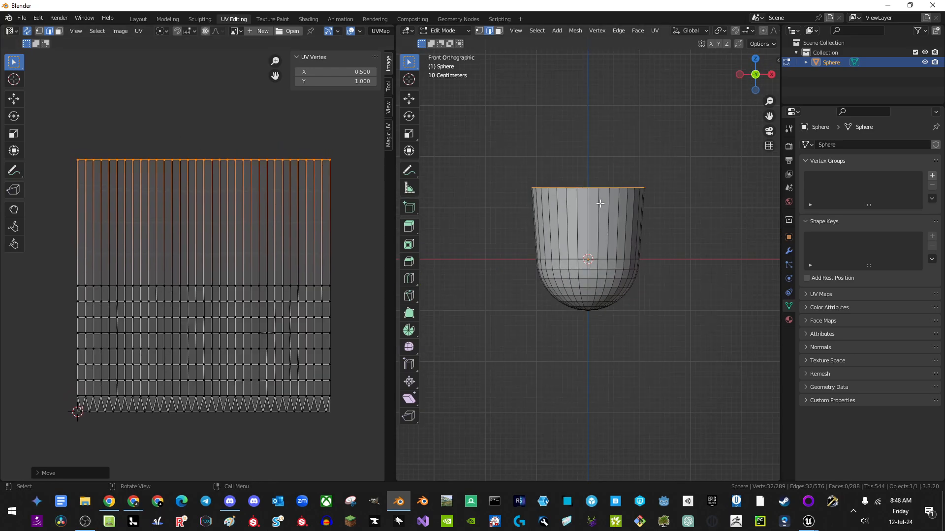
Step: Lower the cup's rim loop along Z, then nudge it slightly back up
{"action": "key", "text": "g"}
{"action": "key", "text": "z"}
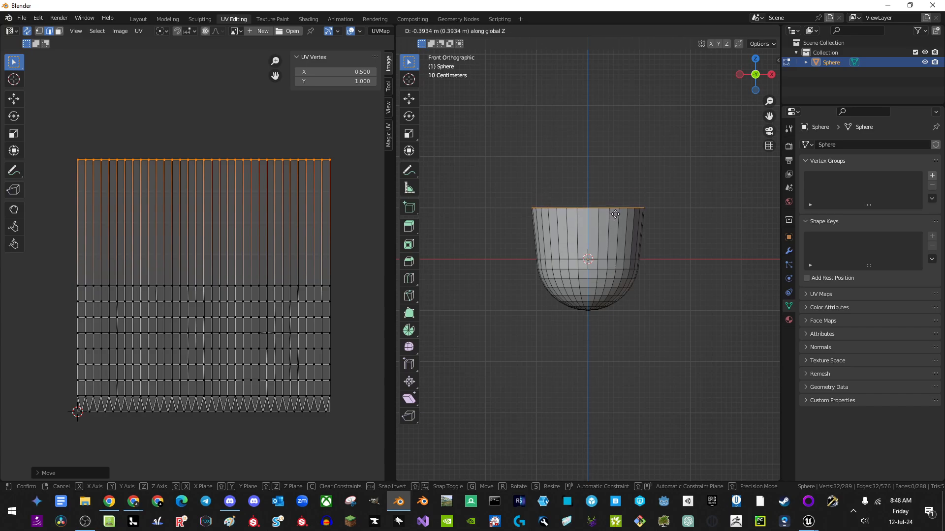
{"action": "left_click", "coordinate": [613, 214]}
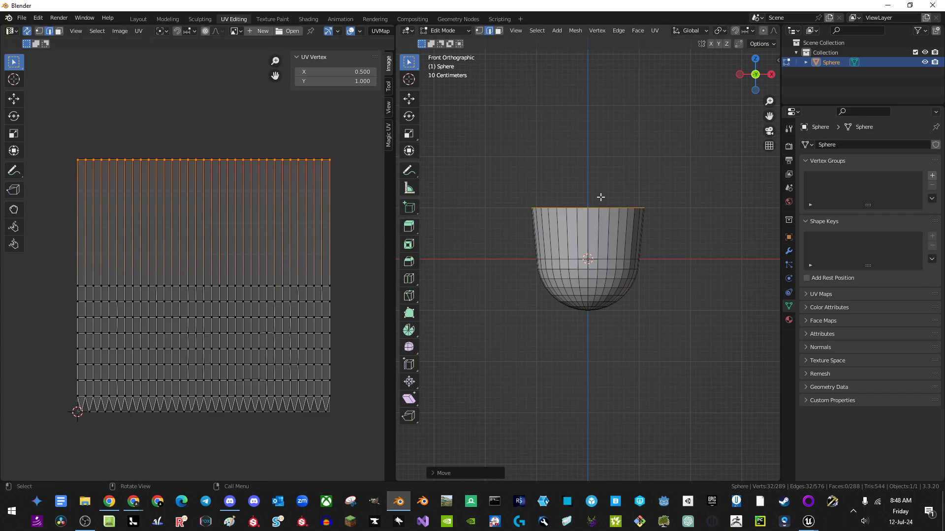
{"action": "key", "text": "g"}
{"action": "key", "text": "z"}
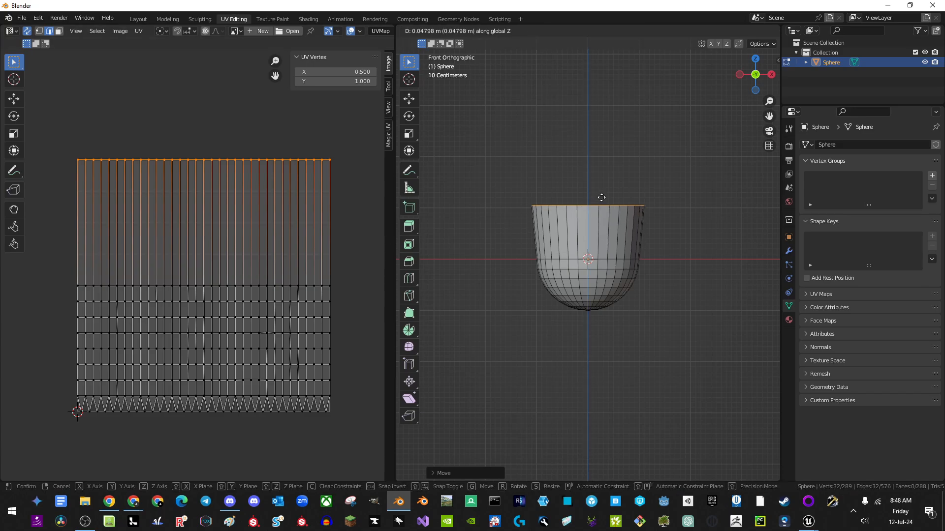
{"action": "left_click", "coordinate": [601, 199]}
Step: Apply Shade Smooth to the cup in Object Mode
{"action": "key", "text": "Tab"}
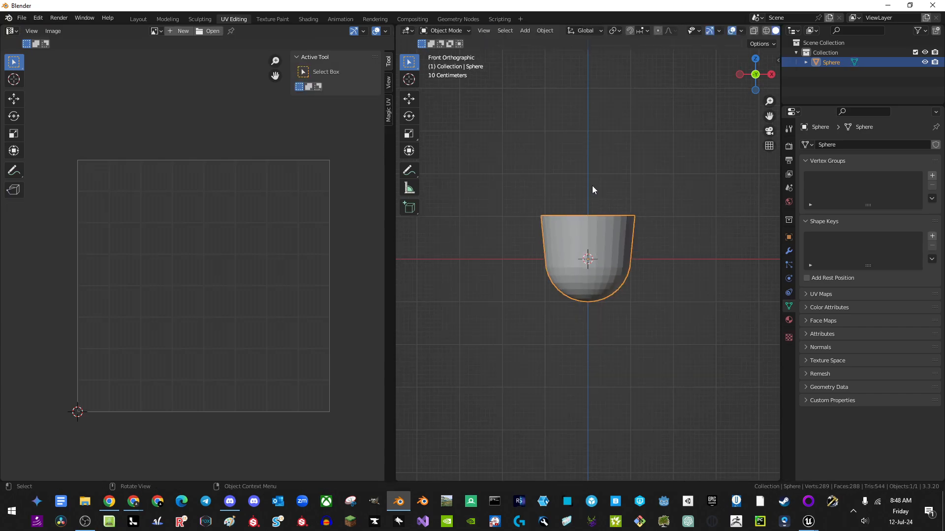
{"action": "middle_click_drag", "start_coordinate": [593, 190], "coordinate": [539, 249]}
{"action": "right_click", "coordinate": [539, 249]}
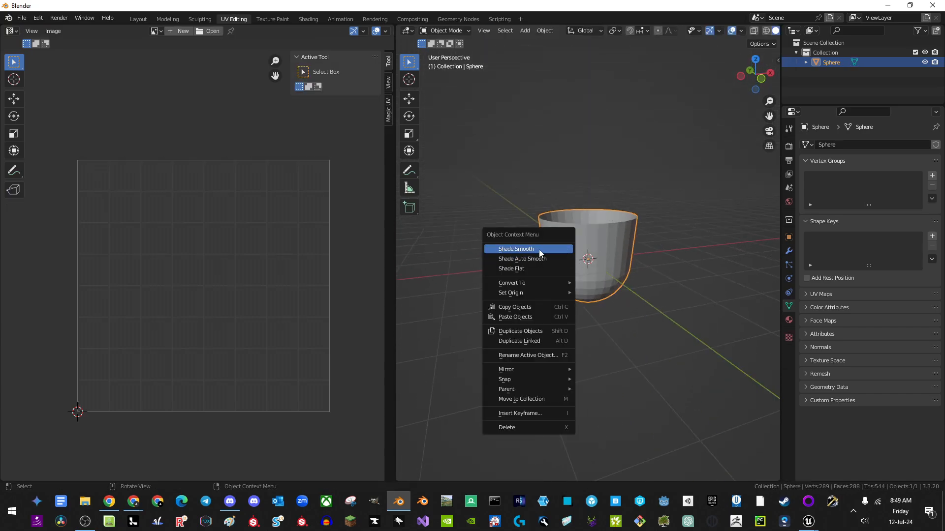
{"action": "left_click", "coordinate": [535, 249]}
{"action": "mouse_move", "coordinate": [665, 323]}
{"action": "middle_mouse_down"}
{"action": "mouse_move", "coordinate": [628, 216]}
{"action": "mouse_move", "coordinate": [707, 284]}
{"action": "mouse_move", "coordinate": [688, 308]}
{"action": "mouse_move", "coordinate": [647, 301]}
{"action": "mouse_move", "coordinate": [665, 288]}
{"action": "middle_mouse_up"}
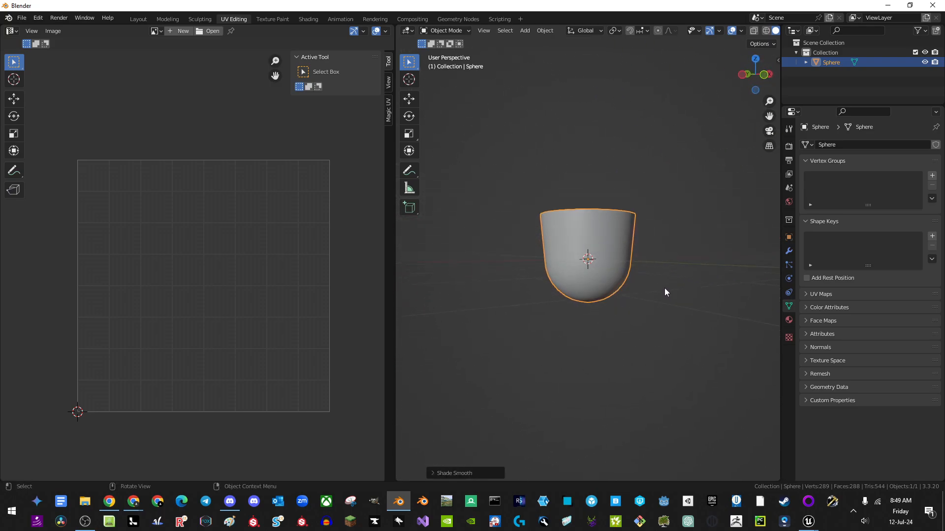
{"action": "mouse_move", "coordinate": [607, 272]}
{"action": "middle_mouse_down"}
{"action": "mouse_move", "coordinate": [620, 260]}
{"action": "mouse_move", "coordinate": [626, 272]}
{"action": "mouse_move", "coordinate": [583, 262]}
{"action": "middle_mouse_up"}
Step: Raise the cup's middle edge loop along Z and widen it slightly
{"action": "key", "text": "Tab"}
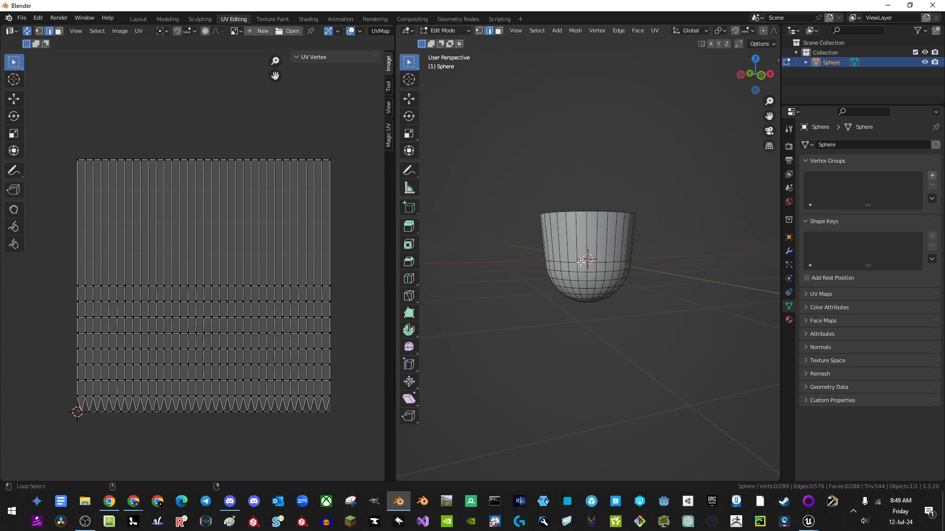
{"action": "left_click", "coordinate": [586, 262], "text": "alt"}
{"action": "key", "text": "g"}
{"action": "key", "text": "z"}
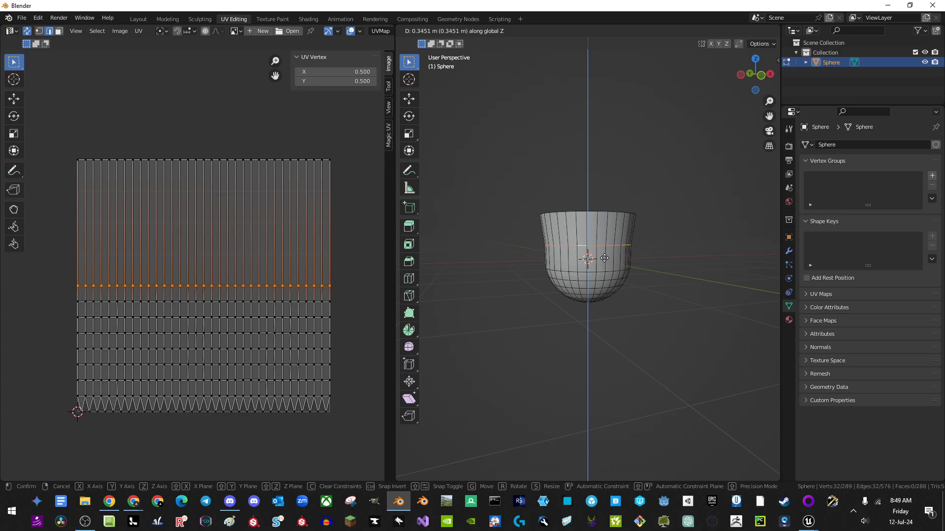
{"action": "left_click", "coordinate": [605, 258]}
{"action": "key", "text": "s"}
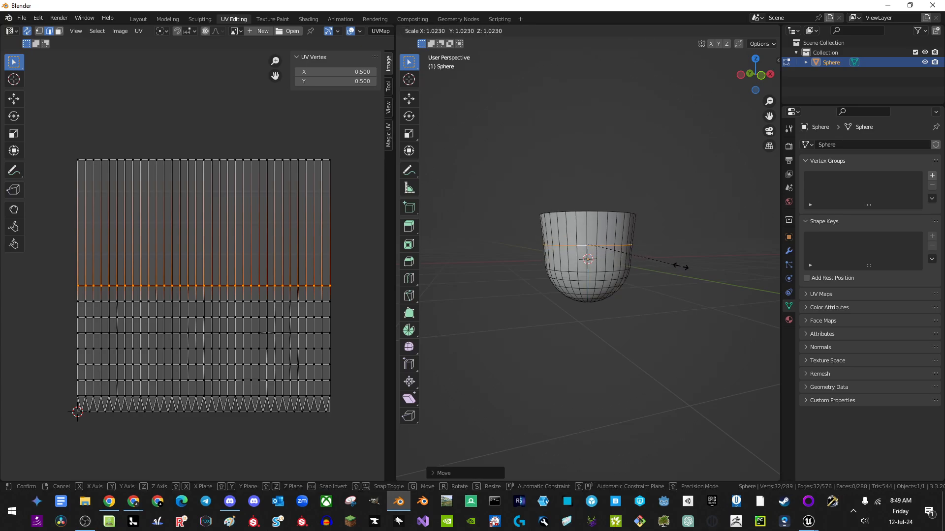
{"action": "left_click", "coordinate": [681, 266]}
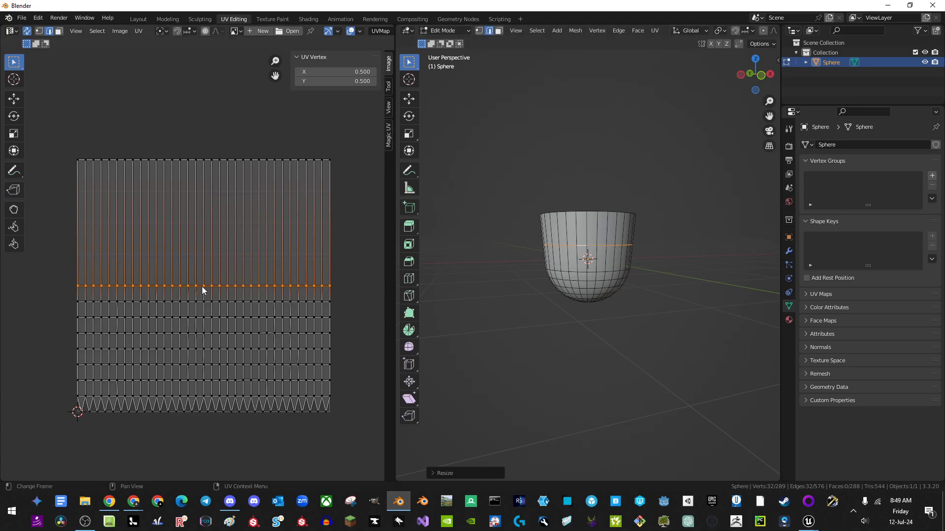
Step: Move that loop's UV row vertically to about Y 0.68, then return to Object Mode
{"action": "key", "text": "g"}
{"action": "key", "text": "y"}
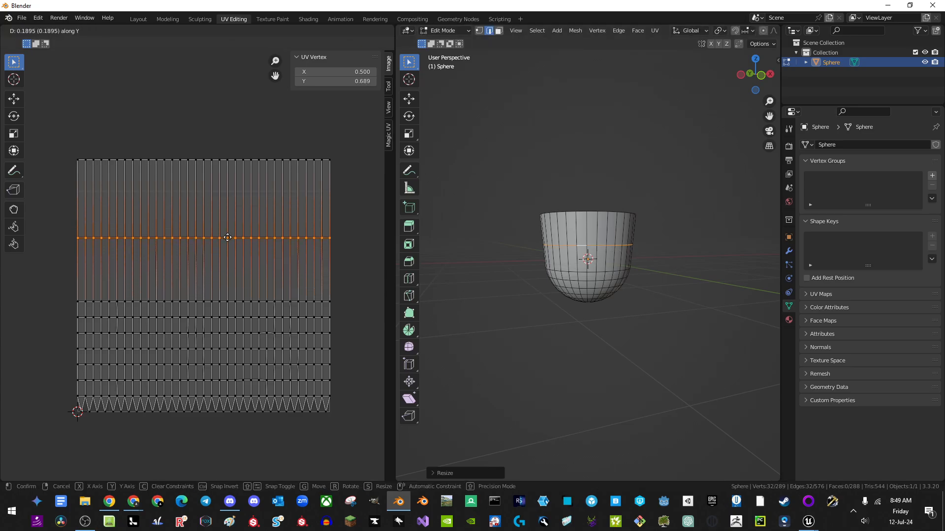
{"action": "left_click", "coordinate": [228, 239]}
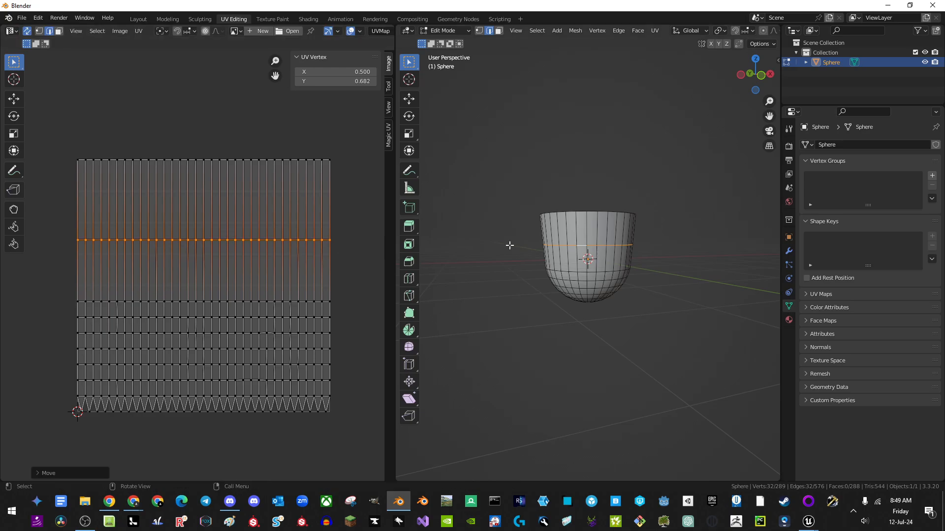
{"action": "left_click", "coordinate": [373, 268]}
{"action": "middle_click_drag", "start_coordinate": [634, 258], "coordinate": [695, 228]}
{"action": "key", "text": "Tab"}
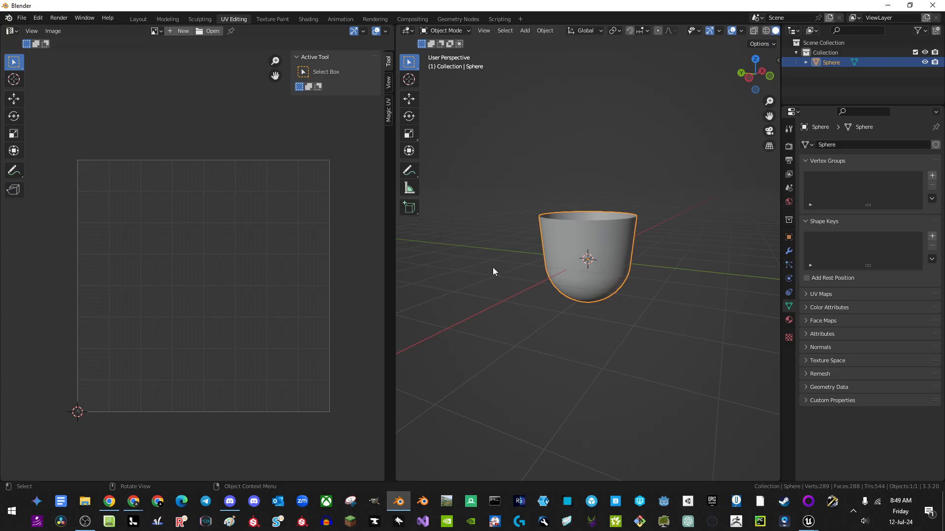
{"action": "left_click", "coordinate": [22, 18]}
{"action": "mouse_move", "coordinate": [49, 160]}
{"action": "left_click", "coordinate": [208, 169]}
{"action": "left_click", "coordinate": [21, 18]}
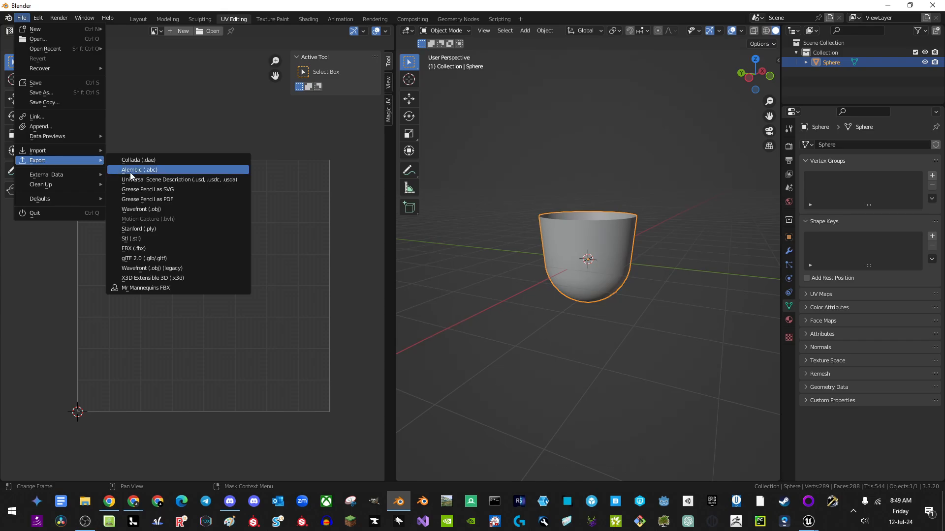
{"action": "left_click", "coordinate": [134, 248]}
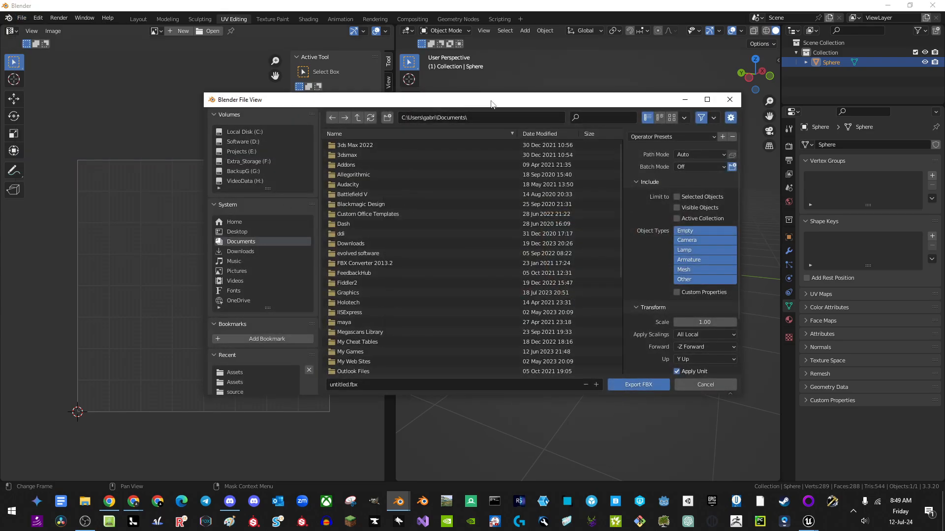
{"action": "key", "text": "Escape"}
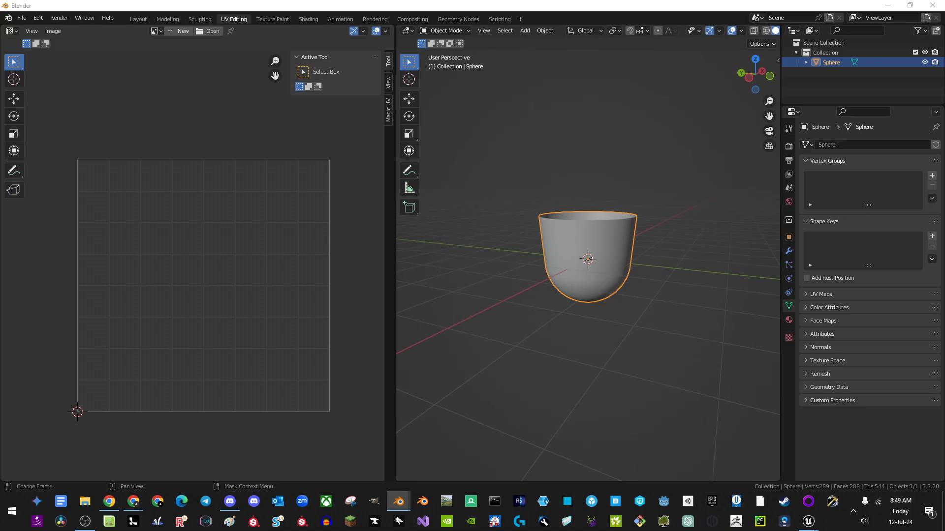
{"action": "left_click", "coordinate": [810, 524]}
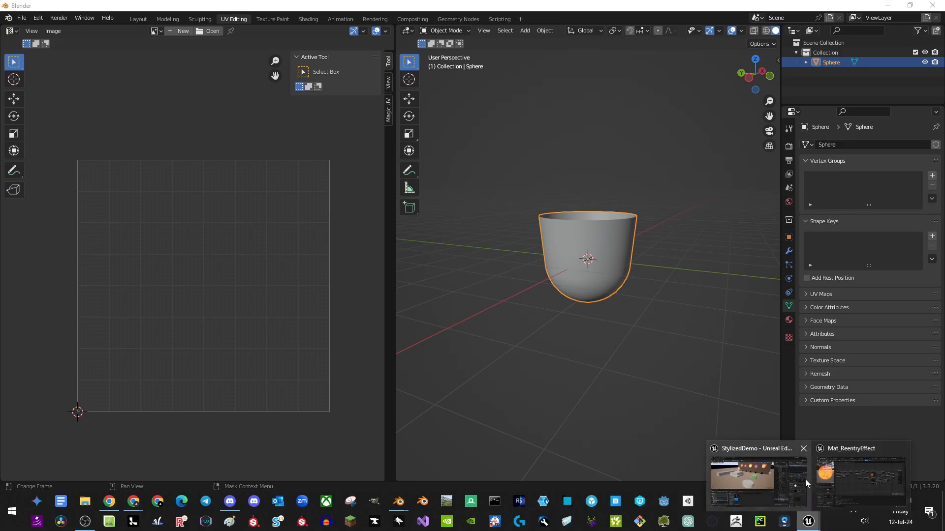
Step: Open BP_ThirdPersonCharacter_Blank's folder in File Explorer and drag that window off the editor
{"action": "left_click", "coordinate": [770, 490]}
{"action": "right_click", "coordinate": [252, 396]}
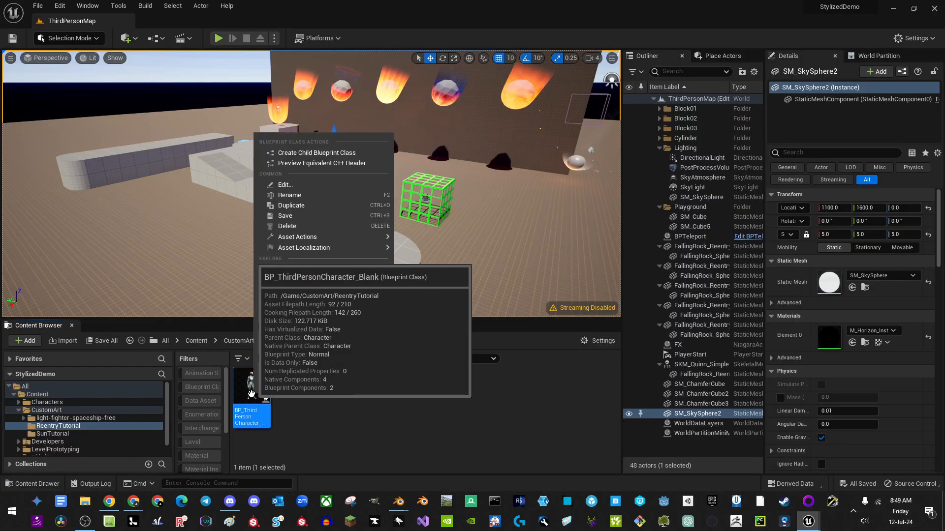
{"action": "mouse_move", "coordinate": [323, 248]}
{"action": "left_click", "coordinate": [311, 280]}
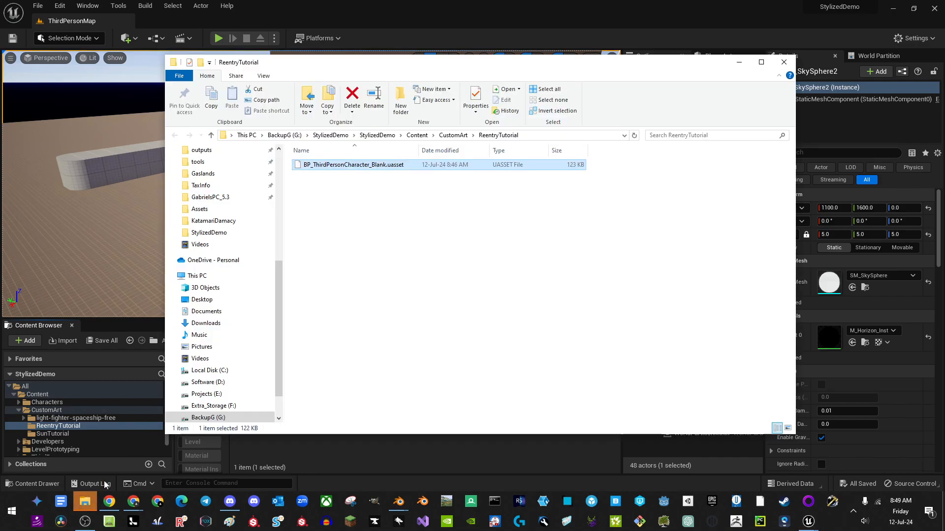
{"action": "left_click_drag", "start_coordinate": [452, 67], "coordinate": [0, 120]}
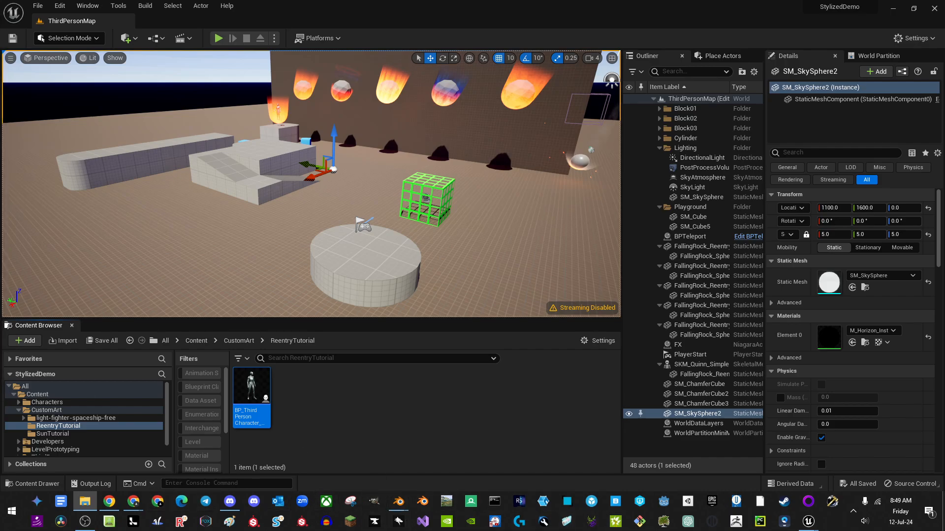
Step: Export the Blender cup as HalfSphereTutorial.fbx into the StylizedDemo Assets folder
{"action": "mouse_move", "coordinate": [398, 502]}
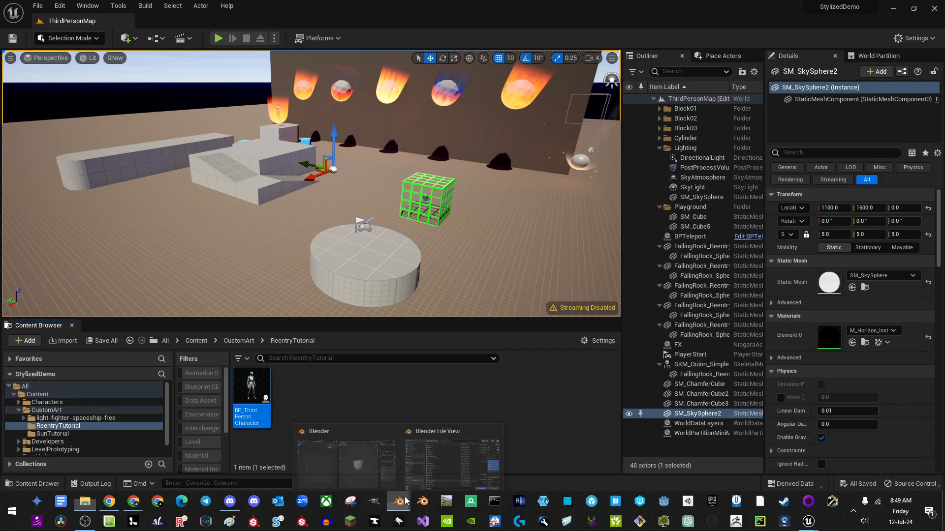
{"action": "left_click", "coordinate": [345, 457]}
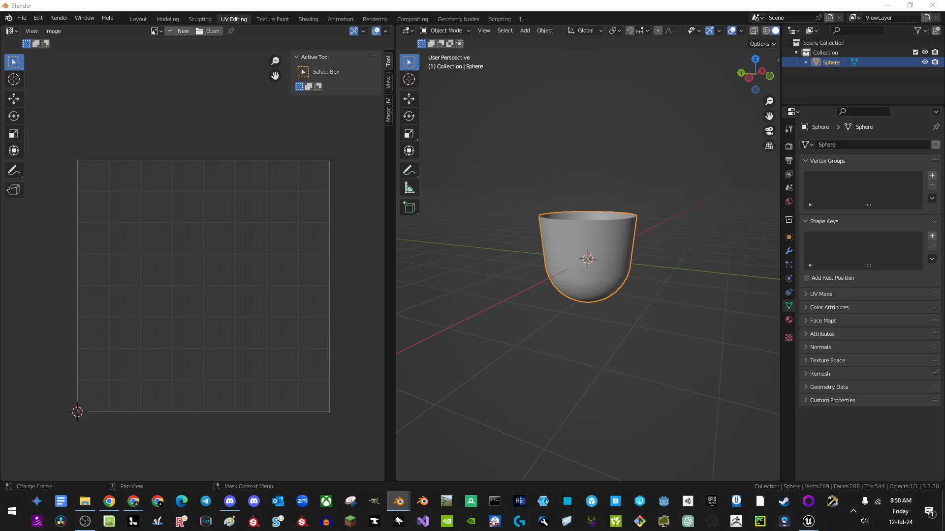
{"action": "left_click_drag", "start_coordinate": [0, 104], "coordinate": [388, 93]}
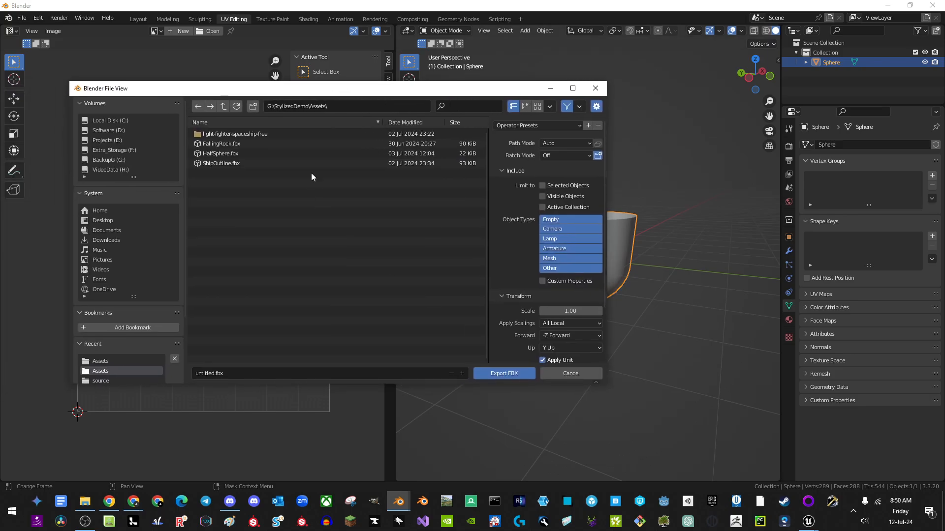
{"action": "left_click", "coordinate": [231, 372]}
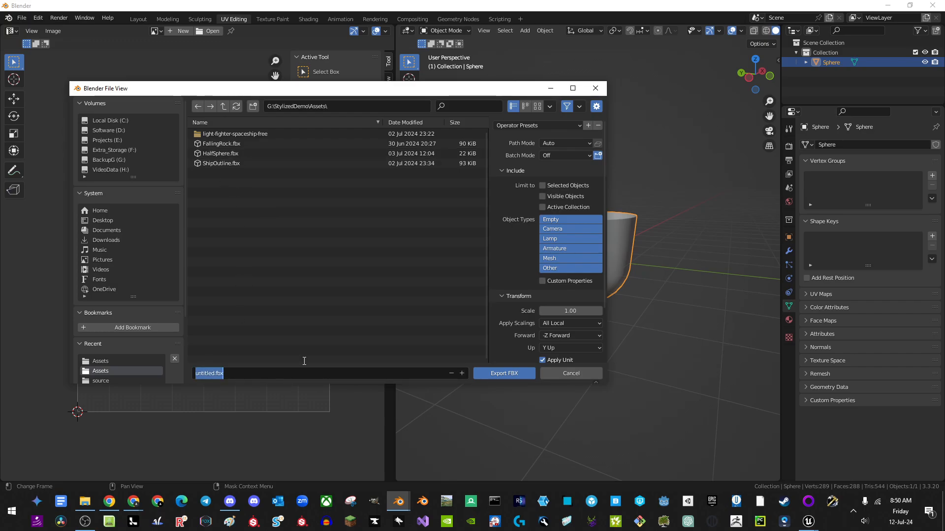
{"action": "type", "text": "SphereTutori"}
{"action": "type", "text": "alf"}
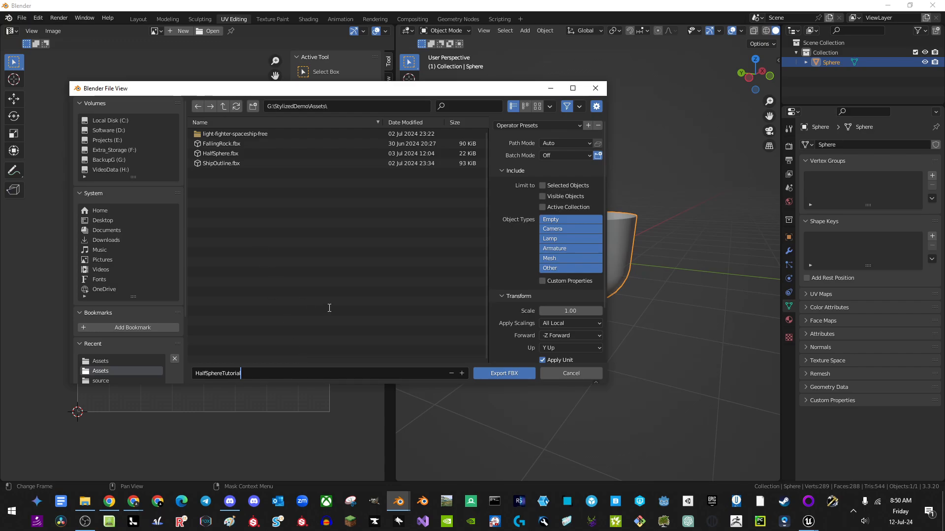
{"action": "key", "text": "Return"}
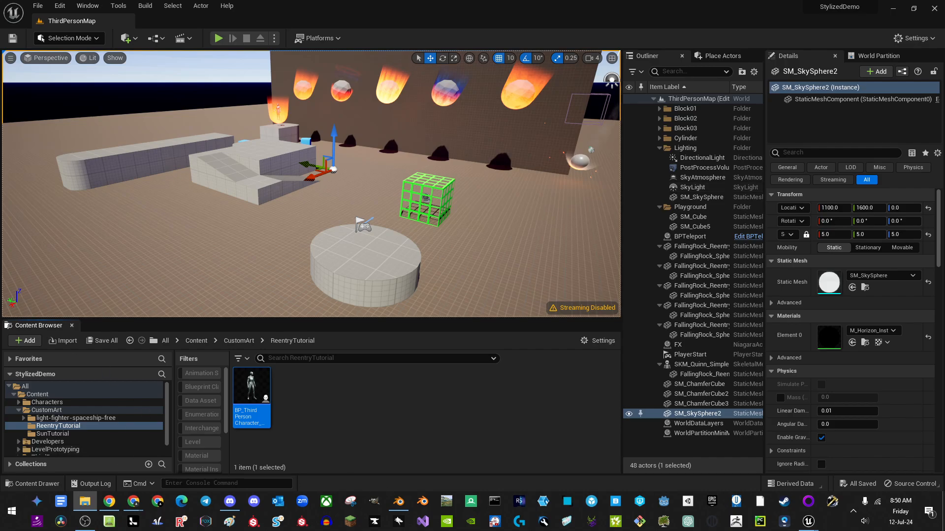
Step: Import the FBX into ReentryTutorial with Import All and close the Message Log
{"action": "left_click_drag", "start_coordinate": [0, 418], "coordinate": [405, 398]}
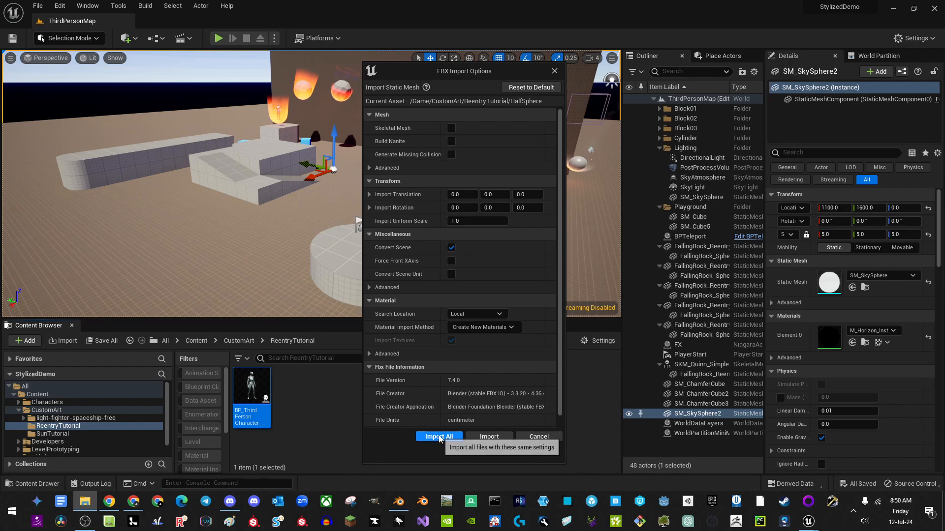
{"action": "left_click", "coordinate": [438, 437]}
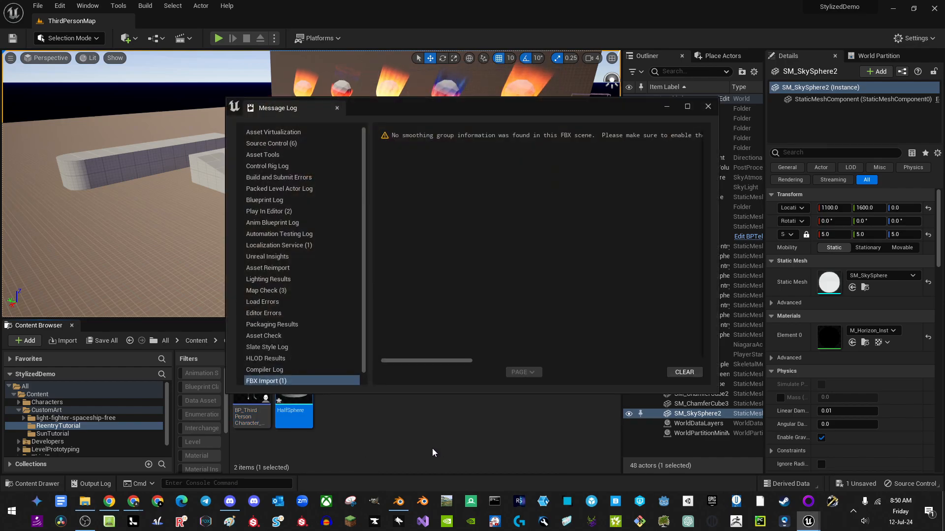
{"action": "left_click", "coordinate": [683, 372]}
{"action": "left_click", "coordinate": [707, 108]}
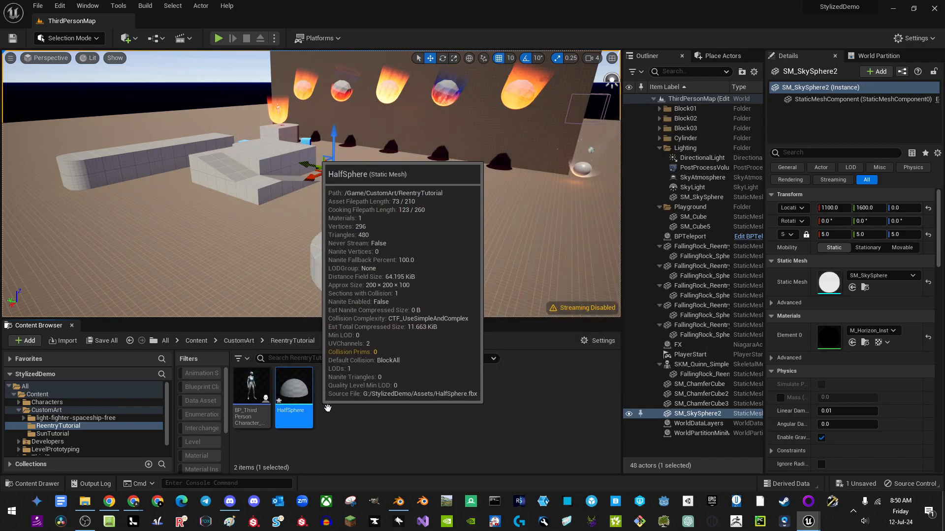
Step: Delete the old HalfSphere asset from the folder
{"action": "left_click", "coordinate": [265, 442]}
{"action": "left_click", "coordinate": [294, 388]}
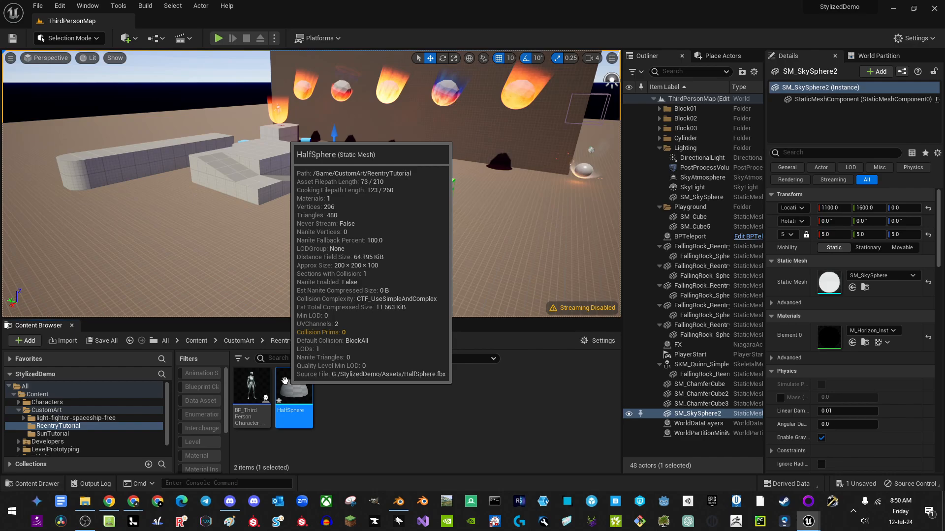
{"action": "key", "text": "Delete"}
{"action": "left_click", "coordinate": [401, 410]}
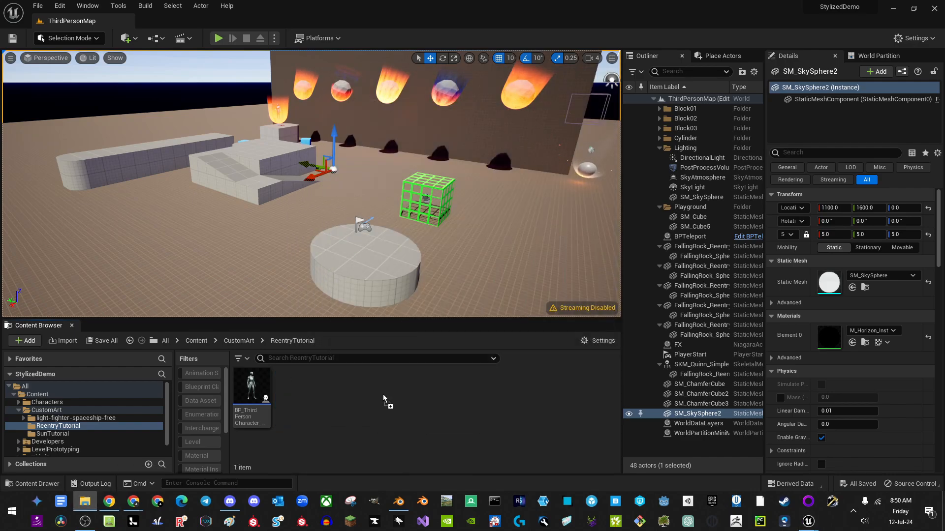
Step: Import HalfSphereTutorial.fbx as a static mesh and close the FBX warning log
{"action": "left_click_drag", "start_coordinate": [385, 401], "coordinate": [386, 402]}
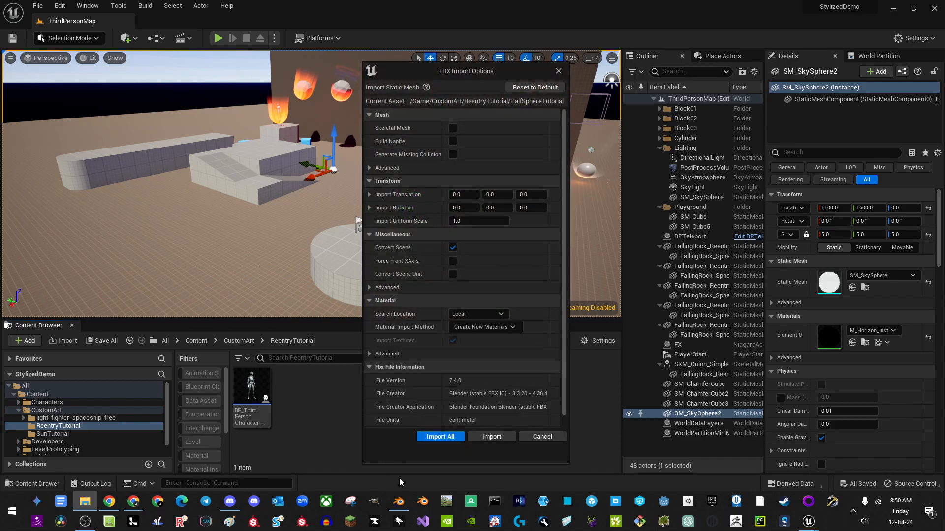
{"action": "left_click", "coordinate": [435, 437]}
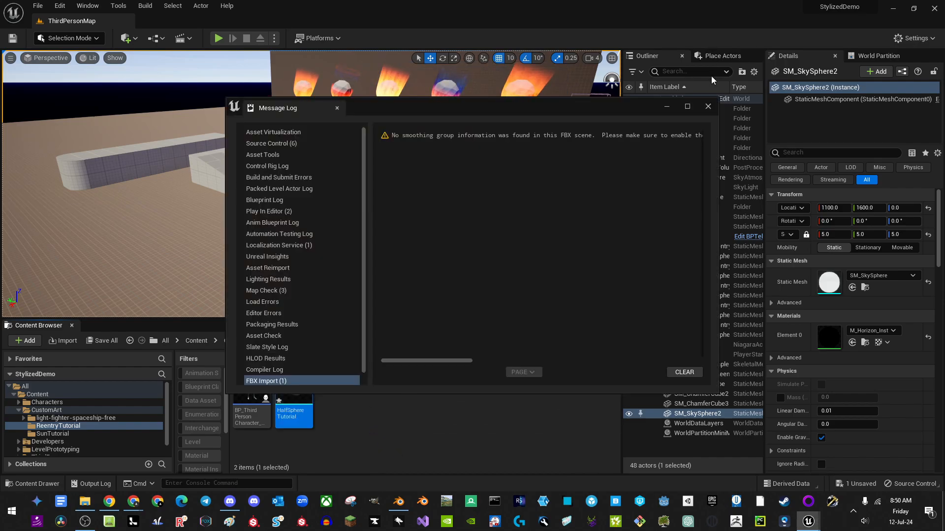
{"action": "left_click", "coordinate": [708, 107]}
{"action": "left_click", "coordinate": [363, 400]}
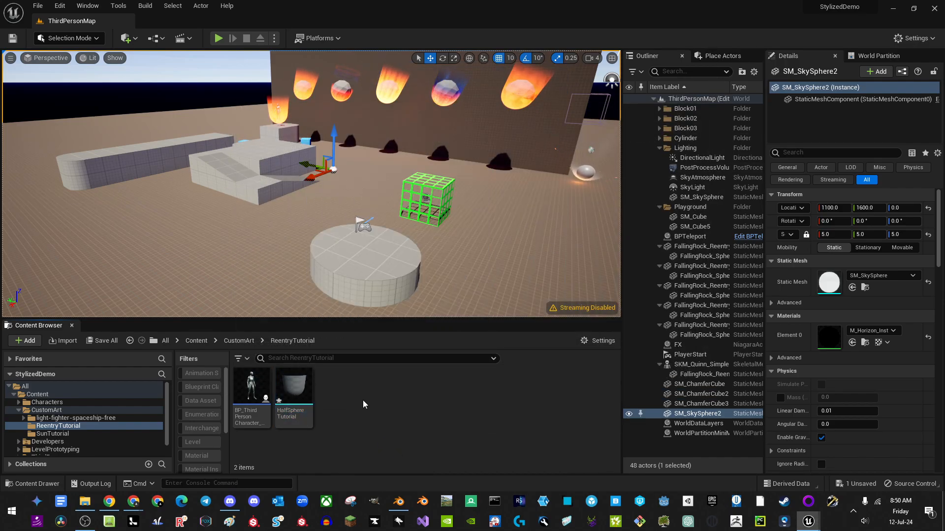
Step: Add a new material asset to the folder and name it M_Reentry_Tutorial
{"action": "right_click", "coordinate": [362, 400]}
{"action": "left_click", "coordinate": [379, 156]}
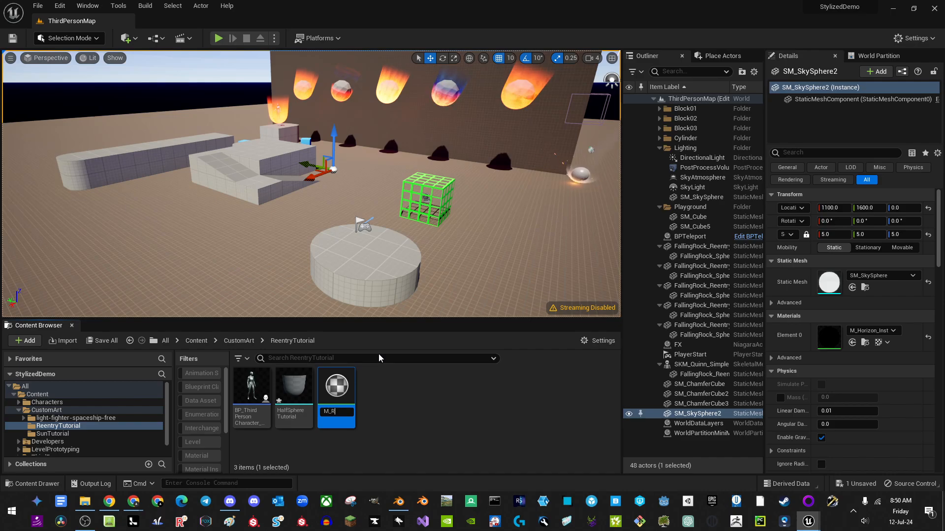
{"action": "type", "text": "ry"}
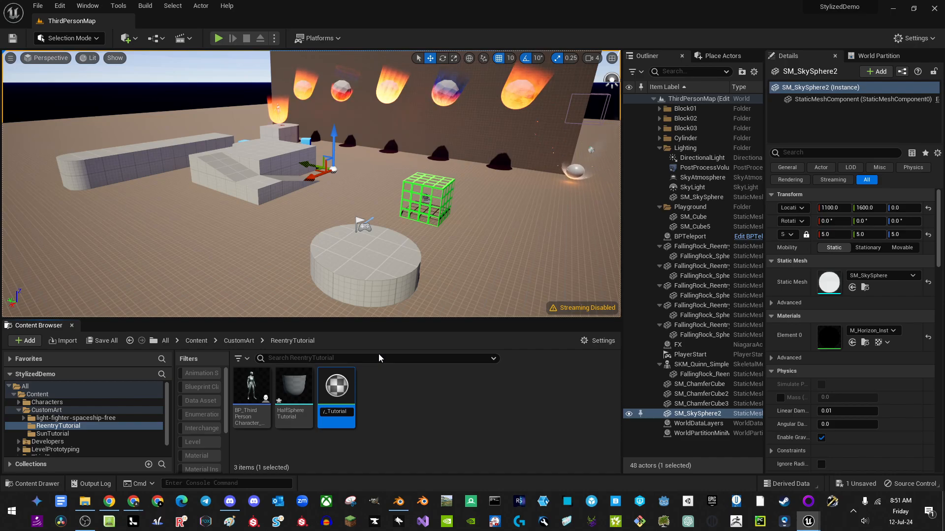
{"action": "key", "text": "Return"}
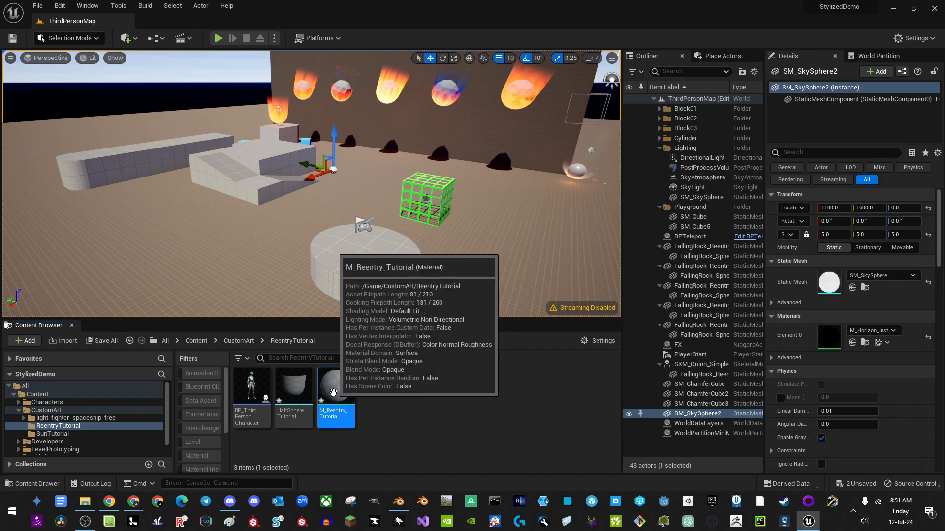
Step: Open the HalfSphereTutorial mesh in its editor
{"action": "right_click", "coordinate": [338, 389]}
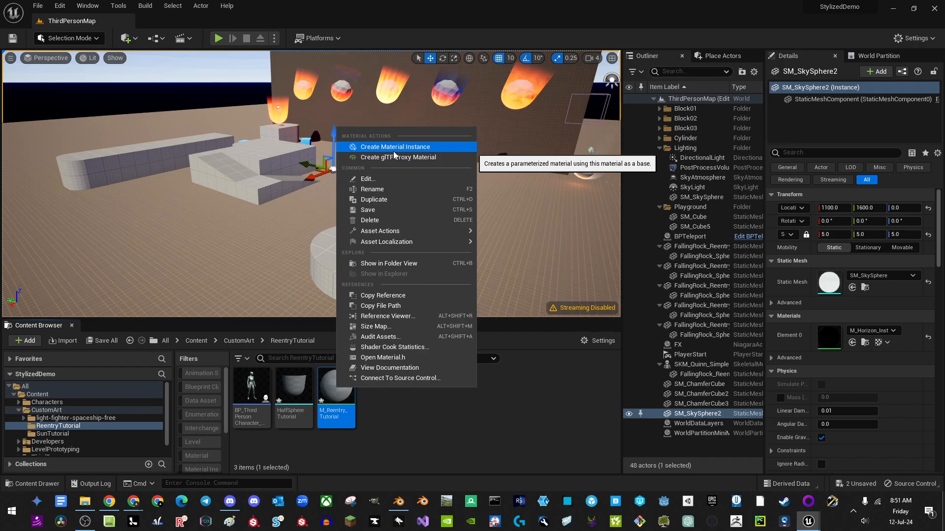
{"action": "left_click", "coordinate": [371, 468]}
{"action": "right_click", "coordinate": [308, 404]}
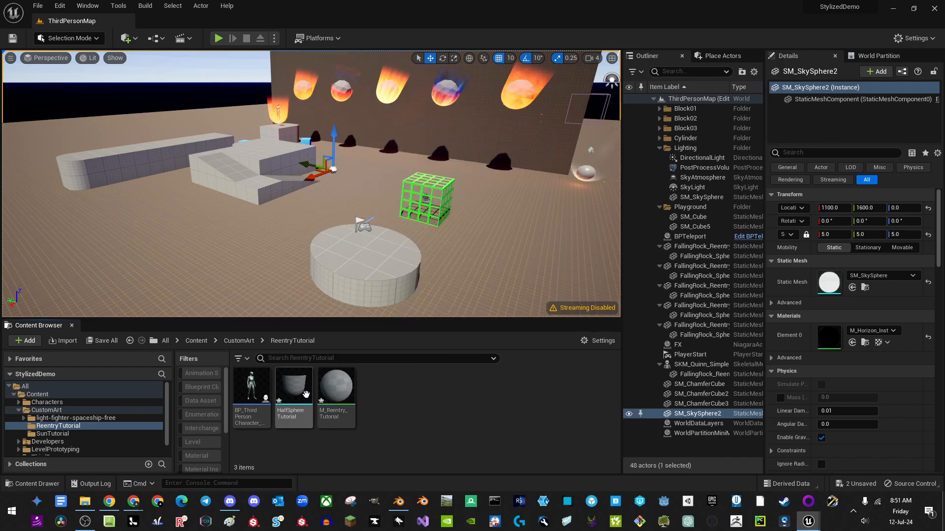
{"action": "left_click", "coordinate": [385, 417]}
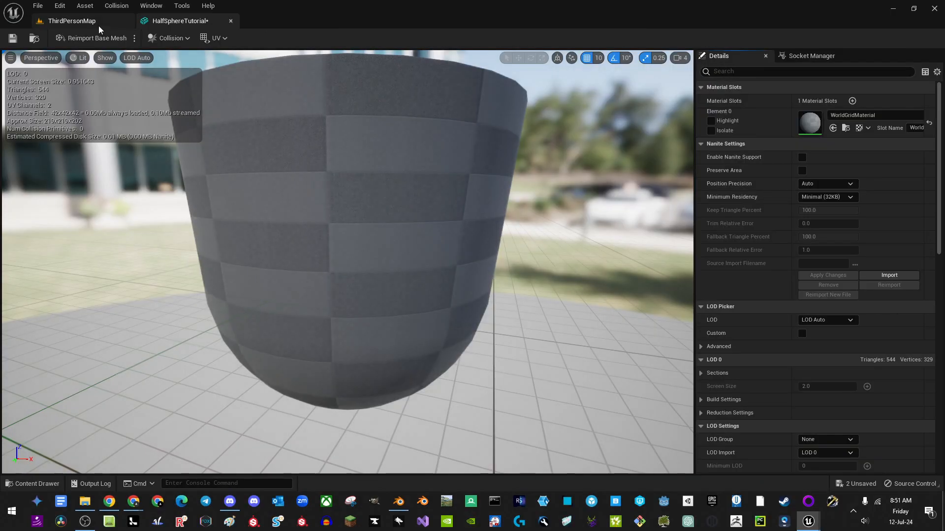
Step: Assign M_Reentry_Tutorial to the HalfSphereTutorial mesh's Element 0 material slot
{"action": "left_click", "coordinate": [98, 25]}
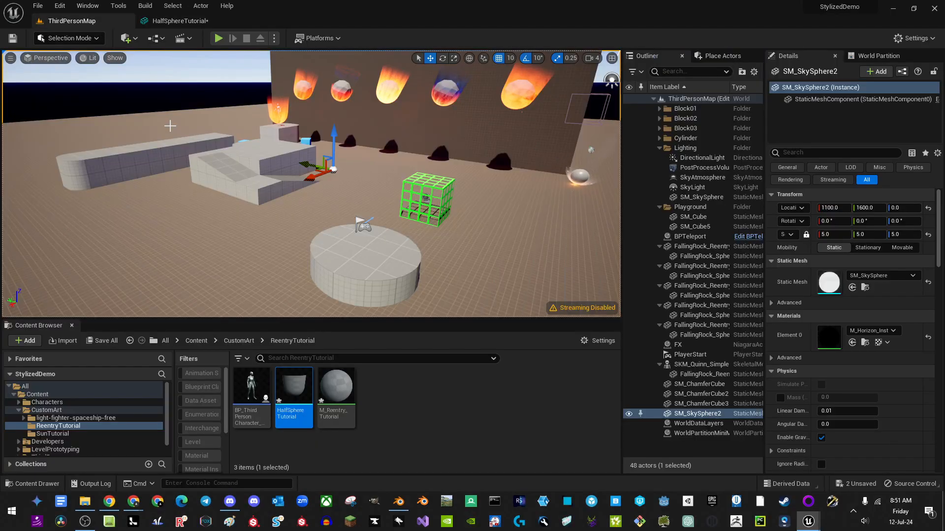
{"action": "left_click", "coordinate": [179, 21]}
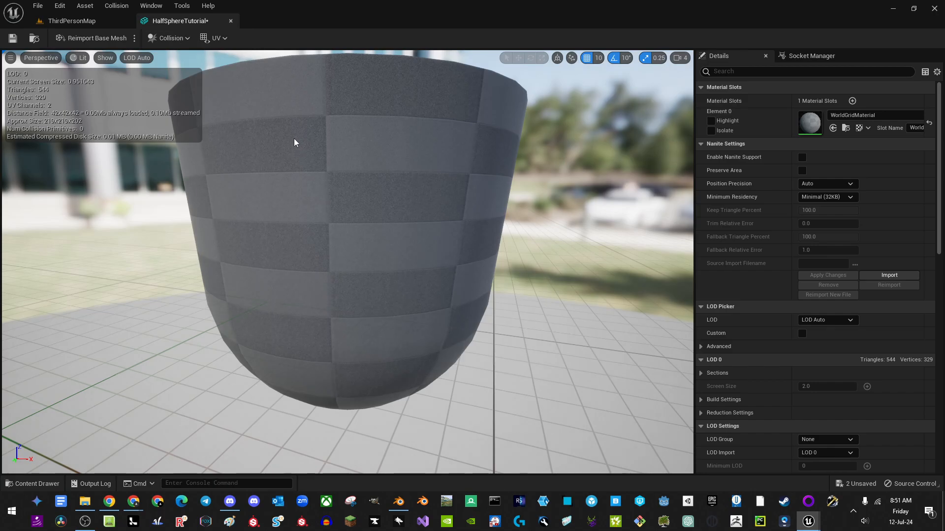
{"action": "left_click", "coordinate": [832, 128]}
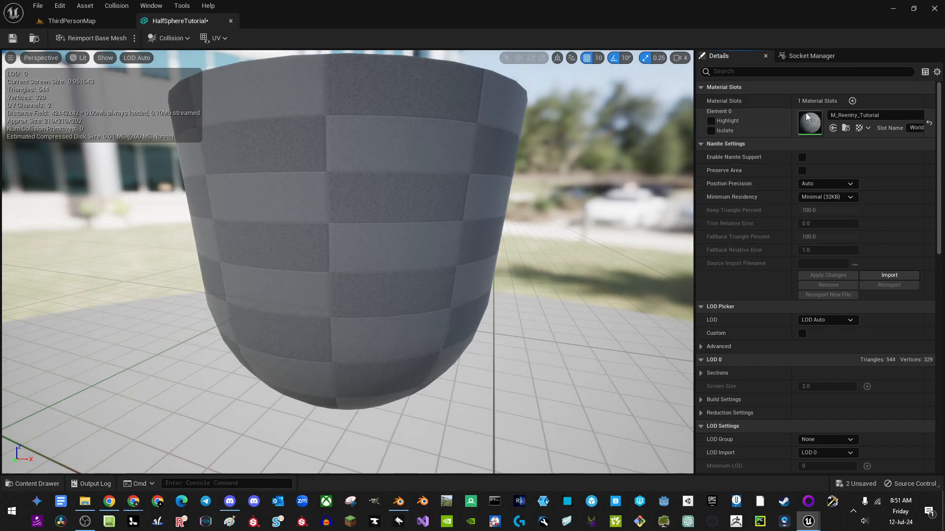
Step: Return to ThirdPersonMap and save all unsaved assets with Ctrl+Shift+S
{"action": "left_click", "coordinate": [74, 21]}
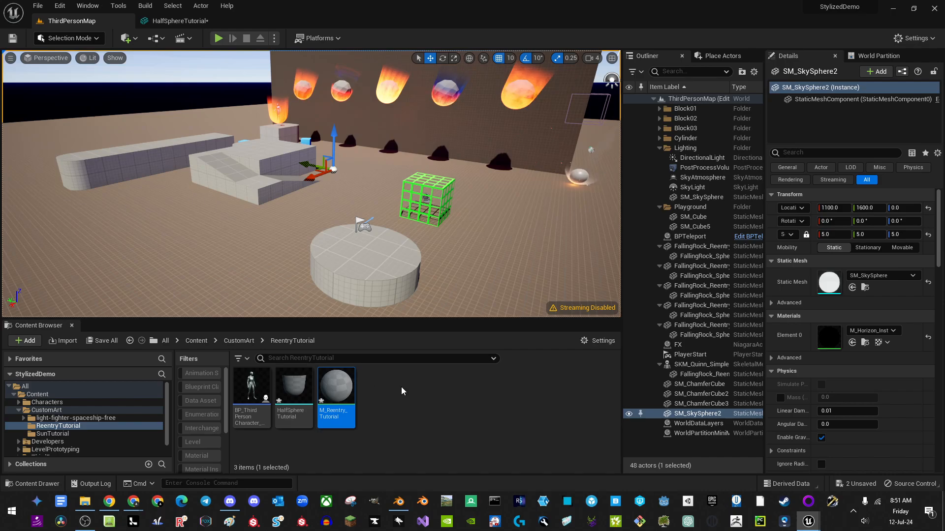
{"action": "right_click_drag", "start_coordinate": [281, 237], "coordinate": [277, 211]}
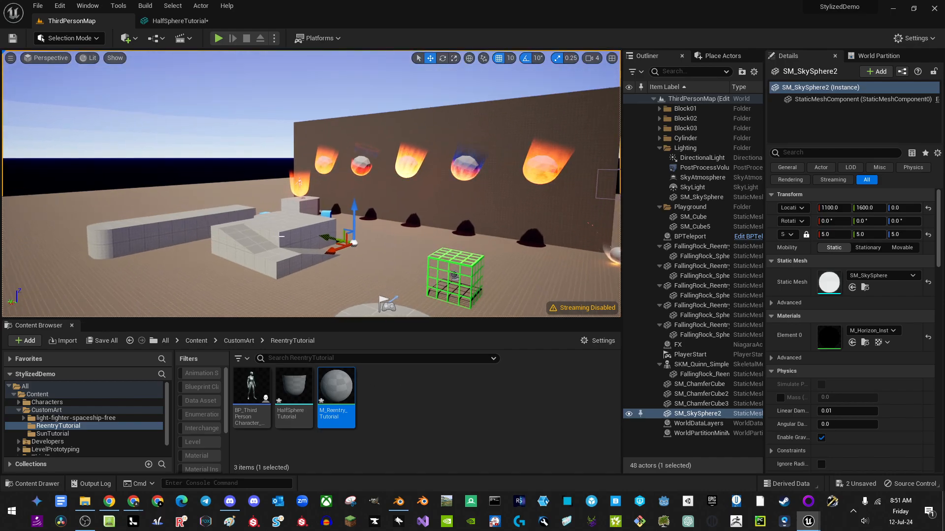
{"action": "key", "text": "ctrl+shift+s"}
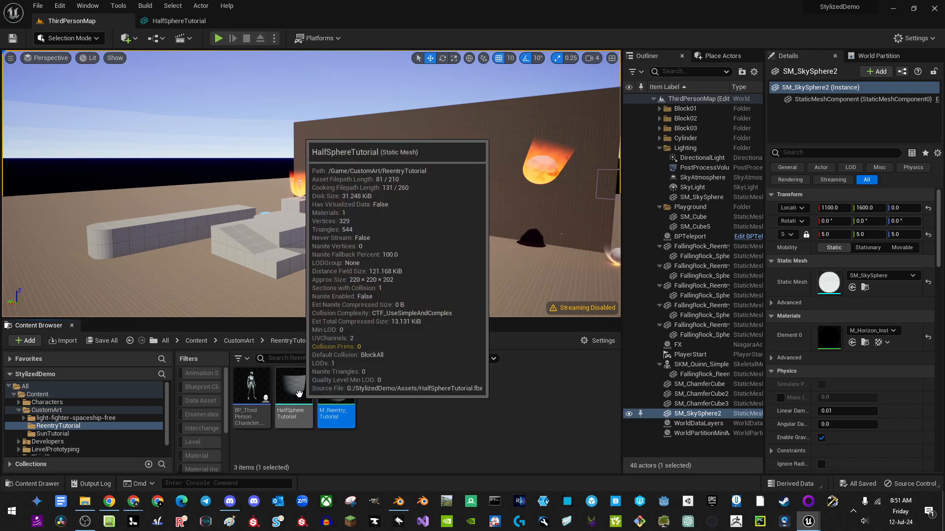
Step: Open M_Reentry_Tutorial and set its shading model to Unlit and blend mode to Translucent
{"action": "double_click", "coordinate": [326, 401]}
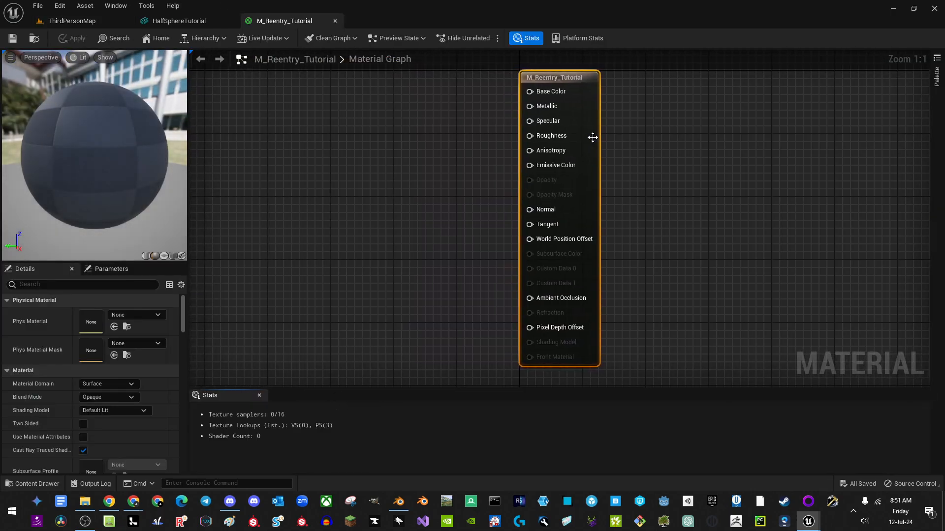
{"action": "right_click_drag", "start_coordinate": [450, 144], "coordinate": [574, 167]}
{"action": "scroll", "coordinate": [486, 162], "scroll_direction": "down", "scroll_amount": 1}
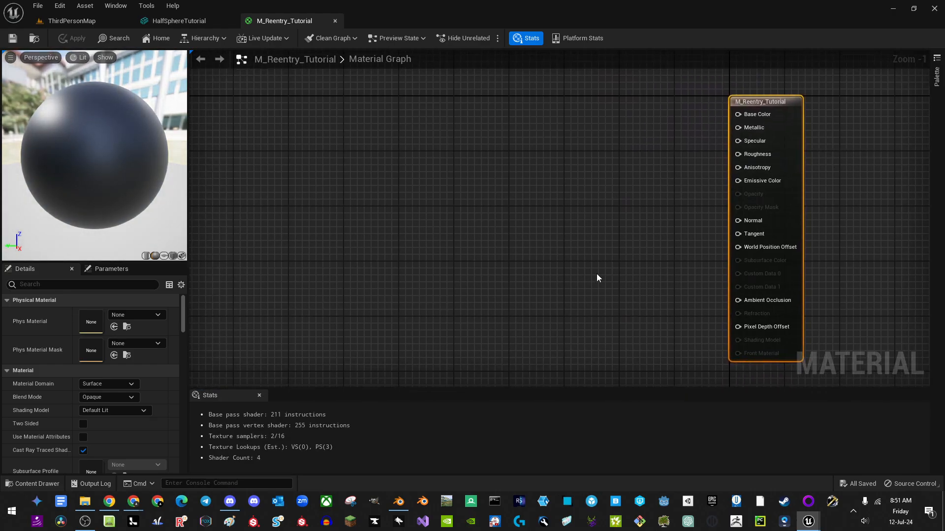
{"action": "left_click", "coordinate": [103, 410]}
{"action": "left_click", "coordinate": [90, 288]}
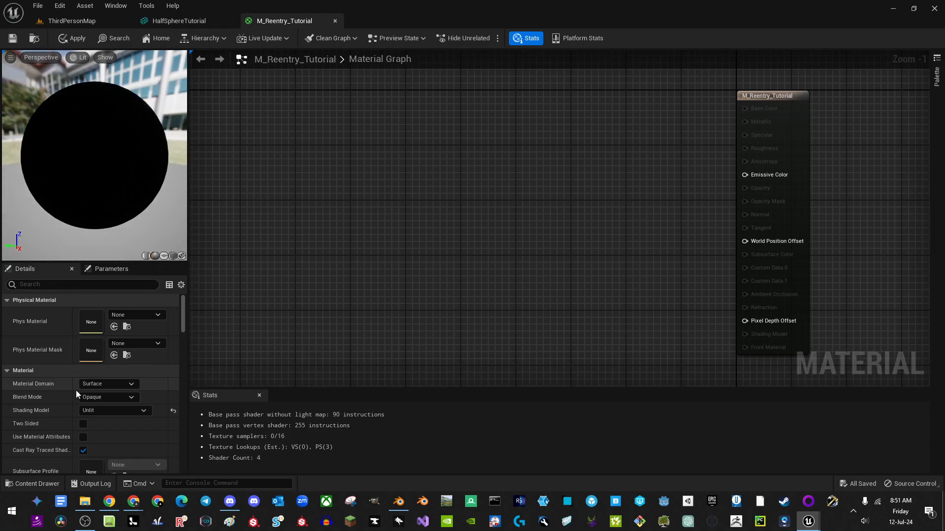
{"action": "left_click", "coordinate": [108, 397]}
{"action": "left_click", "coordinate": [108, 425]}
Step: Add a TextureCoordinate (TexCoord[0]) node to the material graph
{"action": "right_click_drag", "start_coordinate": [384, 308], "coordinate": [657, 221]}
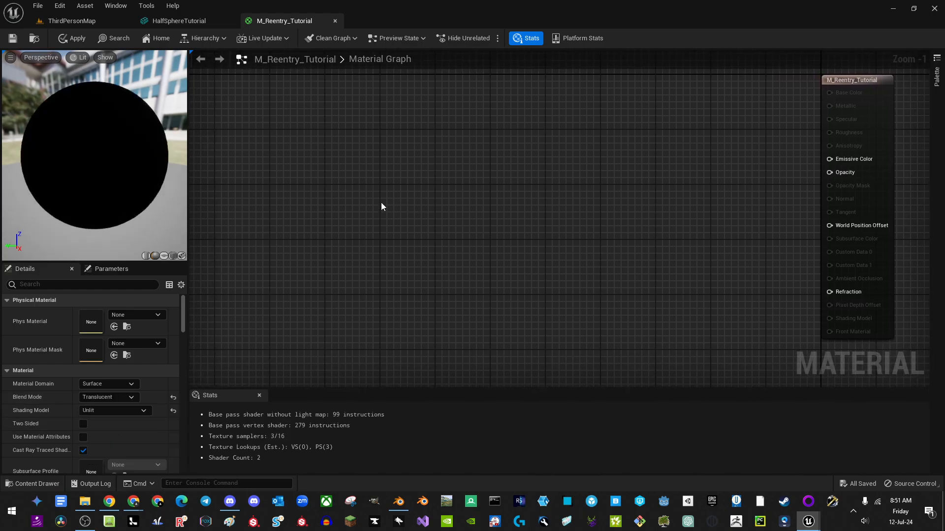
{"action": "right_click_drag", "start_coordinate": [302, 166], "coordinate": [365, 175]}
{"action": "right_click", "coordinate": [256, 172]}
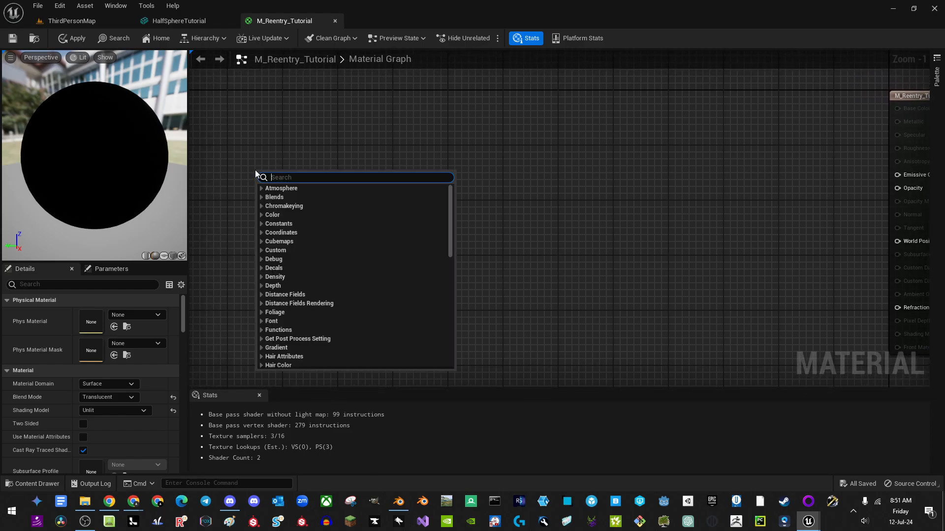
{"action": "type", "text": "coor"}
{"action": "key", "text": "Return"}
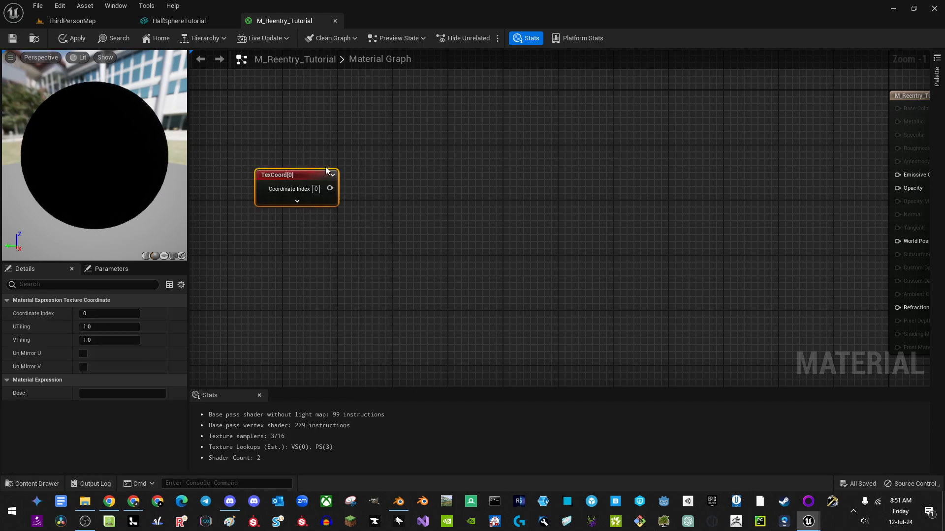
{"action": "left_click_drag", "start_coordinate": [304, 173], "coordinate": [281, 153]}
Step: Add a scalar parameter named Tiling below TexCoord with default value 0.4
{"action": "right_click_drag", "start_coordinate": [351, 217], "coordinate": [383, 208]}
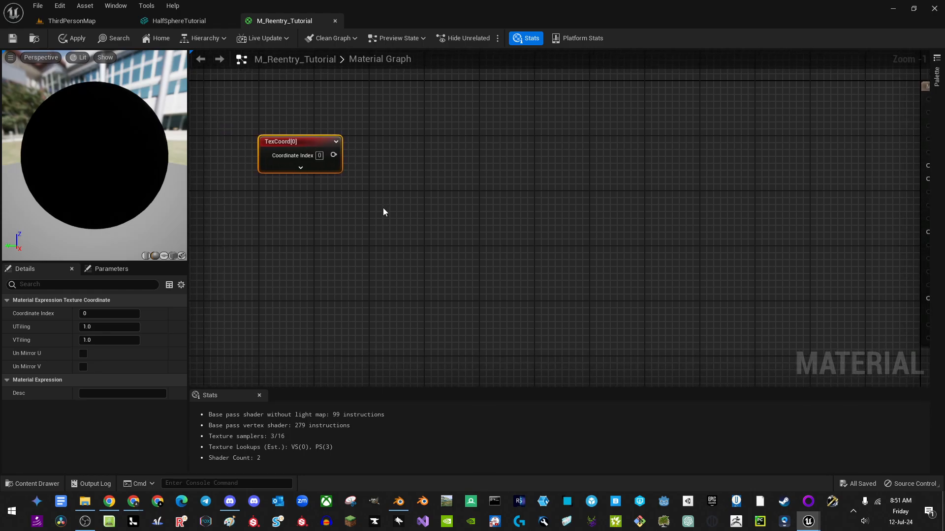
{"action": "key", "text": "s"}
{"action": "left_click", "coordinate": [269, 201]}
{"action": "type", "text": "ss"}
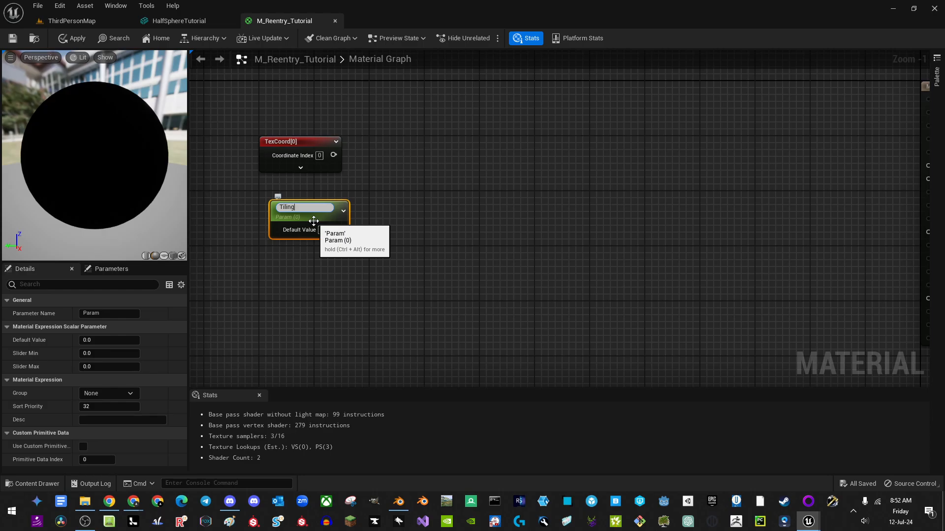
{"action": "key", "text": "Return"}
{"action": "left_click", "coordinate": [111, 340]}
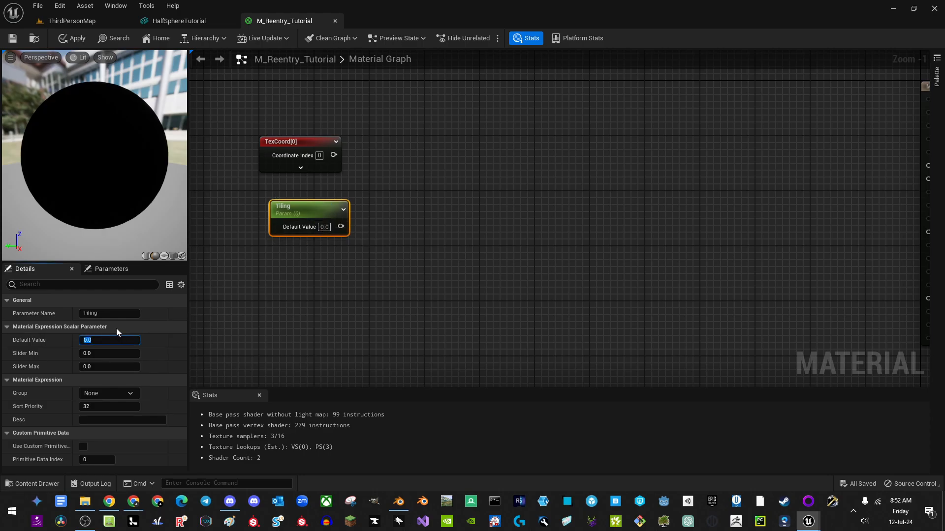
{"action": "type", "text": ".4"}
{"action": "key", "text": "Return"}
{"action": "left_click", "coordinate": [398, 164]}
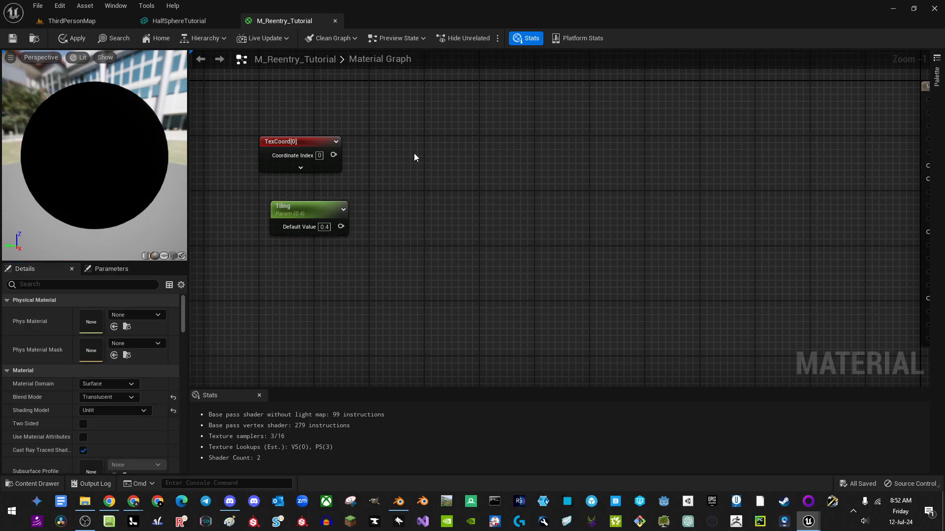
Step: Add a Multiply node with TexCoord wired into its A input
{"action": "left_click", "coordinate": [414, 153]}
{"action": "left_click_drag", "start_coordinate": [422, 172], "coordinate": [335, 155]}
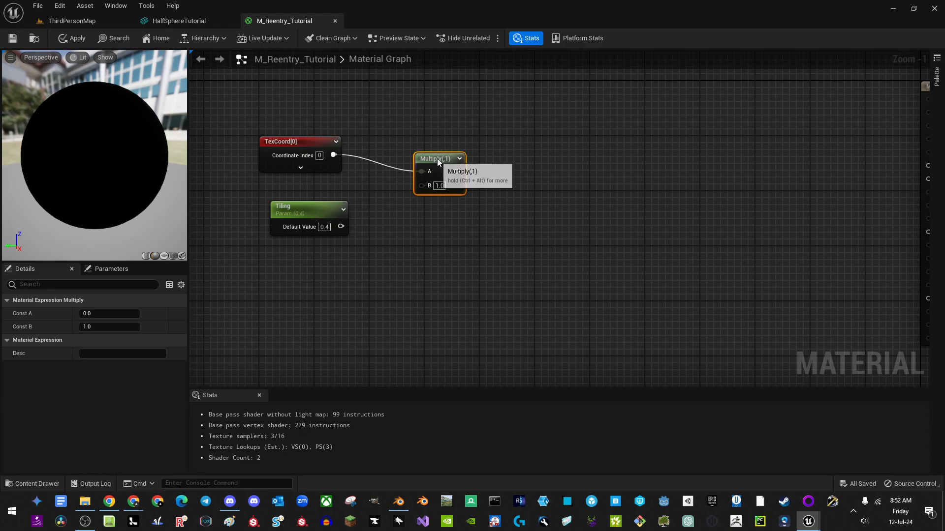
{"action": "left_click_drag", "start_coordinate": [437, 158], "coordinate": [301, 197]}
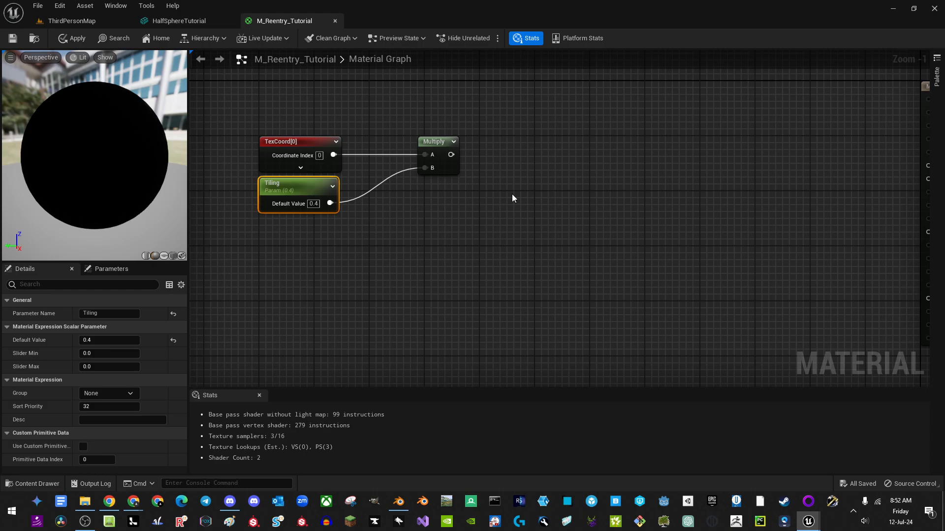
{"action": "left_click", "coordinate": [433, 148]}
{"action": "right_click_drag", "start_coordinate": [464, 196], "coordinate": [404, 193]}
Step: Add a Panner node and wire the Multiply result into its Coordinate input
{"action": "right_click", "coordinate": [437, 149]}
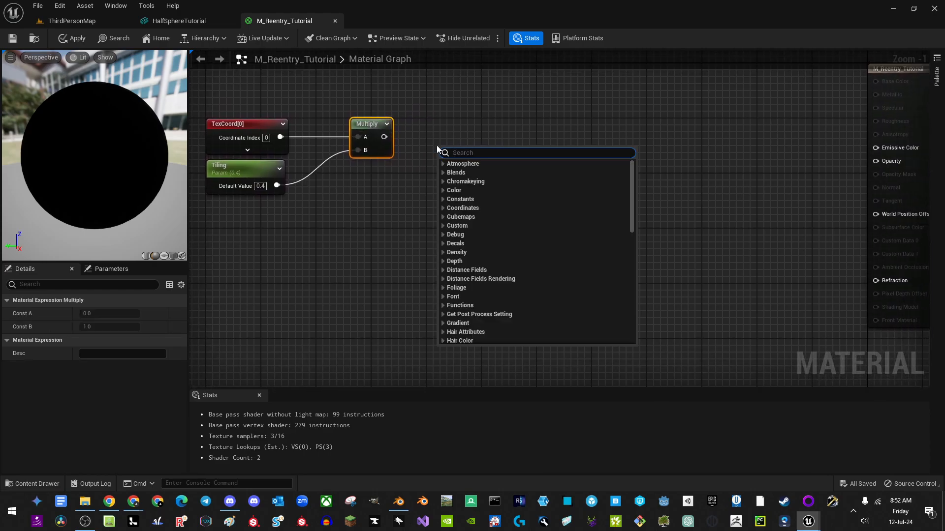
{"action": "left_click", "coordinate": [446, 121]}
{"action": "left_click", "coordinate": [440, 124]}
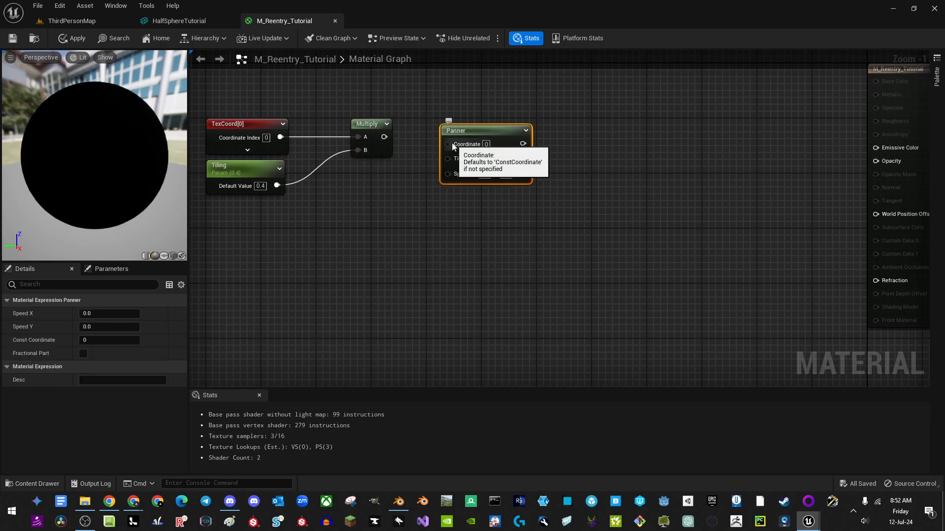
{"action": "left_click_drag", "start_coordinate": [384, 137], "coordinate": [516, 131]}
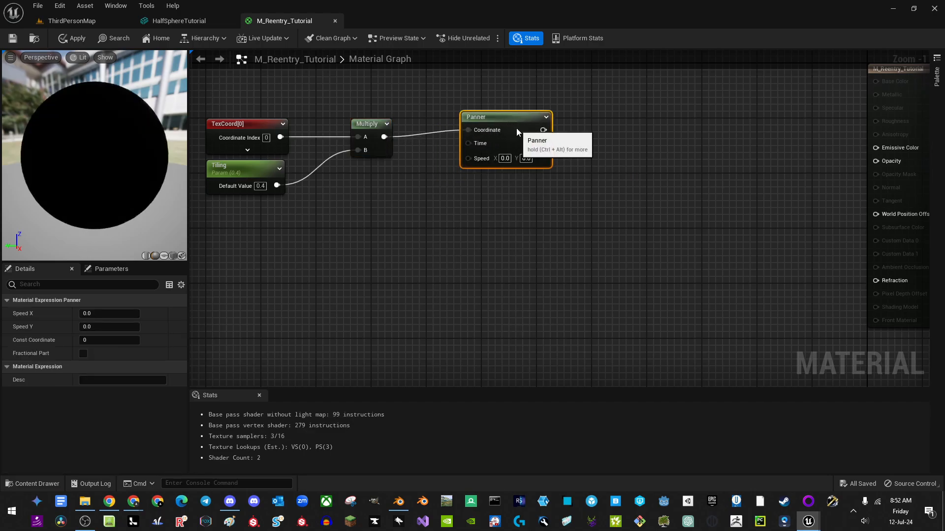
{"action": "right_click_drag", "start_coordinate": [516, 134], "coordinate": [539, 121]}
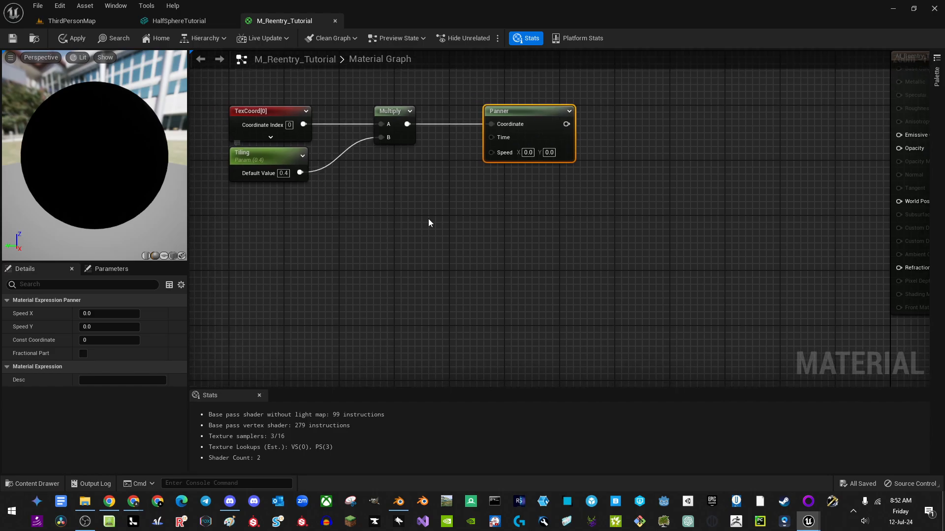
Step: Add a second Multiply fed by Tiling on A, with its output driving Panner Speed
{"action": "left_click", "coordinate": [445, 213]}
{"action": "left_click_drag", "start_coordinate": [440, 213], "coordinate": [300, 173]}
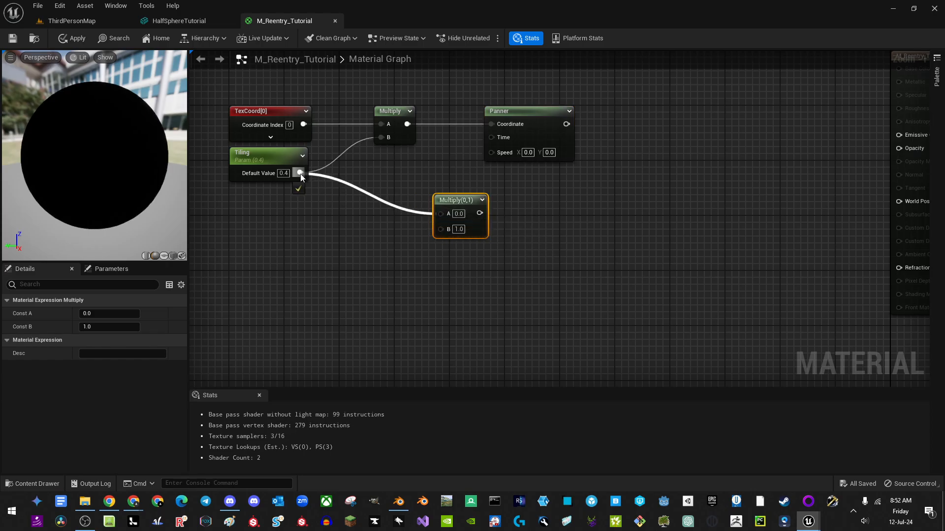
{"action": "left_click_drag", "start_coordinate": [459, 204], "coordinate": [505, 156]}
{"action": "left_click_drag", "start_coordinate": [417, 166], "coordinate": [403, 159]}
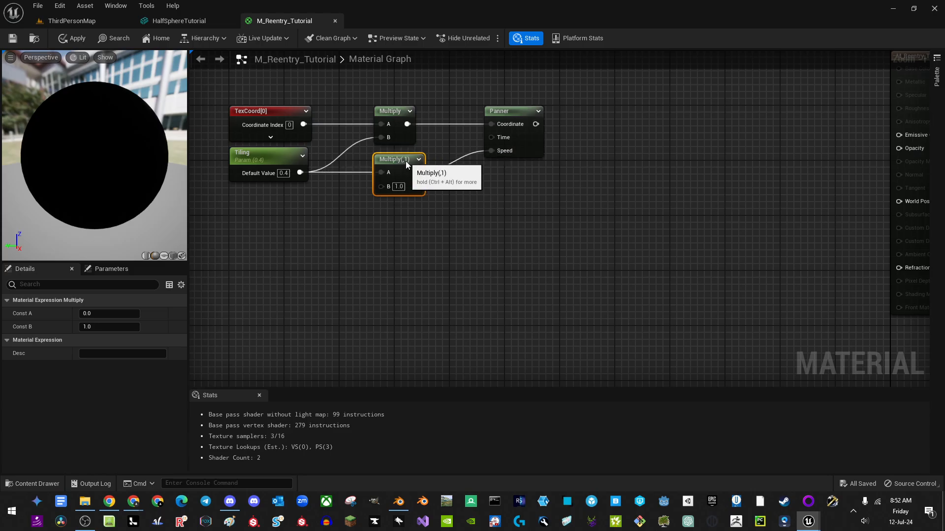
{"action": "right_click_drag", "start_coordinate": [287, 239], "coordinate": [360, 243]}
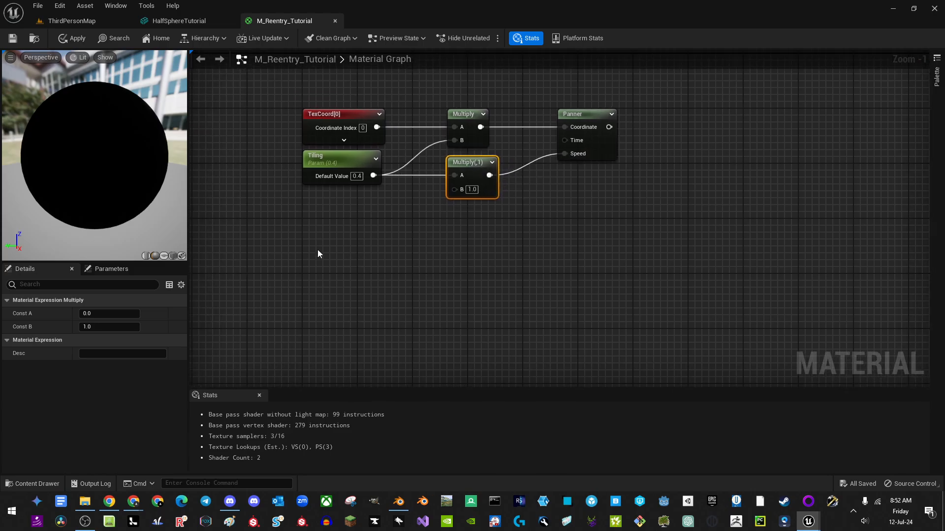
Step: Add a scalar parameter named Speed with default 3.0 under Tiling
{"action": "left_click", "coordinate": [313, 231]}
{"action": "type", "text": "Sp"}
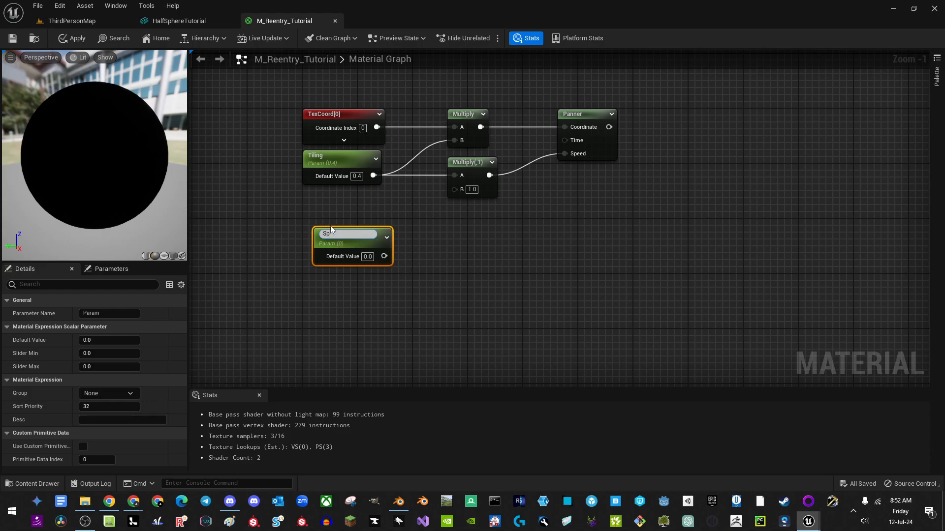
{"action": "type", "text": "eed"}
{"action": "key", "text": "Return"}
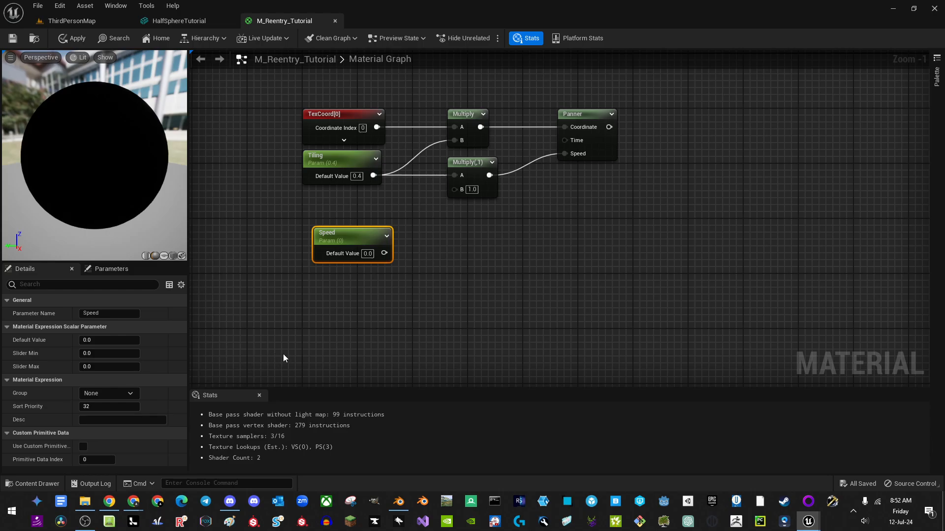
{"action": "left_click", "coordinate": [96, 341]}
{"action": "type", "text": "3"}
{"action": "left_click", "coordinate": [362, 314]}
{"action": "right_click_drag", "start_coordinate": [423, 287], "coordinate": [400, 283]}
{"action": "left_click_drag", "start_coordinate": [320, 240], "coordinate": [397, 243]}
Step: Create a MakeFloat2 node with Speed connected only to its Y input
{"action": "type", "text": "make"}
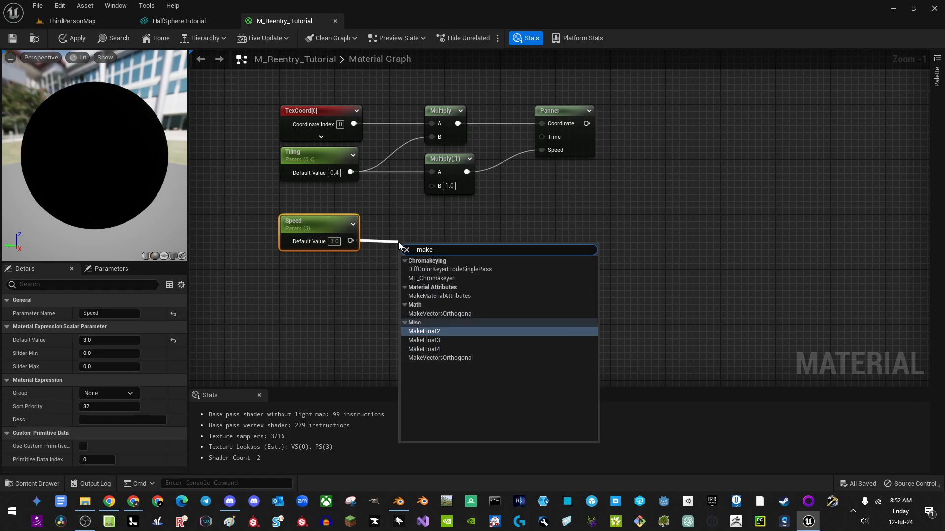
{"action": "key", "text": "Return"}
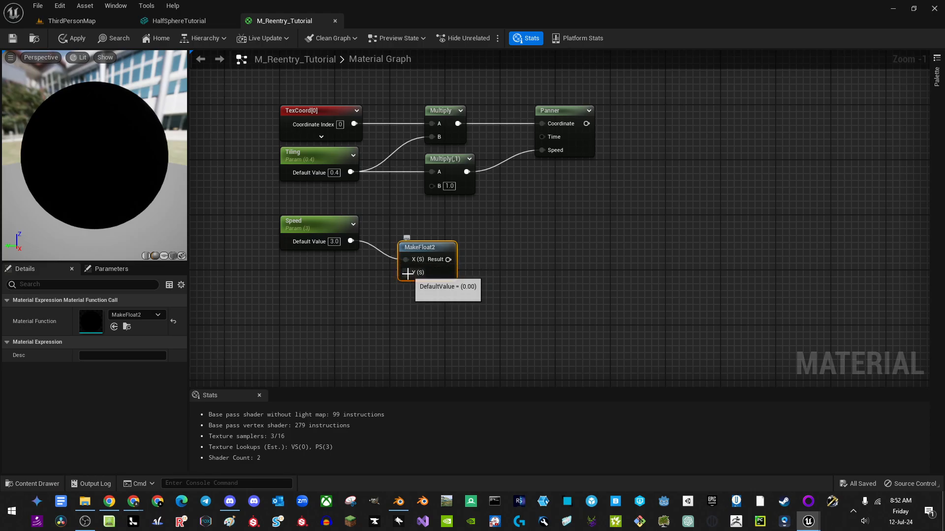
{"action": "left_click_drag", "start_coordinate": [405, 273], "coordinate": [350, 242]}
{"action": "left_click", "coordinate": [406, 261], "text": "alt"}
{"action": "left_click_drag", "start_coordinate": [438, 267], "coordinate": [423, 234]}
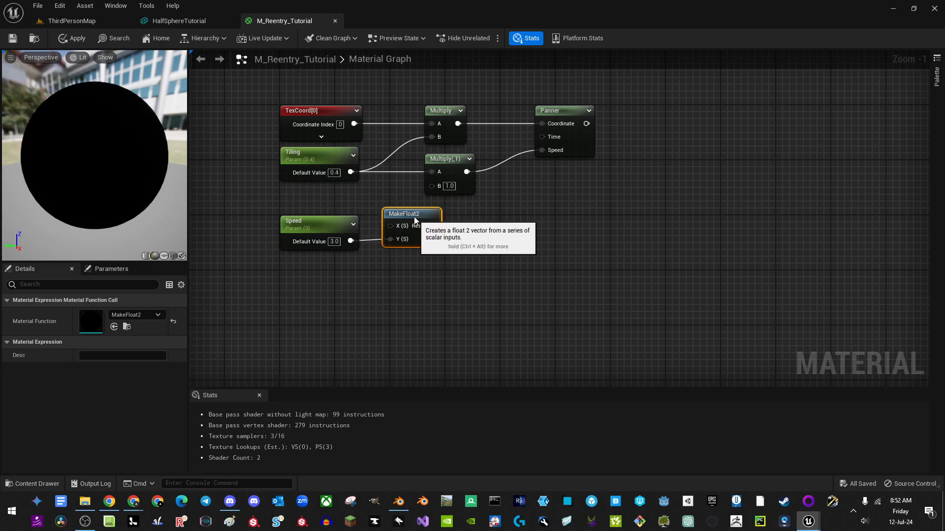
{"action": "left_click_drag", "start_coordinate": [296, 206], "coordinate": [400, 244]}
{"action": "key", "text": "q"}
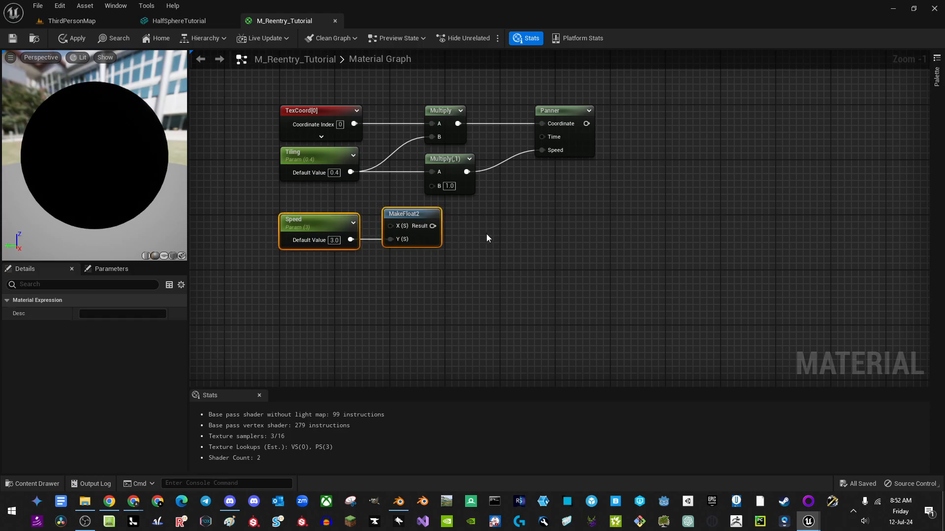
Step: Connect the MakeFloat2 Result to the second Multiply's B input and tidy the nodes
{"action": "right_click_drag", "start_coordinate": [551, 222], "coordinate": [545, 222]}
{"action": "left_click_drag", "start_coordinate": [581, 210], "coordinate": [452, 88]}
{"action": "left_click_drag", "start_coordinate": [465, 184], "coordinate": [499, 184]}
{"action": "left_click_drag", "start_coordinate": [429, 225], "coordinate": [463, 185]}
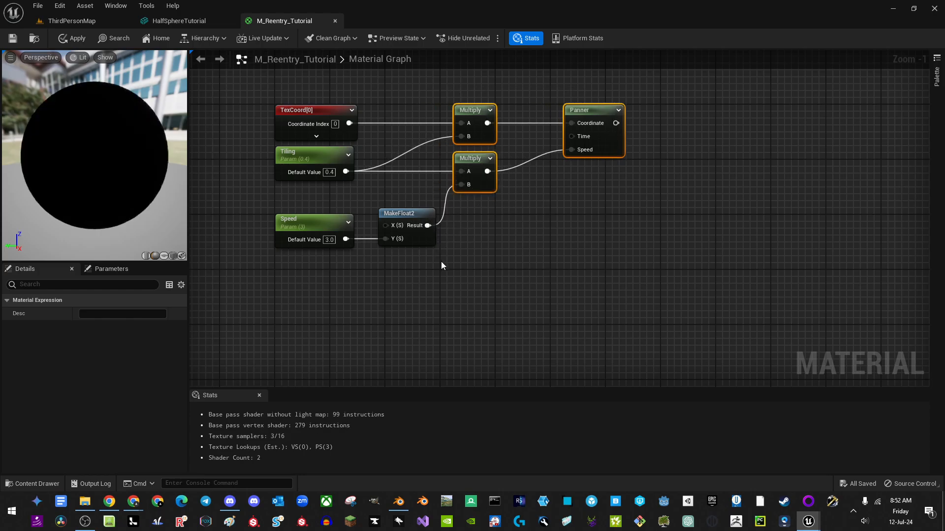
{"action": "left_click_drag", "start_coordinate": [441, 262], "coordinate": [314, 213]}
{"action": "key", "text": "Up"}
{"action": "key", "text": "Up"}
{"action": "key", "text": "Up"}
{"action": "left_click", "coordinate": [382, 265]}
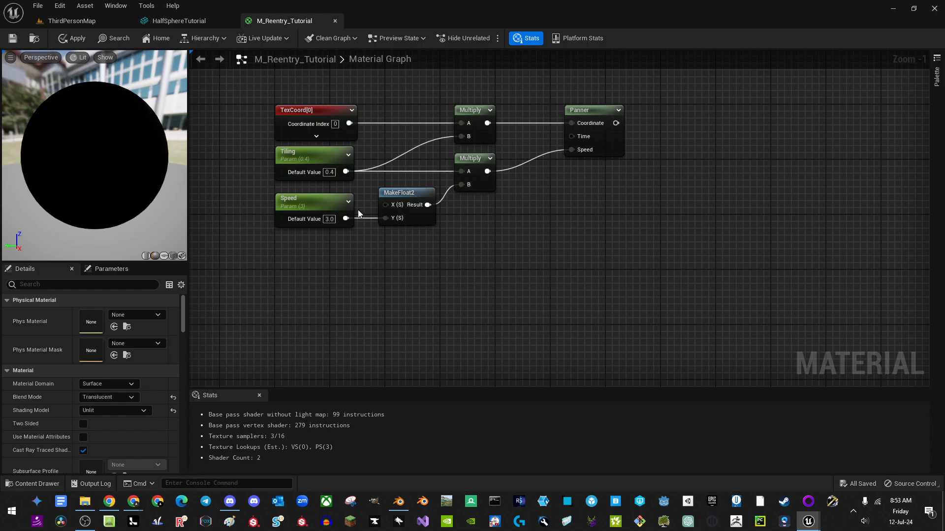
Step: Rearrange the Tiling, Speed and Multiply nodes to make room near the Panner
{"action": "left_click_drag", "start_coordinate": [241, 162], "coordinate": [297, 221]}
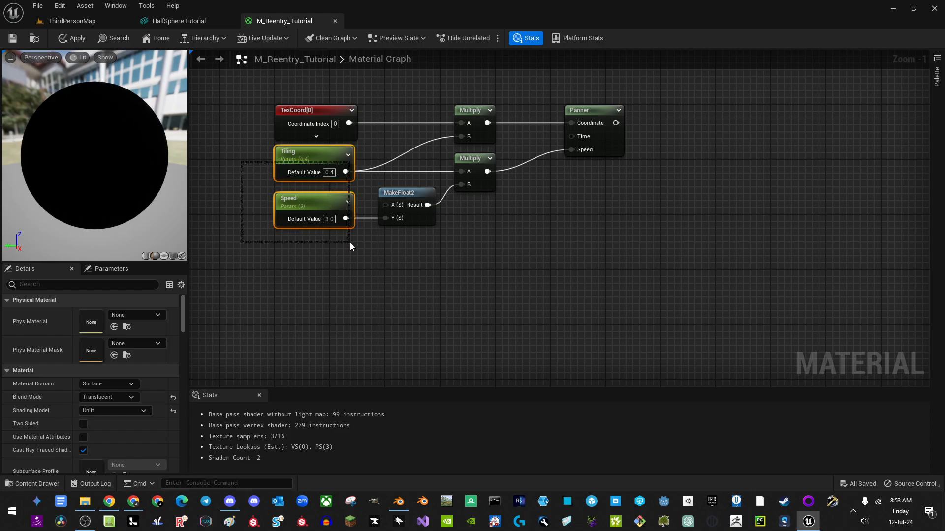
{"action": "left_click_drag", "start_coordinate": [350, 243], "coordinate": [350, 241]}
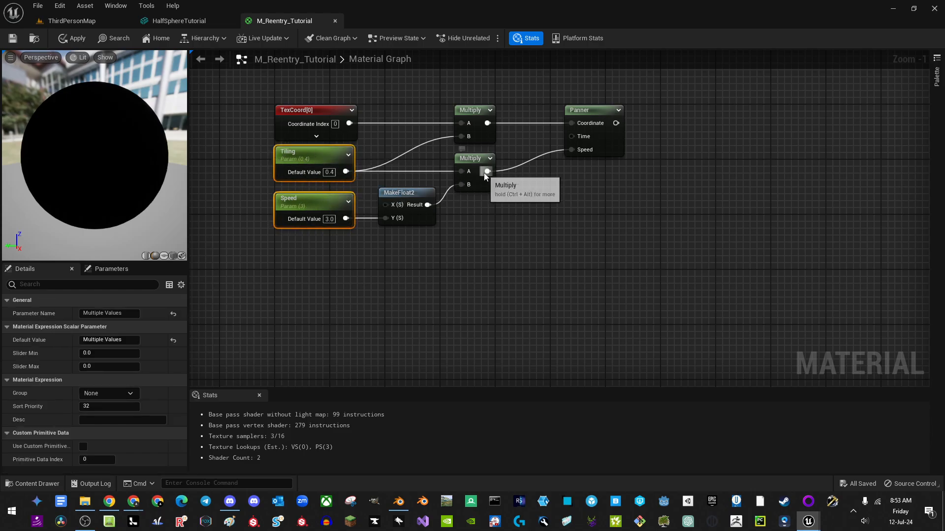
{"action": "right_click_drag", "start_coordinate": [538, 200], "coordinate": [412, 199]}
{"action": "left_click_drag", "start_coordinate": [411, 212], "coordinate": [342, 119]}
{"action": "left_click_drag", "start_coordinate": [369, 182], "coordinate": [384, 183]}
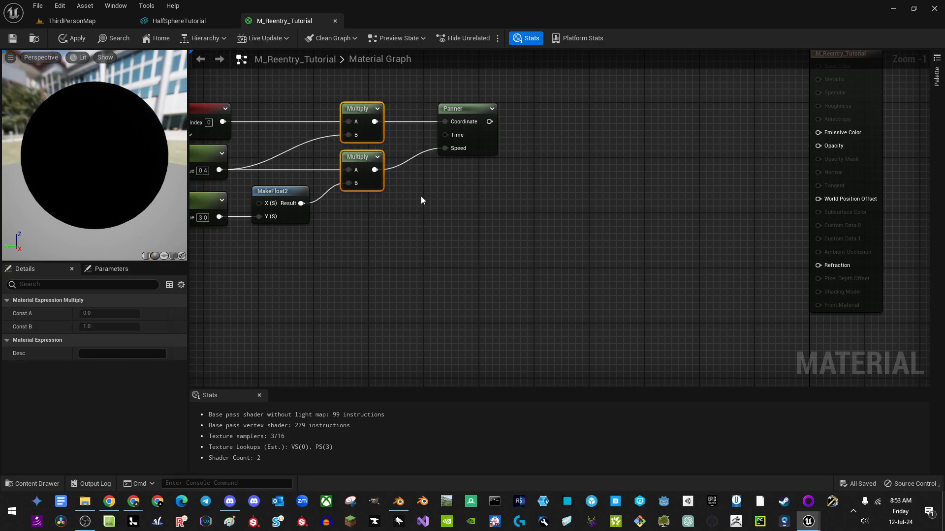
{"action": "right_click_drag", "start_coordinate": [422, 201], "coordinate": [561, 209]}
{"action": "right_click_drag", "start_coordinate": [509, 251], "coordinate": [359, 210]}
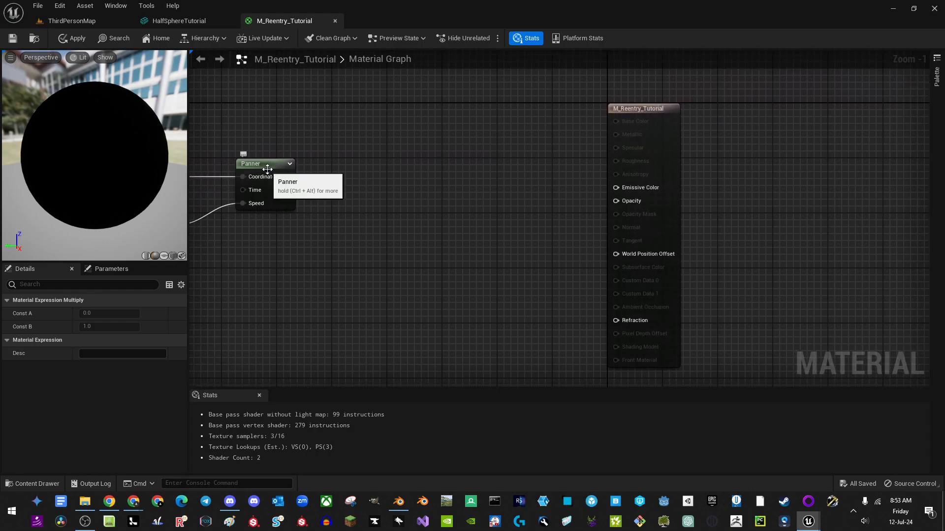
Step: Add a BreakOutFloat2Components node fed by the Panner output
{"action": "left_click_drag", "start_coordinate": [287, 177], "coordinate": [401, 182]}
{"action": "type", "text": "brea"}
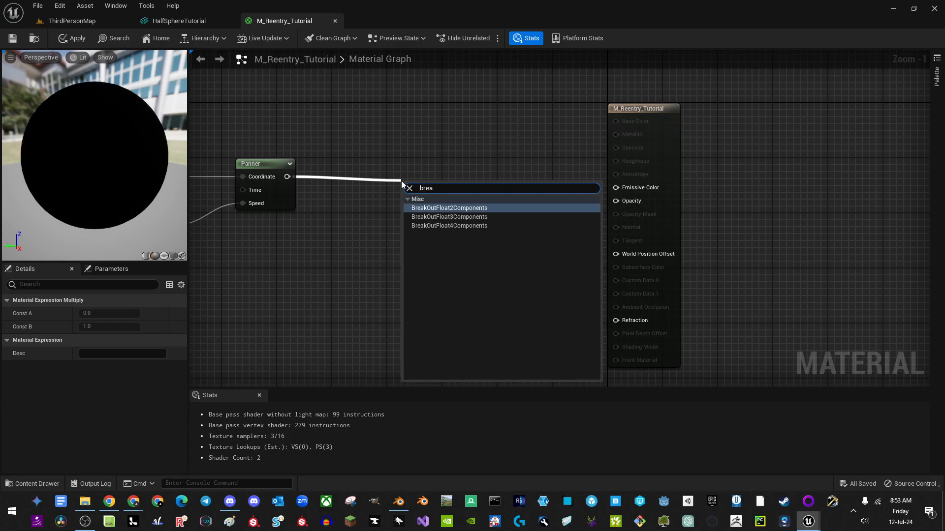
{"action": "left_click", "coordinate": [449, 208]}
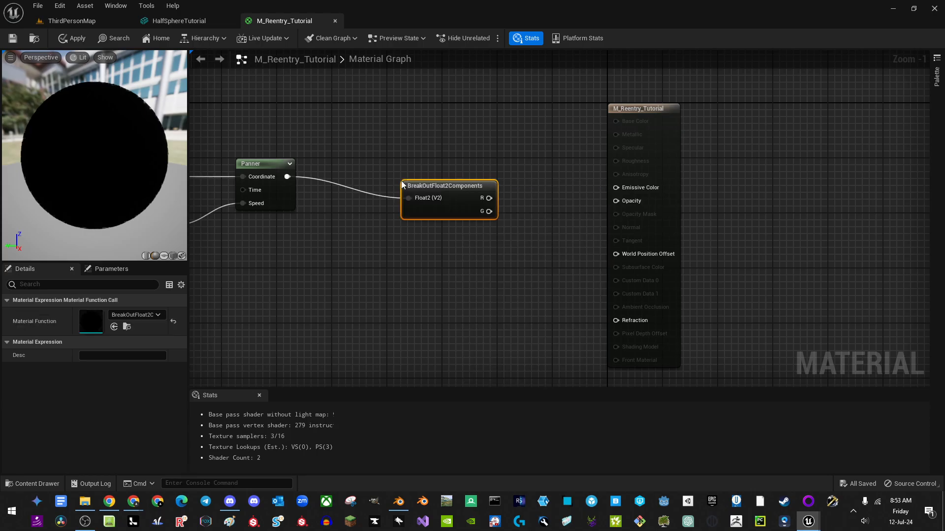
{"action": "left_click_drag", "start_coordinate": [395, 187], "coordinate": [396, 191]}
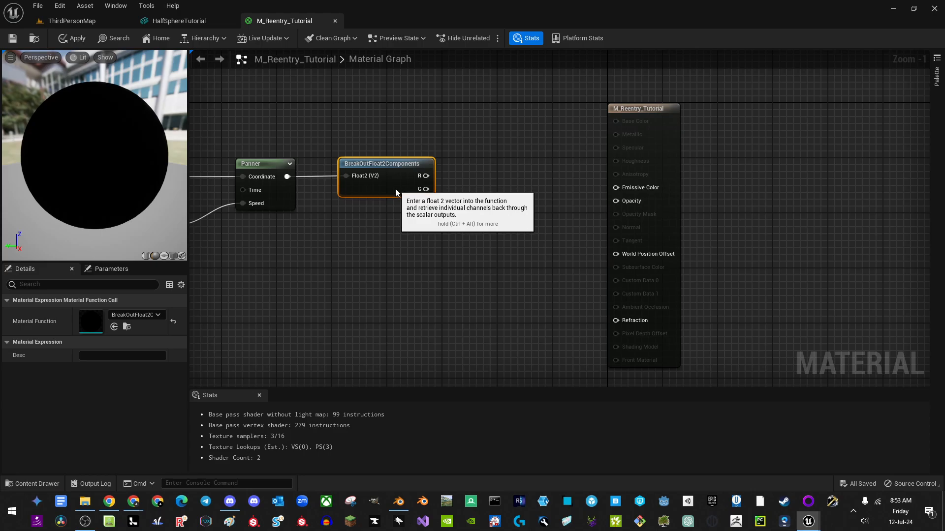
Step: Move the M_Reentry_Tutorial output node further right
{"action": "right_click_drag", "start_coordinate": [347, 237], "coordinate": [449, 221]}
{"action": "left_click", "coordinate": [381, 188]}
{"action": "right_click_drag", "start_coordinate": [378, 287], "coordinate": [459, 235]}
{"action": "left_click_drag", "start_coordinate": [525, 112], "coordinate": [654, 247]}
{"action": "key", "text": "Right"}
{"action": "key", "text": "Right"}
{"action": "key", "text": "Right"}
{"action": "key", "text": "Right"}
{"action": "key", "text": "Right"}
{"action": "key", "text": "Right"}
{"action": "key", "text": "Right"}
{"action": "key", "text": "Right"}
{"action": "key", "text": "Right"}
{"action": "key", "text": "Right"}
{"action": "key", "text": "Right"}
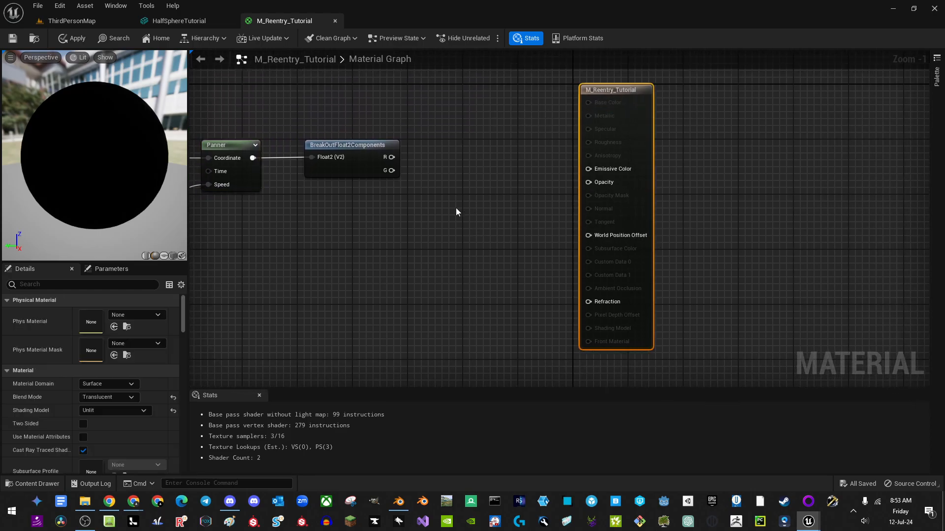
{"action": "left_click", "coordinate": [73, 21]}
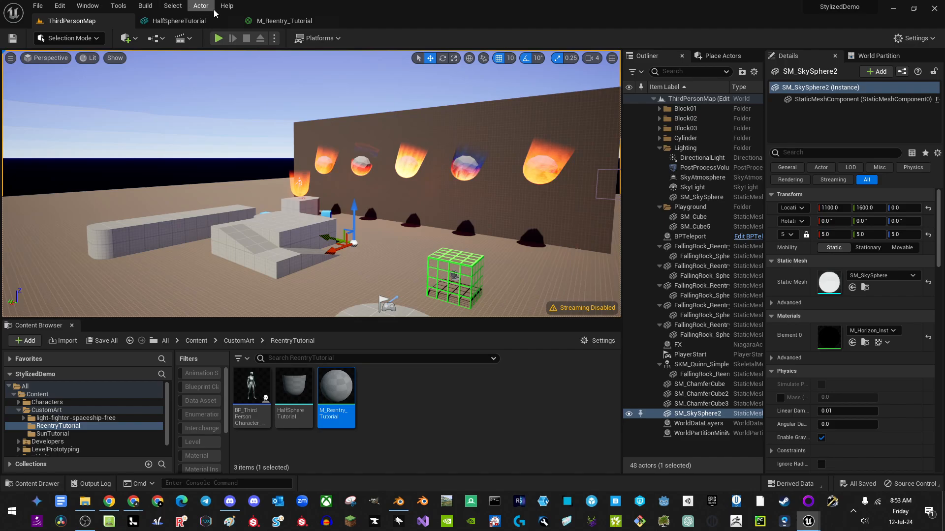
{"action": "left_click", "coordinate": [227, 6]}
{"action": "left_click", "coordinate": [265, 211]}
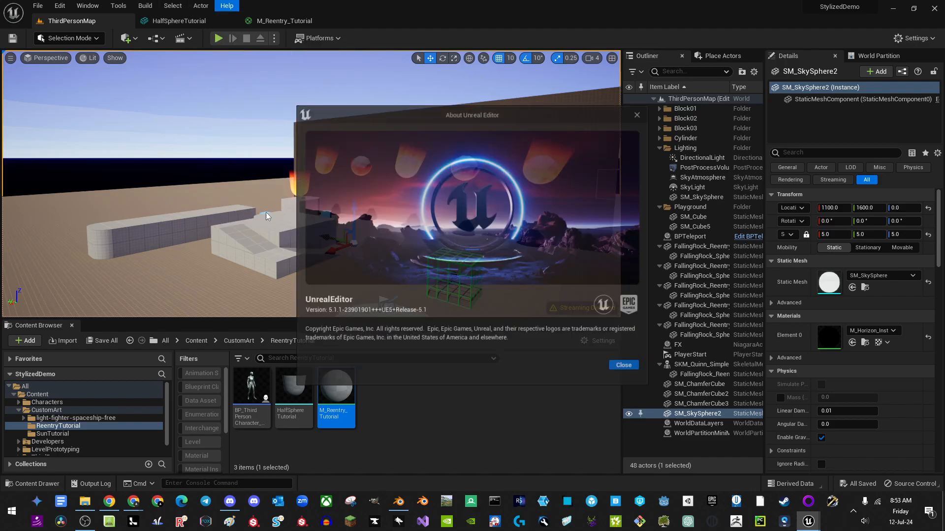
{"action": "left_click", "coordinate": [639, 115]}
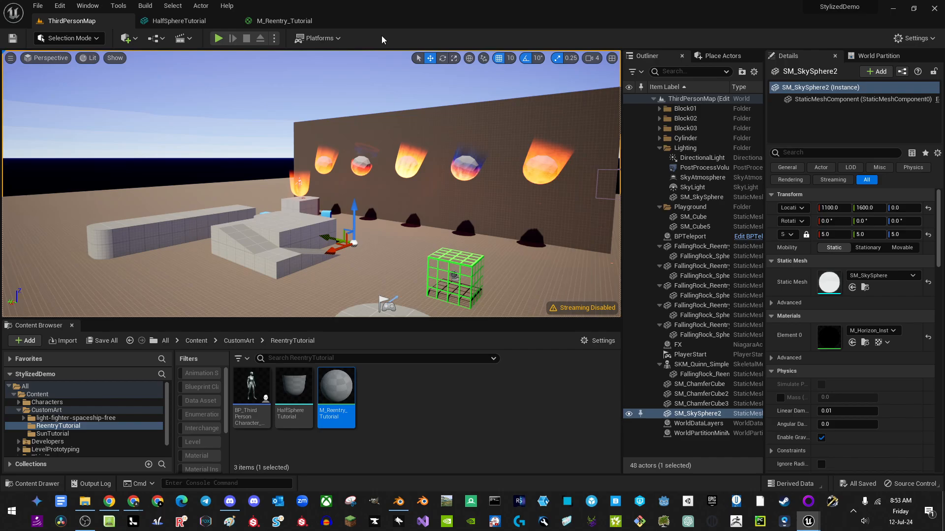
{"action": "right_click_drag", "start_coordinate": [345, 163], "coordinate": [367, 194]}
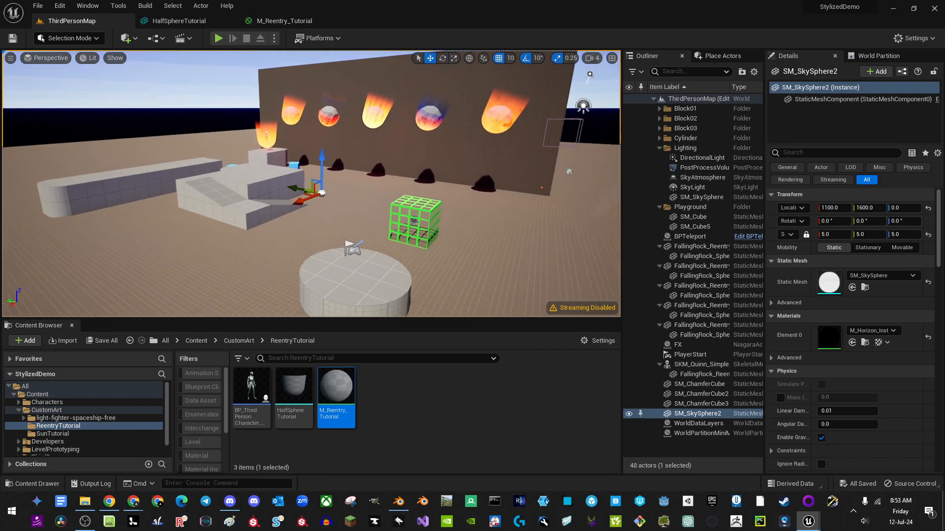
{"action": "left_click", "coordinate": [273, 21]}
{"action": "right_click_drag", "start_coordinate": [415, 247], "coordinate": [260, 259]}
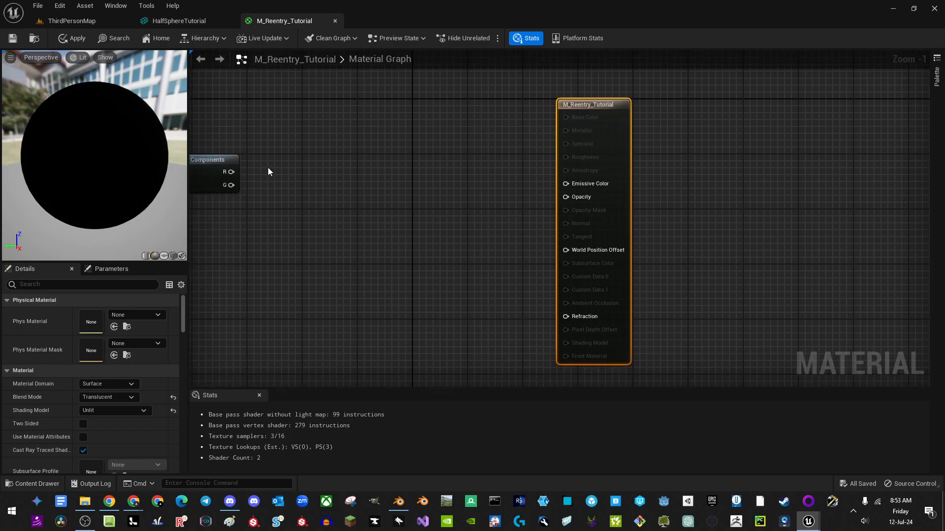
Step: Add a Multiply node with the R channel wired into its A input
{"action": "left_click", "coordinate": [302, 147]}
{"action": "left_click_drag", "start_coordinate": [231, 172], "coordinate": [308, 164]}
{"action": "left_click_drag", "start_coordinate": [328, 150], "coordinate": [336, 140]}
{"action": "right_click_drag", "start_coordinate": [308, 185], "coordinate": [427, 205]}
{"action": "scroll", "coordinate": [346, 208], "scroll_direction": "up", "scroll_amount": 1}
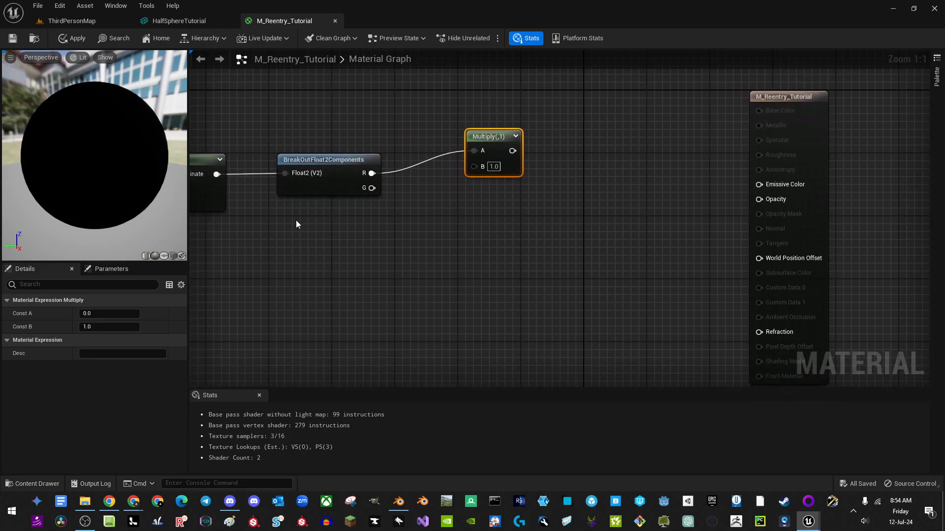
Step: Place a new scalar parameter node below the Multiply chain
{"action": "right_click", "coordinate": [296, 219]}
{"action": "right_click_drag", "start_coordinate": [229, 239], "coordinate": [619, 245]}
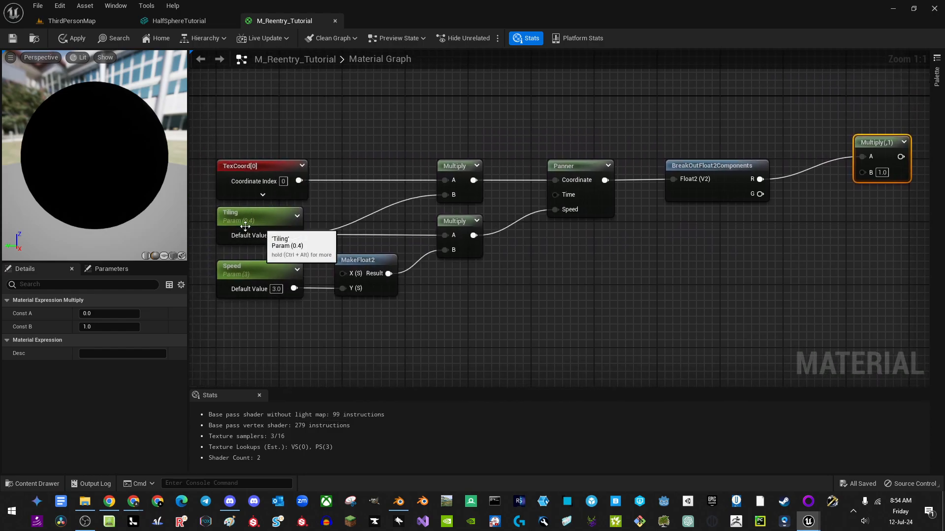
{"action": "right_click_drag", "start_coordinate": [766, 256], "coordinate": [405, 285]}
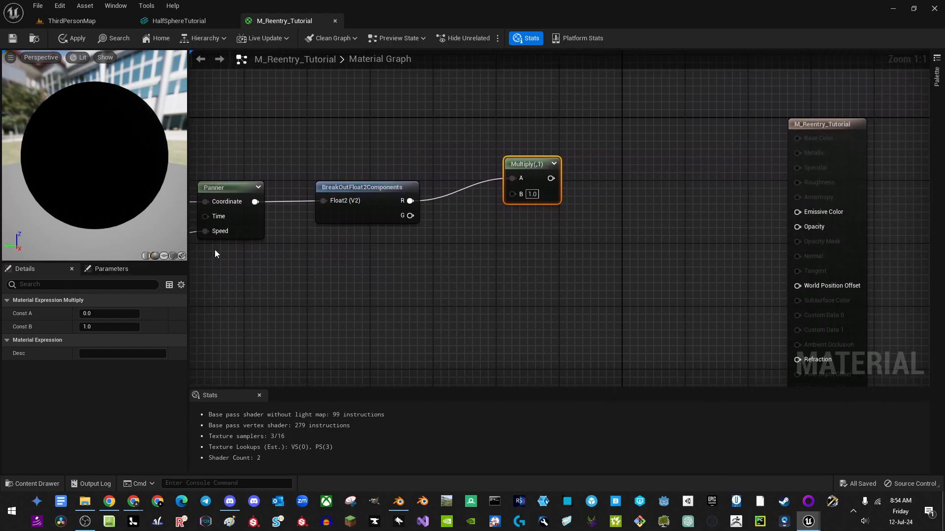
{"action": "right_click_drag", "start_coordinate": [287, 241], "coordinate": [294, 215]}
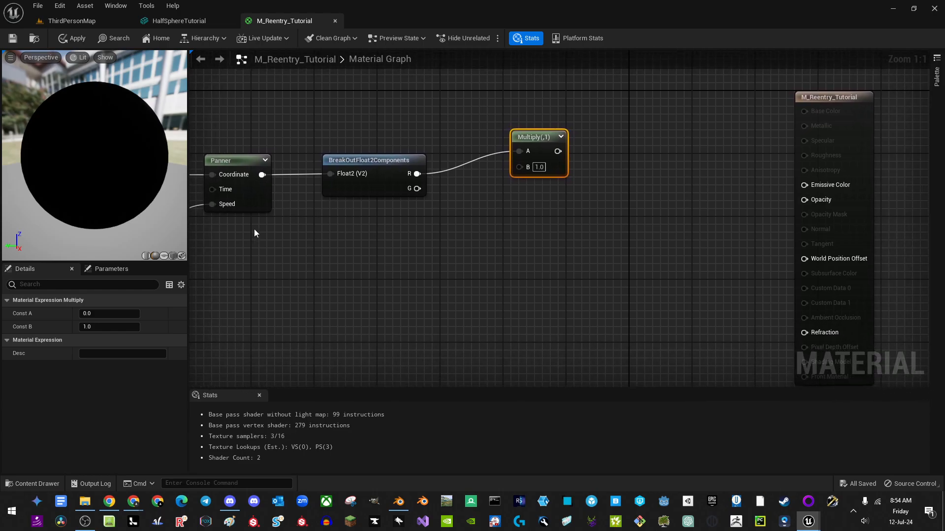
{"action": "right_click", "coordinate": [357, 215]}
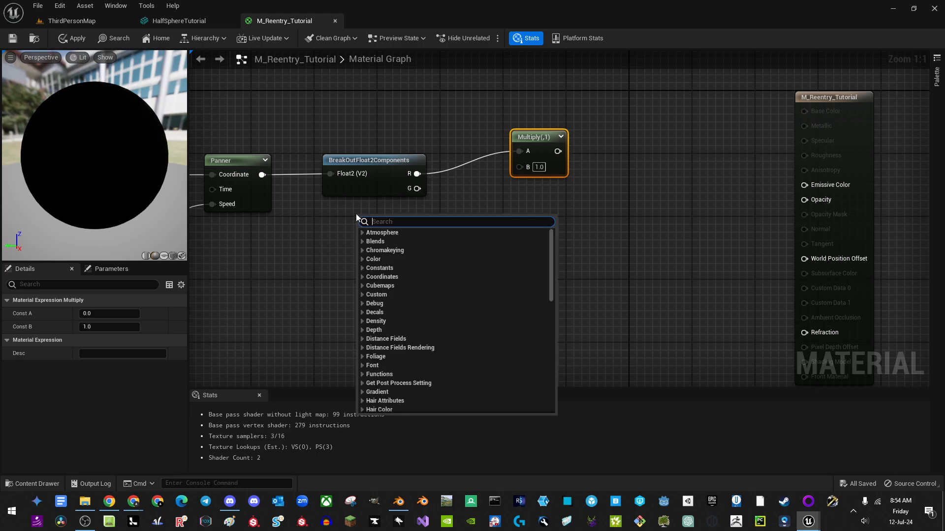
{"action": "left_click", "coordinate": [288, 241]}
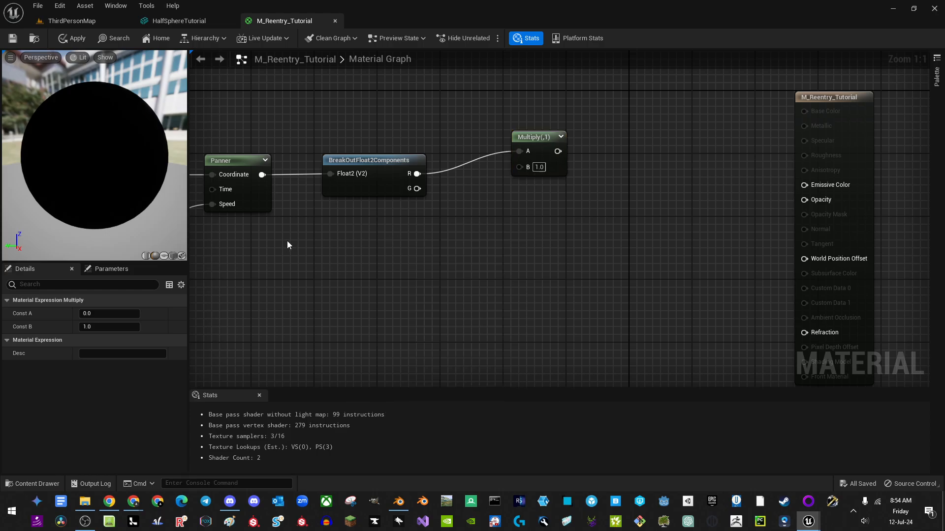
{"action": "left_click", "coordinate": [329, 238]}
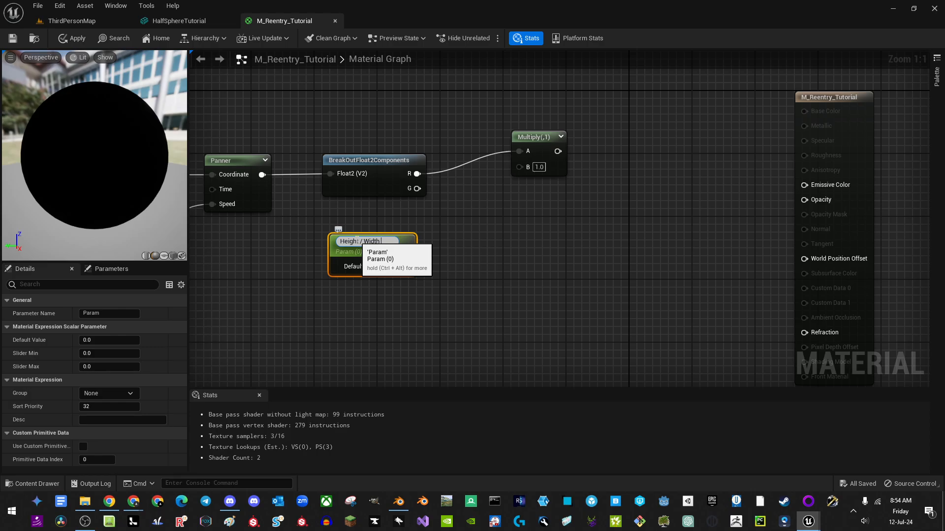
Step: Name the parameter Height / Width Ratio, set it to 6.0, and wire it into Multiply B
{"action": "key", "text": "Return"}
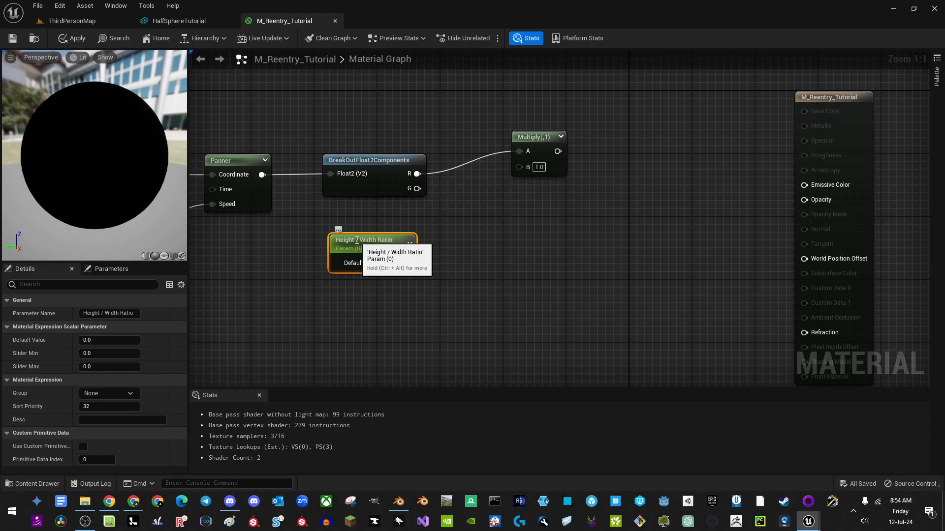
{"action": "left_click", "coordinate": [389, 263]}
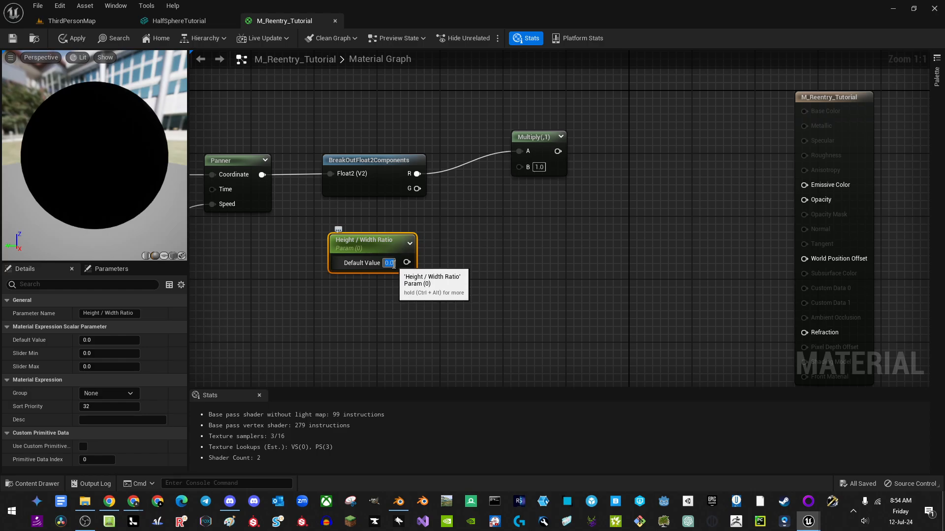
{"action": "type", "text": "6"}
{"action": "left_click", "coordinate": [423, 294]}
{"action": "left_click_drag", "start_coordinate": [407, 262], "coordinate": [520, 167]}
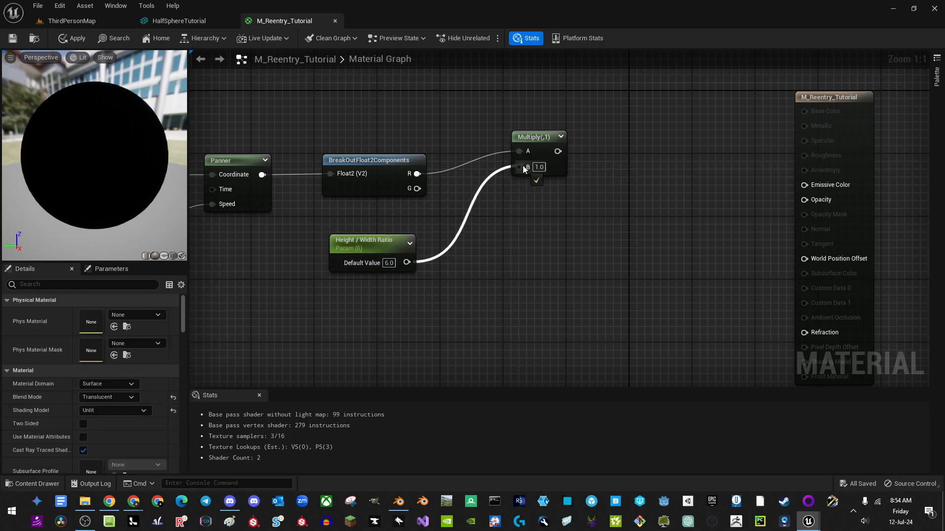
{"action": "left_click_drag", "start_coordinate": [369, 244], "coordinate": [364, 221]}
{"action": "right_click_drag", "start_coordinate": [464, 235], "coordinate": [381, 240]}
Step: Add a MakeFloat2 with the Multiply result on X and the G channel on Y
{"action": "left_click_drag", "start_coordinate": [334, 193], "coordinate": [509, 206]}
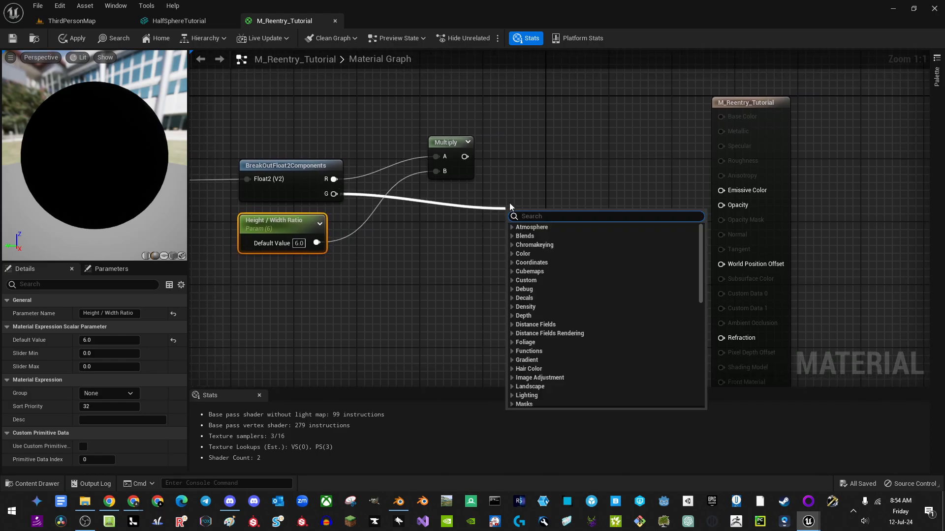
{"action": "type", "text": "make"}
{"action": "key", "text": "Return"}
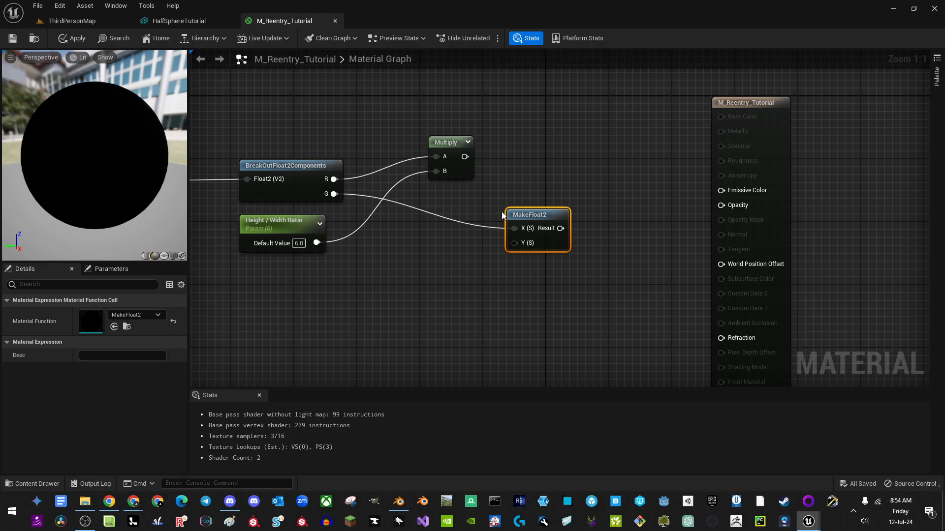
{"action": "left_click_drag", "start_coordinate": [511, 242], "coordinate": [334, 194]}
{"action": "left_click_drag", "start_coordinate": [464, 157], "coordinate": [534, 177]}
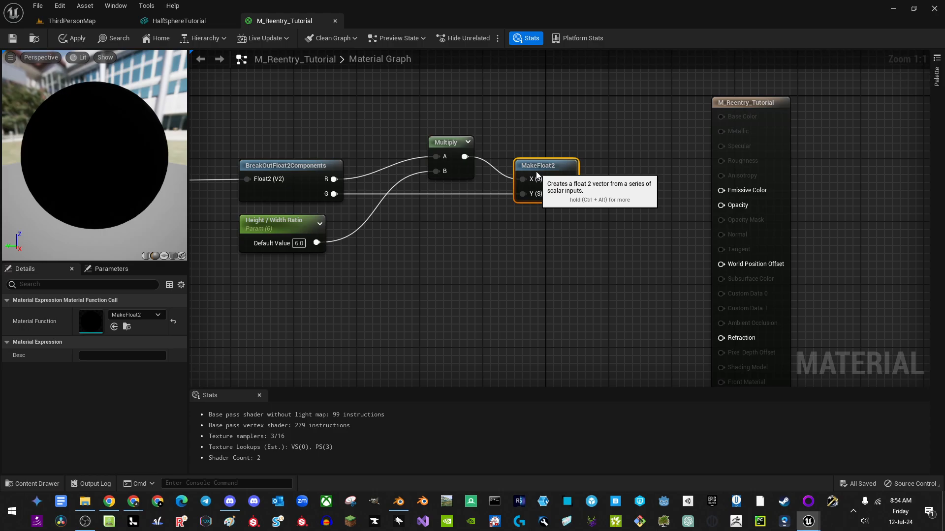
{"action": "left_click_drag", "start_coordinate": [451, 146], "coordinate": [435, 154]}
Step: Shift all nodes except the output node to the left
{"action": "right_click_drag", "start_coordinate": [377, 210], "coordinate": [464, 190]}
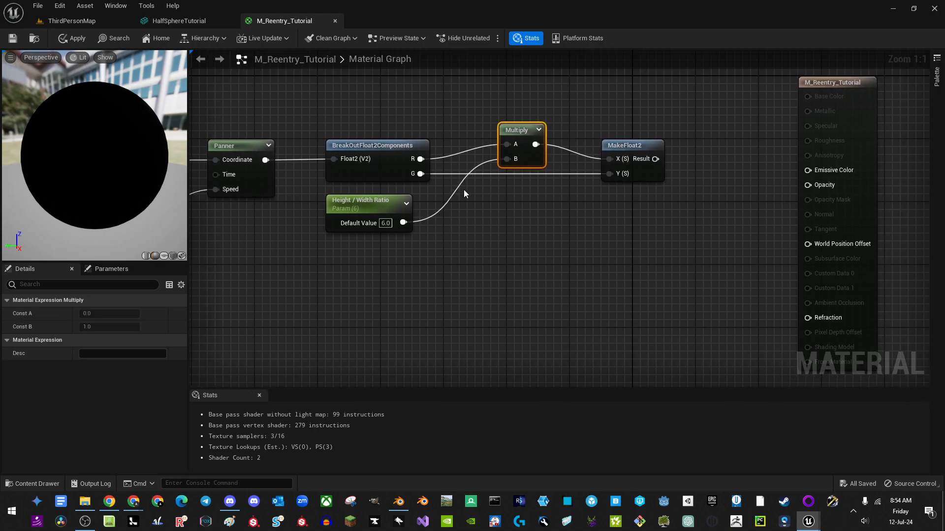
{"action": "left_click", "coordinate": [375, 202]}
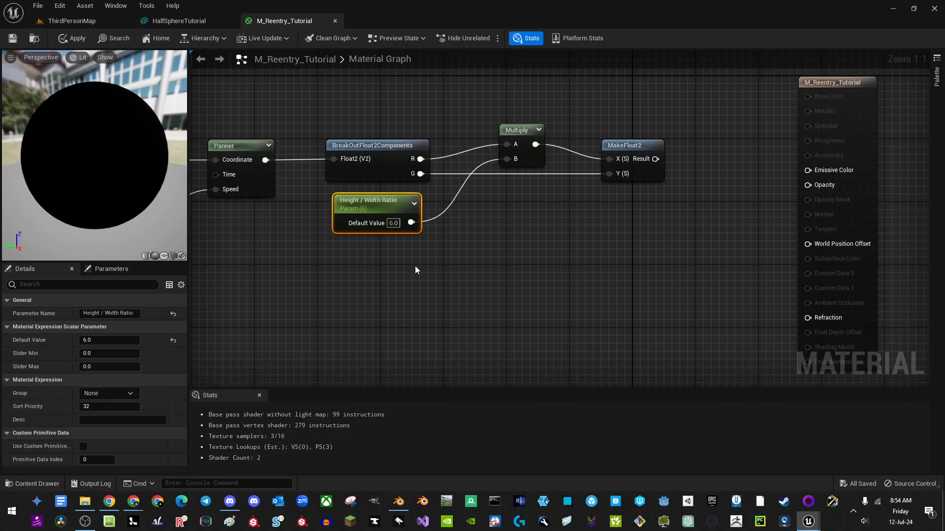
{"action": "scroll", "coordinate": [443, 246], "scroll_direction": "down", "scroll_amount": 3}
{"action": "right_click_drag", "start_coordinate": [446, 211], "coordinate": [585, 205]}
{"action": "scroll", "coordinate": [585, 174], "scroll_direction": "down", "scroll_amount": 1}
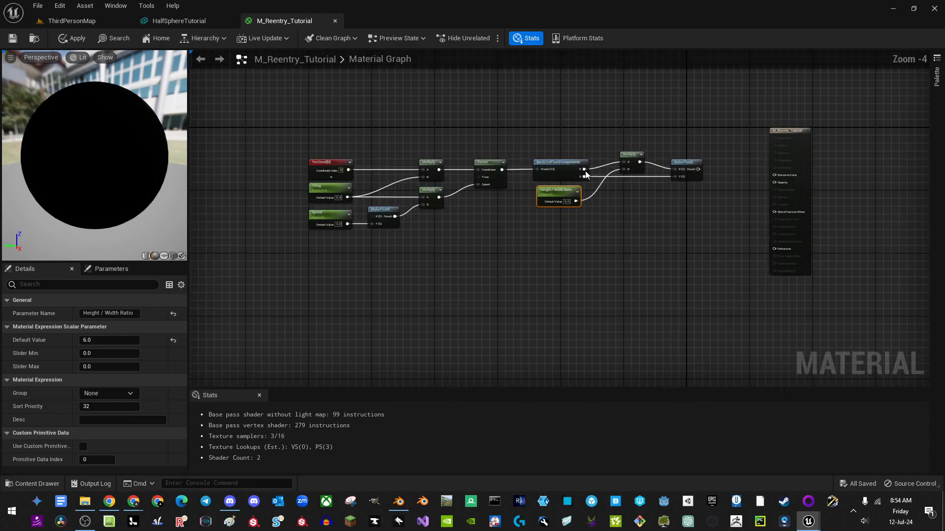
{"action": "left_click_drag", "start_coordinate": [282, 121], "coordinate": [709, 245]}
{"action": "key", "text": "Left"}
{"action": "key", "text": "Left"}
{"action": "key", "text": "Left"}
{"action": "key", "text": "Left"}
{"action": "key", "text": "Left"}
{"action": "key", "text": "Left"}
{"action": "key", "text": "Left"}
{"action": "key", "text": "Left"}
{"action": "key", "text": "Left"}
{"action": "key", "text": "Left"}
{"action": "key", "text": "Left"}
{"action": "key", "text": "Left"}
{"action": "key", "text": "Left"}
{"action": "key", "text": "Left"}
{"action": "key", "text": "Left"}
{"action": "key", "text": "Left"}
{"action": "key", "text": "Left"}
{"action": "key", "text": "Left"}
{"action": "key", "text": "Left"}
{"action": "key", "text": "Left"}
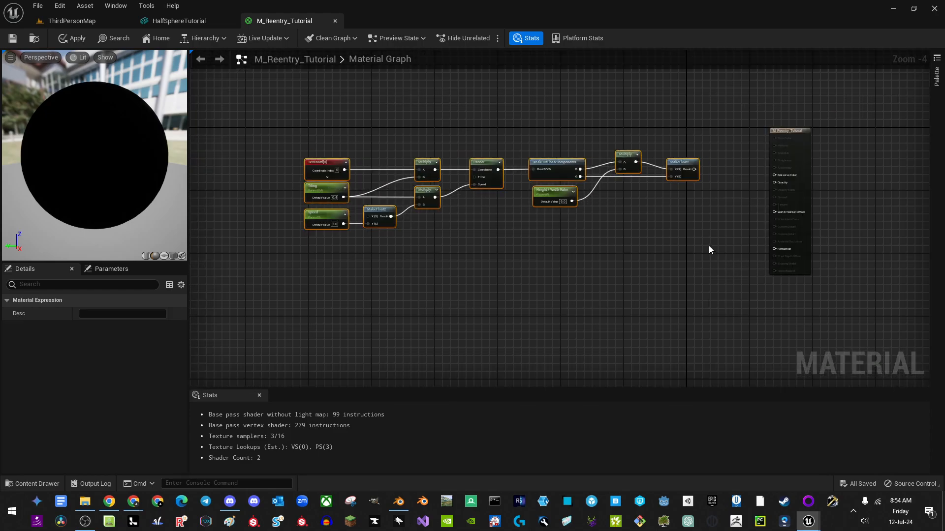
{"action": "key", "text": "Left"}
{"action": "key", "text": "Left"}
{"action": "key", "text": "Left"}
{"action": "key", "text": "Left"}
{"action": "key", "text": "Left"}
{"action": "key", "text": "Left"}
{"action": "key", "text": "Left"}
{"action": "key", "text": "Left"}
{"action": "key", "text": "Left"}
{"action": "key", "text": "Left"}
{"action": "key", "text": "Left"}
{"action": "key", "text": "Left"}
{"action": "key", "text": "Left"}
{"action": "key", "text": "Left"}
{"action": "key", "text": "Left"}
{"action": "key", "text": "Left"}
{"action": "key", "text": "Left"}
{"action": "key", "text": "Left"}
{"action": "key", "text": "Left"}
{"action": "key", "text": "Left"}
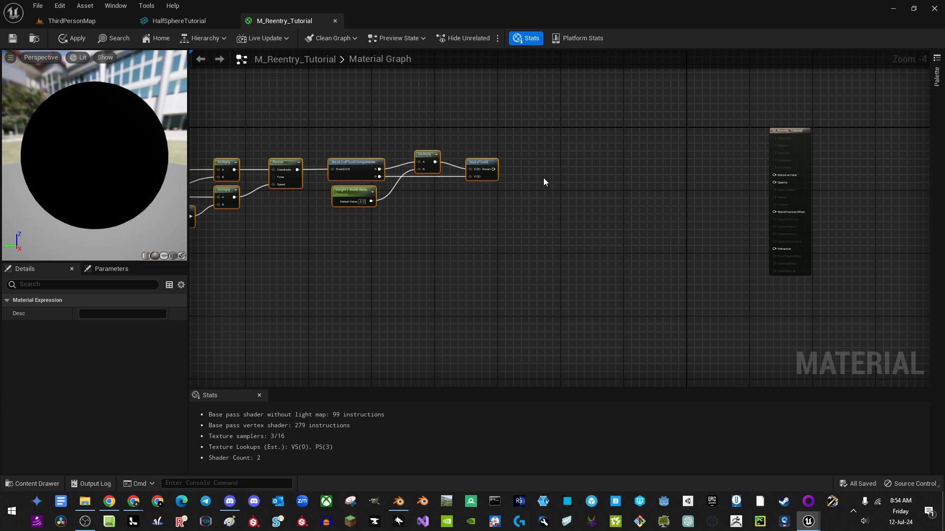
{"action": "right_click_drag", "start_coordinate": [489, 174], "coordinate": [495, 184]}
Step: Add a Texture Sample node using the FireTextureSeamless texture
{"action": "right_click", "coordinate": [496, 174]}
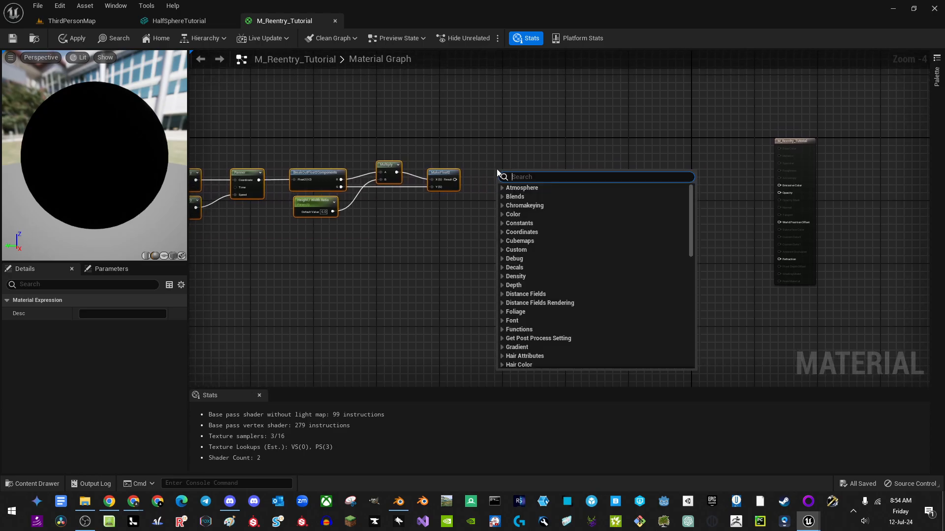
{"action": "type", "text": "te"}
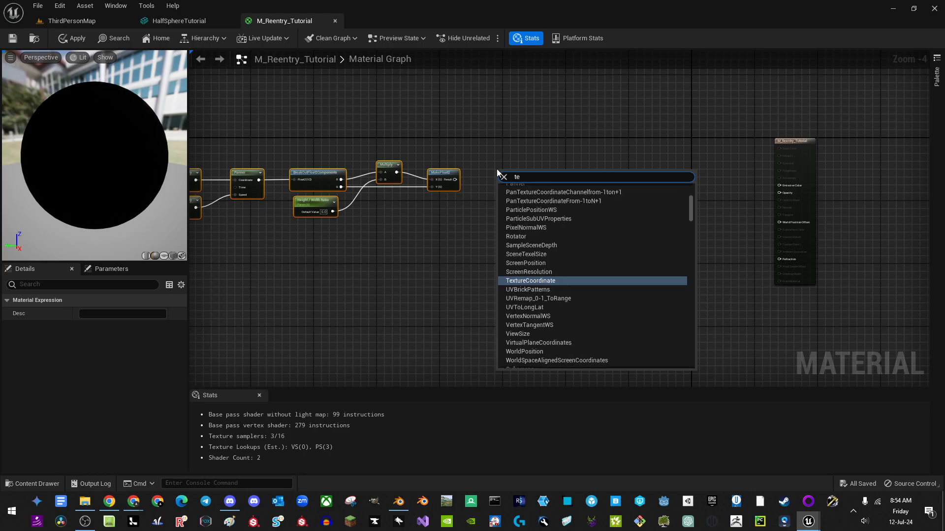
{"action": "type", "text": "x"}
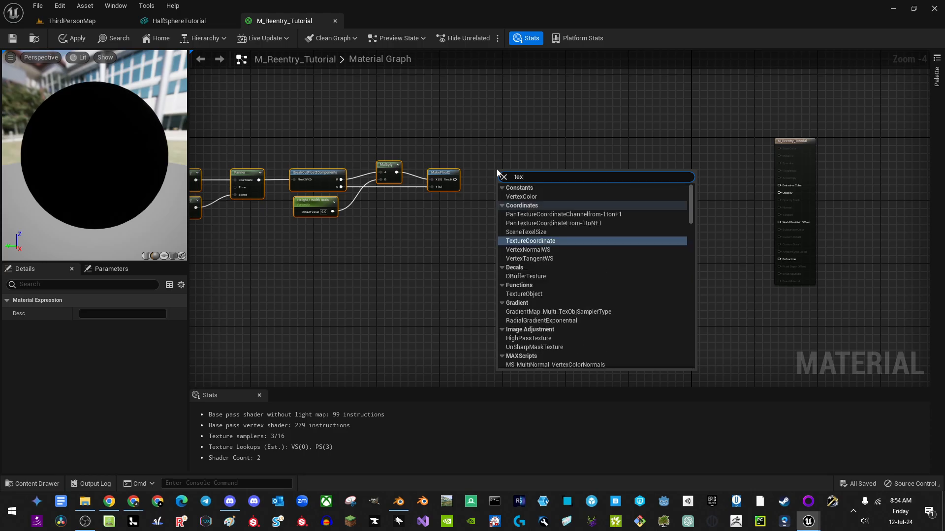
{"action": "type", "text": " sa"}
{"action": "key", "text": "Return"}
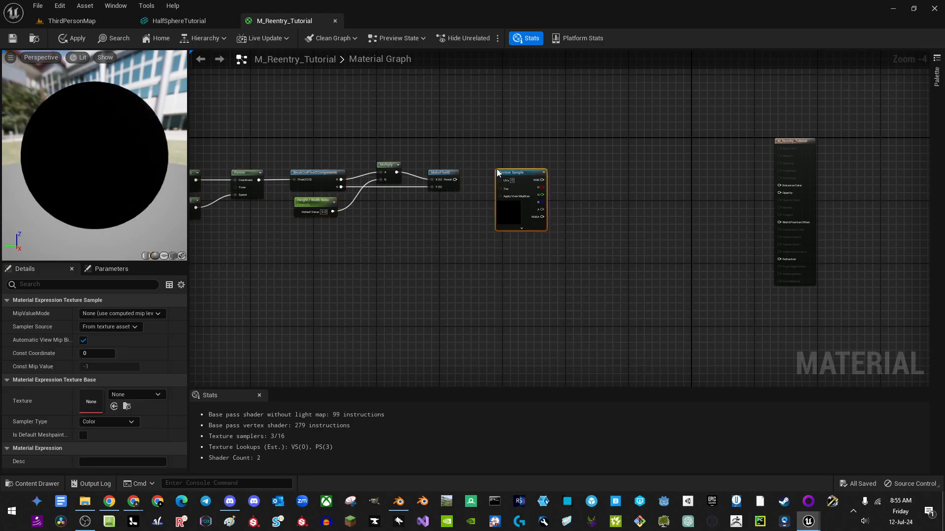
{"action": "scroll", "coordinate": [437, 233], "scroll_direction": "up", "scroll_amount": 1}
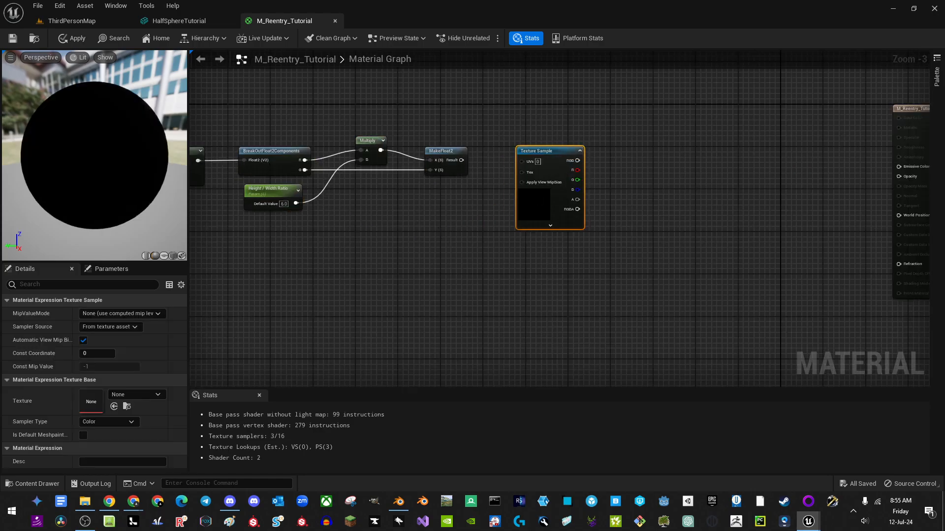
{"action": "left_click_drag", "start_coordinate": [944, 296], "coordinate": [944, 69]}
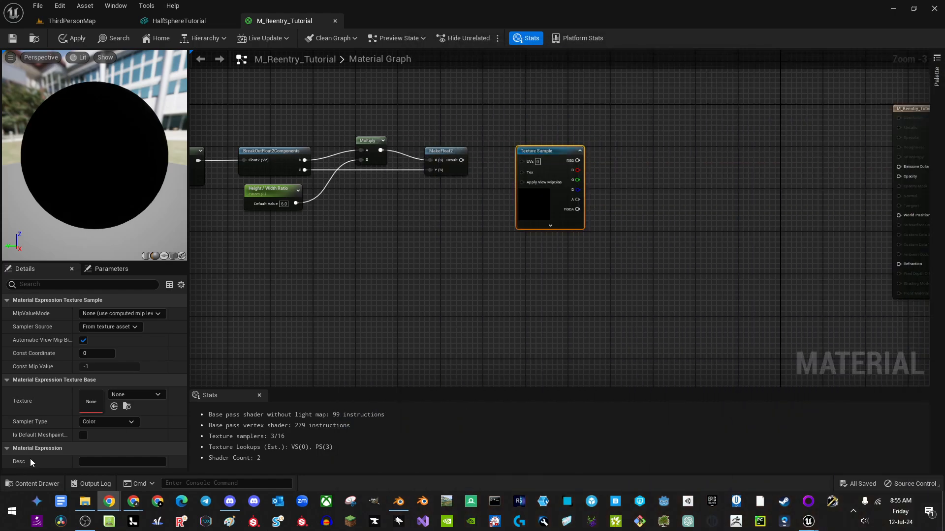
{"action": "left_click", "coordinate": [129, 399]}
{"action": "type", "text": "f"}
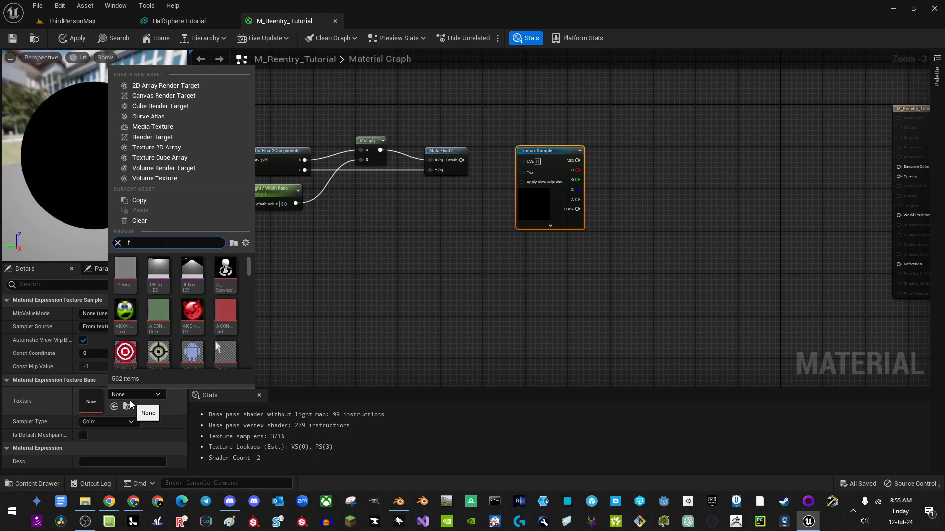
{"action": "type", "text": "ire s"}
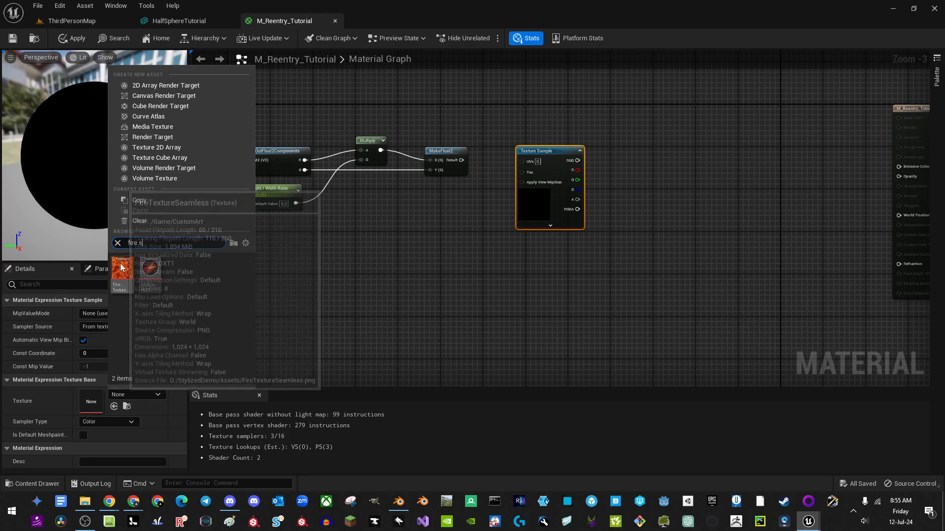
{"action": "left_click", "coordinate": [121, 267]}
Step: Connect the MakeFloat2 Result to the Texture Sample's UVs input
{"action": "right_click_drag", "start_coordinate": [570, 257], "coordinate": [498, 257]}
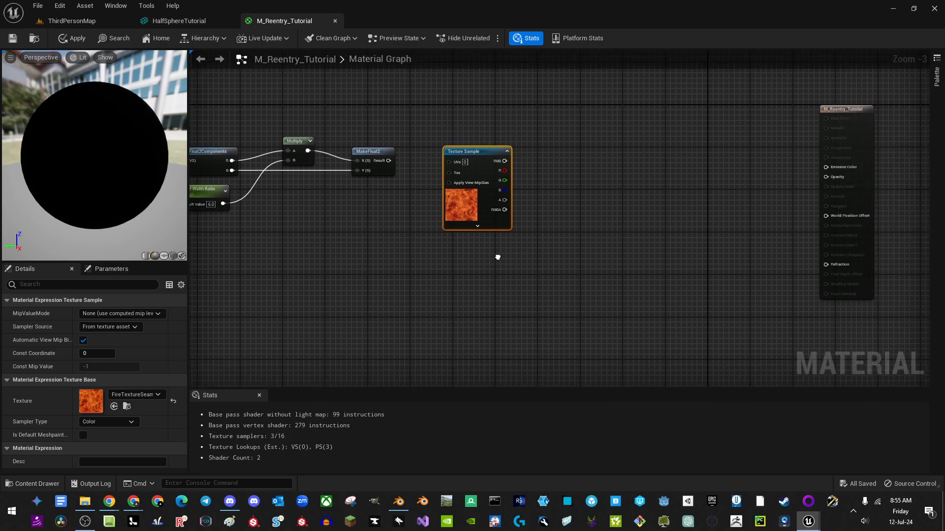
{"action": "scroll", "coordinate": [433, 156], "scroll_direction": "up", "scroll_amount": 3}
{"action": "right_click_drag", "start_coordinate": [433, 157], "coordinate": [403, 175]}
{"action": "left_click_drag", "start_coordinate": [345, 190], "coordinate": [439, 190]}
{"action": "right_click_drag", "start_coordinate": [582, 260], "coordinate": [464, 245]}
{"action": "right_click_drag", "start_coordinate": [435, 210], "coordinate": [389, 208]}
Step: Add a StaticBoolParameter node named UseTextureColor? and tick its Default Value to true
{"action": "right_click", "coordinate": [406, 225]}
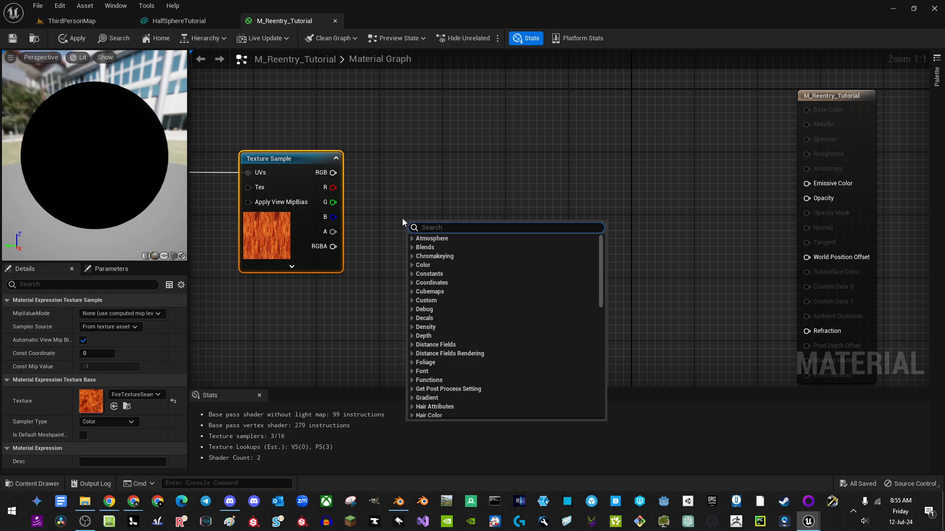
{"action": "type", "text": "stati"}
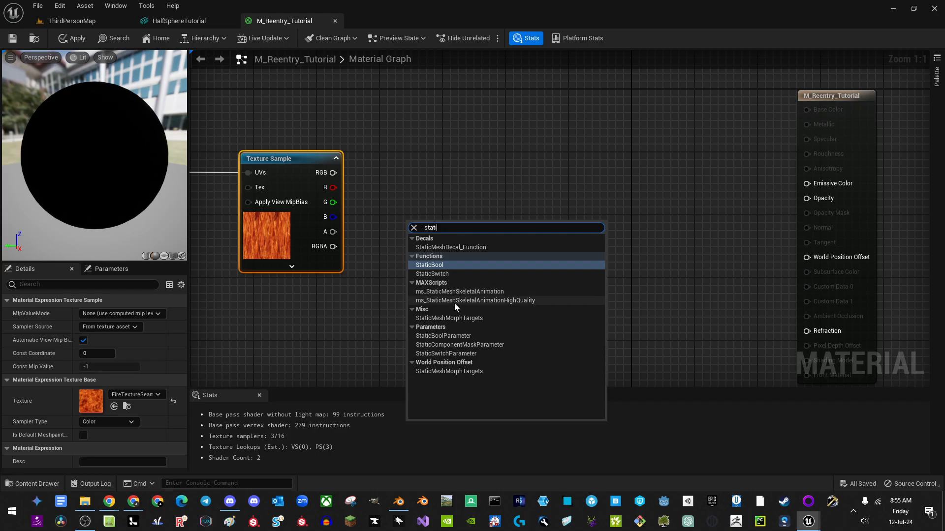
{"action": "left_click", "coordinate": [466, 340]}
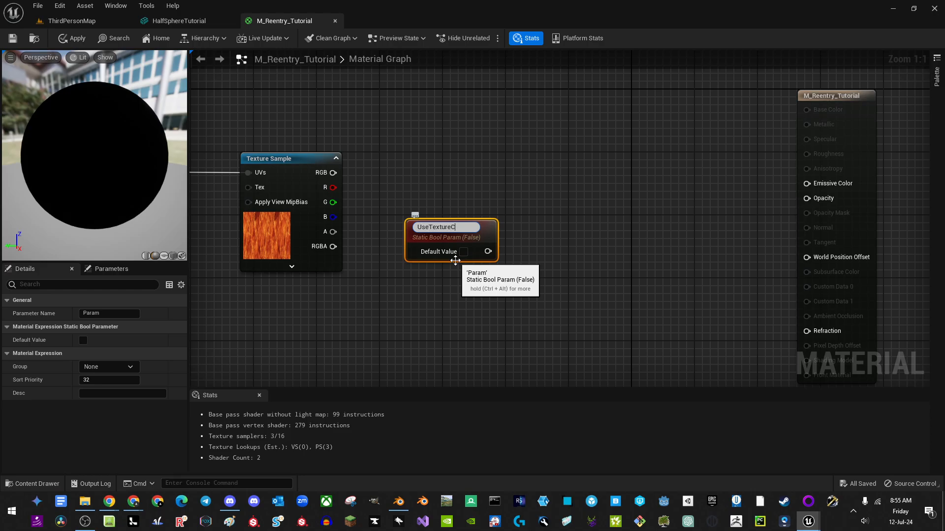
{"action": "type", "text": "UseTextureColor?"}
{"action": "key", "text": "Return"}
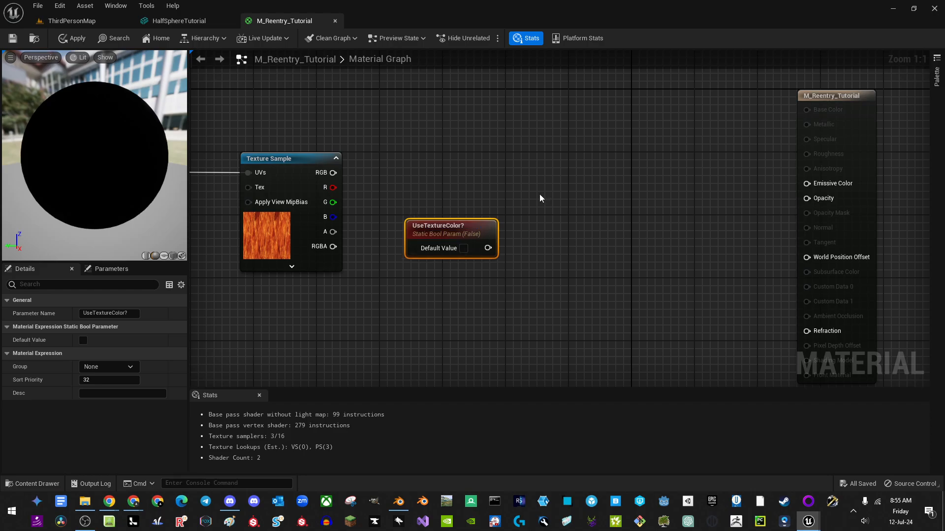
{"action": "left_click_drag", "start_coordinate": [485, 220], "coordinate": [450, 208]}
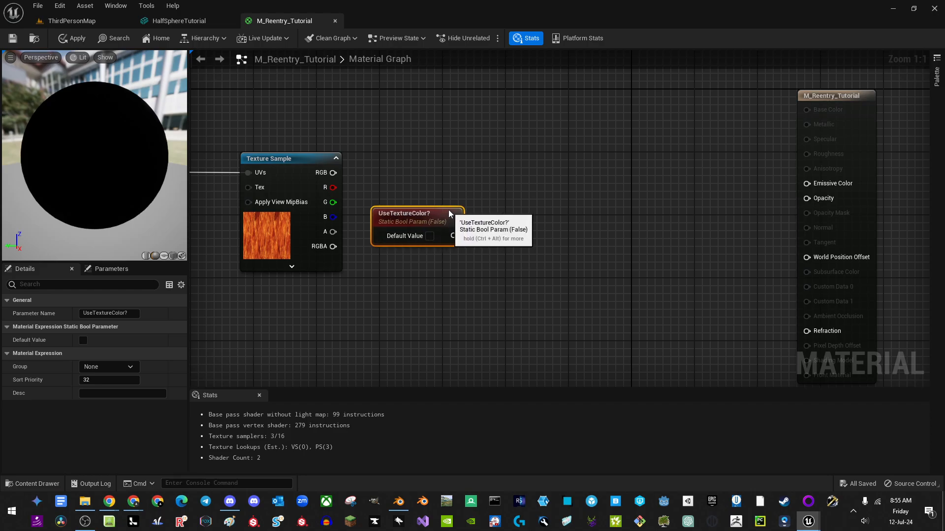
{"action": "left_click", "coordinate": [430, 237]}
{"action": "right_click_drag", "start_coordinate": [470, 240], "coordinate": [436, 264]}
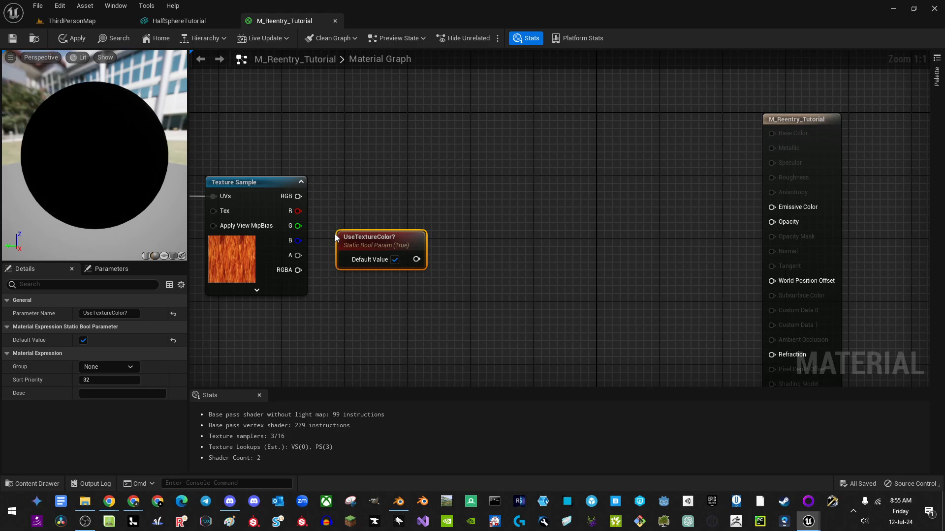
{"action": "left_click", "coordinate": [69, 21]}
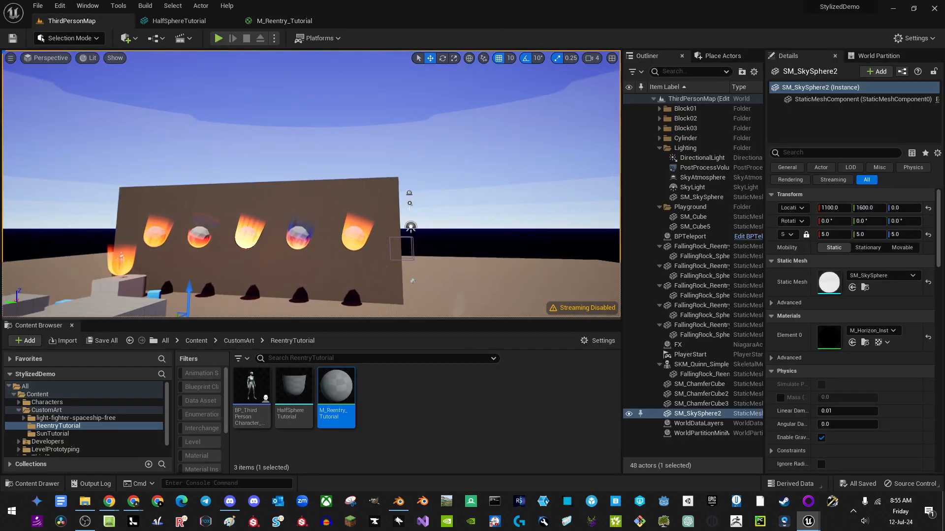
{"action": "right_click_drag", "start_coordinate": [426, 245], "coordinate": [426, 245]}
{"action": "key", "text": "w"}
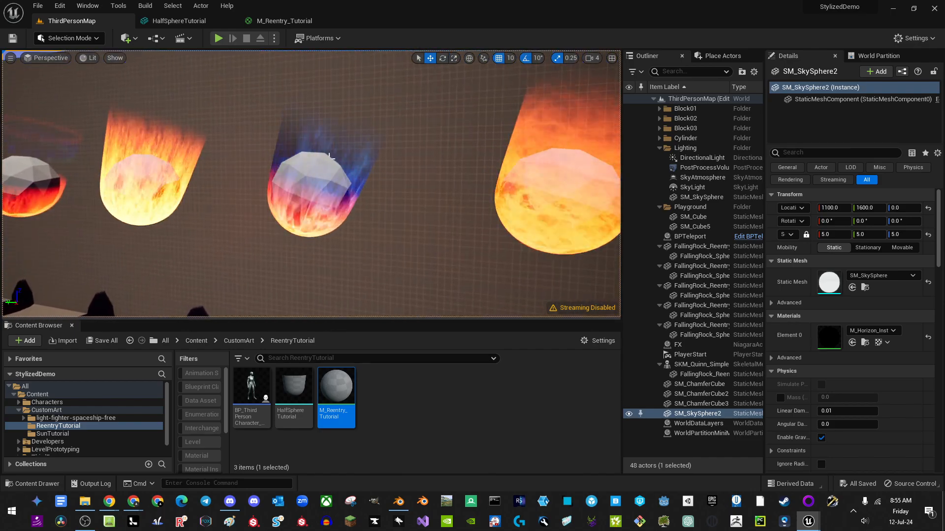
{"action": "right_click_drag", "start_coordinate": [297, 238], "coordinate": [340, 223]}
{"action": "key", "text": "s"}
{"action": "mouse_move", "coordinate": [340, 123]}
{"action": "right_mouse_down"}
{"action": "mouse_move", "coordinate": [275, 121]}
{"action": "mouse_move", "coordinate": [283, 123]}
{"action": "mouse_move", "coordinate": [260, 143]}
{"action": "right_mouse_up"}
{"action": "key", "text": "w"}
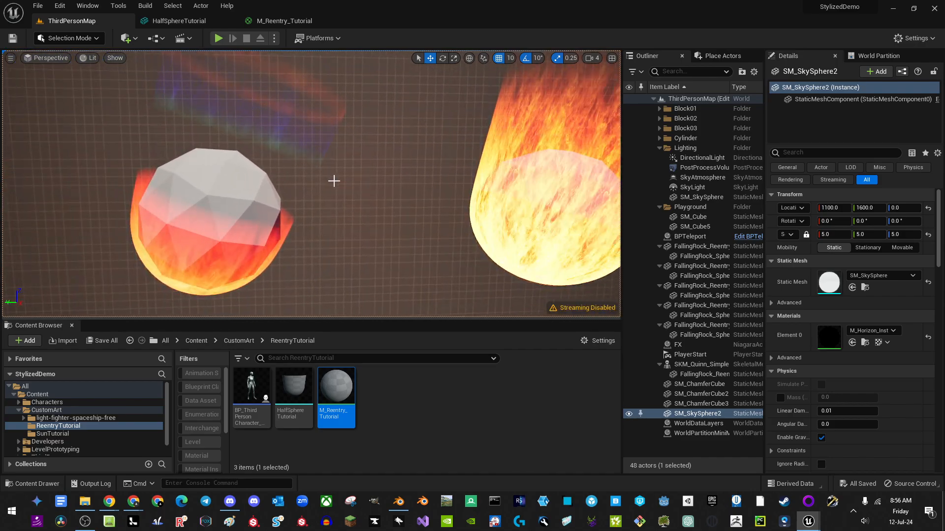
{"action": "mouse_move", "coordinate": [360, 229]}
{"action": "right_mouse_down"}
{"action": "mouse_move", "coordinate": [329, 209]}
{"action": "mouse_move", "coordinate": [355, 260]}
{"action": "mouse_move", "coordinate": [348, 285]}
{"action": "mouse_move", "coordinate": [350, 260]}
{"action": "mouse_move", "coordinate": [371, 268]}
{"action": "right_mouse_up"}
{"action": "key", "text": "s"}
{"action": "key", "text": "d"}
{"action": "mouse_move", "coordinate": [348, 224]}
{"action": "right_mouse_down"}
{"action": "mouse_move", "coordinate": [382, 230]}
{"action": "mouse_move", "coordinate": [364, 169]}
{"action": "mouse_move", "coordinate": [339, 190]}
{"action": "right_mouse_up"}
{"action": "key", "text": "s"}
{"action": "left_click", "coordinate": [278, 21]}
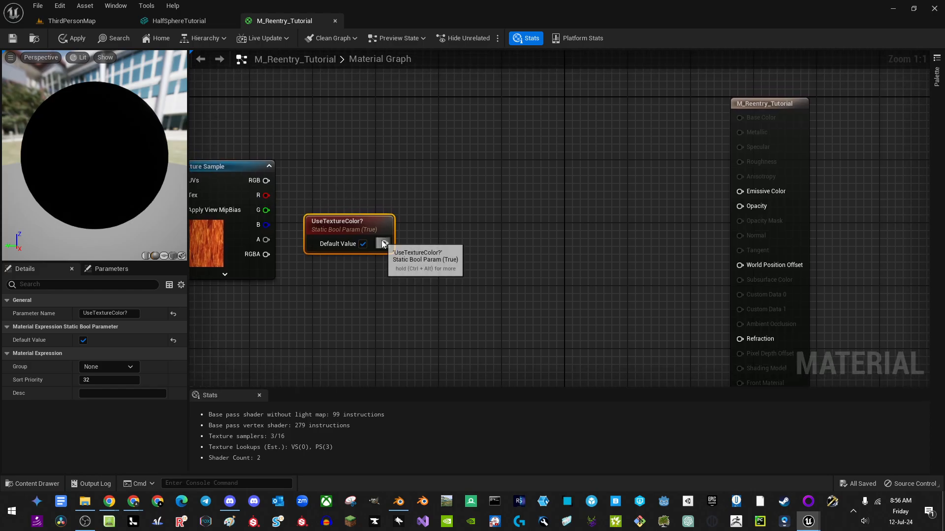
Step: Add a StaticSwitch driven by UseTextureColor?, feeding the texture's RGB into its True input
{"action": "left_click_drag", "start_coordinate": [385, 244], "coordinate": [458, 190]}
{"action": "type", "text": "swi"}
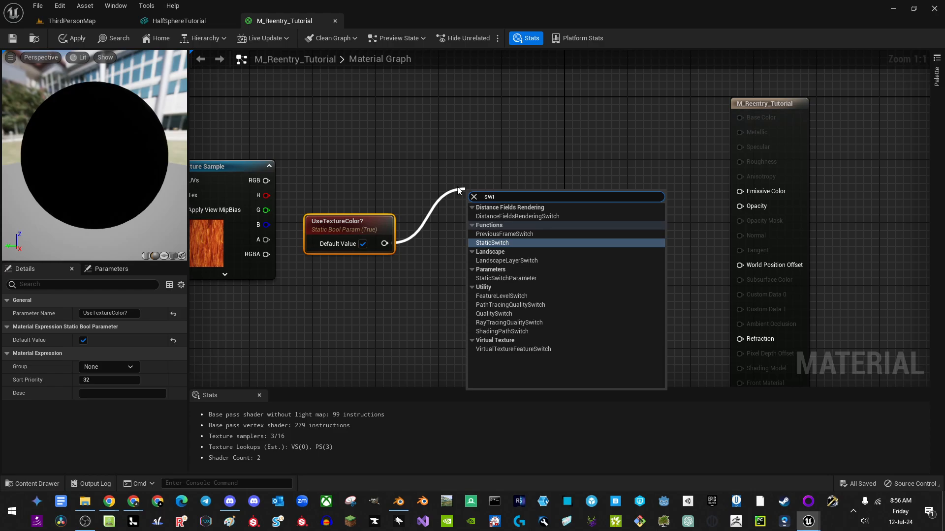
{"action": "key", "text": "Return"}
{"action": "left_click_drag", "start_coordinate": [474, 240], "coordinate": [382, 247]}
{"action": "left_click_drag", "start_coordinate": [474, 210], "coordinate": [453, 176]}
{"action": "left_click_drag", "start_coordinate": [370, 230], "coordinate": [362, 222]}
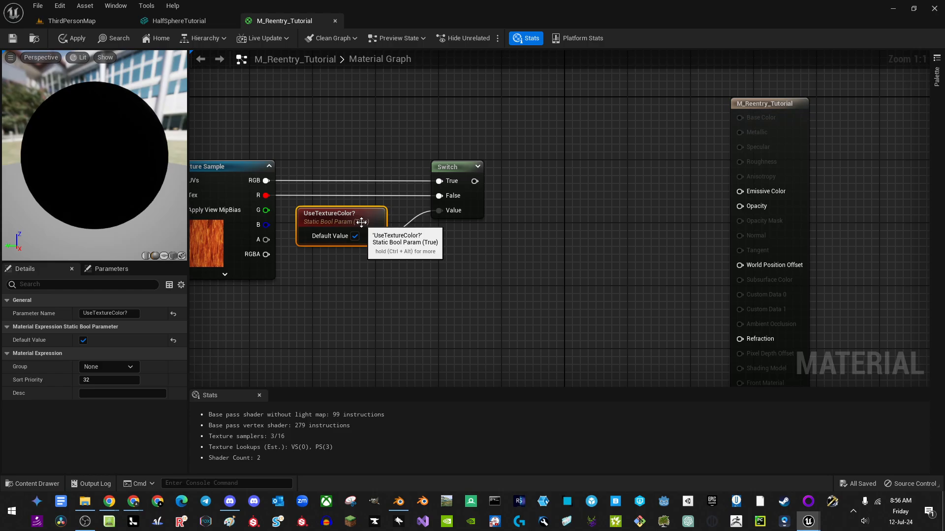
Step: Add a Multiply taking the switch output in A, and wire the switch to Emissive Color
{"action": "right_click_drag", "start_coordinate": [364, 269], "coordinate": [317, 287]}
{"action": "right_click_drag", "start_coordinate": [517, 271], "coordinate": [457, 212]}
{"action": "left_click", "coordinate": [456, 204]}
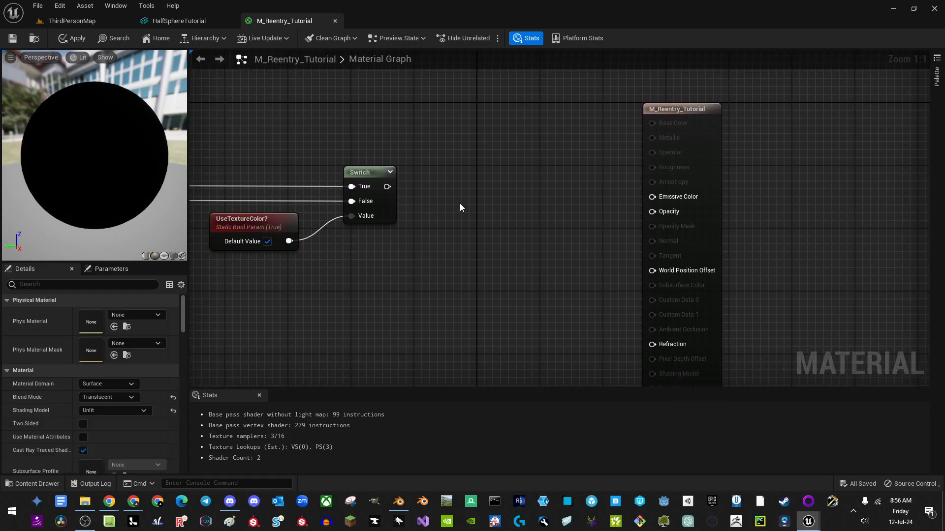
{"action": "left_click", "coordinate": [460, 203]}
{"action": "left_click_drag", "start_coordinate": [417, 202], "coordinate": [388, 186]}
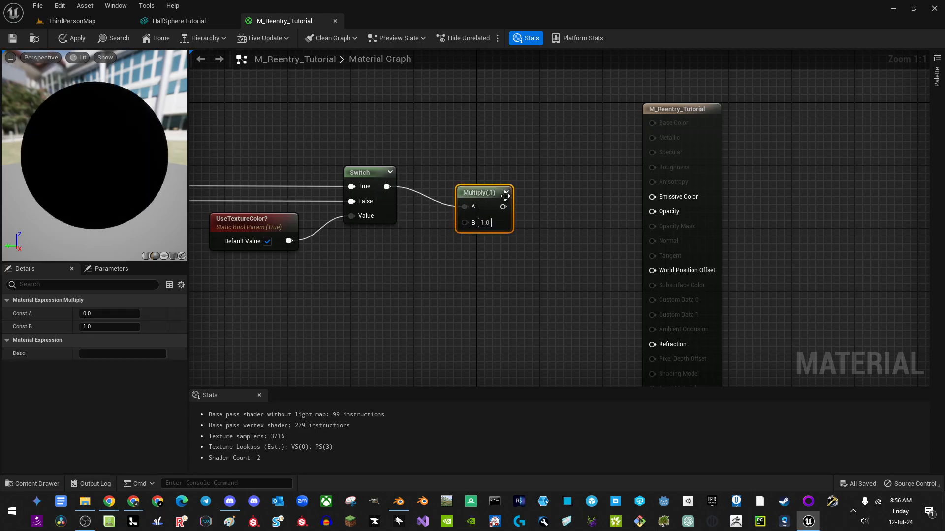
{"action": "right_click_drag", "start_coordinate": [400, 241], "coordinate": [472, 240]}
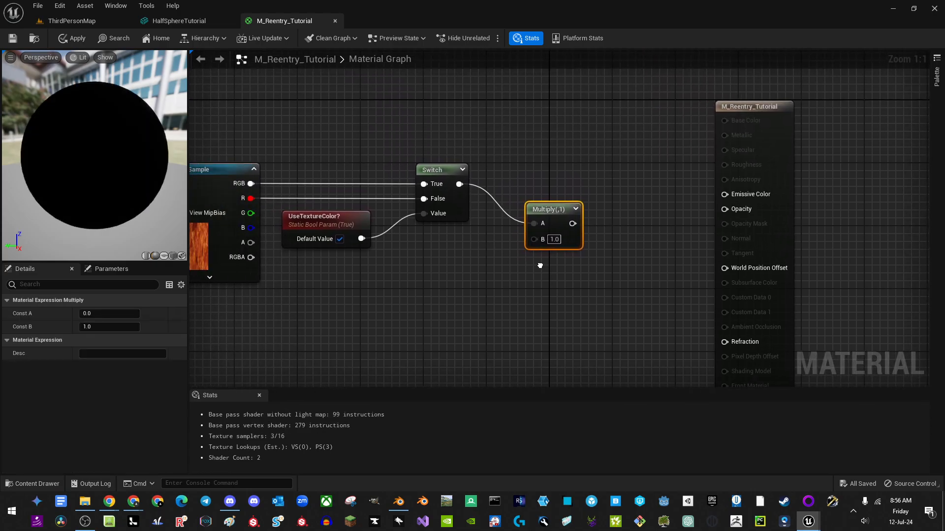
{"action": "left_click_drag", "start_coordinate": [459, 184], "coordinate": [733, 195]}
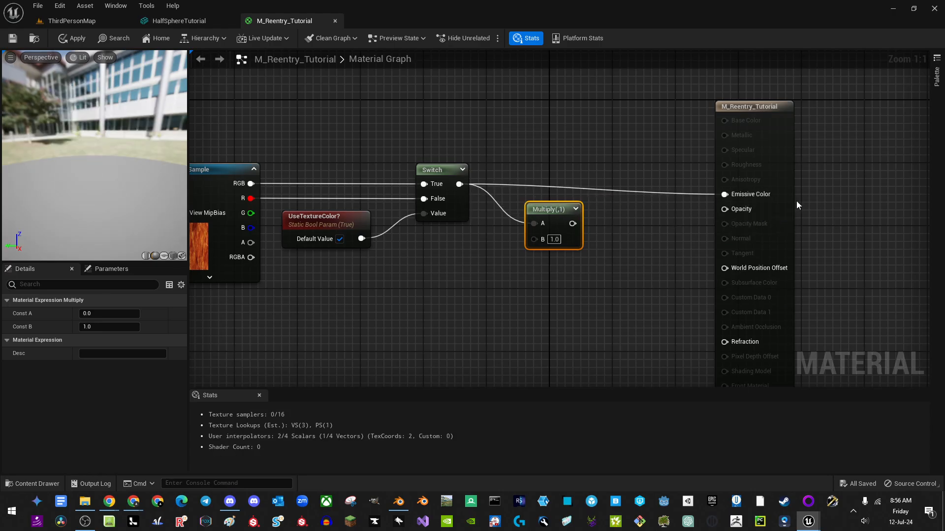
{"action": "mouse_move", "coordinate": [782, 173]}
{"action": "left_mouse_down"}
{"action": "mouse_move", "coordinate": [780, 158]}
{"action": "mouse_move", "coordinate": [780, 166]}
{"action": "left_mouse_up"}
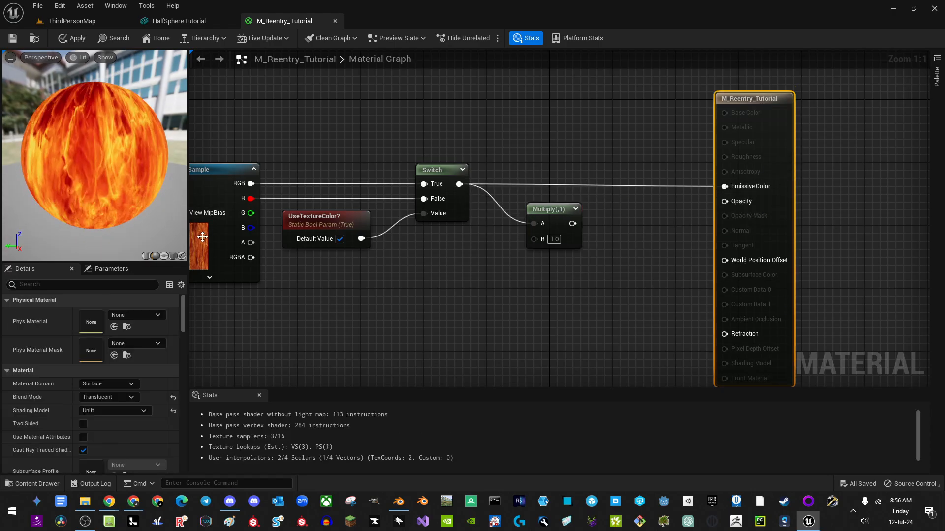
Step: Switch the preview mesh to a sphere and move the material result node right
{"action": "scroll", "coordinate": [94, 160], "scroll_direction": "up", "scroll_amount": 5}
{"action": "scroll", "coordinate": [95, 161], "scroll_direction": "down", "scroll_amount": 5}
{"action": "left_click_drag", "start_coordinate": [84, 163], "coordinate": [120, 156]}
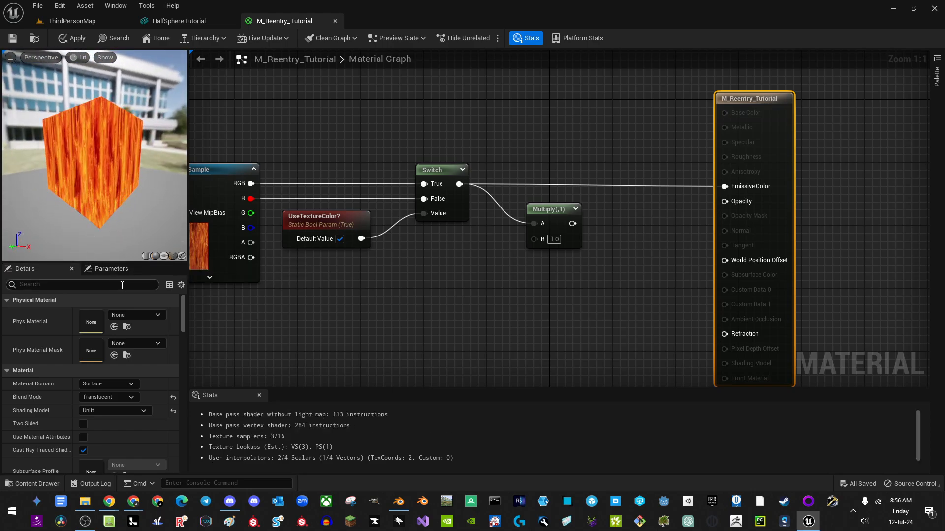
{"action": "left_click", "coordinate": [156, 256]}
{"action": "left_click_drag", "start_coordinate": [132, 212], "coordinate": [119, 193]}
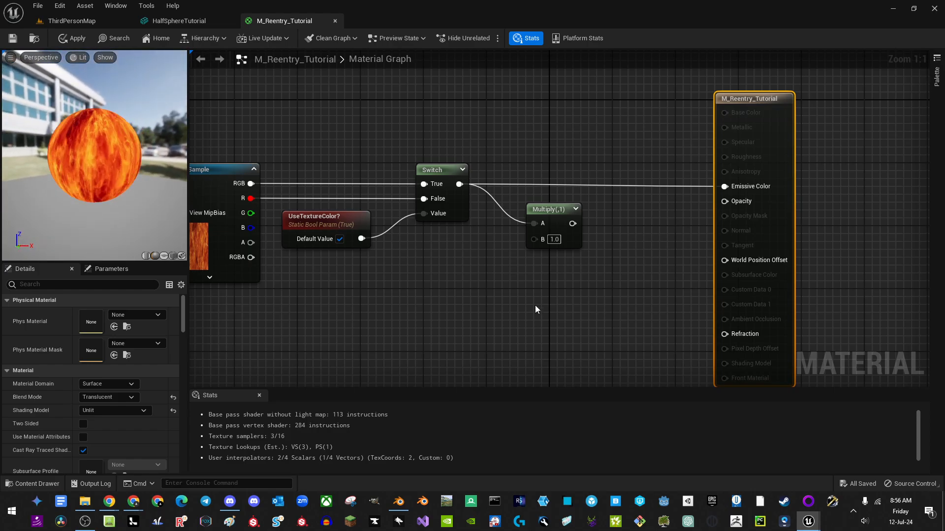
{"action": "right_click_drag", "start_coordinate": [528, 282], "coordinate": [499, 211]}
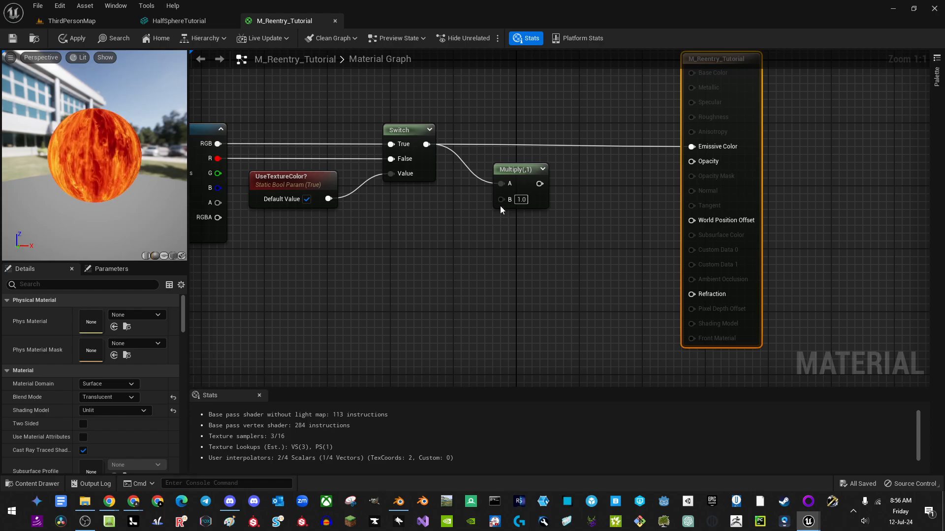
{"action": "right_click_drag", "start_coordinate": [530, 125], "coordinate": [530, 167]}
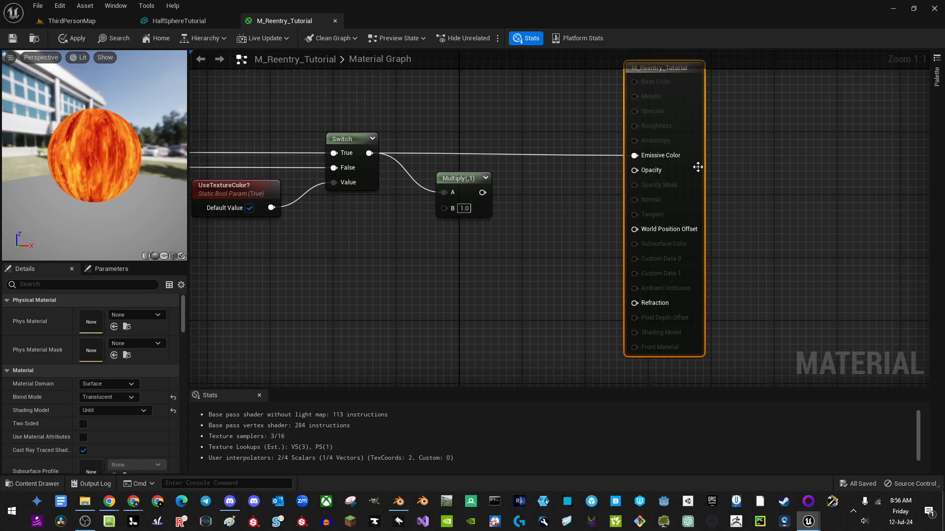
{"action": "left_click_drag", "start_coordinate": [697, 167], "coordinate": [790, 169]}
Step: Add a second Multiply into Emissive Color and a duplicate Multiply into Opacity
{"action": "key", "text": "m"}
{"action": "left_click", "coordinate": [570, 202]}
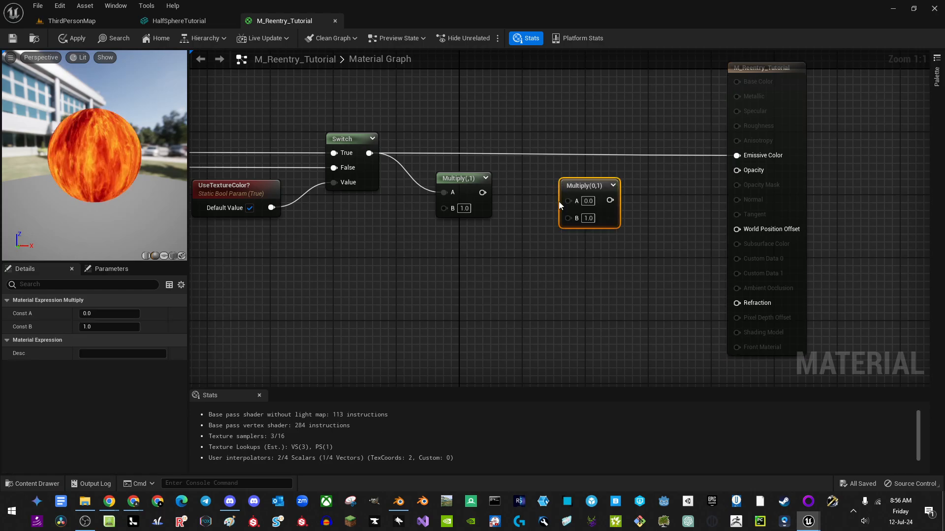
{"action": "left_click_drag", "start_coordinate": [569, 201], "coordinate": [485, 197]}
{"action": "left_click_drag", "start_coordinate": [606, 200], "coordinate": [741, 158]}
{"action": "left_click_drag", "start_coordinate": [597, 261], "coordinate": [584, 219]}
{"action": "key", "text": "ctrl+d"}
{"action": "left_click_drag", "start_coordinate": [586, 267], "coordinate": [737, 170]}
{"action": "left_click_drag", "start_coordinate": [550, 157], "coordinate": [610, 287]}
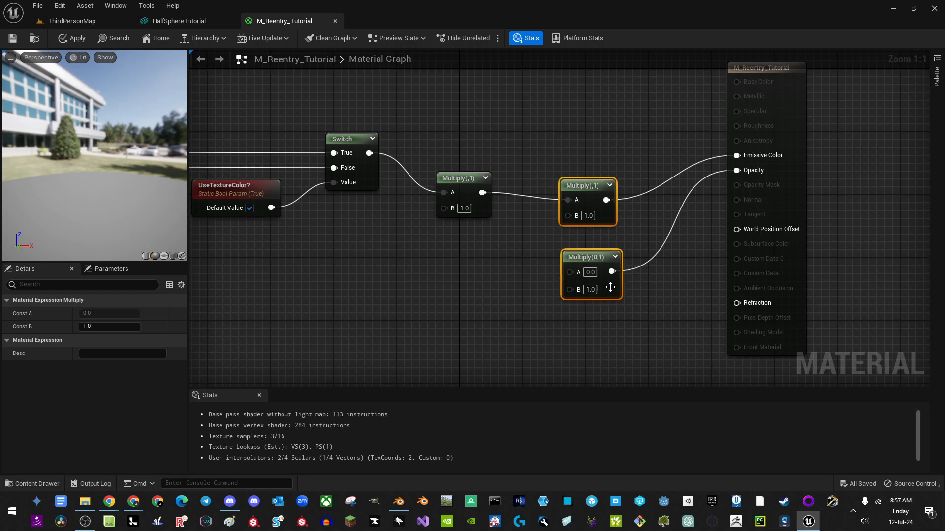
{"action": "left_click_drag", "start_coordinate": [583, 208], "coordinate": [580, 231]}
{"action": "right_click_drag", "start_coordinate": [416, 286], "coordinate": [460, 263]}
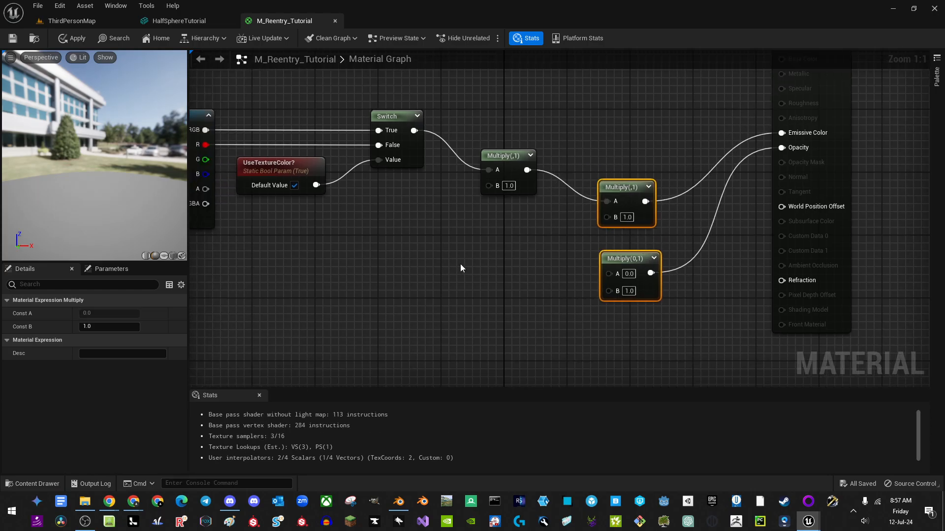
Step: Add a FullFade scalar parameter defaulting to 1.0, wired into both the emissive and opacity multiplies
{"action": "left_click", "coordinate": [467, 258]}
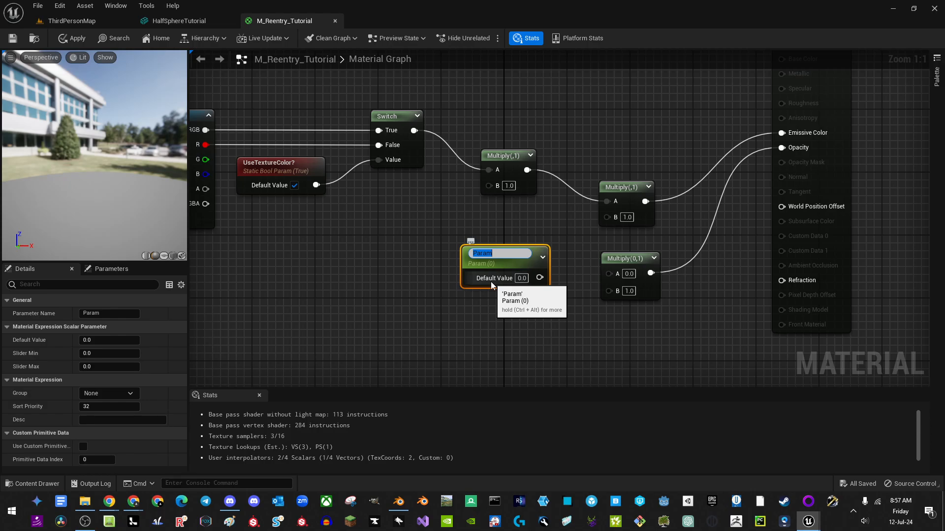
{"action": "type", "text": "FullFade"}
{"action": "key", "text": "Return"}
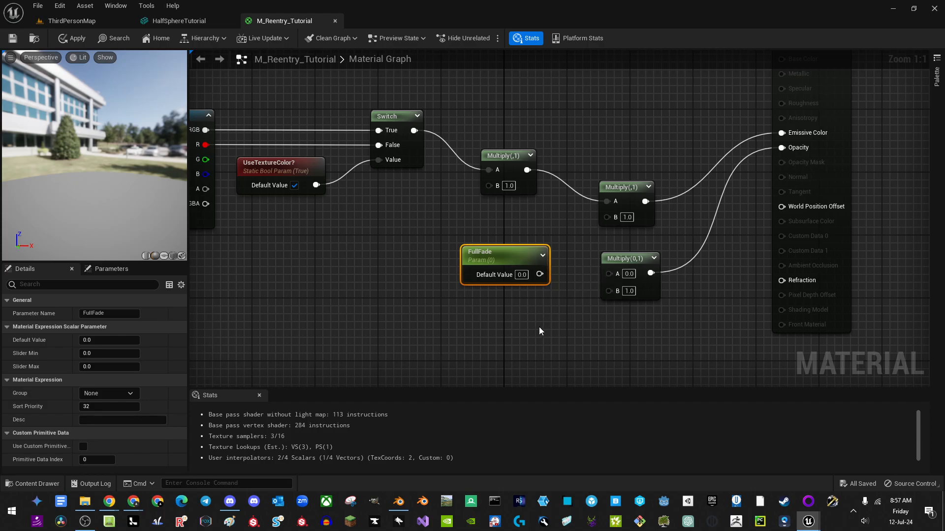
{"action": "left_click", "coordinate": [521, 275]}
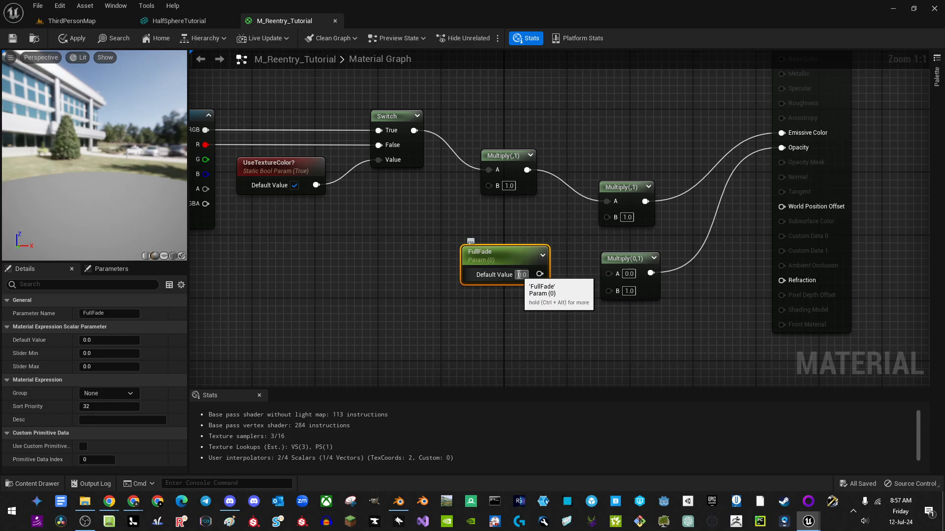
{"action": "type", "text": "1"}
{"action": "left_click", "coordinate": [509, 338]}
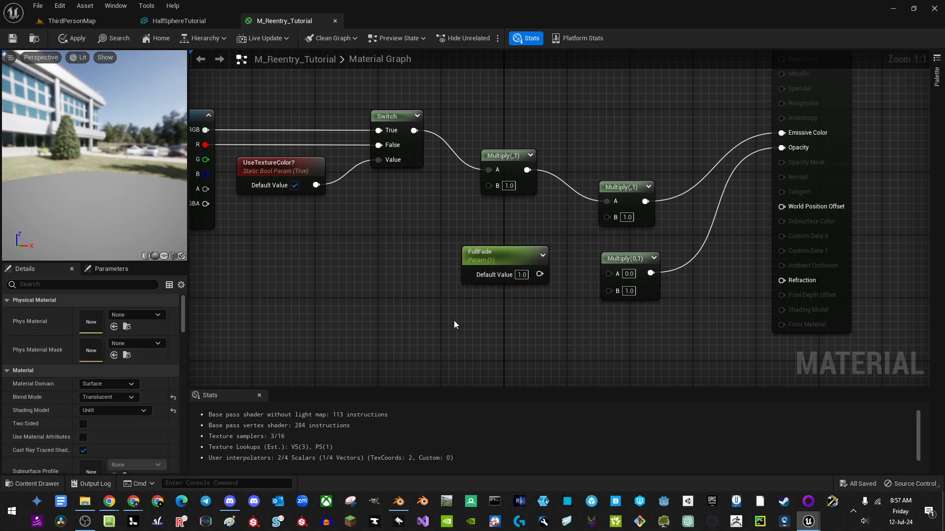
{"action": "left_click_drag", "start_coordinate": [540, 274], "coordinate": [610, 272]}
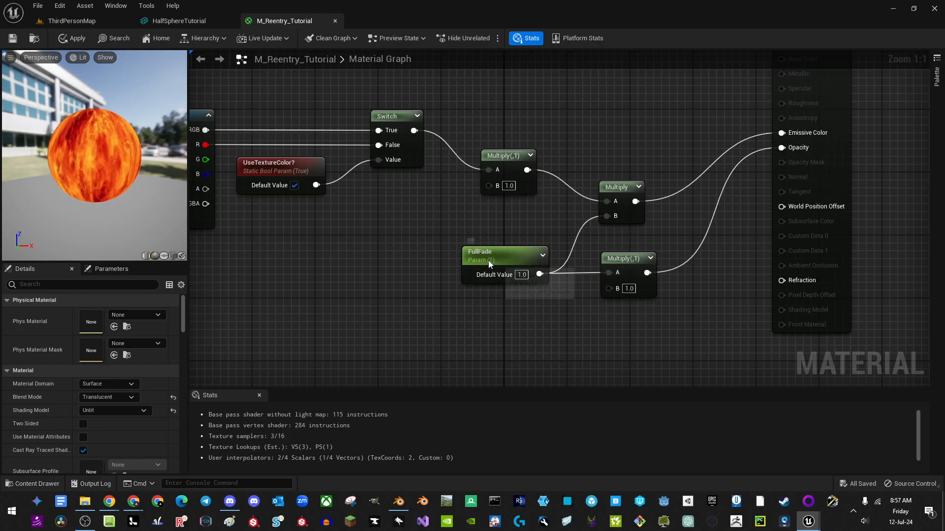
{"action": "left_click_drag", "start_coordinate": [518, 256], "coordinate": [514, 226]}
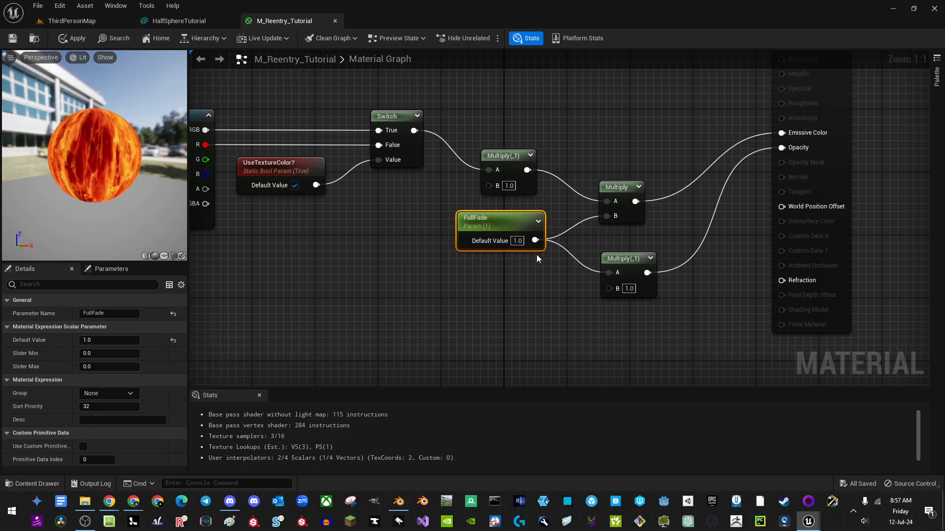
{"action": "right_click_drag", "start_coordinate": [497, 286], "coordinate": [544, 270]}
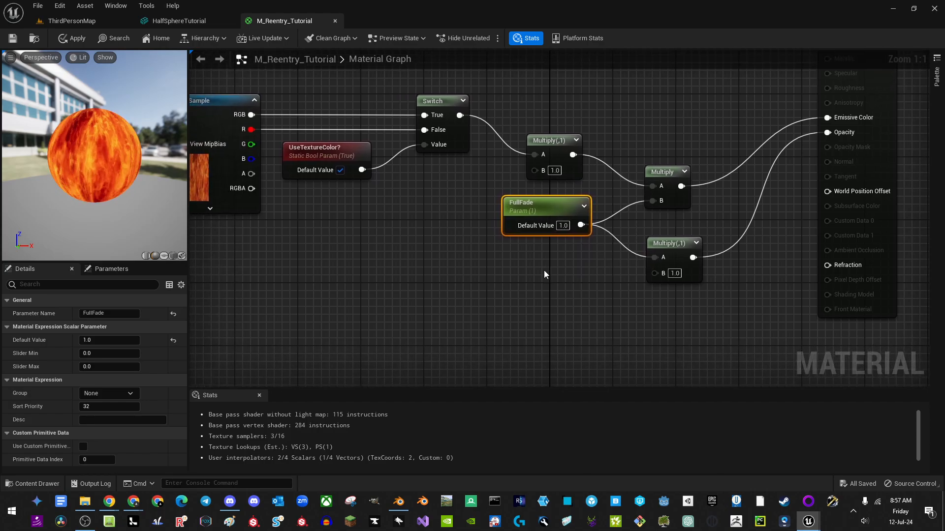
Step: Test FullFade at 0.1 and 0, then restore its default value to 1.0
{"action": "left_click", "coordinate": [565, 225]}
{"action": "type", "text": "0.1"}
{"action": "key", "text": "Return"}
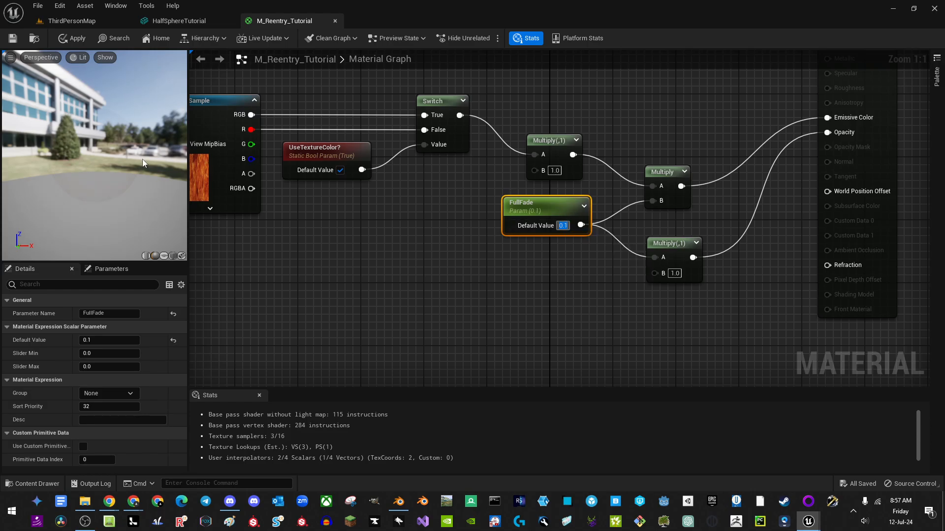
{"action": "left_click", "coordinate": [562, 225]}
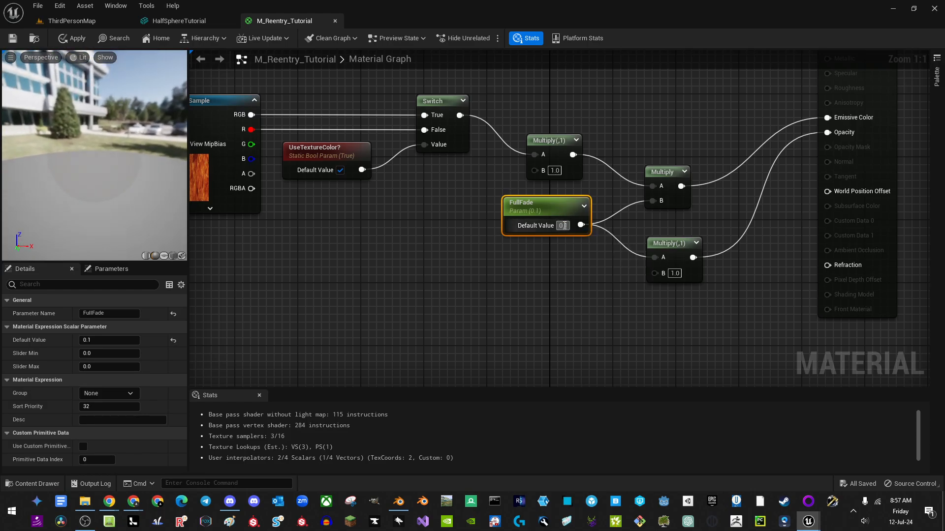
{"action": "type", "text": "0"}
{"action": "key", "text": "Return"}
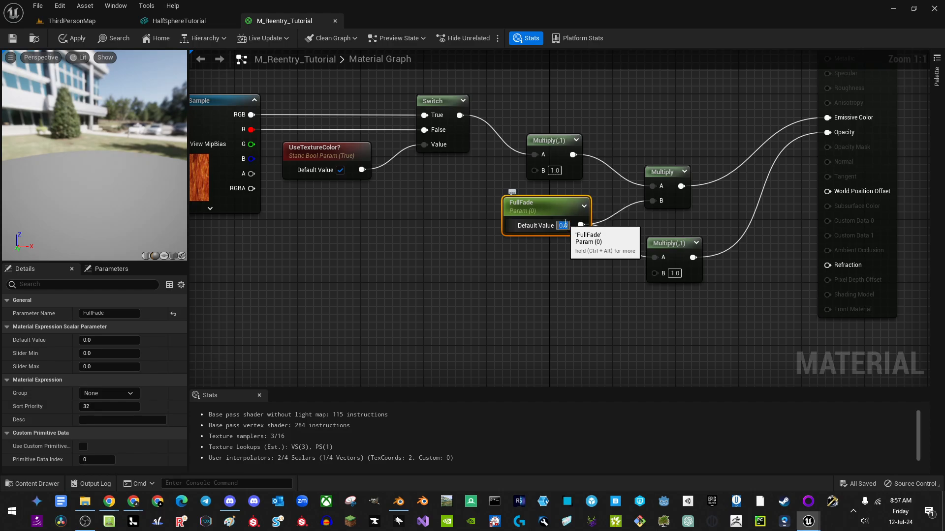
{"action": "type", "text": "1"}
{"action": "key", "text": "Return"}
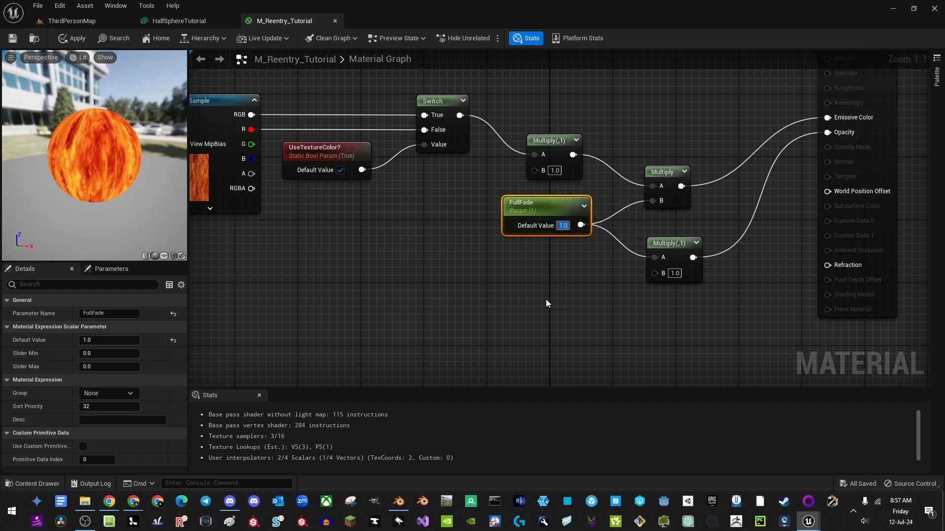
{"action": "right_click_drag", "start_coordinate": [522, 299], "coordinate": [487, 249]}
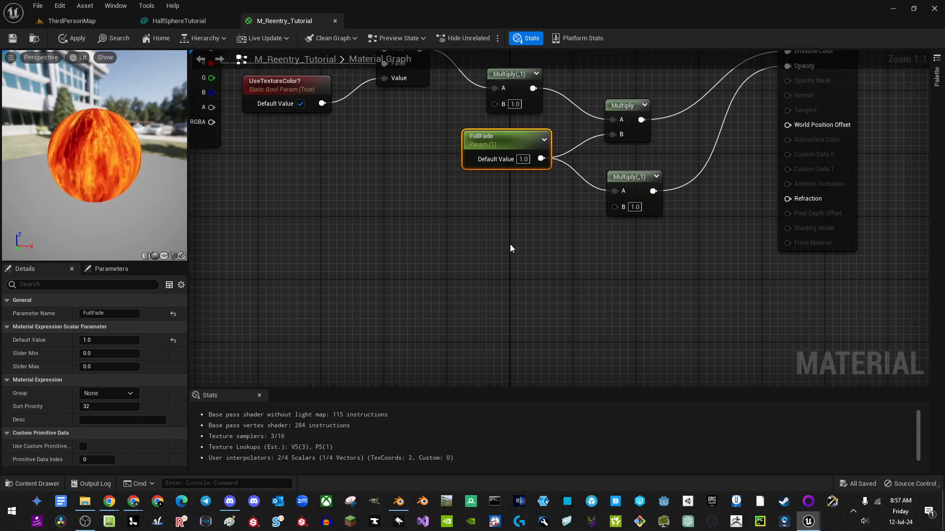
{"action": "right_click_drag", "start_coordinate": [401, 246], "coordinate": [462, 240]}
{"action": "right_click_drag", "start_coordinate": [256, 236], "coordinate": [458, 241]}
{"action": "mouse_move", "coordinate": [305, 256]}
{"action": "right_mouse_down"}
{"action": "mouse_move", "coordinate": [312, 242]}
{"action": "mouse_move", "coordinate": [300, 242]}
{"action": "right_mouse_up"}
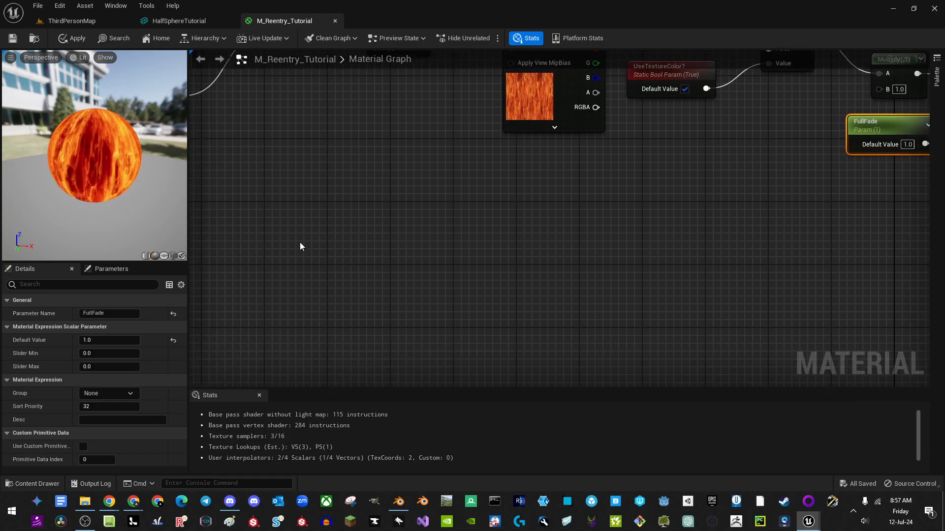
Step: Add a TexCoord[0] node wired into a new BreakOutFloat2Components node
{"action": "right_click", "coordinate": [300, 244]}
{"action": "type", "text": "textu"}
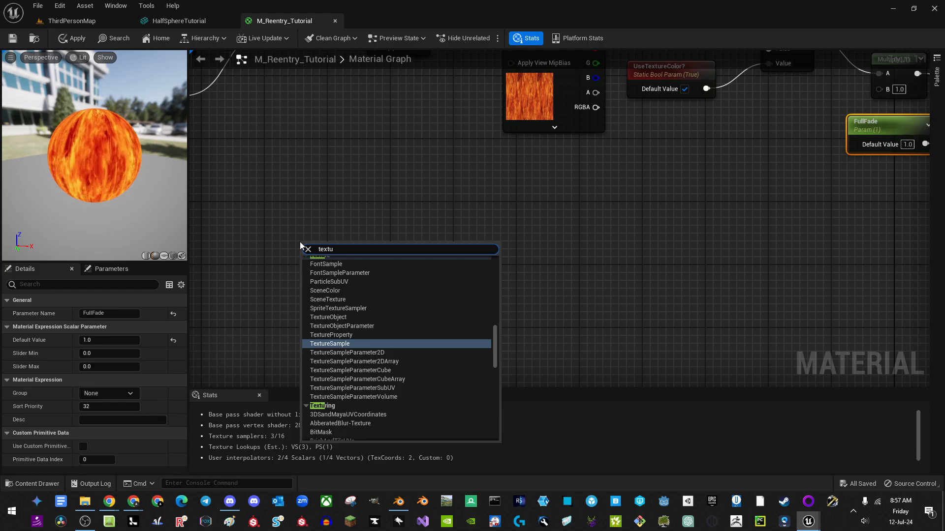
{"action": "type", "text": "re coo"}
{"action": "key", "text": "Return"}
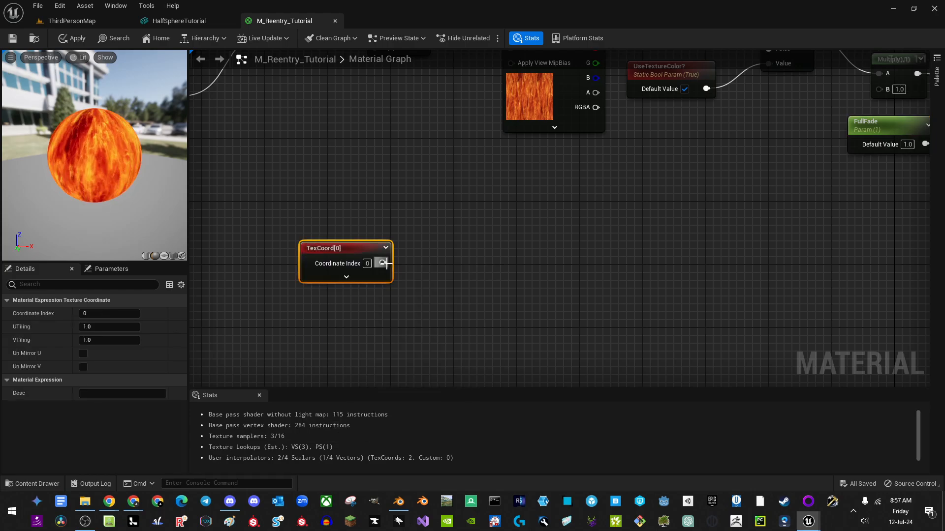
{"action": "right_click_drag", "start_coordinate": [387, 263], "coordinate": [288, 249]}
{"action": "left_click_drag", "start_coordinate": [283, 248], "coordinate": [339, 252]}
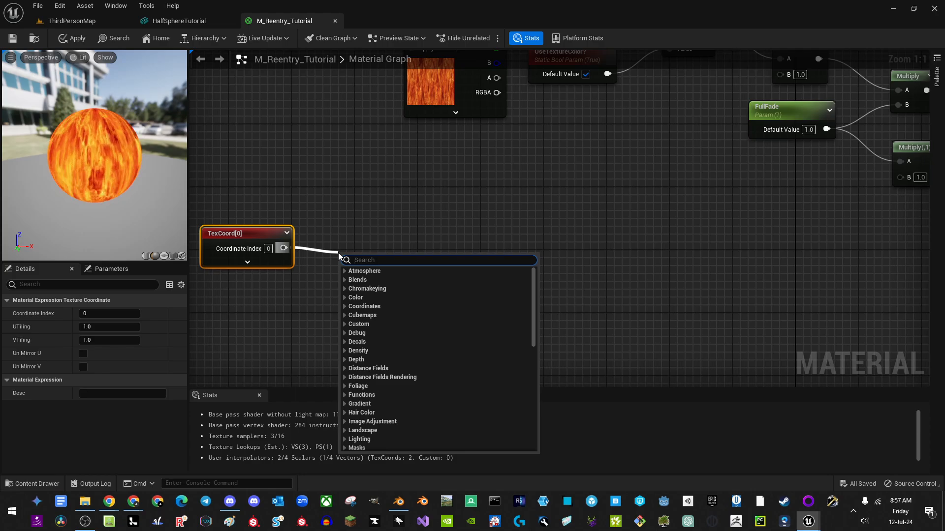
{"action": "type", "text": "brea"}
{"action": "key", "text": "Return"}
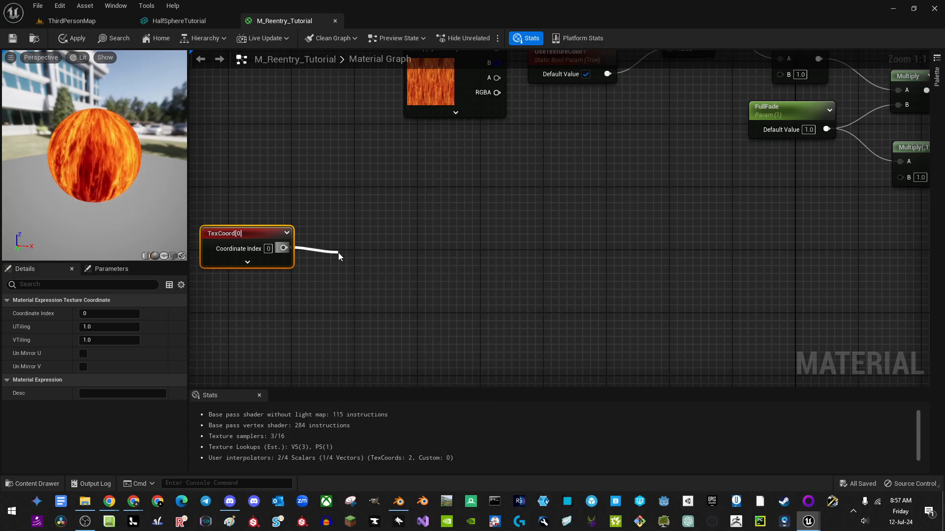
{"action": "right_click_drag", "start_coordinate": [438, 276], "coordinate": [450, 259]}
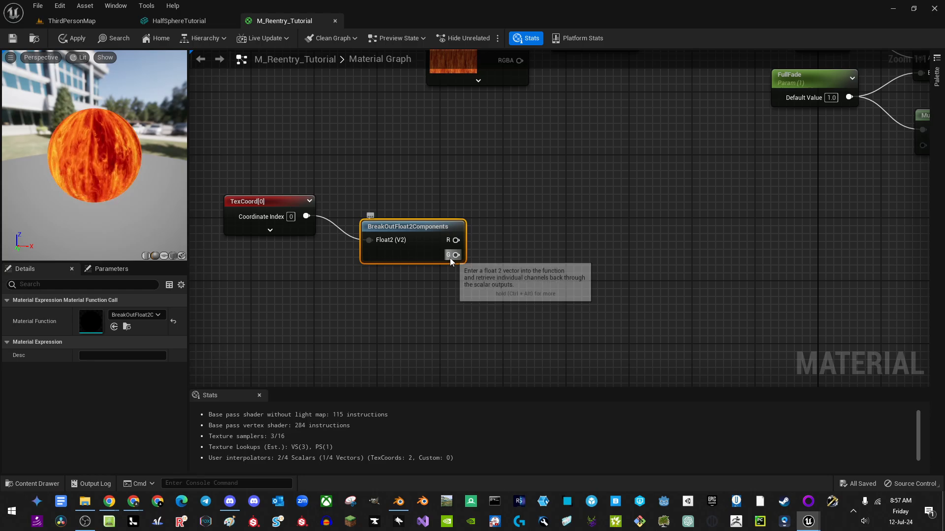
{"action": "left_click_drag", "start_coordinate": [427, 234], "coordinate": [419, 207]}
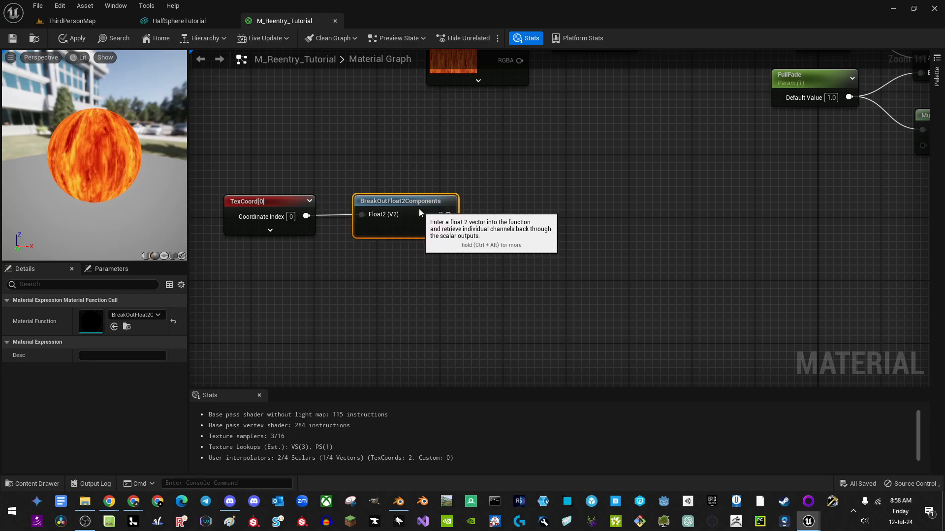
{"action": "right_click_drag", "start_coordinate": [277, 167], "coordinate": [294, 192]}
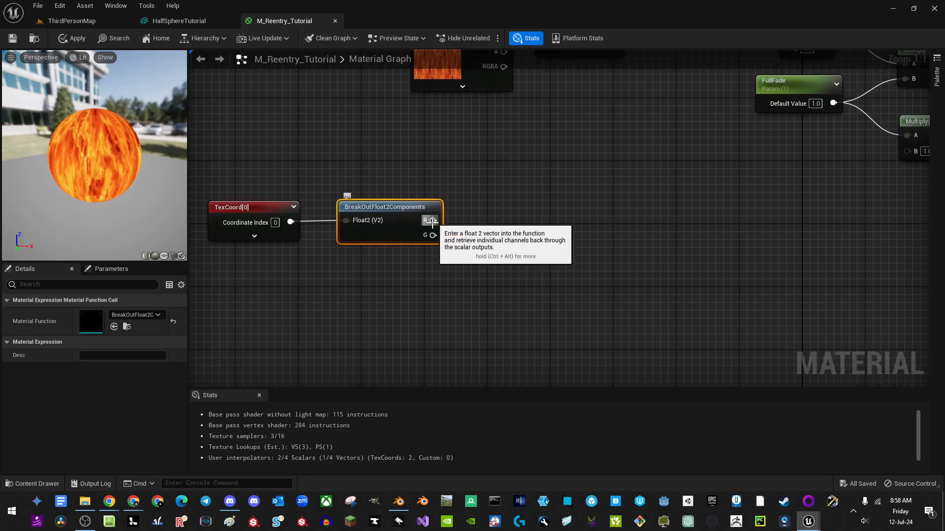
Step: Pull a wire from the G output and search for 'curve' nodes
{"action": "left_click_drag", "start_coordinate": [433, 235], "coordinate": [529, 236]}
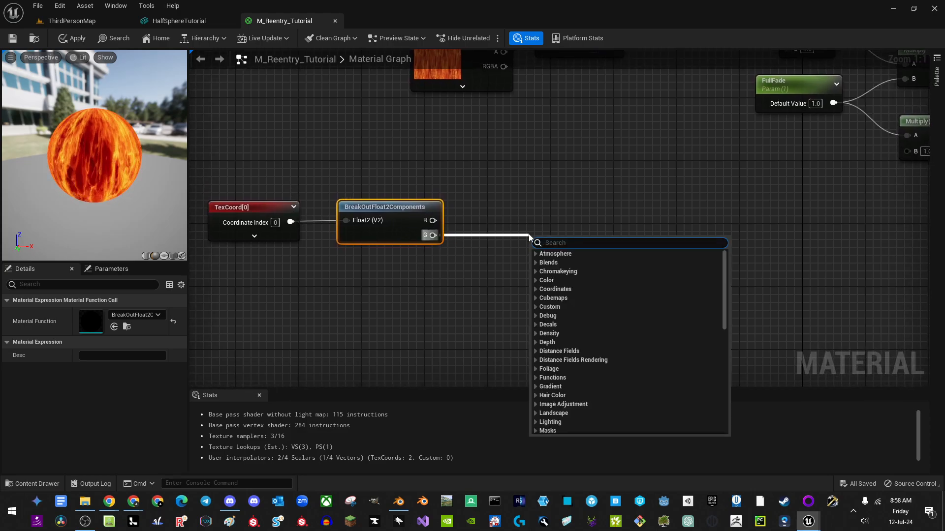
{"action": "type", "text": "fog gr"}
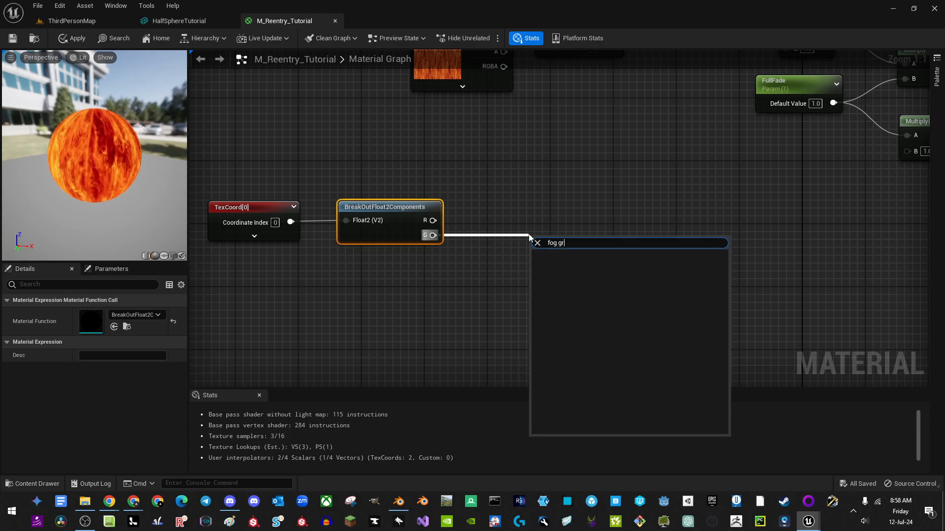
{"action": "key", "text": "BackSpace"}
{"action": "key", "text": "BackSpace"}
{"action": "key", "text": "BackSpace"}
{"action": "key", "text": "BackSpace"}
{"action": "key", "text": "BackSpace"}
{"action": "key", "text": "BackSpace"}
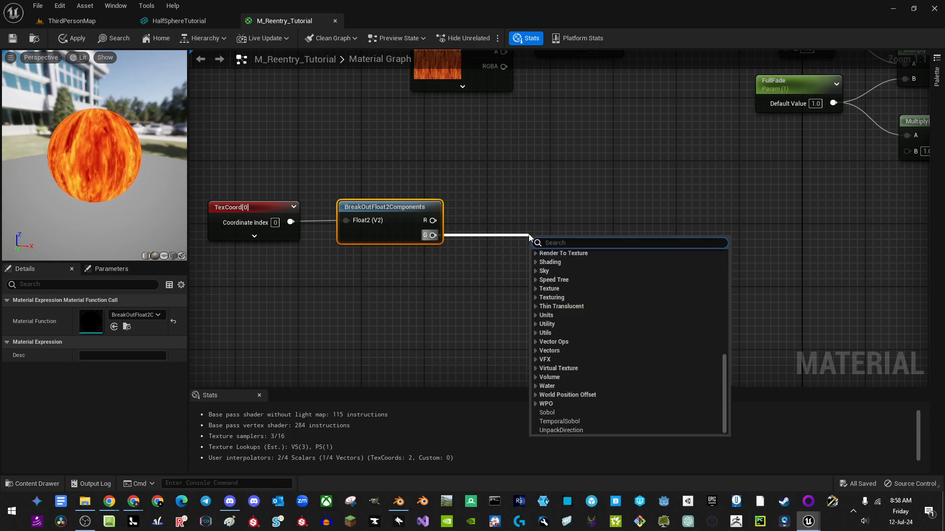
{"action": "type", "text": "curve"}
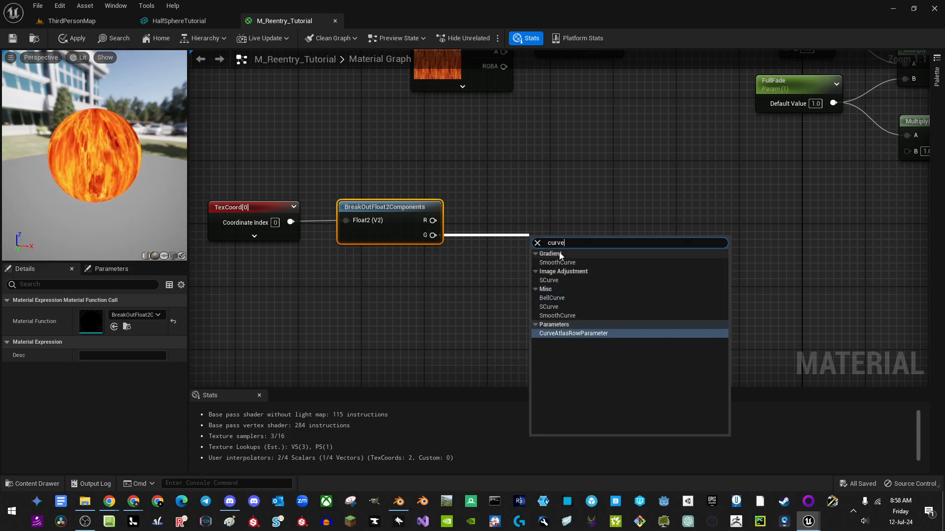
Step: Add a CurveAtlasRowParameter named FlameCurve with the G output as its CurveTime
{"action": "left_click", "coordinate": [560, 334]}
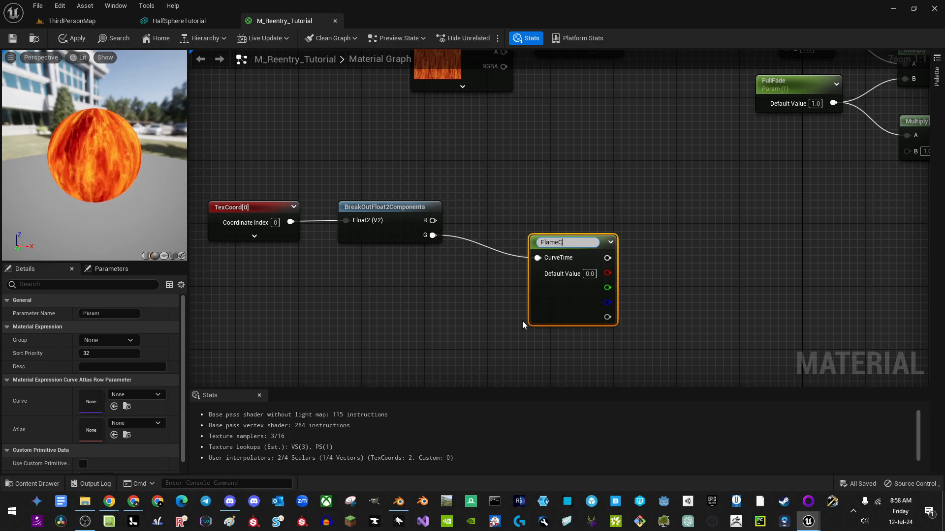
{"action": "type", "text": "e"}
{"action": "key", "text": "Return"}
{"action": "left_click_drag", "start_coordinate": [556, 279], "coordinate": [525, 282]}
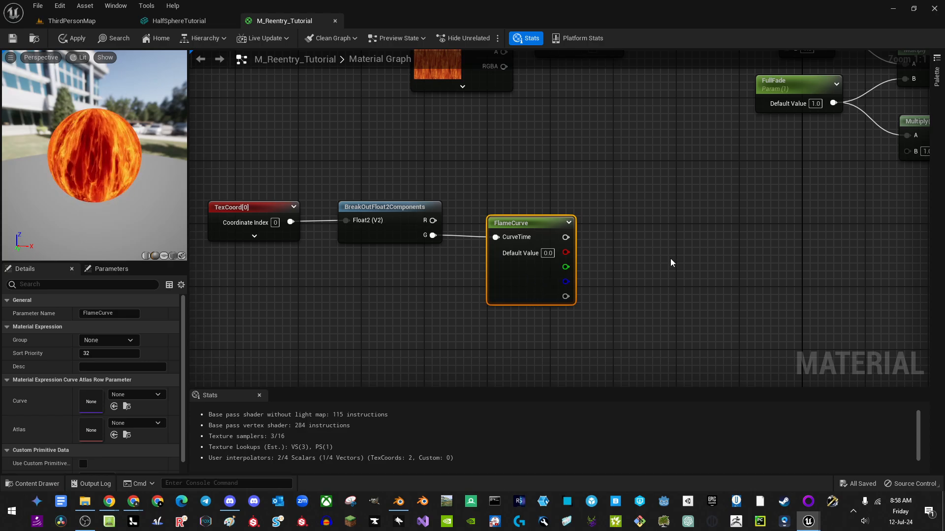
{"action": "right_click_drag", "start_coordinate": [622, 296], "coordinate": [618, 245]}
{"action": "right_click_drag", "start_coordinate": [457, 239], "coordinate": [333, 270]}
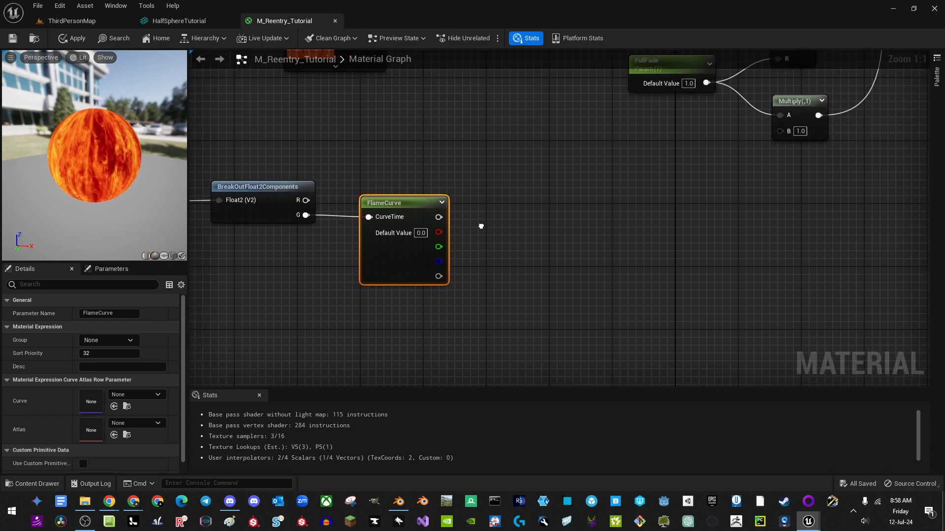
{"action": "right_click_drag", "start_coordinate": [481, 226], "coordinate": [448, 271]}
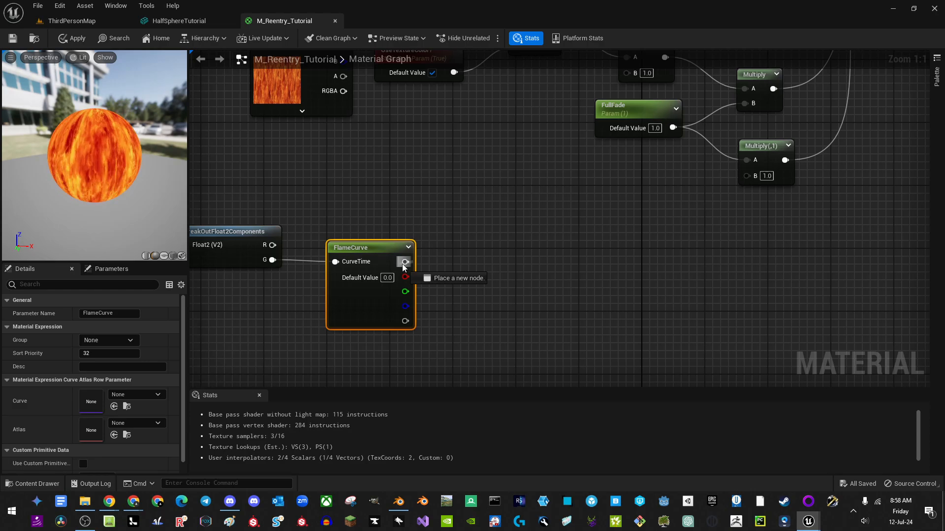
Step: Wire FlameCurve's output into the Multiply B input and check its Curve picker
{"action": "left_click_drag", "start_coordinate": [404, 262], "coordinate": [627, 73]}
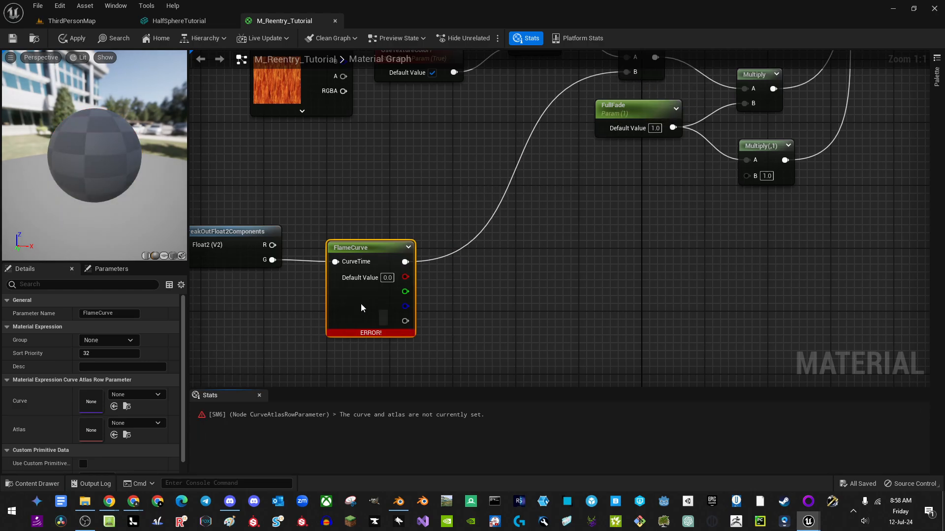
{"action": "mouse_move", "coordinate": [368, 317]}
{"action": "left_mouse_down"}
{"action": "mouse_move", "coordinate": [361, 302]}
{"action": "mouse_move", "coordinate": [369, 323]}
{"action": "mouse_move", "coordinate": [362, 317]}
{"action": "left_mouse_up"}
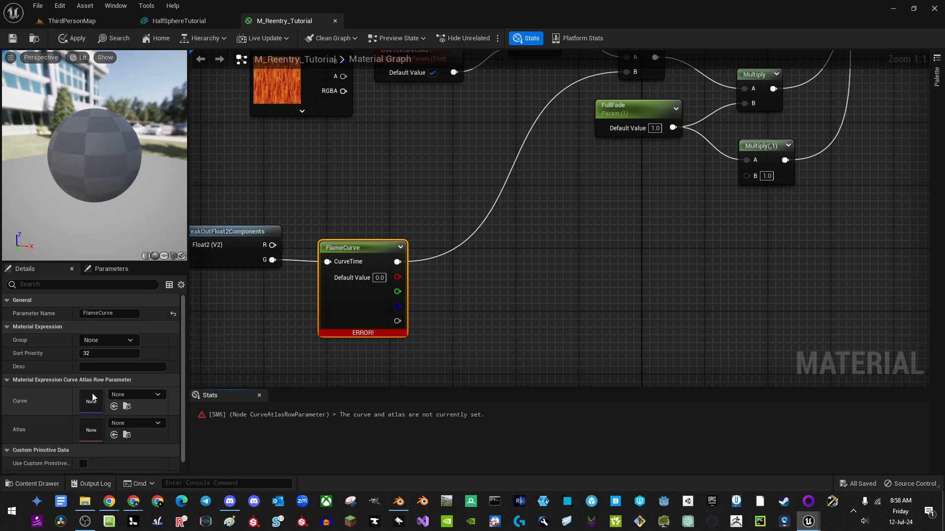
{"action": "left_click", "coordinate": [141, 399]}
{"action": "left_click", "coordinate": [140, 399]}
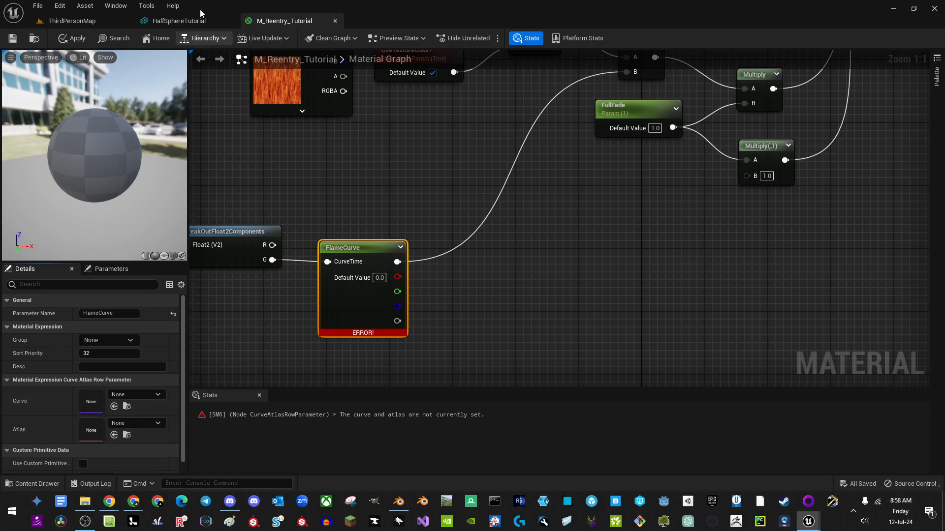
Step: Create a Curve Atlas named NewCurveLinearColorAtlas in ReentryTutorial and add one gradient curve slot
{"action": "left_click", "coordinate": [76, 22]}
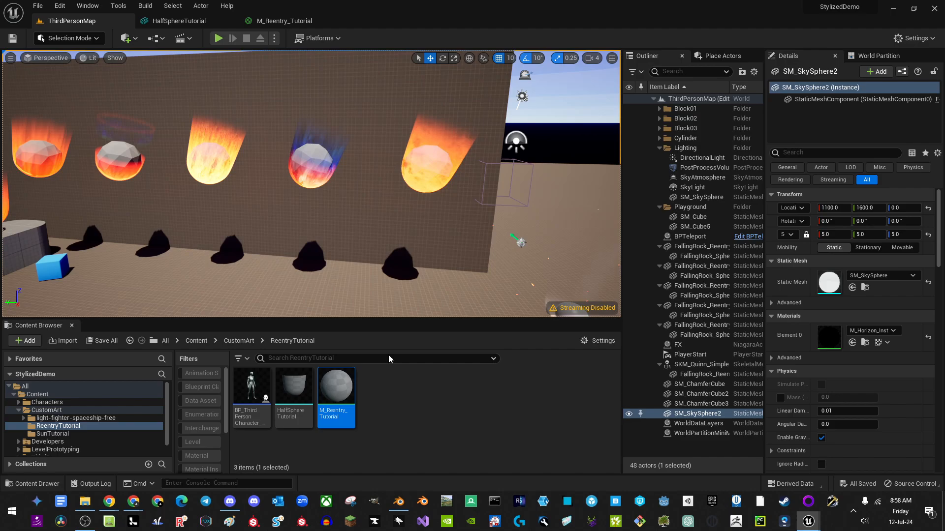
{"action": "right_click", "coordinate": [389, 403]}
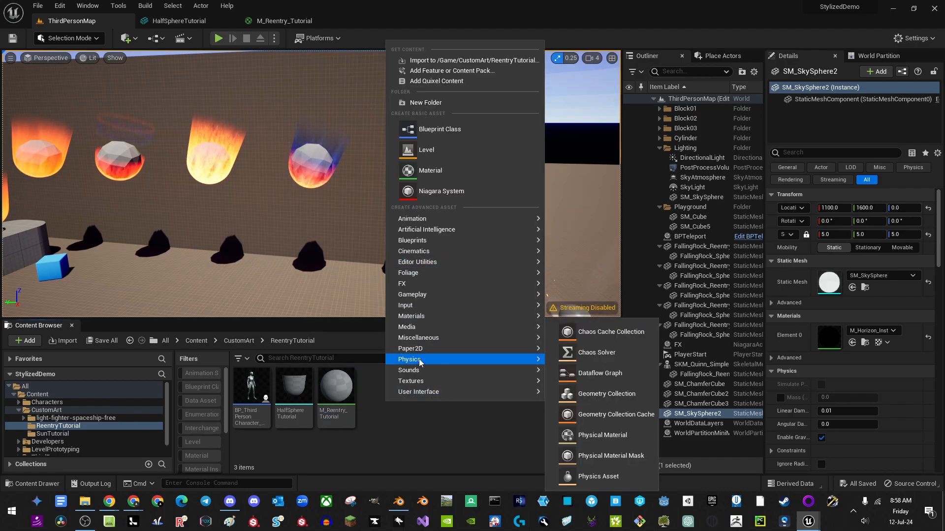
{"action": "mouse_move", "coordinate": [420, 338]}
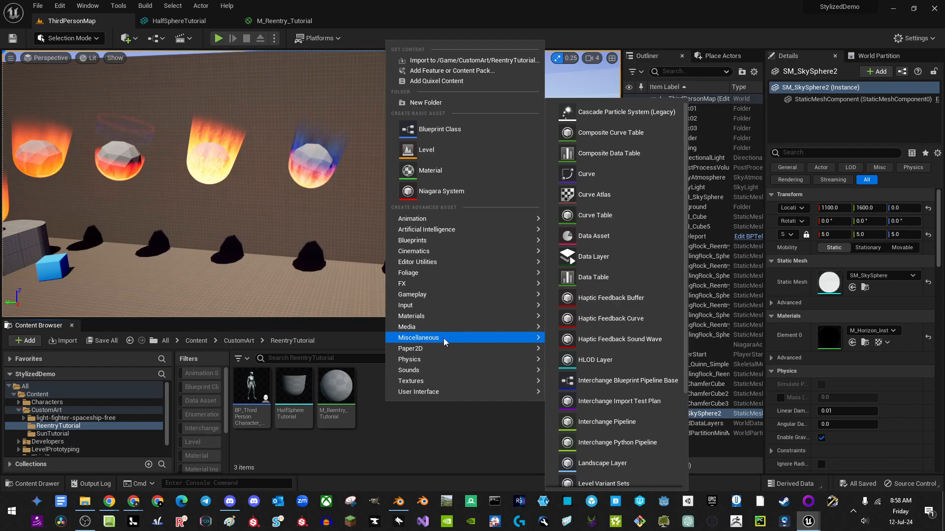
{"action": "left_click", "coordinate": [630, 195]}
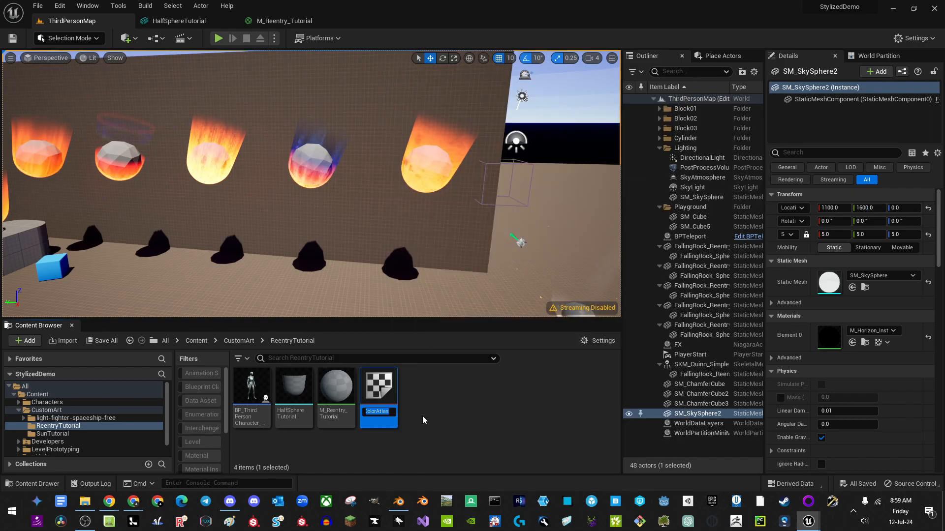
{"action": "type", "text": "CurveLine"}
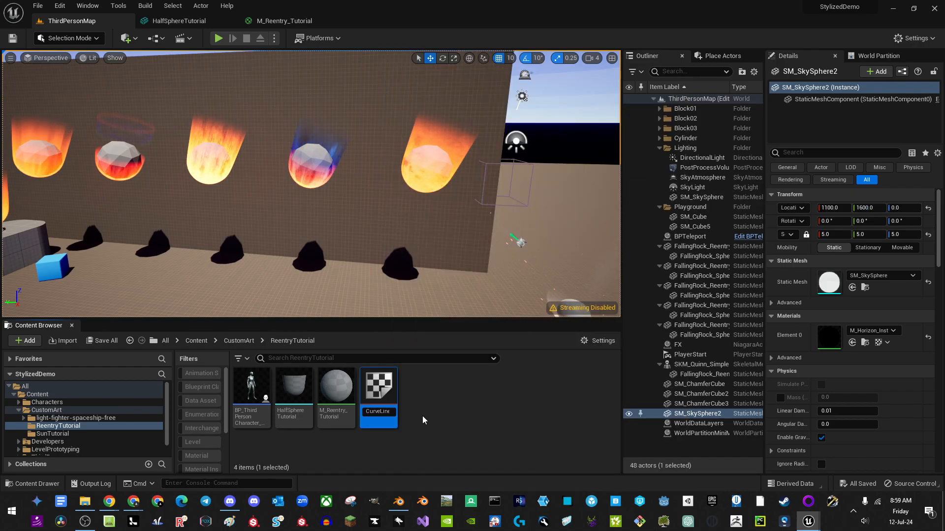
{"action": "key", "text": "Home"}
{"action": "type", "text": "Ne"}
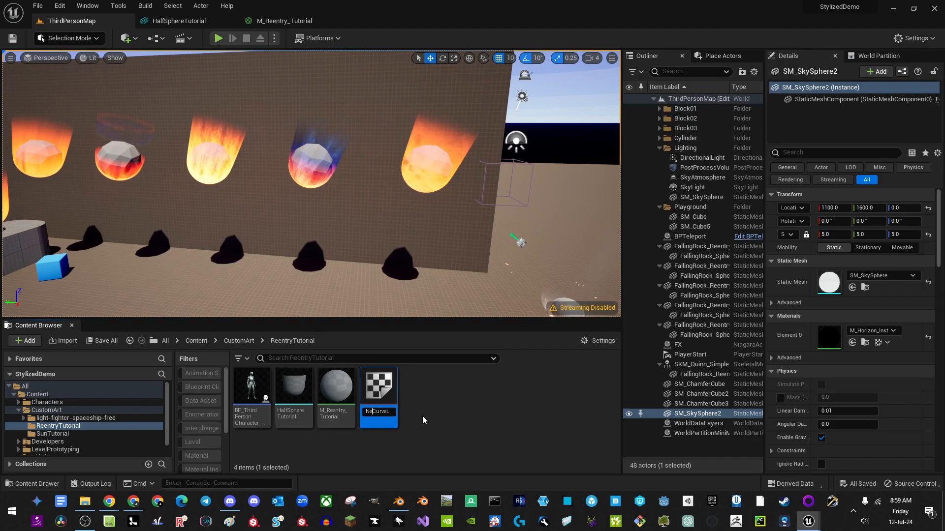
{"action": "type", "text": "w"}
{"action": "key", "text": "Return"}
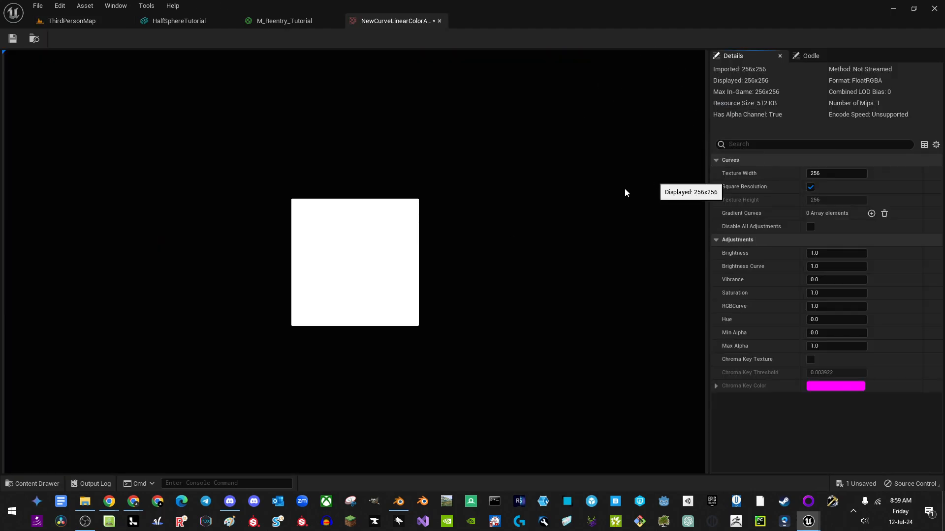
{"action": "left_click", "coordinate": [872, 213]}
{"action": "left_click", "coordinate": [72, 21]}
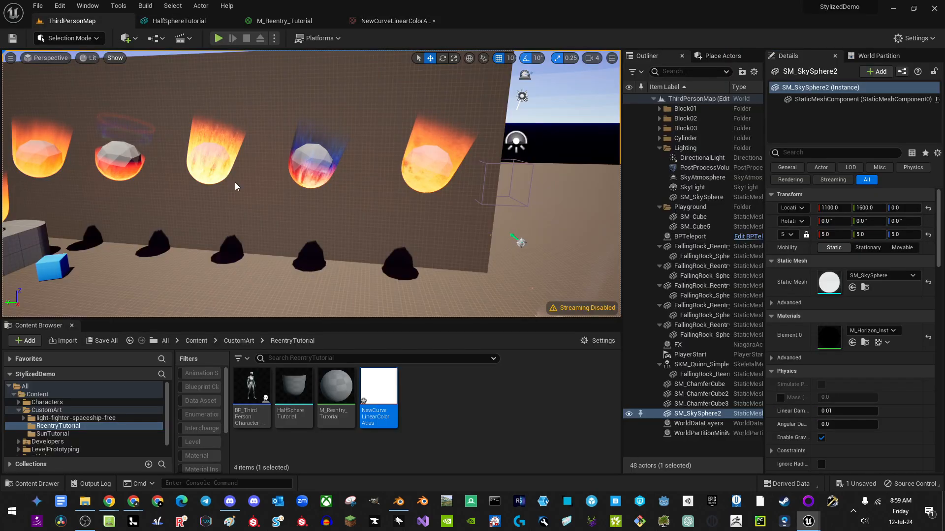
Step: Create a CurveLinearColor asset via Miscellaneous > Curve, keep the name NewCurveBase, and open it
{"action": "right_click", "coordinate": [424, 391]}
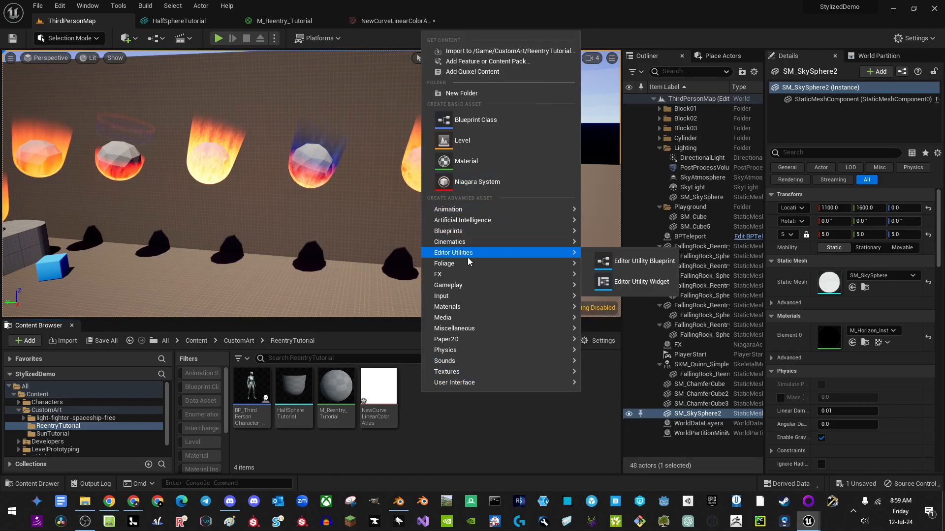
{"action": "mouse_move", "coordinate": [454, 329]}
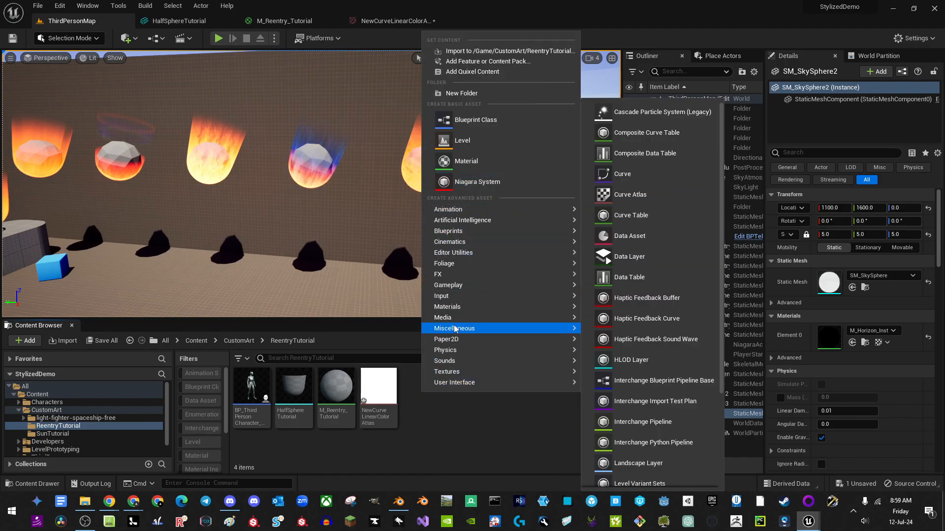
{"action": "left_click", "coordinate": [621, 174]}
{"action": "left_click", "coordinate": [368, 190]}
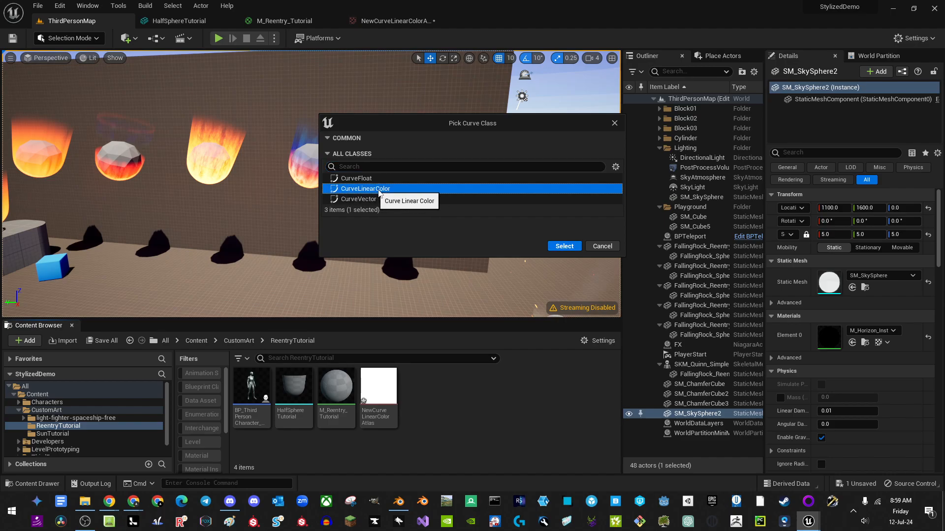
{"action": "left_click", "coordinate": [575, 247]}
{"action": "key", "text": "Return"}
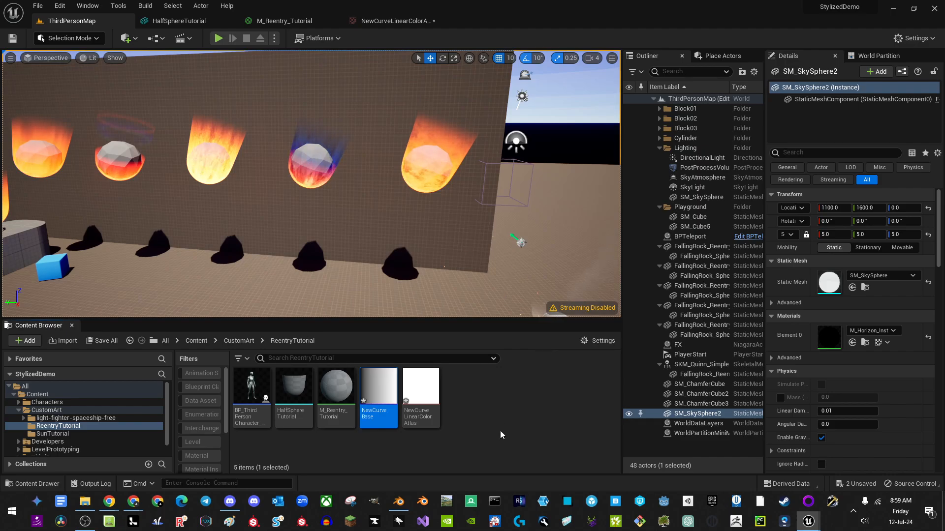
{"action": "double_click", "coordinate": [384, 391]}
{"action": "right_click_drag", "start_coordinate": [342, 134], "coordinate": [336, 163]}
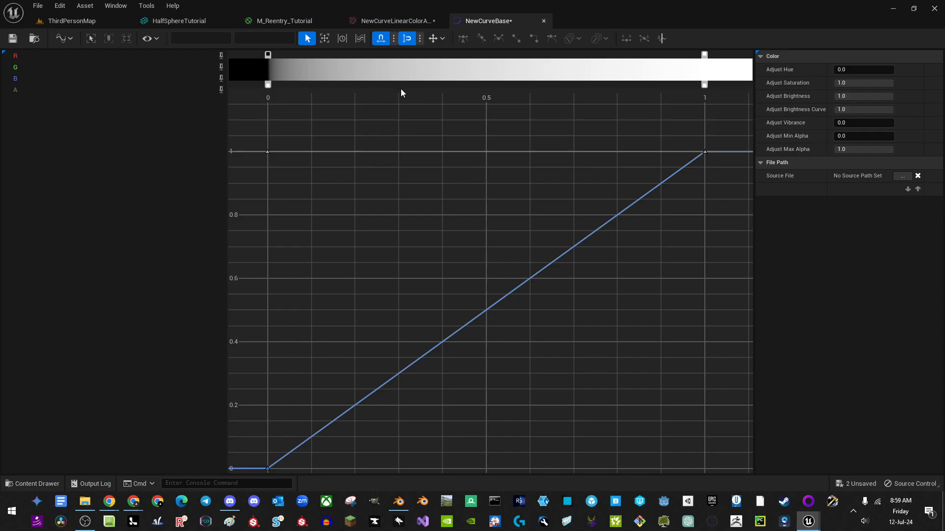
Step: Set the gradient's start colour stop to full yellow
{"action": "double_click", "coordinate": [268, 56]}
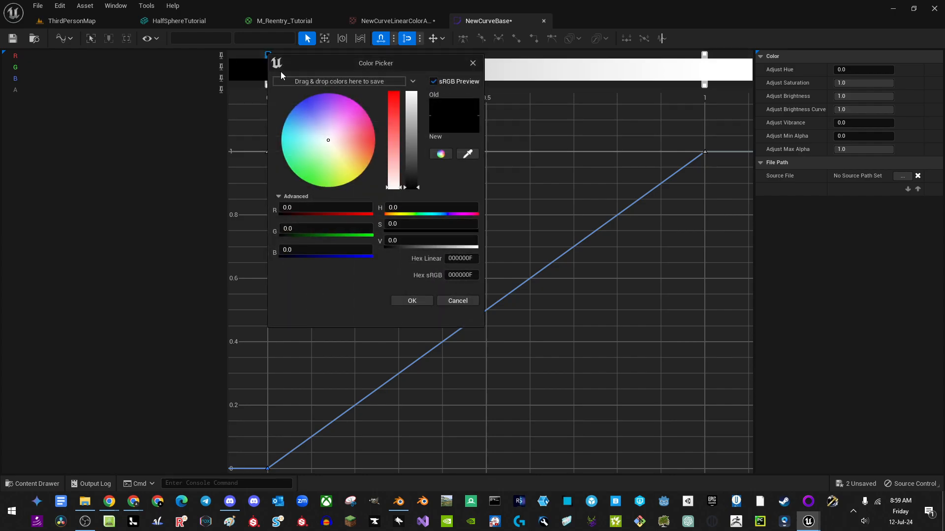
{"action": "left_click_drag", "start_coordinate": [368, 165], "coordinate": [371, 184]}
{"action": "left_click_drag", "start_coordinate": [412, 127], "coordinate": [434, 43]}
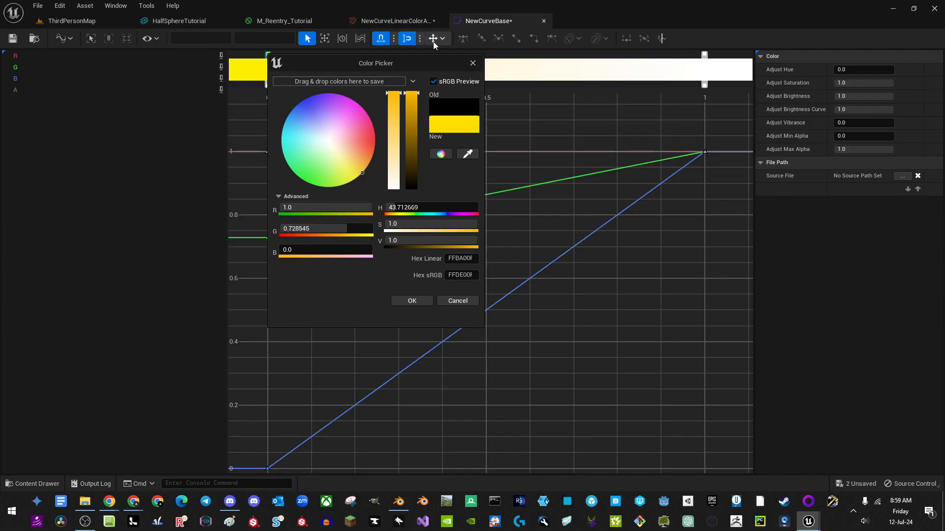
{"action": "left_click", "coordinate": [425, 302]}
Step: Make the gradient's end colour stop pure red, deleting a stray extra stop
{"action": "double_click", "coordinate": [706, 54]}
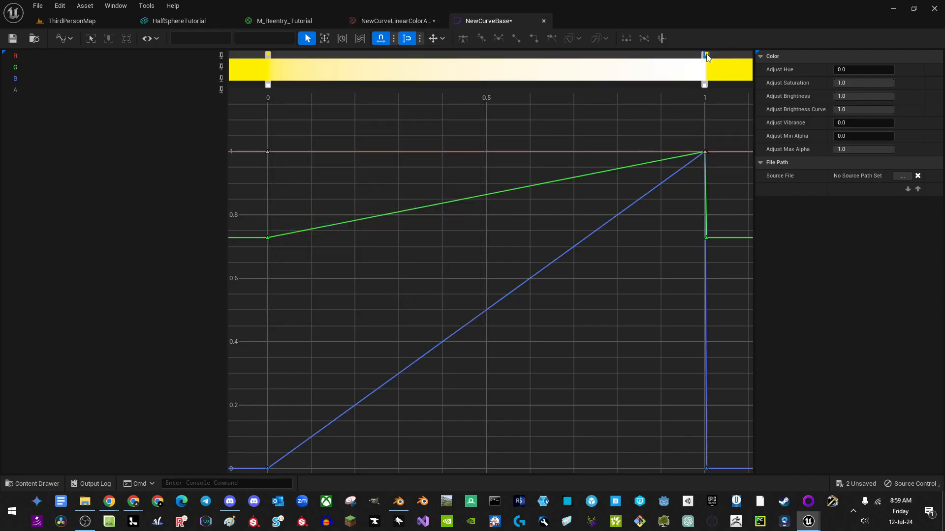
{"action": "left_click_drag", "start_coordinate": [705, 55], "coordinate": [663, 119]}
{"action": "left_click", "coordinate": [706, 54]}
{"action": "key", "text": "Delete"}
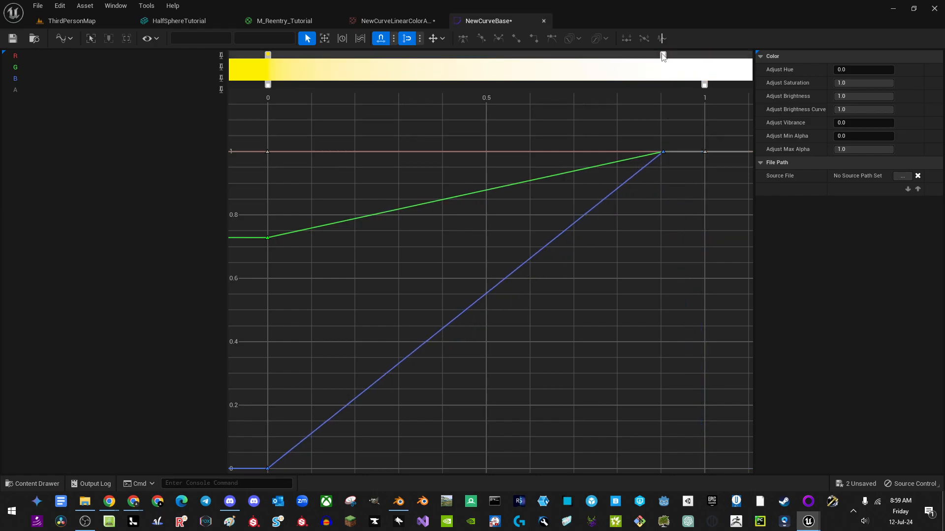
{"action": "left_click_drag", "start_coordinate": [664, 53], "coordinate": [705, 54]}
{"action": "double_click", "coordinate": [705, 54]}
{"action": "left_click_drag", "start_coordinate": [793, 143], "coordinate": [830, 141]}
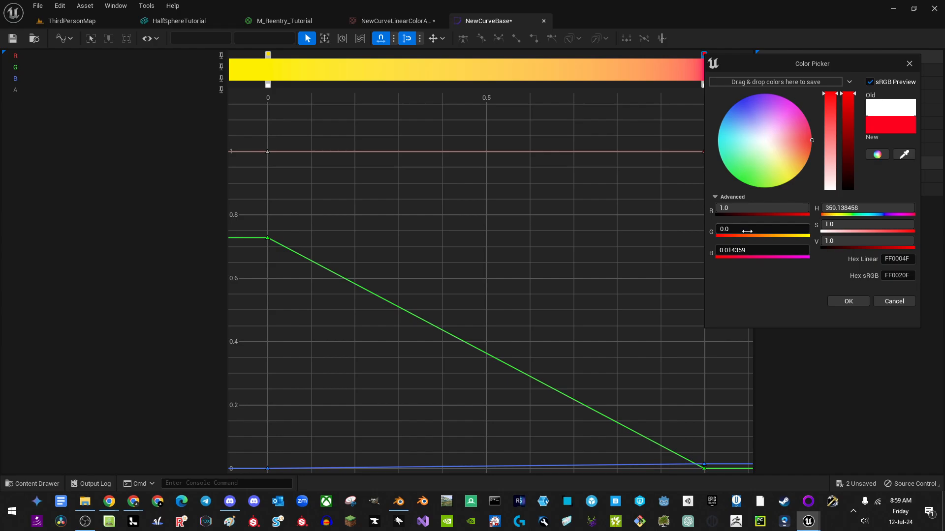
{"action": "left_click_drag", "start_coordinate": [746, 253], "coordinate": [720, 254]}
{"action": "left_click", "coordinate": [849, 301]}
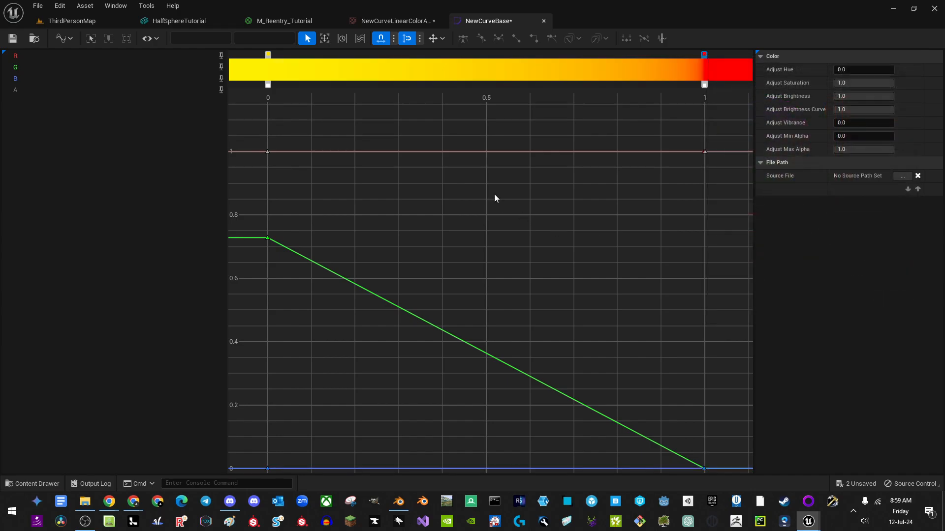
Step: Set the start opacity to 0 and add an early opacity point at about 0.81
{"action": "right_click_drag", "start_coordinate": [525, 140], "coordinate": [522, 154]}
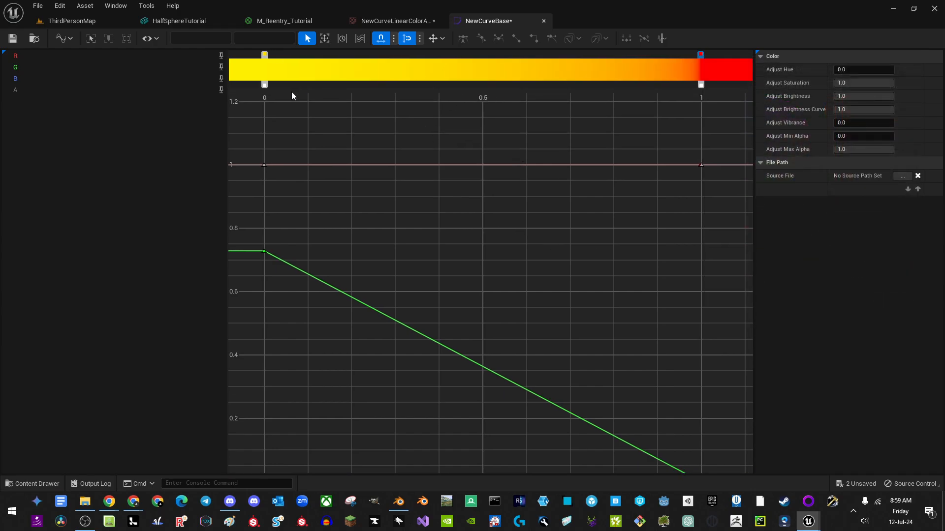
{"action": "left_click", "coordinate": [264, 86]}
{"action": "left_click_drag", "start_coordinate": [295, 97], "coordinate": [265, 96]}
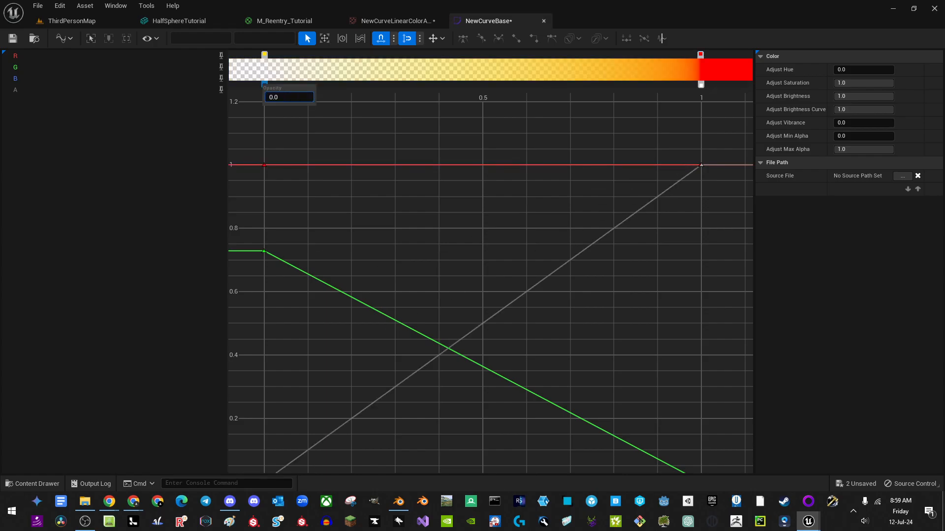
{"action": "left_click", "coordinate": [403, 84]}
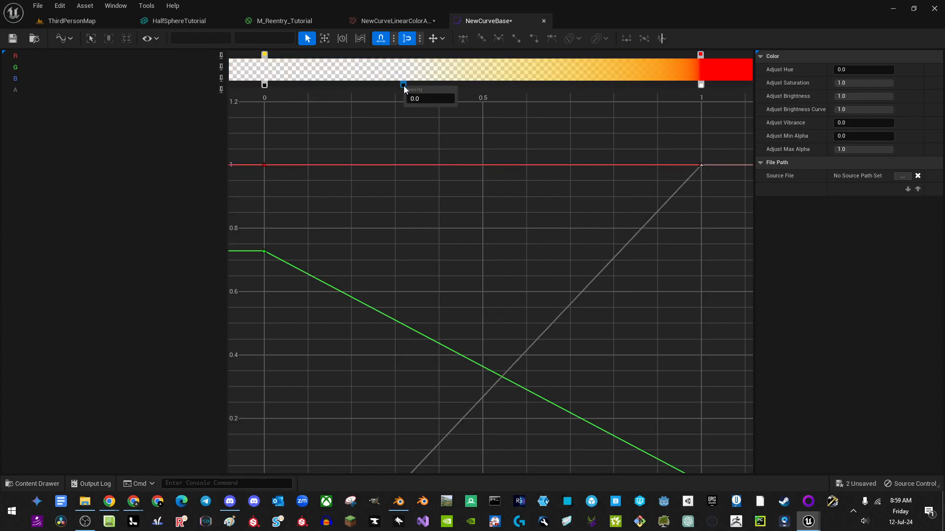
{"action": "left_click_drag", "start_coordinate": [434, 98], "coordinate": [343, 99]}
{"action": "left_click", "coordinate": [366, 130]}
{"action": "mouse_move", "coordinate": [438, 125]}
{"action": "right_mouse_down"}
{"action": "mouse_move", "coordinate": [520, 148]}
{"action": "mouse_move", "coordinate": [435, 135]}
{"action": "right_mouse_up"}
{"action": "scroll", "coordinate": [435, 135], "scroll_direction": "down", "scroll_amount": 1}
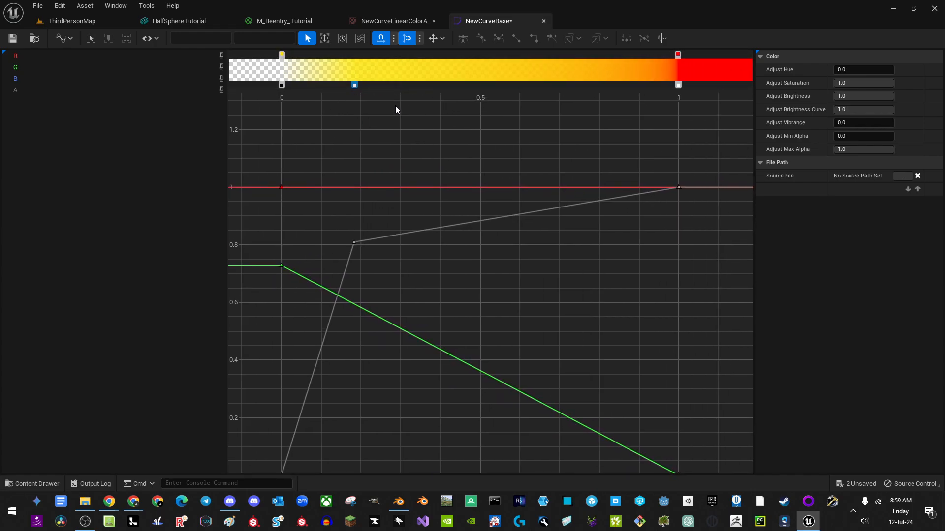
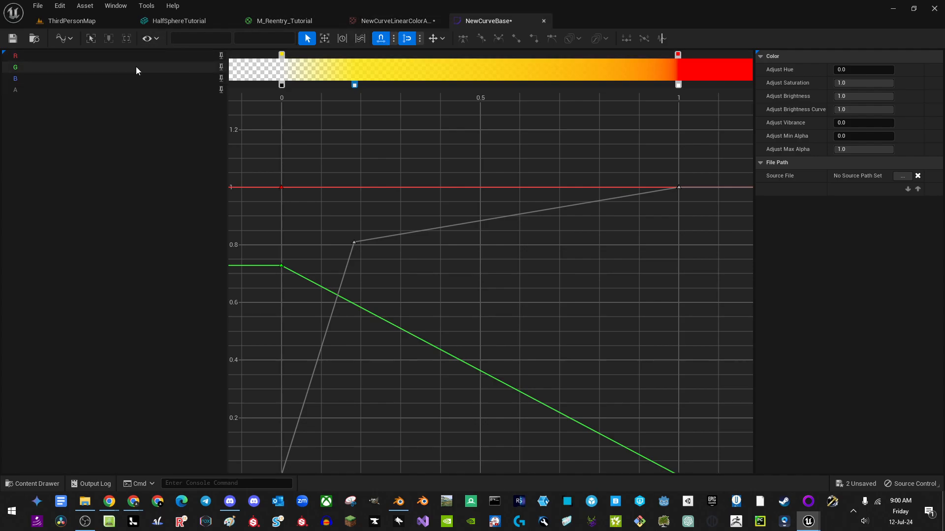
Step: Assign NewCurveLinearColorAtlas as the FlameCurve node's Atlas in the M_Reentry_Tutorial material graph
{"action": "left_click", "coordinate": [379, 22]}
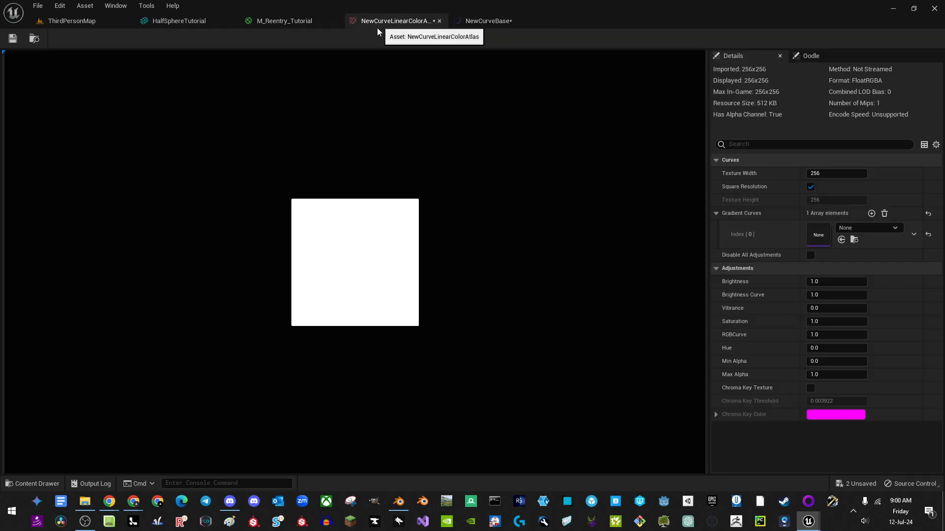
{"action": "left_click", "coordinate": [34, 38]}
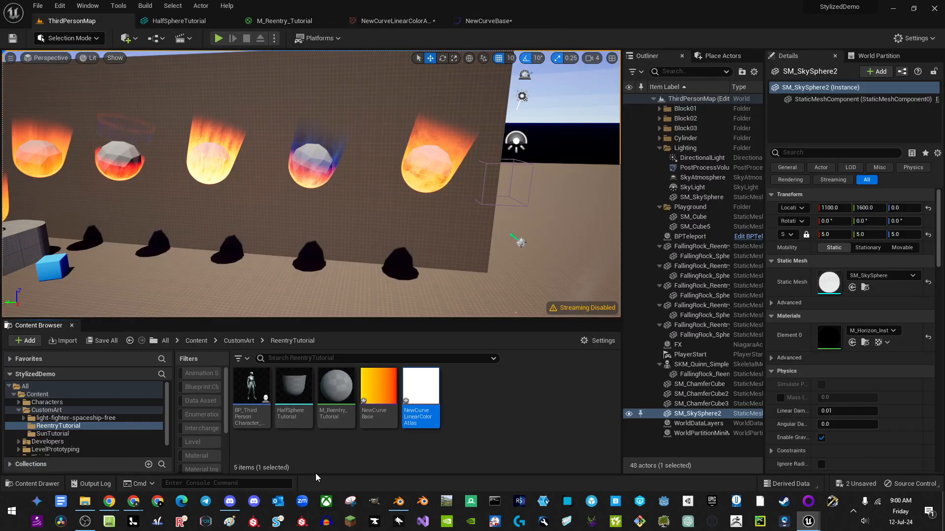
{"action": "left_click", "coordinate": [272, 22]}
{"action": "left_click", "coordinate": [114, 435]}
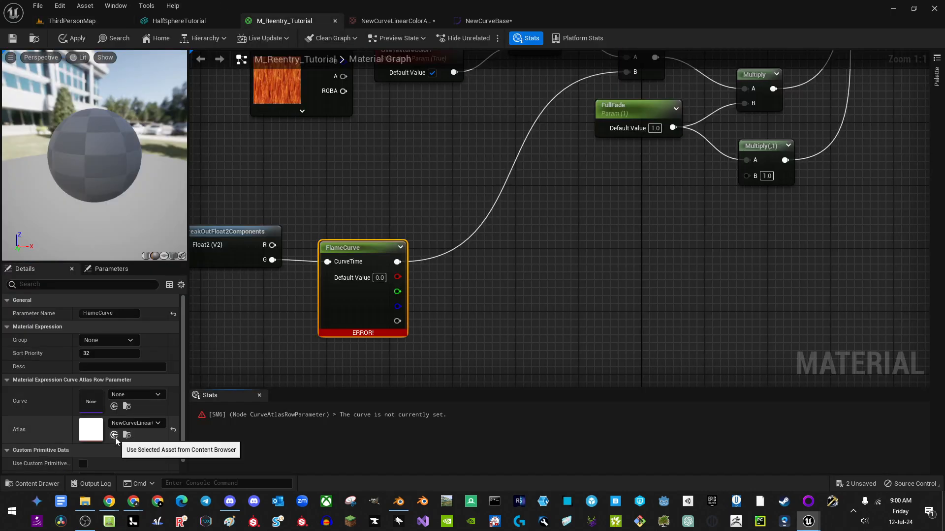
{"action": "left_click", "coordinate": [122, 395]}
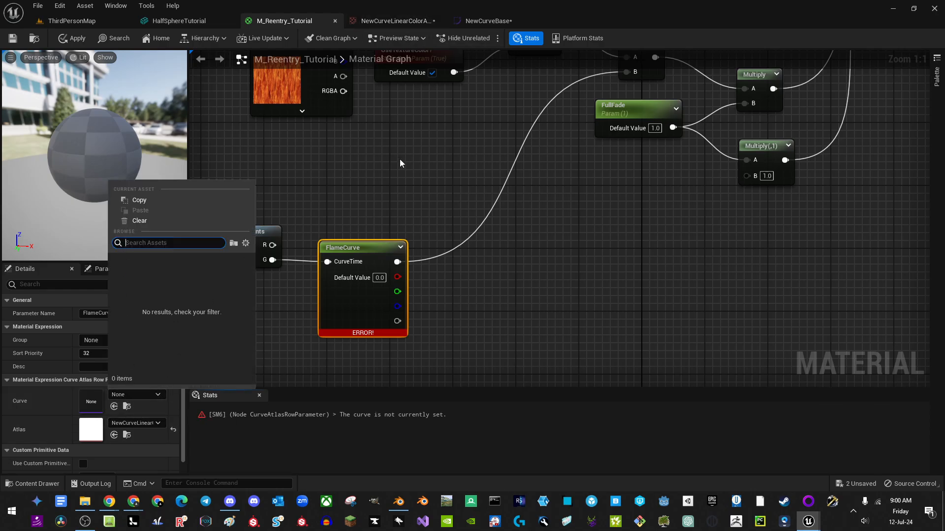
{"action": "left_click", "coordinate": [371, 180]}
{"action": "right_click_drag", "start_coordinate": [370, 179], "coordinate": [433, 169]}
{"action": "left_click", "coordinate": [410, 320]}
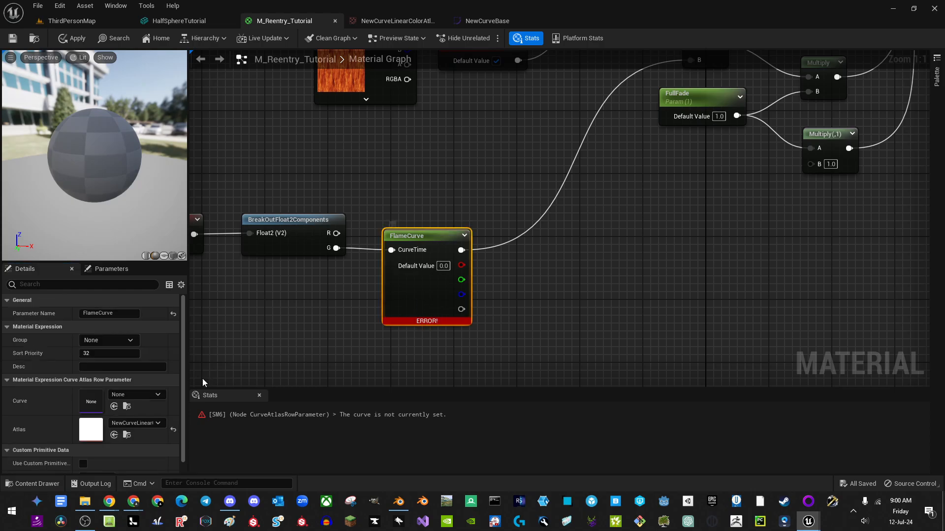
{"action": "left_click", "coordinate": [135, 395]}
Step: Add NewCurveBase as gradient curve index 0 of NewCurveLinearColorAtlas
{"action": "left_click", "coordinate": [465, 21]}
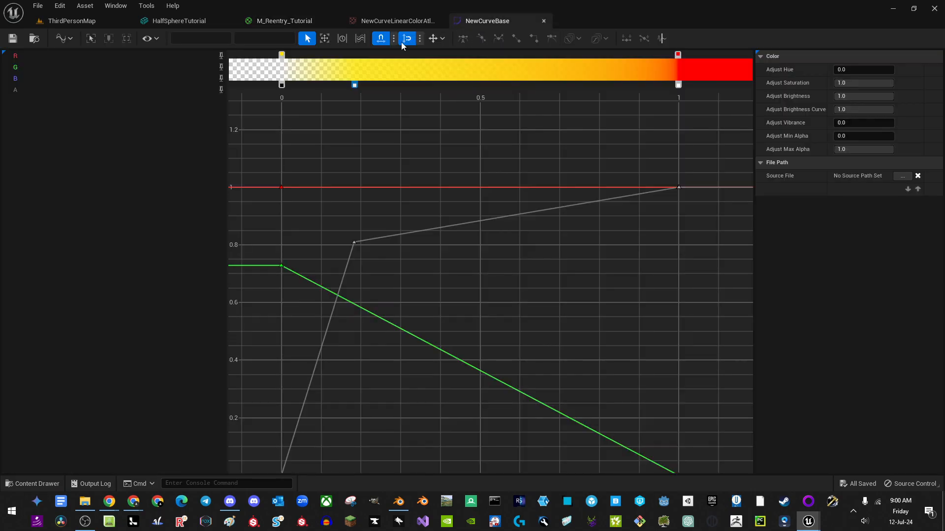
{"action": "left_click", "coordinate": [356, 21]}
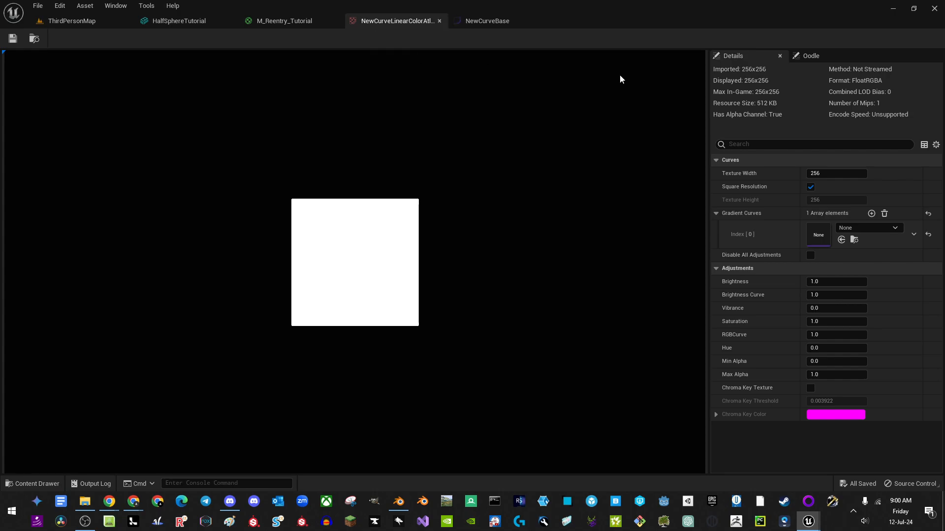
{"action": "left_click", "coordinate": [842, 228]}
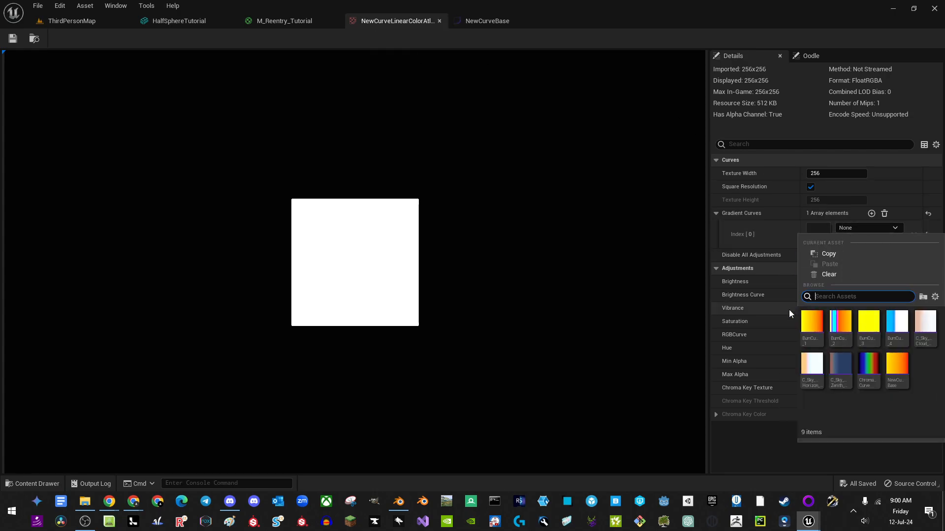
{"action": "left_click", "coordinate": [898, 375]}
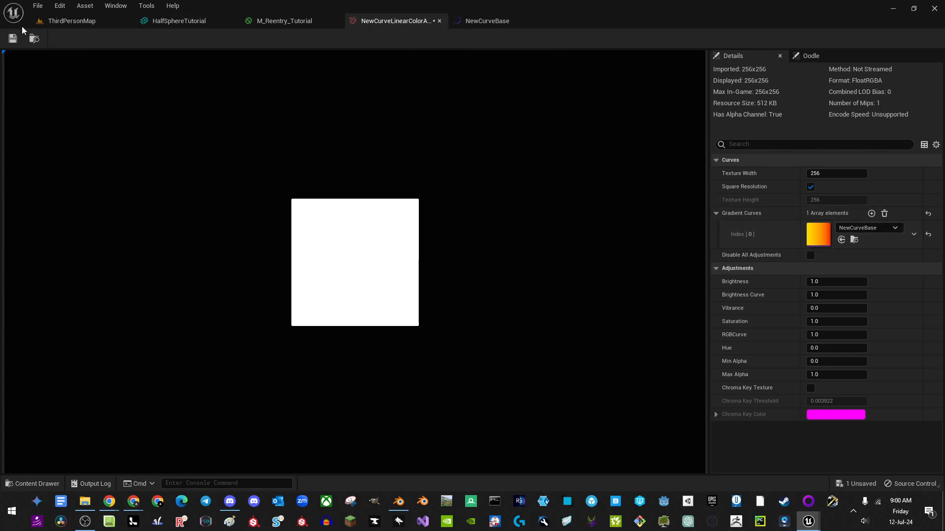
Step: Set FlameCurve's Curve to NewCurveBase so the error clears and the sphere shows flames
{"action": "left_click", "coordinate": [285, 21]}
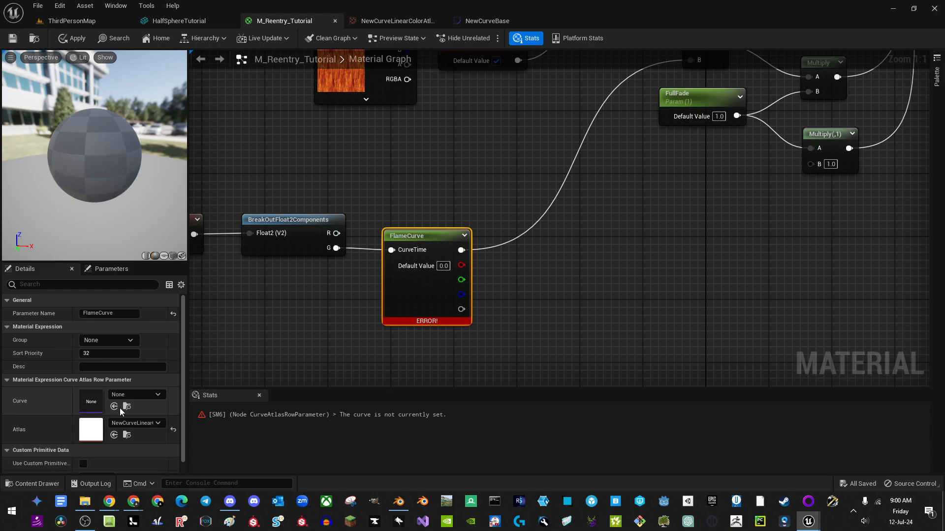
{"action": "left_click", "coordinate": [123, 394]}
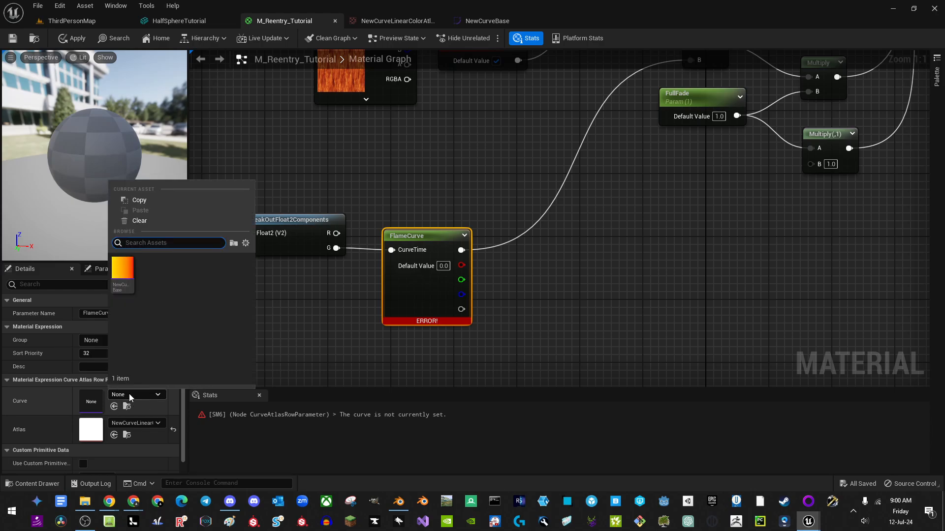
{"action": "left_click", "coordinate": [123, 273]}
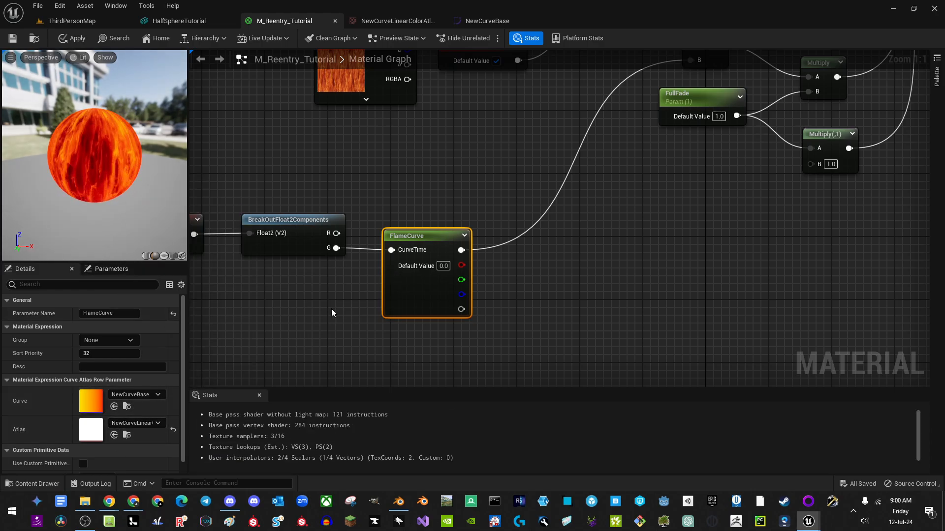
{"action": "right_click_drag", "start_coordinate": [561, 262], "coordinate": [446, 276]}
{"action": "scroll", "coordinate": [441, 275], "scroll_direction": "down", "scroll_amount": 1}
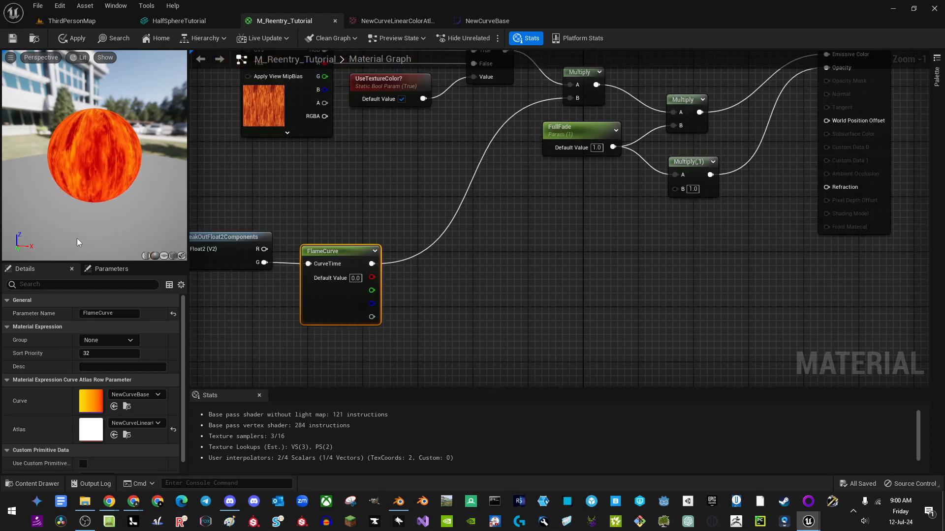
{"action": "right_click_drag", "start_coordinate": [468, 199], "coordinate": [500, 190]}
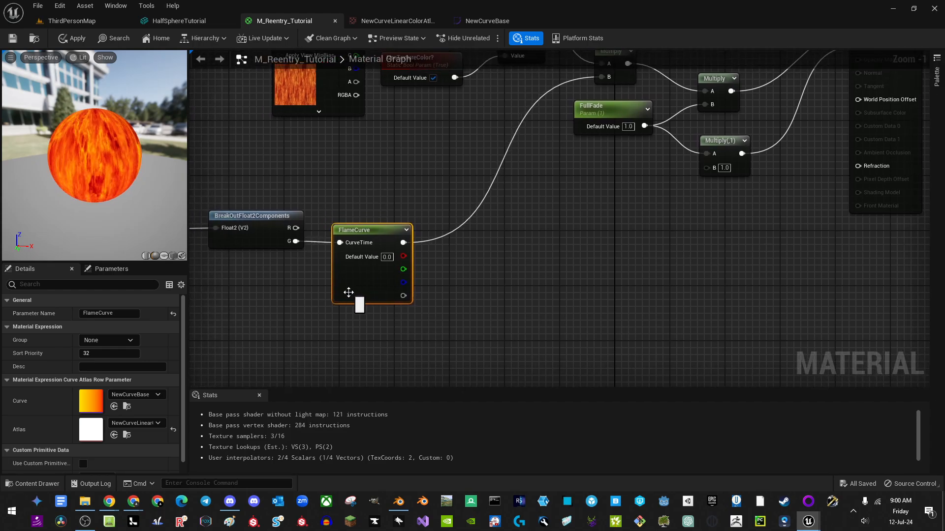
Step: Multiply FlameCurve's alpha output by a new LinearGradient node's VGradient
{"action": "left_click", "coordinate": [518, 268]}
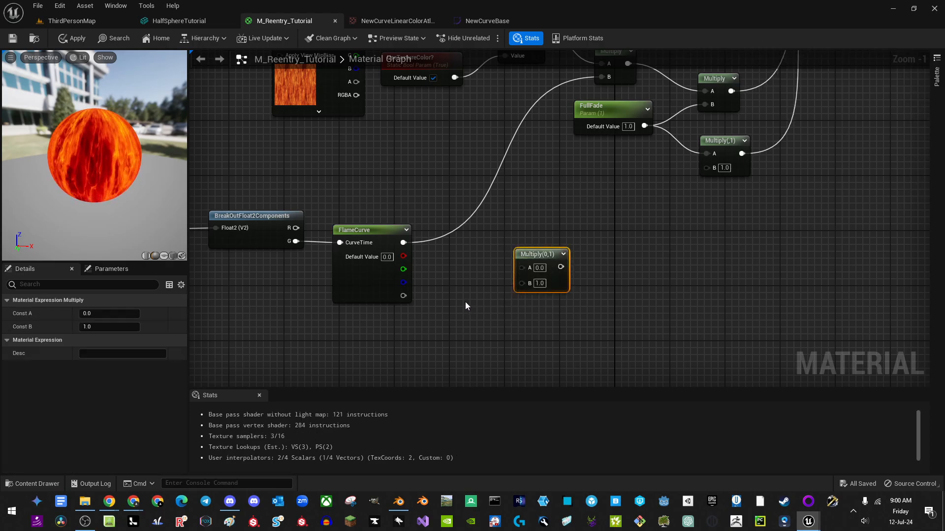
{"action": "right_click_drag", "start_coordinate": [465, 306], "coordinate": [442, 302]}
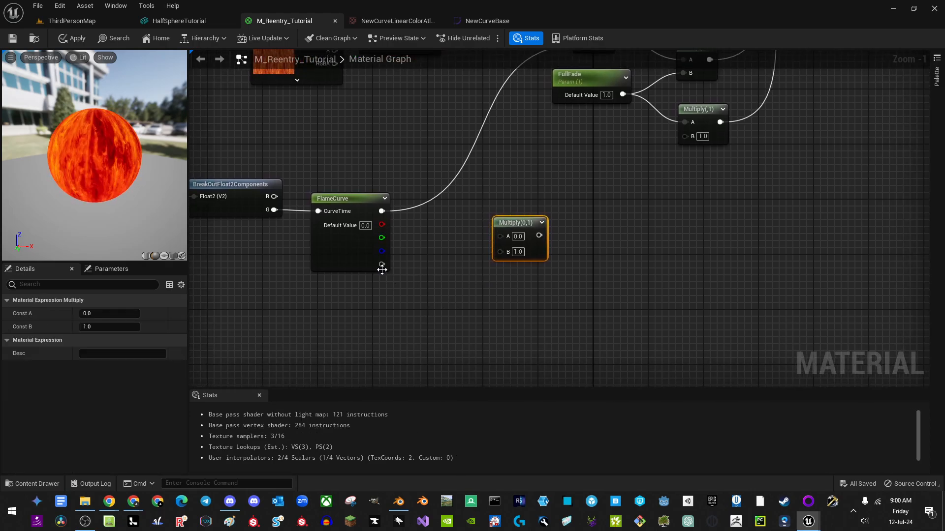
{"action": "left_click_drag", "start_coordinate": [382, 265], "coordinate": [526, 254]}
{"action": "right_click", "coordinate": [394, 302]}
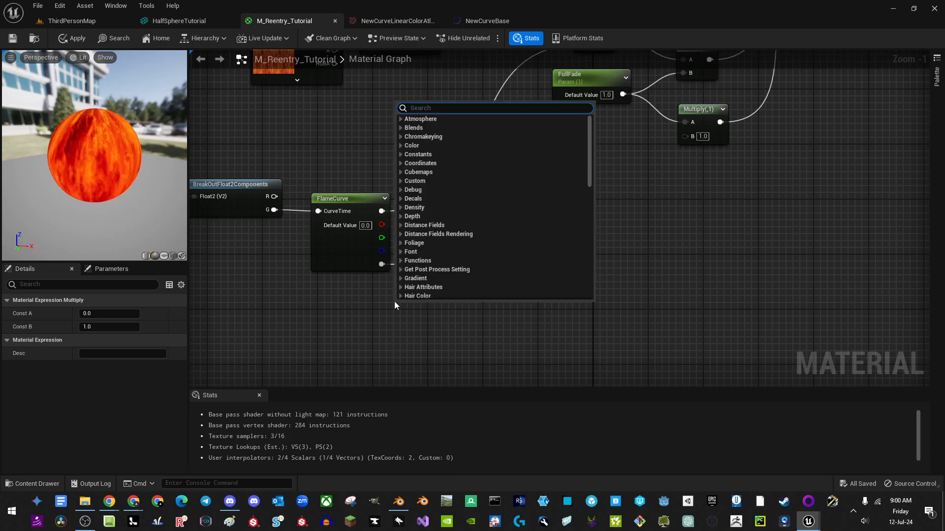
{"action": "type", "text": "linea"}
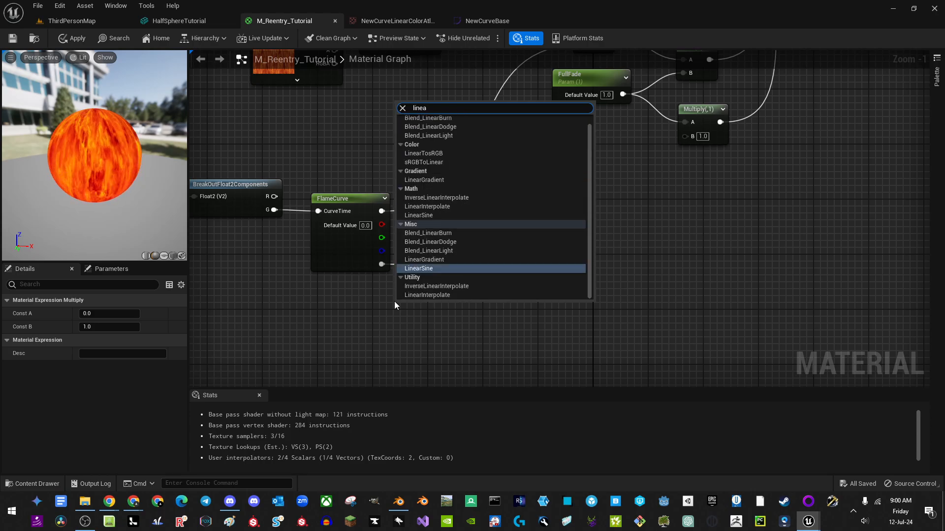
{"action": "type", "text": "rg"}
{"action": "key", "text": "Return"}
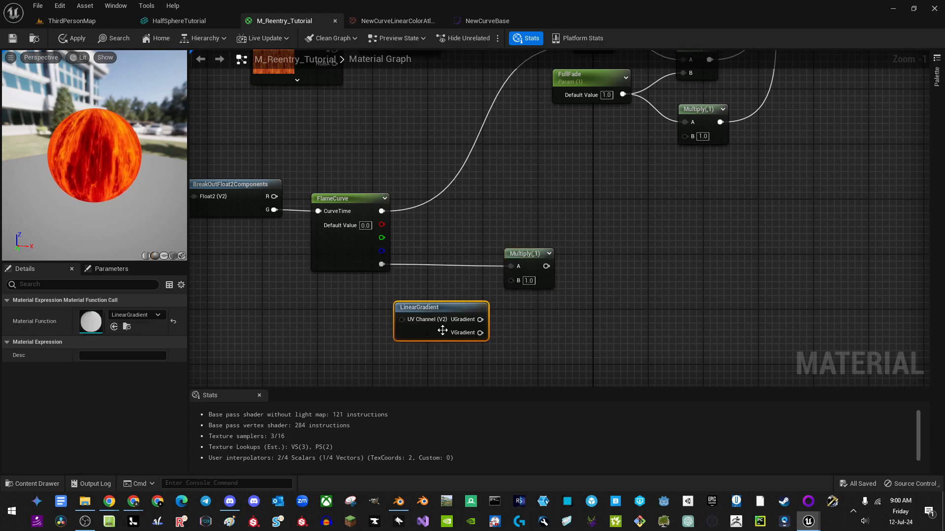
{"action": "left_click_drag", "start_coordinate": [442, 330], "coordinate": [512, 279]}
{"action": "right_click_drag", "start_coordinate": [512, 279], "coordinate": [437, 277]}
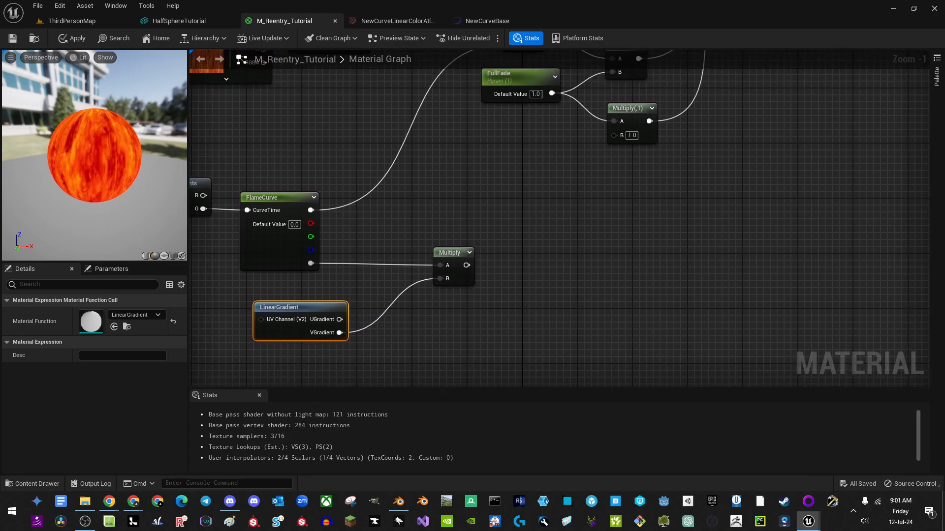
Step: Wire the LinearGradient's VGradient into the material's Opacity input
{"action": "scroll", "coordinate": [402, 285], "scroll_direction": "down", "scroll_amount": 3}
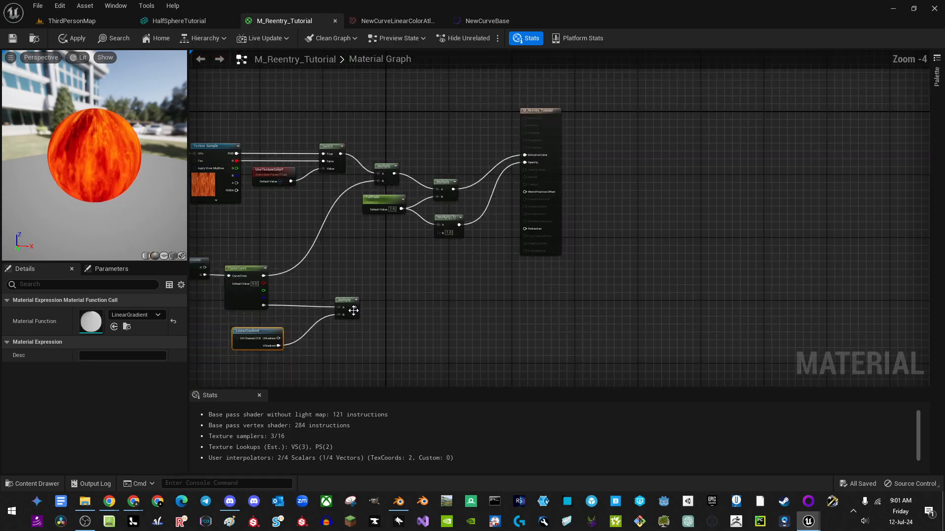
{"action": "left_click_drag", "start_coordinate": [355, 307], "coordinate": [426, 308]}
{"action": "left_click", "coordinate": [272, 355]}
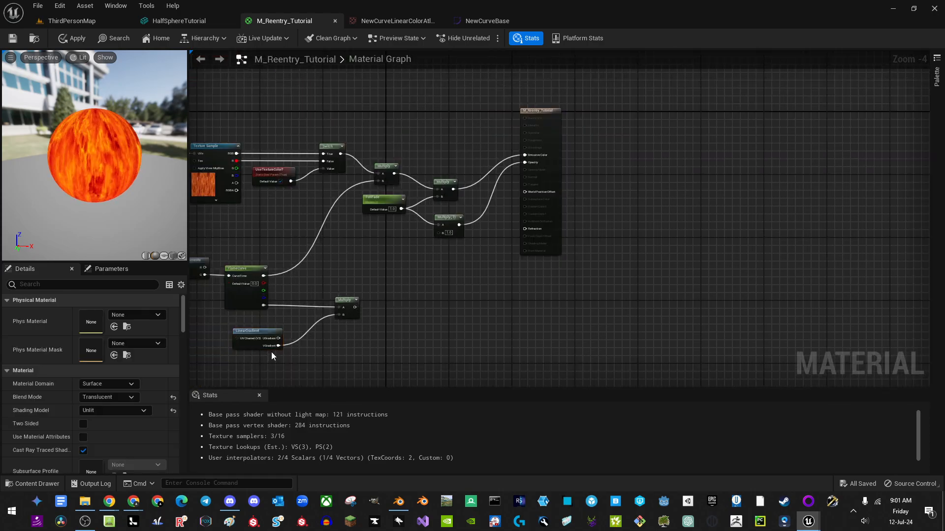
{"action": "left_click_drag", "start_coordinate": [278, 346], "coordinate": [524, 163]}
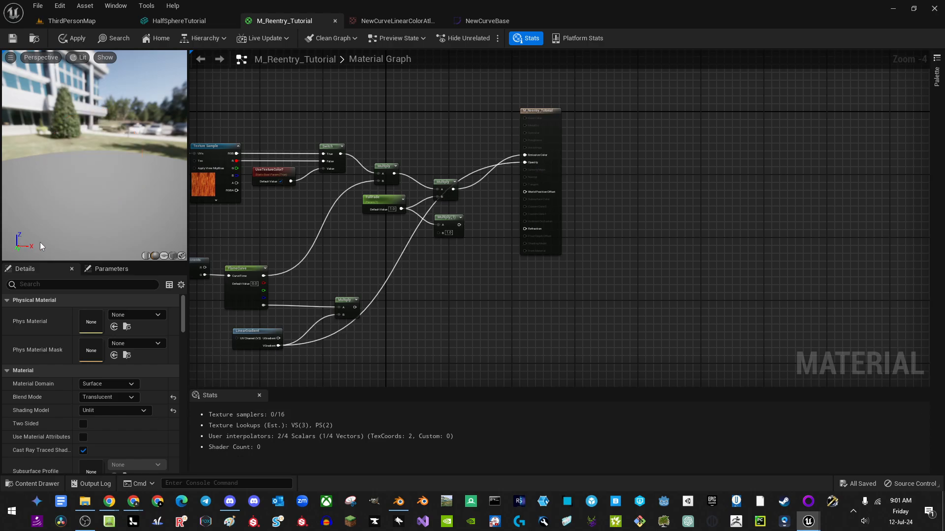
Step: Orbit the preview to inspect the sphere's fade and glance at the NewCurveBase curve
{"action": "mouse_move", "coordinate": [155, 230]}
{"action": "left_mouse_down"}
{"action": "mouse_move", "coordinate": [154, 295]}
{"action": "mouse_move", "coordinate": [148, 235]}
{"action": "left_mouse_up"}
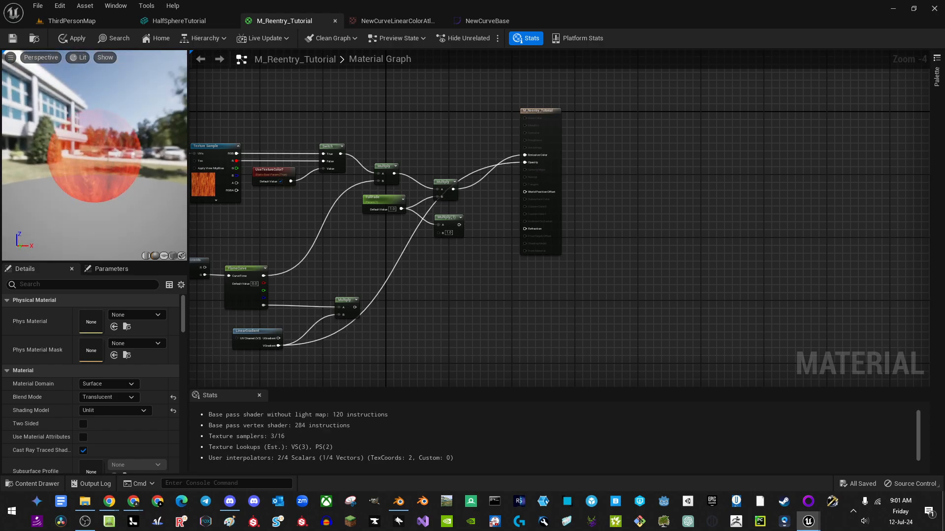
{"action": "left_click_drag", "start_coordinate": [106, 123], "coordinate": [104, 138]}
{"action": "left_click_drag", "start_coordinate": [103, 221], "coordinate": [119, 211]}
{"action": "left_click_drag", "start_coordinate": [99, 178], "coordinate": [101, 187]}
{"action": "left_click_drag", "start_coordinate": [101, 108], "coordinate": [100, 99]}
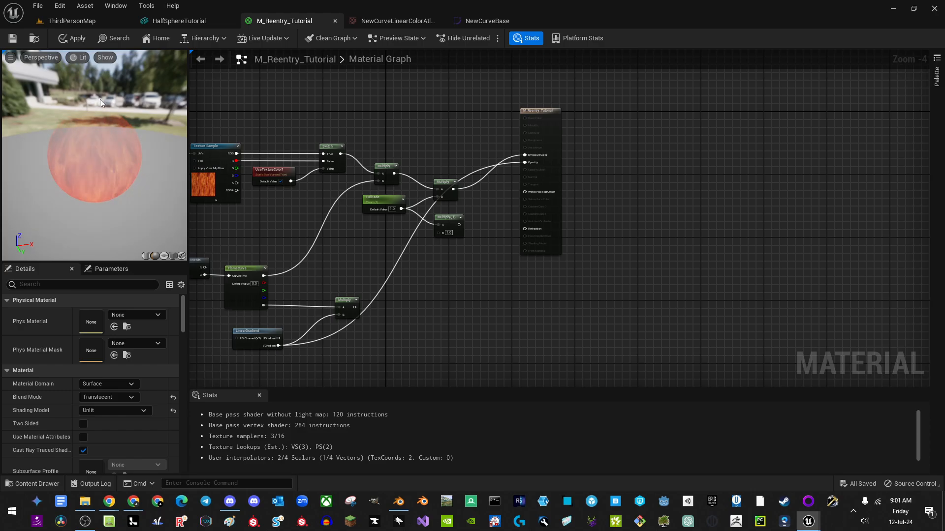
{"action": "left_click_drag", "start_coordinate": [101, 228], "coordinate": [102, 228]}
{"action": "left_click", "coordinate": [494, 23]}
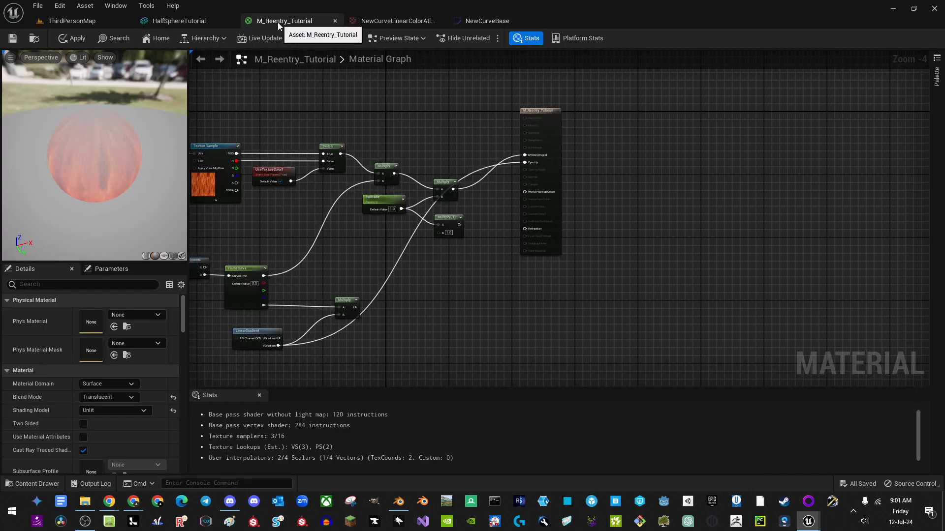
{"action": "left_click", "coordinate": [278, 22]}
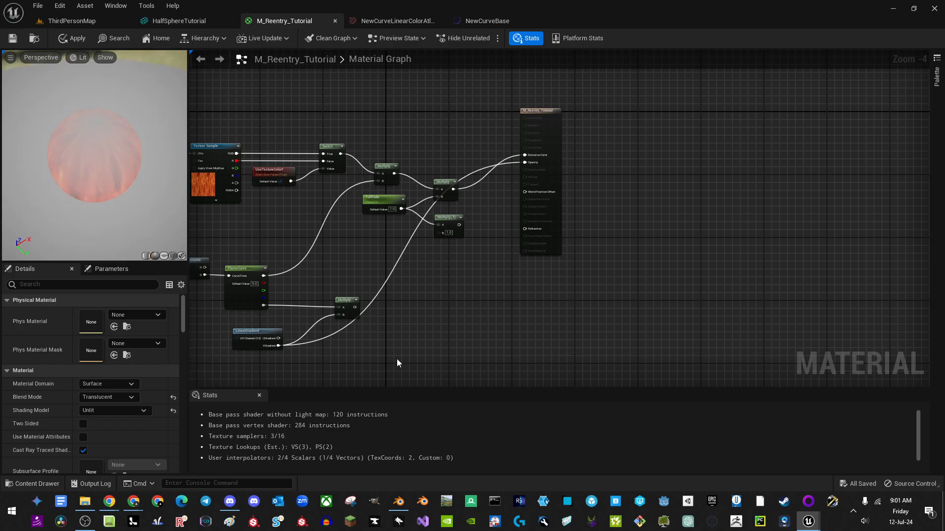
Step: Duplicate the UseTextureColor? parameter and its Switch node into empty graph space
{"action": "right_click_drag", "start_coordinate": [397, 358], "coordinate": [396, 281]}
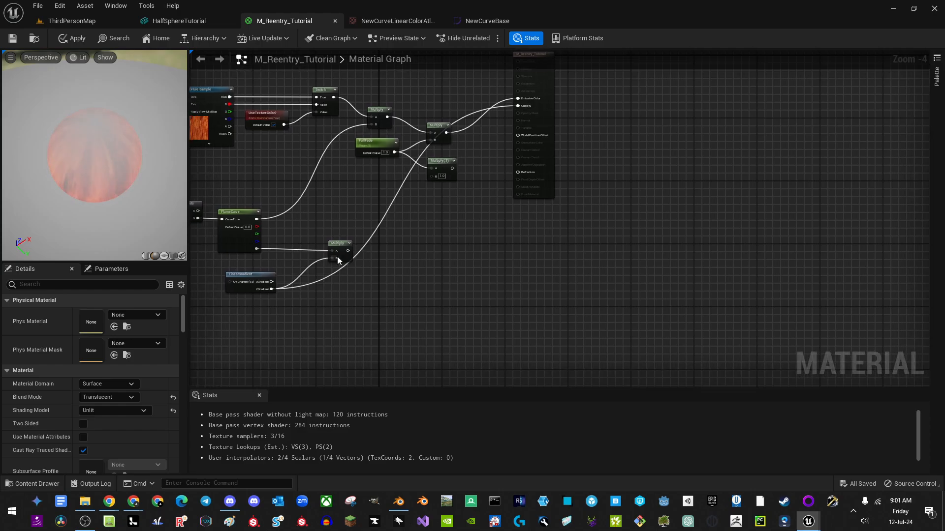
{"action": "left_click_drag", "start_coordinate": [340, 249], "coordinate": [330, 235]}
{"action": "scroll", "coordinate": [349, 253], "scroll_direction": "up", "scroll_amount": 4}
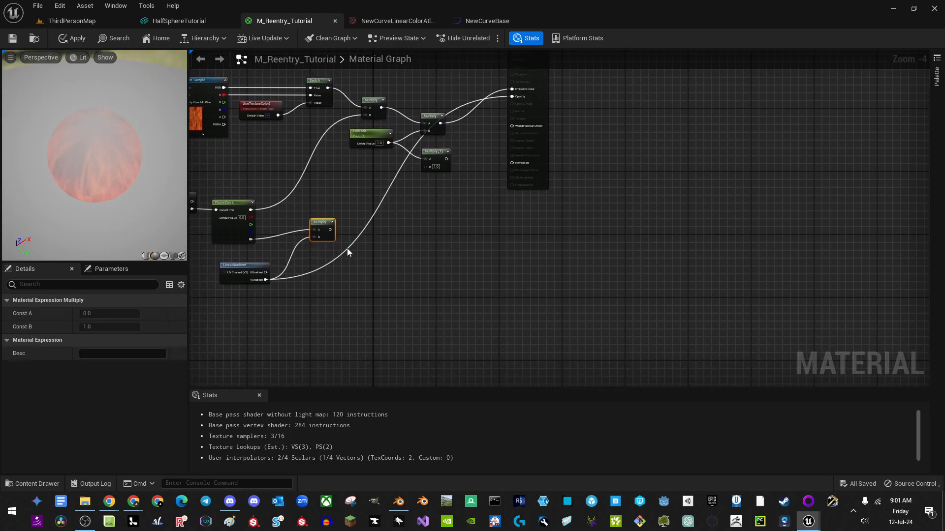
{"action": "scroll", "coordinate": [371, 246], "scroll_direction": "down", "scroll_amount": 2}
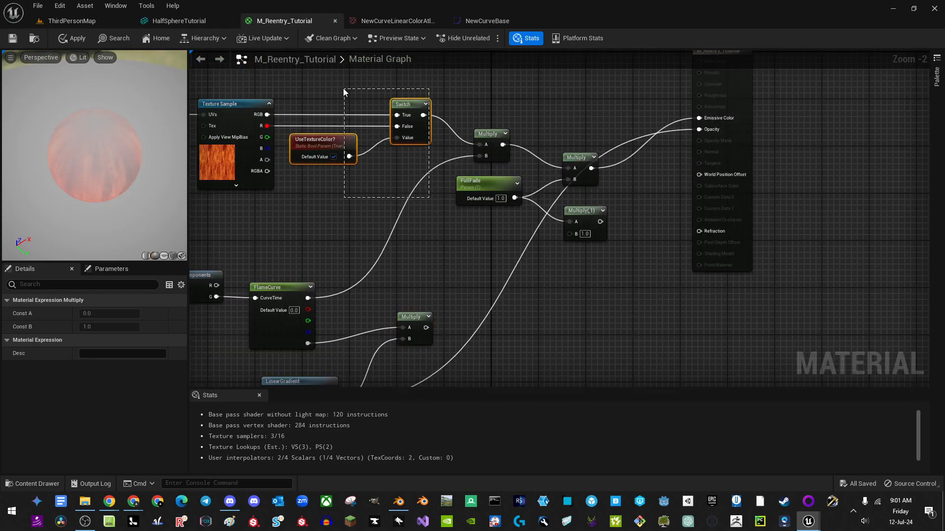
{"action": "left_click_drag", "start_coordinate": [344, 89], "coordinate": [342, 89]}
{"action": "key", "text": "ctrl+c"}
{"action": "right_click_drag", "start_coordinate": [527, 359], "coordinate": [467, 247]}
{"action": "key", "text": "ctrl+v"}
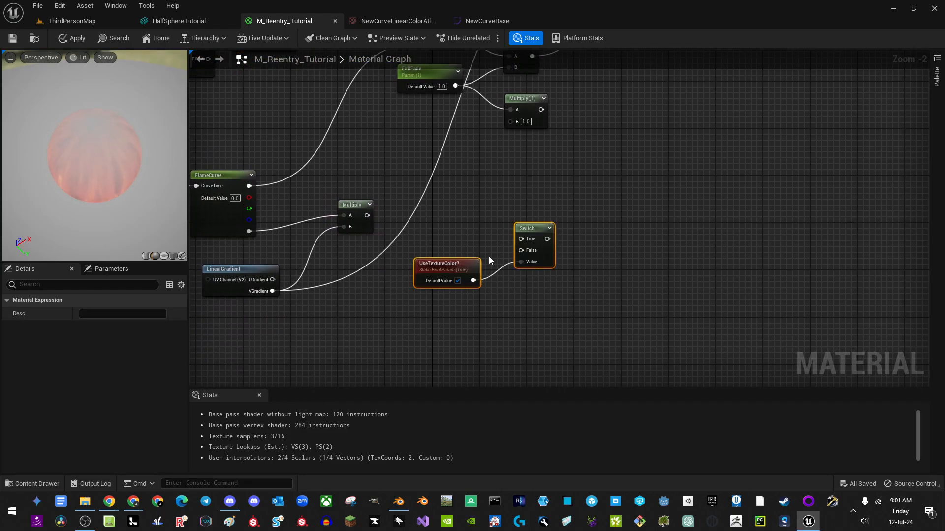
Step: Rename the copied parameter to UseLinearFalloff?
{"action": "left_click", "coordinate": [454, 270]}
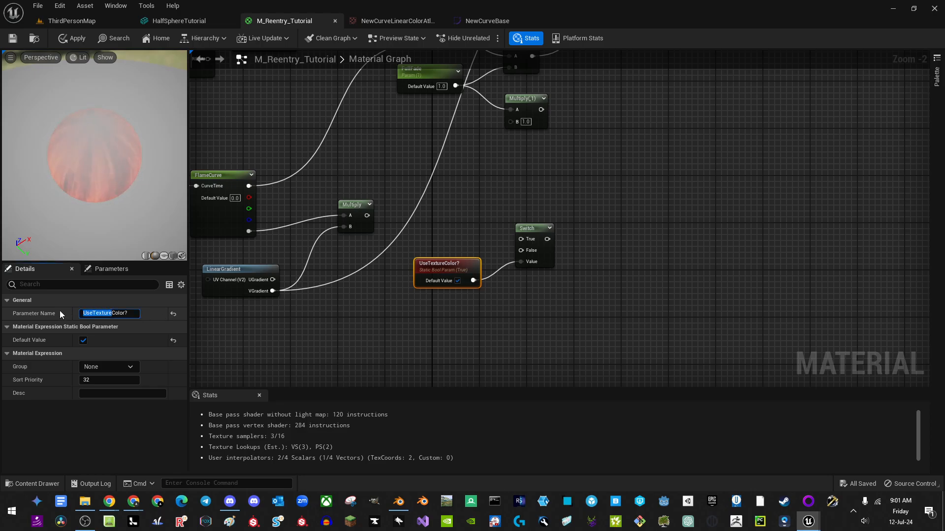
{"action": "type", "text": "UseL"}
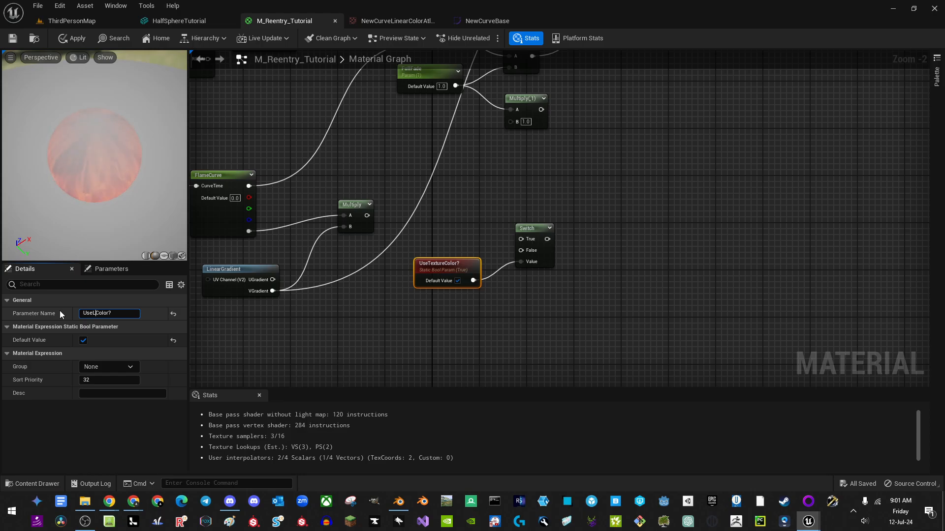
{"action": "type", "text": "inear"}
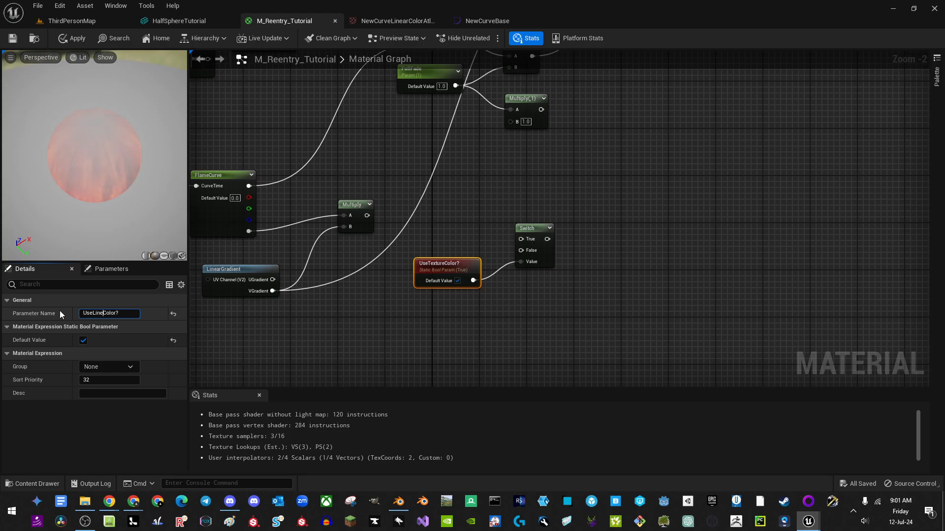
{"action": "type", "text": "Fa"}
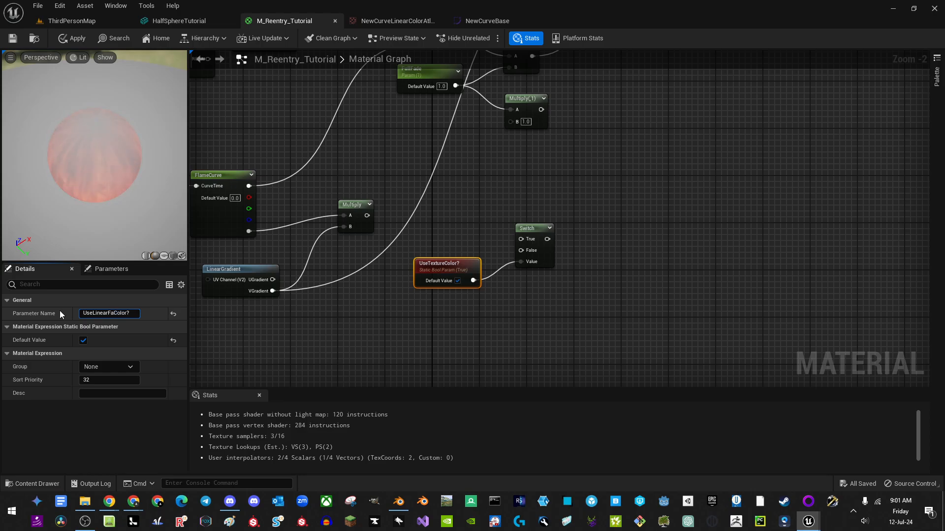
{"action": "type", "text": "lloff?"}
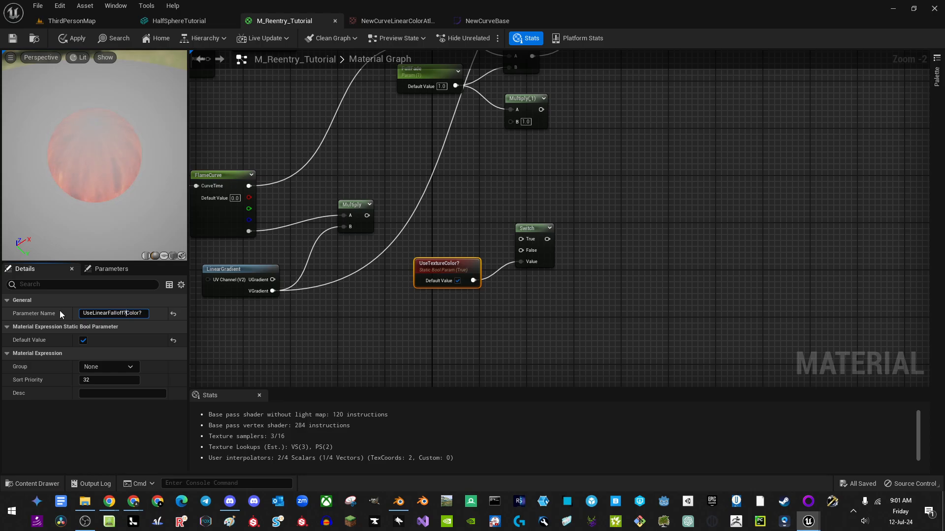
{"action": "key", "text": "Delete"}
{"action": "key", "text": "Delete"}
{"action": "key", "text": "Delete"}
{"action": "key", "text": "Delete"}
{"action": "key", "text": "Delete"}
{"action": "key", "text": "Delete"}
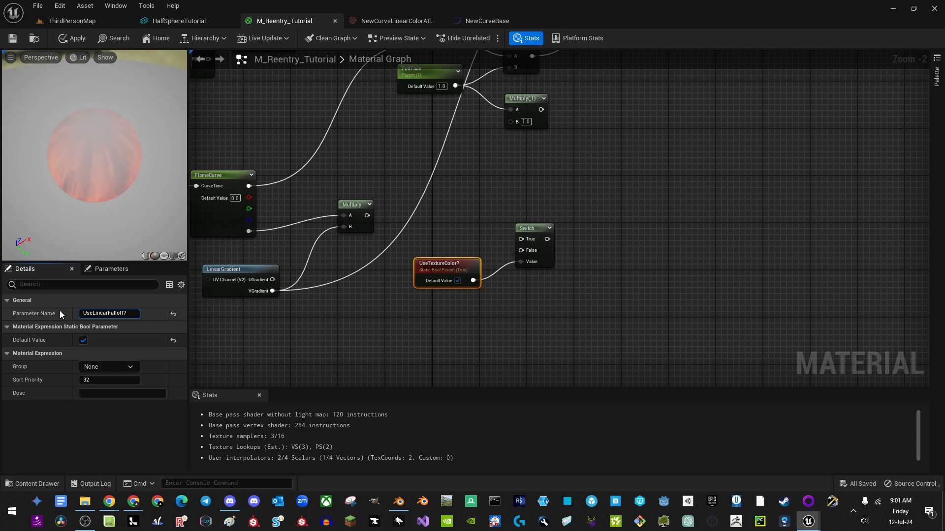
{"action": "key", "text": "Return"}
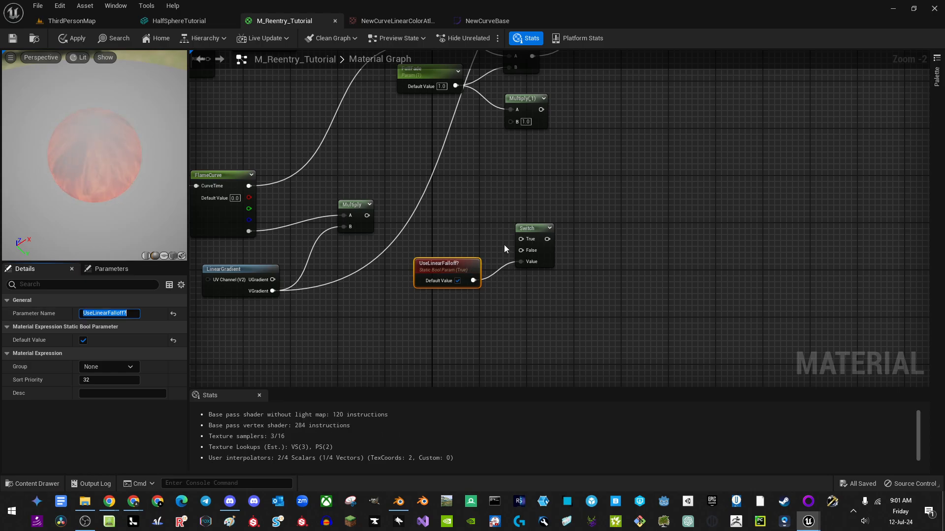
Step: Route the gradient Multiply (True) and raw FlameCurve (False) through the new Switch into Opacity's Multiply
{"action": "left_click_drag", "start_coordinate": [523, 241], "coordinate": [365, 219]}
{"action": "left_click_drag", "start_coordinate": [248, 231], "coordinate": [478, 204]}
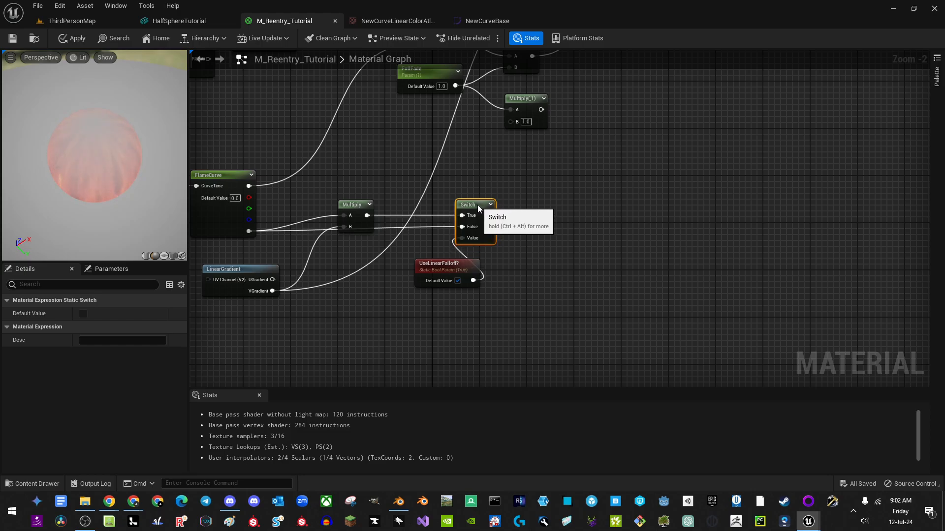
{"action": "left_click_drag", "start_coordinate": [453, 271], "coordinate": [365, 259]}
{"action": "right_click_drag", "start_coordinate": [485, 209], "coordinate": [468, 301]}
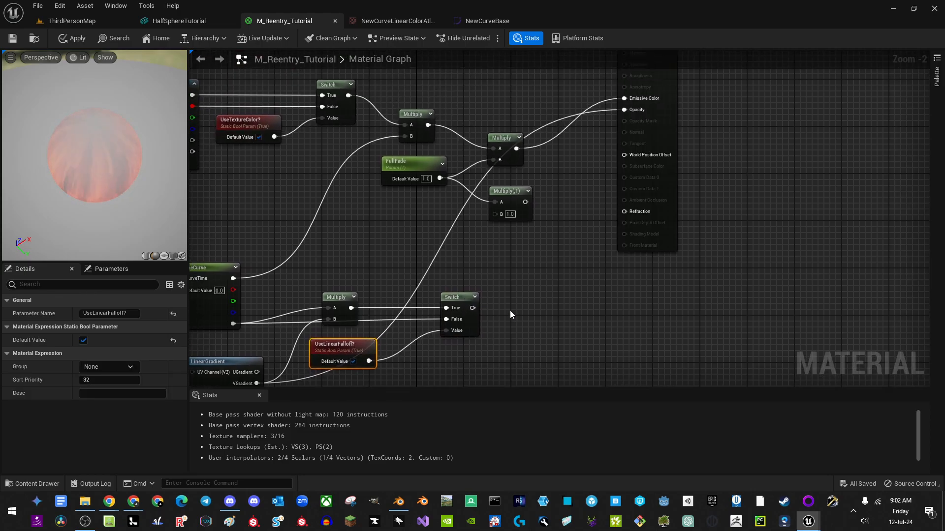
{"action": "left_click_drag", "start_coordinate": [472, 308], "coordinate": [542, 213]}
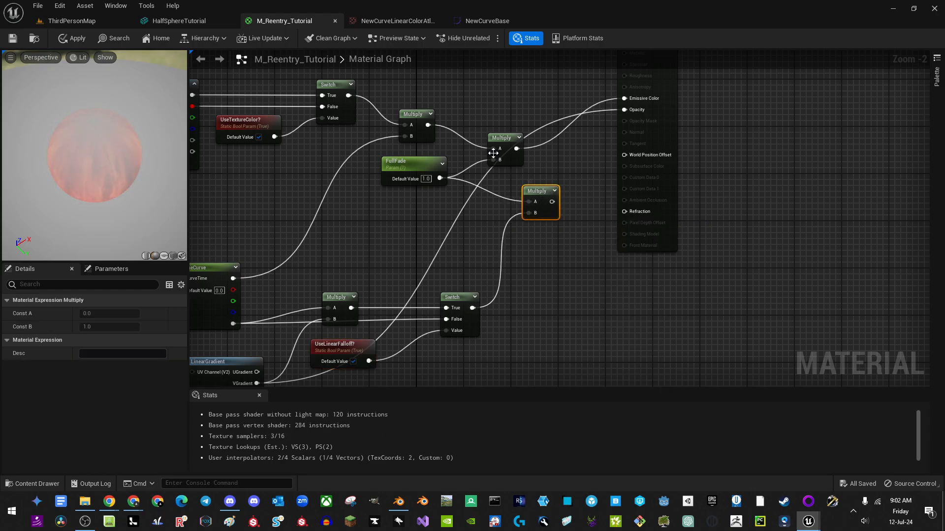
{"action": "left_click_drag", "start_coordinate": [493, 153], "coordinate": [516, 153]}
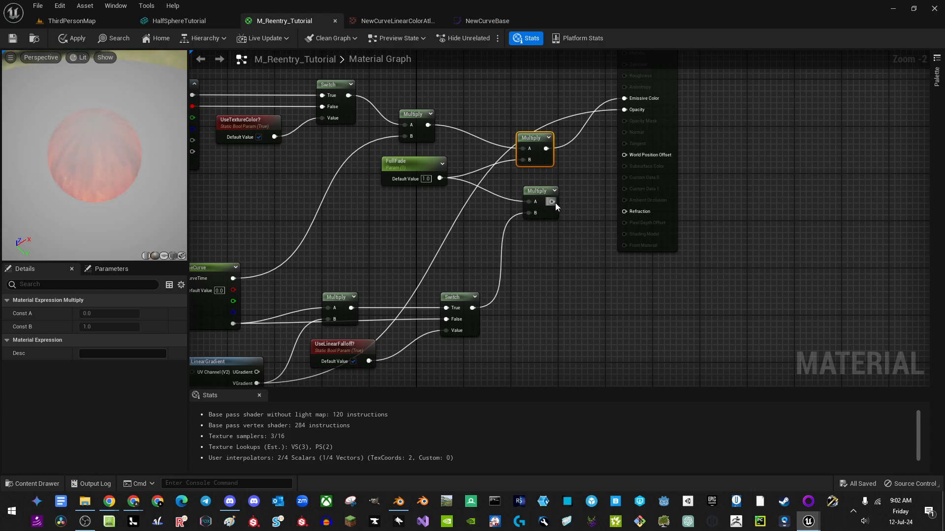
{"action": "left_click_drag", "start_coordinate": [552, 202], "coordinate": [625, 110]}
{"action": "left_click_drag", "start_coordinate": [676, 127], "coordinate": [685, 181]}
Step: Connect the top Multiply straight to Emissive Color and delete the redundant Multiply node
{"action": "left_click_drag", "start_coordinate": [124, 172], "coordinate": [123, 130]}
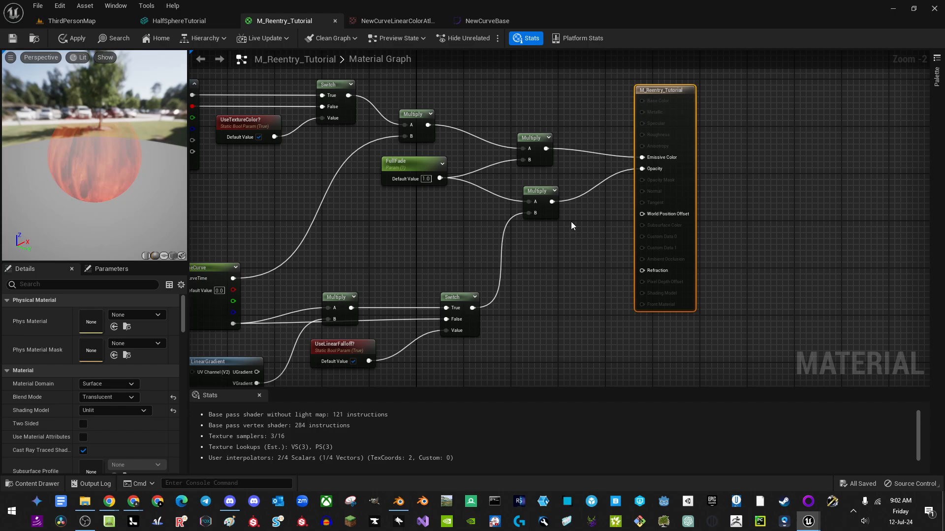
{"action": "left_click_drag", "start_coordinate": [402, 165], "coordinate": [430, 189]}
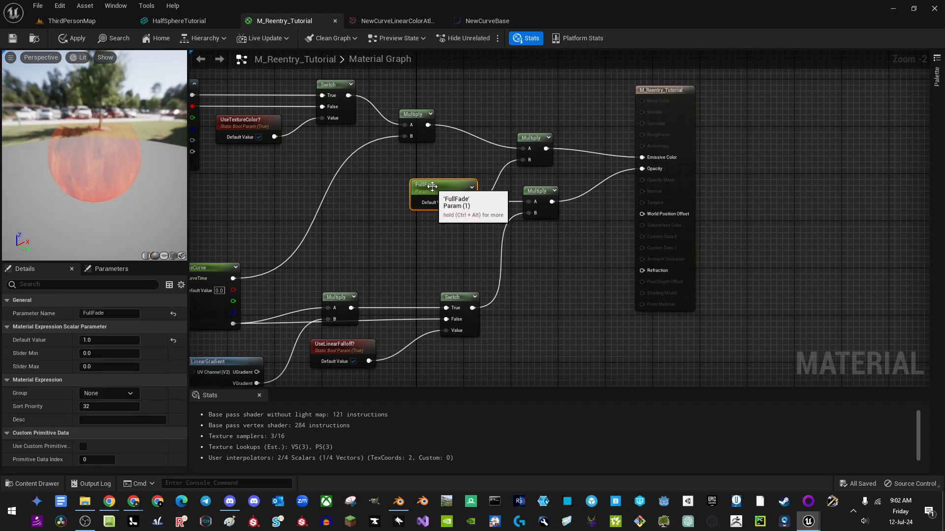
{"action": "left_click_drag", "start_coordinate": [426, 127], "coordinate": [642, 157]}
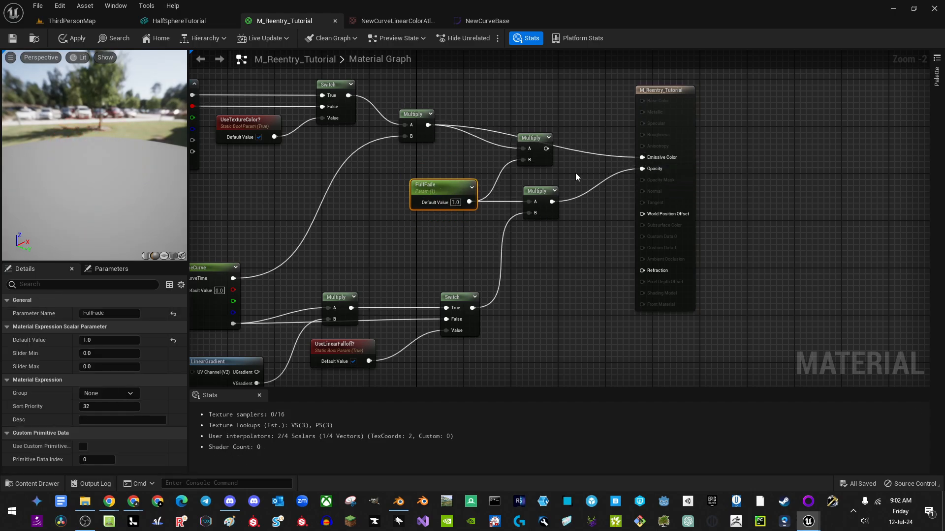
{"action": "left_click", "coordinate": [555, 162]}
{"action": "key", "text": "Delete"}
Step: Rearrange the FullFade, Switch group and material output nodes into a tidy layout
{"action": "right_click_drag", "start_coordinate": [541, 288], "coordinate": [593, 274]}
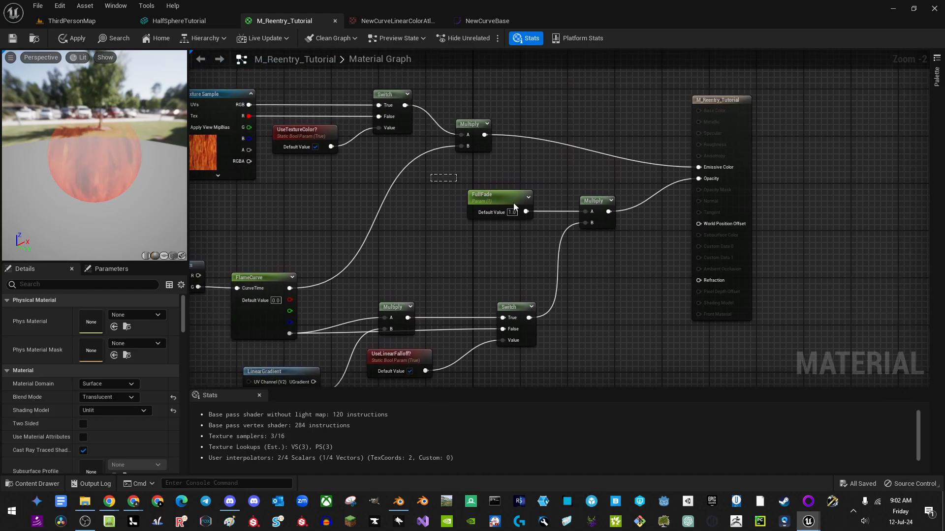
{"action": "left_click_drag", "start_coordinate": [515, 206], "coordinate": [591, 213]}
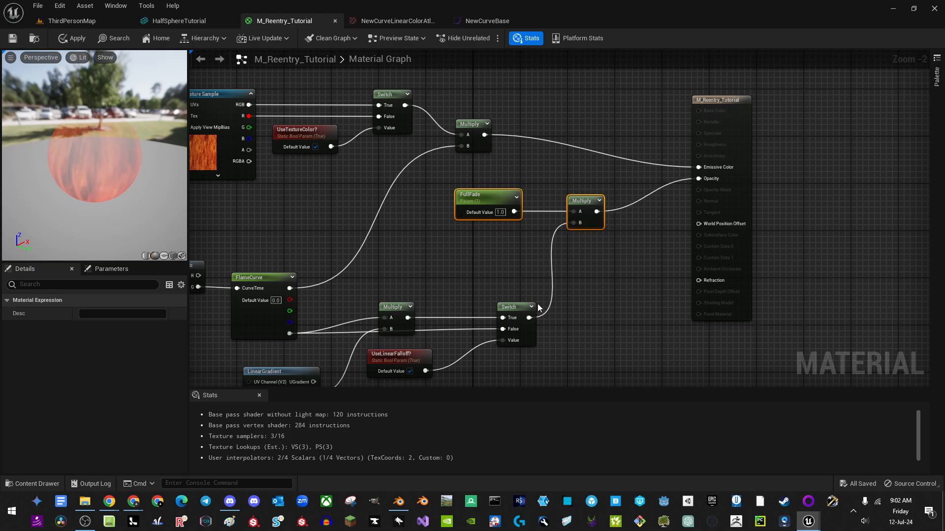
{"action": "right_click_drag", "start_coordinate": [538, 307], "coordinate": [558, 260]}
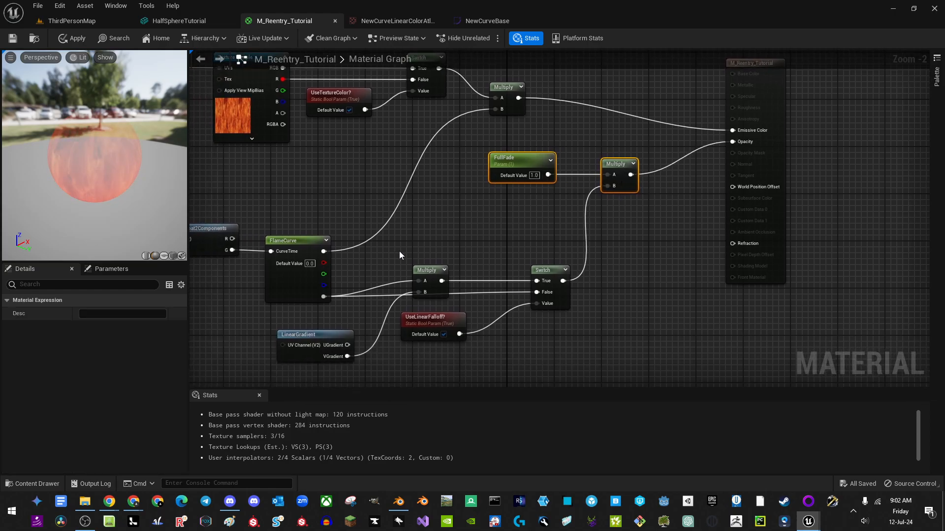
{"action": "left_click_drag", "start_coordinate": [400, 251], "coordinate": [576, 340]}
{"action": "left_click_drag", "start_coordinate": [554, 295], "coordinate": [548, 279]}
{"action": "right_click_drag", "start_coordinate": [665, 131], "coordinate": [660, 155]}
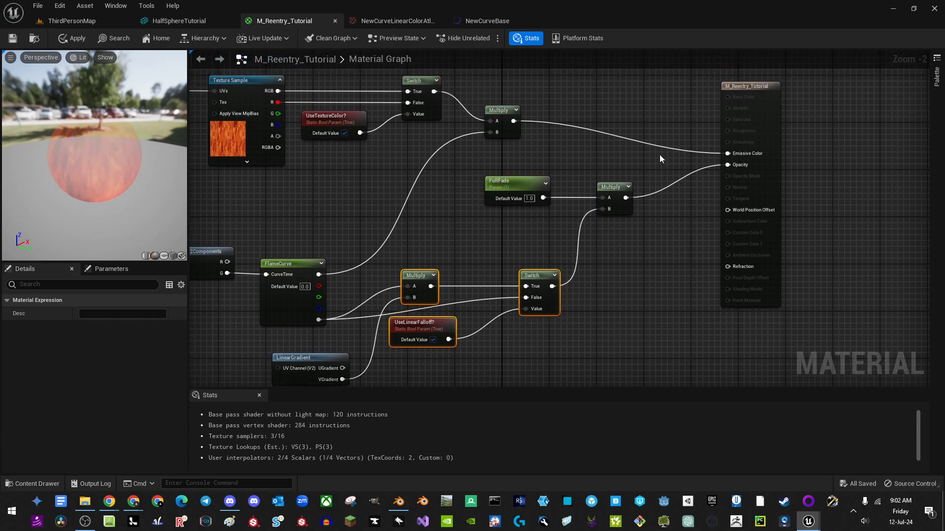
{"action": "left_click_drag", "start_coordinate": [754, 158], "coordinate": [719, 166]}
Step: Check the half-spheres in ThirdPersonMap, then return to the material and nudge the Switch left
{"action": "left_click_drag", "start_coordinate": [67, 17], "coordinate": [64, 18]}
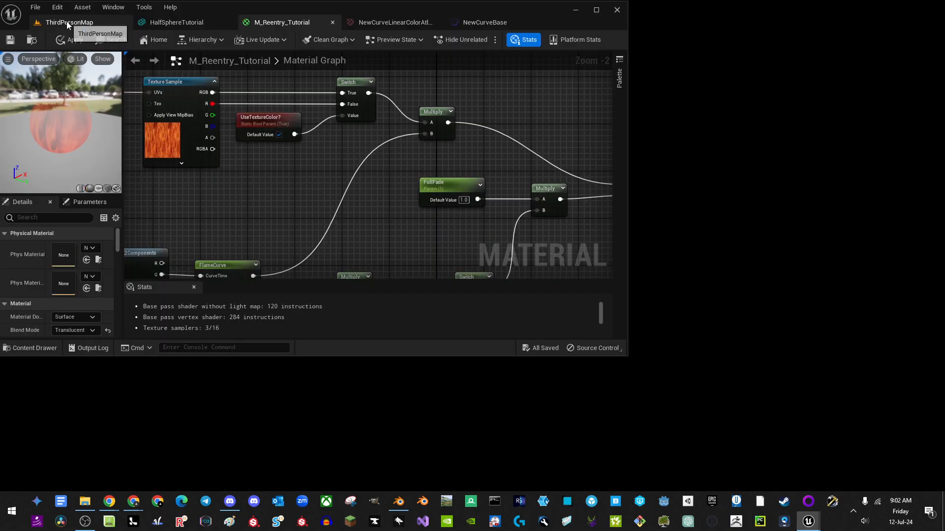
{"action": "left_click", "coordinate": [66, 21]}
{"action": "left_click", "coordinate": [595, 9]}
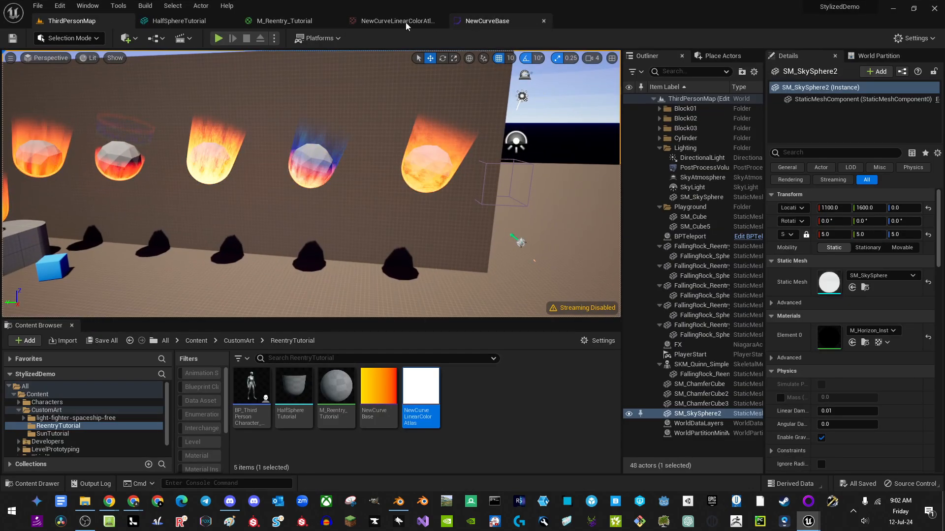
{"action": "left_click", "coordinate": [291, 20]}
{"action": "right_click_drag", "start_coordinate": [574, 196], "coordinate": [563, 189]}
{"action": "right_click_drag", "start_coordinate": [652, 242], "coordinate": [524, 296]}
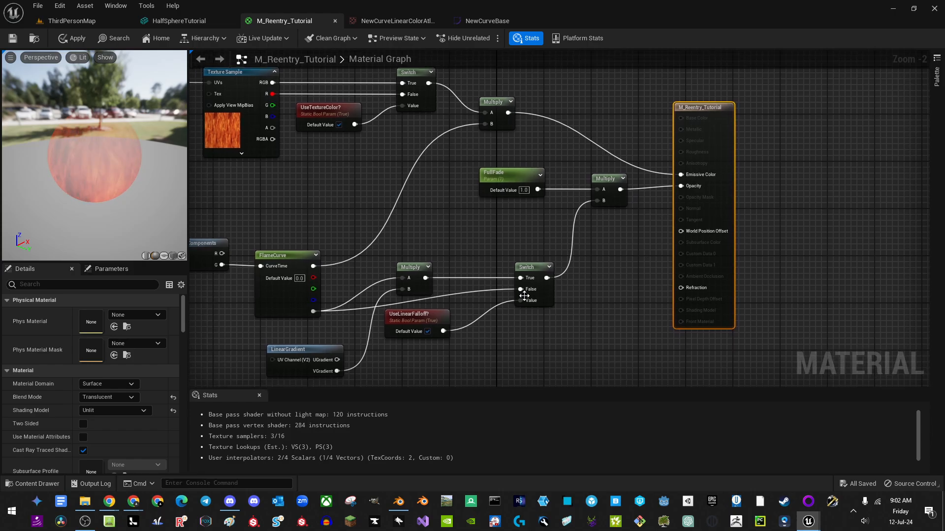
{"action": "left_click_drag", "start_coordinate": [547, 296], "coordinate": [545, 300]}
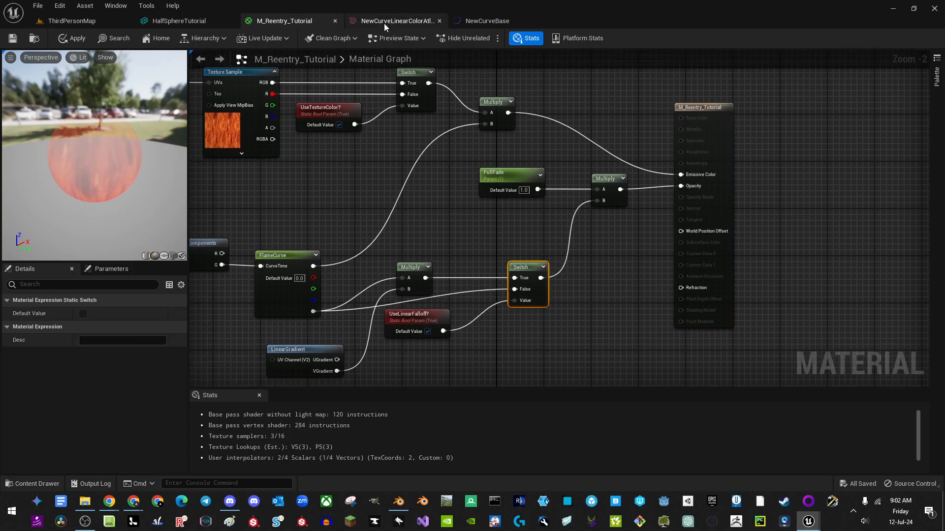
Step: Raise the red NewCurveBase gradient stop's intensity to 16
{"action": "left_click", "coordinate": [488, 21]}
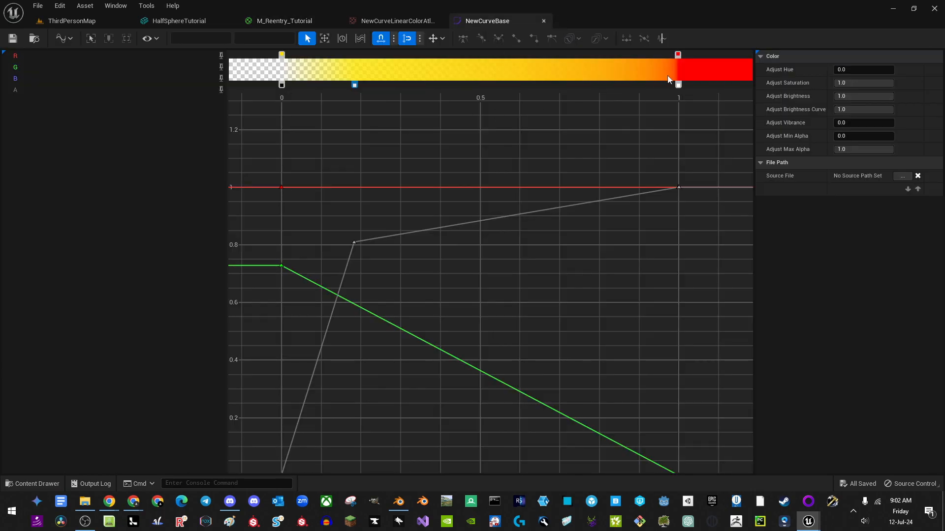
{"action": "double_click", "coordinate": [677, 54]}
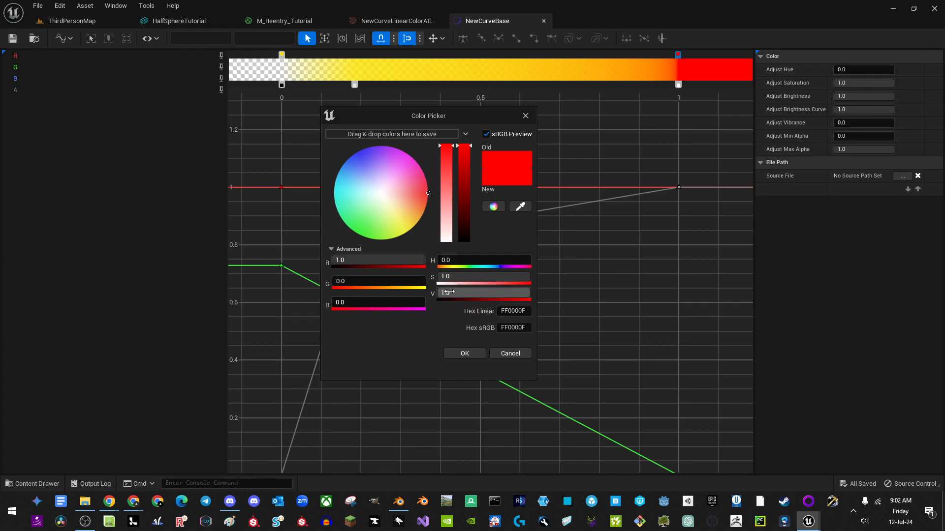
{"action": "type", "text": "16"}
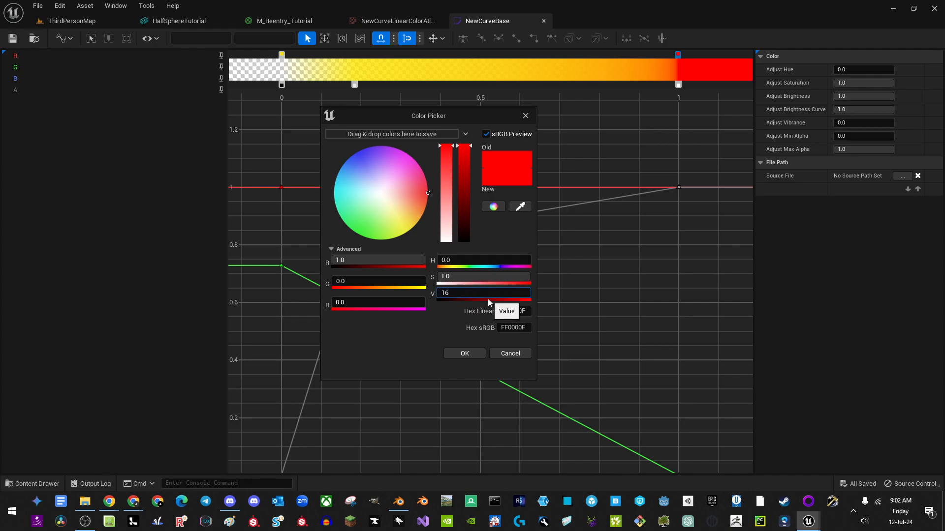
{"action": "key", "text": "Return"}
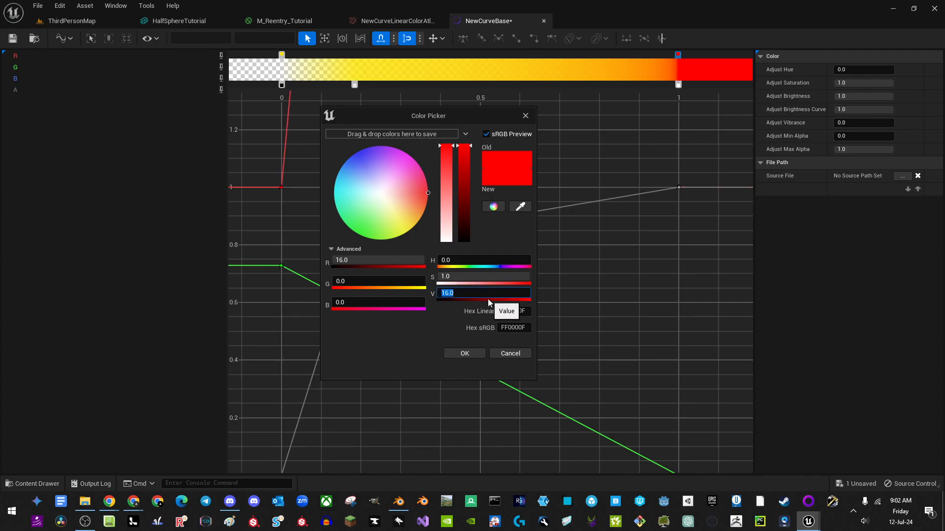
{"action": "left_click", "coordinate": [467, 354]}
Step: Raise the yellow gradient stop's intensity to 32
{"action": "double_click", "coordinate": [283, 55]}
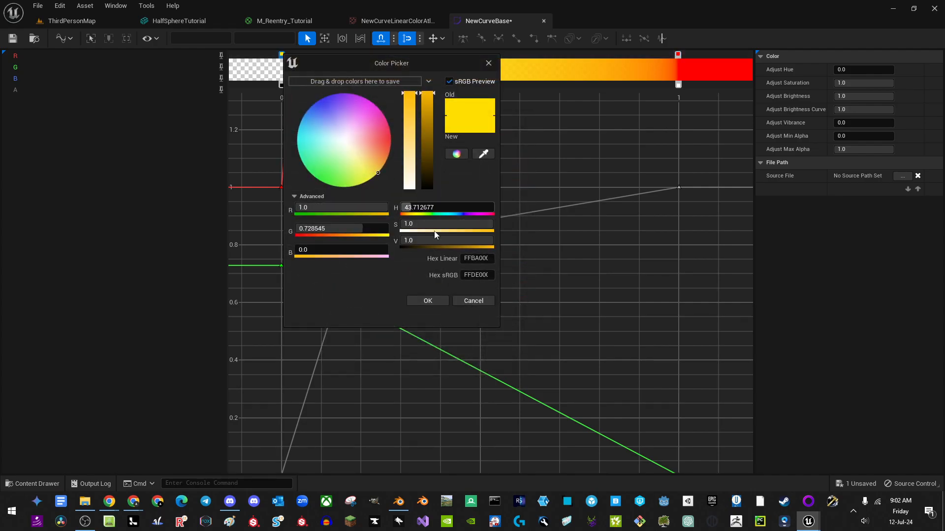
{"action": "left_click", "coordinate": [433, 246]}
{"action": "type", "text": "32"}
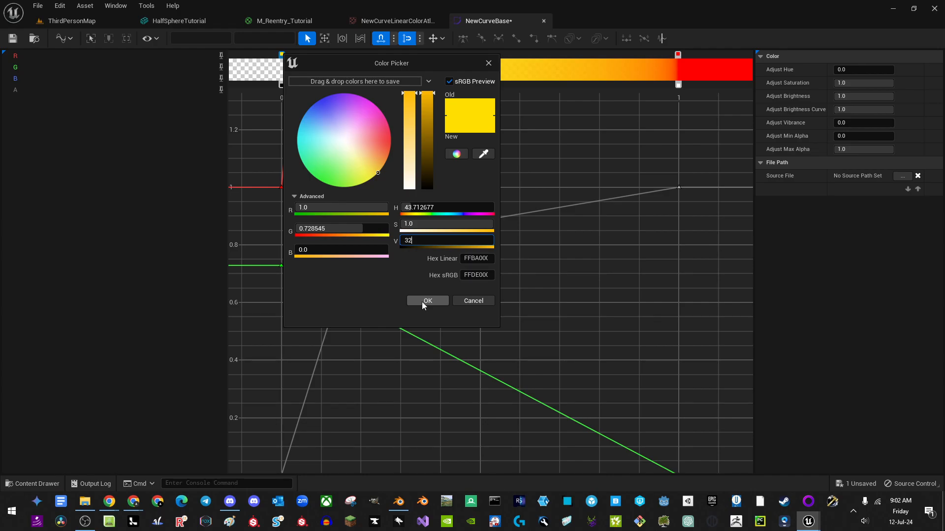
{"action": "key", "text": "Return"}
{"action": "left_click", "coordinate": [427, 304]}
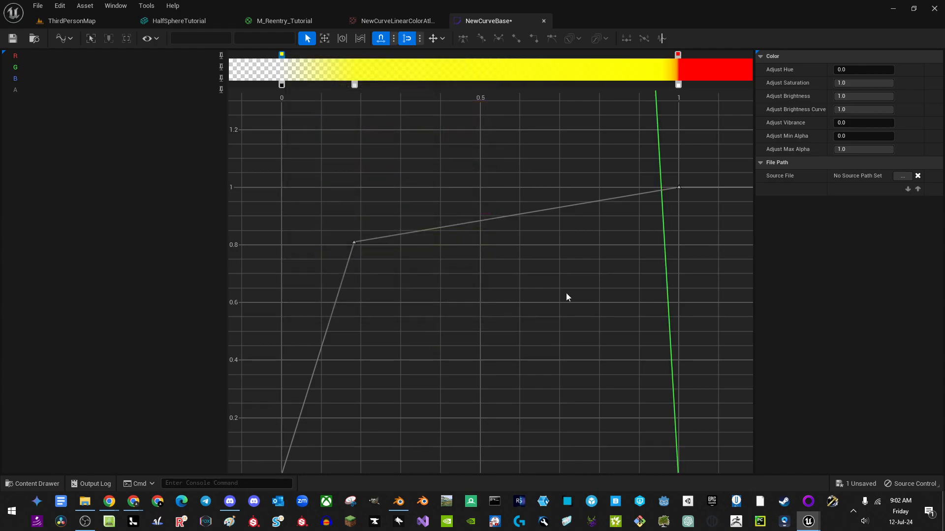
{"action": "scroll", "coordinate": [566, 293], "scroll_direction": "down", "scroll_amount": 2}
{"action": "scroll", "coordinate": [502, 240], "scroll_direction": "down", "scroll_amount": 2}
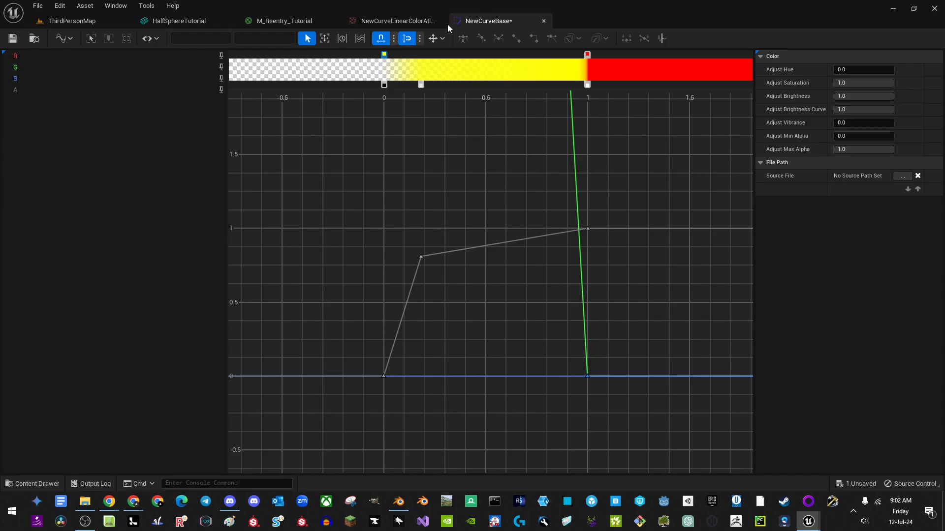
{"action": "left_click", "coordinate": [284, 20]}
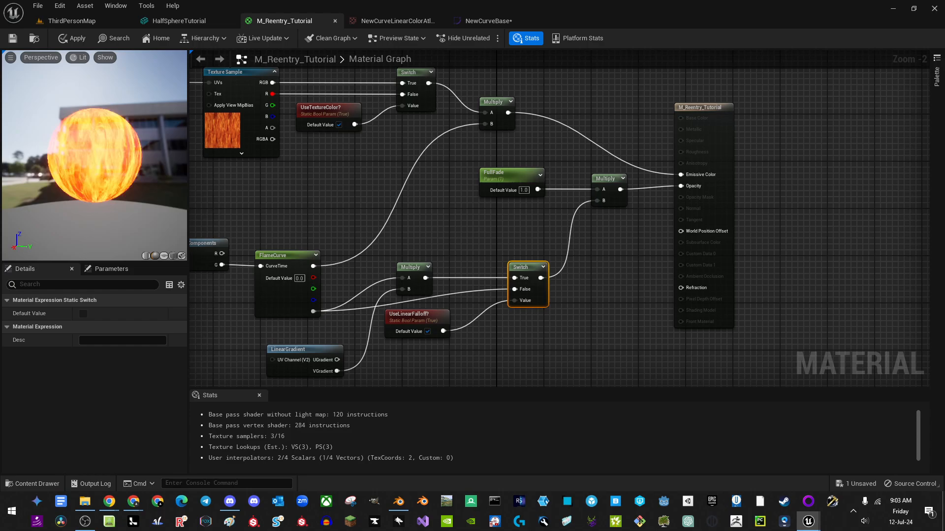
Step: Orbit the preview and pan the graph to review the brightened flame material
{"action": "left_click_drag", "start_coordinate": [118, 197], "coordinate": [181, 223]}
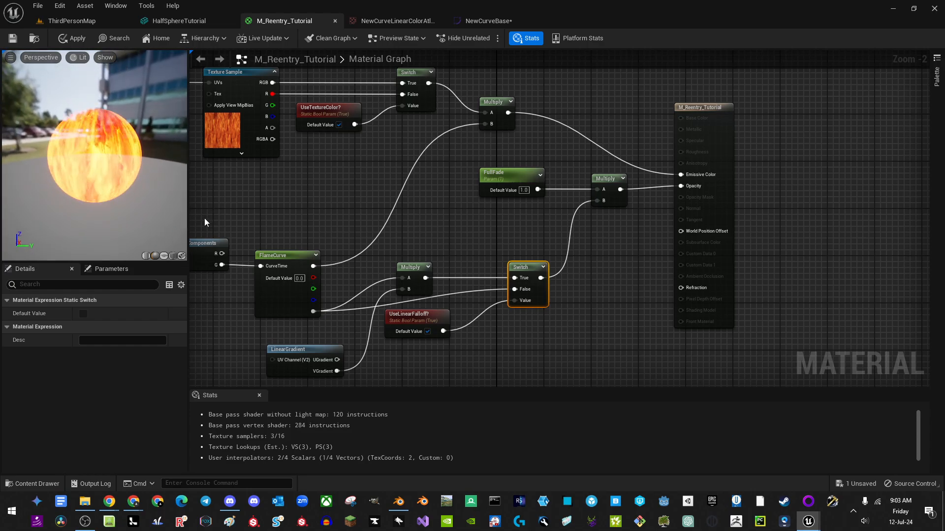
{"action": "mouse_move", "coordinate": [273, 177]}
{"action": "right_mouse_down"}
{"action": "mouse_move", "coordinate": [321, 177]}
{"action": "mouse_move", "coordinate": [373, 160]}
{"action": "mouse_move", "coordinate": [344, 142]}
{"action": "mouse_move", "coordinate": [277, 164]}
{"action": "right_mouse_up"}
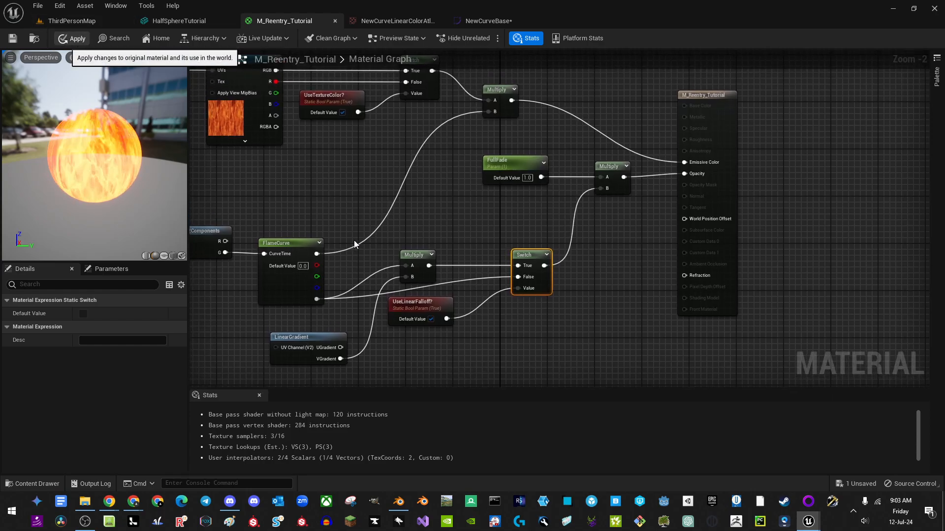
{"action": "right_click_drag", "start_coordinate": [424, 160], "coordinate": [424, 174]}
Step: Place HalfSphereTutorial in ThirdPersonMap, raised off the floor and moved along X to 1060, 110, 320
{"action": "left_click", "coordinate": [71, 21]}
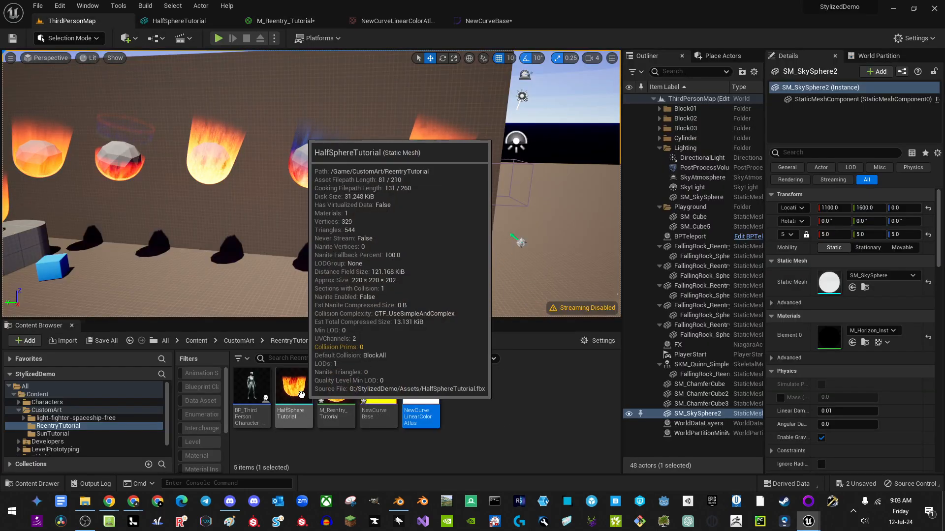
{"action": "left_click", "coordinate": [301, 419]}
{"action": "left_click_drag", "start_coordinate": [301, 419], "coordinate": [512, 290]}
{"action": "key", "text": "f"}
{"action": "right_click_drag", "start_coordinate": [455, 283], "coordinate": [420, 268]}
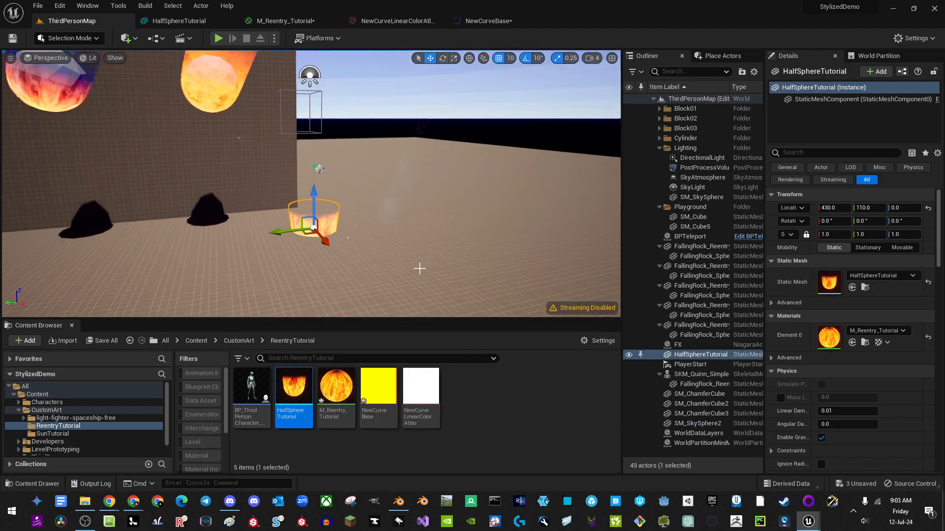
{"action": "left_click_drag", "start_coordinate": [317, 186], "coordinate": [326, 124]}
{"action": "left_click_drag", "start_coordinate": [325, 158], "coordinate": [428, 263]}
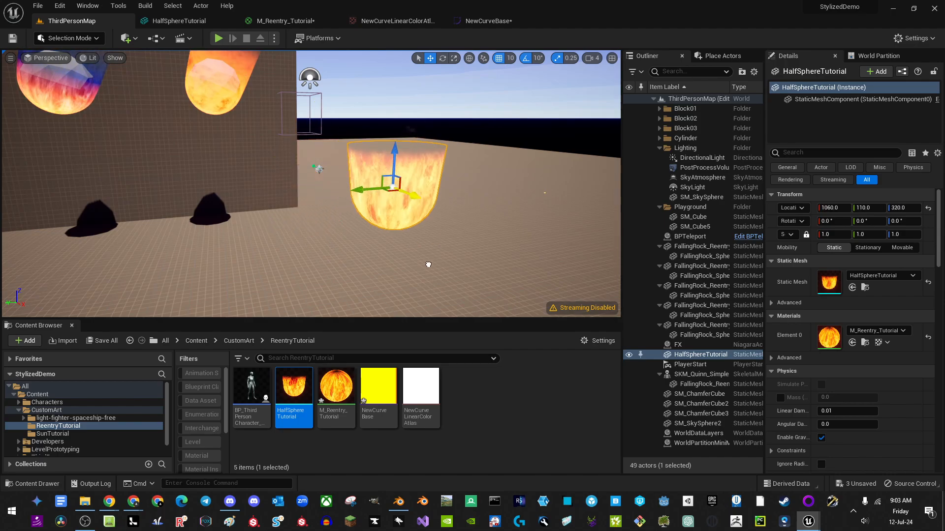
{"action": "left_click", "coordinate": [509, 424]}
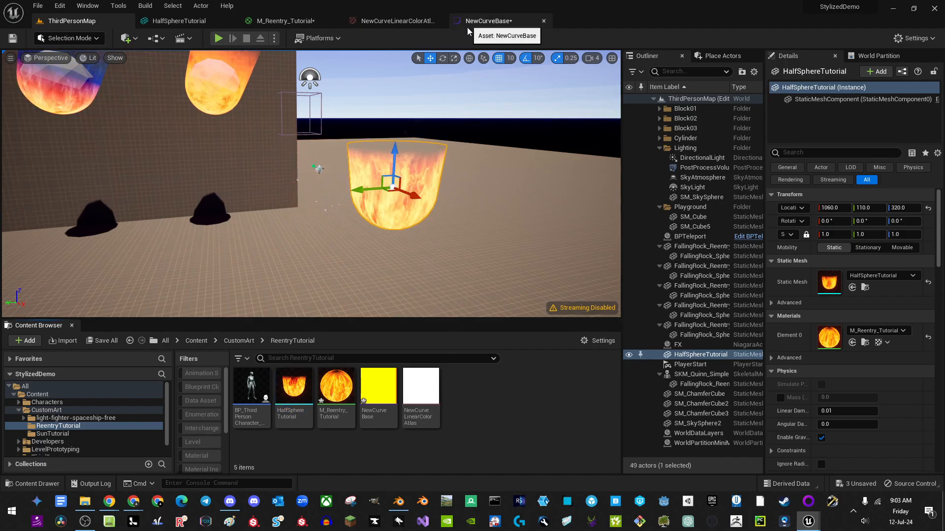
Step: Create M_Reentry_Tutorial_Inst from M_Reentry_Tutorial and assign it to the half-sphere's Element 0
{"action": "mouse_move", "coordinate": [302, 401]}
{"action": "left_click", "coordinate": [336, 387]}
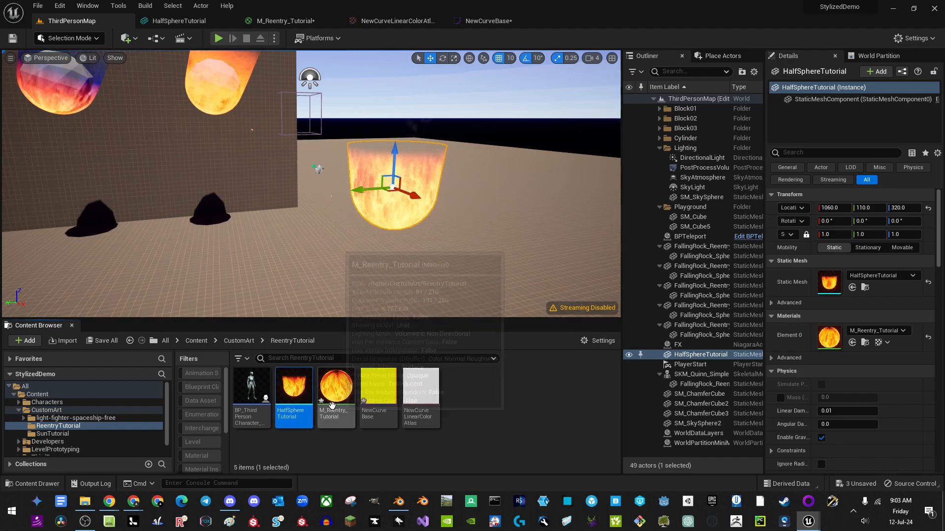
{"action": "right_click", "coordinate": [338, 389]}
{"action": "left_click", "coordinate": [367, 163]}
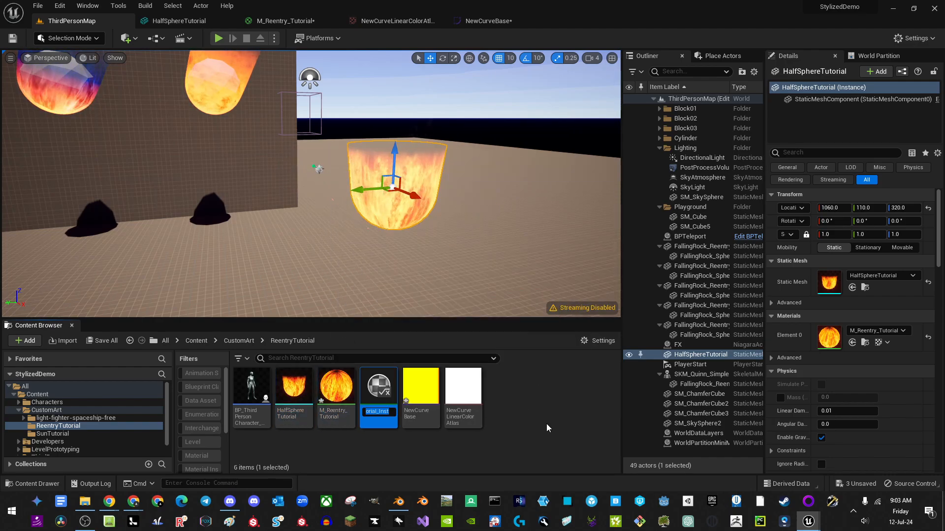
{"action": "key", "text": "Return"}
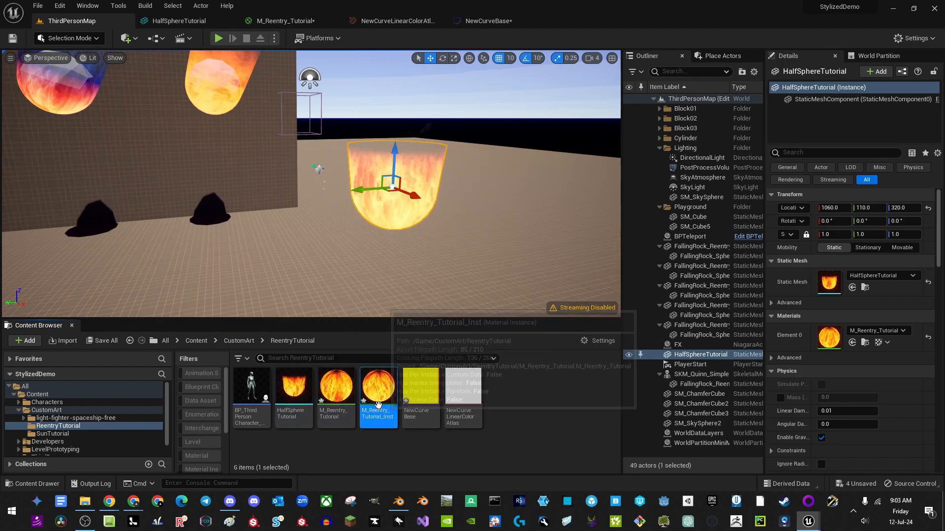
{"action": "left_click", "coordinate": [853, 343]}
Step: Open the material instance in its own window, sized along the screen's right edge
{"action": "double_click", "coordinate": [386, 402]}
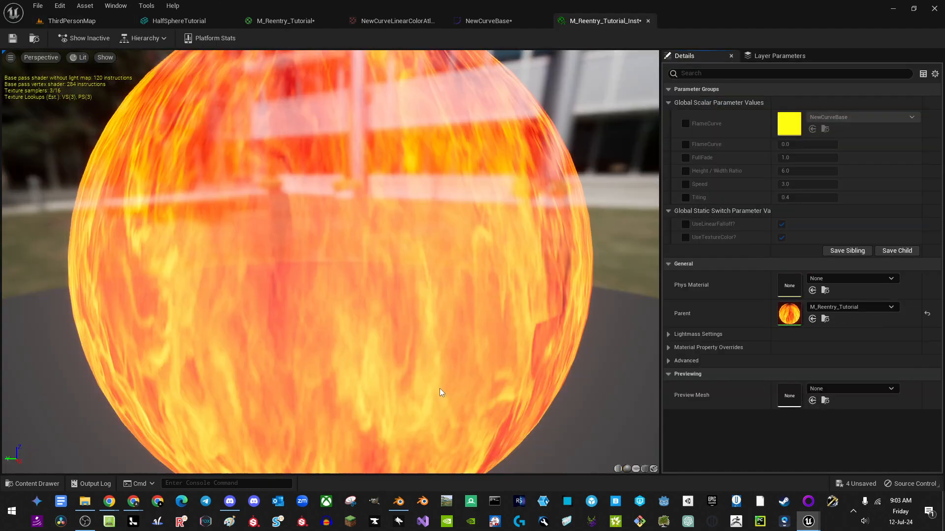
{"action": "left_click_drag", "start_coordinate": [605, 21], "coordinate": [534, 128]}
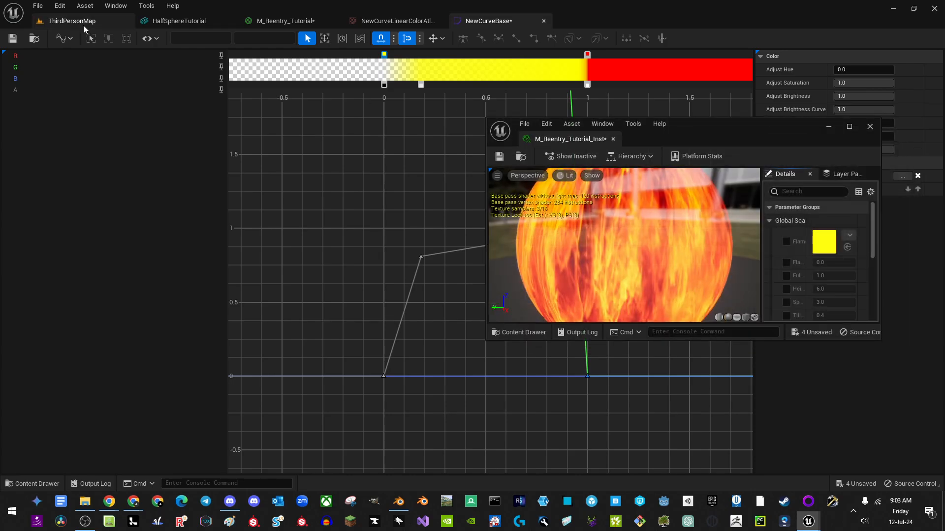
{"action": "left_click", "coordinate": [72, 21]}
{"action": "left_click_drag", "start_coordinate": [701, 123], "coordinate": [701, 11]}
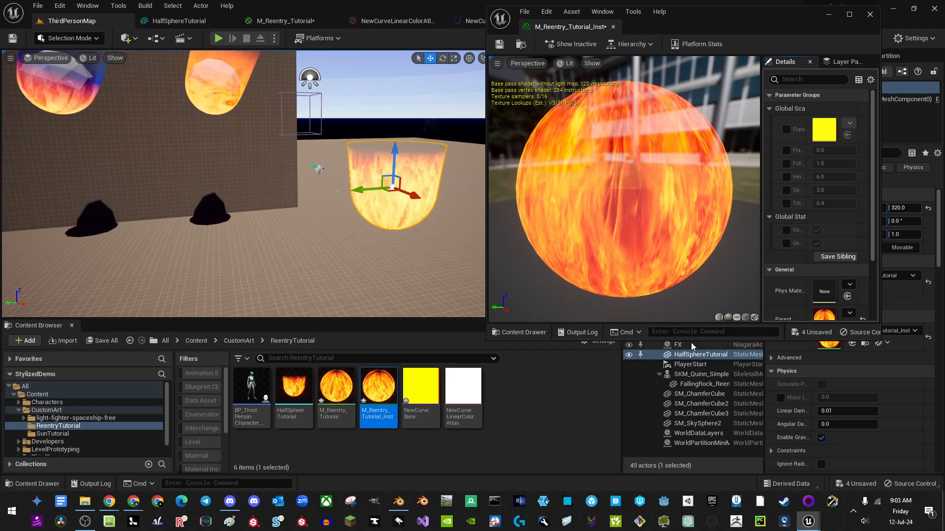
{"action": "left_click_drag", "start_coordinate": [681, 492], "coordinate": [681, 471]}
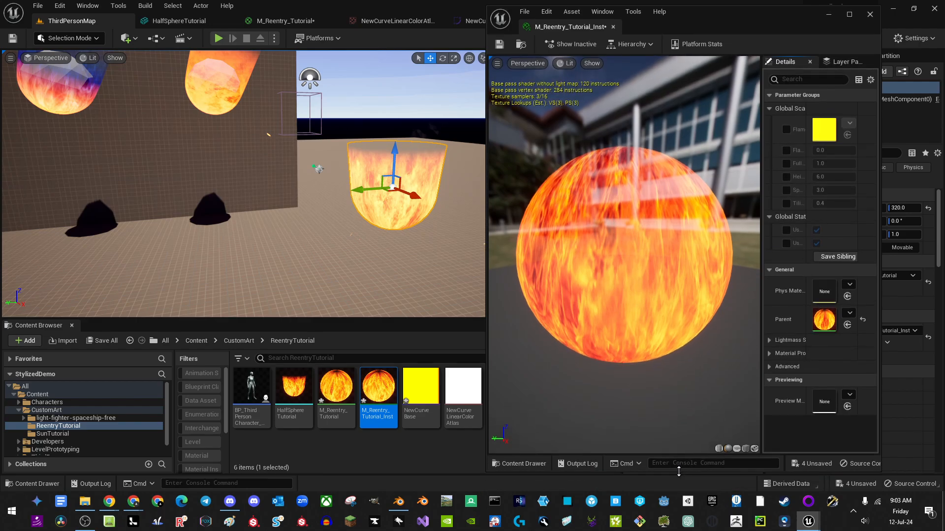
{"action": "left_click_drag", "start_coordinate": [880, 221], "coordinate": [942, 223]}
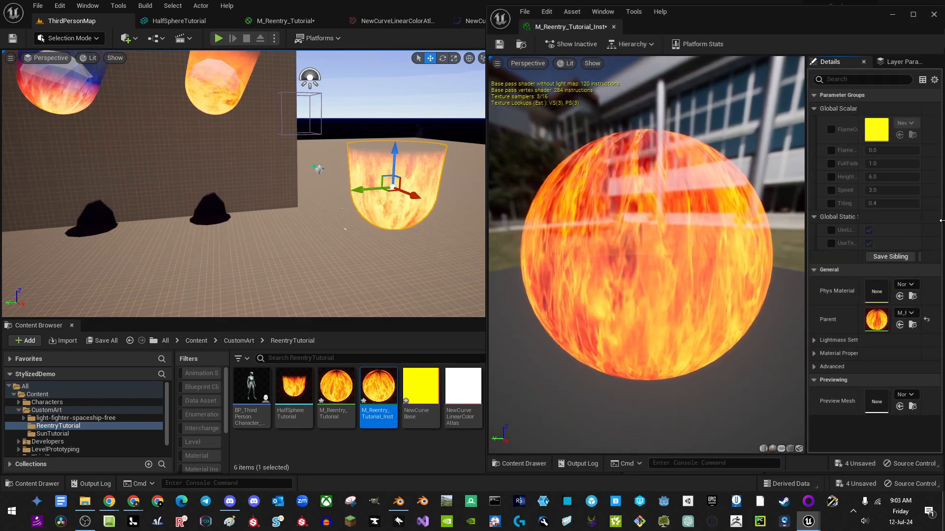
Step: Override UseLinearFalloff? to on and UseTextureColor? to off, turning the half-sphere's flames yellow
{"action": "left_click", "coordinate": [831, 231]}
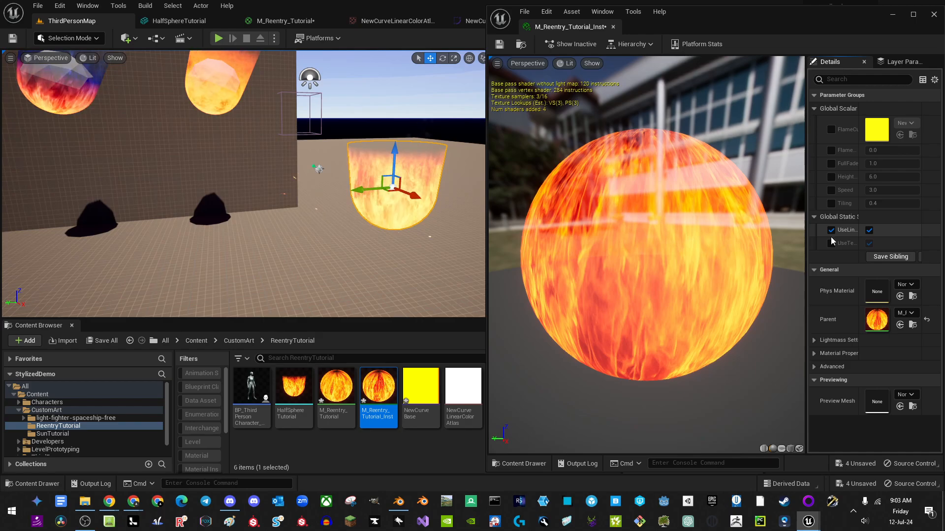
{"action": "left_click", "coordinate": [831, 244]}
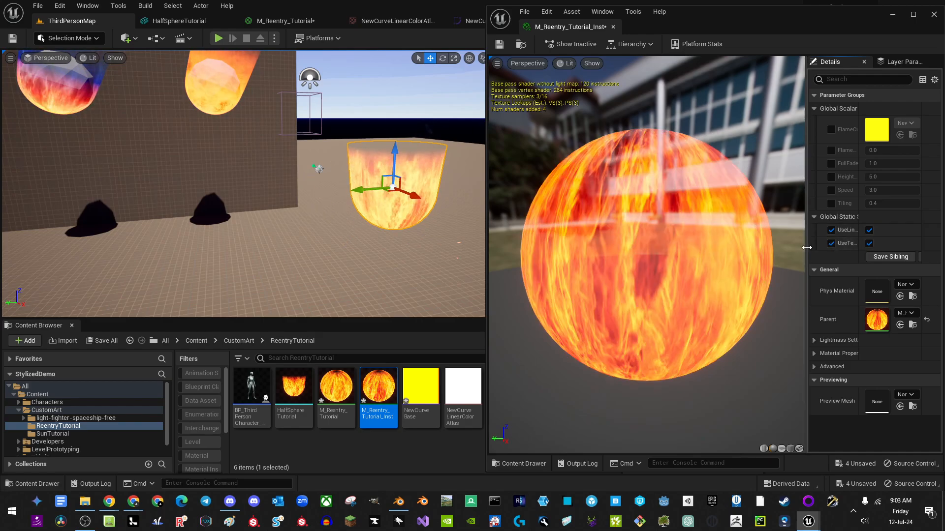
{"action": "left_click_drag", "start_coordinate": [806, 249], "coordinate": [720, 248]}
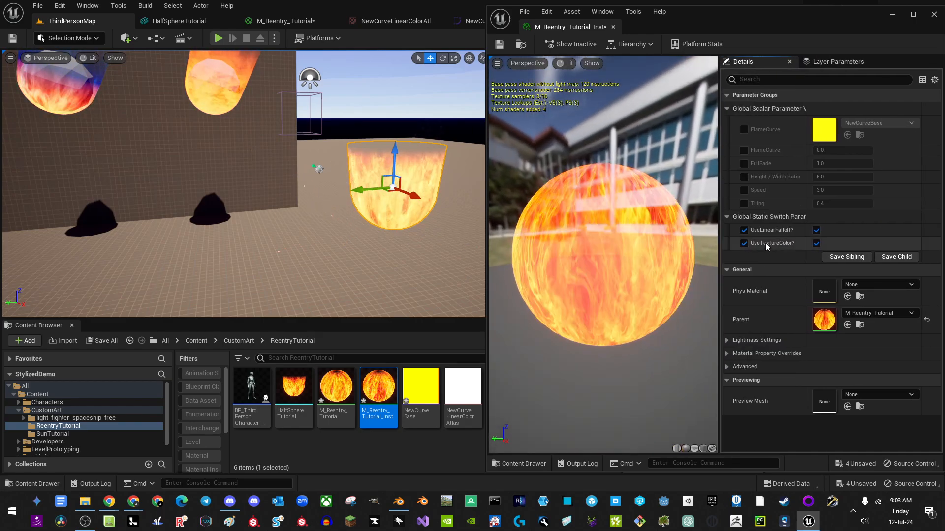
{"action": "left_click", "coordinate": [816, 230]}
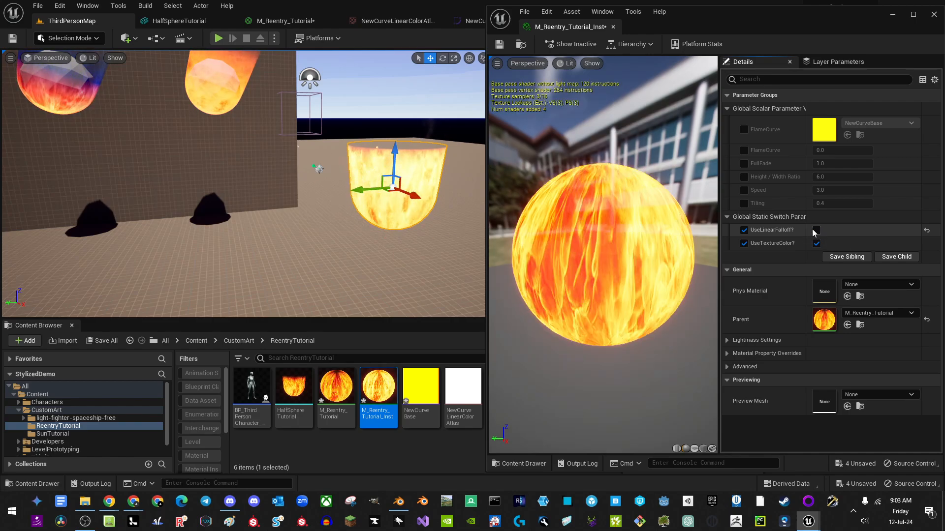
{"action": "scroll", "coordinate": [435, 145], "scroll_direction": "up", "scroll_amount": 4}
{"action": "key", "text": "f"}
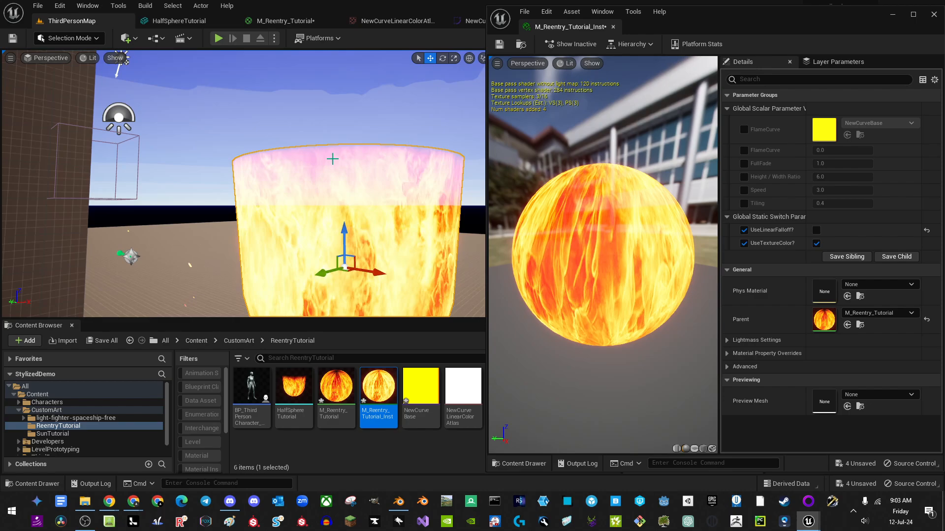
{"action": "left_click", "coordinate": [816, 230]}
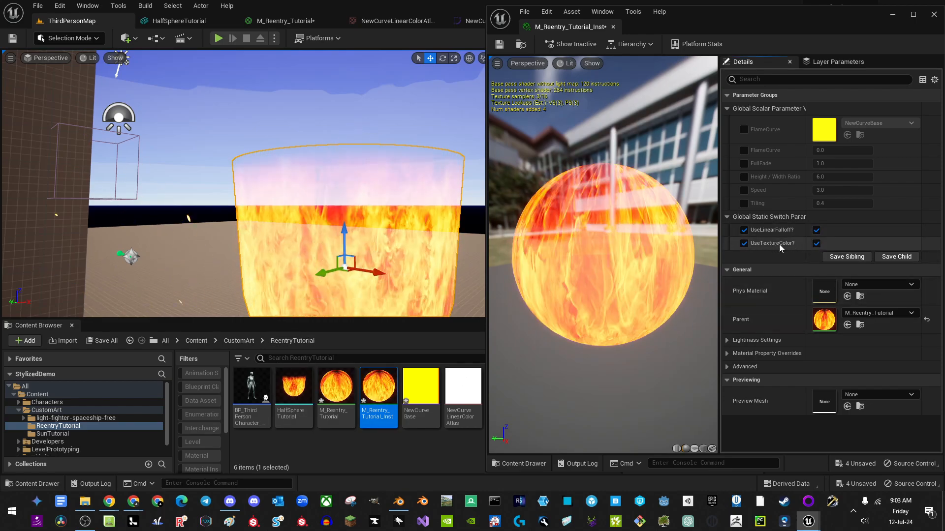
{"action": "left_click", "coordinate": [816, 243]}
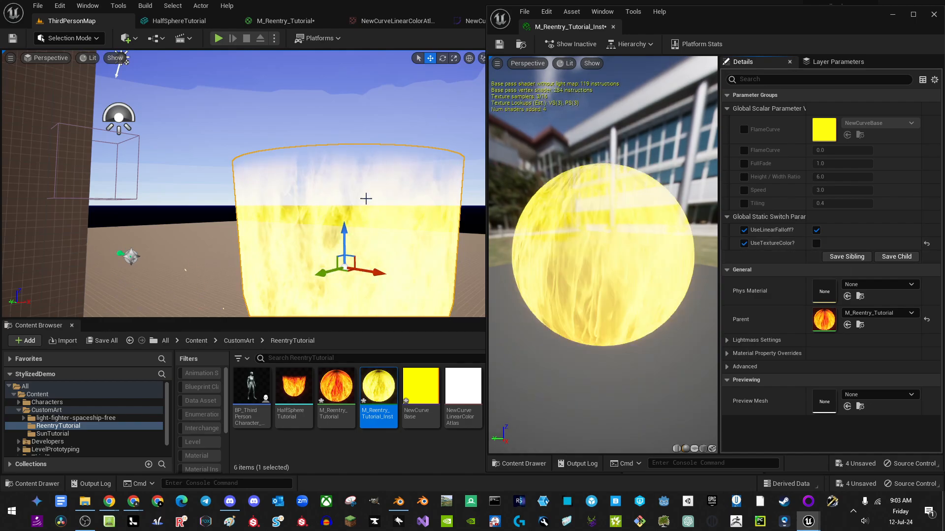
{"action": "right_click_drag", "start_coordinate": [365, 198], "coordinate": [300, 211]}
Step: Detach the NewCurveBase curve into its own window and frame the gradient near the red key
{"action": "key", "text": "s"}
{"action": "key", "text": "w"}
{"action": "key", "text": "d"}
{"action": "key", "text": "s"}
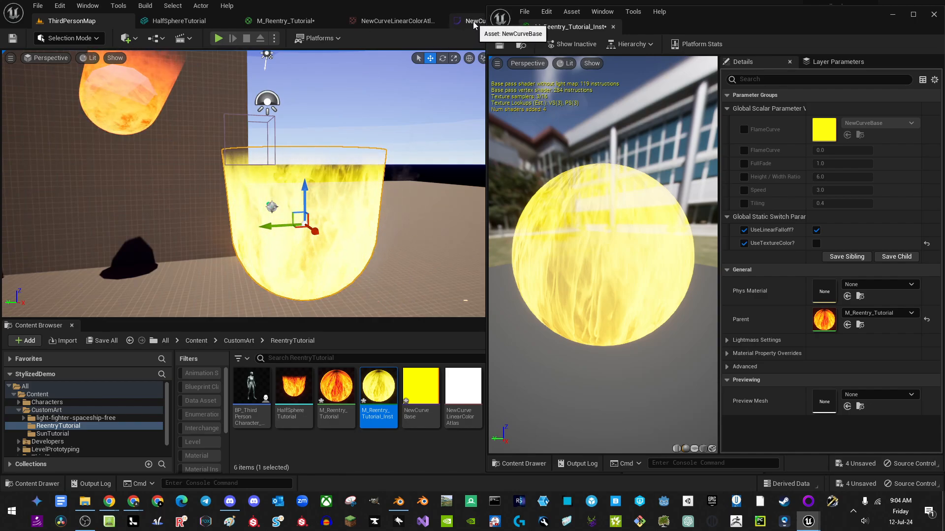
{"action": "left_click_drag", "start_coordinate": [473, 22], "coordinate": [614, 28]}
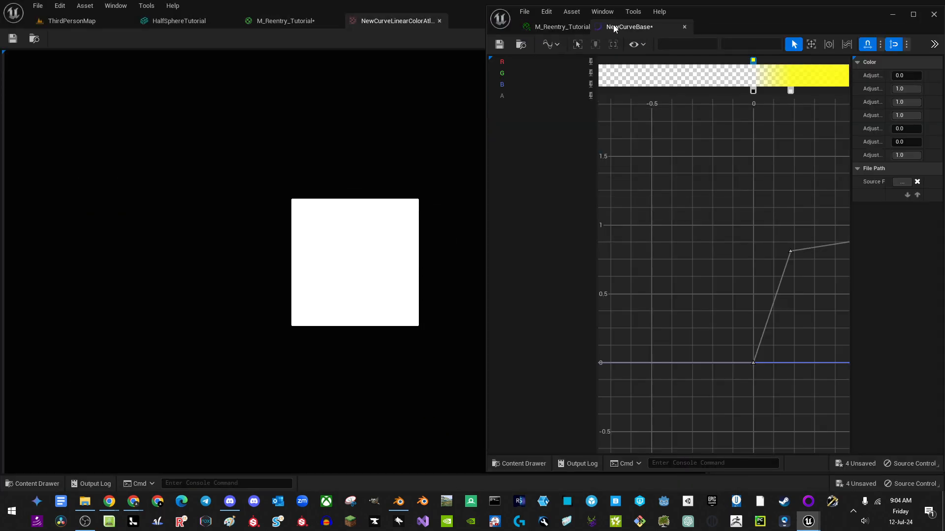
{"action": "left_click", "coordinate": [62, 22]}
{"action": "right_click_drag", "start_coordinate": [749, 162], "coordinate": [737, 194]}
{"action": "scroll", "coordinate": [728, 175], "scroll_direction": "down", "scroll_amount": 3}
{"action": "mouse_move", "coordinate": [696, 163]}
{"action": "right_mouse_down"}
{"action": "mouse_move", "coordinate": [679, 178]}
{"action": "mouse_move", "coordinate": [698, 169]}
{"action": "right_mouse_up"}
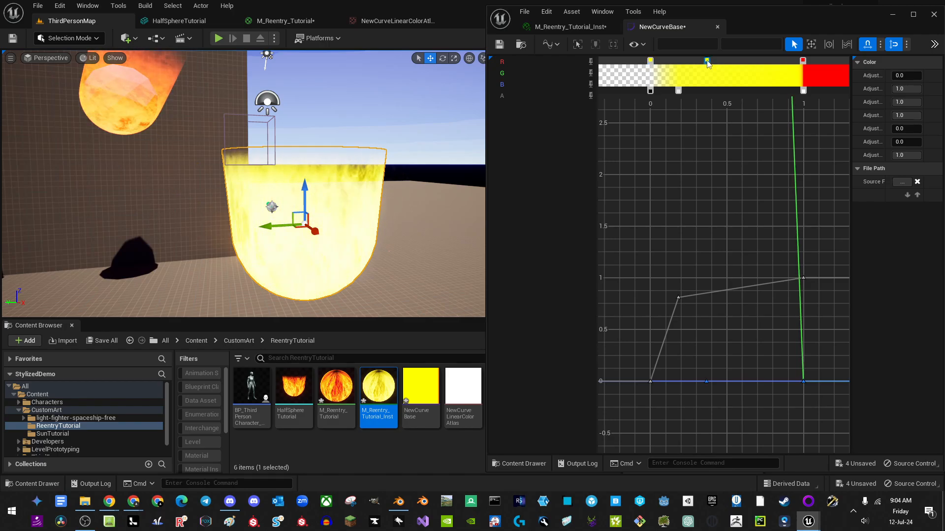
Step: Recolour the upper gradient stops, trying bright blue before settling on yellow
{"action": "double_click", "coordinate": [707, 61]}
{"action": "left_click_drag", "start_coordinate": [759, 148], "coordinate": [727, 88]}
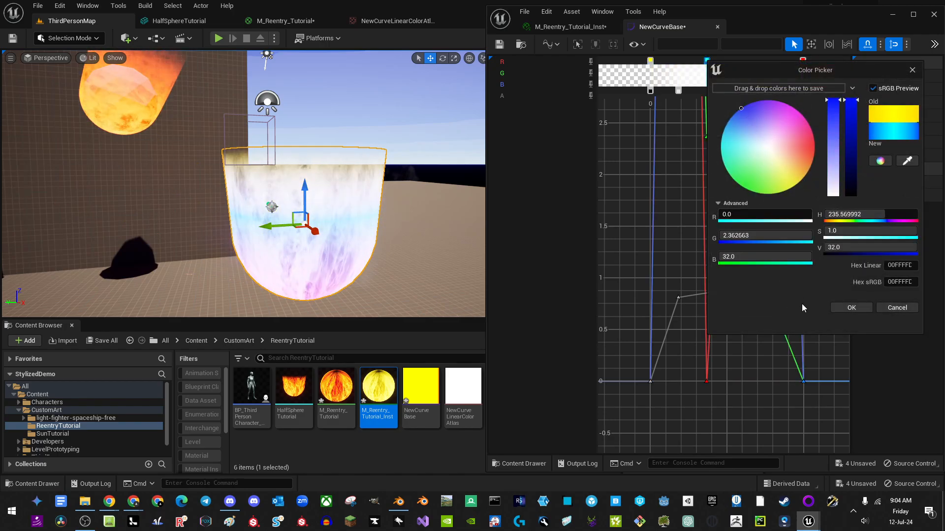
{"action": "left_click", "coordinate": [852, 307]}
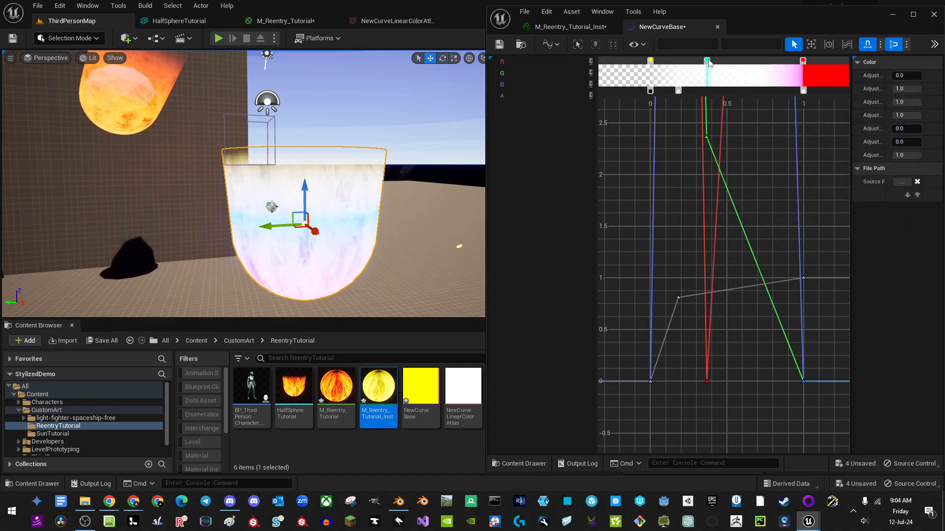
{"action": "double_click", "coordinate": [707, 61]}
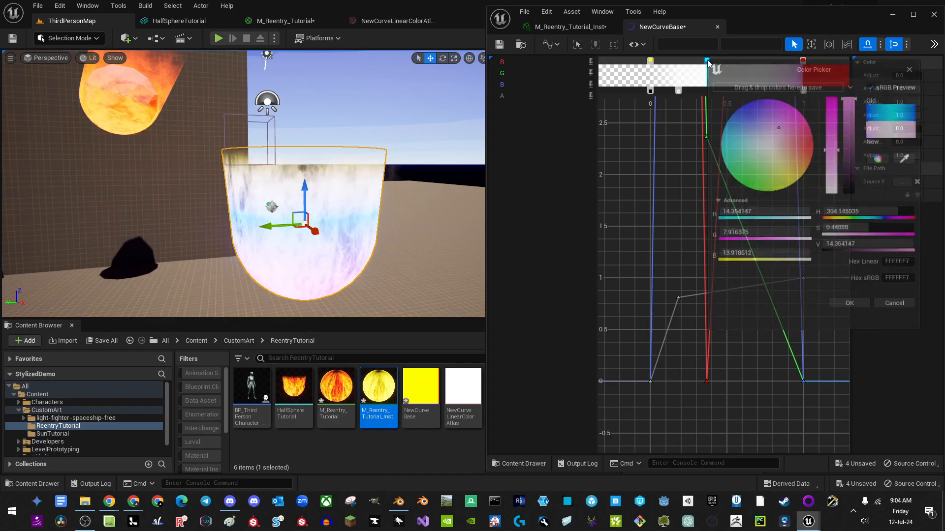
{"action": "double_click", "coordinate": [650, 61]}
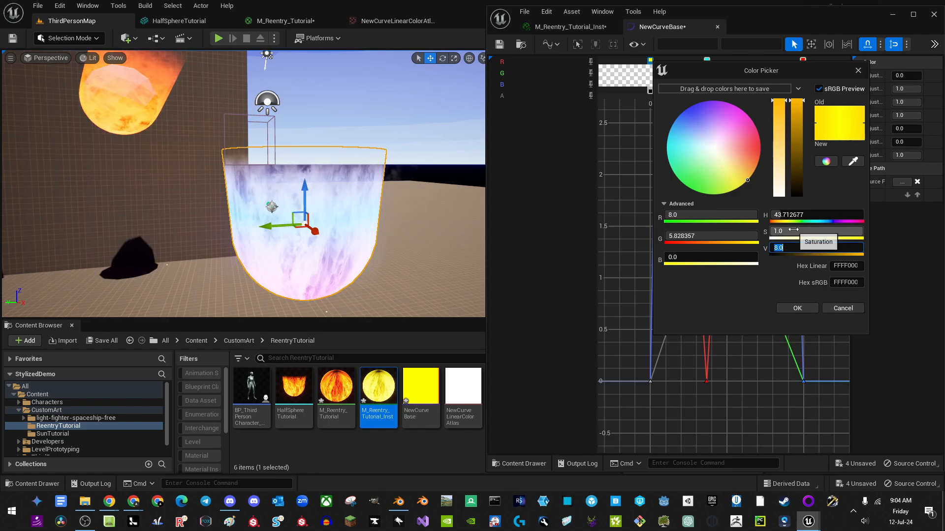
{"action": "left_click", "coordinate": [796, 309]}
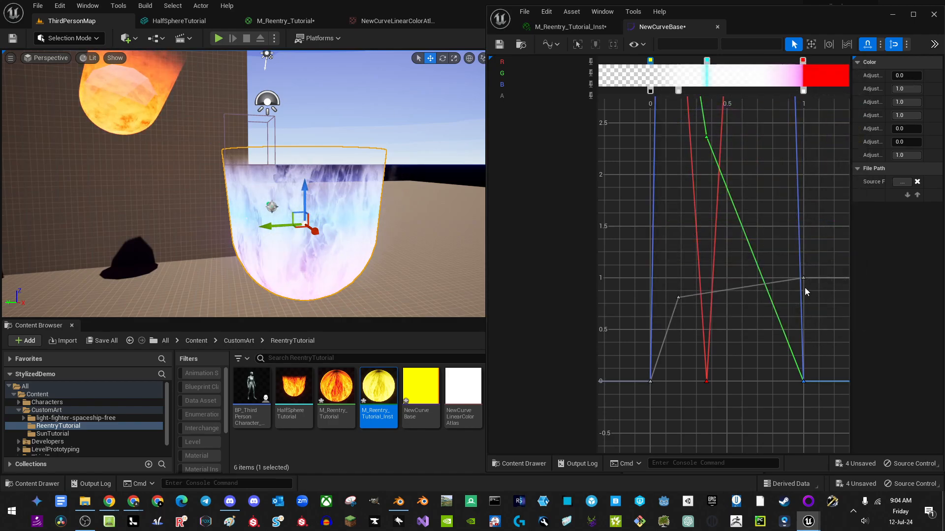
Step: Add two yellow colour stops and an opacity stop, deleting one unwanted stop
{"action": "double_click", "coordinate": [683, 64]}
{"action": "left_click_drag", "start_coordinate": [682, 66], "coordinate": [717, 64]}
{"action": "double_click", "coordinate": [756, 67]}
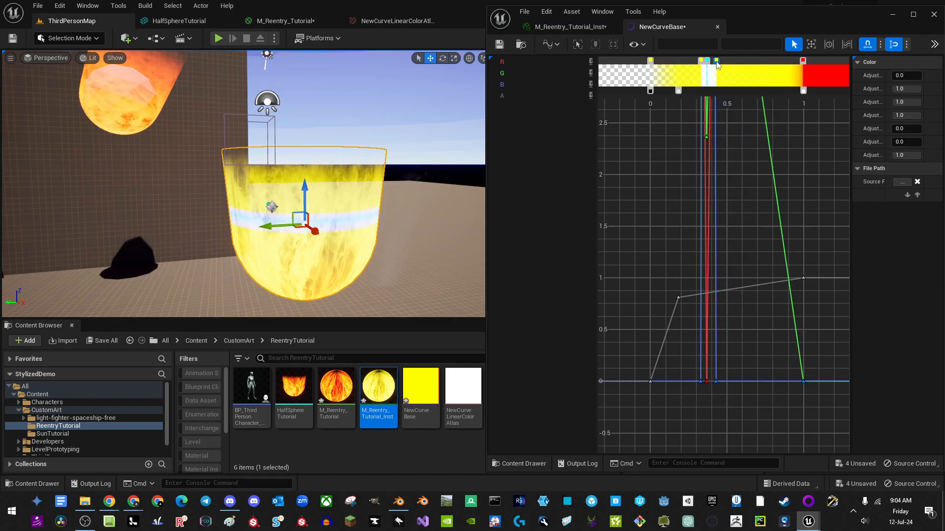
{"action": "double_click", "coordinate": [704, 91]}
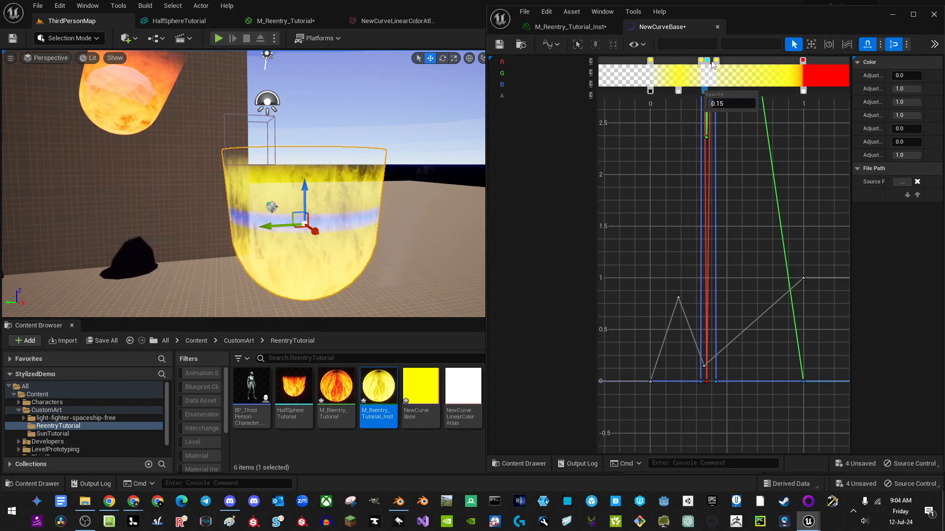
{"action": "key", "text": "Delete"}
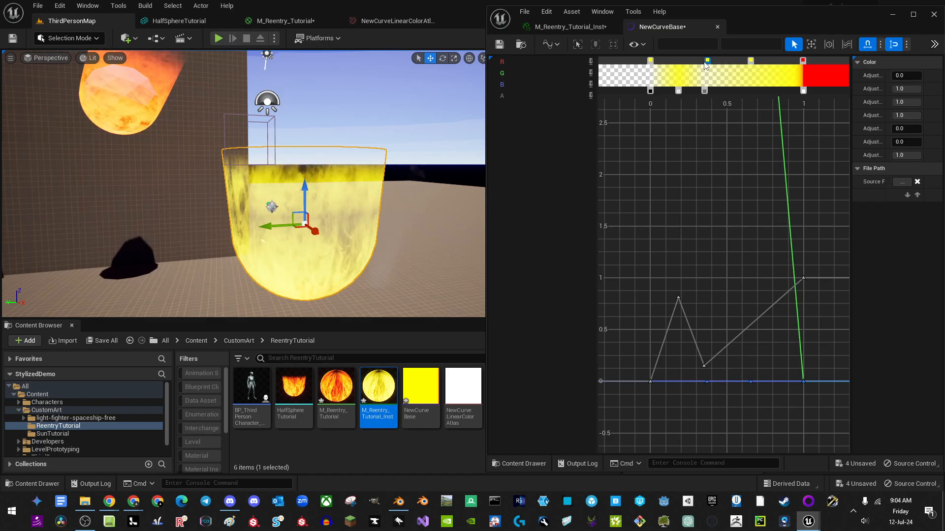
Step: Turn a yellow stop orange and reposition the lower gradient stop and alpha stop
{"action": "double_click", "coordinate": [702, 61]}
{"action": "left_click_drag", "start_coordinate": [783, 159], "coordinate": [817, 167]}
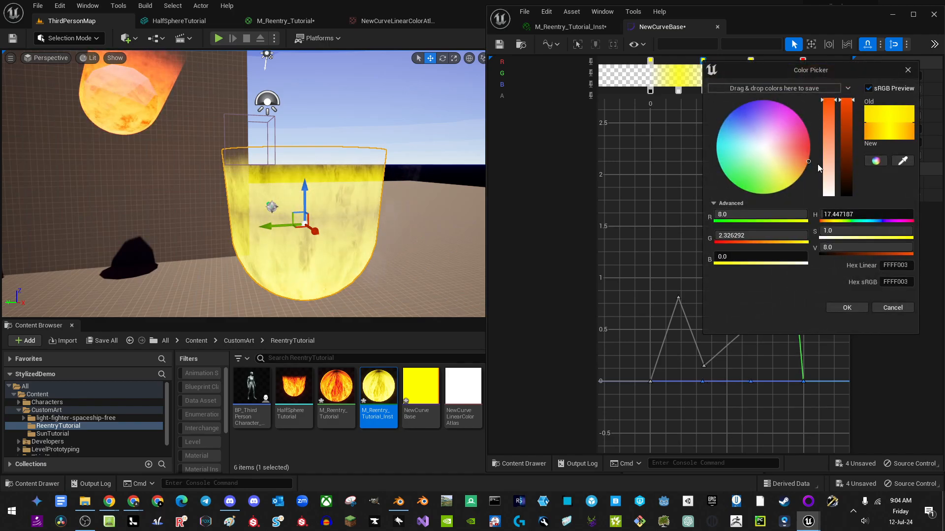
{"action": "left_click", "coordinate": [847, 307]}
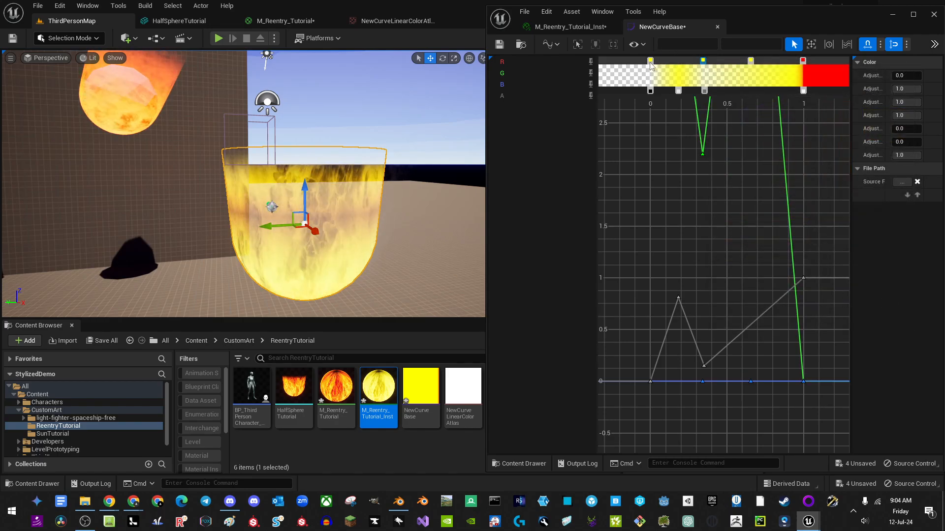
{"action": "left_click_drag", "start_coordinate": [678, 92], "coordinate": [750, 99]}
{"action": "mouse_move", "coordinate": [401, 173]}
{"action": "left_mouse_down"}
{"action": "mouse_move", "coordinate": [432, 167]}
{"action": "mouse_move", "coordinate": [401, 173]}
{"action": "left_mouse_up"}
Step: Enable overrides for FullFade, Height / Width Ratio, Speed and Tiling, then return to the M_Reentry_Tutorial graph
{"action": "left_click", "coordinate": [570, 27]}
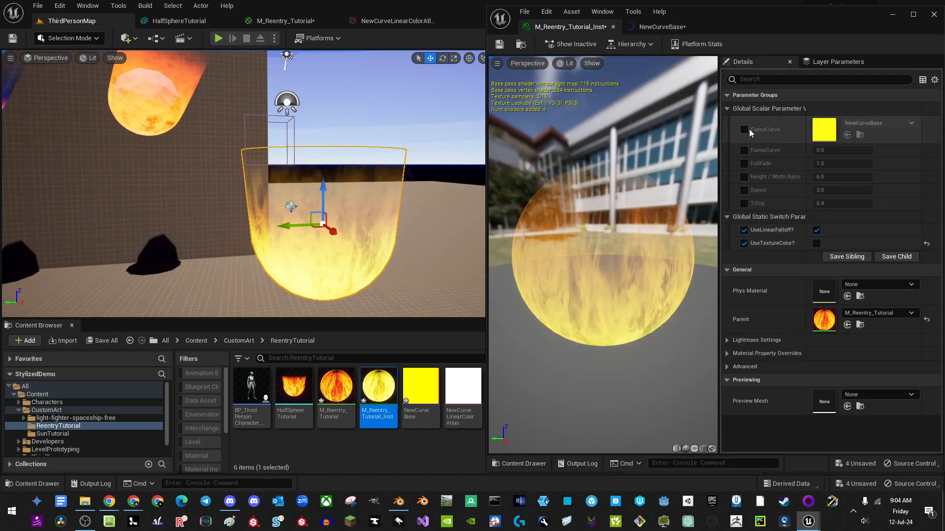
{"action": "left_click", "coordinate": [744, 164]}
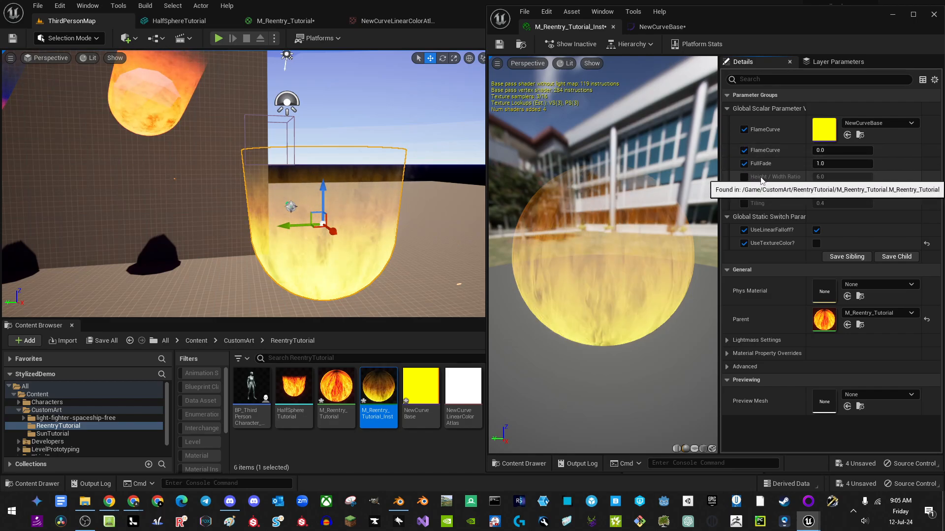
{"action": "left_click", "coordinate": [744, 176]}
{"action": "left_click", "coordinate": [744, 190]}
{"action": "left_click", "coordinate": [744, 203]}
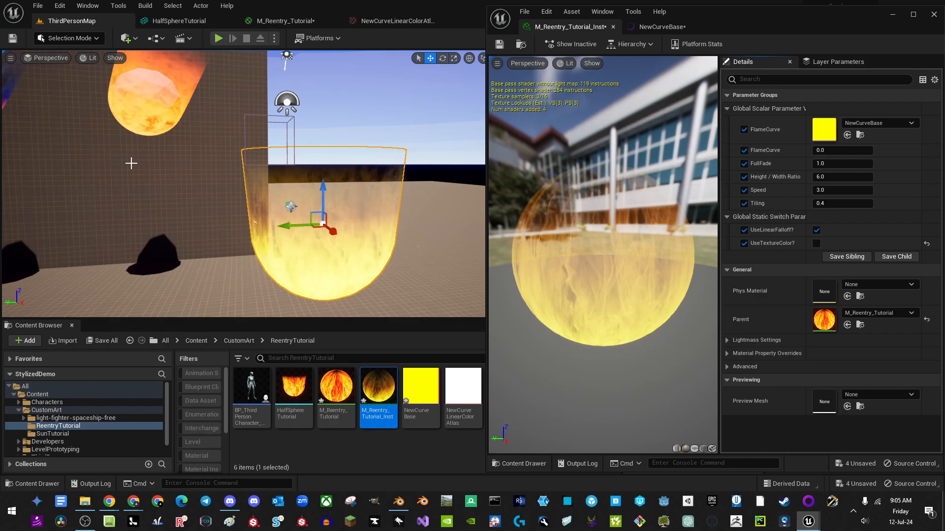
{"action": "left_click", "coordinate": [288, 21]}
{"action": "right_click_drag", "start_coordinate": [288, 305], "coordinate": [362, 364]}
Step: Convert the flame Texture Sample into a FlameTexture parameter and apply M_Reentry_Tutorial
{"action": "right_click", "coordinate": [303, 148]}
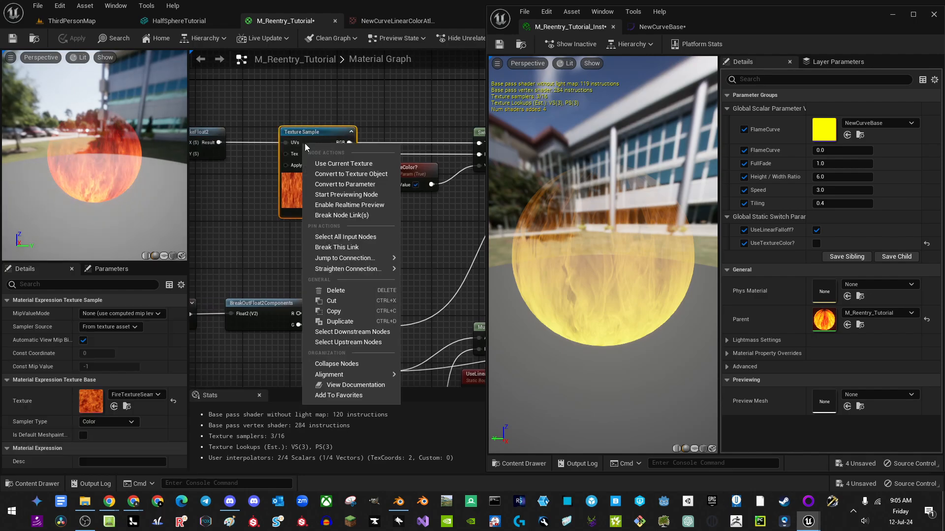
{"action": "left_click", "coordinate": [364, 187]}
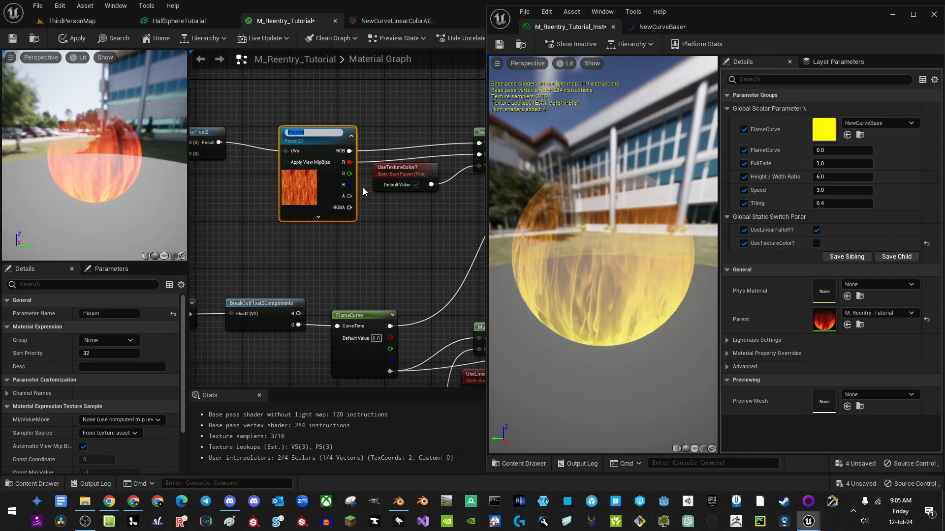
{"action": "type", "text": "FlameT"}
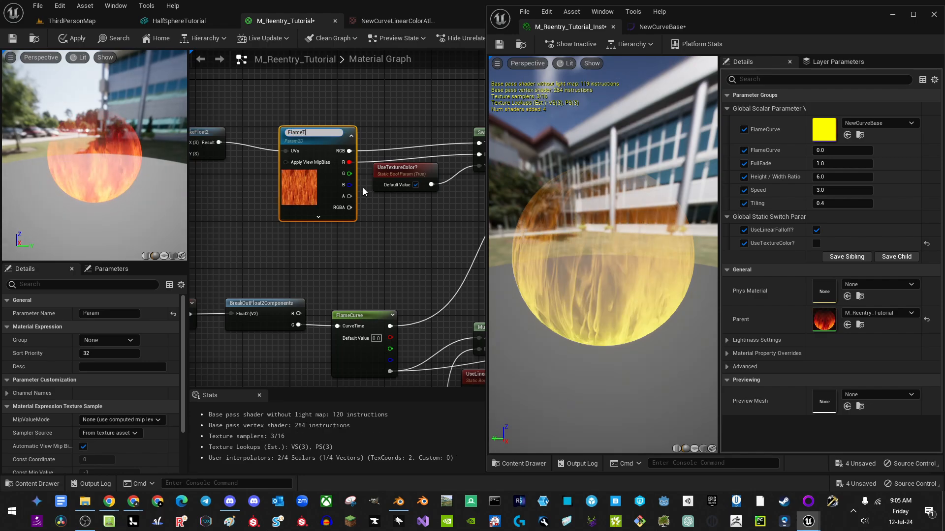
{"action": "type", "text": "exture"}
{"action": "key", "text": "Return"}
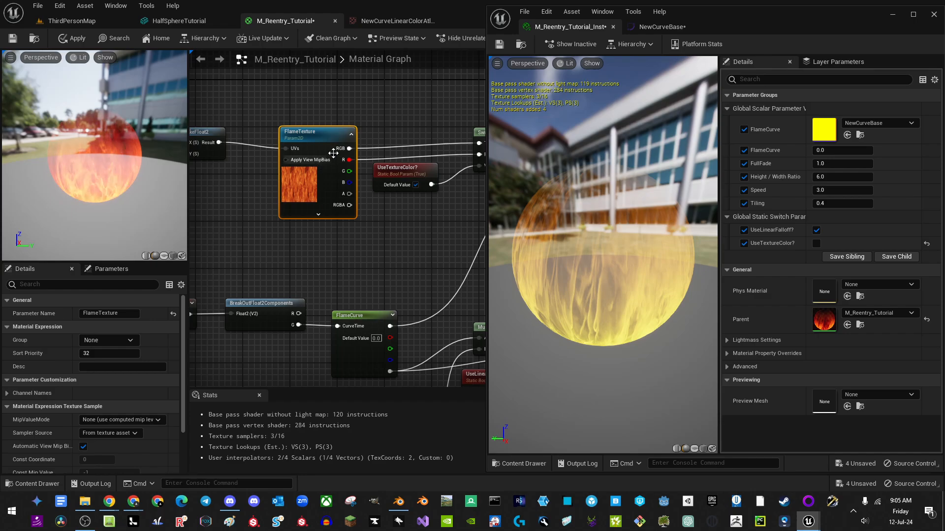
{"action": "left_click_drag", "start_coordinate": [326, 140], "coordinate": [320, 131]}
{"action": "right_click_drag", "start_coordinate": [429, 198], "coordinate": [379, 203]}
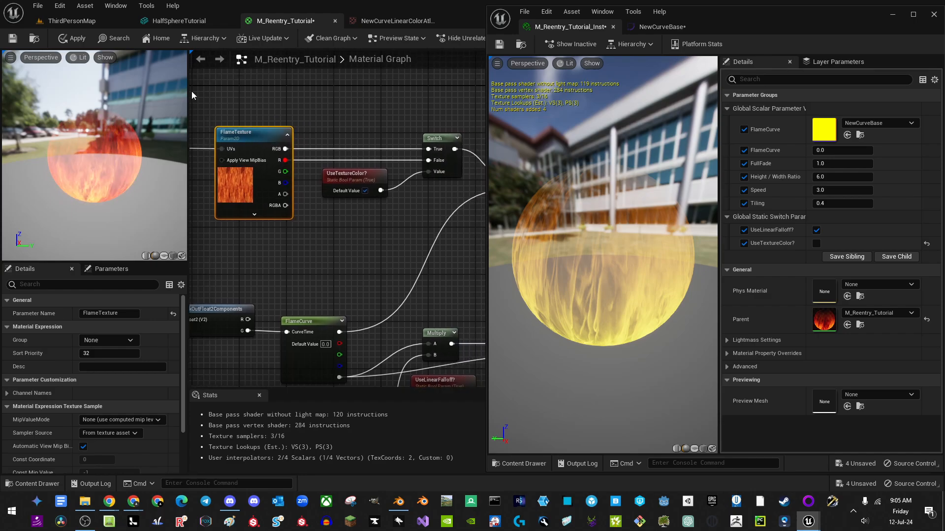
{"action": "left_click", "coordinate": [77, 39]}
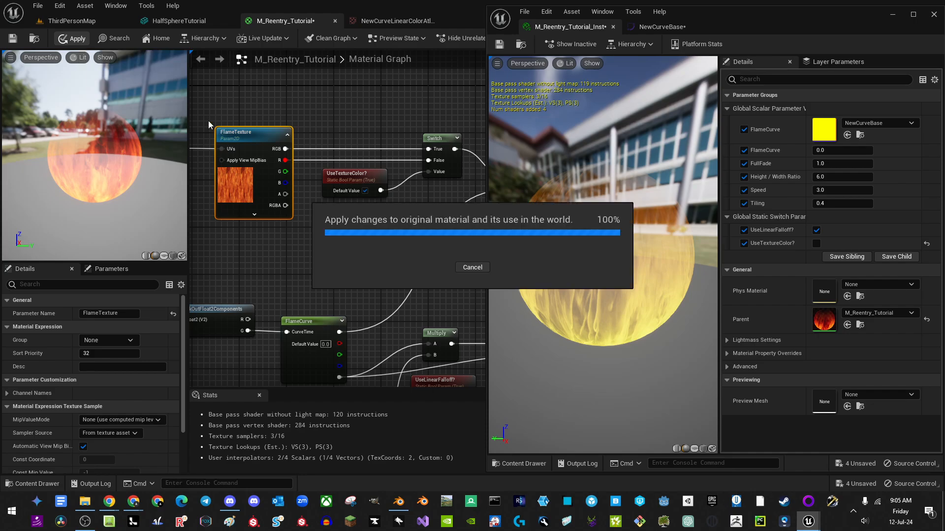
{"action": "left_click", "coordinate": [72, 20]}
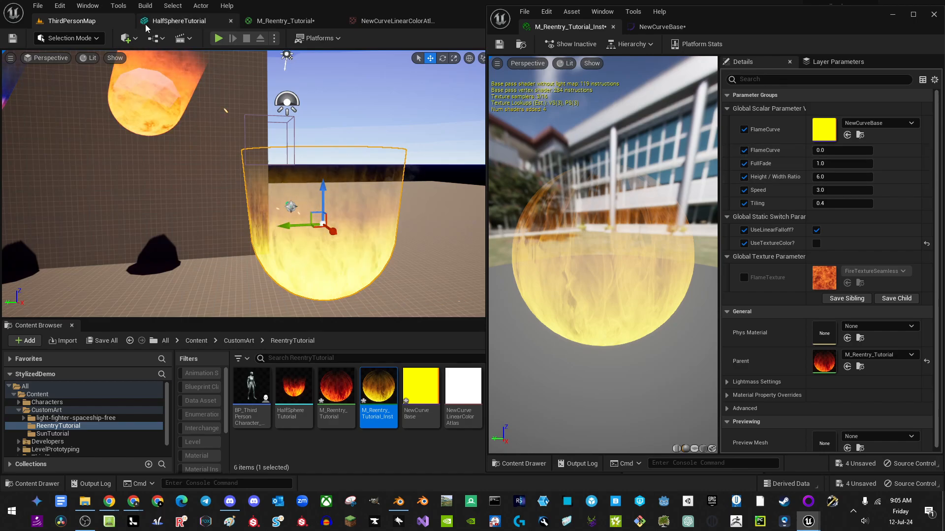
{"action": "left_click", "coordinate": [284, 21]}
{"action": "scroll", "coordinate": [305, 198], "scroll_direction": "down", "scroll_amount": 5}
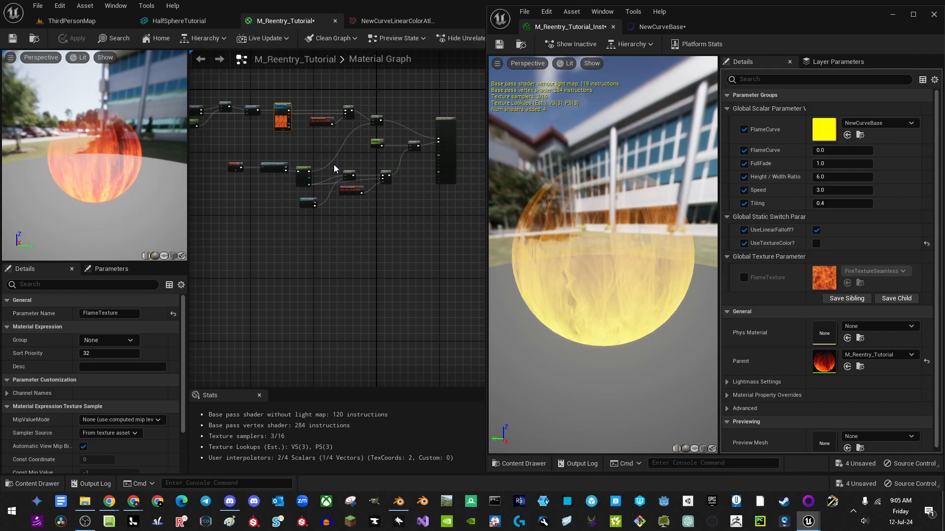
{"action": "scroll", "coordinate": [306, 197], "scroll_direction": "up", "scroll_amount": 6}
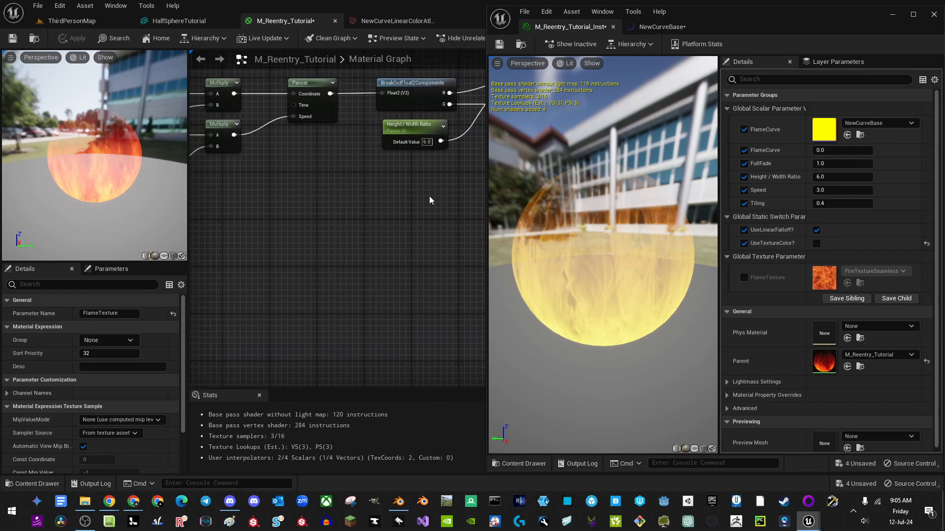
{"action": "right_click_drag", "start_coordinate": [456, 224], "coordinate": [212, 210]}
{"action": "scroll", "coordinate": [214, 209], "scroll_direction": "down", "scroll_amount": 2}
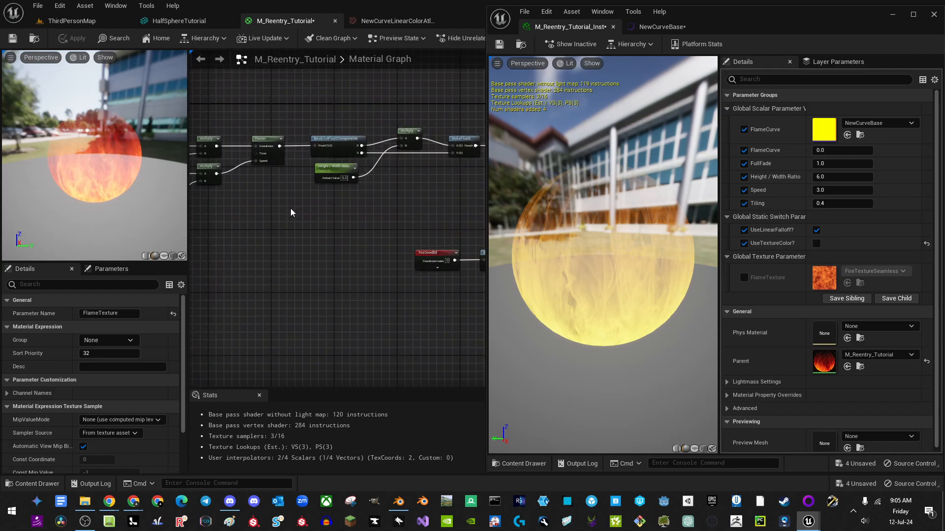
{"action": "right_click_drag", "start_coordinate": [409, 215], "coordinate": [238, 181]}
{"action": "scroll", "coordinate": [401, 241], "scroll_direction": "up", "scroll_amount": 2}
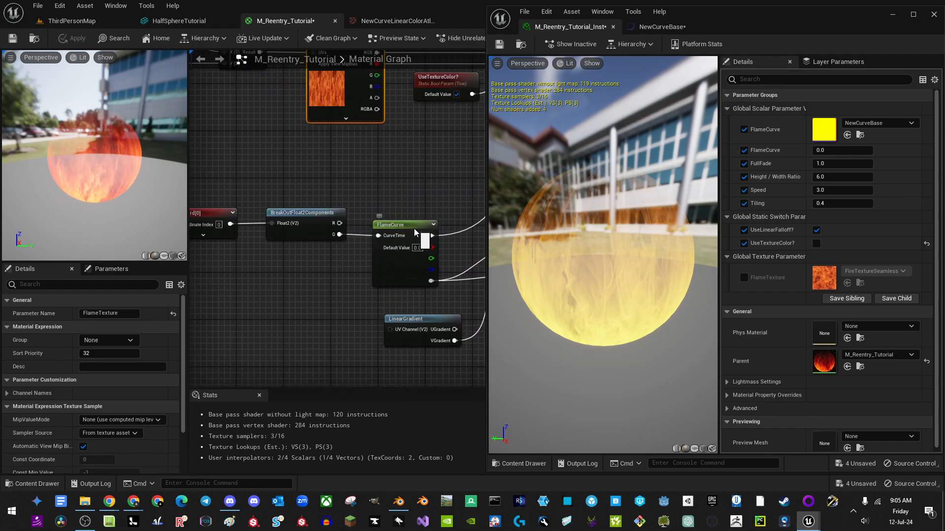
{"action": "left_click", "coordinate": [415, 232]}
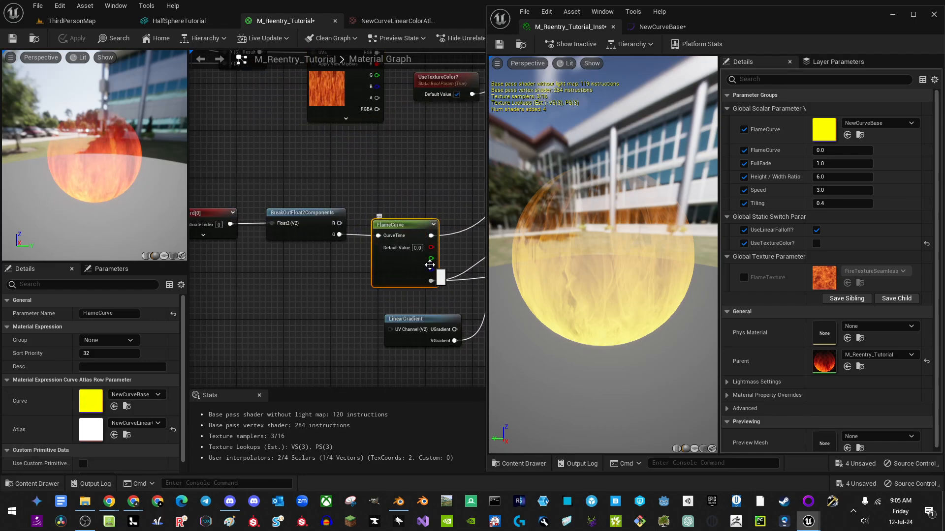
{"action": "right_click_drag", "start_coordinate": [428, 264], "coordinate": [263, 278]}
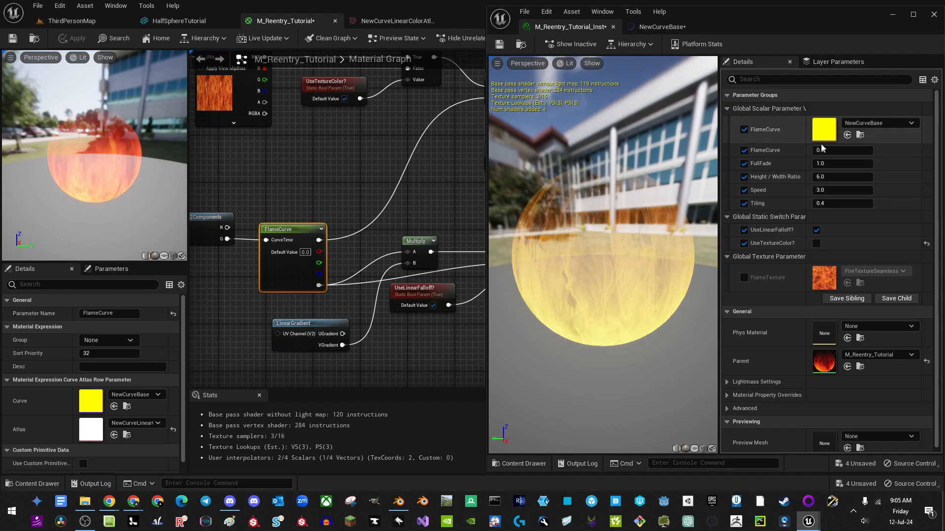
{"action": "right_click_drag", "start_coordinate": [353, 173], "coordinate": [362, 235]}
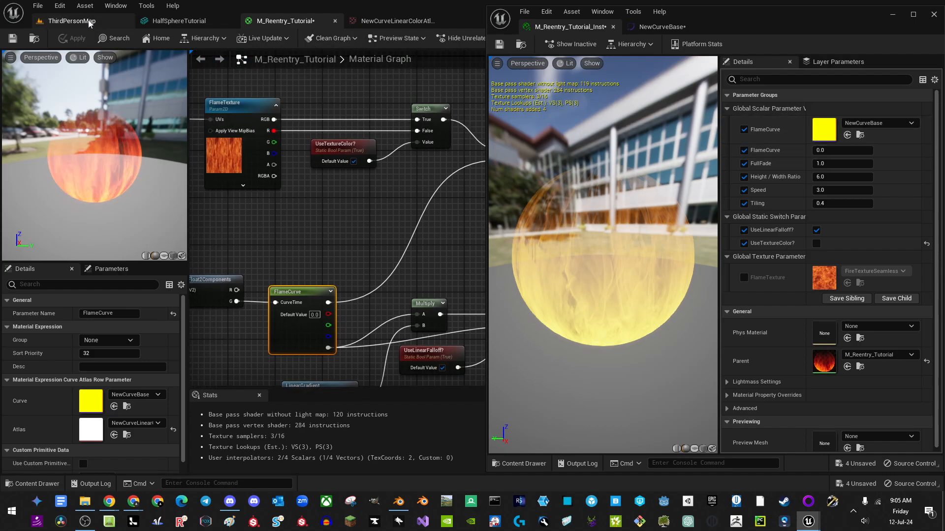
{"action": "left_click", "coordinate": [74, 21]}
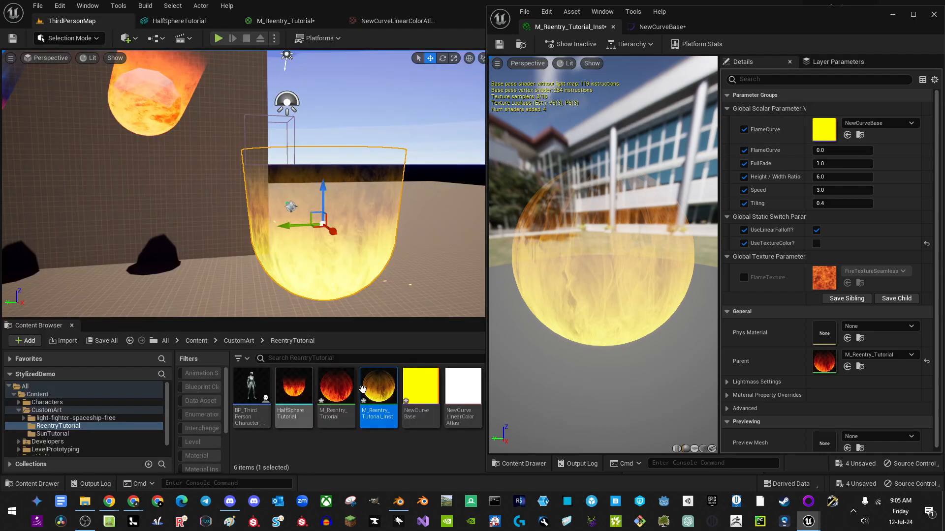
Step: Create a new linear colour curve asset in the content browser
{"action": "left_click", "coordinate": [429, 422]}
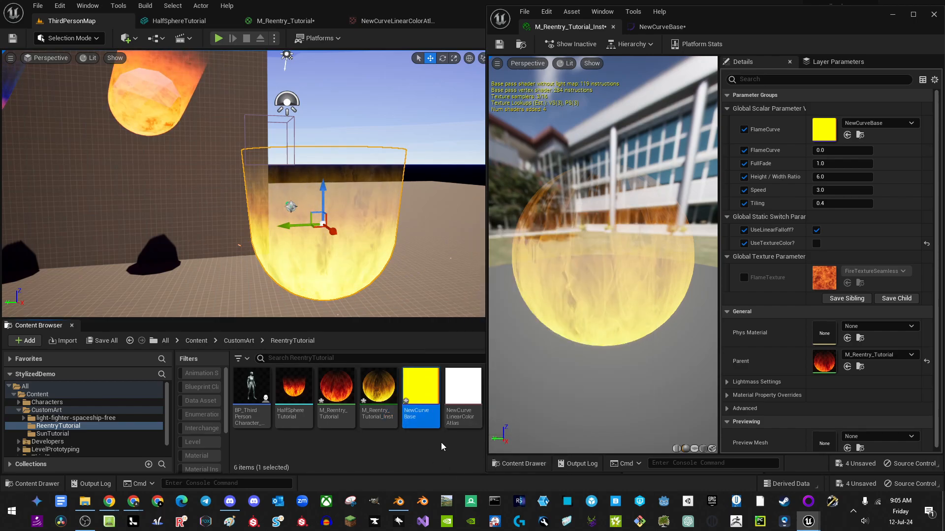
{"action": "left_click", "coordinate": [409, 441]}
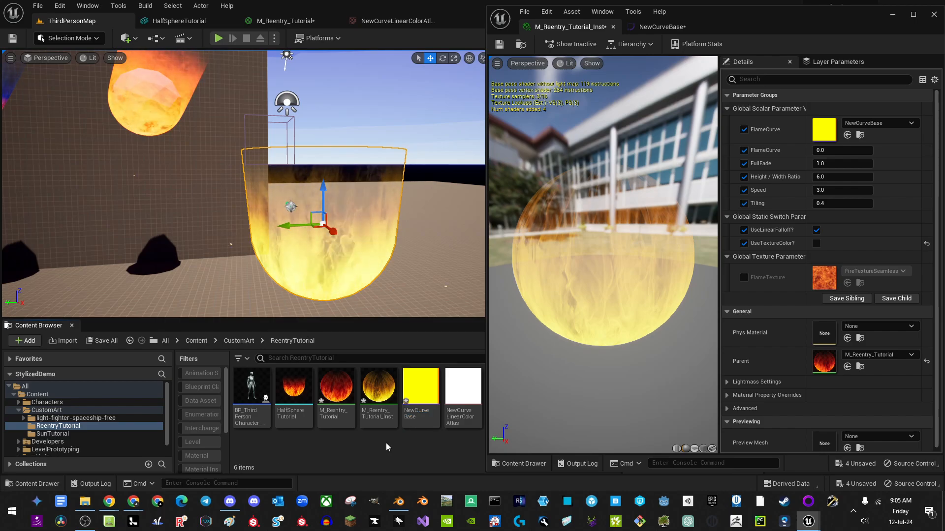
{"action": "right_click", "coordinate": [387, 444]}
{"action": "mouse_move", "coordinate": [428, 382]}
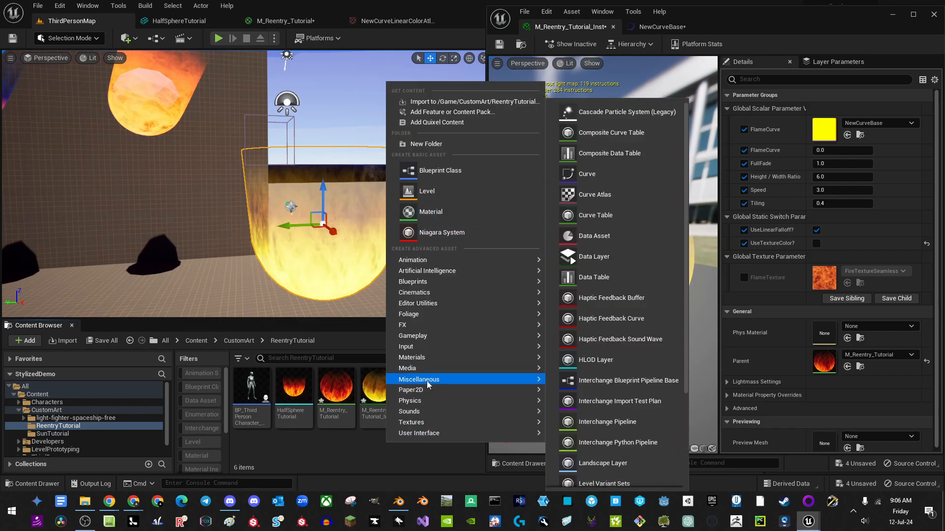
{"action": "left_click", "coordinate": [587, 174]}
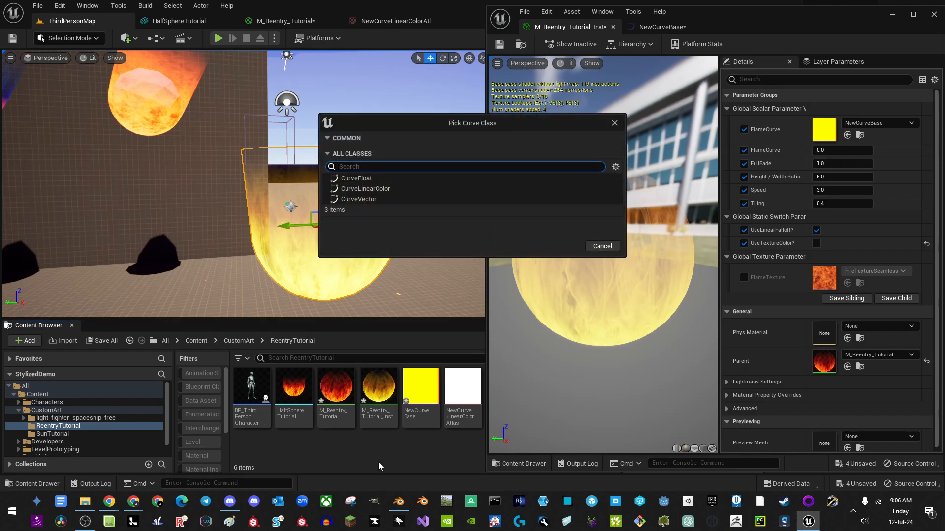
{"action": "left_click", "coordinate": [350, 190]}
{"action": "left_click", "coordinate": [563, 246]}
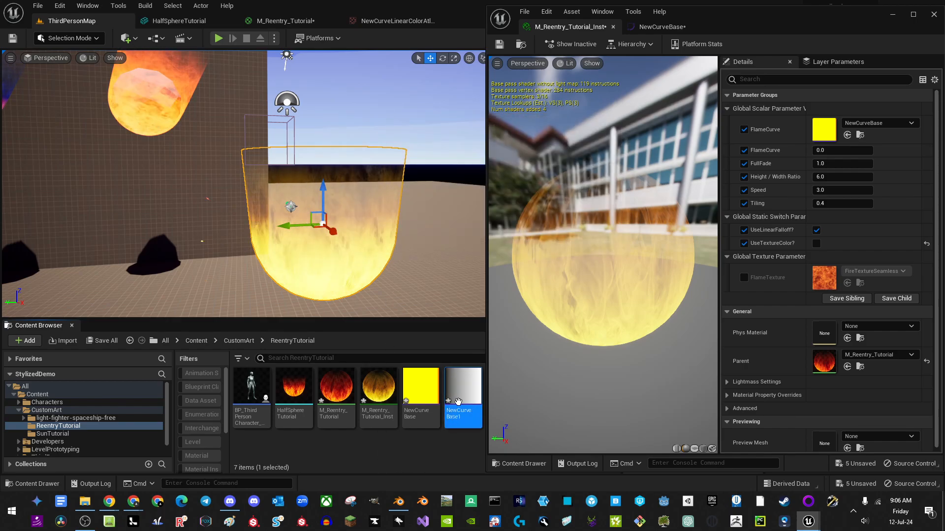
Step: Add a gradient slot to NewCurveLinearColorAtlas holding NewCurveBase1
{"action": "left_click", "coordinate": [396, 21]}
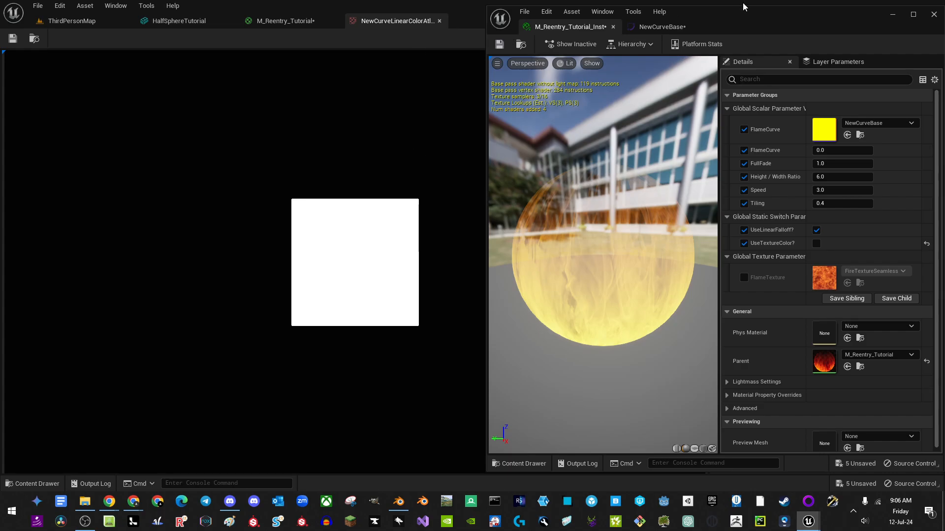
{"action": "left_click_drag", "start_coordinate": [716, 22], "coordinate": [418, 70]}
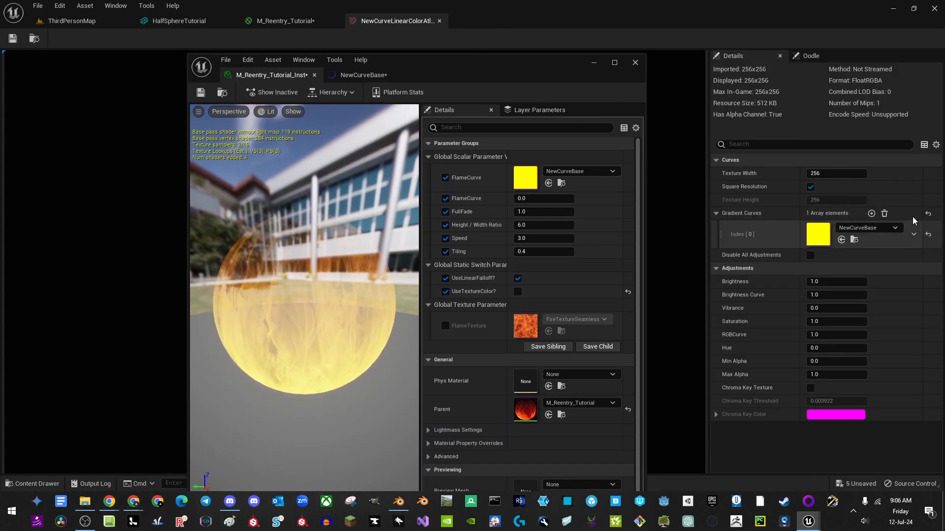
{"action": "left_click", "coordinate": [871, 215]}
{"action": "left_click", "coordinate": [841, 268]}
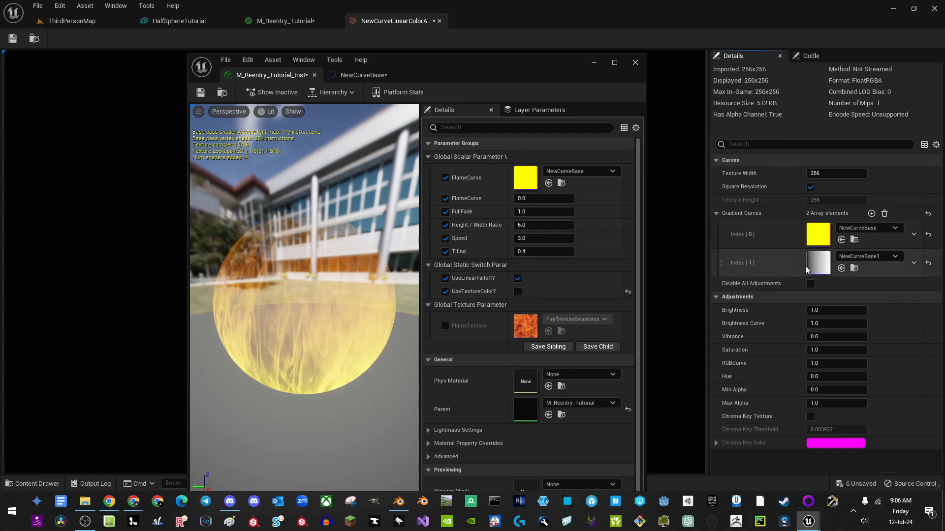
{"action": "left_click_drag", "start_coordinate": [474, 78], "coordinate": [784, 17]}
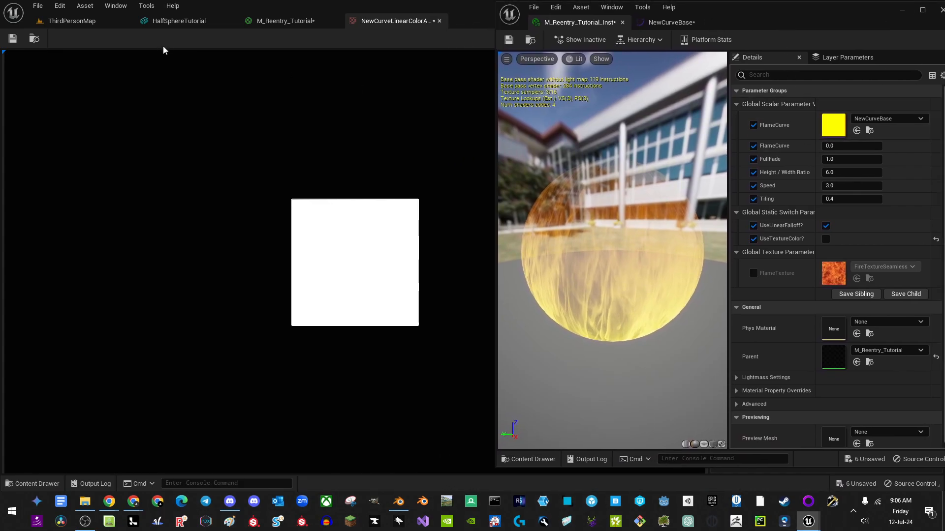
Step: Assign NewCurveBase1 to FlameCurve and set its scalar value to 0
{"action": "left_click", "coordinate": [886, 118]}
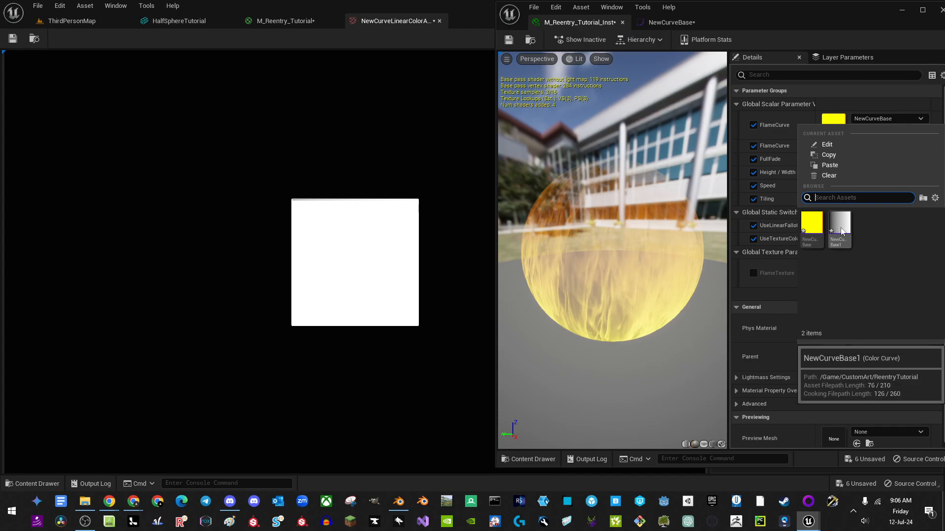
{"action": "left_click", "coordinate": [870, 164]}
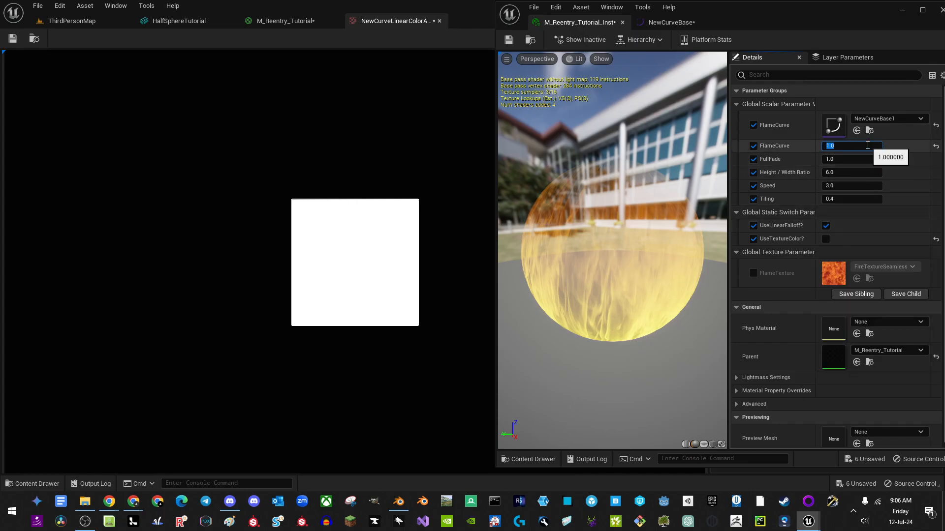
{"action": "left_click", "coordinate": [868, 146]}
{"action": "type", "text": "0"}
{"action": "key", "text": "Return"}
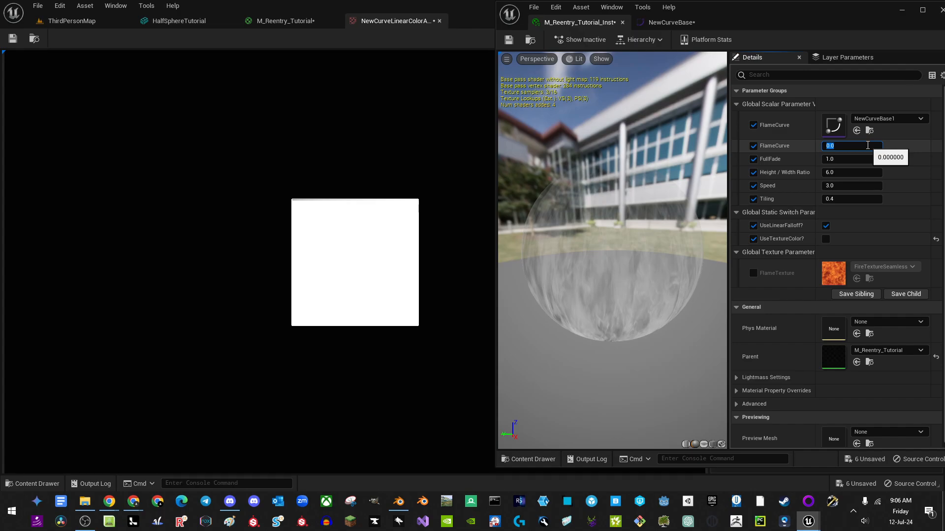
{"action": "left_click", "coordinate": [864, 118]}
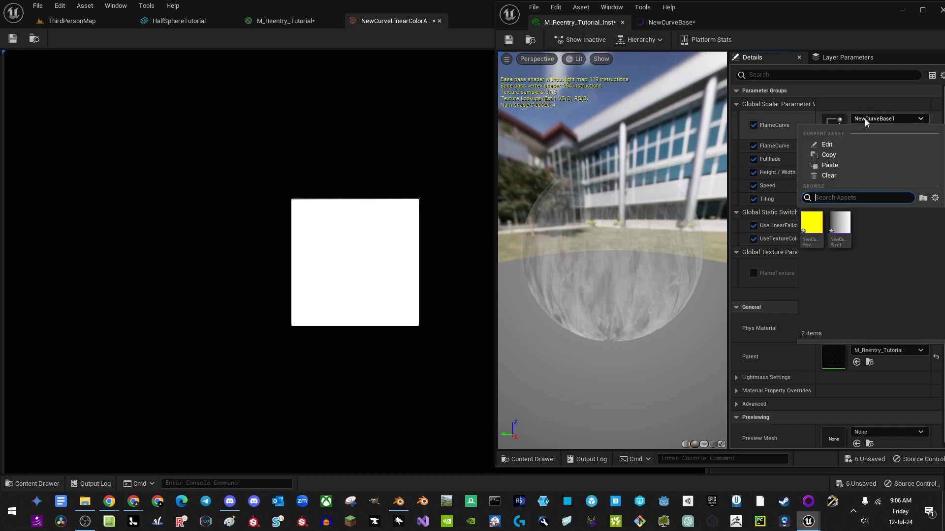
{"action": "key", "text": "Escape"}
Step: Switch FlameCurve to the yellow NewCurveBase curve and return to ThirdPersonMap
{"action": "left_click", "coordinate": [863, 119]}
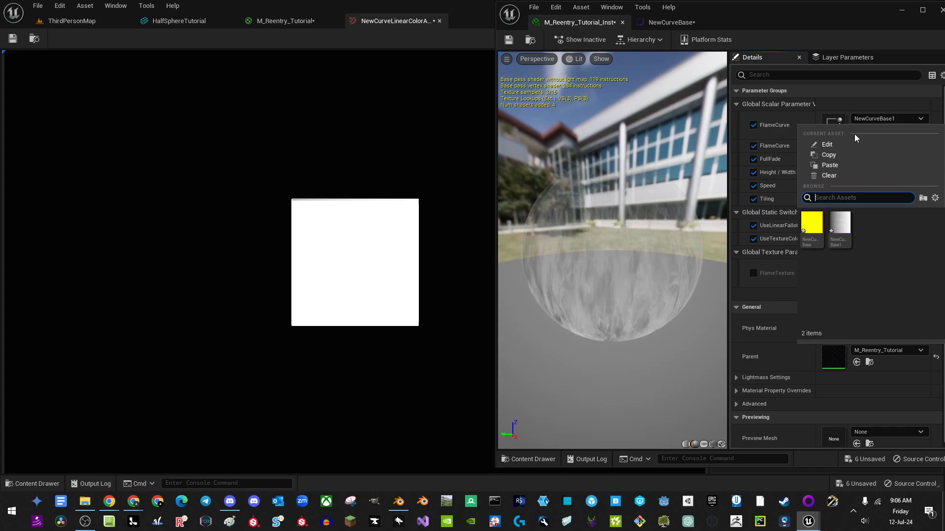
{"action": "left_click", "coordinate": [840, 230]}
{"action": "left_click", "coordinate": [872, 119]}
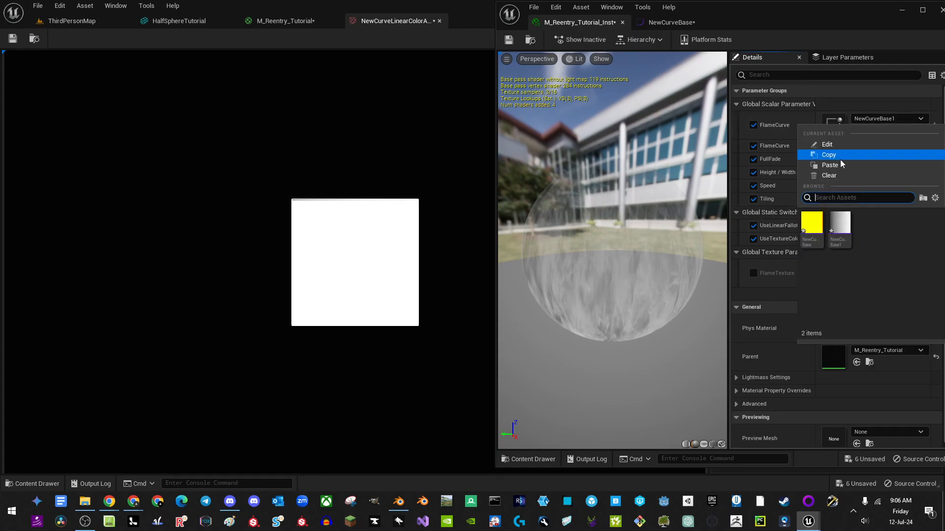
{"action": "left_click", "coordinate": [811, 222]}
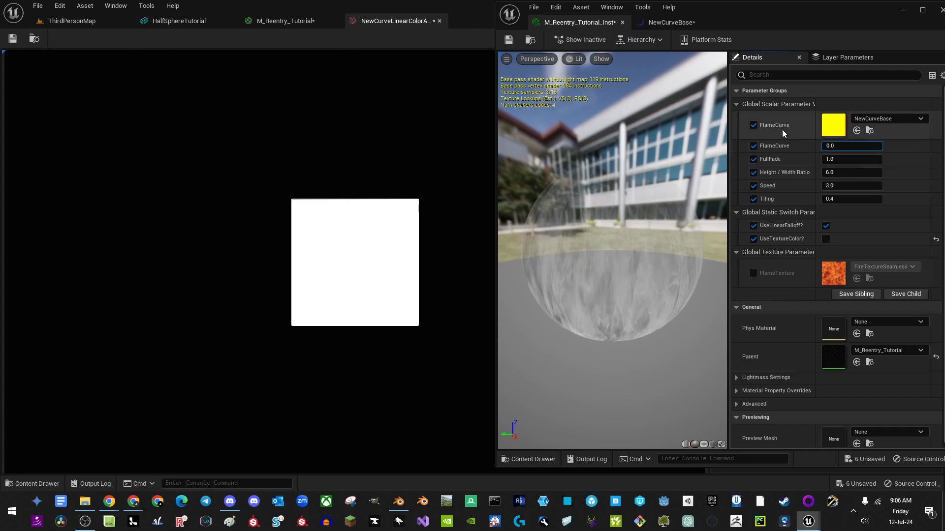
{"action": "left_click", "coordinate": [72, 21]}
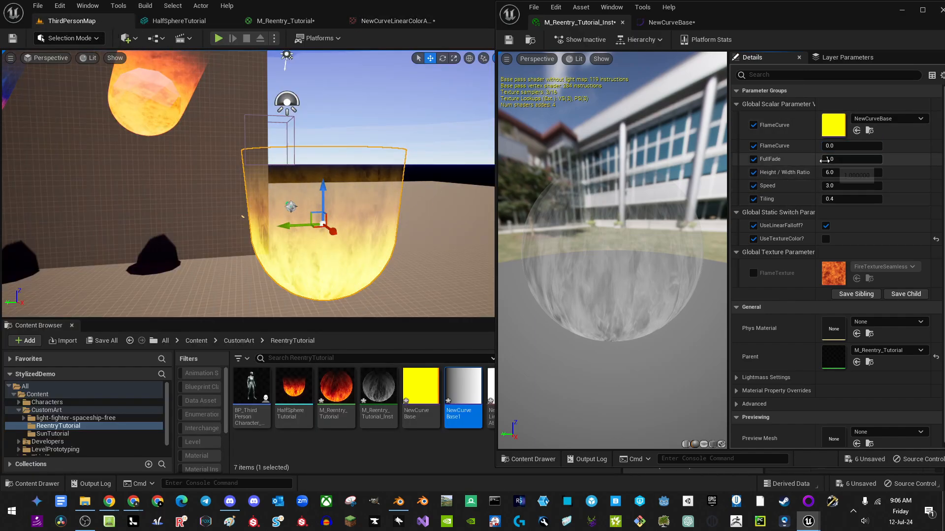
Step: Preview FullFade and Height / Width Ratio, then reset Height / Width Ratio to 6.0 and Speed to 3.0
{"action": "left_click_drag", "start_coordinate": [825, 161], "coordinate": [764, 161]}
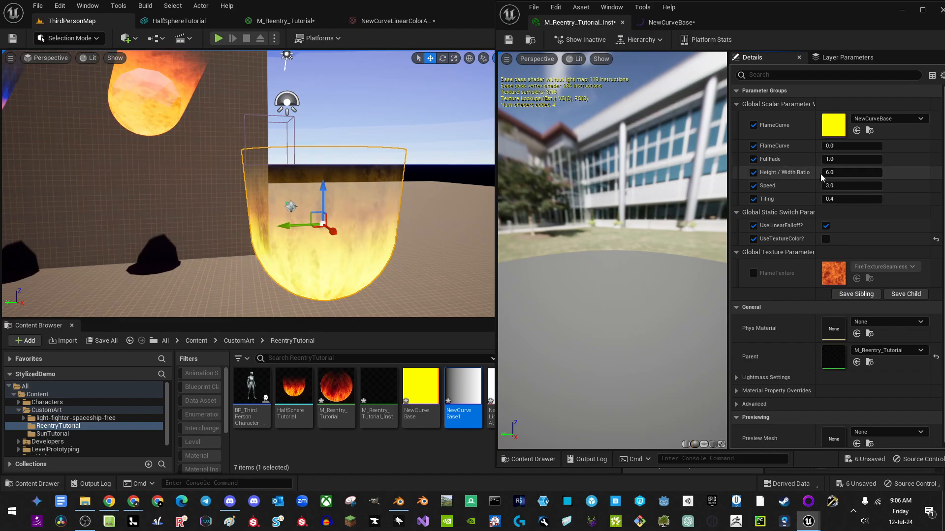
{"action": "left_click_drag", "start_coordinate": [820, 173], "coordinate": [832, 196]}
{"action": "left_click", "coordinate": [937, 173]}
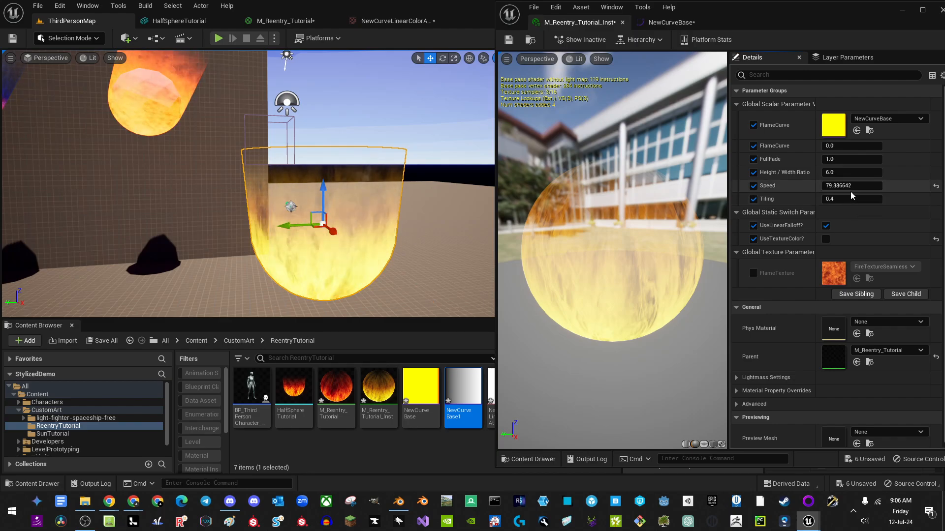
{"action": "left_click", "coordinate": [936, 187]}
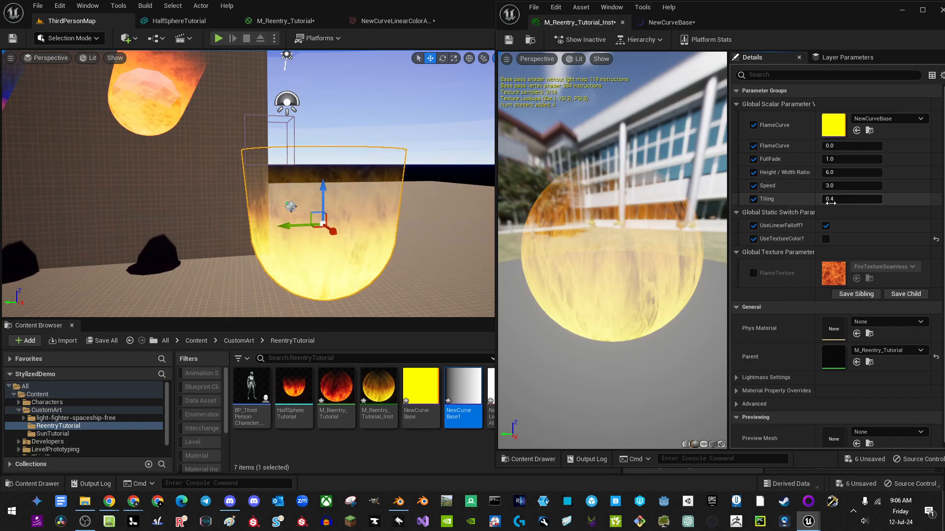
Step: Set Tiling to 0.1 and Speed to 8.0
{"action": "left_click_drag", "start_coordinate": [821, 199], "coordinate": [909, 209]}
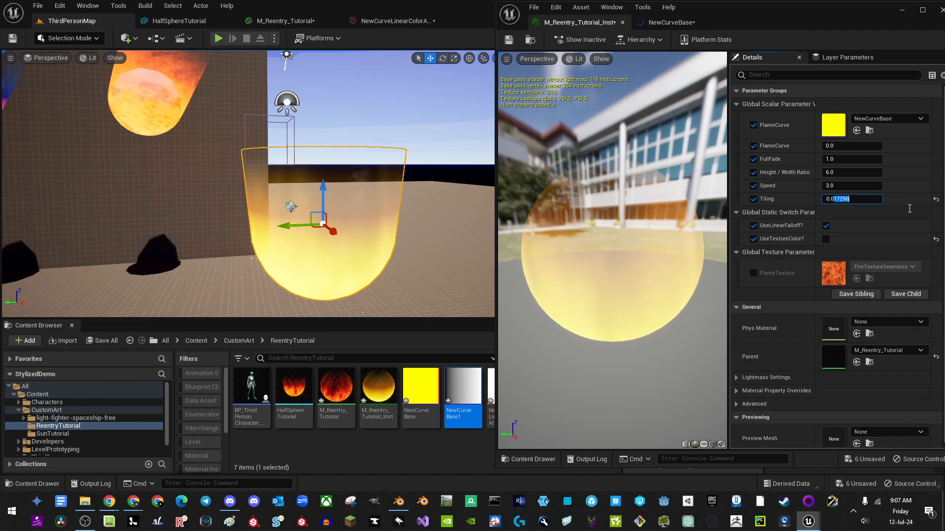
{"action": "key", "text": "BackSpace"}
{"action": "key", "text": "BackSpace"}
{"action": "type", "text": "1"}
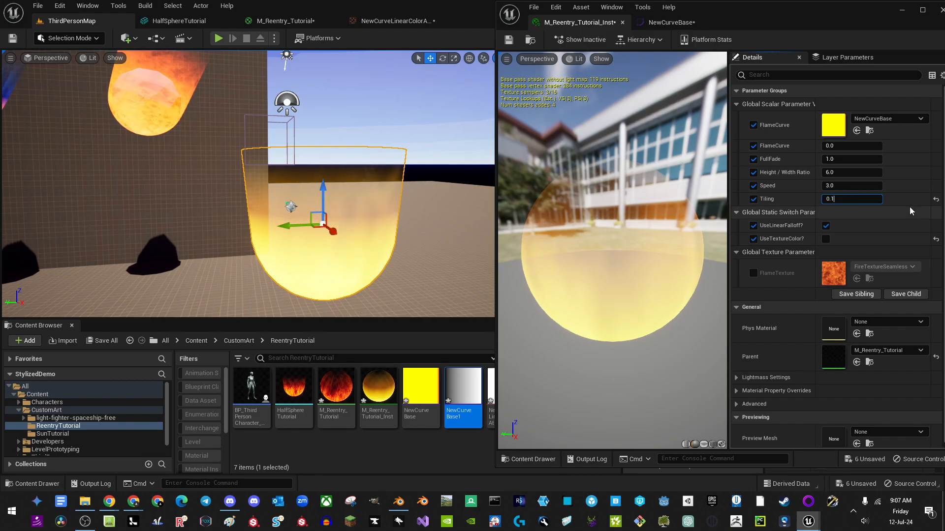
{"action": "key", "text": "Return"}
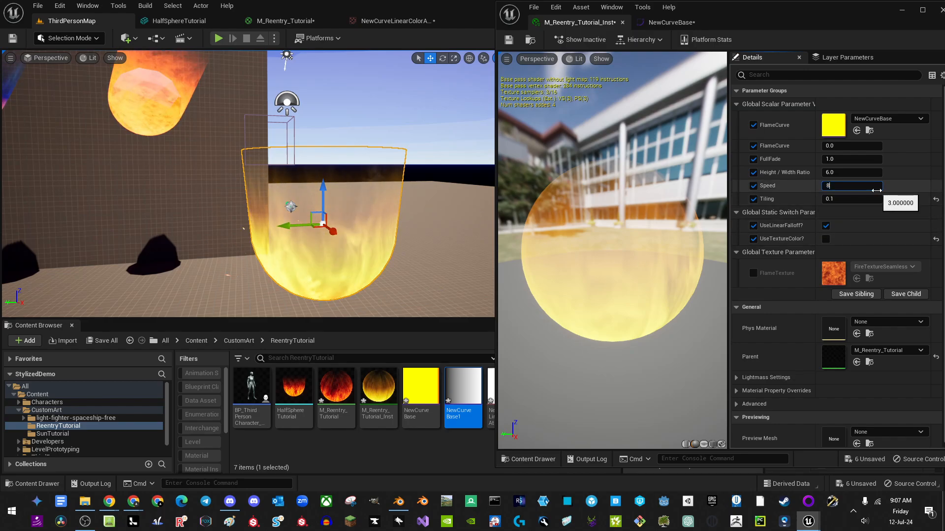
{"action": "key", "text": "Return"}
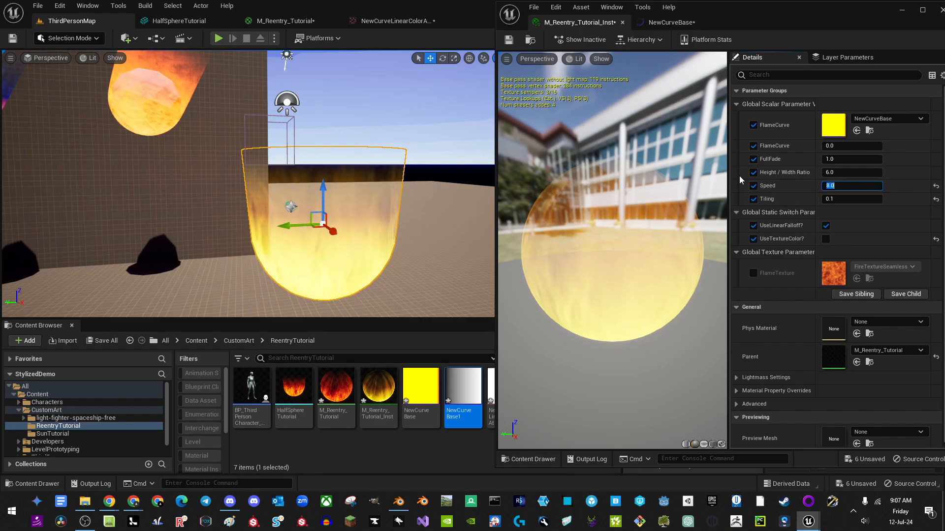
Step: Set one NewCurveBase gradient stop to bright orange (R 8, G 0.76, B 0)
{"action": "left_click", "coordinate": [665, 23]}
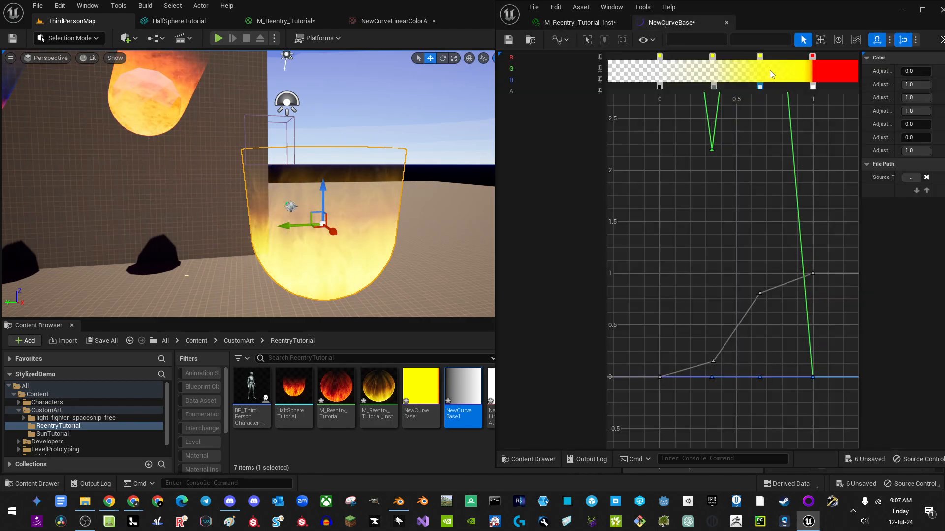
{"action": "double_click", "coordinate": [760, 57]}
{"action": "left_click_drag", "start_coordinate": [637, 152], "coordinate": [677, 150]}
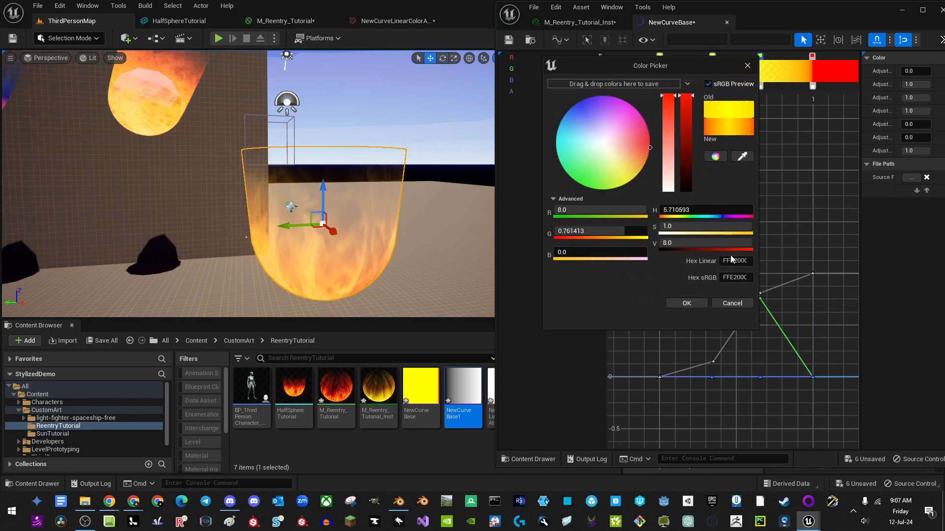
{"action": "left_click", "coordinate": [686, 304]}
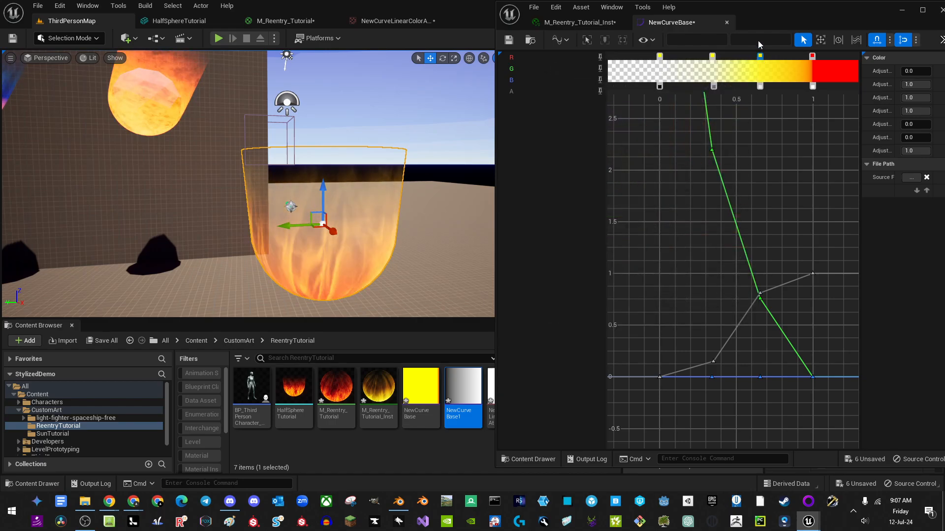
{"action": "double_click", "coordinate": [760, 56]}
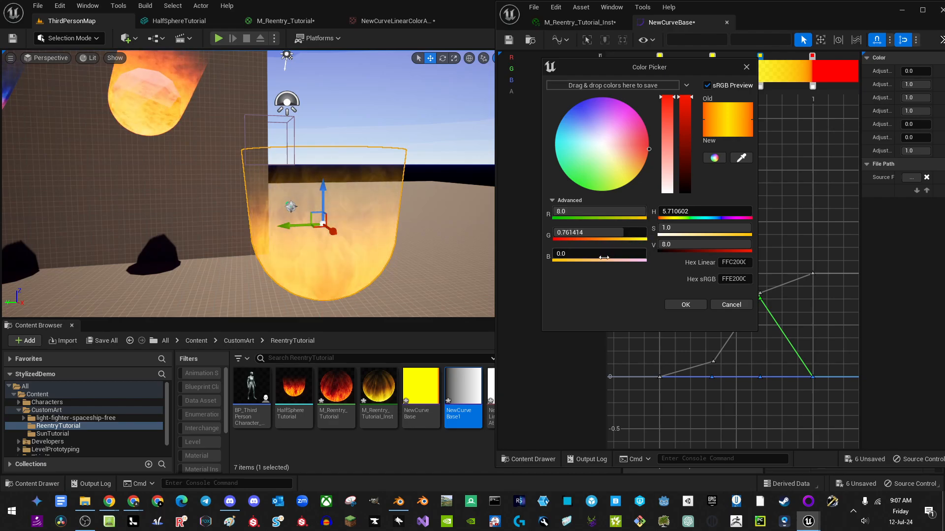
{"action": "left_click", "coordinate": [689, 305]}
{"action": "right_click_drag", "start_coordinate": [403, 182], "coordinate": [428, 236]}
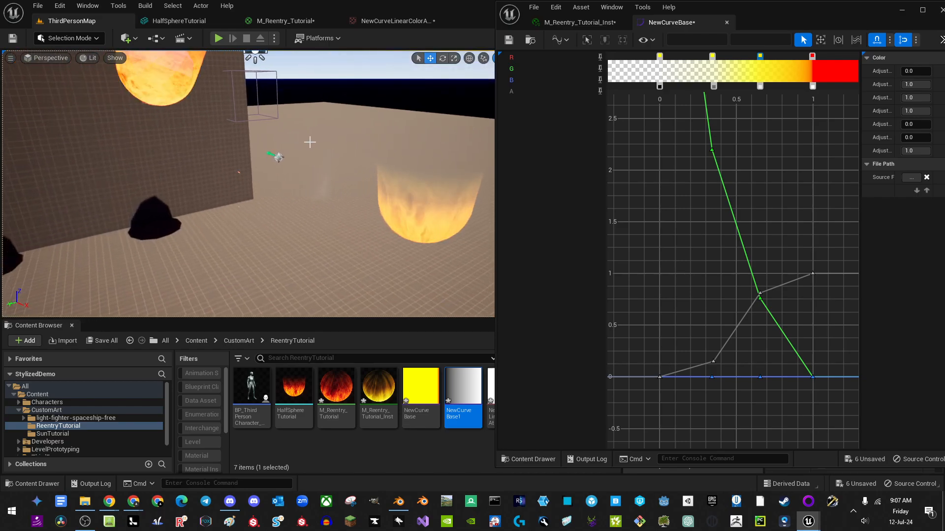
{"action": "left_click", "coordinate": [277, 158]}
{"action": "left_click_drag", "start_coordinate": [763, 13], "coordinate": [614, 28]}
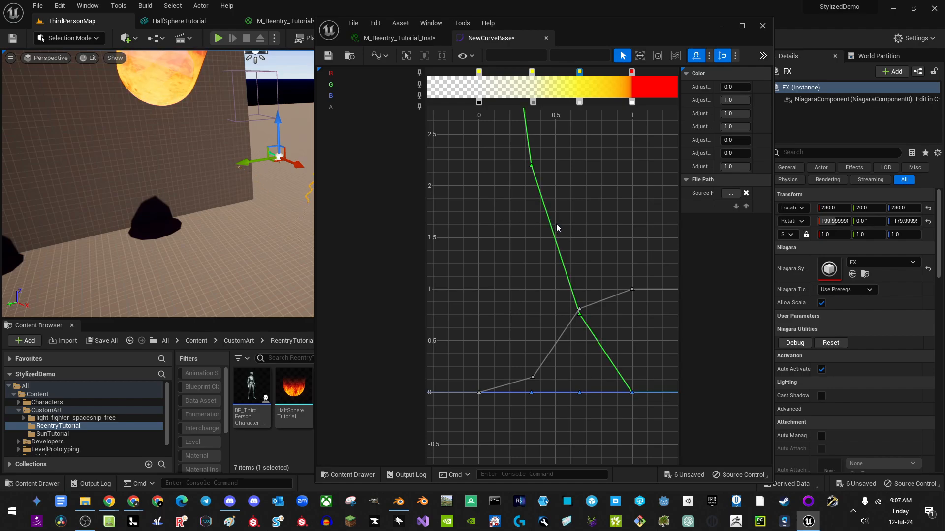
Step: Save all assets with Ctrl+Shift+S, close the curve editor and select the BPTeleport trigger box
{"action": "key", "text": "ctrl+shift+s"}
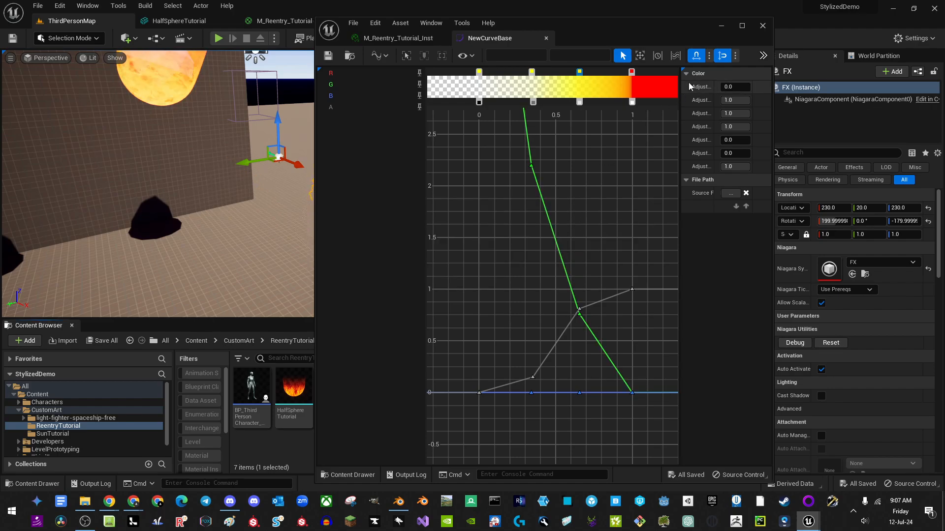
{"action": "left_click", "coordinate": [763, 25]}
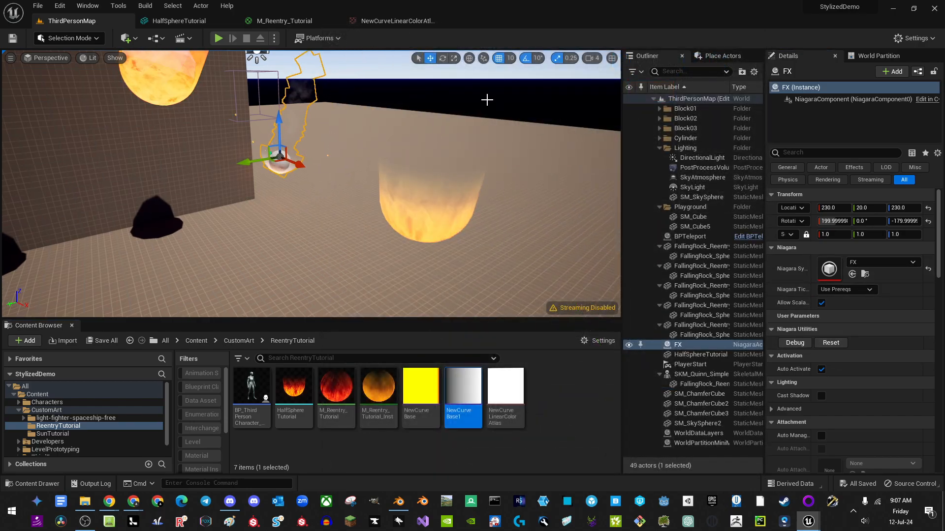
{"action": "left_click", "coordinate": [496, 112]}
{"action": "right_click_drag", "start_coordinate": [495, 116], "coordinate": [386, 155]}
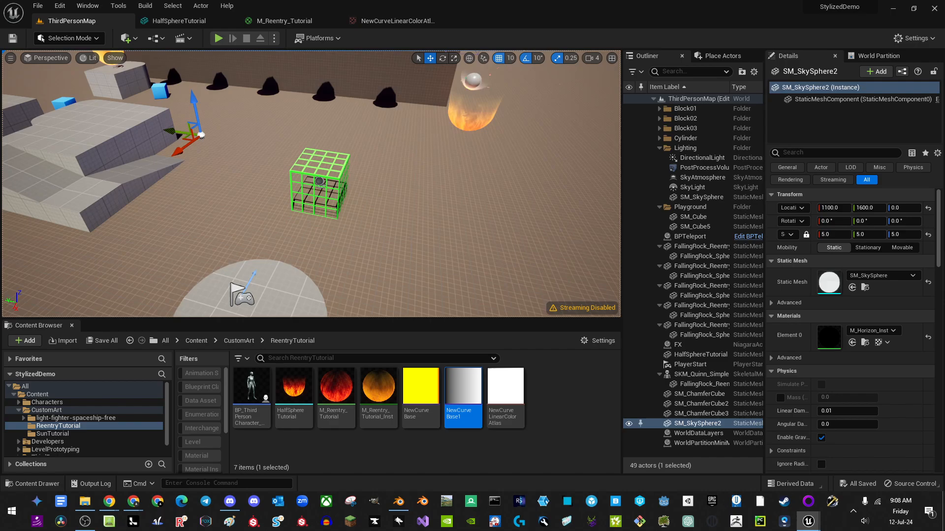
{"action": "left_click", "coordinate": [300, 189]}
{"action": "left_click", "coordinate": [319, 183]}
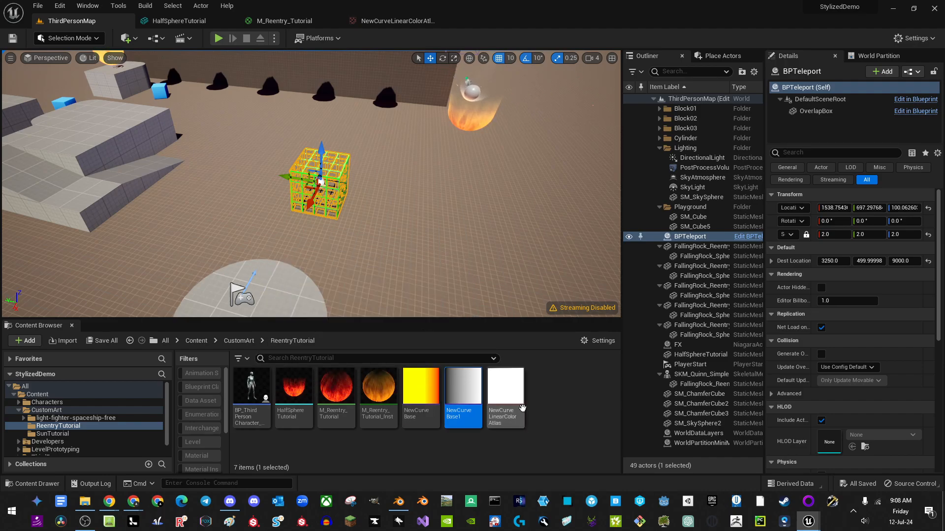
Step: Tilt the view up to the fireballs and start a Play-in-Editor test
{"action": "left_click", "coordinate": [552, 415]}
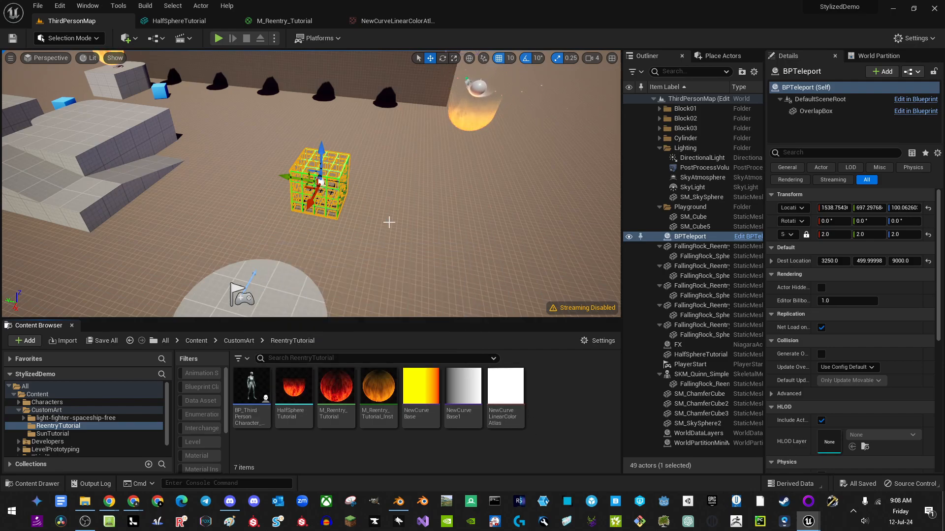
{"action": "right_click_drag", "start_coordinate": [338, 237], "coordinate": [338, 224]}
{"action": "left_click", "coordinate": [219, 39]}
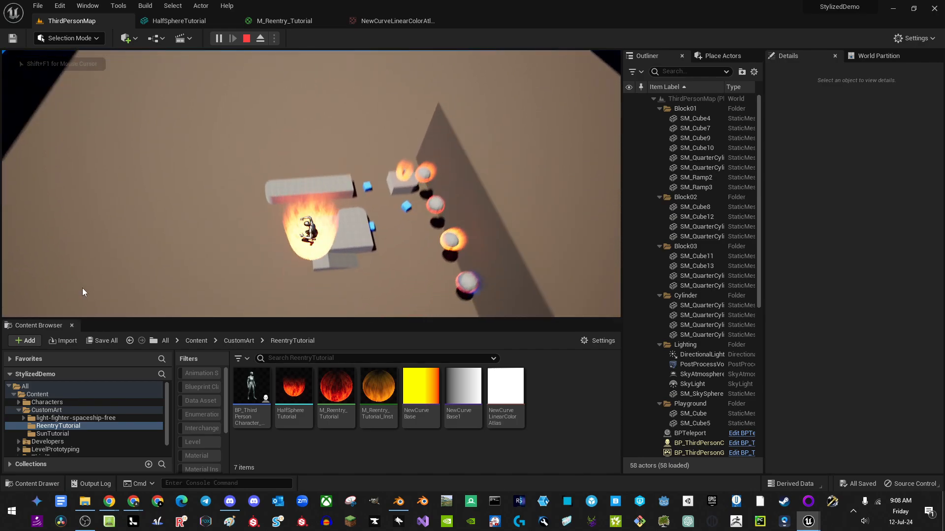
Step: Stop the test play and frame the BPTeleport box with the fireballs and wall
{"action": "key", "text": "Escape"}
{"action": "key", "text": "f"}
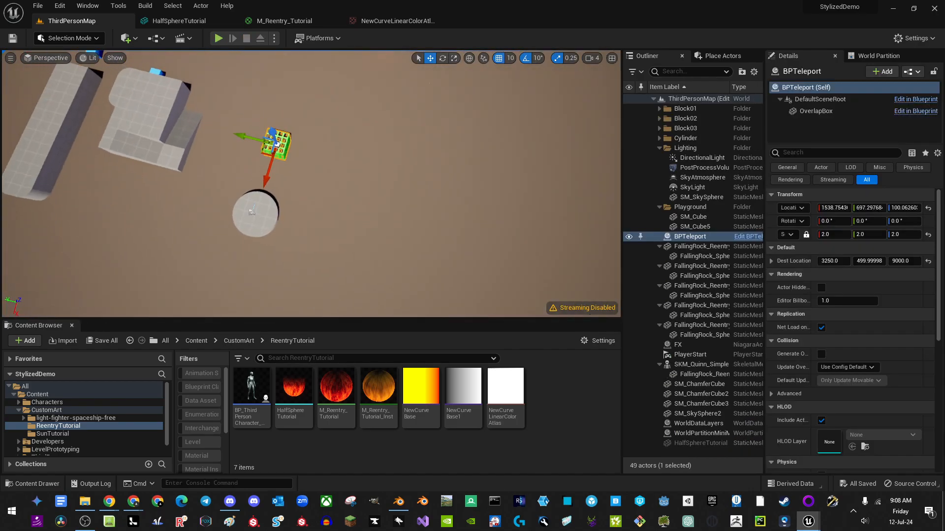
{"action": "right_click_drag", "start_coordinate": [315, 182], "coordinate": [374, 135]}
{"action": "scroll", "coordinate": [73, 419], "scroll_direction": "down", "scroll_amount": 1}
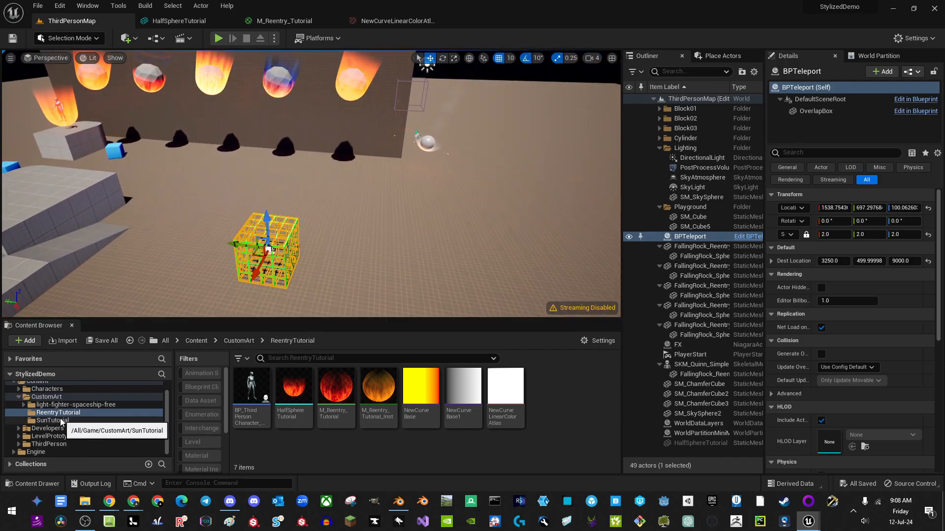
Step: Check the BPTeleport Blueprint in CustomArt, then browse to the ReentryTutorial folder
{"action": "left_click", "coordinate": [46, 397]}
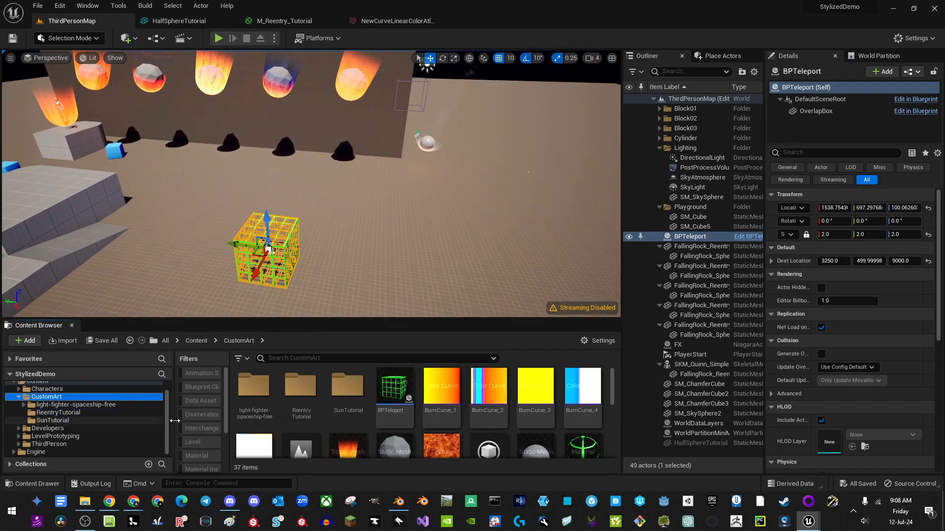
{"action": "double_click", "coordinate": [396, 391]}
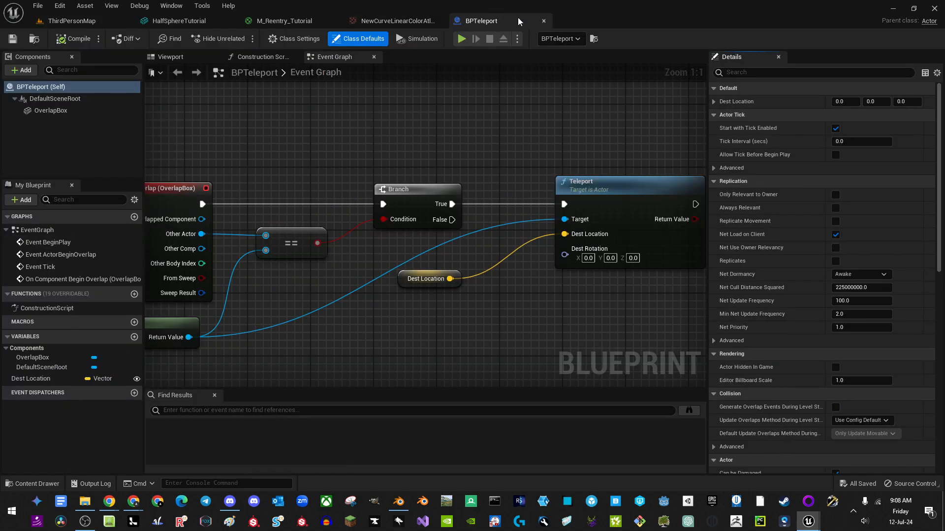
{"action": "left_click", "coordinate": [544, 20]}
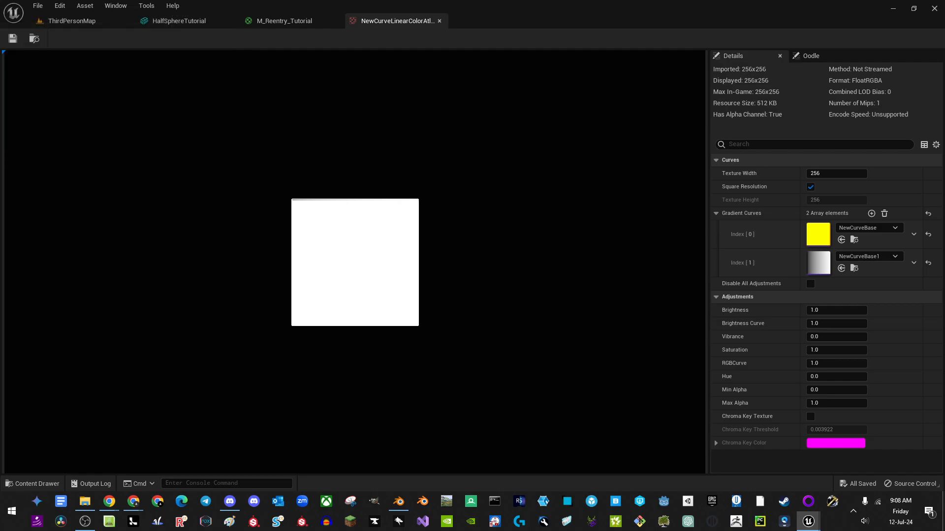
{"action": "left_click", "coordinate": [89, 21]}
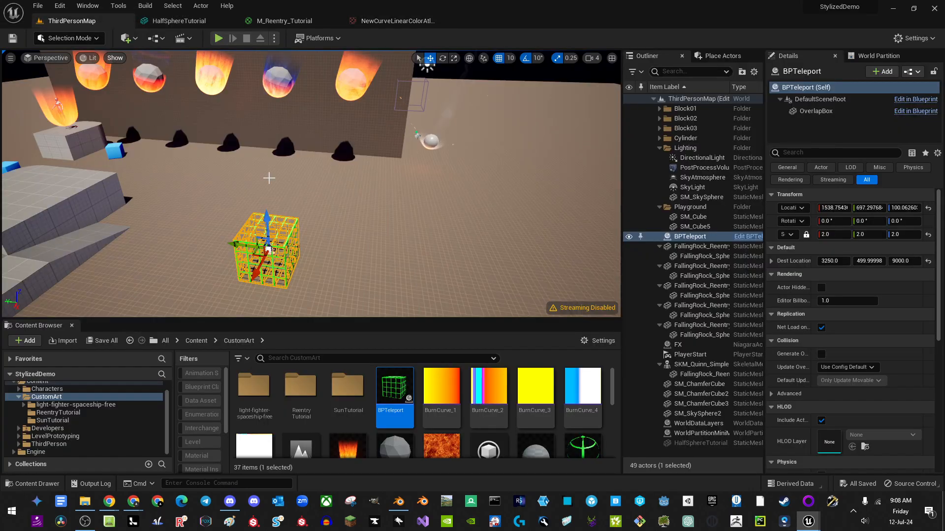
{"action": "left_click", "coordinate": [57, 418]}
{"action": "left_click", "coordinate": [58, 413]}
Step: Create an Actor-based Blueprint named NewBlueprint and open it
{"action": "right_click", "coordinate": [551, 388]}
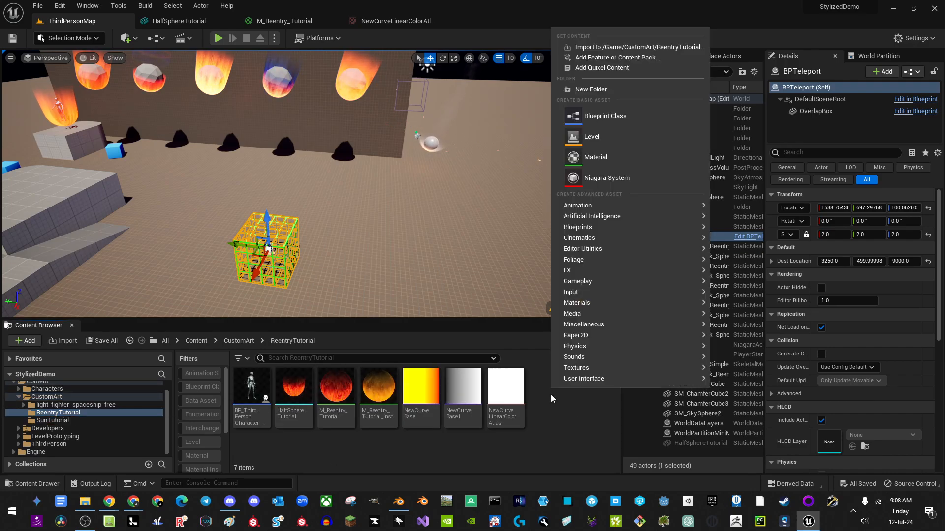
{"action": "left_click", "coordinate": [598, 116]}
{"action": "left_click", "coordinate": [394, 181]}
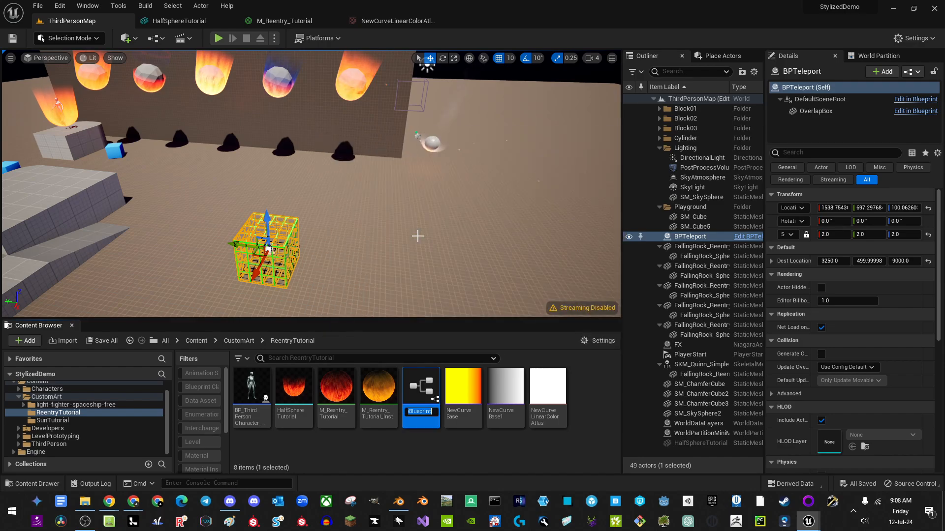
{"action": "key", "text": "Return"}
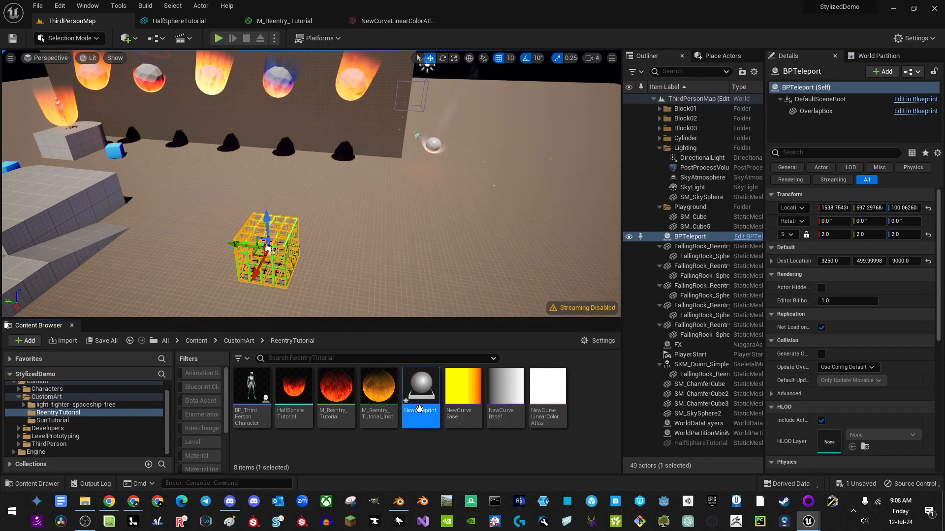
{"action": "double_click", "coordinate": [419, 400]}
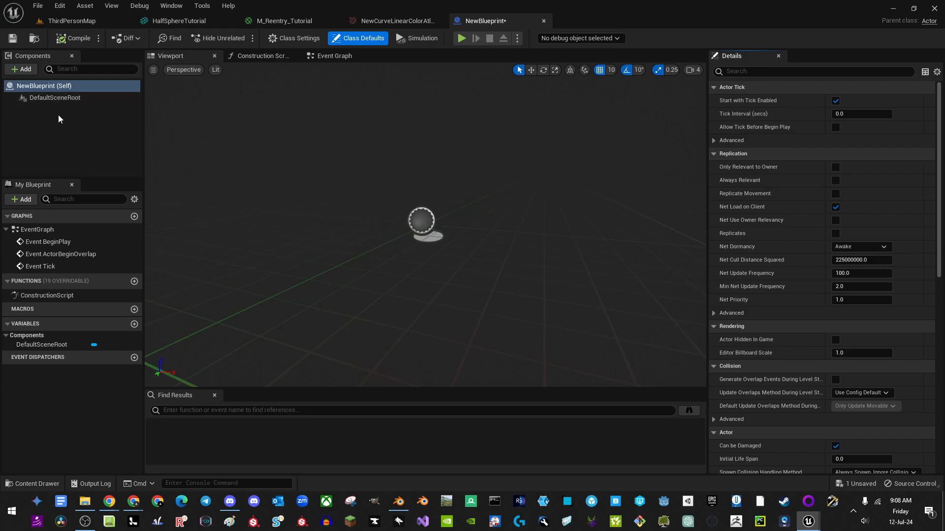
Step: Add a Cube component with its Collision Presets set to OverlapAll
{"action": "left_click", "coordinate": [23, 73]}
{"action": "left_click", "coordinate": [42, 189]}
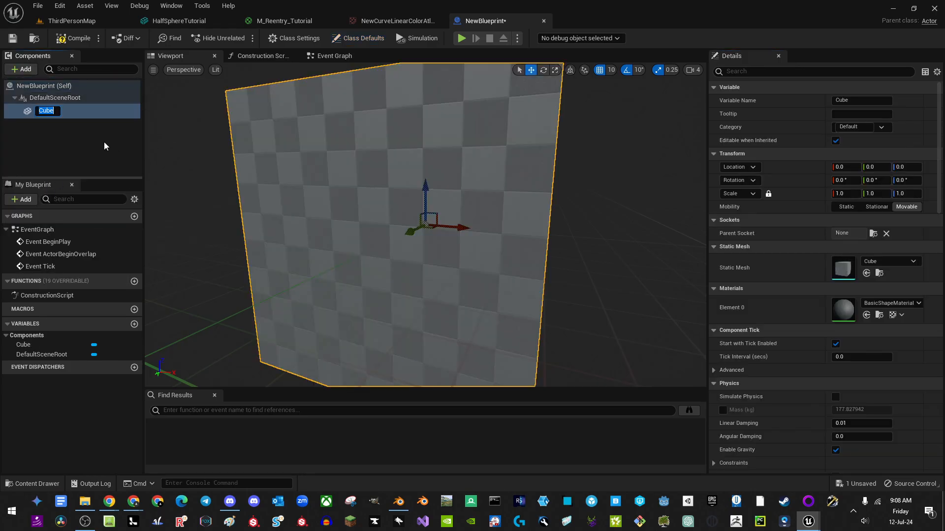
{"action": "left_click", "coordinate": [56, 161]}
{"action": "left_click", "coordinate": [40, 109]}
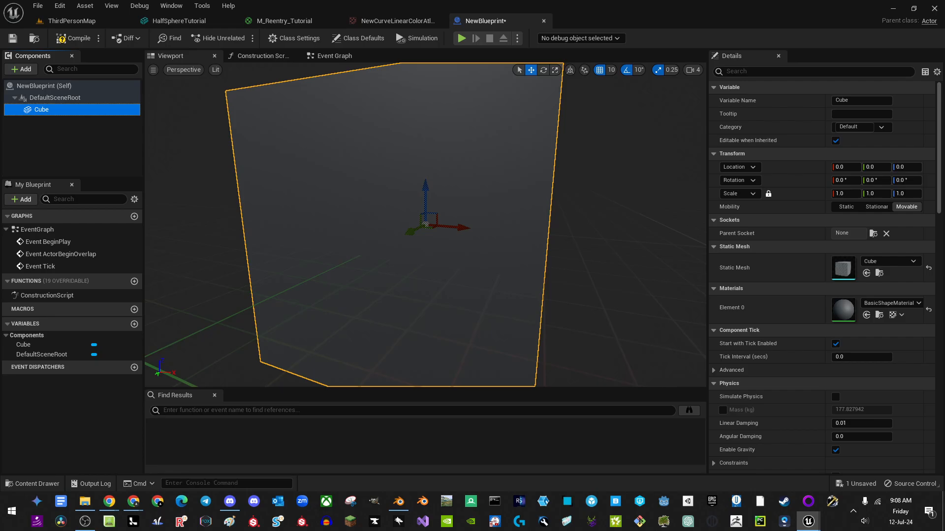
{"action": "scroll", "coordinate": [911, 254], "scroll_direction": "down", "scroll_amount": 12}
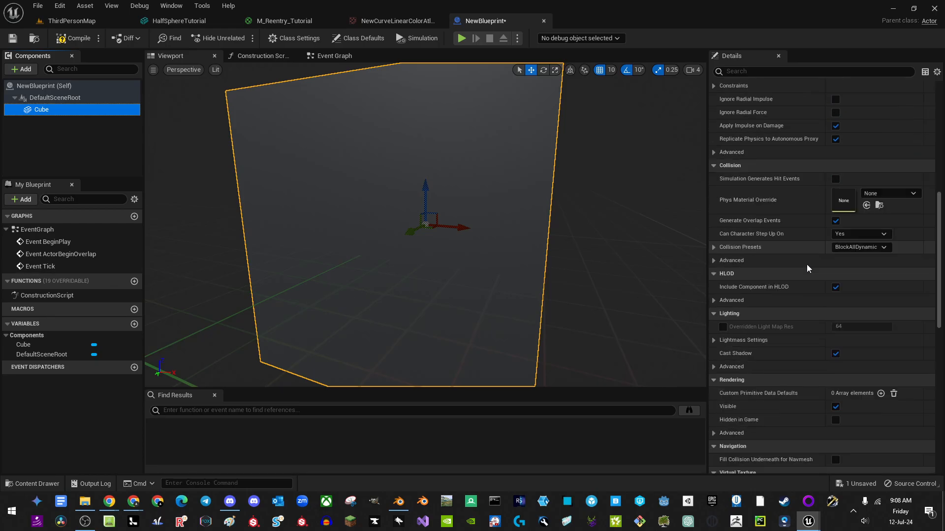
{"action": "left_click", "coordinate": [860, 216]}
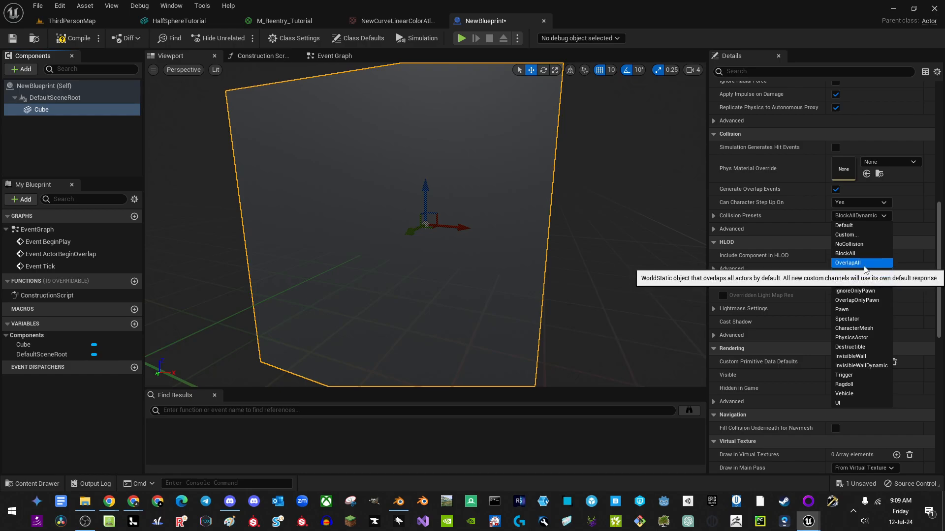
{"action": "left_click", "coordinate": [861, 264]}
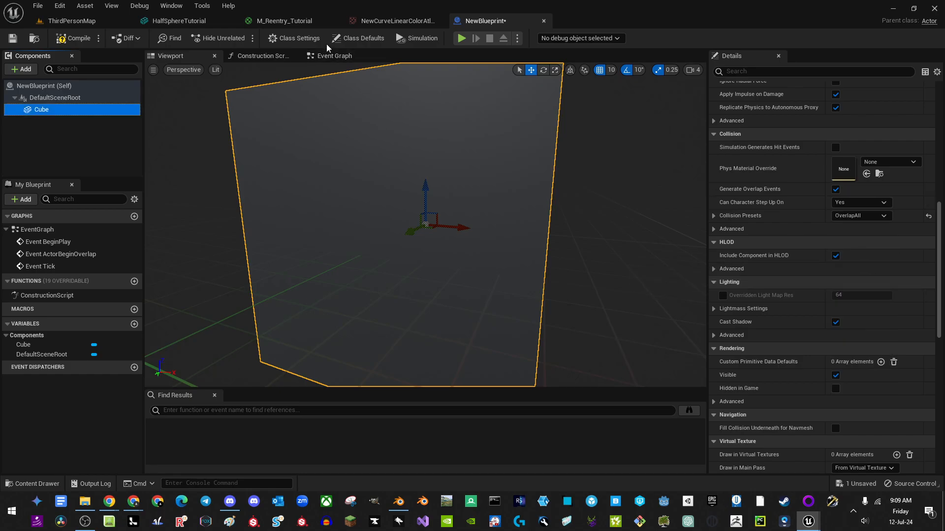
Step: Add the Cube's On Component Begin Overlap event to the graph
{"action": "right_click_drag", "start_coordinate": [315, 241], "coordinate": [315, 241]}
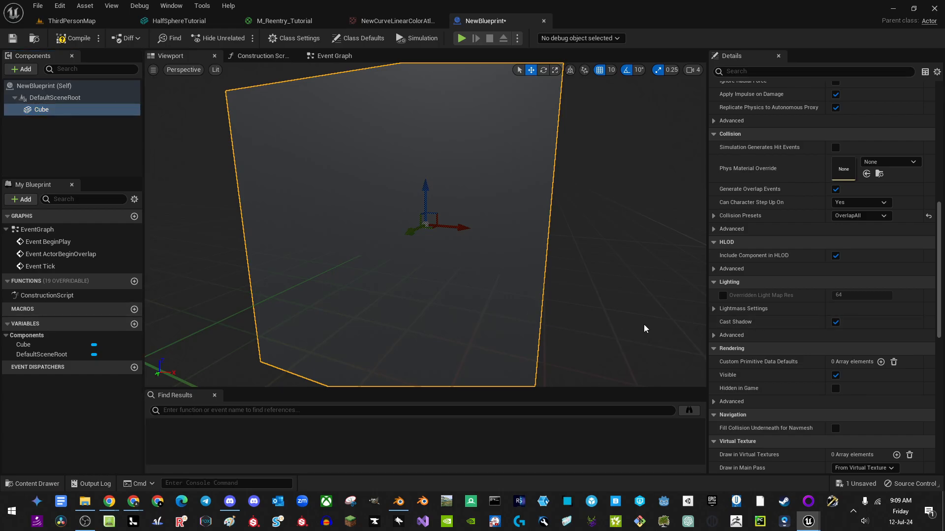
{"action": "scroll", "coordinate": [809, 299], "scroll_direction": "down", "scroll_amount": 10}
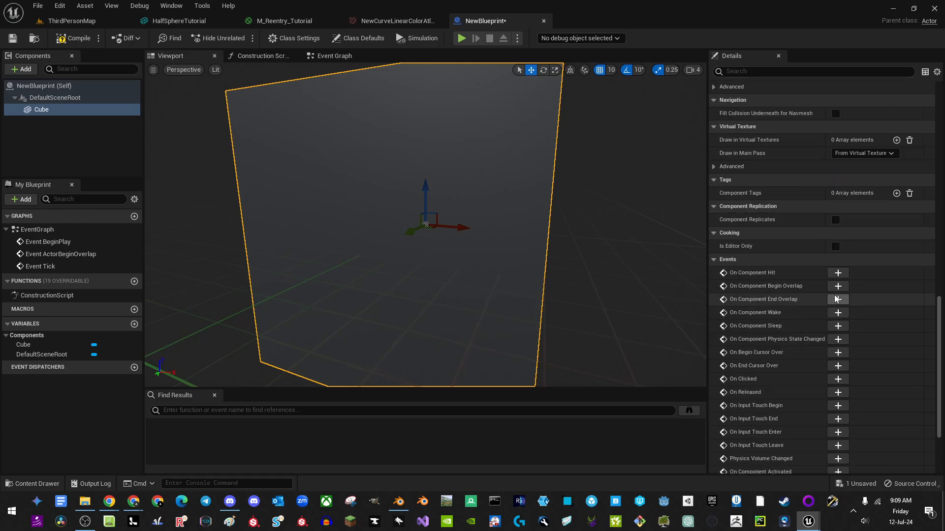
{"action": "left_click", "coordinate": [838, 286]}
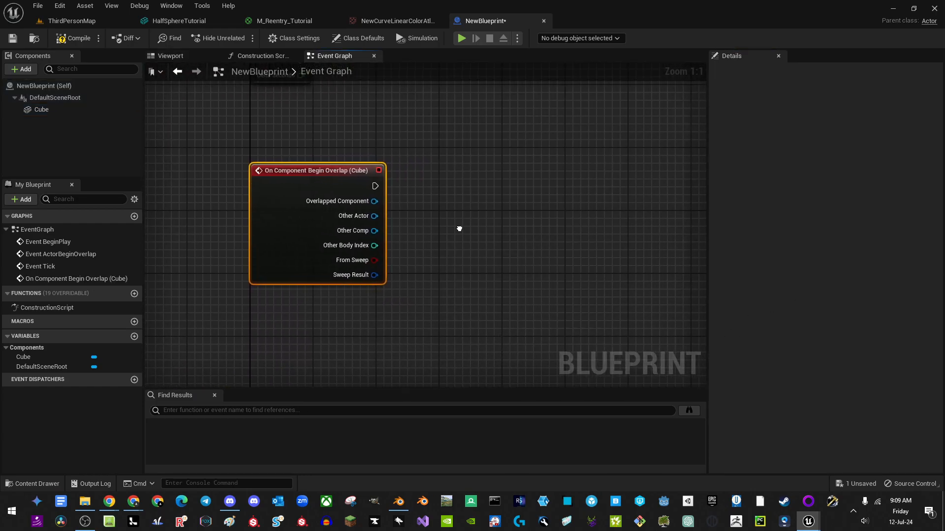
Step: Add a Get Player Pawn node and compare it with the overlap's Other Actor using ==
{"action": "right_click", "coordinate": [285, 322]}
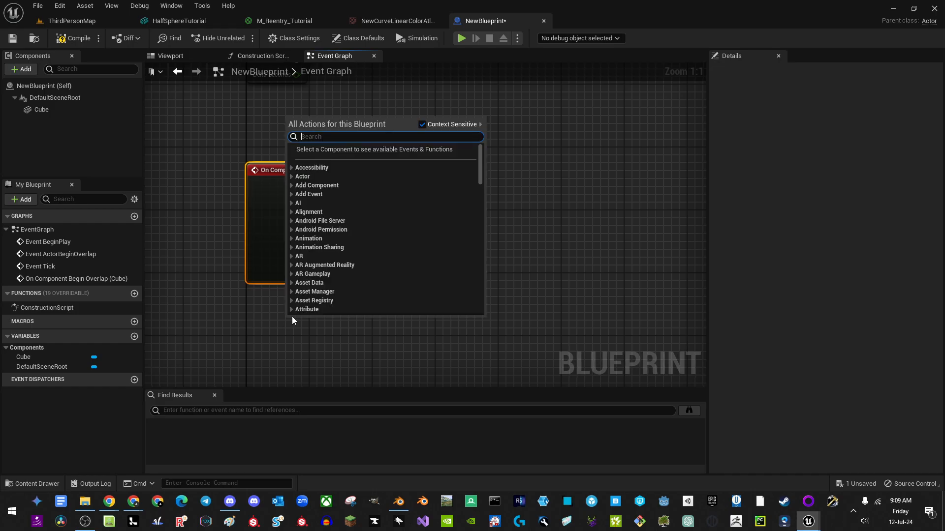
{"action": "type", "text": "pawn"}
{"action": "key", "text": "Return"}
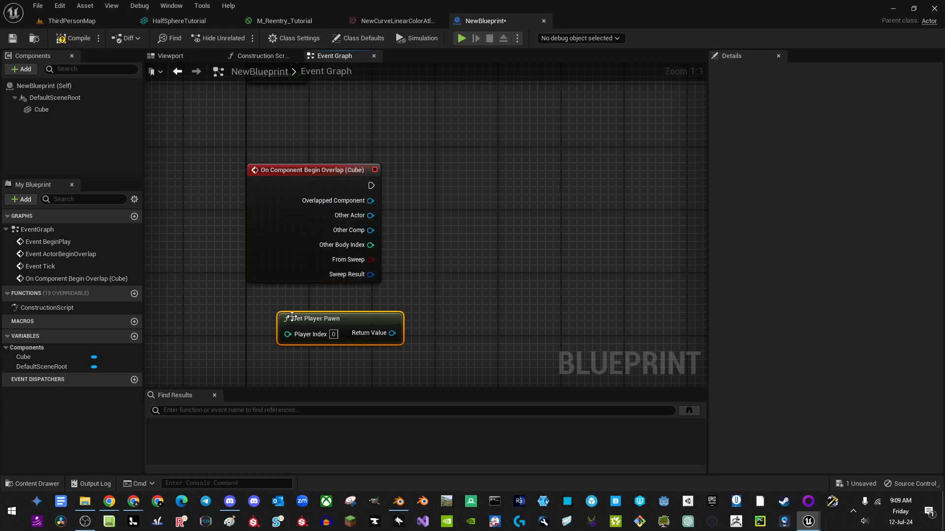
{"action": "left_click_drag", "start_coordinate": [292, 317], "coordinate": [268, 301]}
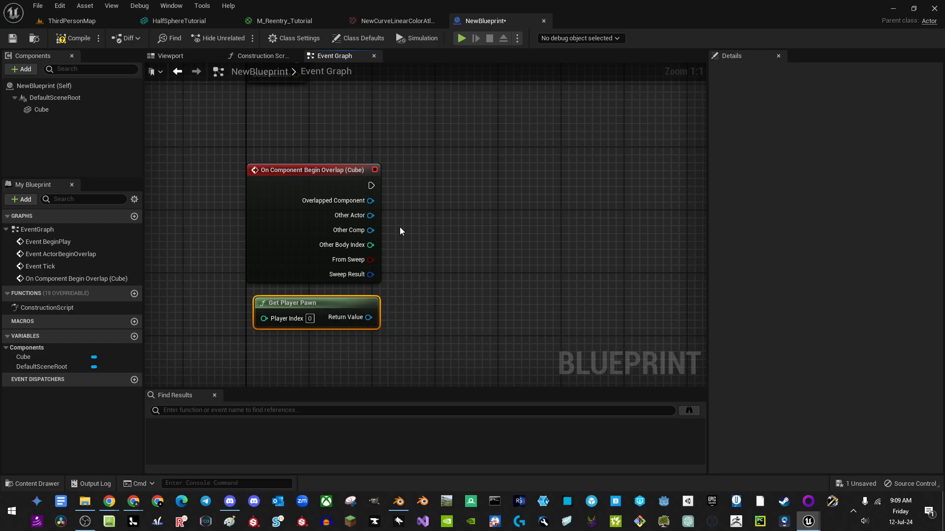
{"action": "left_click_drag", "start_coordinate": [399, 223], "coordinate": [370, 318]}
{"action": "type", "text": "=="}
{"action": "left_click", "coordinate": [512, 288]}
{"action": "right_click_drag", "start_coordinate": [454, 237], "coordinate": [382, 264]}
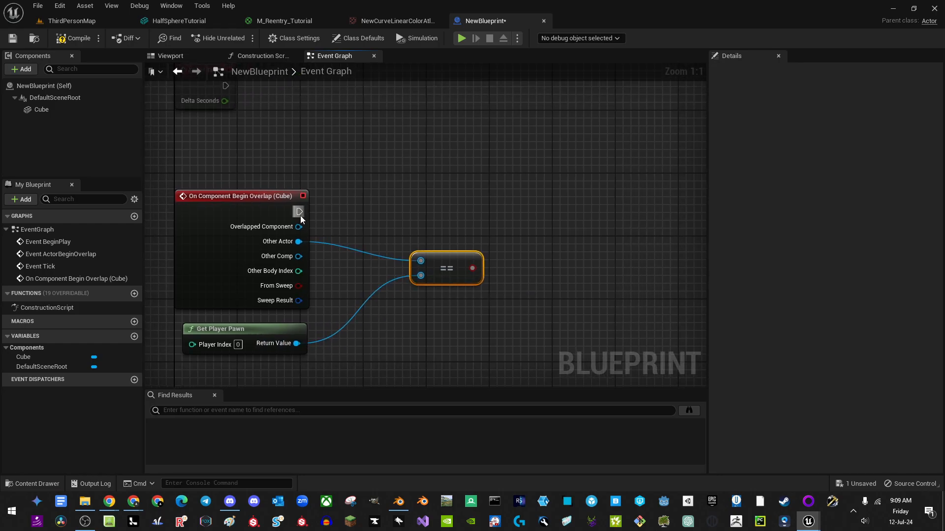
Step: Add a Branch after the overlap event, driven by the == comparison result
{"action": "left_click_drag", "start_coordinate": [299, 212], "coordinate": [522, 215]}
{"action": "type", "text": "bra"}
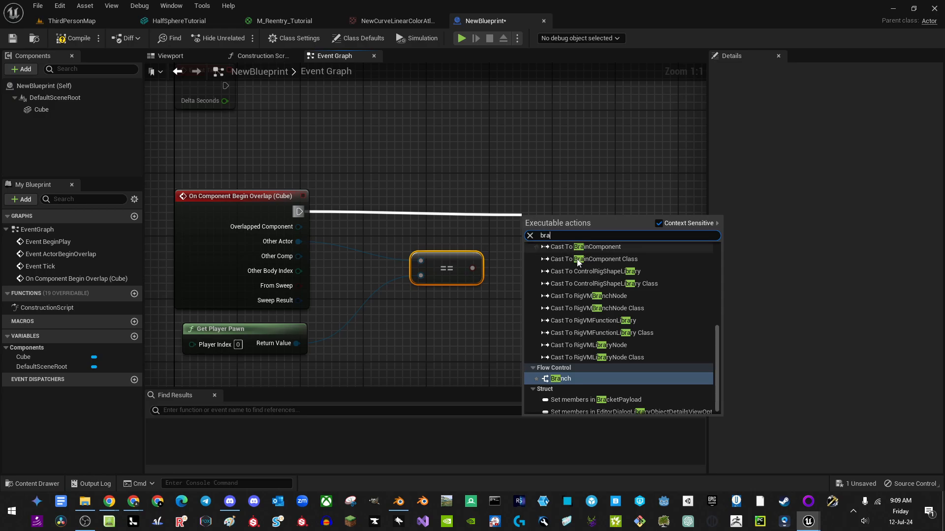
{"action": "left_click", "coordinate": [561, 379]}
{"action": "left_click_drag", "start_coordinate": [472, 268], "coordinate": [531, 226]}
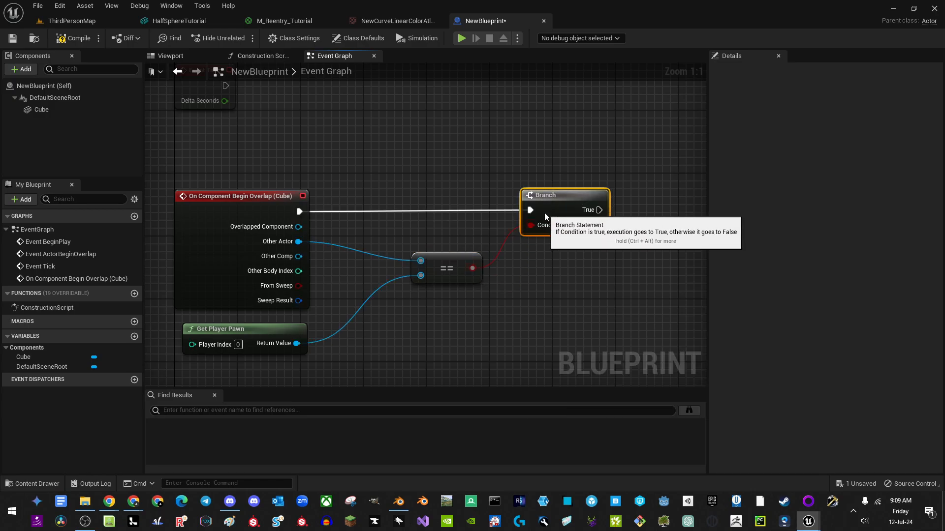
{"action": "left_click_drag", "start_coordinate": [445, 264], "coordinate": [424, 250]}
{"action": "right_click_drag", "start_coordinate": [570, 247], "coordinate": [348, 267]}
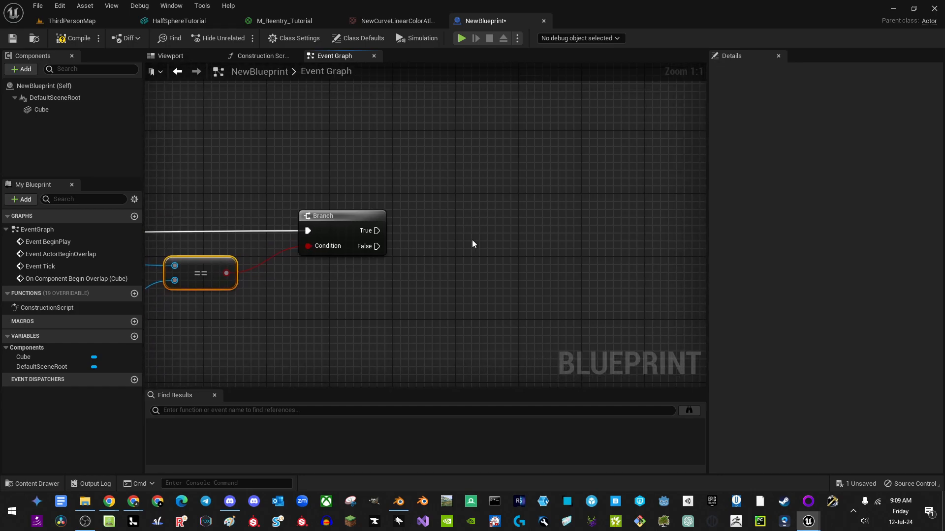
Step: Place a Teleport node on the Branch's True output
{"action": "left_click_drag", "start_coordinate": [490, 226], "coordinate": [490, 203]}
{"action": "type", "text": "tele"}
{"action": "key", "text": "Return"}
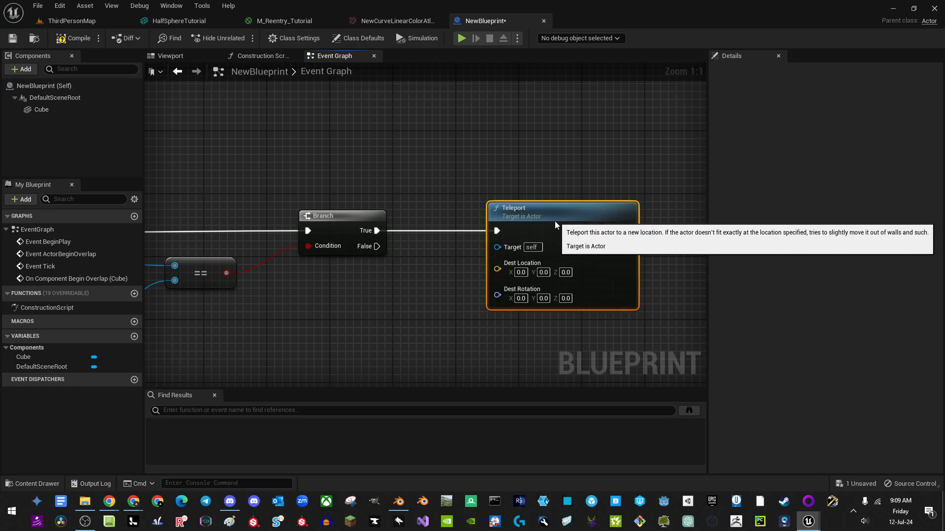
{"action": "right_click_drag", "start_coordinate": [401, 277], "coordinate": [446, 243]}
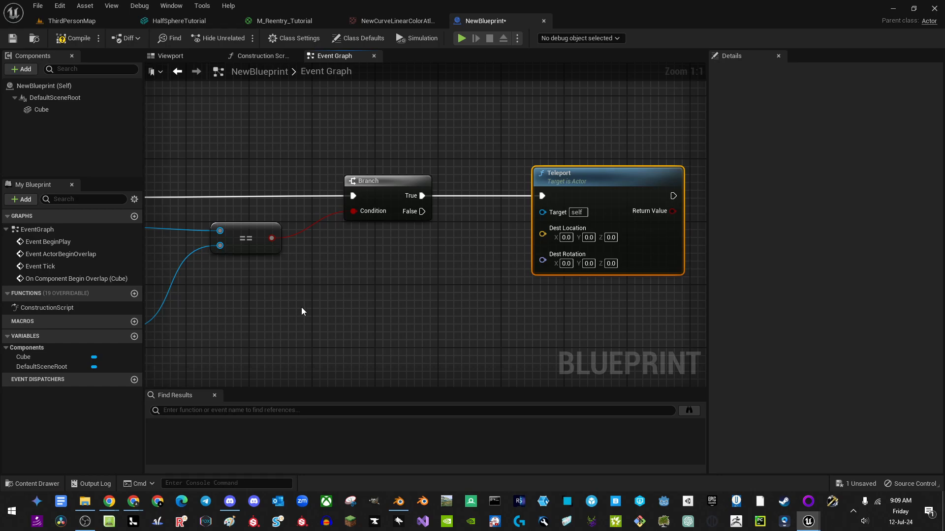
Step: Promote Teleport's Dest Location to an Instance Editable variable with Show 3D Widget enabled
{"action": "left_click", "coordinate": [134, 337]}
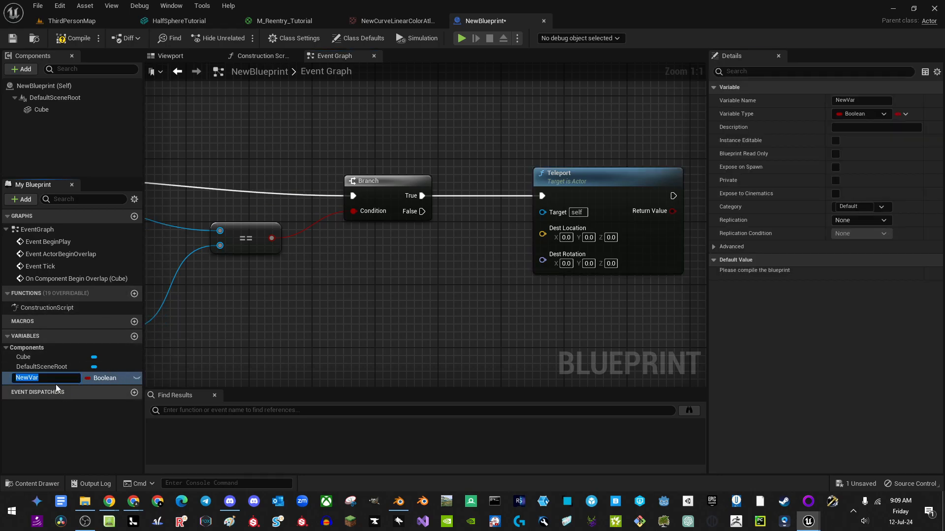
{"action": "left_click", "coordinate": [297, 355]}
{"action": "left_click", "coordinate": [26, 378]}
{"action": "key", "text": "Delete"}
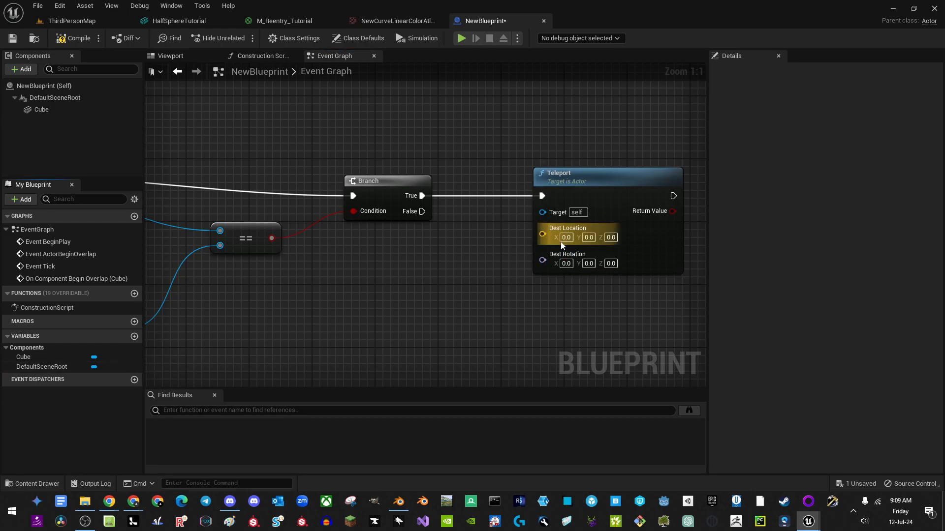
{"action": "left_click_drag", "start_coordinate": [543, 235], "coordinate": [381, 250]}
{"action": "left_click", "coordinate": [492, 315]}
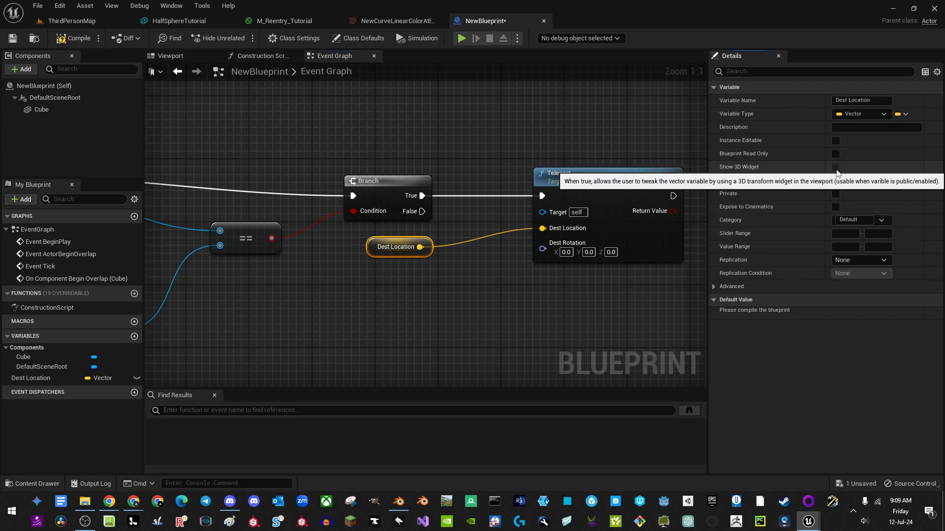
{"action": "left_click", "coordinate": [835, 140]}
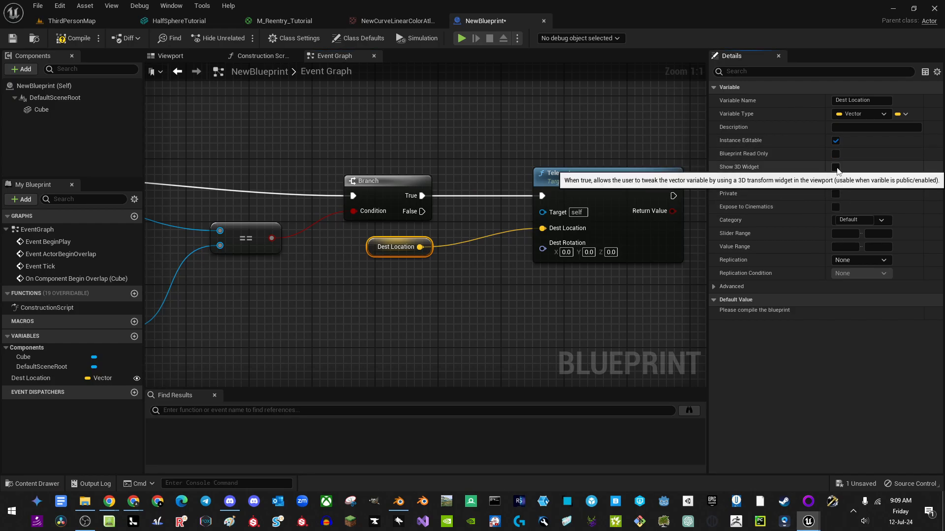
{"action": "left_click", "coordinate": [836, 168]}
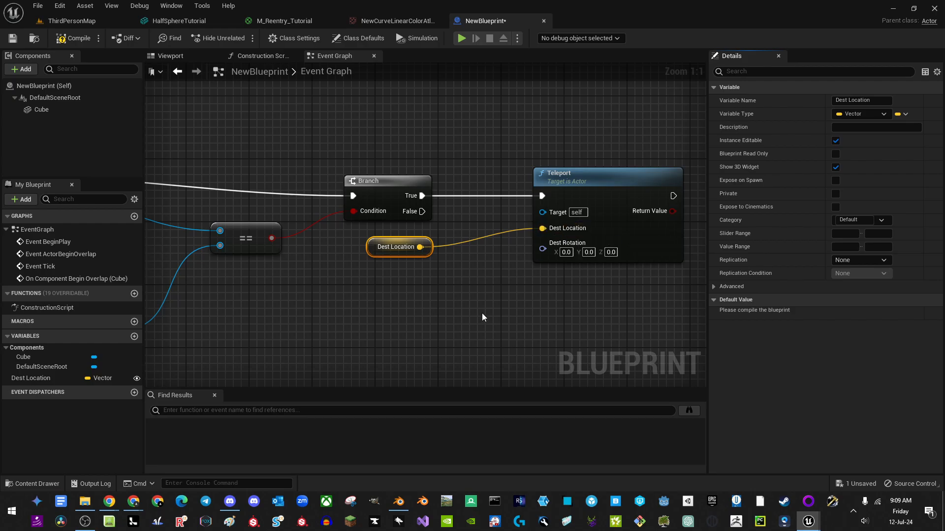
Step: Compile and save the NewBlueprint teleport Blueprint
{"action": "right_click_drag", "start_coordinate": [482, 313], "coordinate": [482, 297]}
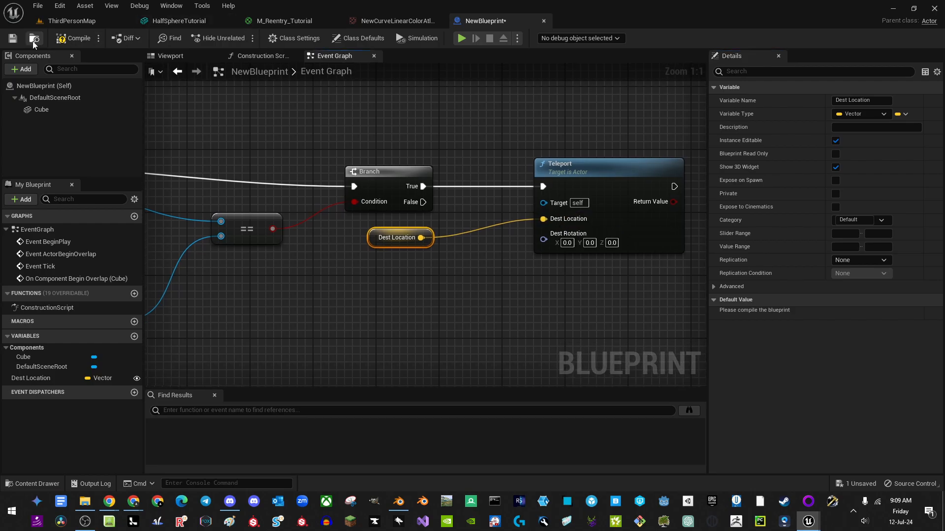
{"action": "left_click", "coordinate": [71, 38]}
{"action": "left_click", "coordinate": [10, 40]}
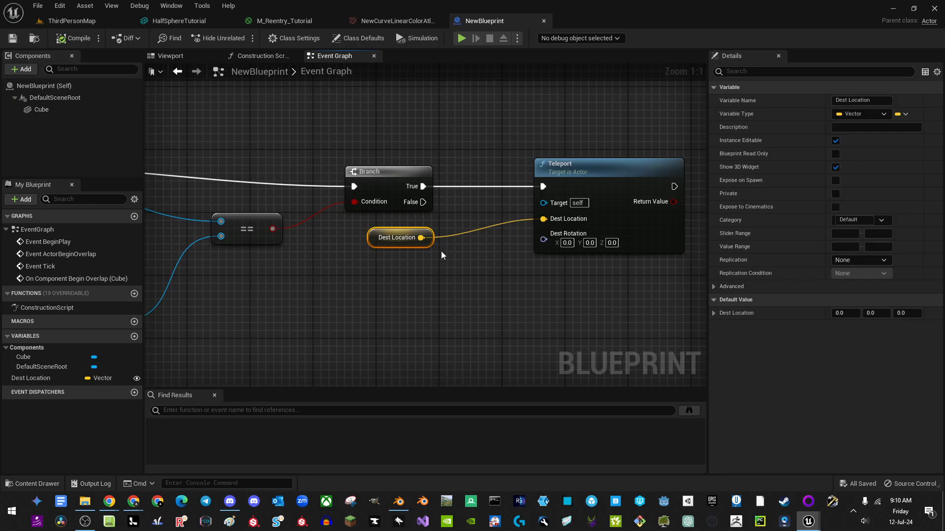
{"action": "scroll", "coordinate": [441, 251], "scroll_direction": "down", "scroll_amount": 3}
Step: Place NewBlueprint in ThirdPersonMap at scale 2.0, Z 120 and X 1520
{"action": "left_click", "coordinate": [71, 21]}
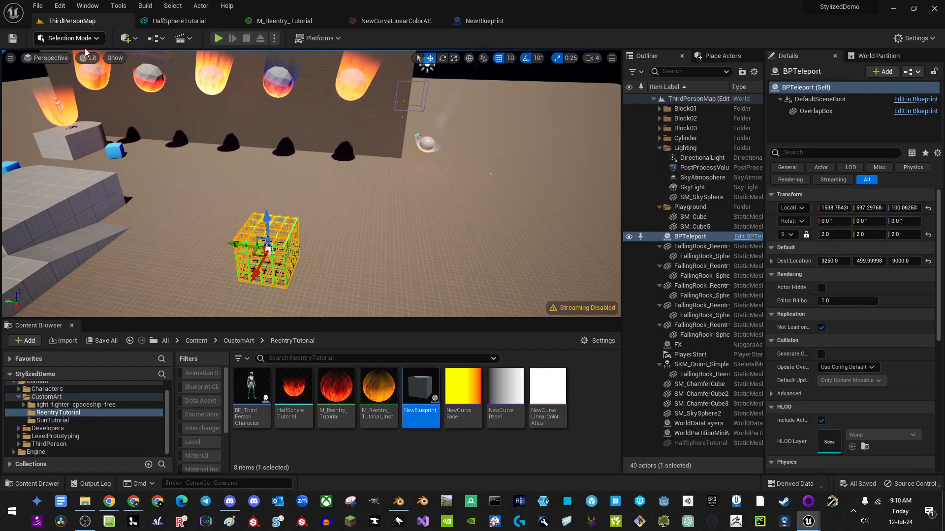
{"action": "left_click_drag", "start_coordinate": [420, 393], "coordinate": [391, 272]}
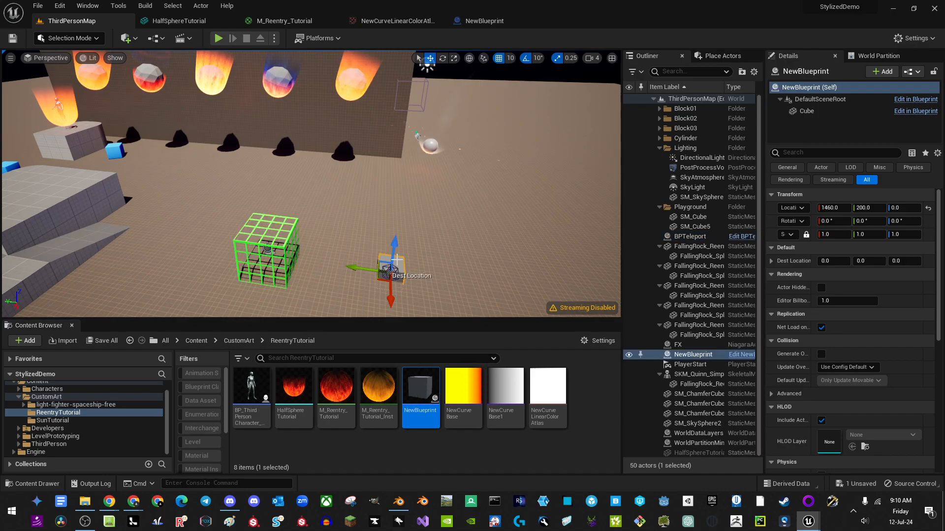
{"action": "left_click", "coordinate": [837, 236]}
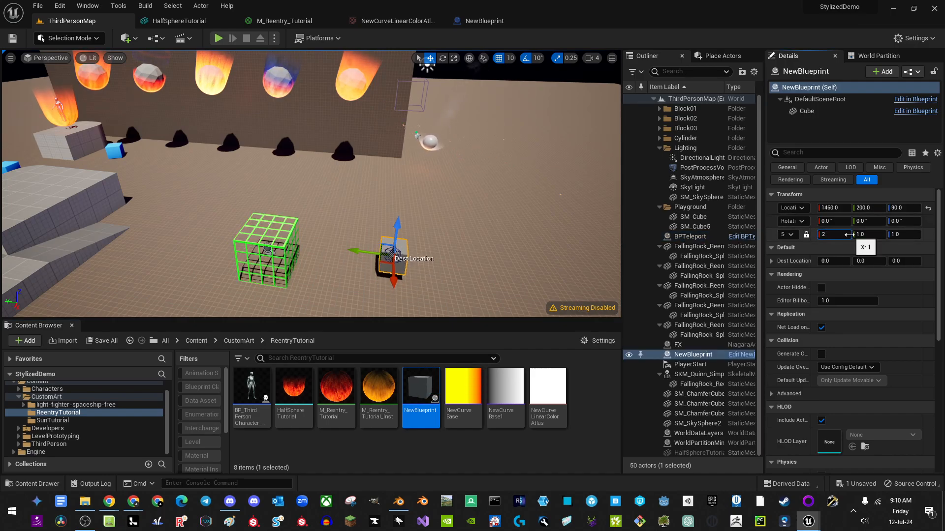
{"action": "type", "text": "2"}
{"action": "key", "text": "Return"}
{"action": "left_click_drag", "start_coordinate": [400, 238], "coordinate": [402, 227]}
{"action": "left_click_drag", "start_coordinate": [392, 278], "coordinate": [394, 294]}
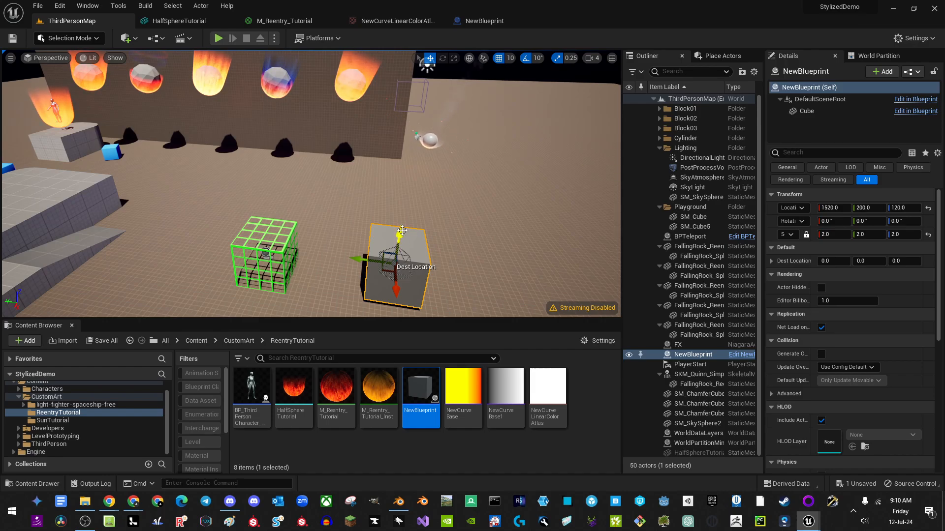
Step: Raise the teleport Dest Location to Z 280 and commit BPTeleport's Dest Location Z value
{"action": "left_click_drag", "start_coordinate": [399, 233], "coordinate": [422, 81]}
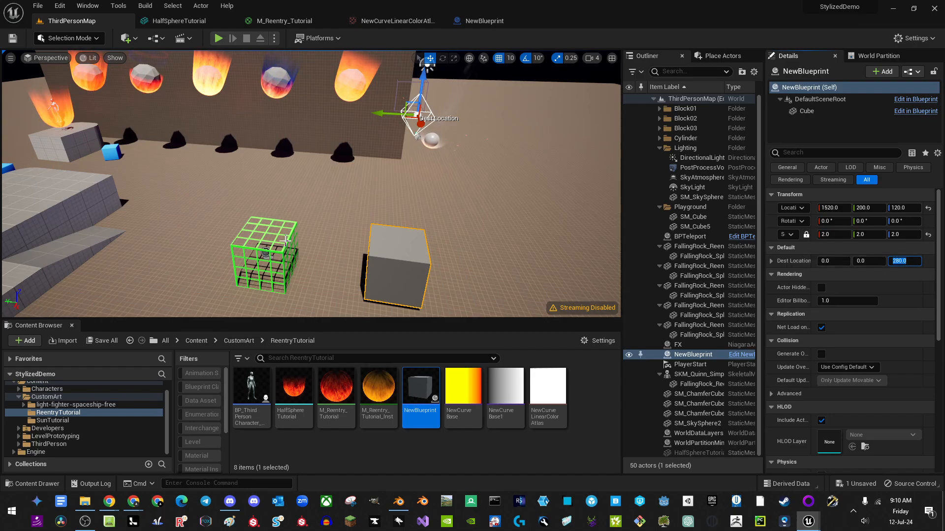
{"action": "left_click", "coordinate": [278, 255]}
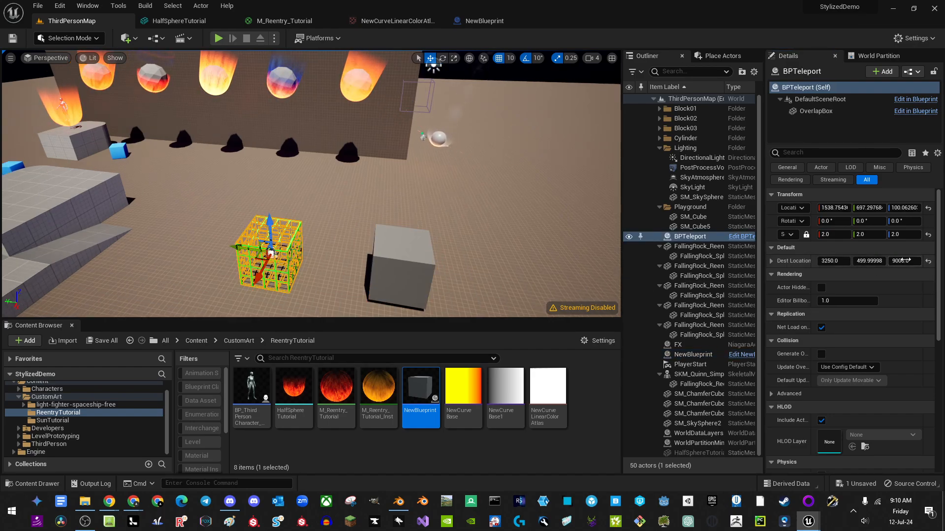
{"action": "key", "text": "Return"}
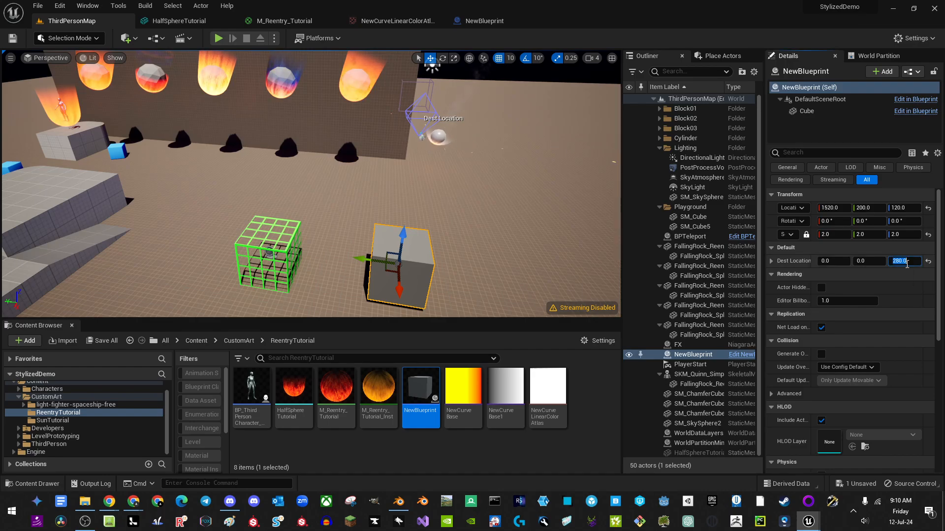
{"action": "right_click_drag", "start_coordinate": [482, 197], "coordinate": [502, 202]}
Step: Play-test the level by running the character forward toward the cube, then stop
{"action": "left_click", "coordinate": [217, 37]}
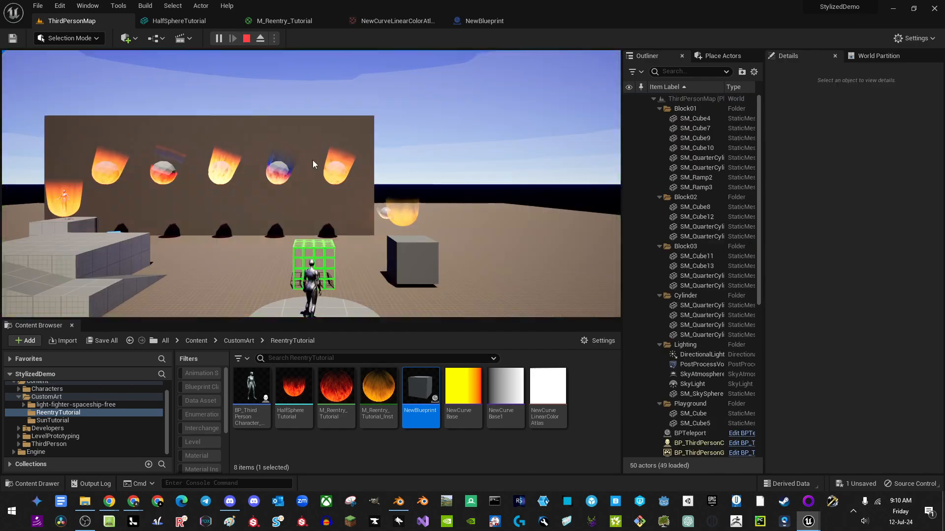
{"action": "key", "text": "w"}
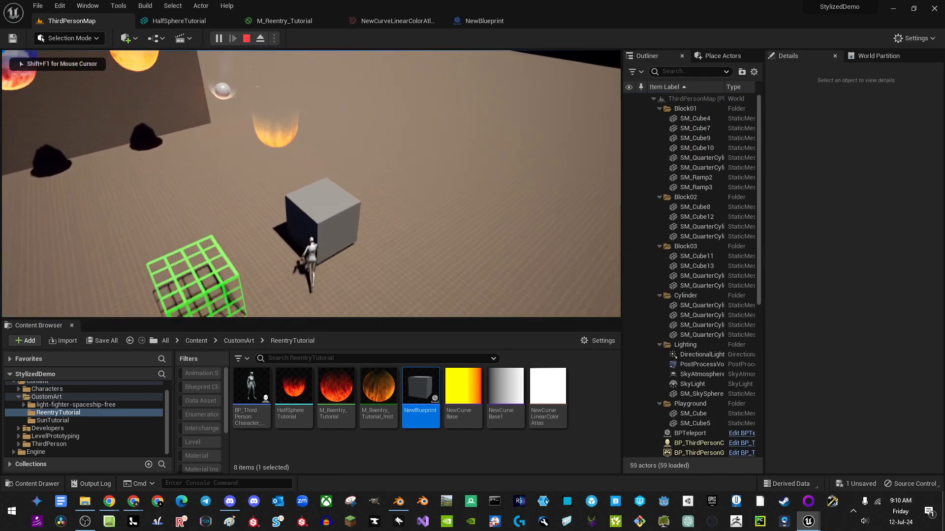
{"action": "key", "text": "Escape"}
{"action": "key", "text": "Escape"}
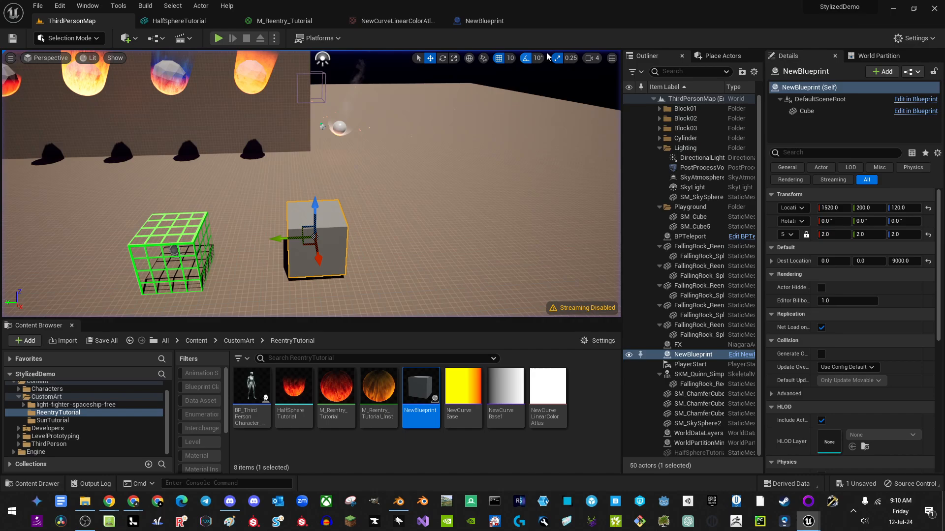
{"action": "left_click", "coordinate": [485, 20]}
Step: Wire Get Player Pawn's Return Value into Teleport's Target and play-test walking into the cube
{"action": "left_click_drag", "start_coordinate": [290, 287], "coordinate": [482, 249]}
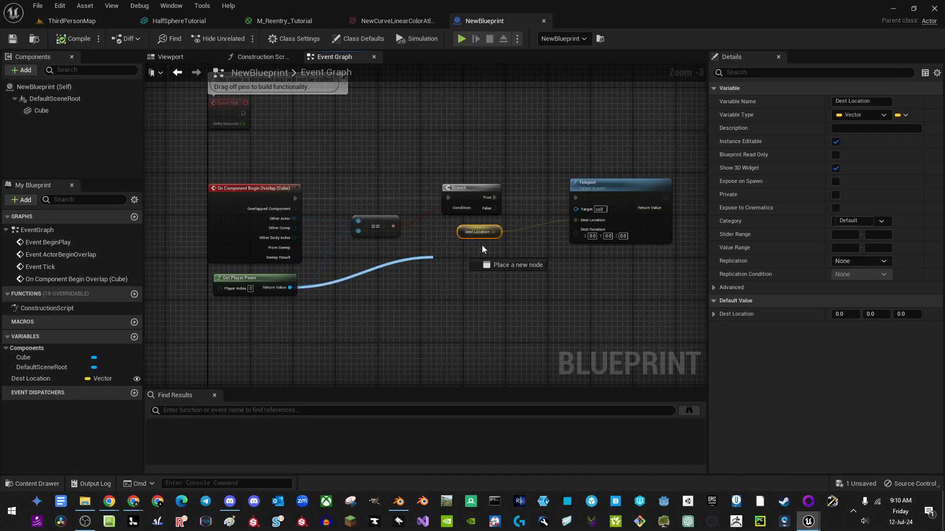
{"action": "left_click_drag", "start_coordinate": [582, 212], "coordinate": [580, 211]}
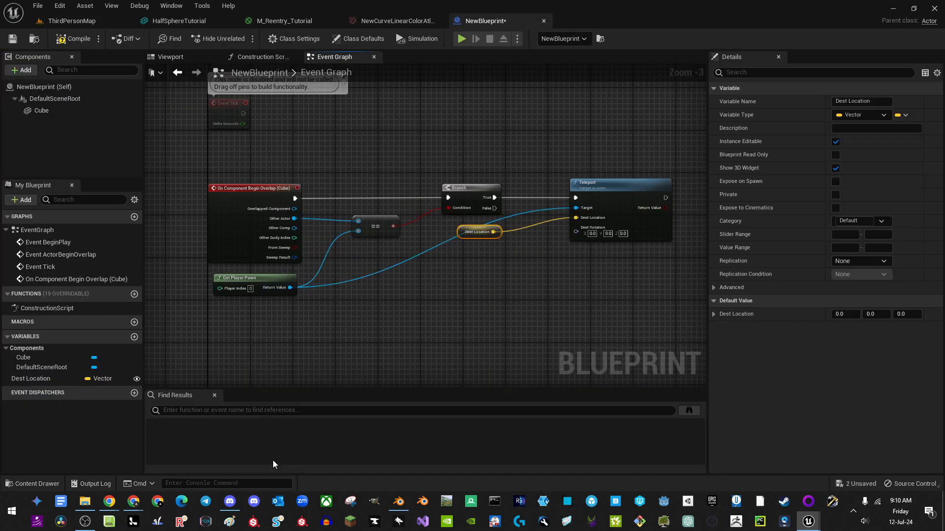
{"action": "left_click", "coordinate": [77, 22]}
{"action": "left_click", "coordinate": [218, 38]}
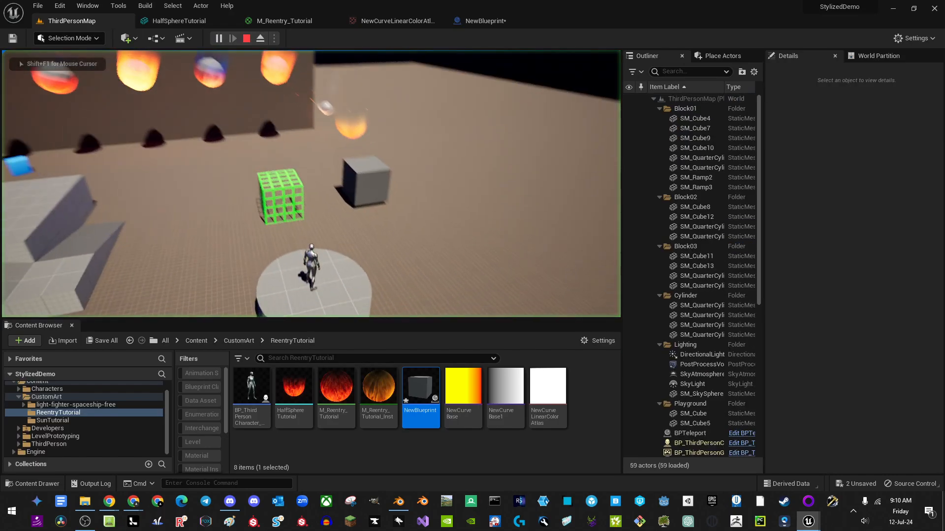
{"action": "key", "text": "w"}
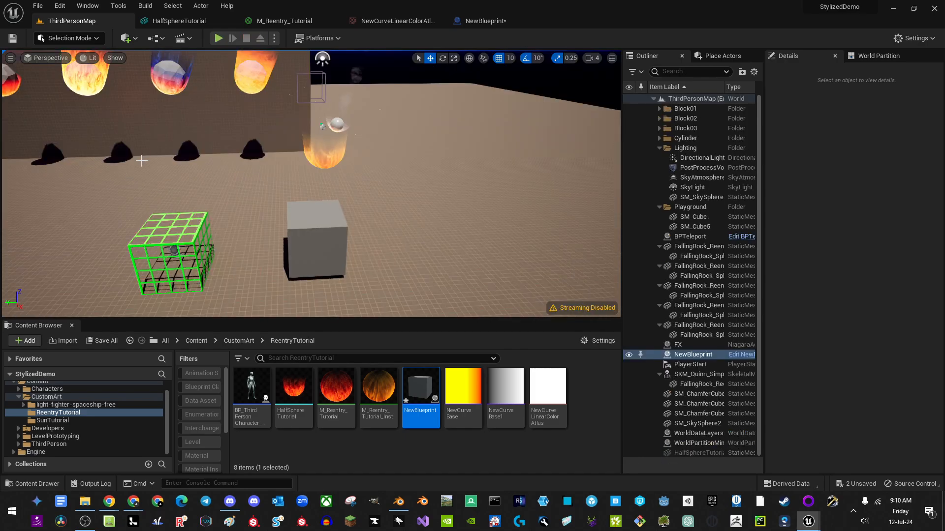
{"action": "key", "text": "Escape"}
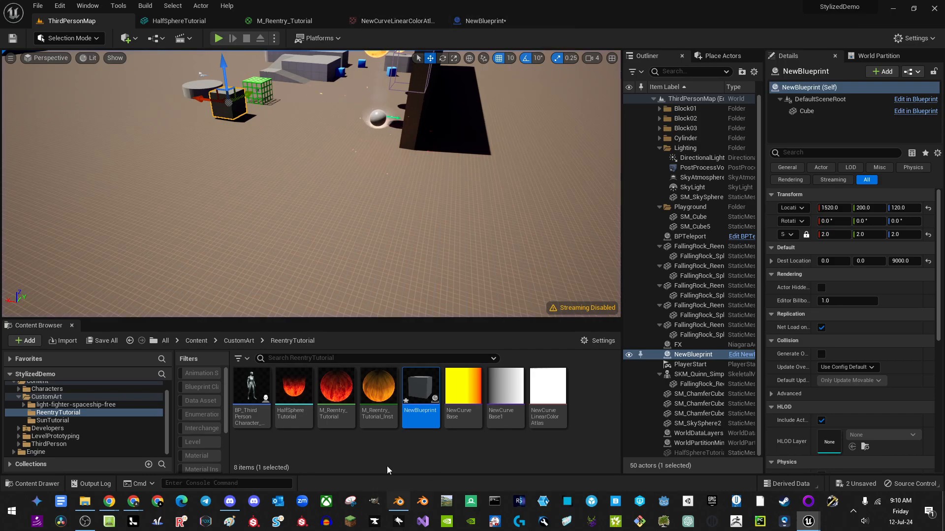
Step: Select the BPTeleport wireframe cube in the level and open its M_Grid material
{"action": "right_click_drag", "start_coordinate": [335, 276], "coordinate": [389, 276]}
{"action": "key", "text": "w"}
{"action": "right_click_drag", "start_coordinate": [312, 212], "coordinate": [305, 178]}
{"action": "key", "text": "s"}
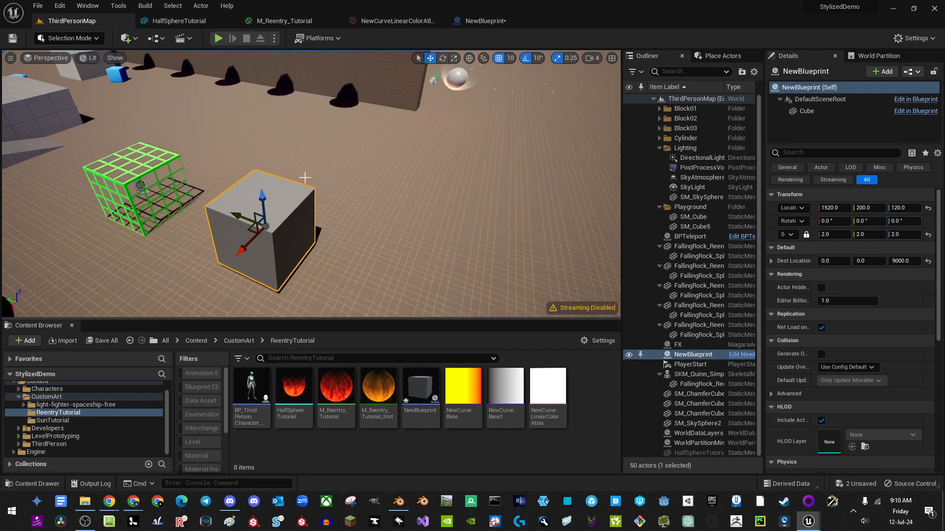
{"action": "left_click", "coordinate": [144, 170]}
{"action": "left_click", "coordinate": [143, 174]}
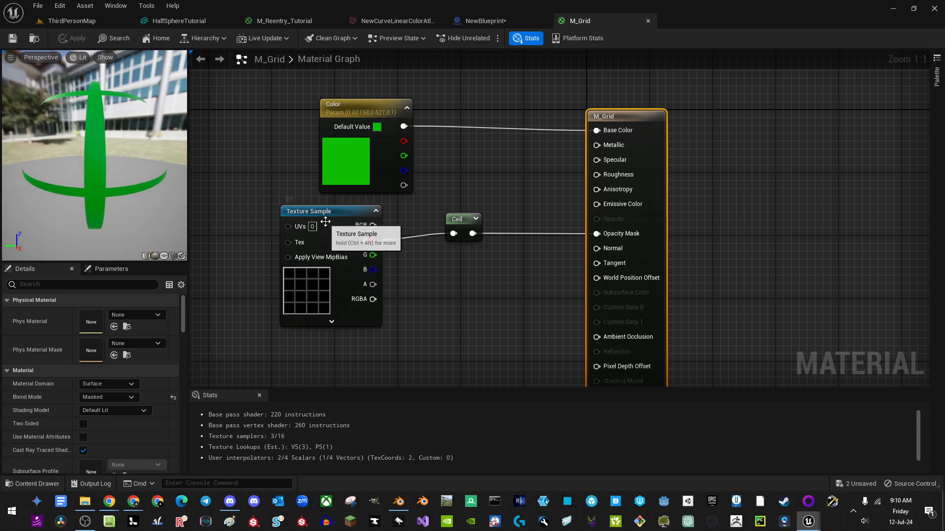
{"action": "left_click", "coordinate": [344, 217]}
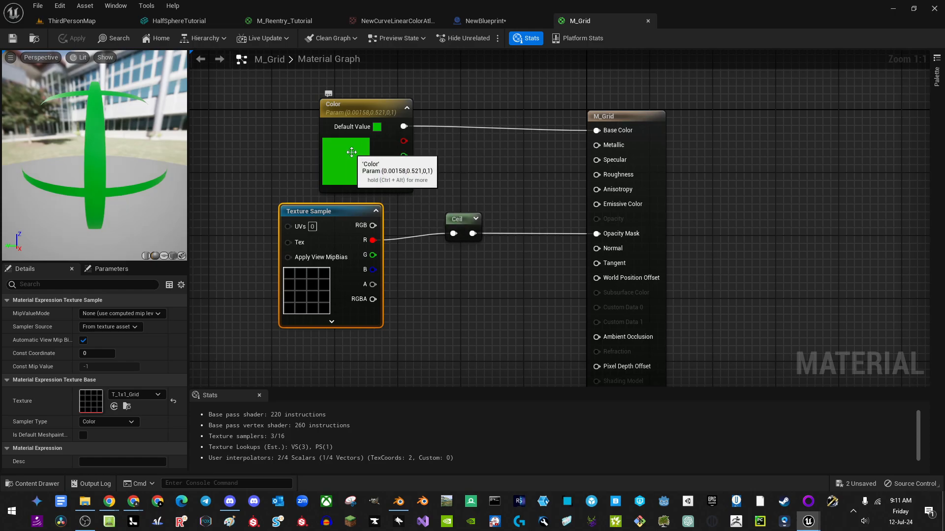
Step: Open the BP_ThirdPersonCharacter_Blank Blueprint and dock BP_ThirdPersonGameMode's class defaults beside the level
{"action": "left_click", "coordinate": [72, 21]}
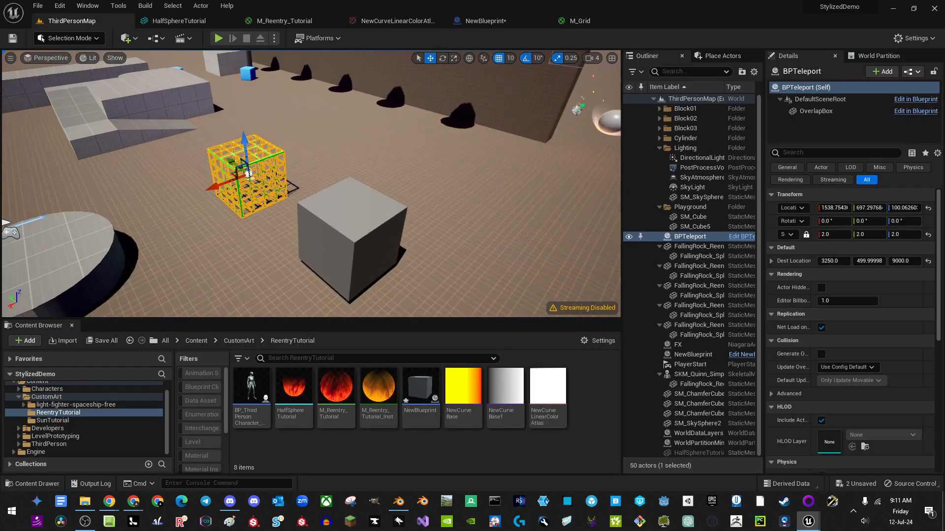
{"action": "left_click", "coordinate": [419, 152]}
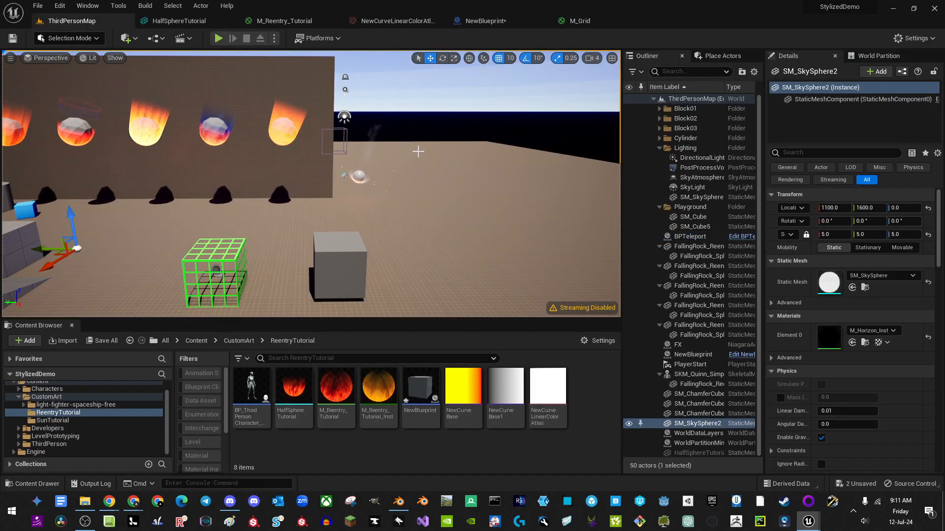
{"action": "left_click", "coordinate": [251, 391]}
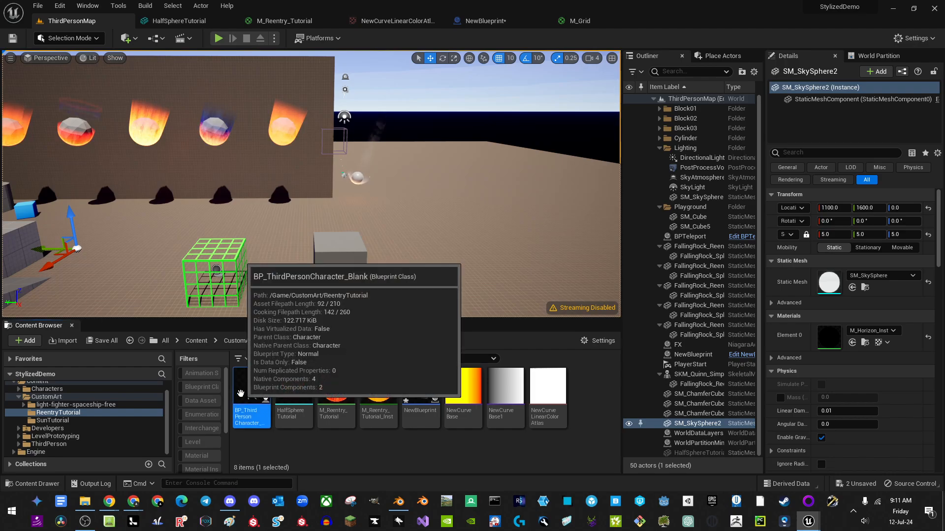
{"action": "left_click_drag", "start_coordinate": [493, 5], "coordinate": [519, 22]}
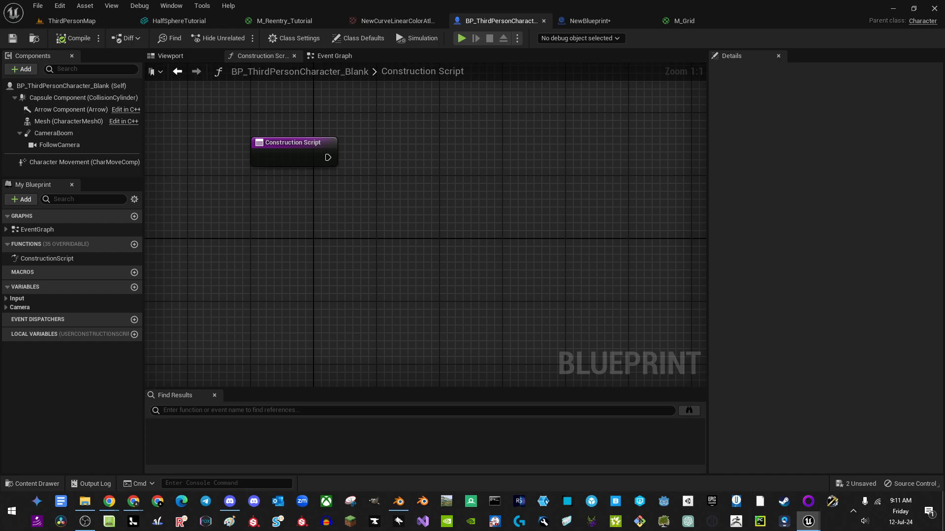
{"action": "left_click", "coordinate": [34, 39]}
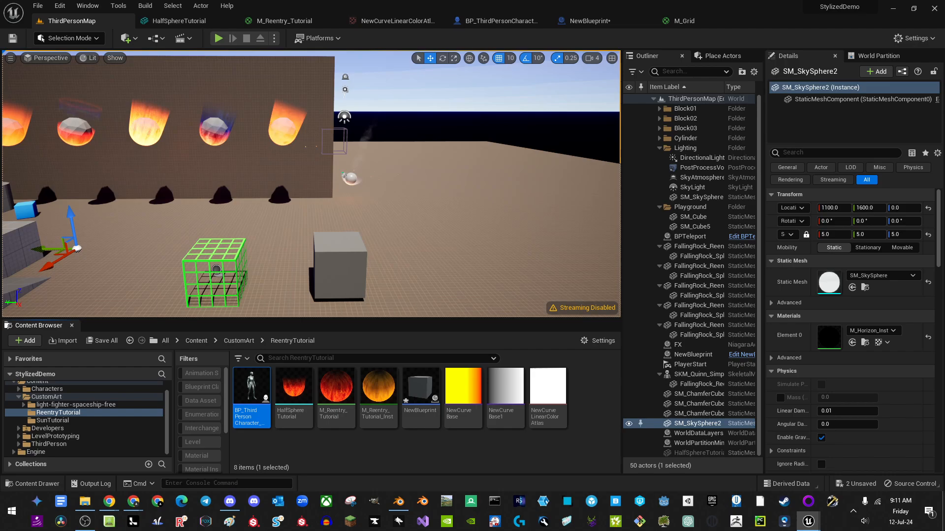
{"action": "left_click_drag", "start_coordinate": [301, 87], "coordinate": [320, 26]}
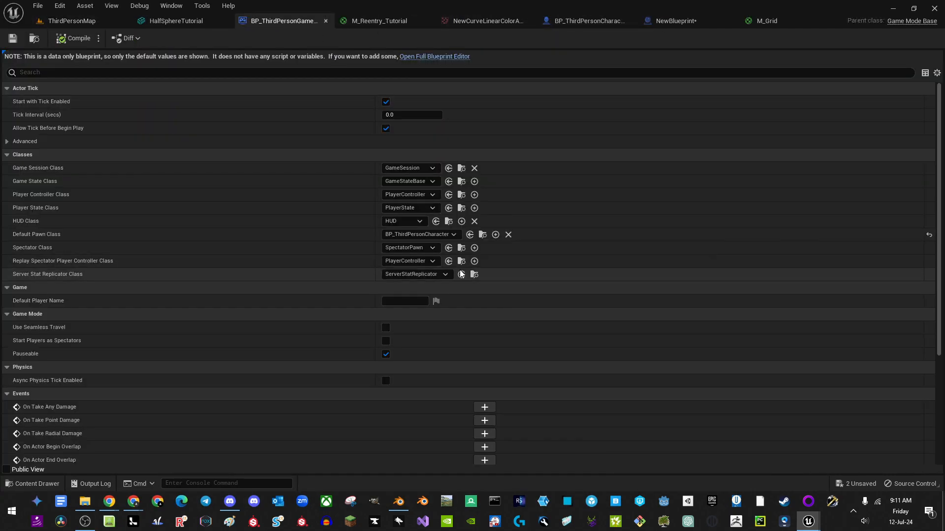
Step: Set Default Pawn Class to BP_ThirdPersonCharacter_Blank, play-test the teleport, then return to that Blueprint
{"action": "left_click", "coordinate": [470, 236]}
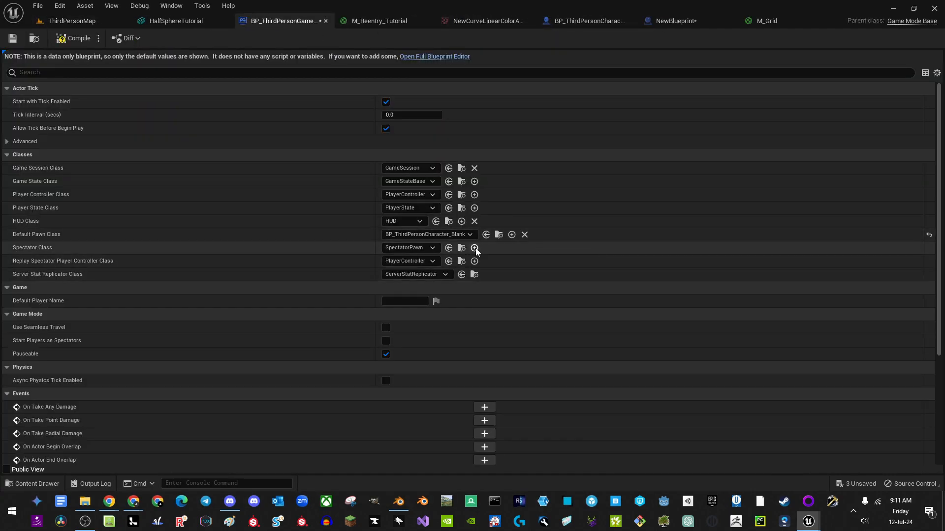
{"action": "left_click", "coordinate": [72, 21]}
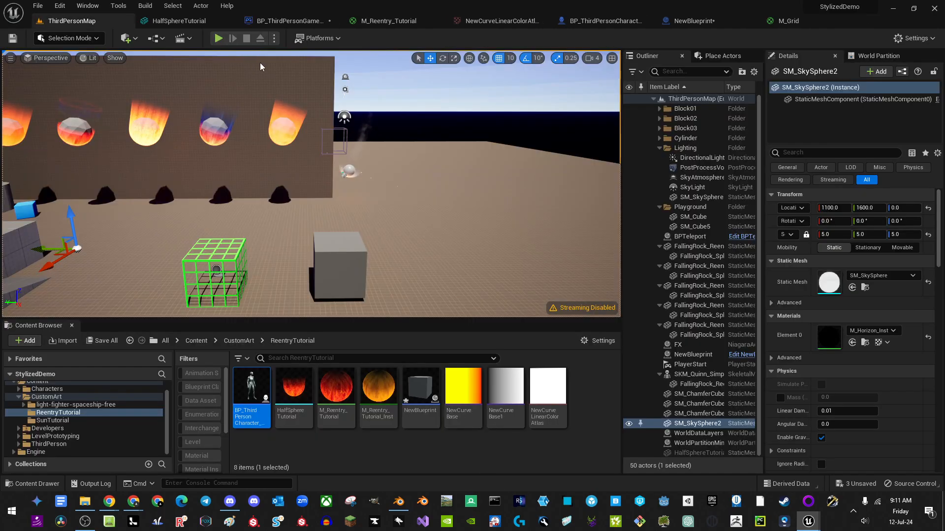
{"action": "left_click", "coordinate": [219, 38]}
{"action": "key", "text": "w"}
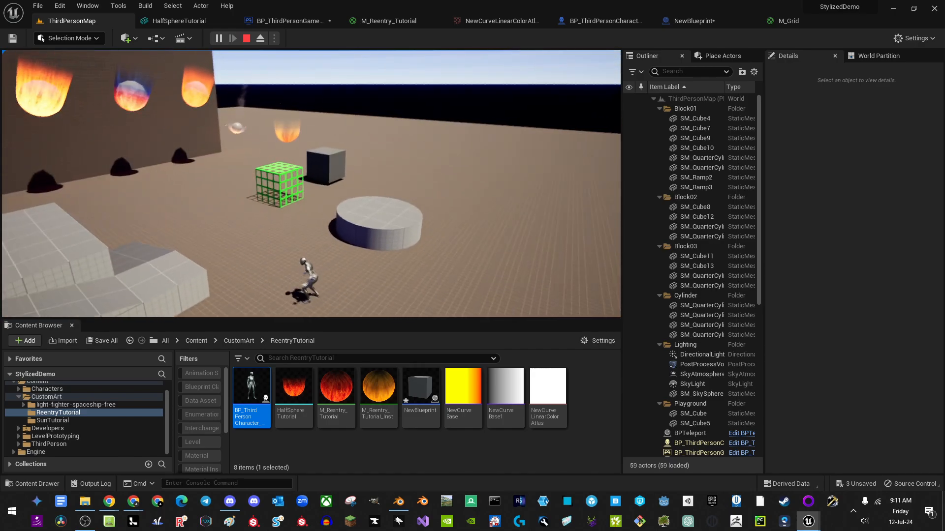
{"action": "key", "text": "Escape"}
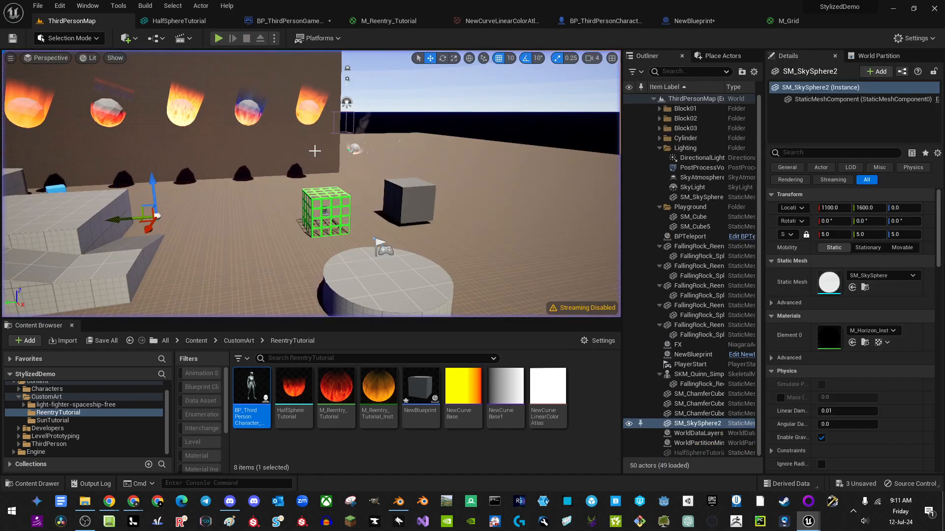
{"action": "left_click", "coordinate": [601, 21]}
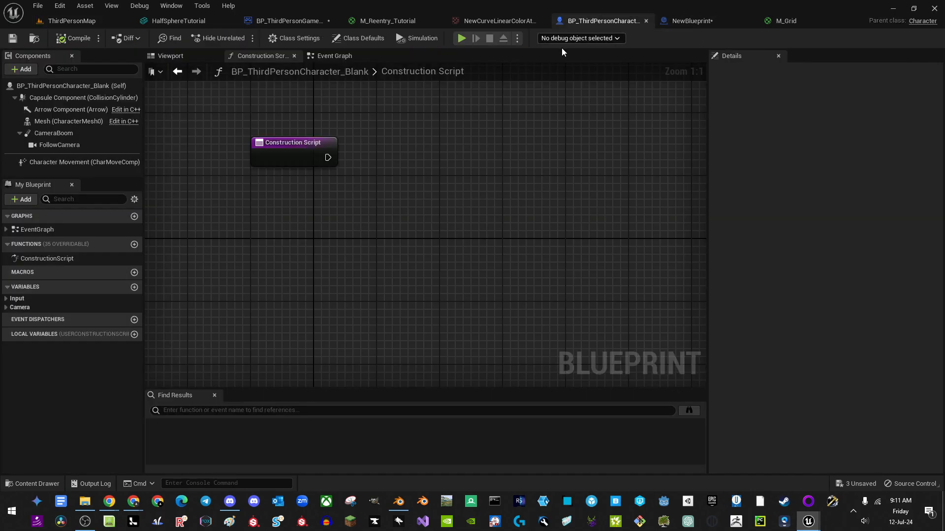
Step: Select Character Movement and review its Walking and Jumping/Falling values, such as Jump Z Velocity 700
{"action": "left_click", "coordinate": [76, 163]}
{"action": "scroll", "coordinate": [778, 190], "scroll_direction": "down", "scroll_amount": 5}
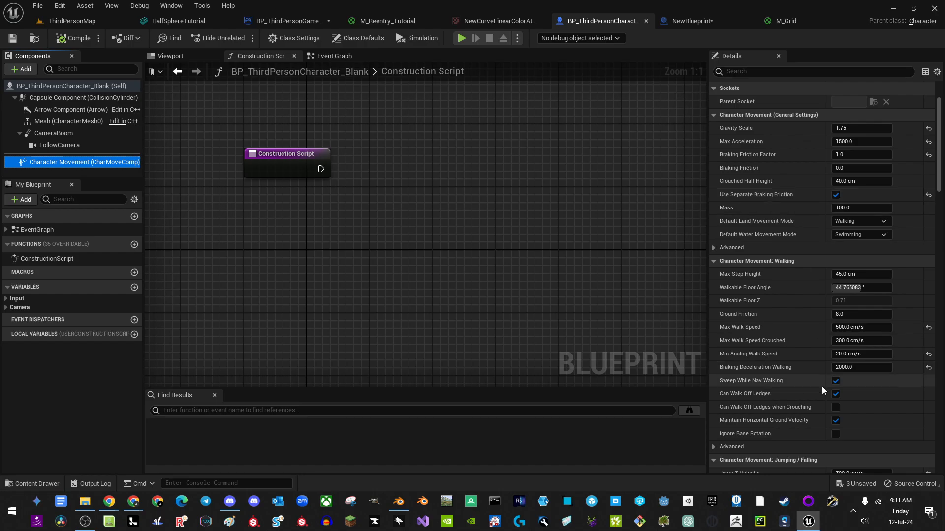
{"action": "scroll", "coordinate": [796, 268], "scroll_direction": "down", "scroll_amount": 4}
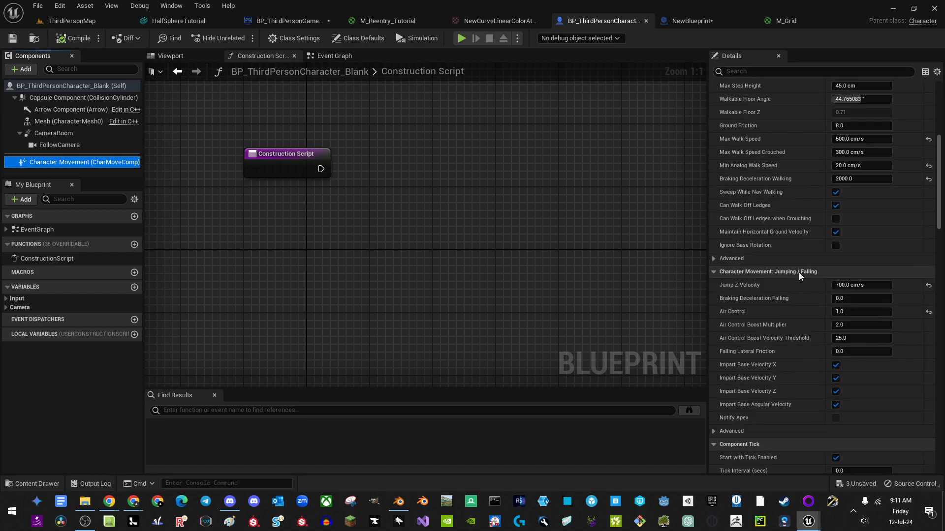
{"action": "scroll", "coordinate": [799, 272], "scroll_direction": "down", "scroll_amount": 1}
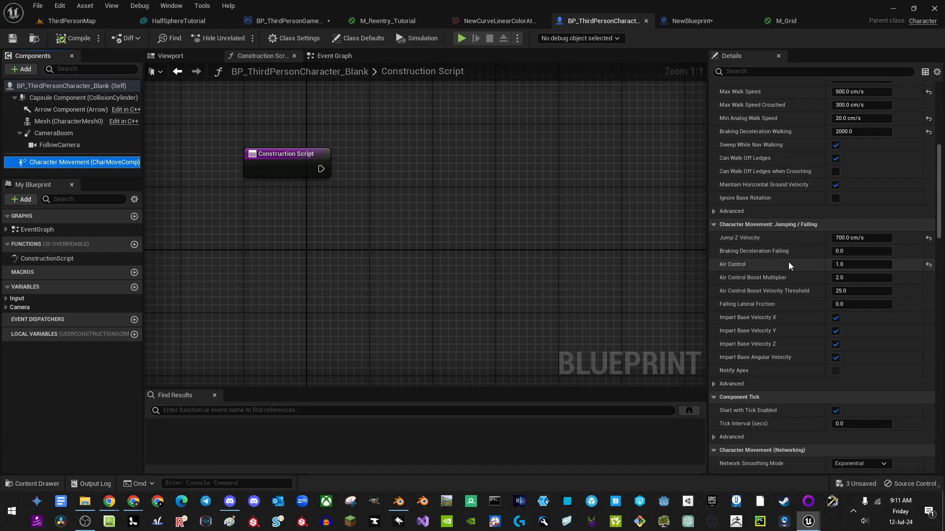
{"action": "right_click_drag", "start_coordinate": [473, 191], "coordinate": [435, 174]}
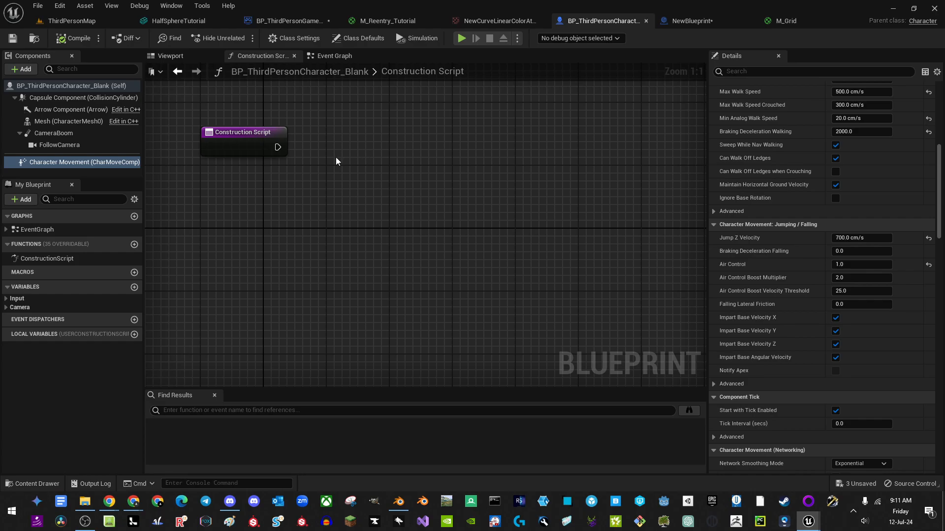
{"action": "left_click_drag", "start_coordinate": [353, 143], "coordinate": [305, 203]}
Step: Add an Arrow component named VelocityArrow and attach it under Mesh (CharacterMesh0)
{"action": "left_click", "coordinate": [22, 69]}
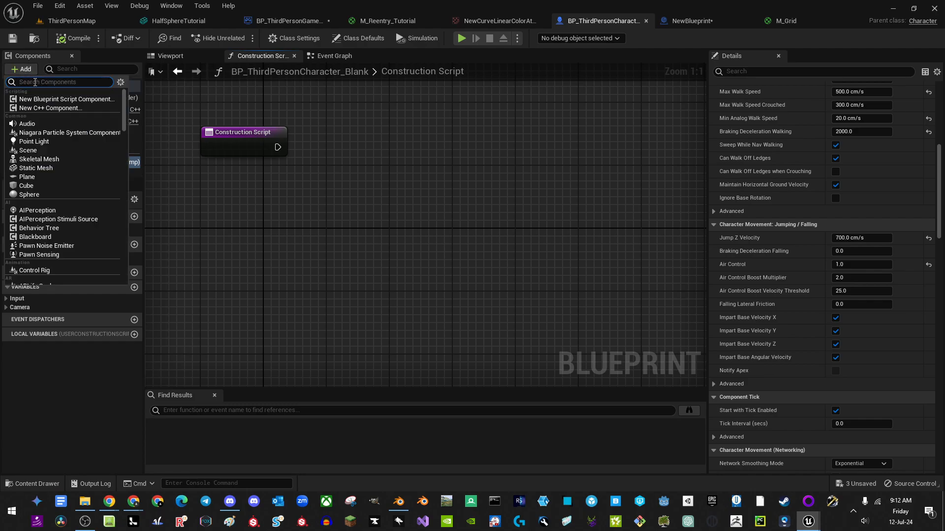
{"action": "type", "text": "arr"}
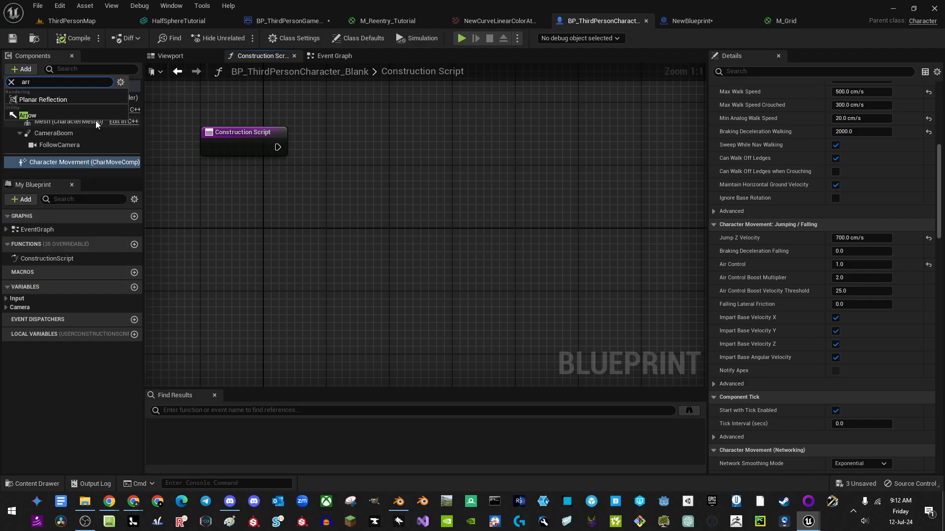
{"action": "left_click", "coordinate": [49, 115]}
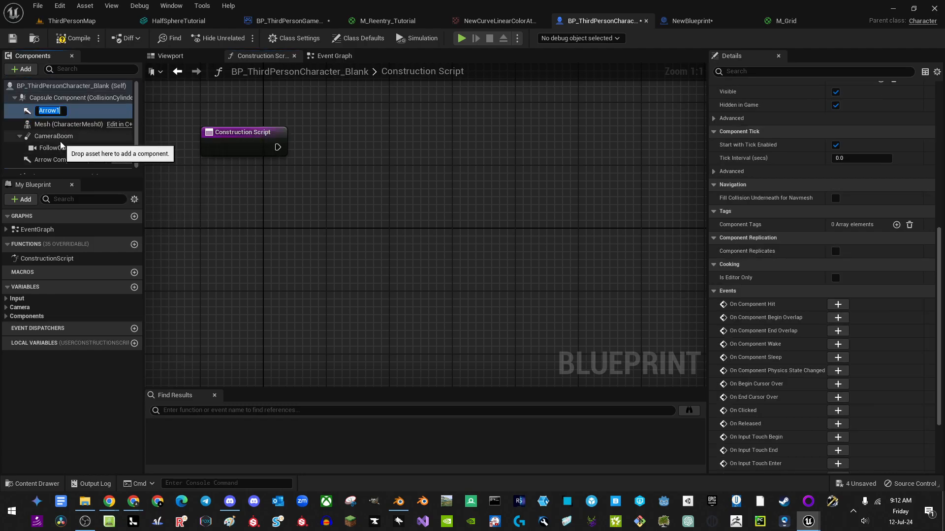
{"action": "type", "text": "VelocityArrow"}
{"action": "key", "text": "Return"}
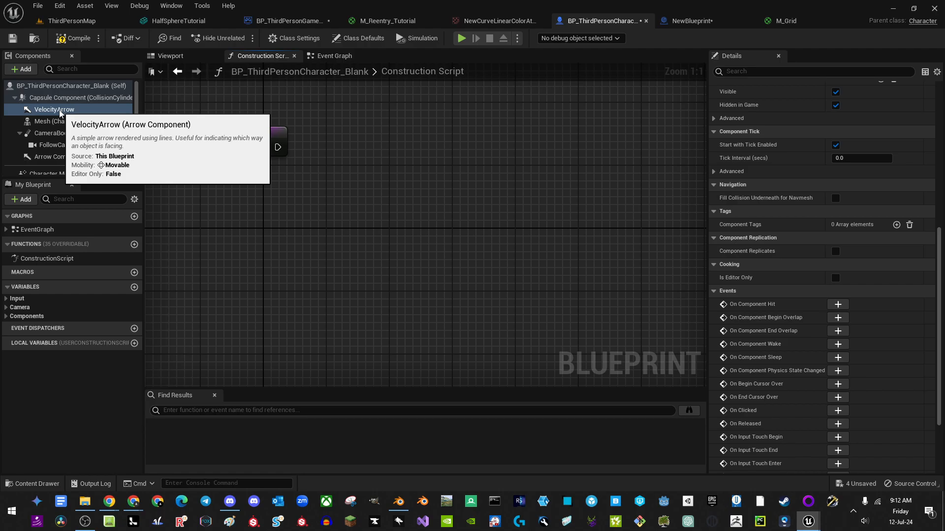
{"action": "left_click_drag", "start_coordinate": [54, 110], "coordinate": [51, 126]}
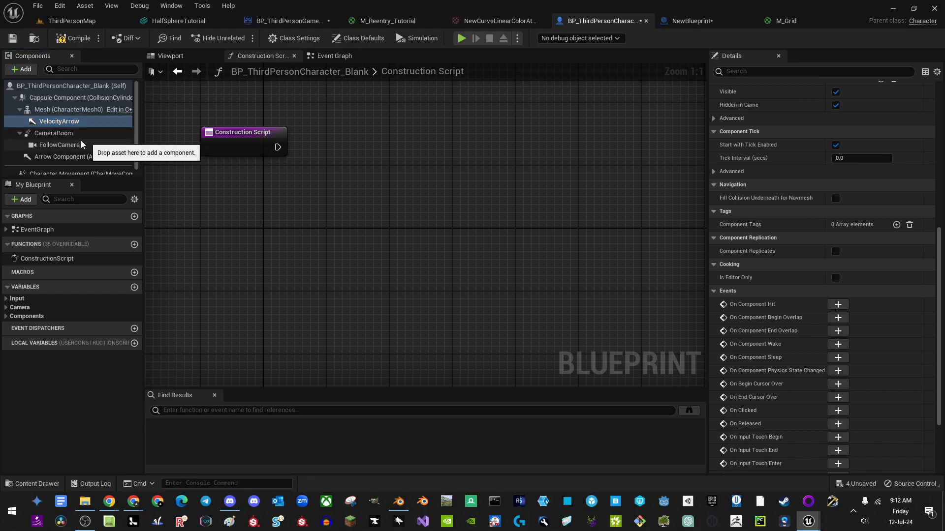
{"action": "scroll", "coordinate": [893, 184], "scroll_direction": "up", "scroll_amount": 10}
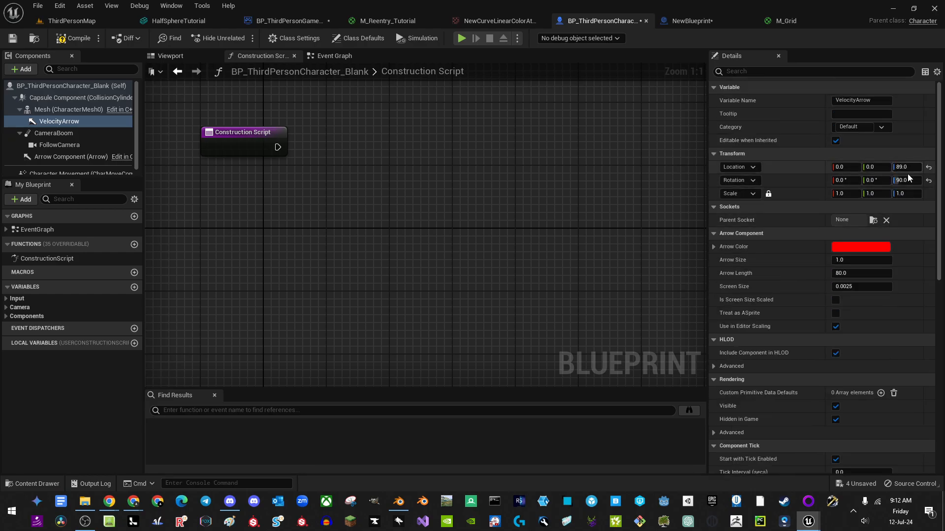
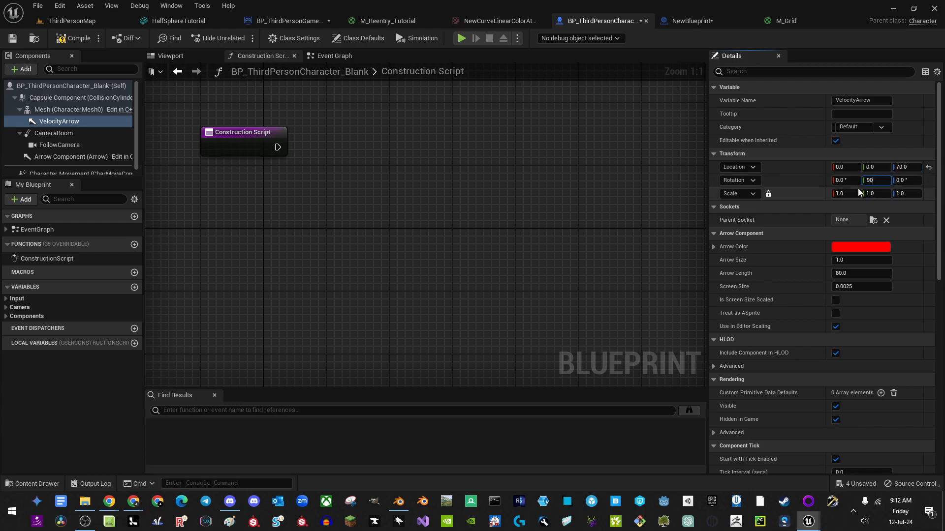
Step: In the Viewport, set VelocityArrow's pitch (Rotation Y) to -90 so it points straight down
{"action": "left_click", "coordinate": [192, 57]}
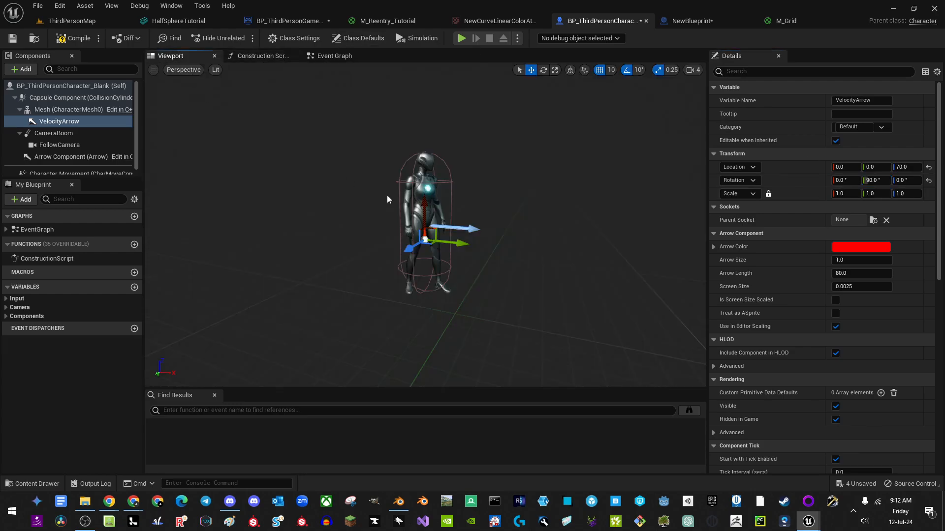
{"action": "scroll", "coordinate": [387, 194], "scroll_direction": "up", "scroll_amount": 5}
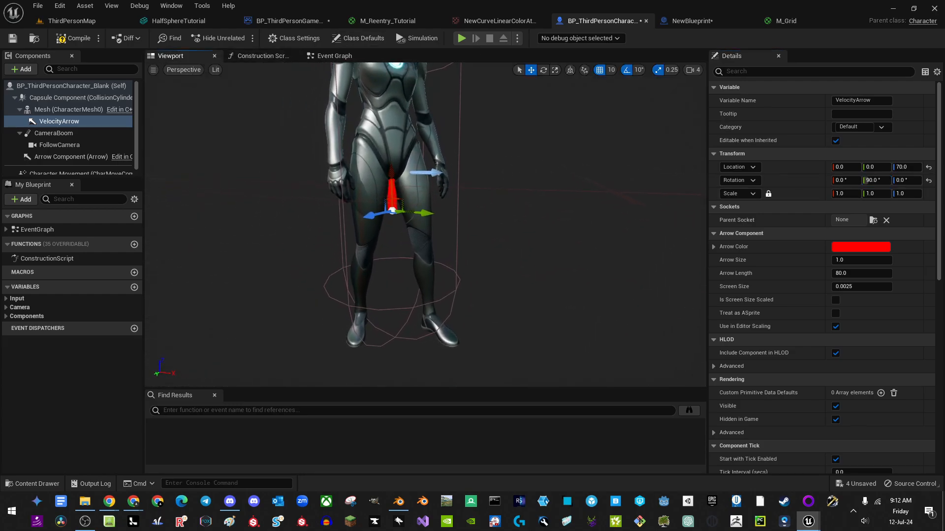
{"action": "left_click", "coordinate": [873, 180]}
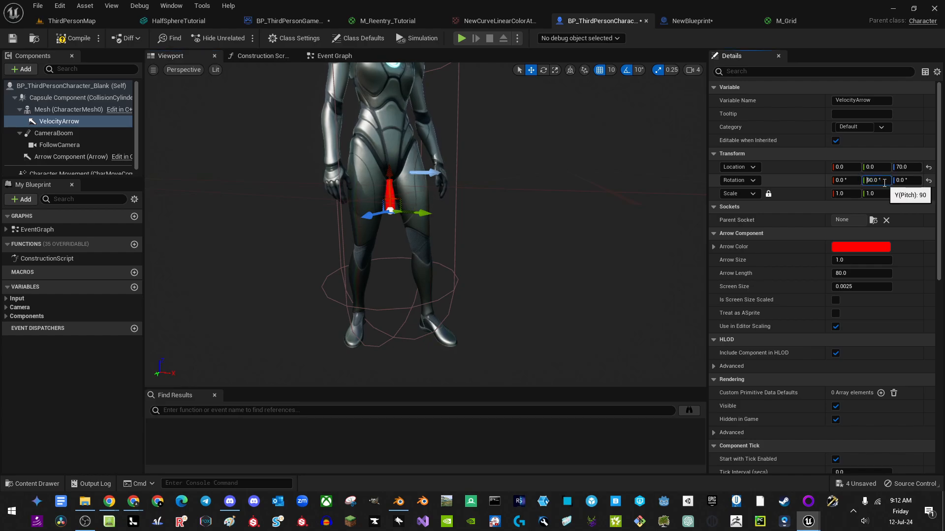
{"action": "key", "text": "Return"}
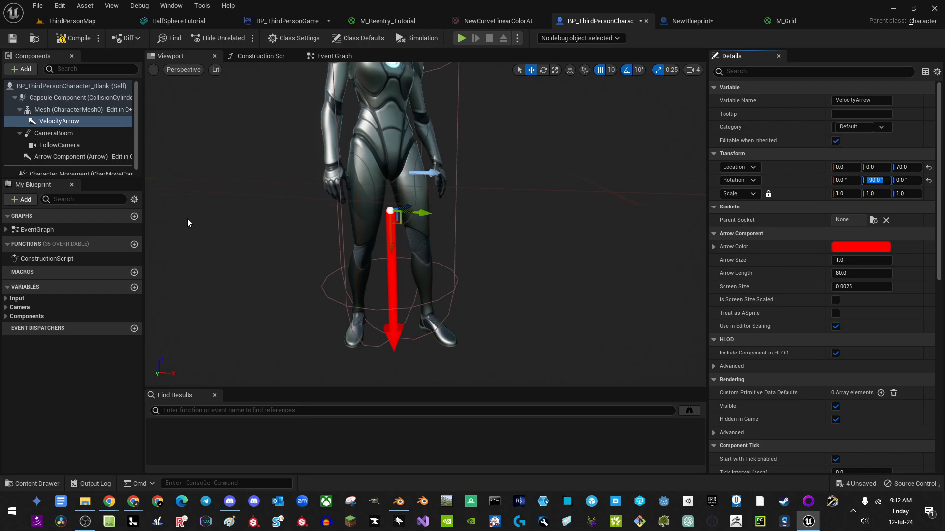
Step: Add the HalfSphereTutorial mesh from the Content Browser under the VelocityArrow component
{"action": "left_click", "coordinate": [170, 22]}
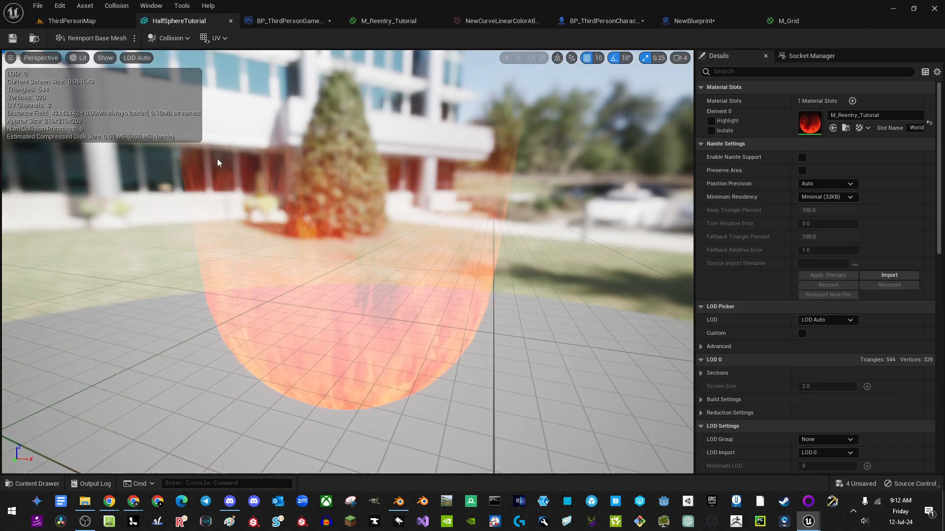
{"action": "left_click", "coordinate": [72, 21]}
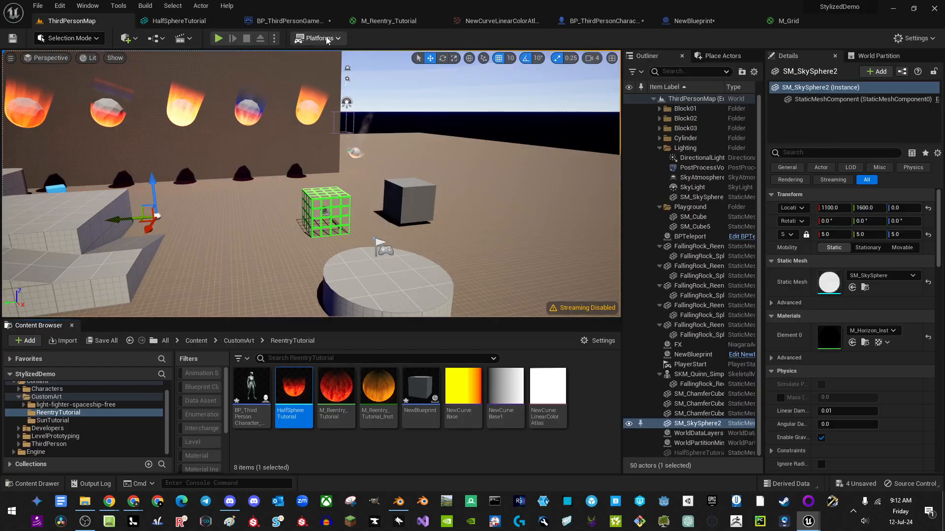
{"action": "mouse_move", "coordinate": [293, 404]}
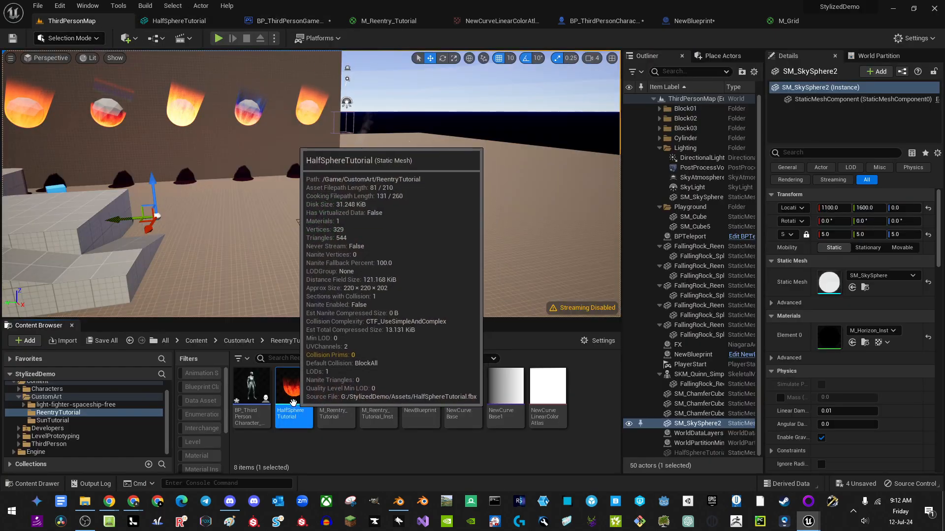
{"action": "left_click_drag", "start_coordinate": [293, 404], "coordinate": [55, 121]}
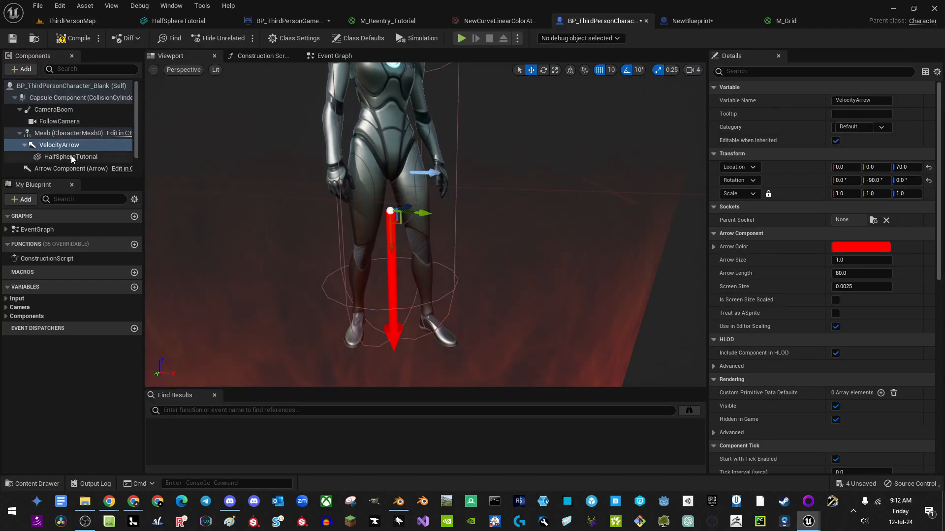
{"action": "key", "text": "s"}
{"action": "right_click_drag", "start_coordinate": [292, 219], "coordinate": [290, 239]}
{"action": "key", "text": "w"}
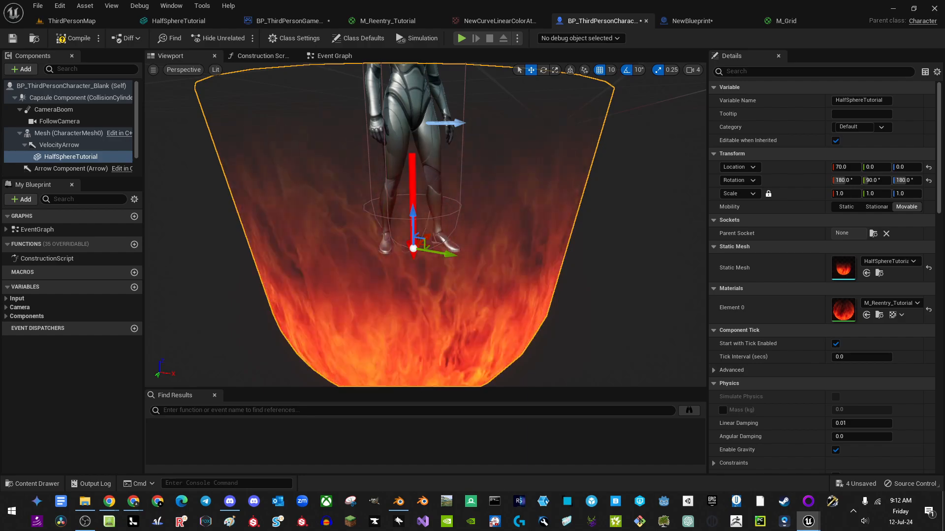
Step: Move the HalfSphereTutorial component with the gizmo to X -20 around the character's body
{"action": "left_click", "coordinate": [66, 146]}
{"action": "left_click", "coordinate": [66, 157]}
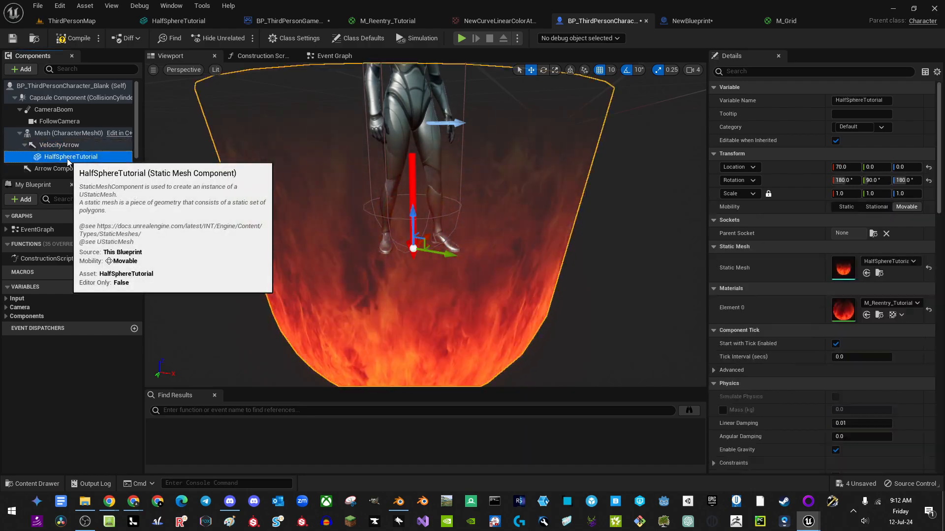
{"action": "scroll", "coordinate": [468, 237], "scroll_direction": "up", "scroll_amount": 4}
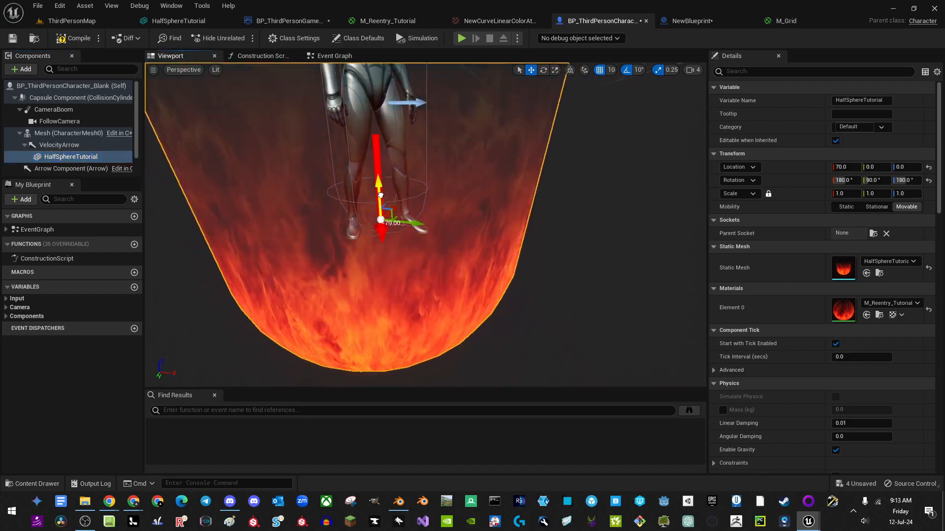
{"action": "left_click_drag", "start_coordinate": [387, 205], "coordinate": [399, 133]}
{"action": "scroll", "coordinate": [401, 149], "scroll_direction": "down", "scroll_amount": 4}
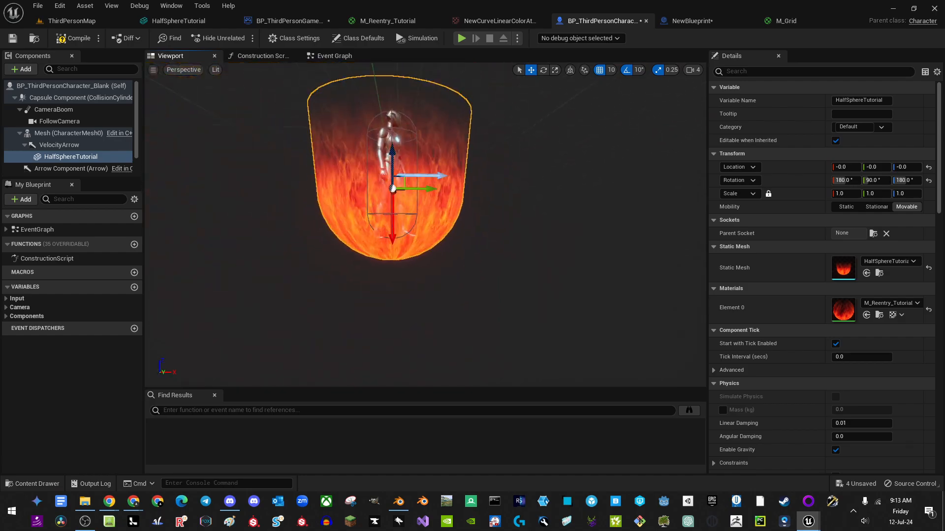
{"action": "left_click_drag", "start_coordinate": [399, 177], "coordinate": [409, 159]}
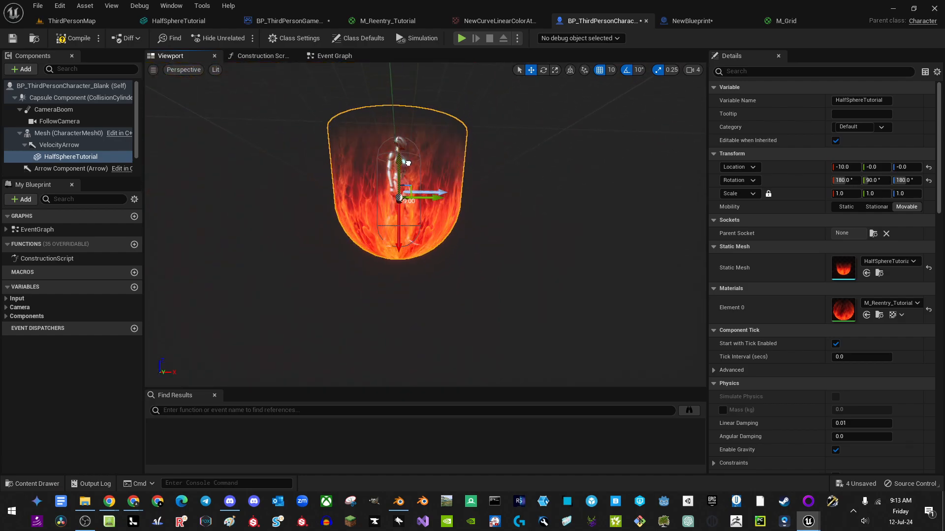
{"action": "right_click_drag", "start_coordinate": [409, 159], "coordinate": [415, 179]}
Step: Scale the half-sphere uniformly to 0.8 and drag it back to location 0
{"action": "left_click", "coordinate": [846, 193]}
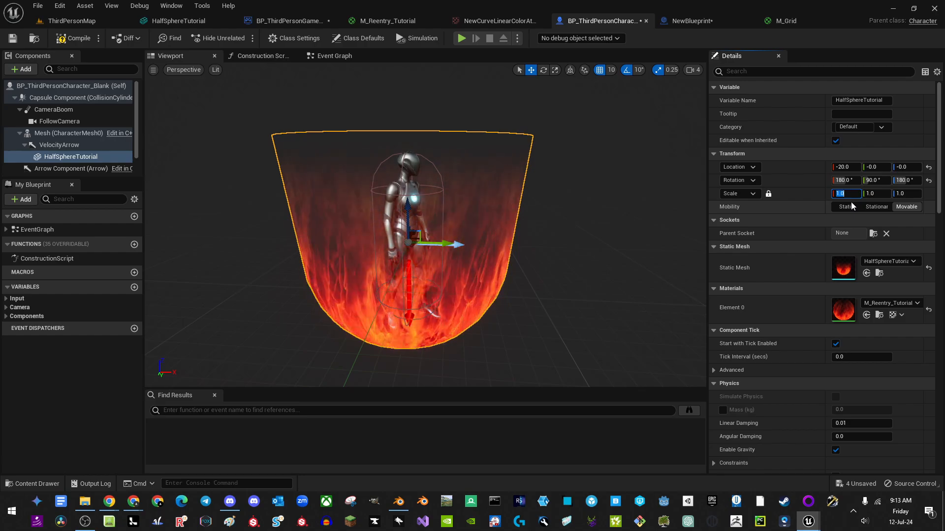
{"action": "type", "text": ".8"}
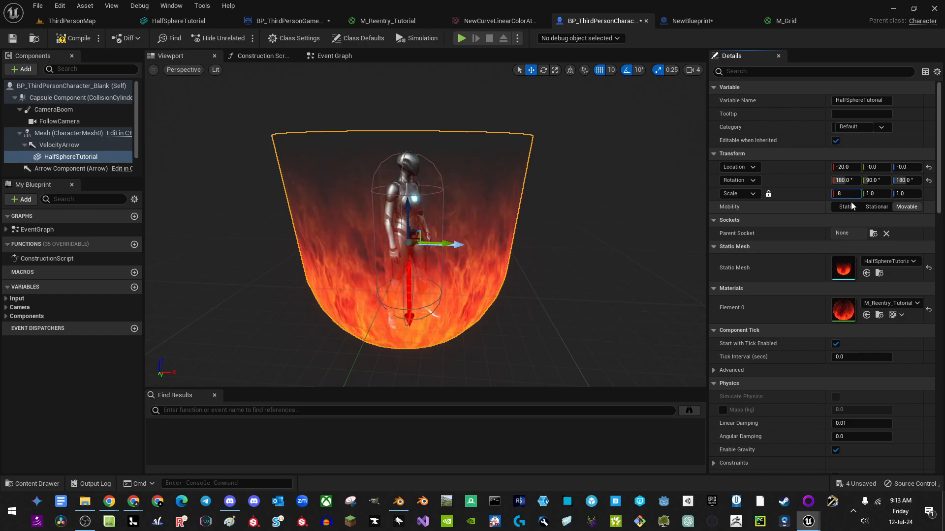
{"action": "key", "text": "Return"}
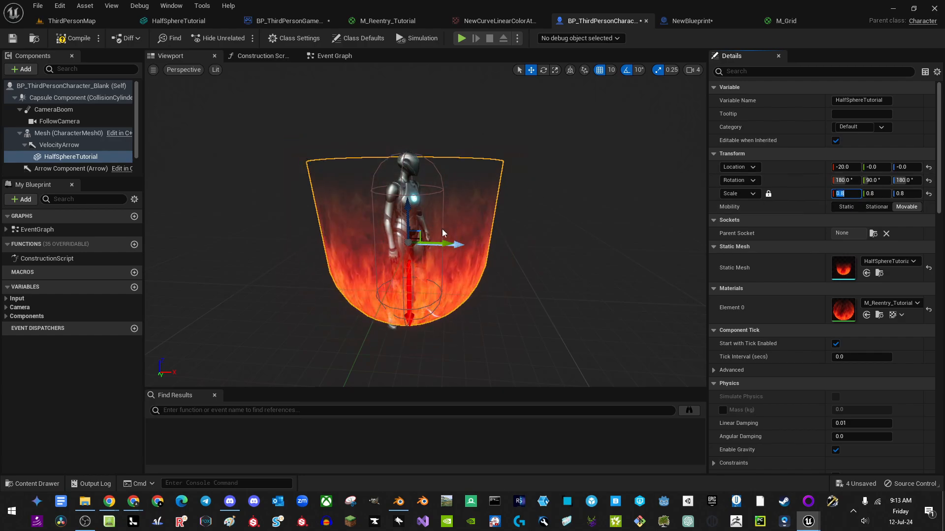
{"action": "left_click_drag", "start_coordinate": [407, 208], "coordinate": [408, 219]}
{"action": "right_click_drag", "start_coordinate": [458, 259], "coordinate": [461, 232]}
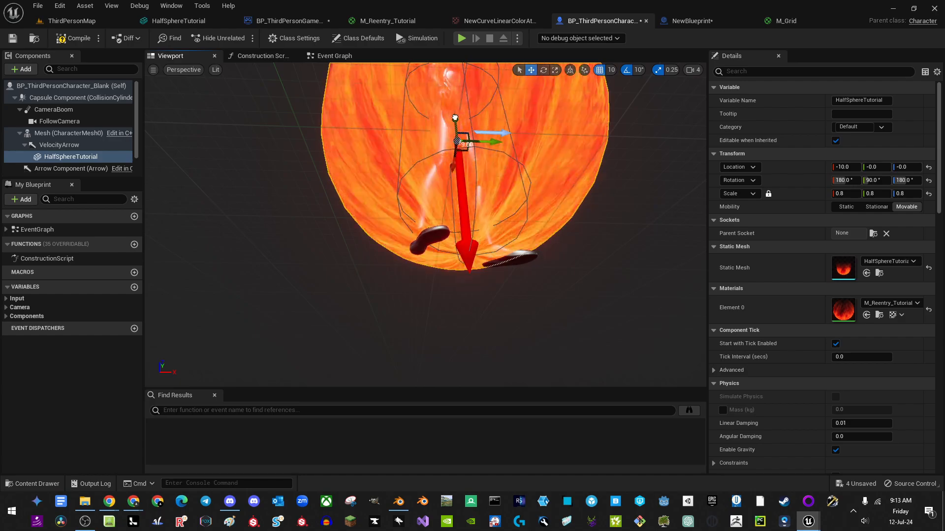
{"action": "left_click_drag", "start_coordinate": [457, 121], "coordinate": [458, 135]}
Step: Check the recentred half-sphere from several angles, then bring up the M_Grid material
{"action": "right_click_drag", "start_coordinate": [540, 200], "coordinate": [528, 229]}
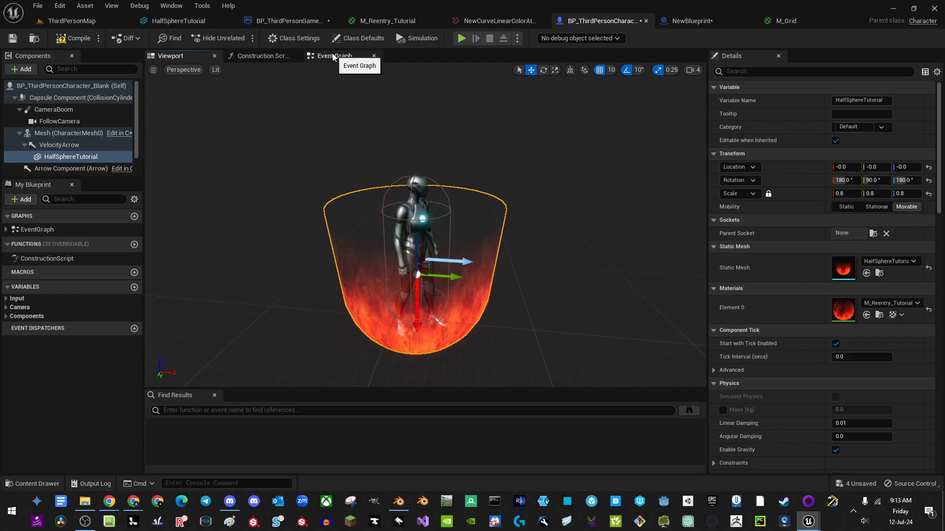
{"action": "mouse_move", "coordinate": [453, 230]}
{"action": "right_mouse_down"}
{"action": "mouse_move", "coordinate": [452, 182]}
{"action": "mouse_move", "coordinate": [449, 288]}
{"action": "mouse_move", "coordinate": [460, 214]}
{"action": "mouse_move", "coordinate": [458, 236]}
{"action": "right_mouse_up"}
{"action": "key", "text": "w"}
{"action": "key", "text": "s"}
{"action": "key", "text": "w"}
{"action": "key", "text": "s"}
{"action": "key", "text": "w"}
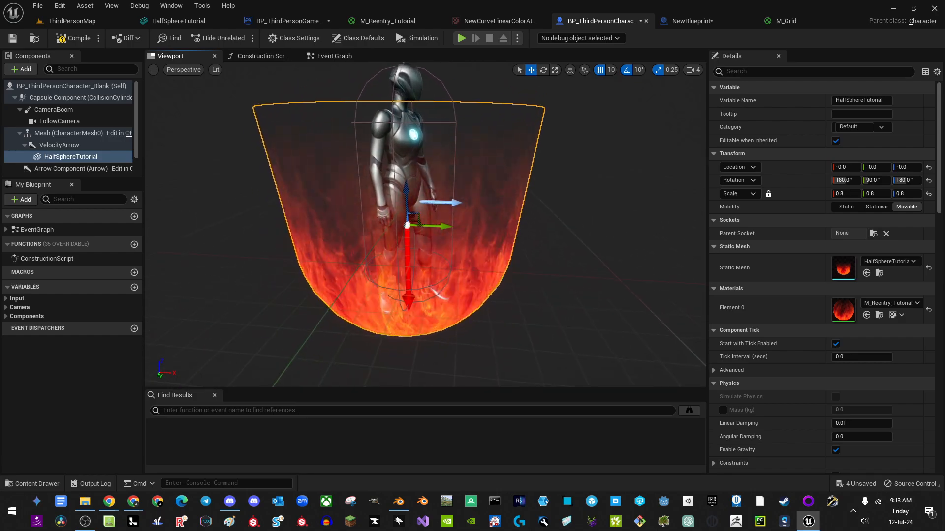
{"action": "left_click", "coordinate": [780, 24]}
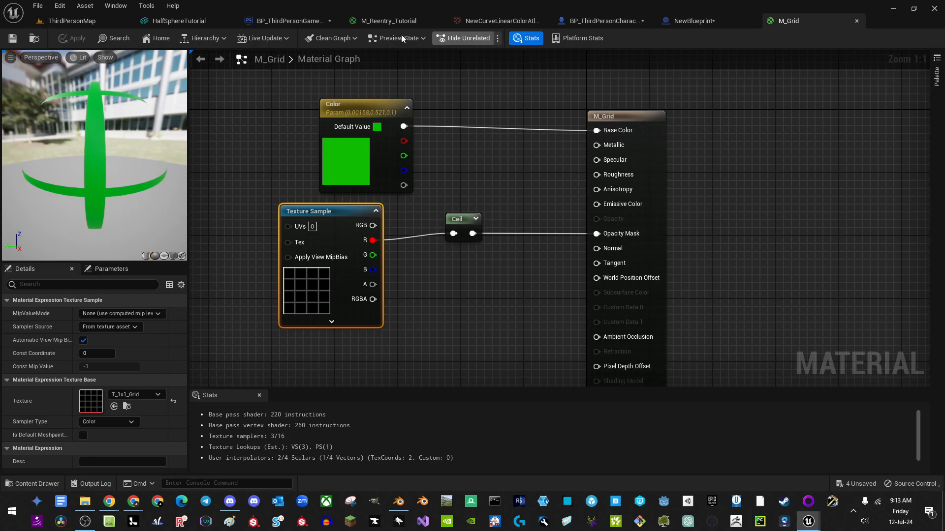
Step: In the M_Reentry_Tutorial graph, add a comment box titled 'DepthFade?'
{"action": "left_click", "coordinate": [389, 21]}
{"action": "scroll", "coordinate": [602, 203], "scroll_direction": "down", "scroll_amount": 2}
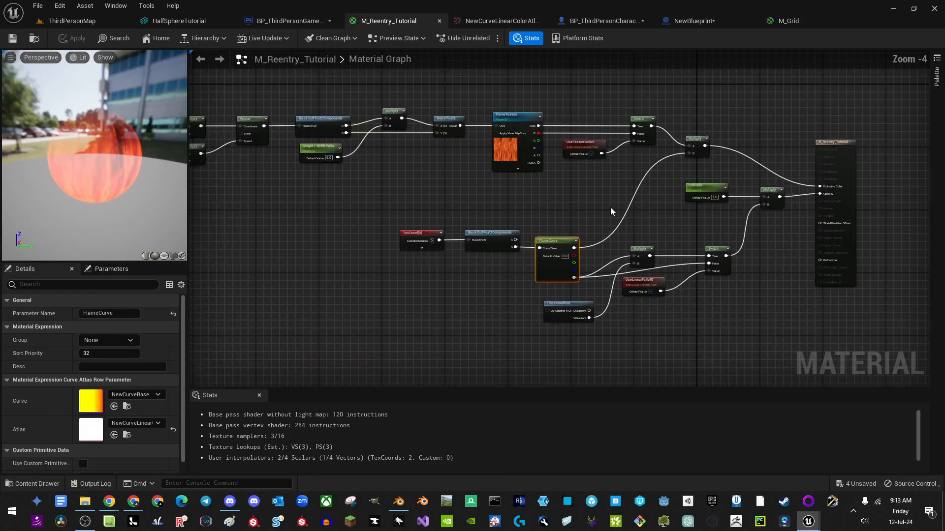
{"action": "right_click_drag", "start_coordinate": [634, 213], "coordinate": [454, 211]}
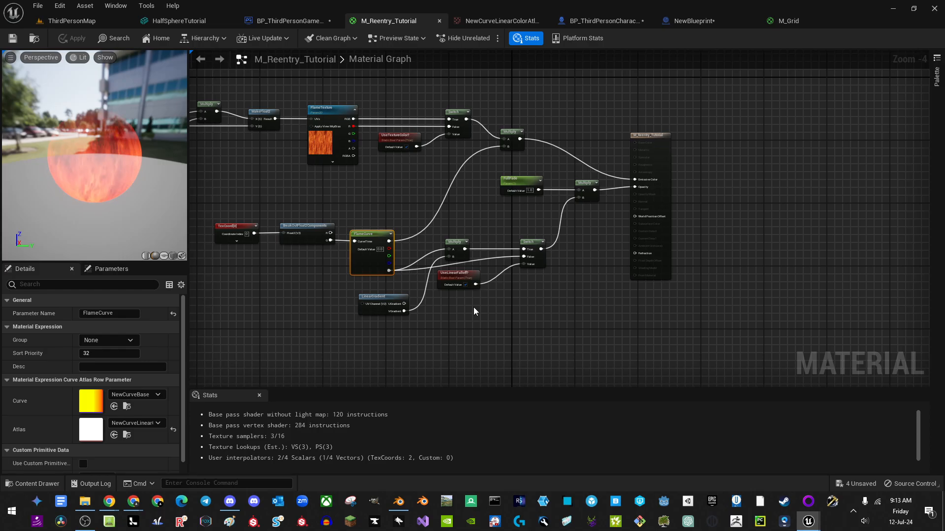
{"action": "left_click", "coordinate": [489, 320]}
{"action": "key", "text": "c"}
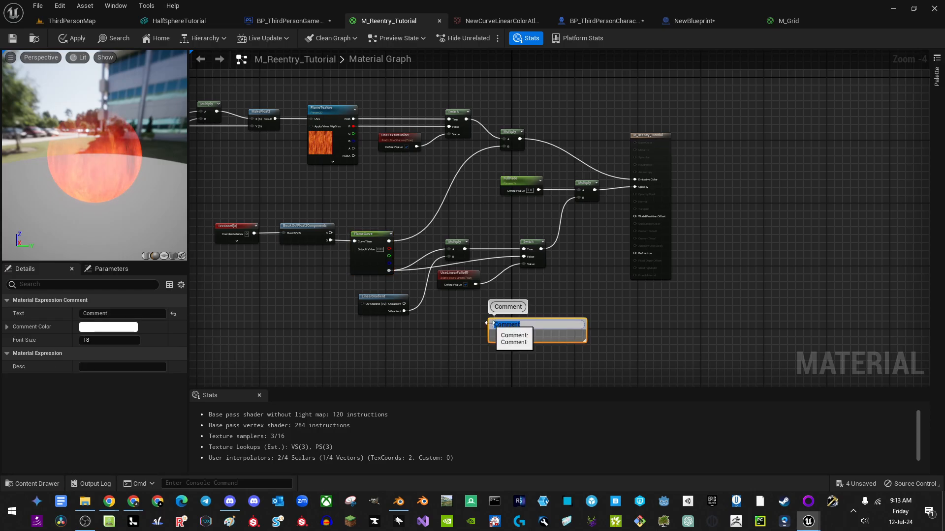
{"action": "type", "text": "DepthFad"}
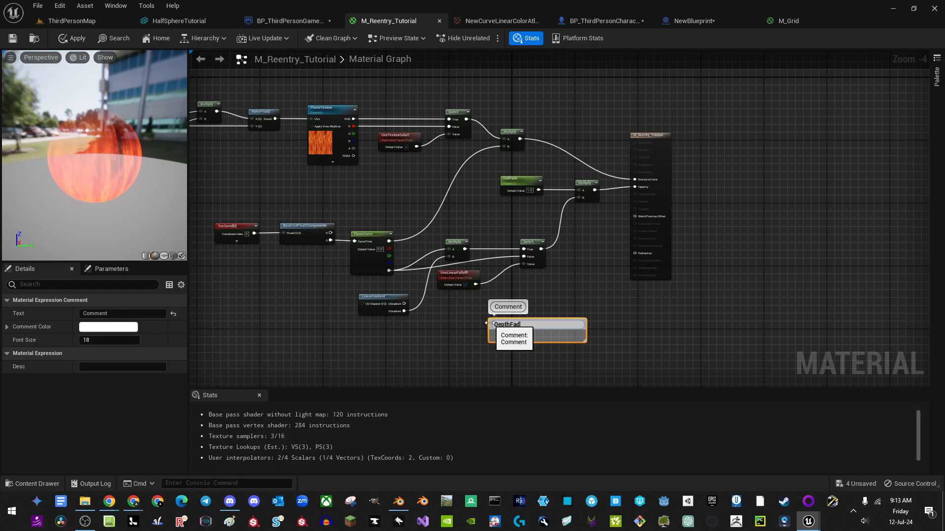
{"action": "type", "text": "e?"}
{"action": "key", "text": "Return"}
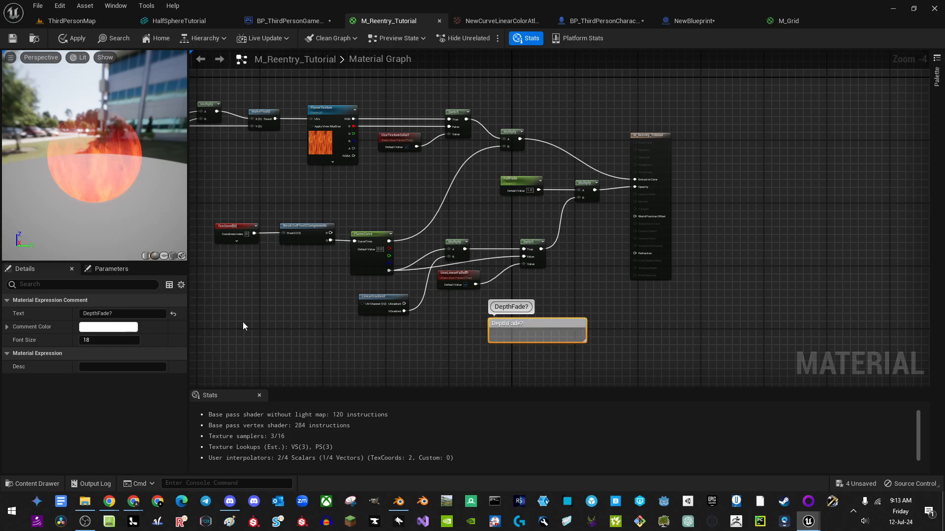
Step: Make the DepthFade? comment magenta and shorten the box
{"action": "left_click", "coordinate": [118, 327]}
{"action": "mouse_move", "coordinate": [203, 324]}
{"action": "left_mouse_down"}
{"action": "mouse_move", "coordinate": [236, 308]}
{"action": "mouse_move", "coordinate": [226, 293]}
{"action": "left_mouse_up"}
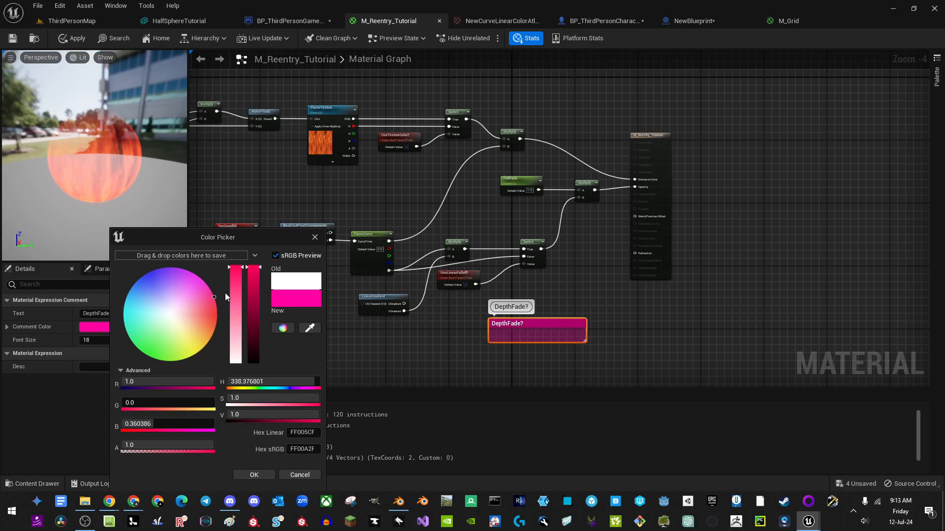
{"action": "left_click", "coordinate": [565, 365]}
{"action": "left_click_drag", "start_coordinate": [586, 341], "coordinate": [584, 319]}
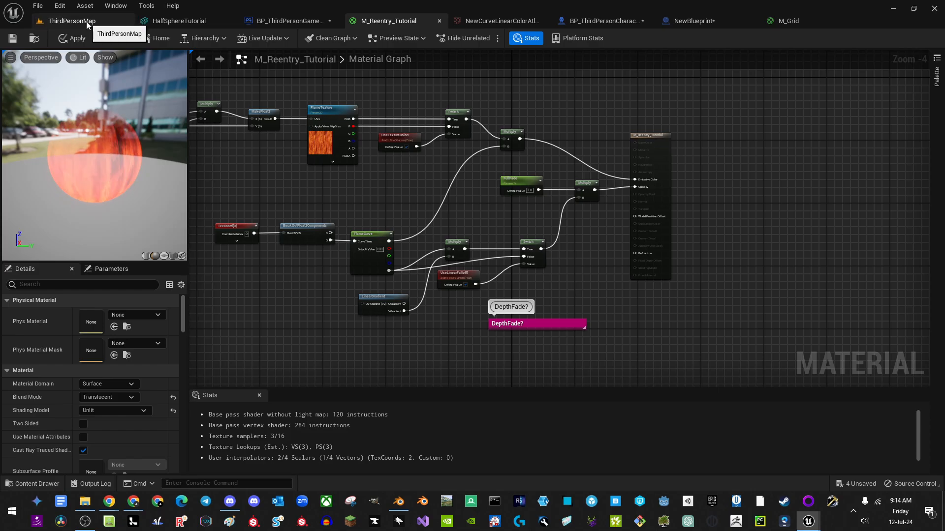
Step: Set the game mode's Default Pawn Class to BP_Ship
{"action": "left_click", "coordinate": [286, 21]}
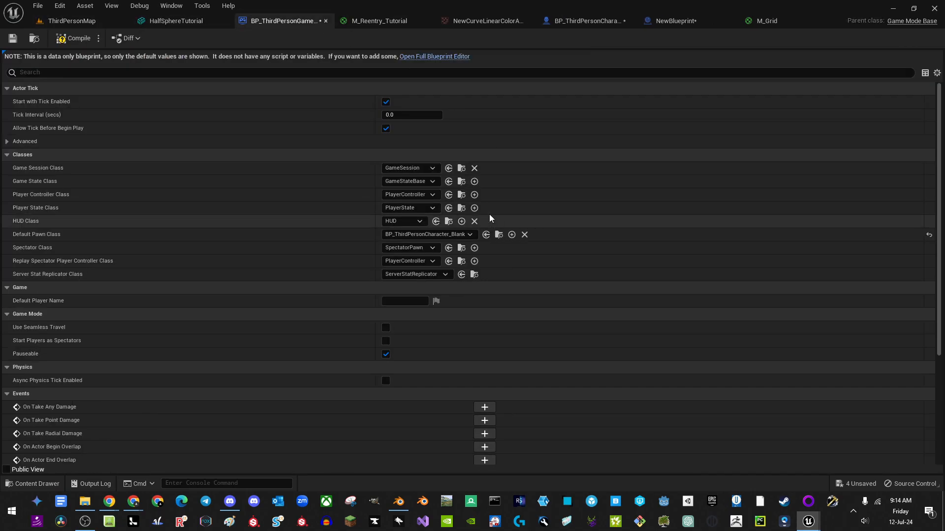
{"action": "left_click", "coordinate": [460, 236]}
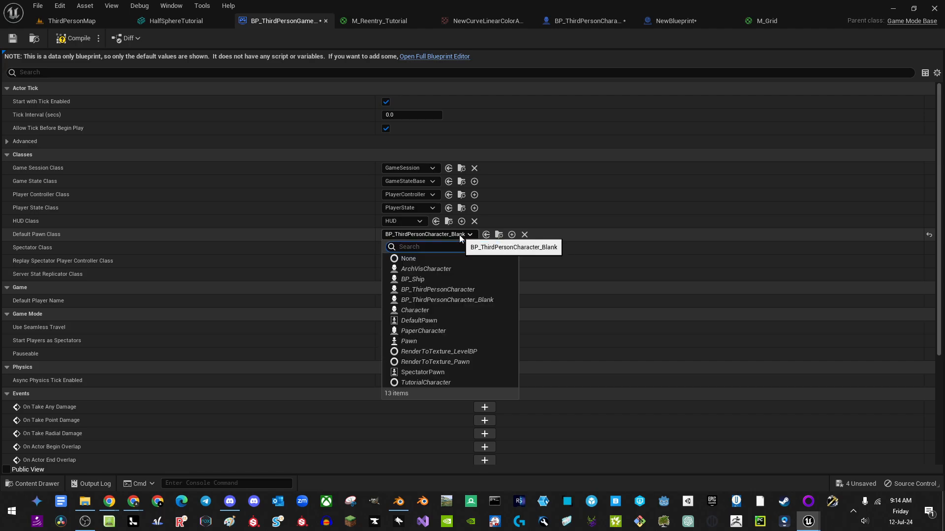
{"action": "left_click", "coordinate": [438, 280]}
Step: Play ThirdPersonMap, fly the ship into the green teleport cube, then stop the session
{"action": "left_click", "coordinate": [69, 21]}
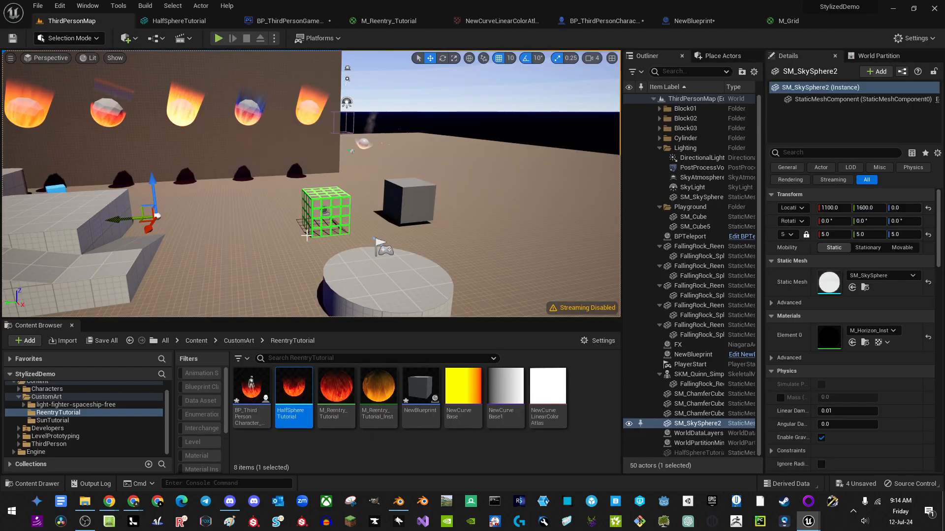
{"action": "left_click", "coordinate": [218, 38]}
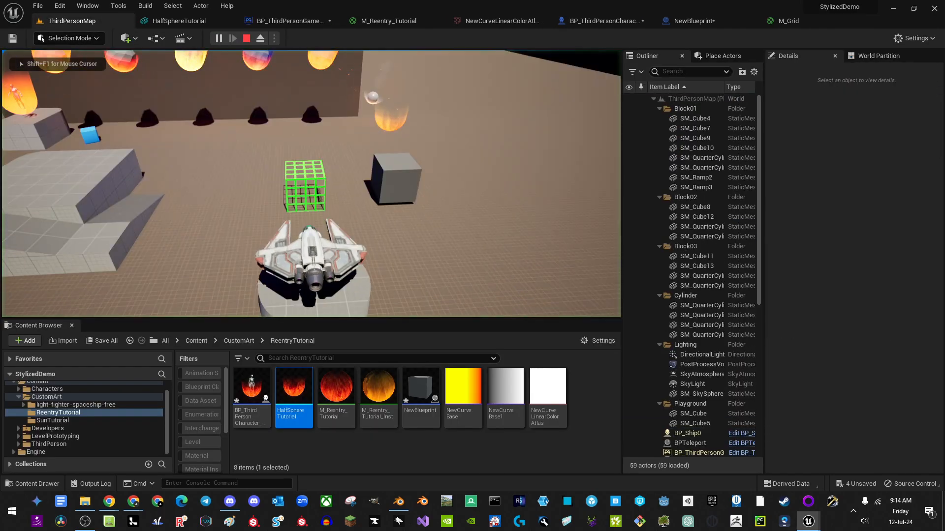
{"action": "key", "text": "w"}
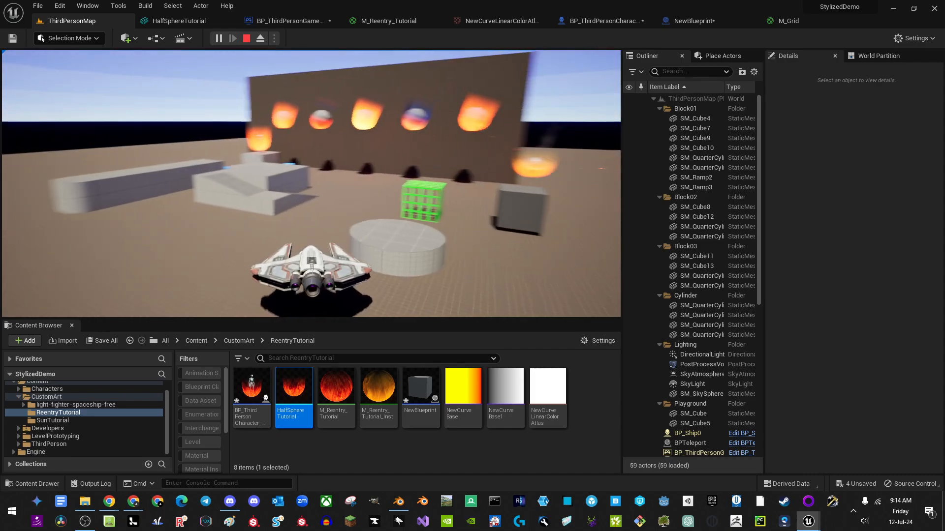
{"action": "key", "text": "w"}
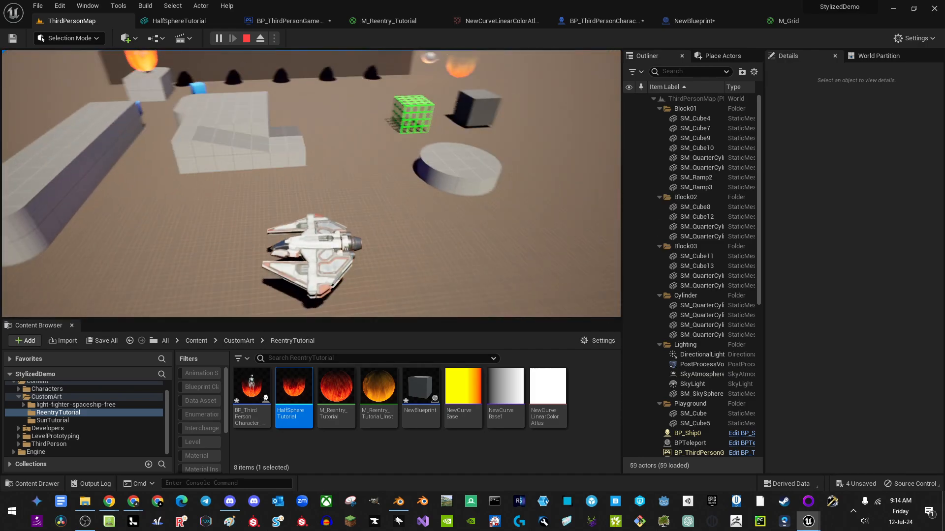
{"action": "key", "text": "Escape"}
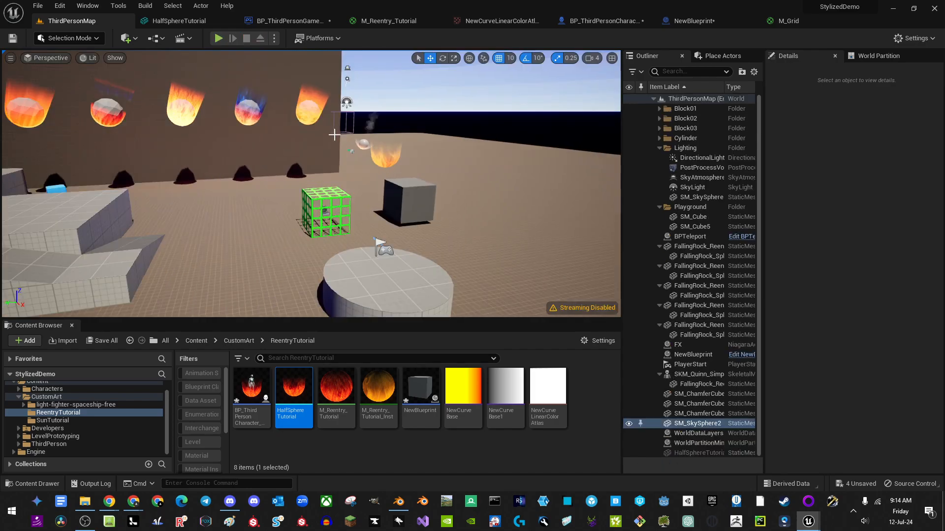
Step: Open the ShipOutline mesh from the CustomArt folder and orbit its preview
{"action": "scroll", "coordinate": [74, 400], "scroll_direction": "up", "scroll_amount": 1}
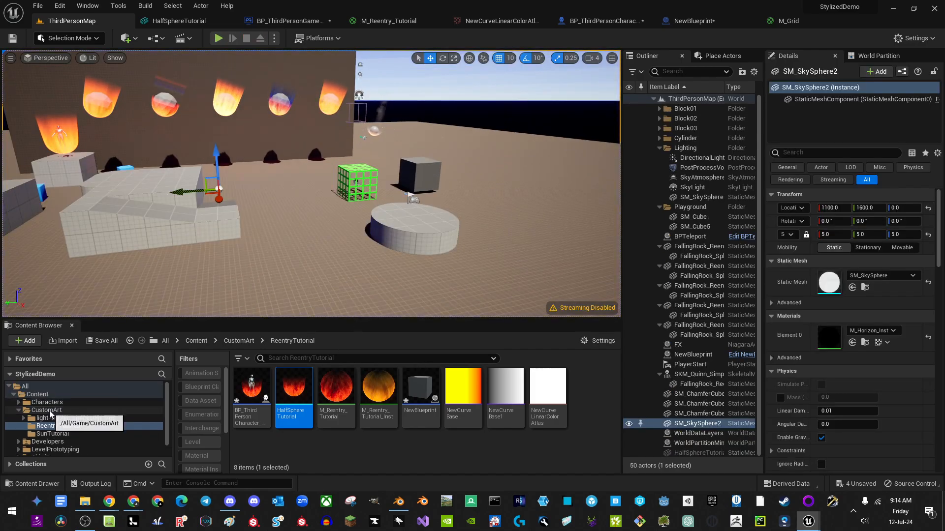
{"action": "left_click", "coordinate": [47, 410]}
{"action": "scroll", "coordinate": [276, 427], "scroll_direction": "down", "scroll_amount": 5}
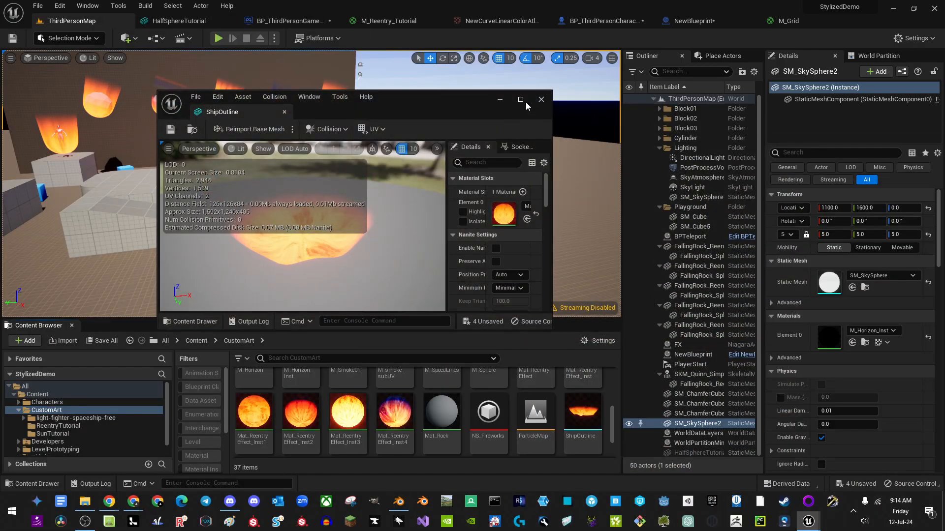
{"action": "left_click", "coordinate": [525, 102]}
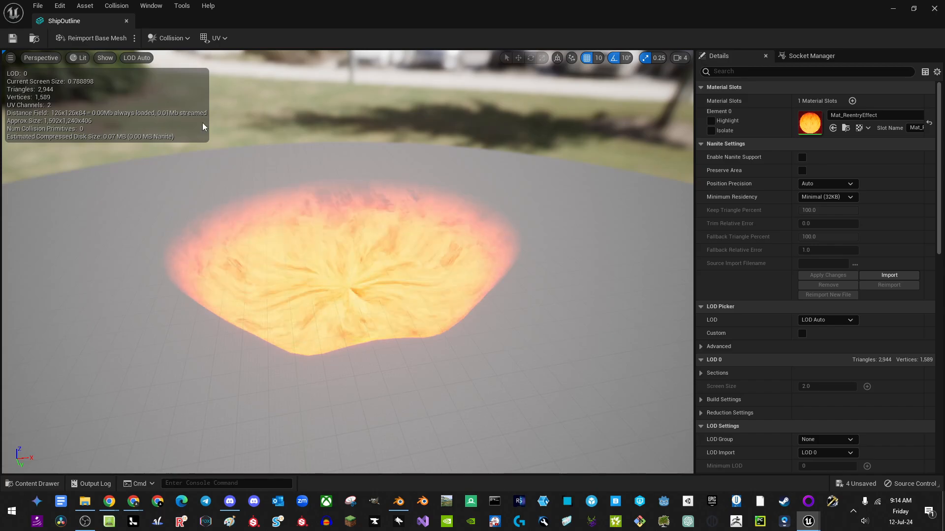
{"action": "left_click_drag", "start_coordinate": [348, 276], "coordinate": [327, 228]}
Step: View ShipOutline in Wireframe mode, then close it and return to BP_ThirdPersonCharacter_Blank
{"action": "left_click", "coordinate": [78, 58]}
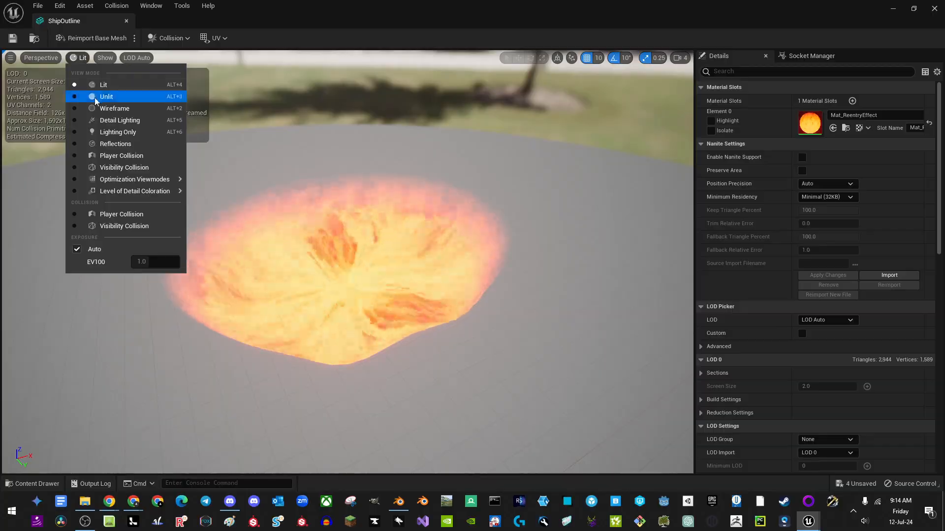
{"action": "left_click", "coordinate": [96, 98]}
{"action": "left_click_drag", "start_coordinate": [125, 130], "coordinate": [165, 220]}
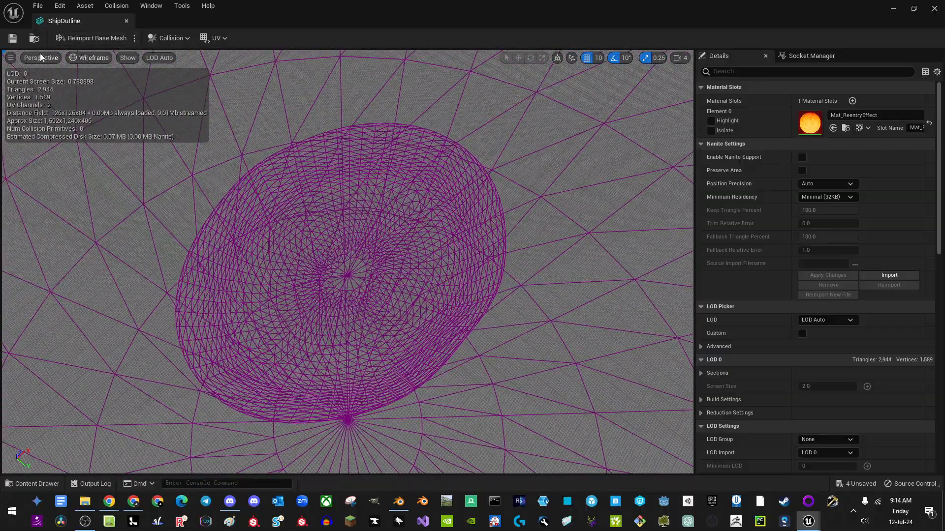
{"action": "left_click", "coordinate": [127, 21]}
{"action": "left_click", "coordinate": [604, 20]}
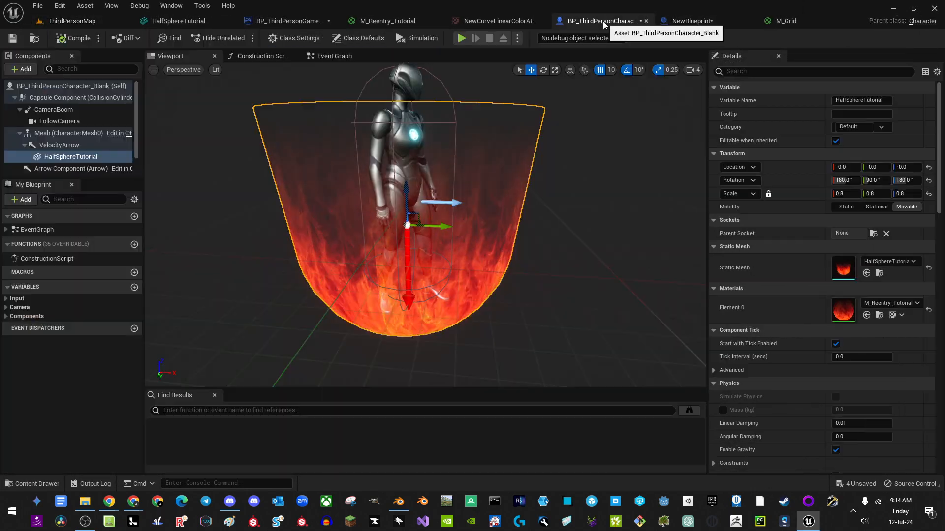
Step: In the Construction Script, add a Create Dynamic Material Instance node, then delete it
{"action": "left_click", "coordinate": [263, 56]}
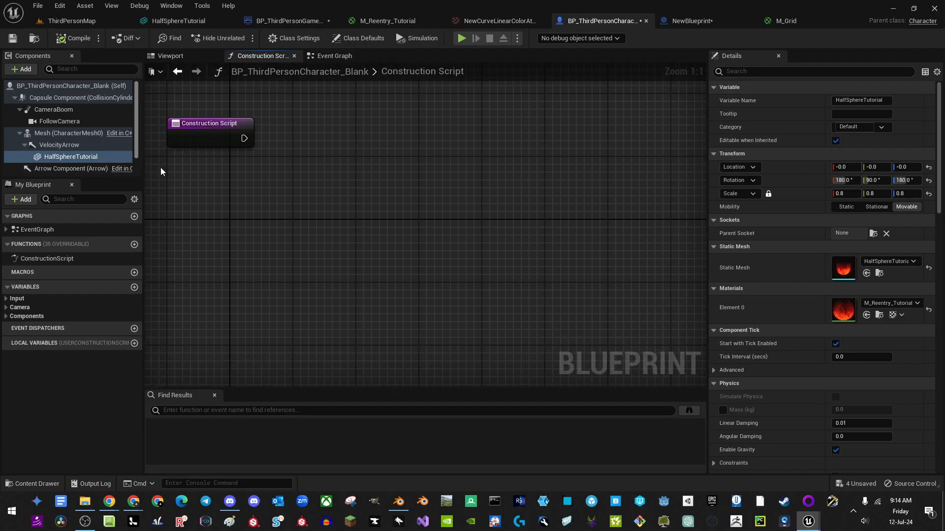
{"action": "left_click_drag", "start_coordinate": [289, 143], "coordinate": [318, 134]}
{"action": "type", "text": "create"}
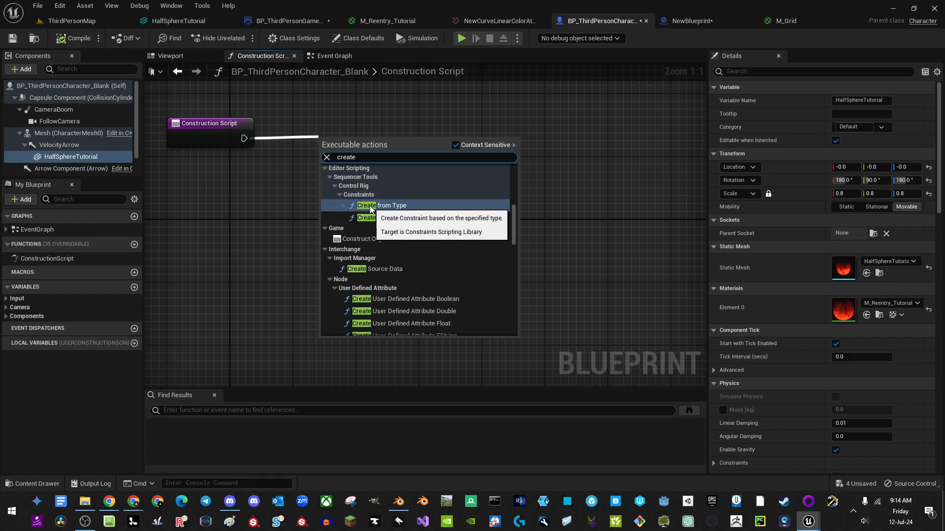
{"action": "type", "text": " dy"}
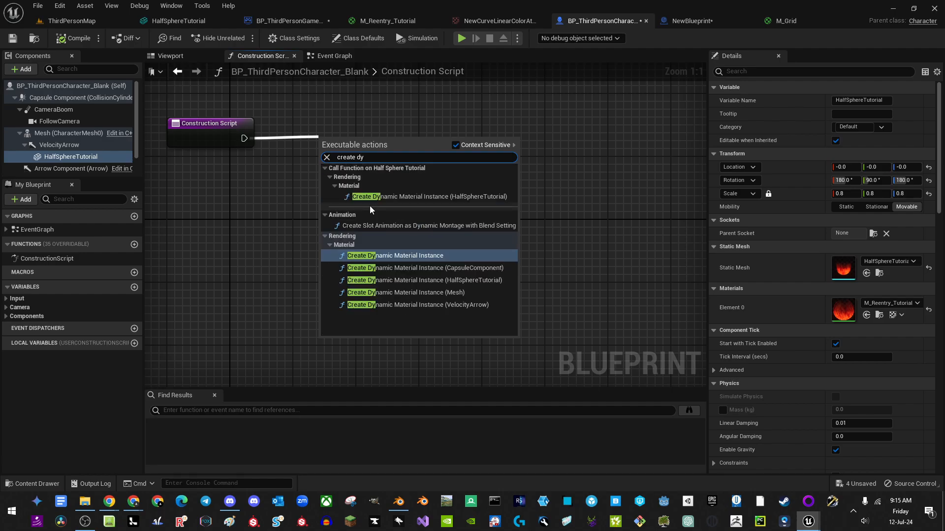
{"action": "key", "text": "Return"}
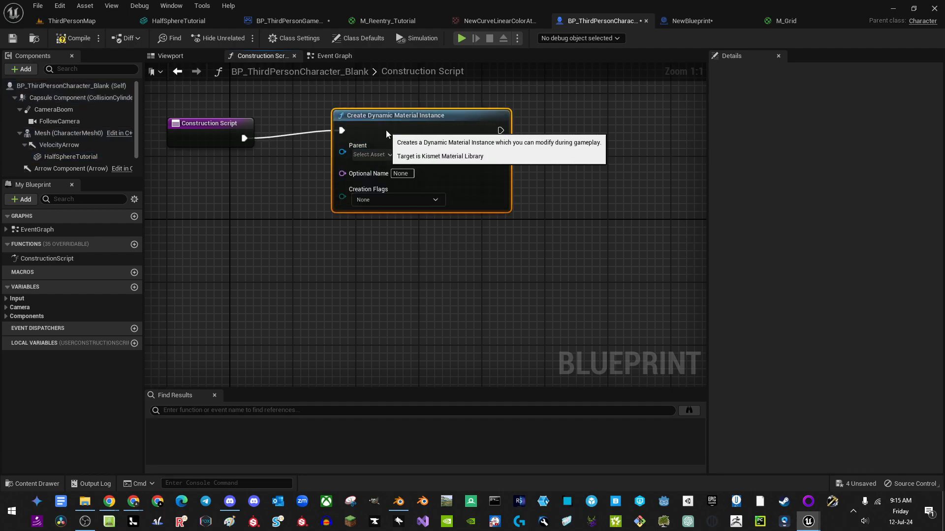
{"action": "left_click_drag", "start_coordinate": [386, 131], "coordinate": [385, 137]}
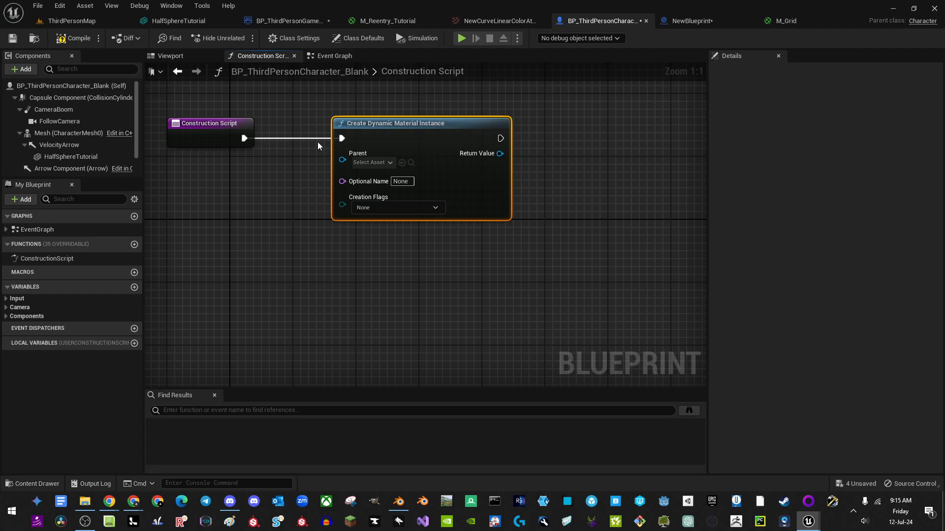
{"action": "key", "text": "Delete"}
Step: Add a Half Sphere Tutorial reference with its Create Dynamic Material Instance node wired to Construction Script
{"action": "left_click_drag", "start_coordinate": [76, 155], "coordinate": [355, 150]}
{"action": "type", "text": "create dyn"}
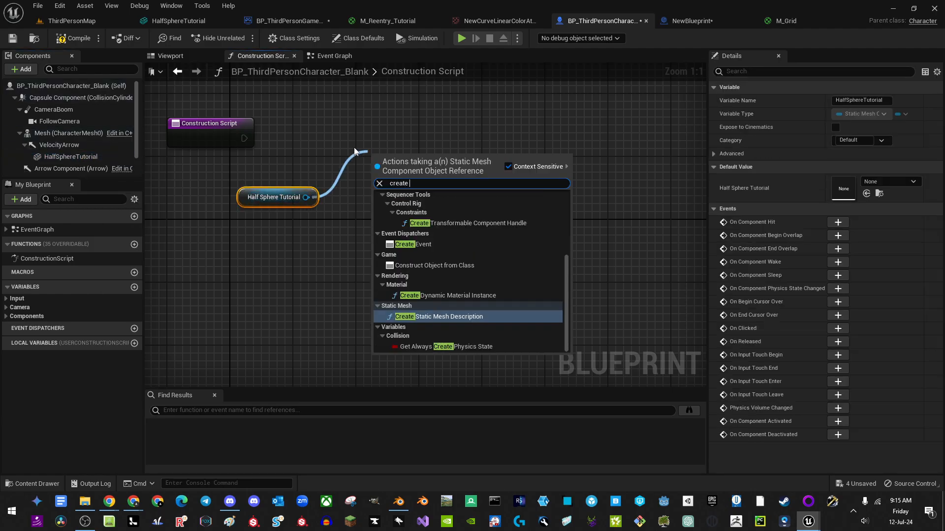
{"action": "key", "text": "Return"}
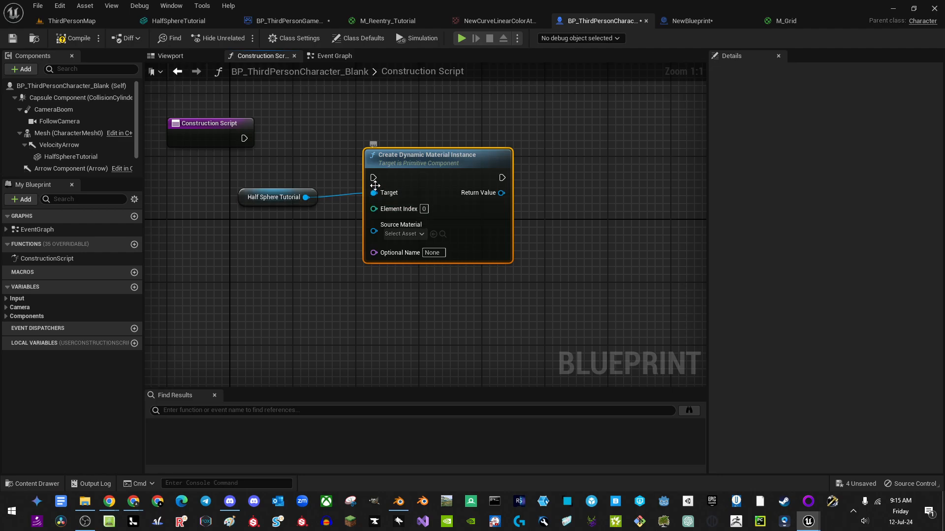
{"action": "left_click_drag", "start_coordinate": [393, 198], "coordinate": [260, 144]}
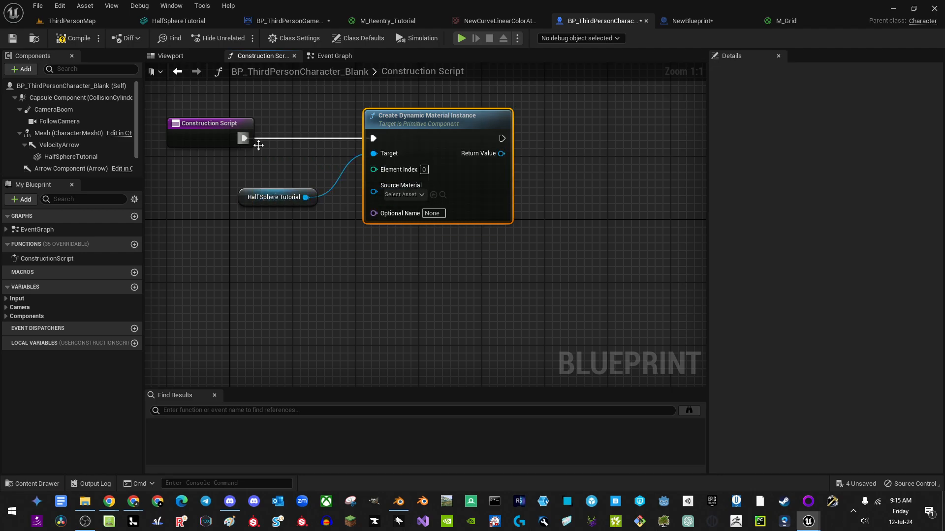
{"action": "left_click_drag", "start_coordinate": [374, 192], "coordinate": [243, 234]}
Step: Promote Source Material to a variable, compile, and set its default to M_Reentry_Tutorial
{"action": "left_click", "coordinate": [334, 300]}
{"action": "left_click", "coordinate": [74, 38]}
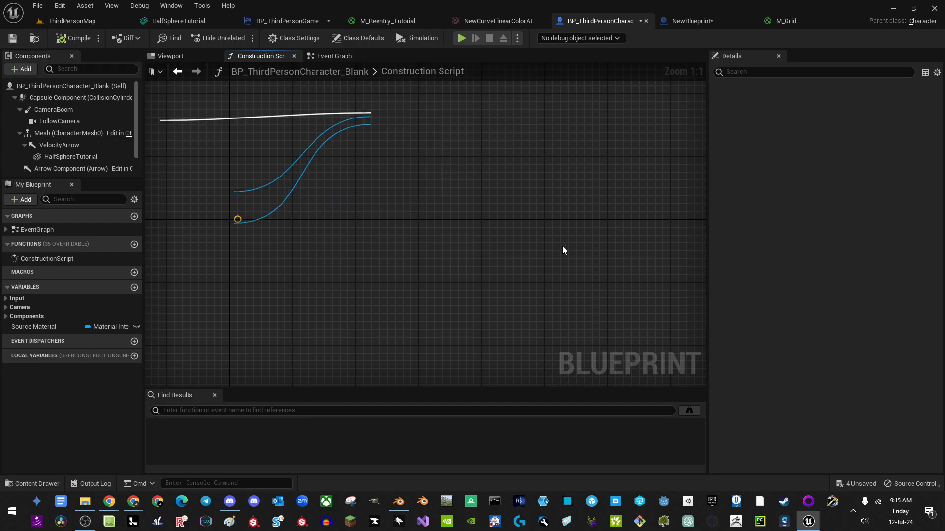
{"action": "left_click", "coordinate": [869, 275]}
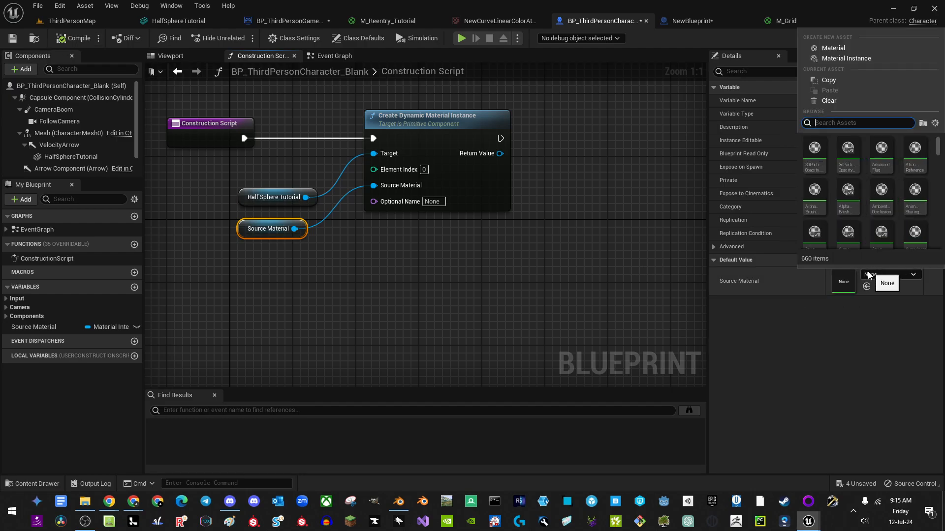
{"action": "left_click", "coordinate": [381, 25]}
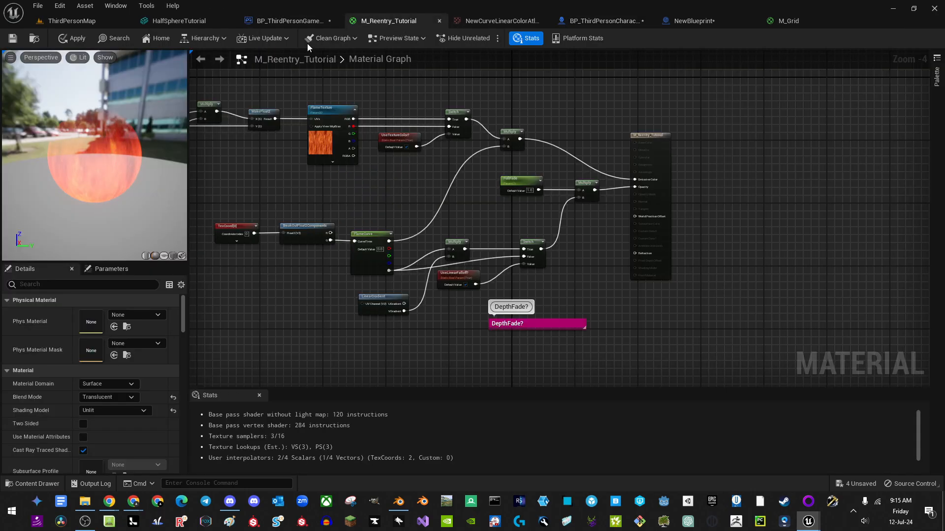
{"action": "left_click", "coordinate": [109, 41]}
{"action": "left_click", "coordinate": [71, 23]}
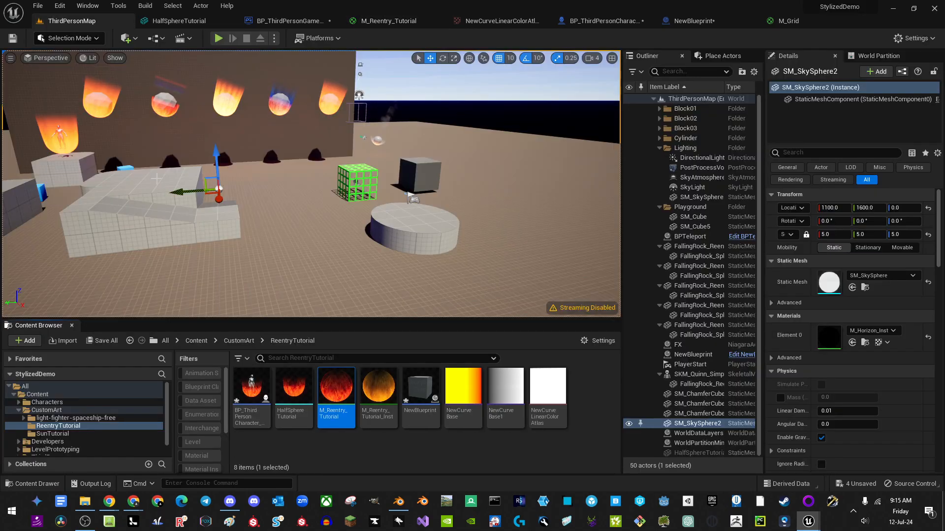
{"action": "left_click_drag", "start_coordinate": [377, 412], "coordinate": [372, 407]}
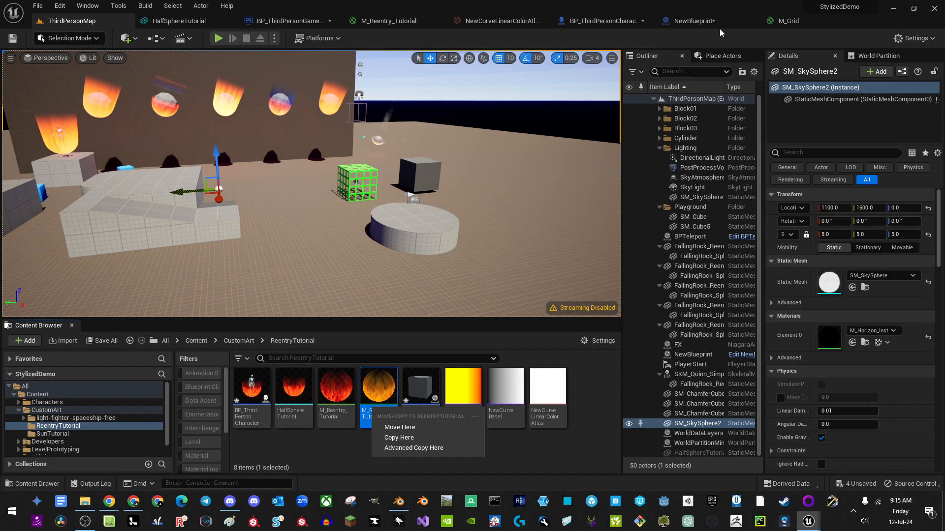
{"action": "left_click", "coordinate": [613, 22]}
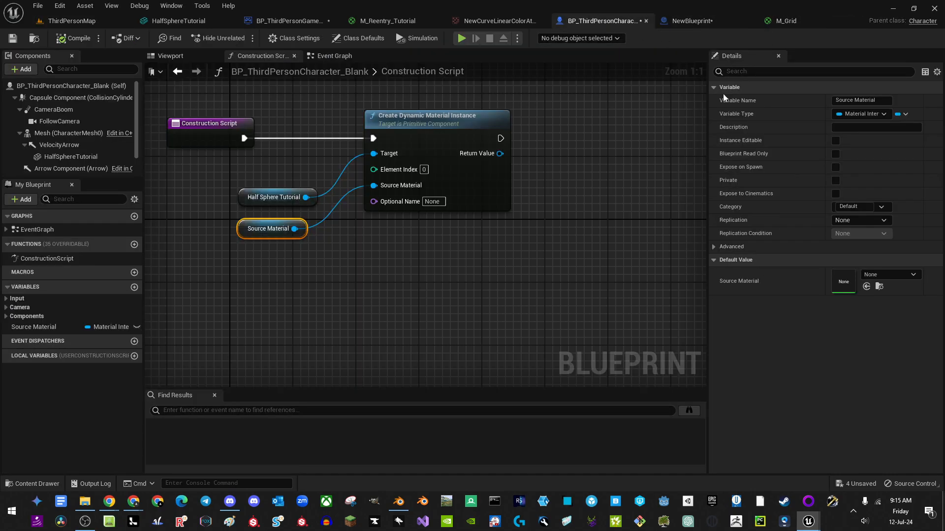
{"action": "left_click", "coordinate": [866, 287]}
Step: Promote the dynamic material instance's Return Value to a new variable
{"action": "right_click_drag", "start_coordinate": [349, 230], "coordinate": [355, 249]}
{"action": "left_click_drag", "start_coordinate": [246, 218], "coordinate": [246, 211]}
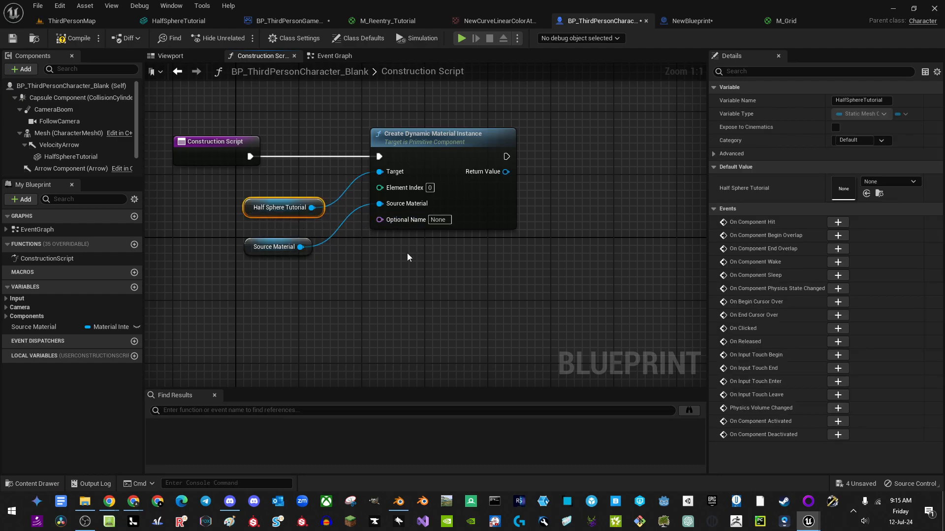
{"action": "right_click_drag", "start_coordinate": [405, 253], "coordinate": [322, 255]}
{"action": "left_click_drag", "start_coordinate": [422, 173], "coordinate": [498, 181]}
{"action": "left_click", "coordinate": [541, 241]}
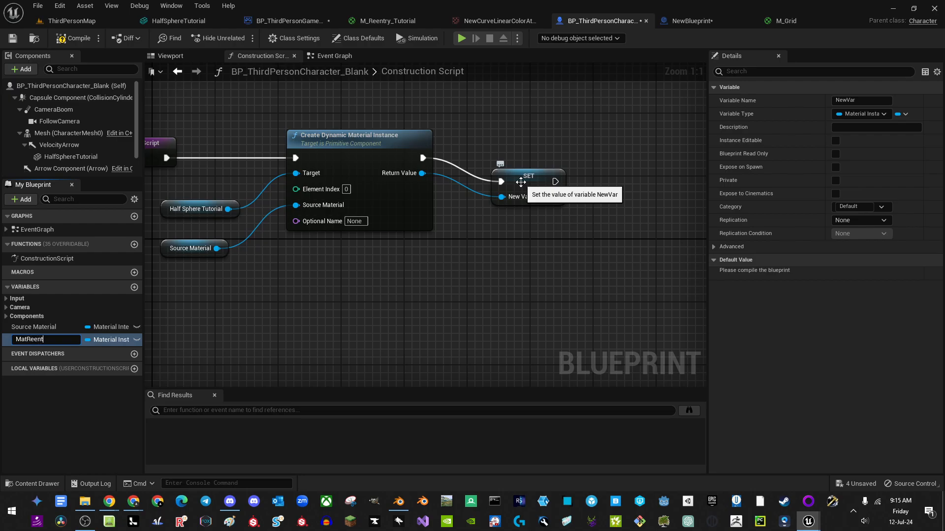
Step: Name the new variable MatReentry and line its SET node up with the other nodes
{"action": "key", "text": "Return"}
{"action": "left_click_drag", "start_coordinate": [529, 204], "coordinate": [529, 179]}
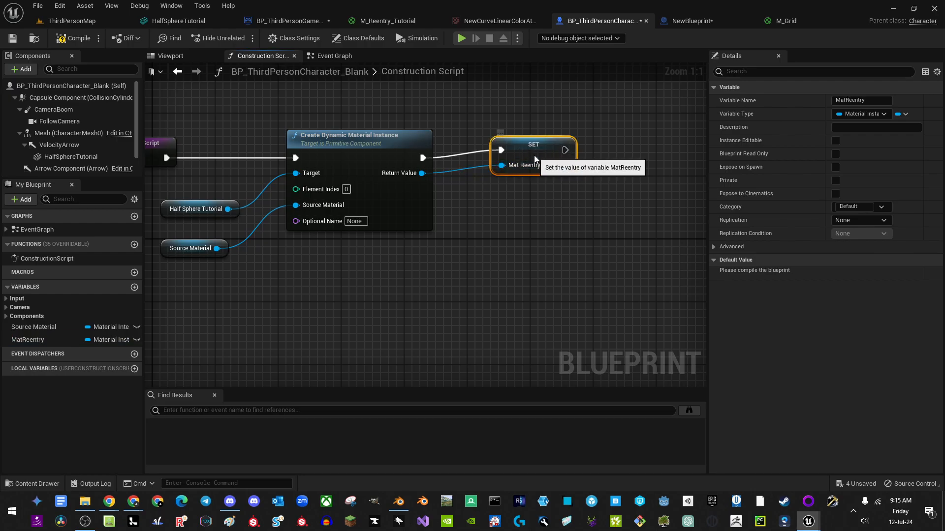
{"action": "right_click_drag", "start_coordinate": [439, 213], "coordinate": [463, 213]}
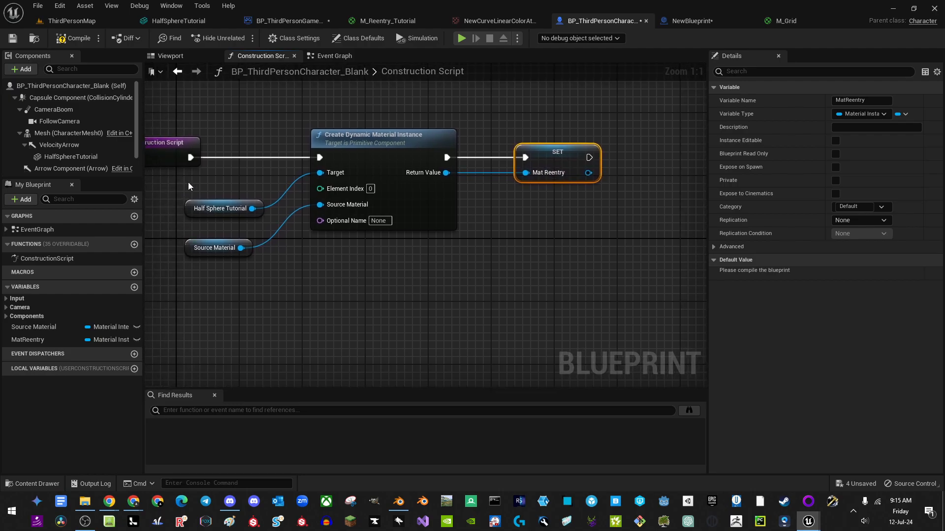
{"action": "right_click_drag", "start_coordinate": [320, 288], "coordinate": [341, 309]}
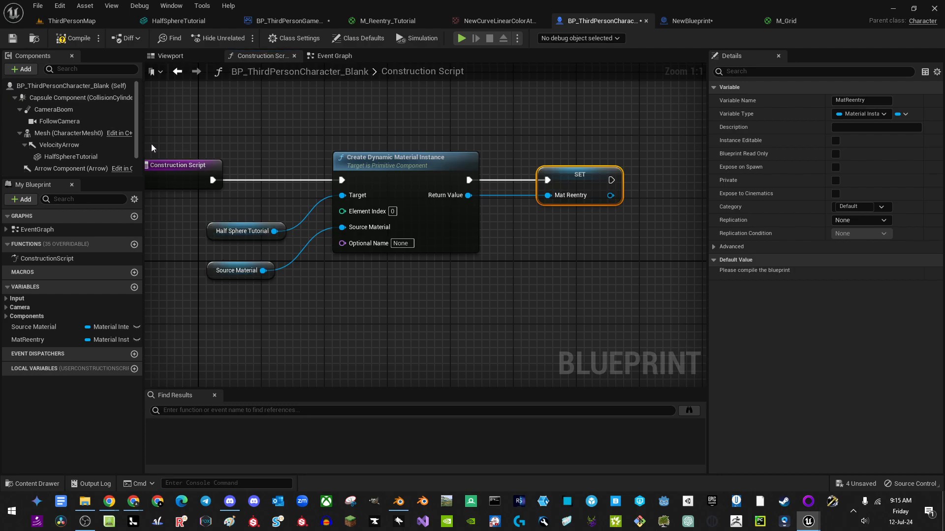
Step: Rename the HalfSphereTutorial component to ReentryEffect
{"action": "left_click", "coordinate": [81, 157]}
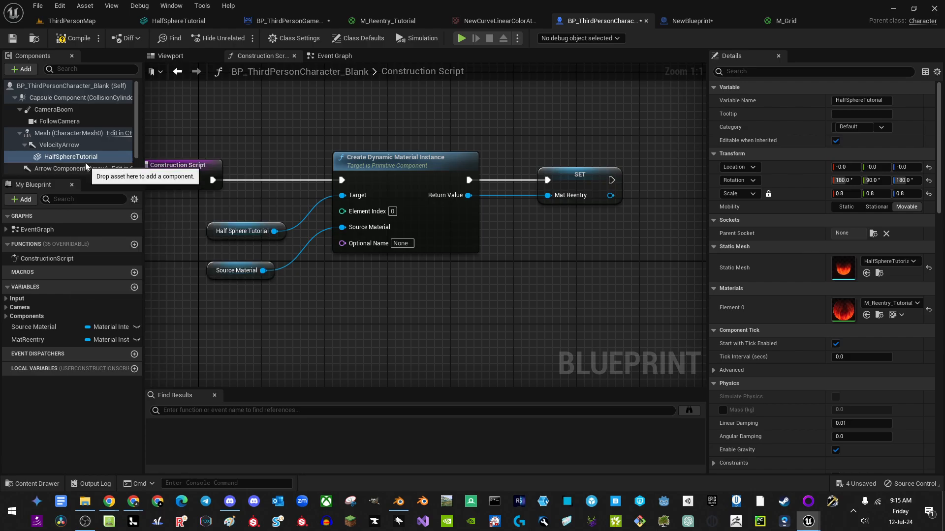
{"action": "left_click", "coordinate": [111, 160]}
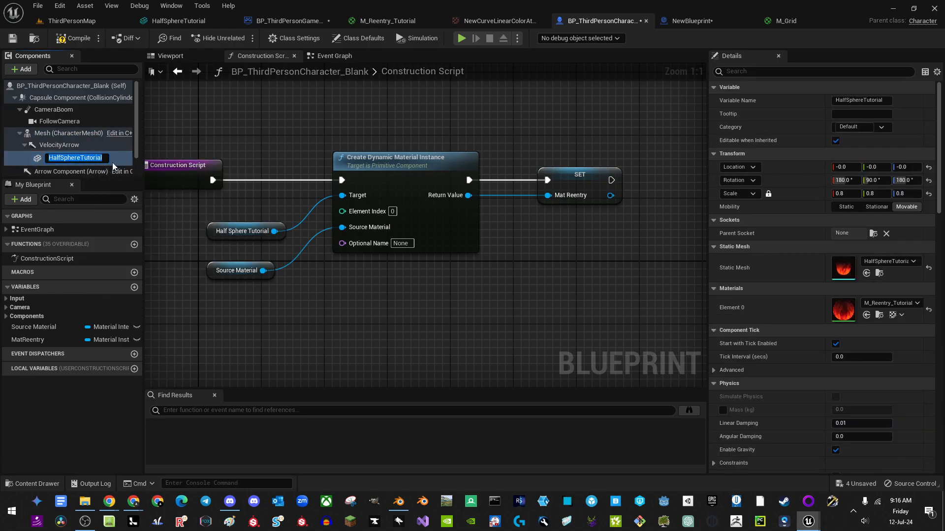
{"action": "type", "text": "ReentryEffect"}
{"action": "key", "text": "Return"}
{"action": "right_click_drag", "start_coordinate": [206, 82], "coordinate": [270, 79]}
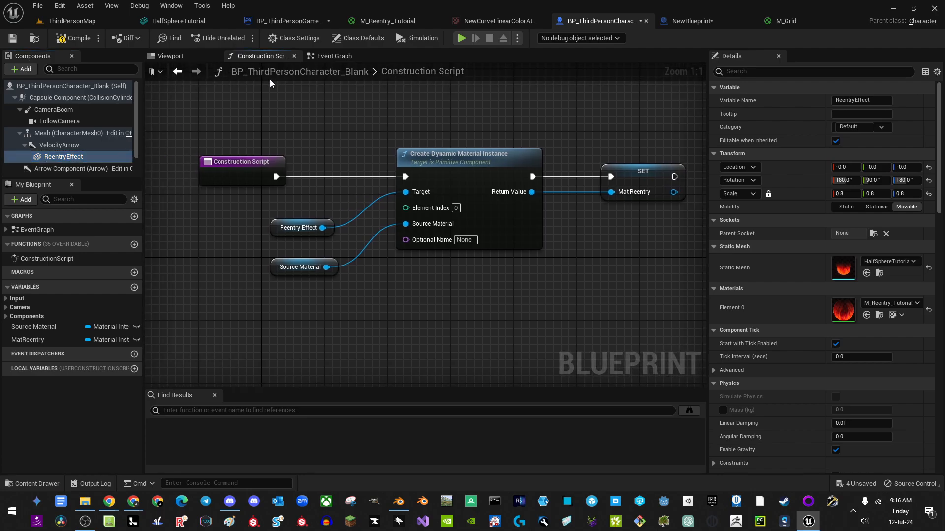
{"action": "left_click", "coordinate": [196, 56]}
{"action": "left_click", "coordinate": [334, 56]}
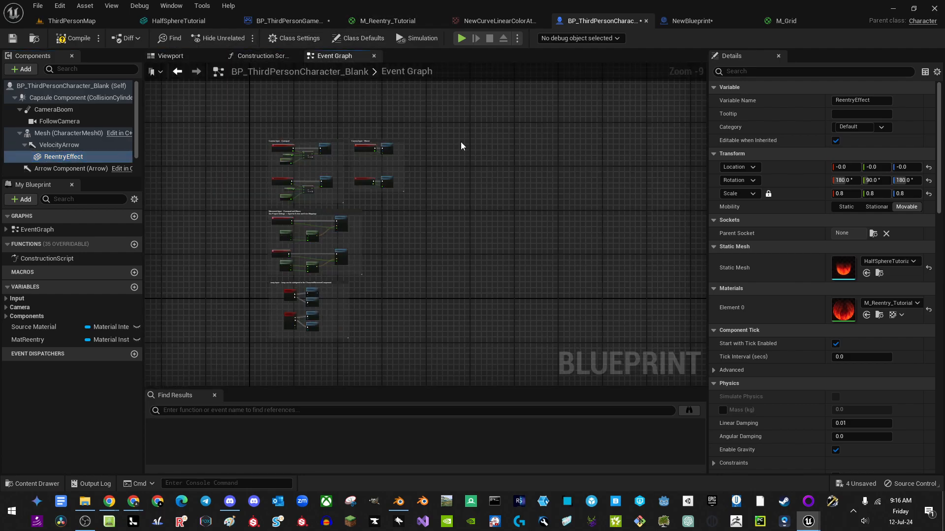
Step: Add an Event Tick node to the Event Graph and position it
{"action": "right_click_drag", "start_coordinate": [423, 147], "coordinate": [357, 143]}
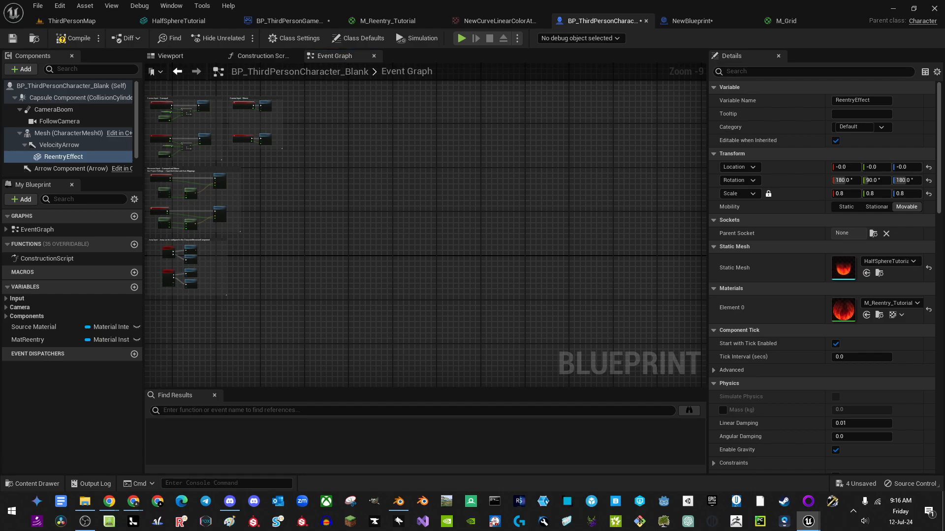
{"action": "right_click", "coordinate": [280, 193]}
{"action": "type", "text": "ti"}
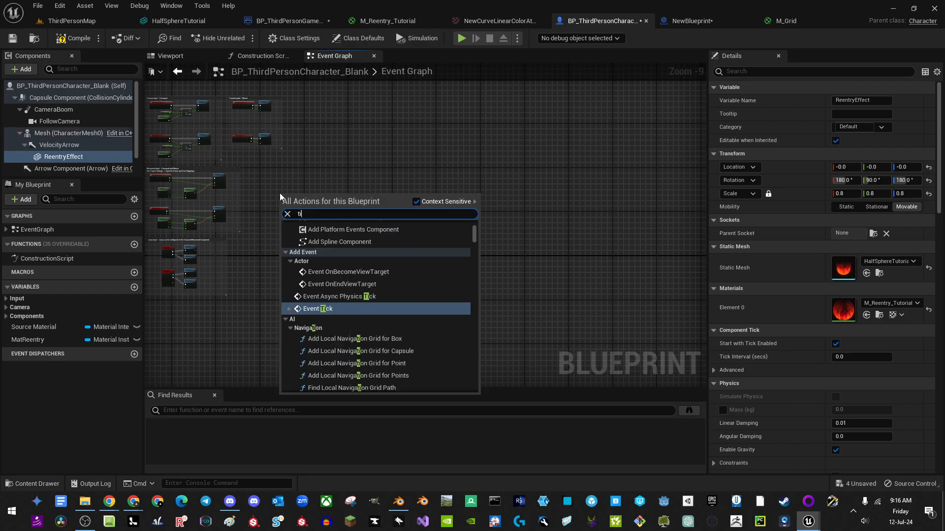
{"action": "type", "text": "ck"}
{"action": "key", "text": "Return"}
{"action": "scroll", "coordinate": [220, 158], "scroll_direction": "up", "scroll_amount": 2}
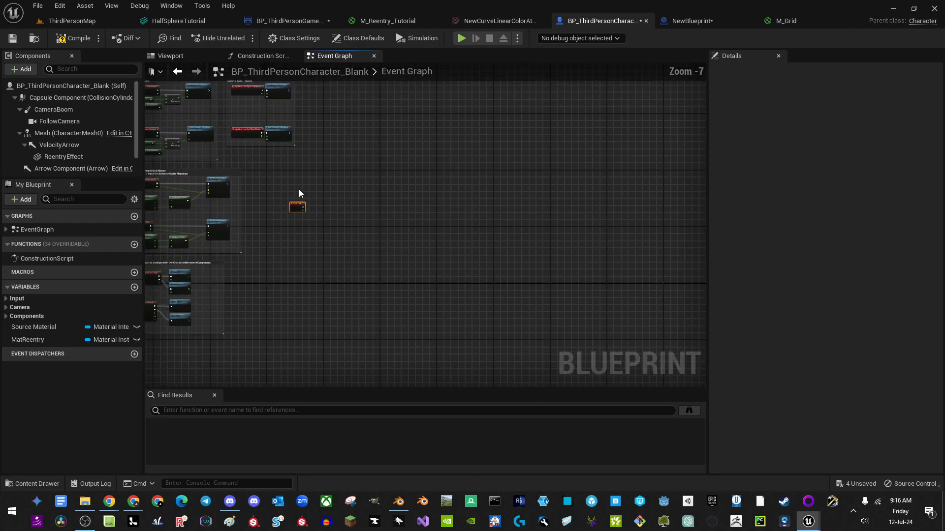
{"action": "scroll", "coordinate": [353, 232], "scroll_direction": "up", "scroll_amount": 3}
{"action": "left_click_drag", "start_coordinate": [392, 224], "coordinate": [329, 173]}
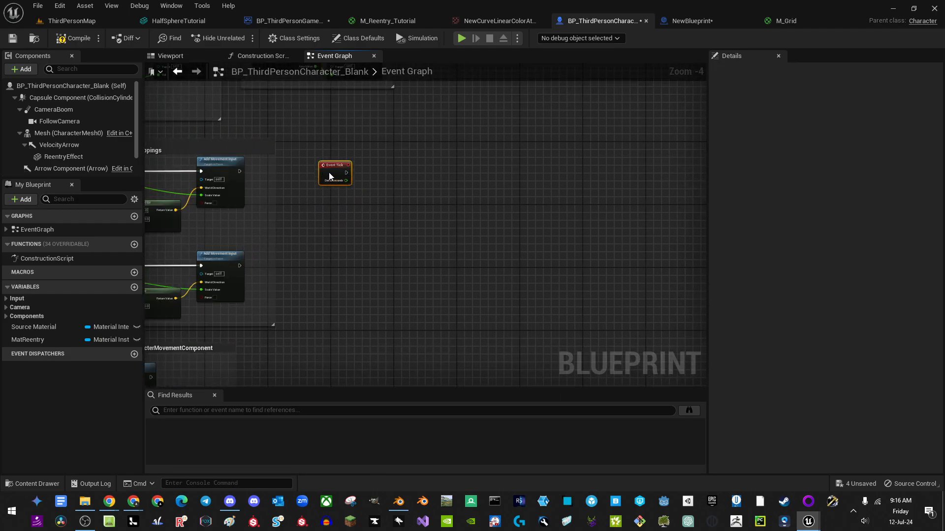
{"action": "right_click_drag", "start_coordinate": [388, 177], "coordinate": [360, 201]}
{"action": "scroll", "coordinate": [87, 162], "scroll_direction": "down", "scroll_amount": 1}
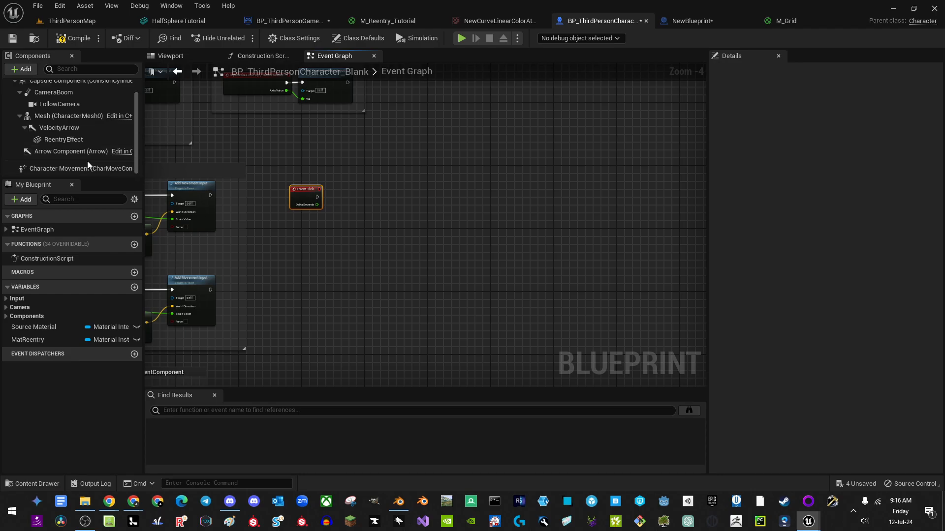
Step: Place a Character Movement node and pull a Get Velocity node from it
{"action": "left_click_drag", "start_coordinate": [59, 171], "coordinate": [334, 278]}
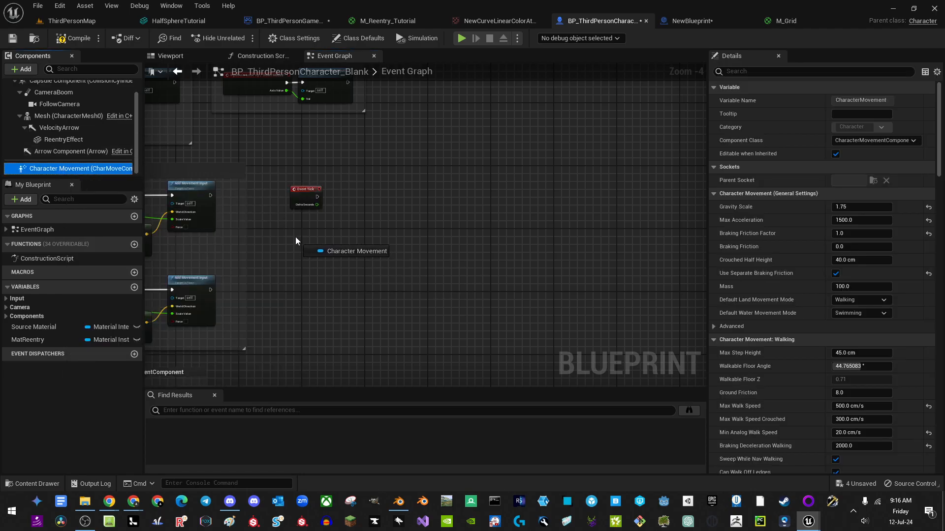
{"action": "left_click_drag", "start_coordinate": [296, 237], "coordinate": [364, 229]}
{"action": "type", "text": "v"}
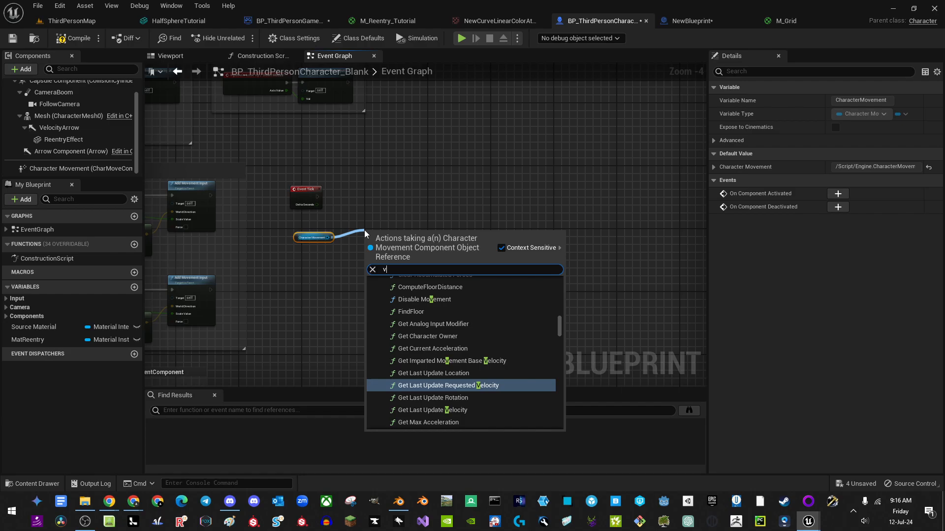
{"action": "type", "text": "elo"}
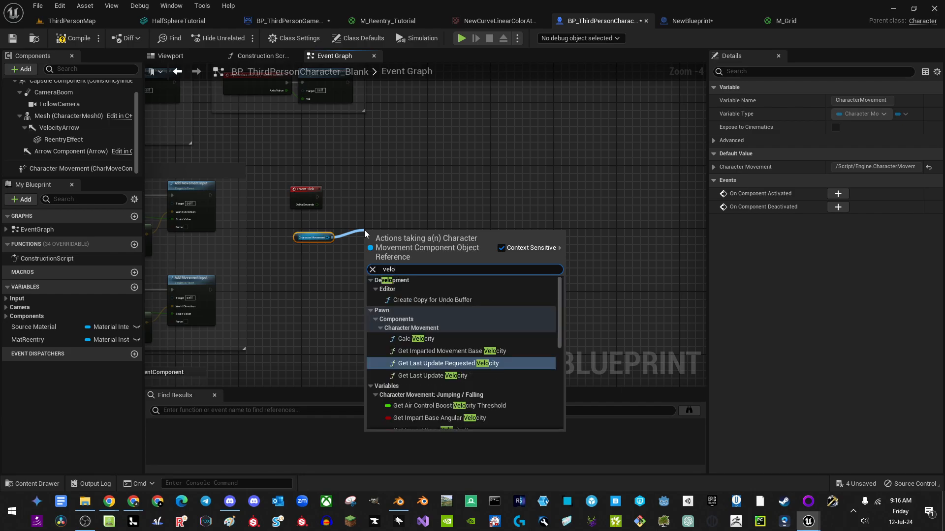
{"action": "scroll", "coordinate": [408, 428], "scroll_direction": "down", "scroll_amount": 10}
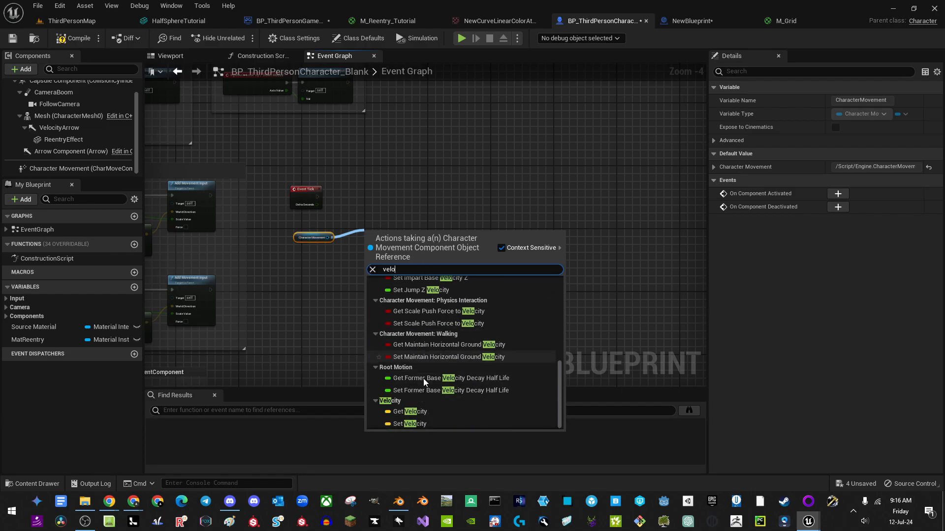
{"action": "left_click", "coordinate": [409, 412]}
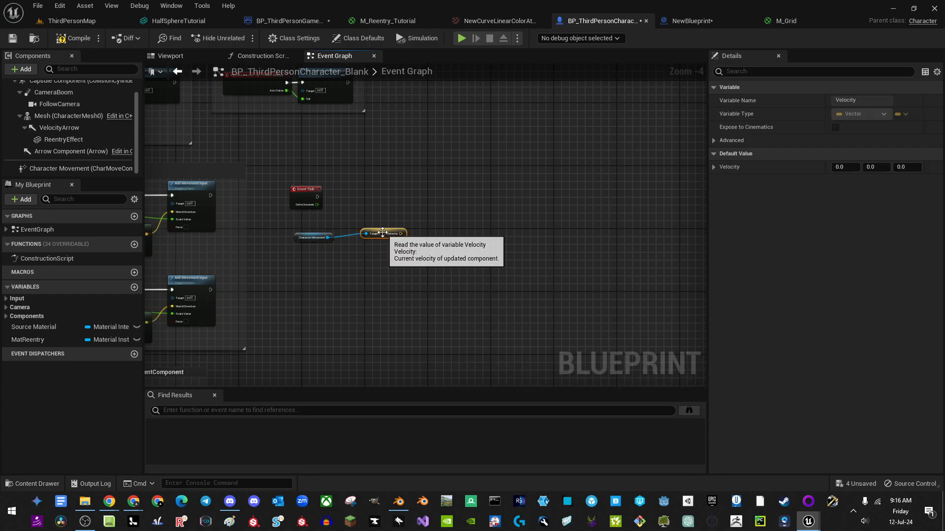
Step: Break the Velocity into X, Y and Z with a Break Vector node and straighten the wires
{"action": "scroll", "coordinate": [470, 207], "scroll_direction": "up", "scroll_amount": 3}
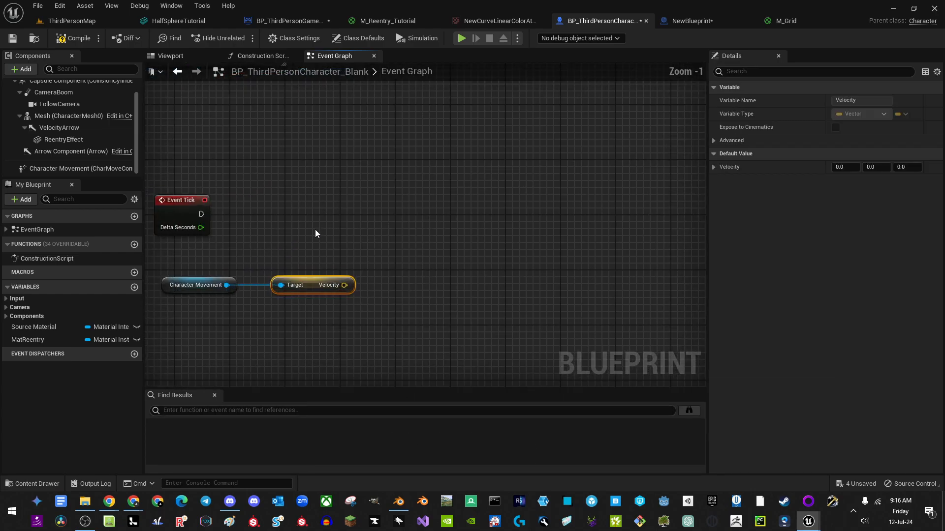
{"action": "left_click_drag", "start_coordinate": [345, 290], "coordinate": [403, 293]}
{"action": "type", "text": "brea"}
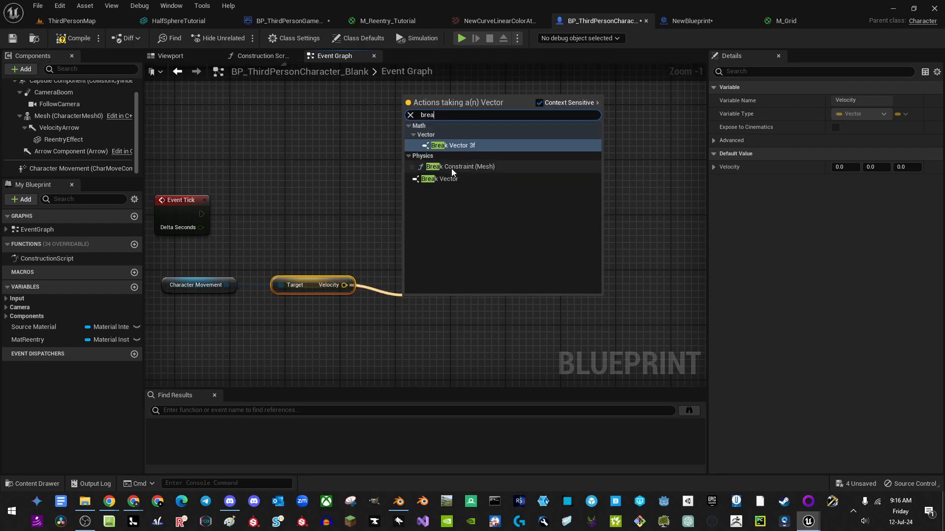
{"action": "left_click", "coordinate": [443, 179]}
{"action": "left_click_drag", "start_coordinate": [418, 296], "coordinate": [418, 275]}
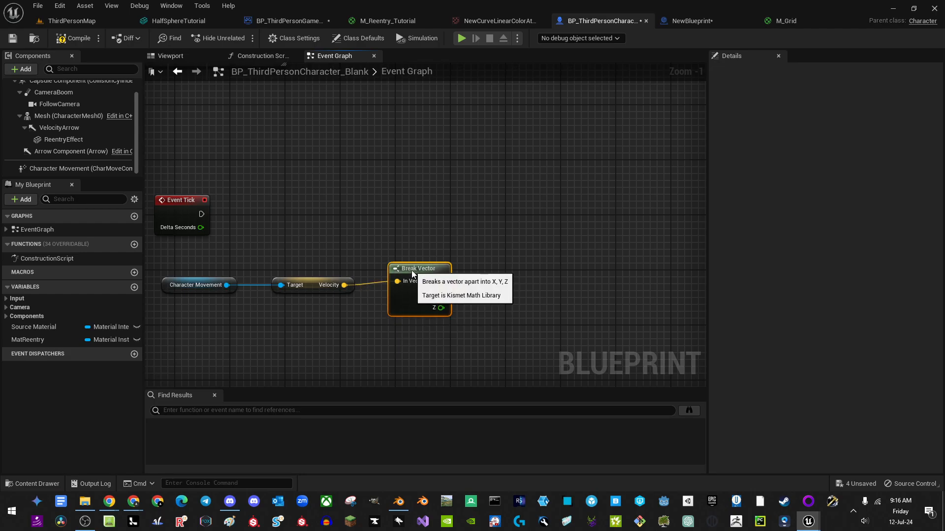
{"action": "left_click_drag", "start_coordinate": [204, 262], "coordinate": [467, 318]}
{"action": "key", "text": "q"}
{"action": "left_click", "coordinate": [508, 301]}
{"action": "right_click_drag", "start_coordinate": [504, 287], "coordinate": [473, 288]}
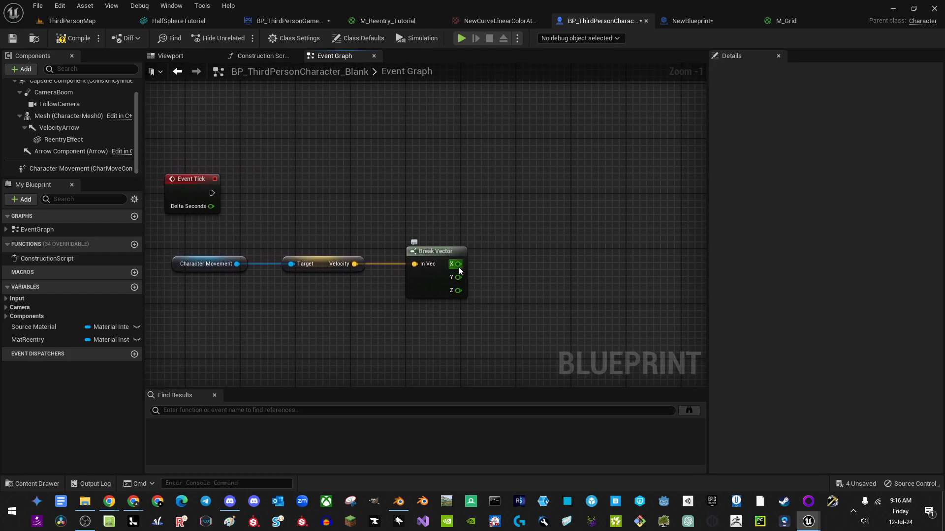
{"action": "right_click_drag", "start_coordinate": [365, 208], "coordinate": [326, 226]}
{"action": "scroll", "coordinate": [276, 208], "scroll_direction": "down", "scroll_amount": 1}
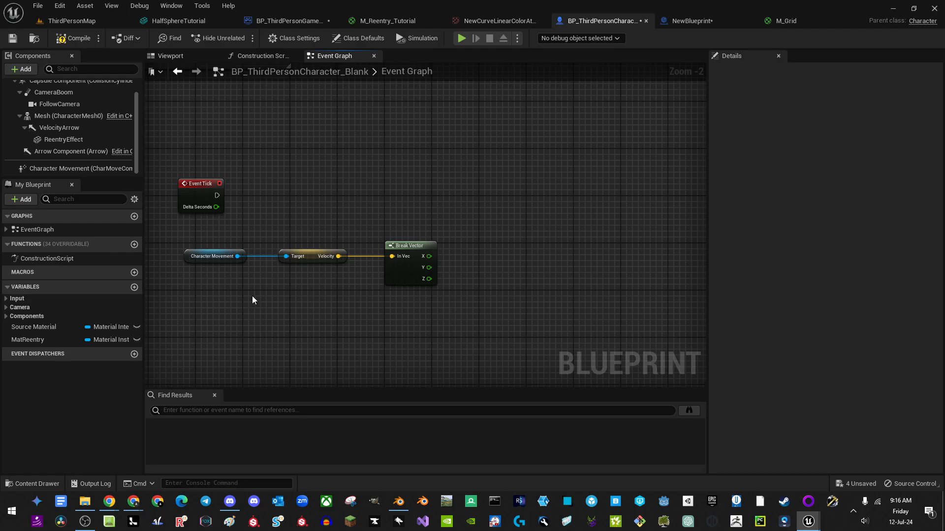
Step: Add an instance-editable float variable InterpSpeed and set its default to 5.0
{"action": "left_click", "coordinate": [135, 287]}
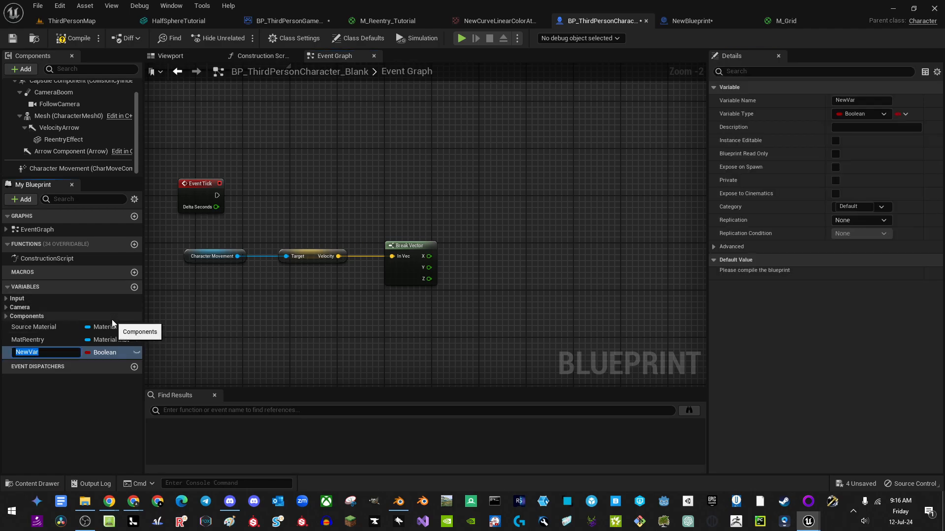
{"action": "type", "text": "I"}
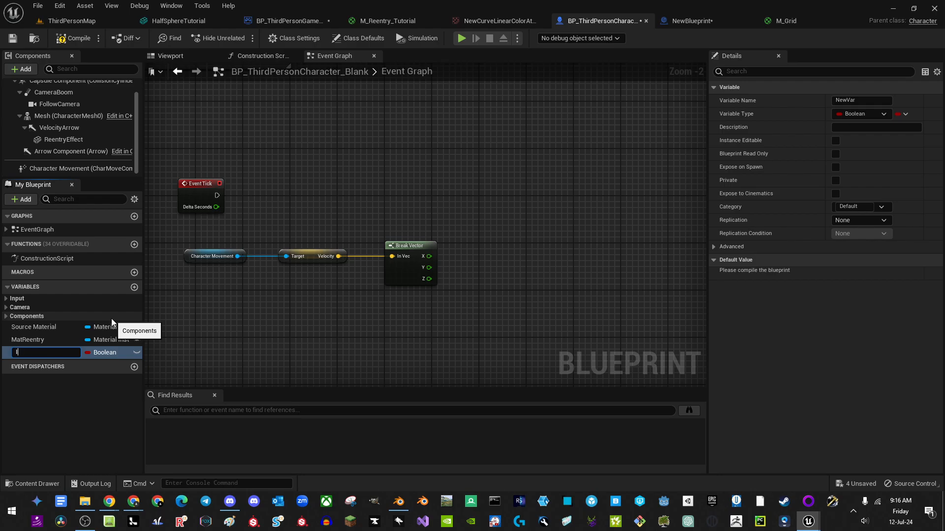
{"action": "type", "text": "nterpSpeed"}
{"action": "key", "text": "Return"}
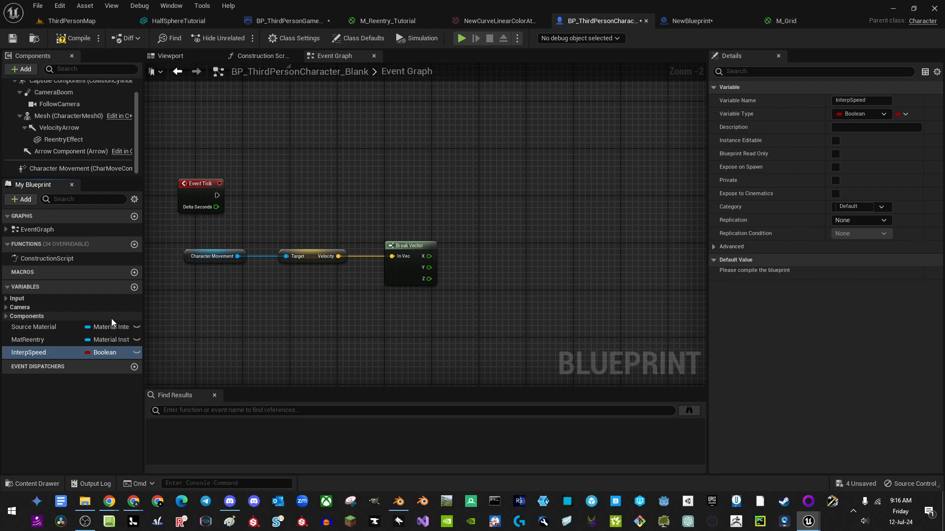
{"action": "left_click", "coordinate": [103, 353]}
{"action": "left_click", "coordinate": [108, 181]}
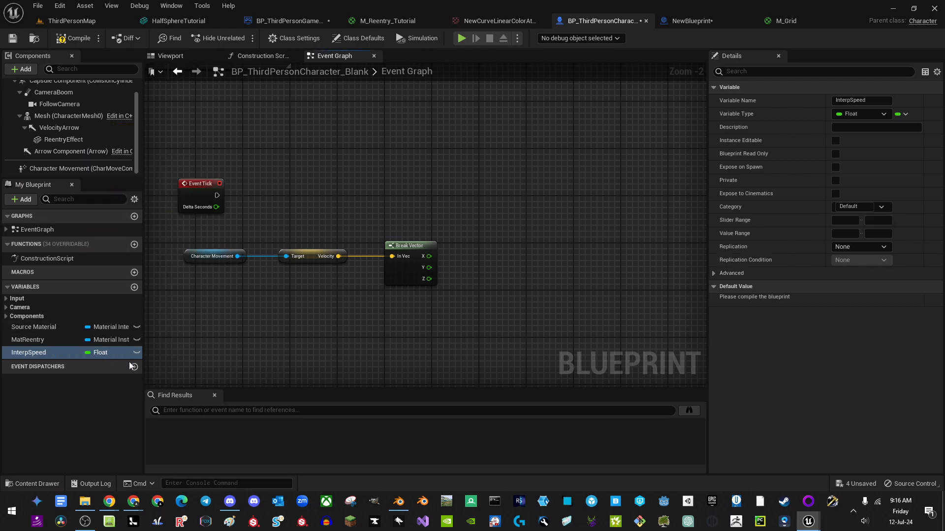
{"action": "left_click", "coordinate": [137, 353]}
{"action": "left_click", "coordinate": [100, 43]}
{"action": "left_click", "coordinate": [851, 301]}
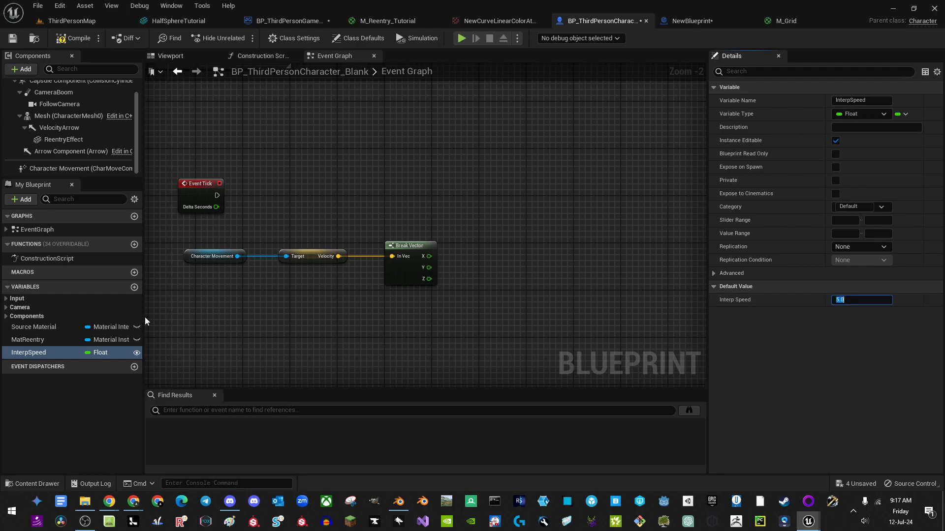
Step: Make Source Material instance-editable and add a new variable named FadeValue
{"action": "left_click", "coordinate": [137, 327]}
{"action": "left_click", "coordinate": [38, 327]}
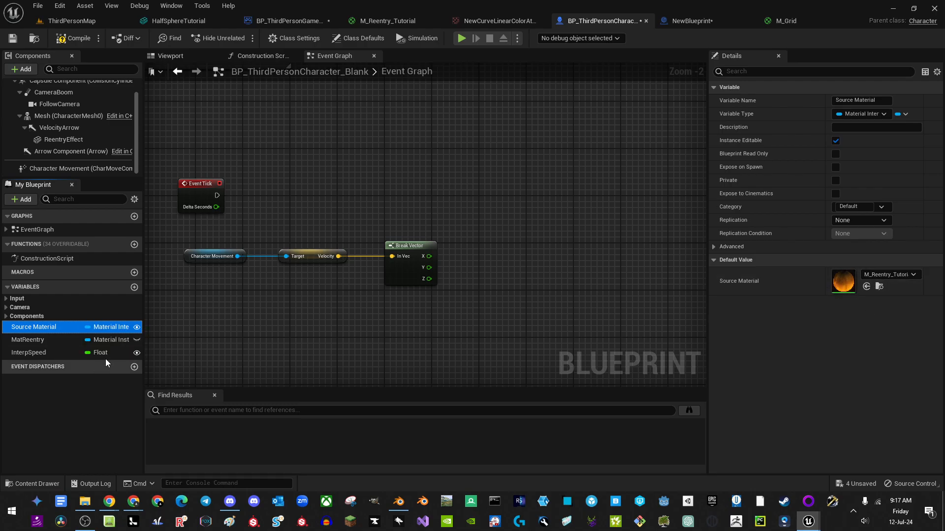
{"action": "left_click", "coordinate": [135, 287]}
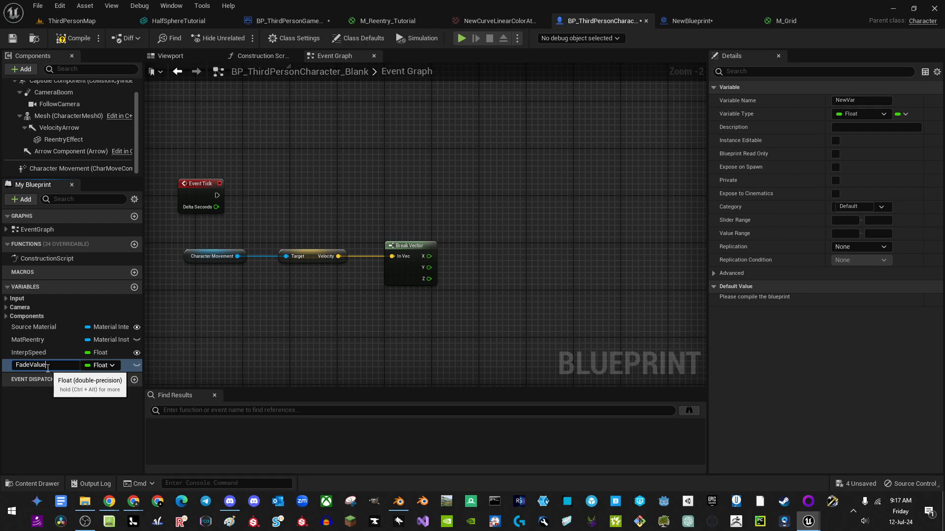
{"action": "type", "text": "FadeValue"}
{"action": "key", "text": "Return"}
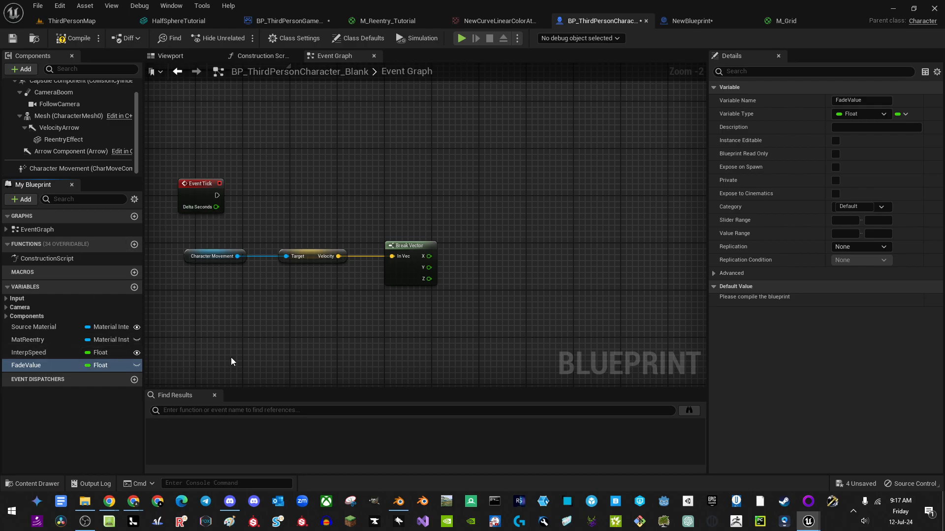
{"action": "right_click_drag", "start_coordinate": [342, 338], "coordinate": [237, 346]}
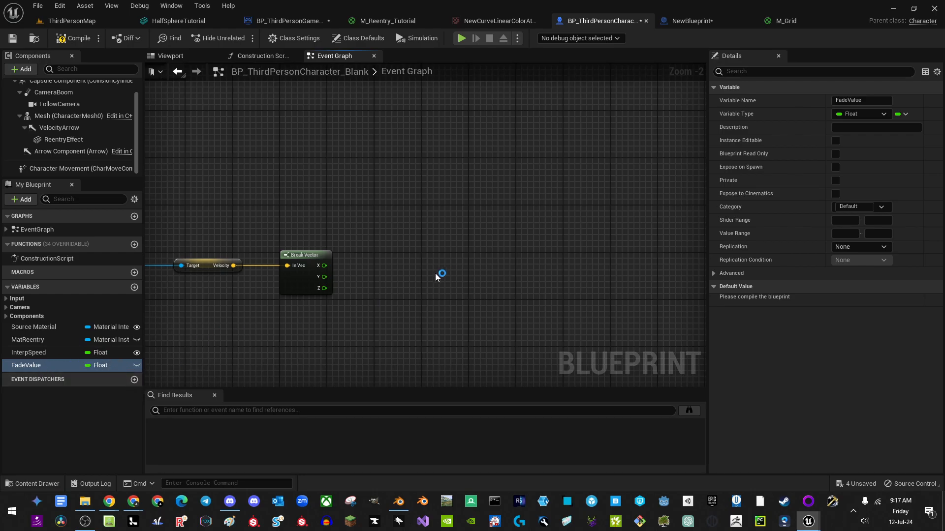
Step: Feed Break Vector's Z output into a new Map Range Unclamped node and straighten the wire
{"action": "right_click_drag", "start_coordinate": [341, 291], "coordinate": [318, 275]}
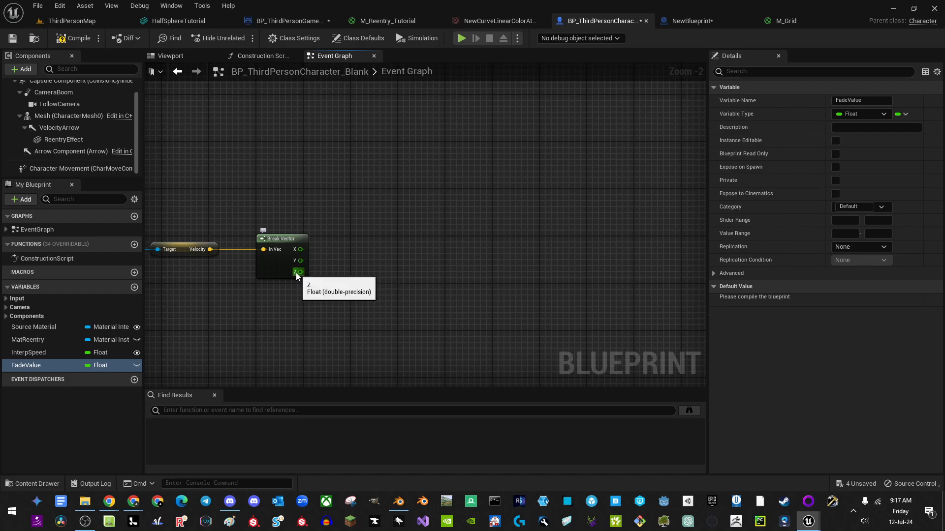
{"action": "left_click_drag", "start_coordinate": [299, 272], "coordinate": [358, 285]}
{"action": "type", "text": "map ran"}
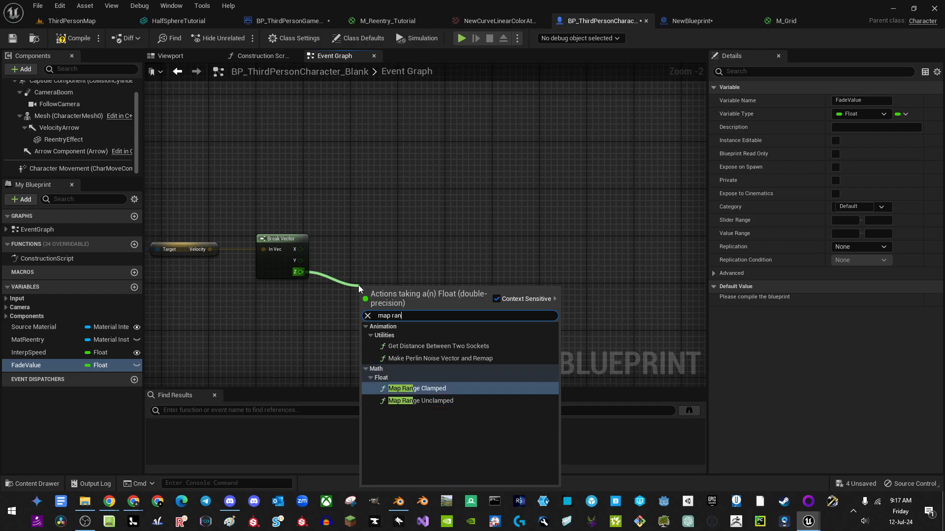
{"action": "key", "text": "Down"}
{"action": "key", "text": "Return"}
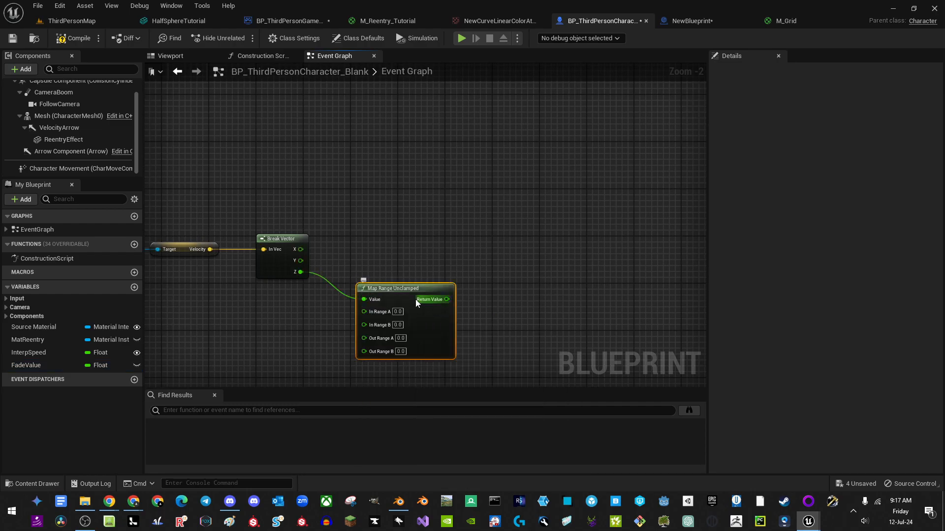
{"action": "left_click_drag", "start_coordinate": [405, 289], "coordinate": [393, 264]}
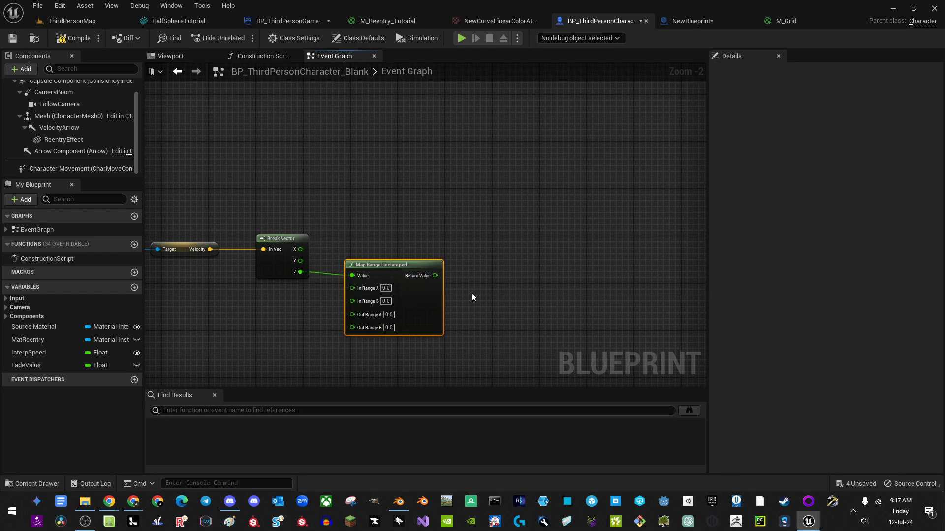
{"action": "right_click_drag", "start_coordinate": [513, 304], "coordinate": [602, 283]}
{"action": "left_click_drag", "start_coordinate": [626, 293], "coordinate": [178, 219]}
{"action": "key", "text": "q"}
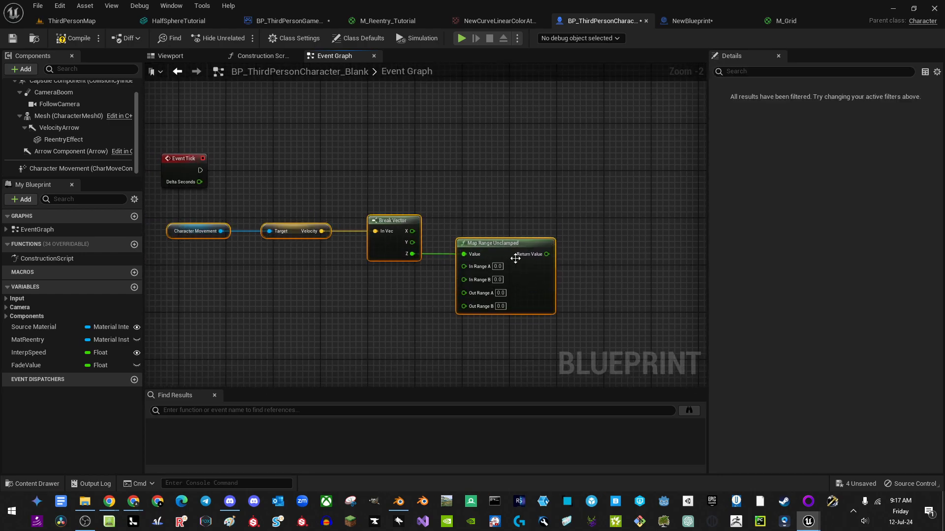
{"action": "right_click_drag", "start_coordinate": [516, 258], "coordinate": [381, 207]}
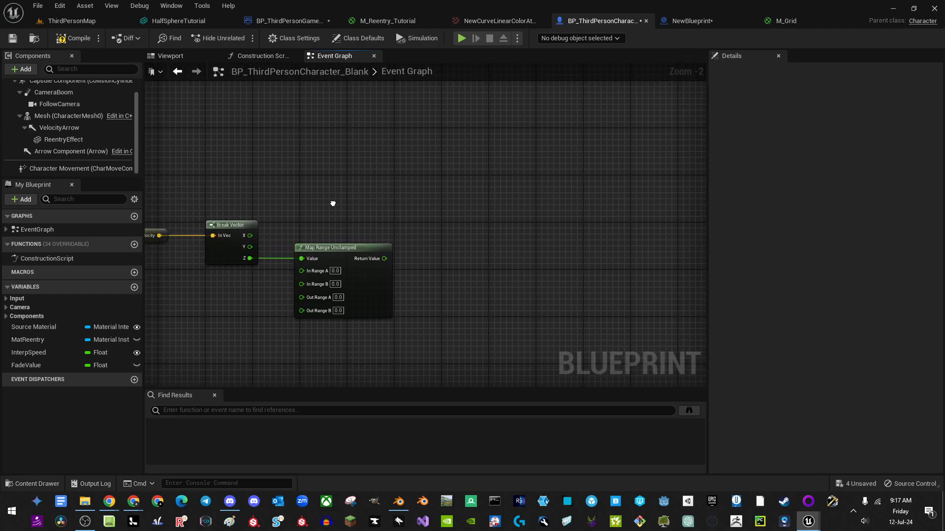
Step: Bring up the M_Reentry_Tutorial material graph
{"action": "left_click", "coordinate": [93, 20]}
{"action": "left_click", "coordinate": [389, 20]}
{"action": "scroll", "coordinate": [661, 146], "scroll_direction": "up", "scroll_amount": 4}
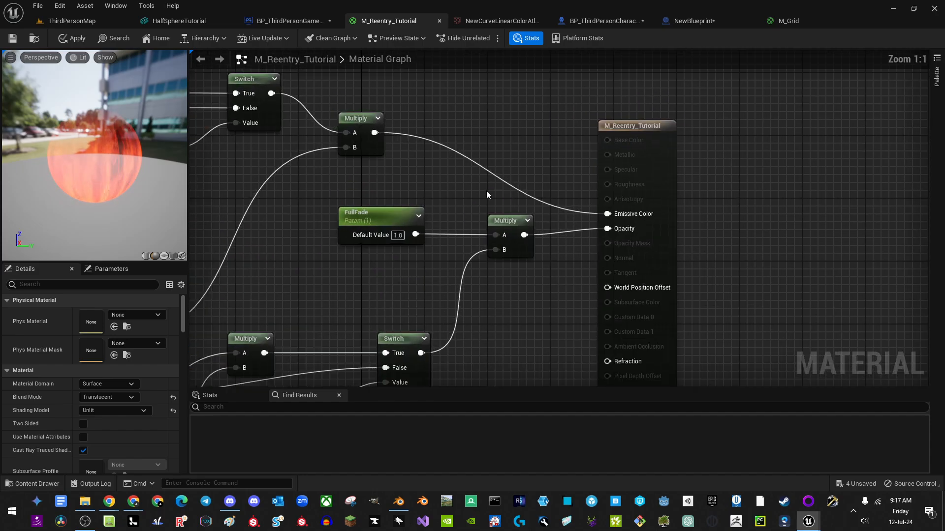
Step: Multiply Emissive Color by FullFade with a duplicated Multiply node, apply, and return to the character Blueprint
{"action": "right_click_drag", "start_coordinate": [524, 212], "coordinate": [507, 220]}
{"action": "left_click", "coordinate": [507, 220]}
{"action": "key", "text": "ctrl+w"}
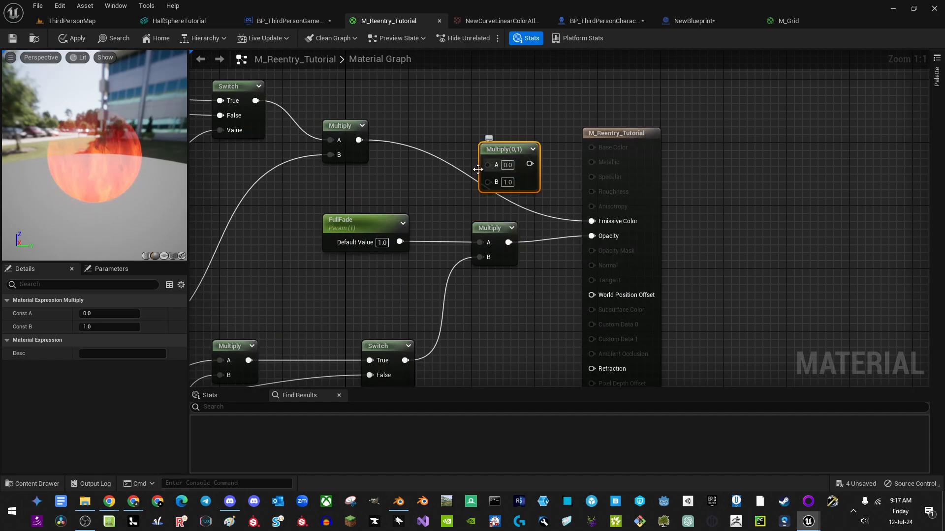
{"action": "left_click_drag", "start_coordinate": [358, 140], "coordinate": [592, 221]}
{"action": "left_click_drag", "start_coordinate": [487, 179], "coordinate": [399, 242]}
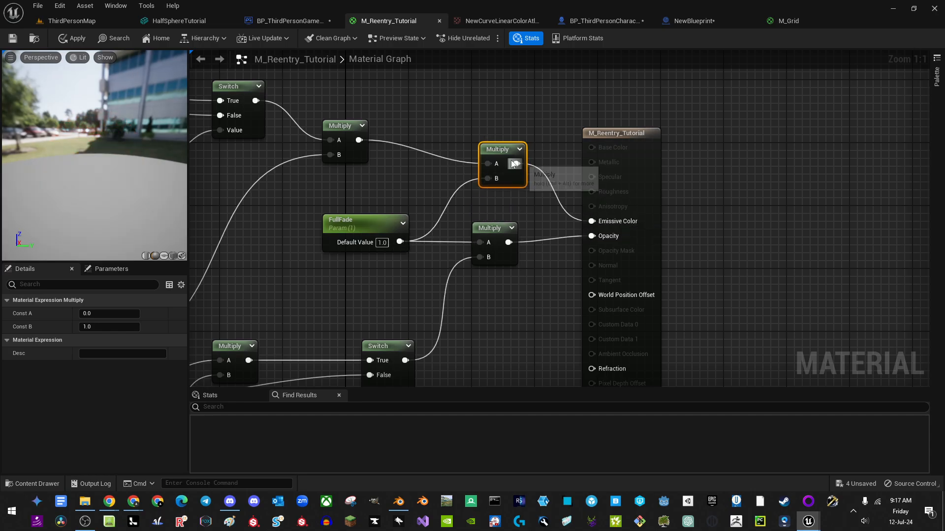
{"action": "left_click_drag", "start_coordinate": [502, 165], "coordinate": [493, 188]}
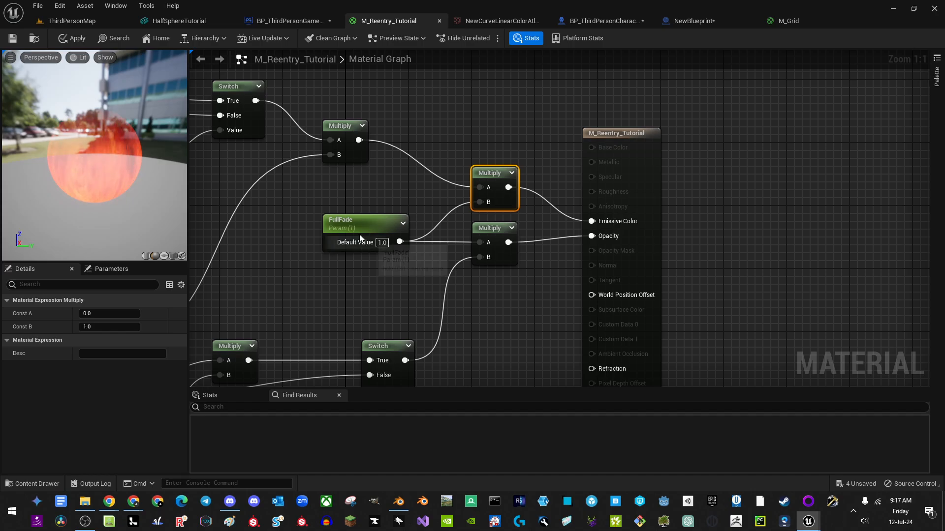
{"action": "left_click", "coordinate": [73, 39]}
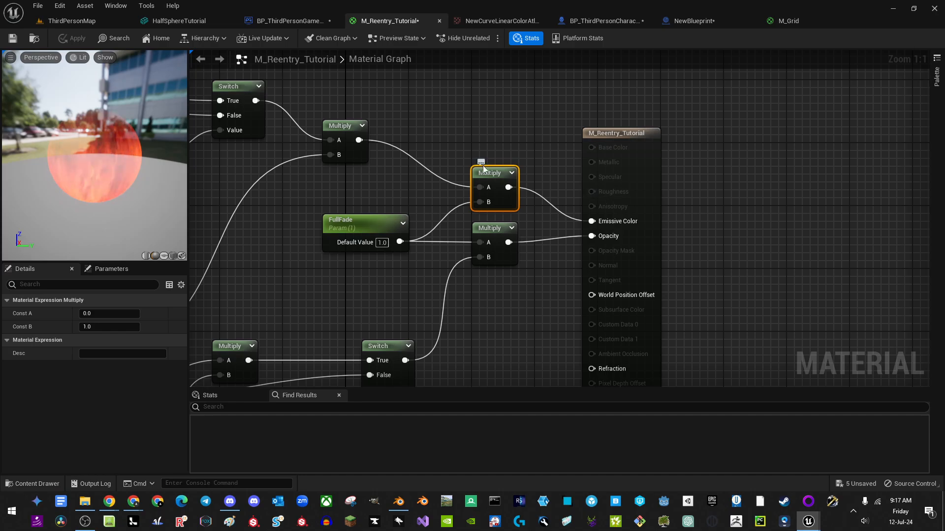
{"action": "left_click", "coordinate": [615, 21]}
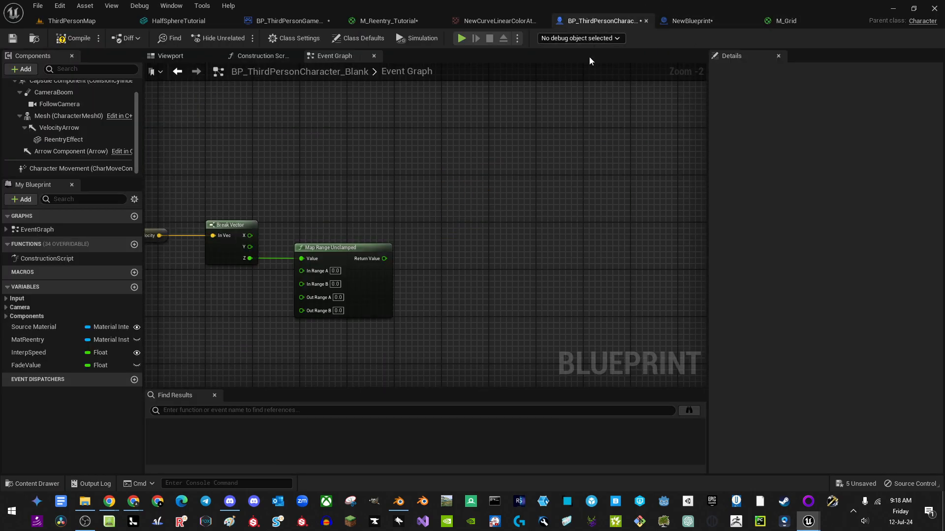
Step: Add a Fade Value getter and two <= nodes, fed by Fade Value and Map Range's Return Value
{"action": "right_click_drag", "start_coordinate": [465, 205], "coordinate": [357, 219]}
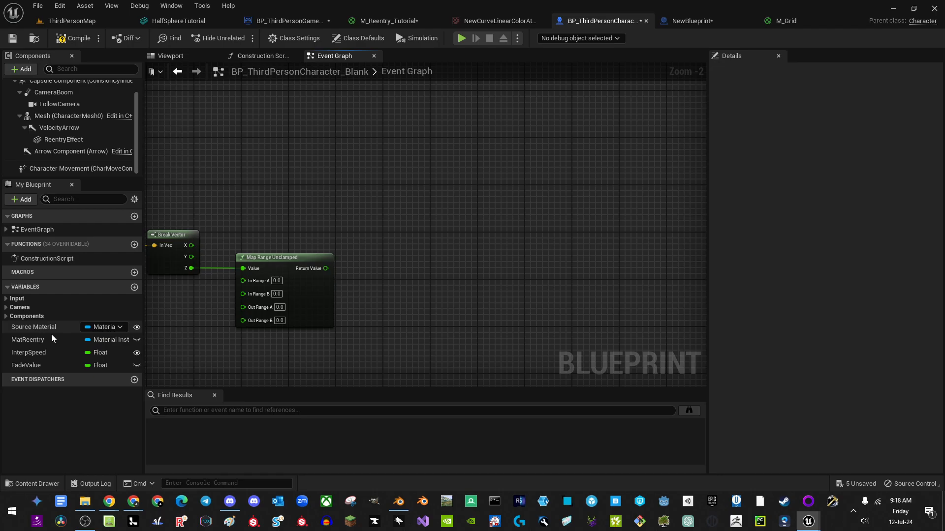
{"action": "left_click_drag", "start_coordinate": [27, 366], "coordinate": [274, 205], "text": "ctrl"}
{"action": "right_click_drag", "start_coordinate": [347, 237], "coordinate": [305, 230]}
{"action": "left_click_drag", "start_coordinate": [335, 208], "coordinate": [353, 207]}
{"action": "type", "text": "<="}
{"action": "key", "text": "Return"}
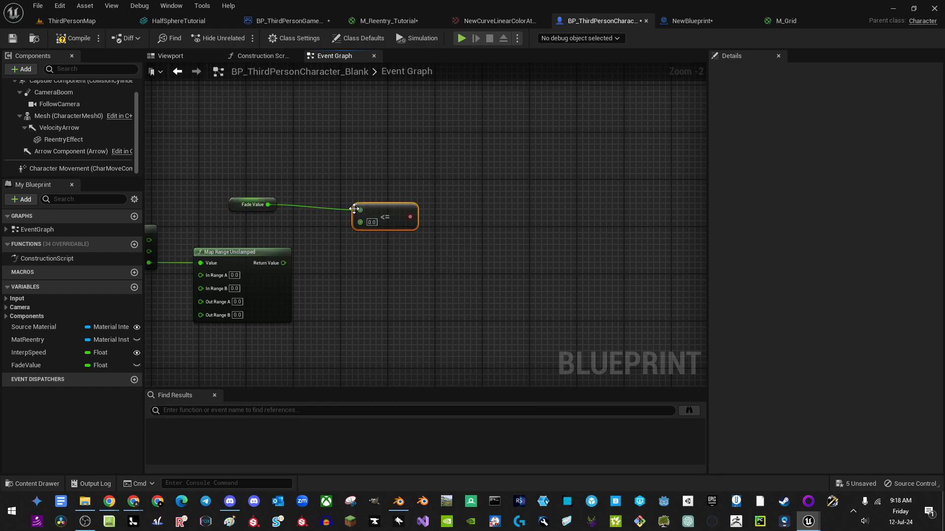
{"action": "right_click_drag", "start_coordinate": [353, 255], "coordinate": [316, 232]}
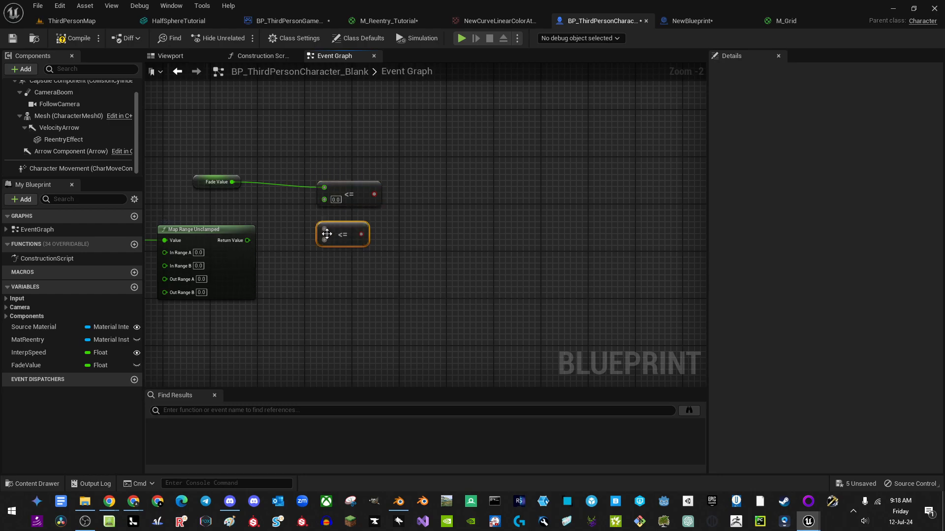
{"action": "left_click_drag", "start_coordinate": [246, 243], "coordinate": [247, 240]}
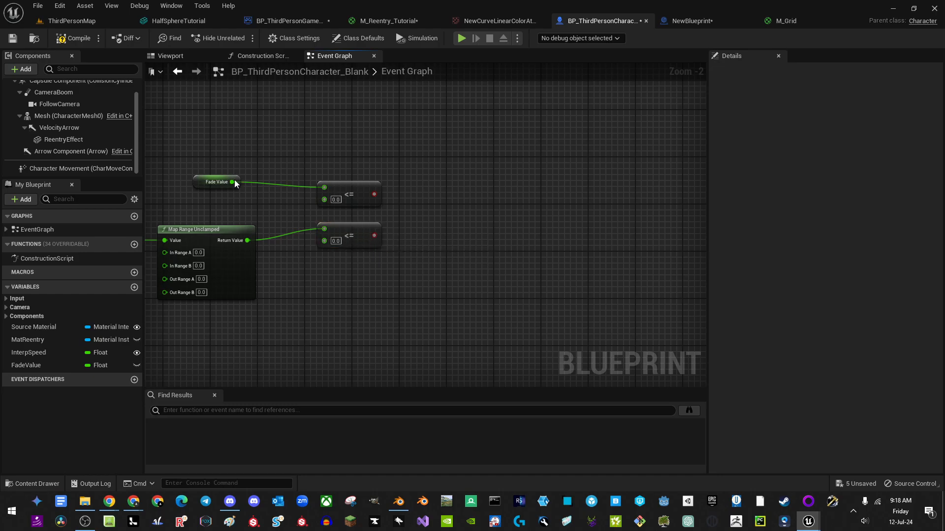
{"action": "left_click_drag", "start_coordinate": [183, 145], "coordinate": [422, 212]}
{"action": "key", "text": "q"}
{"action": "left_click_drag", "start_coordinate": [351, 236], "coordinate": [345, 243]}
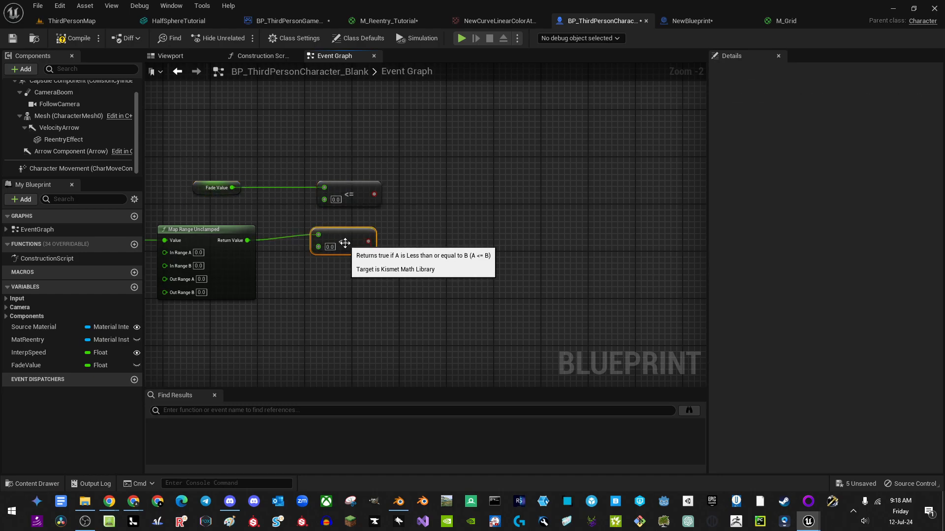
{"action": "right_click_drag", "start_coordinate": [294, 261], "coordinate": [419, 252]}
{"action": "left_click_drag", "start_coordinate": [471, 226], "coordinate": [472, 232]}
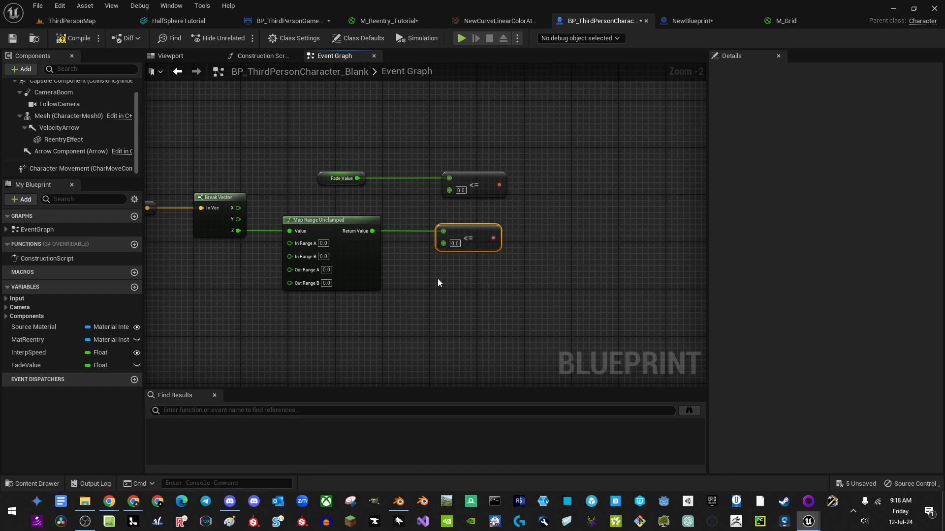
{"action": "right_click_drag", "start_coordinate": [438, 283], "coordinate": [467, 276]}
Step: Set Map Range In Range A to -1000, In Range B to -4000, Out Range B to 1, and align the <= nodes
{"action": "left_click", "coordinate": [354, 236]}
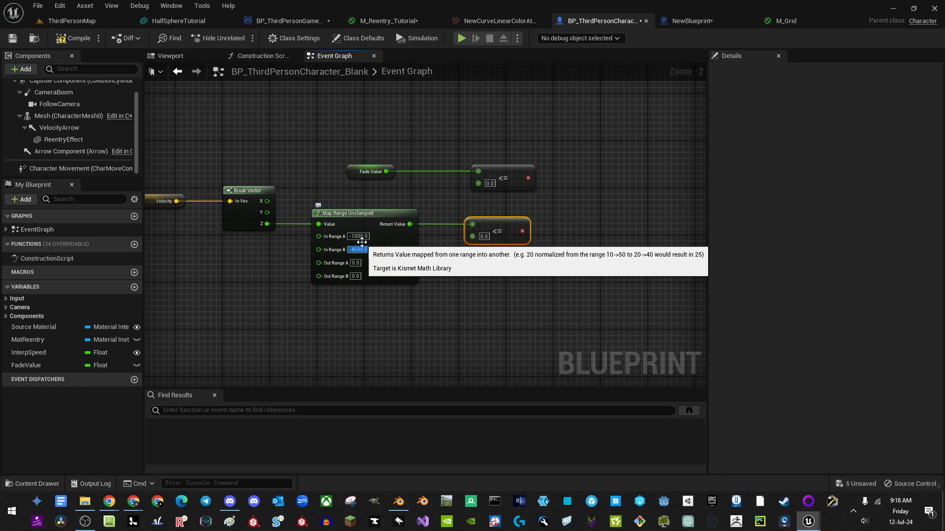
{"action": "left_click", "coordinate": [357, 276]}
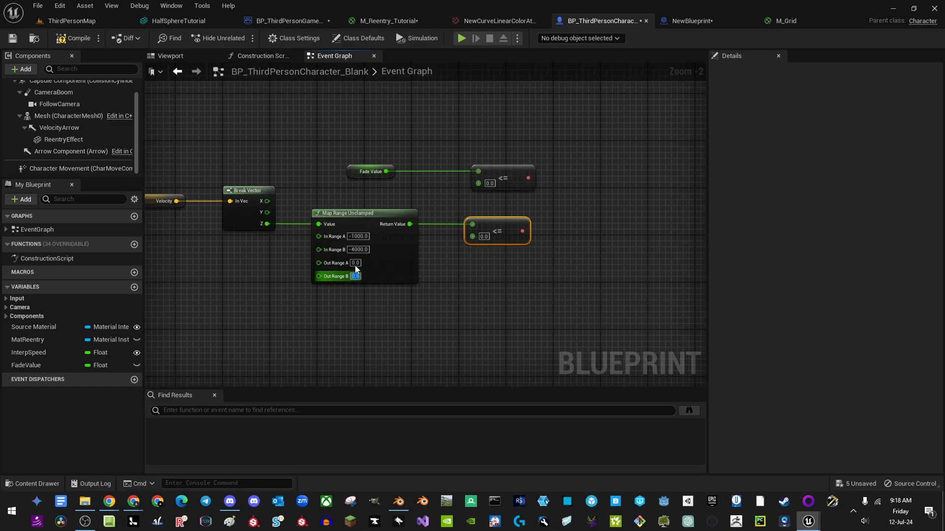
{"action": "left_click_drag", "start_coordinate": [526, 302], "coordinate": [494, 166]}
{"action": "key", "text": "shift+a"}
{"action": "left_click", "coordinate": [485, 335]}
{"action": "left_click_drag", "start_coordinate": [379, 184], "coordinate": [378, 185]}
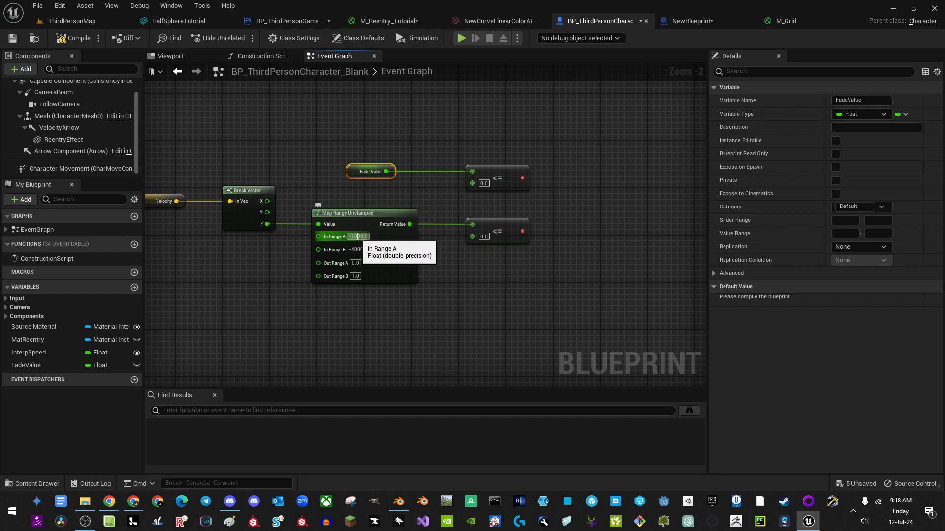
{"action": "left_click", "coordinate": [351, 250]}
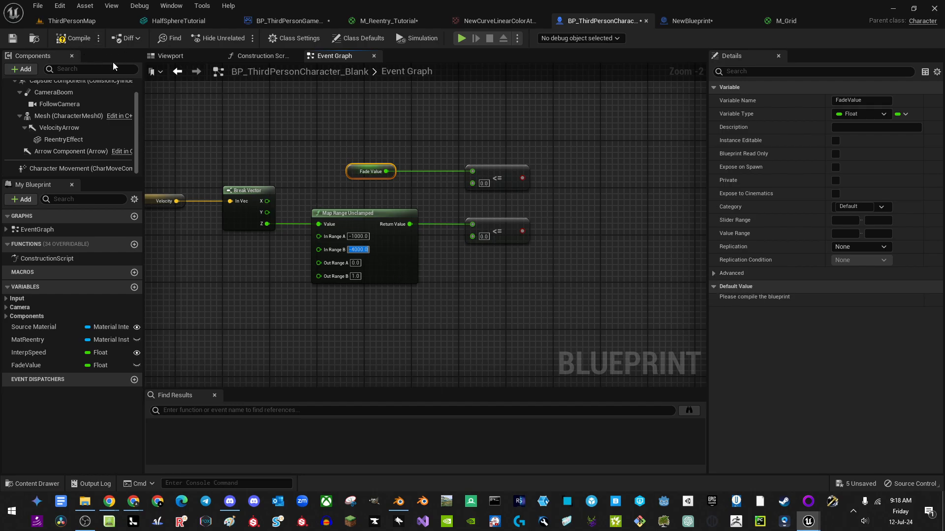
Step: Add a Print String node to the character's Event Graph
{"action": "right_click_drag", "start_coordinate": [236, 194], "coordinate": [369, 244]}
{"action": "left_click_drag", "start_coordinate": [307, 251], "coordinate": [367, 144]}
{"action": "type", "text": "print"}
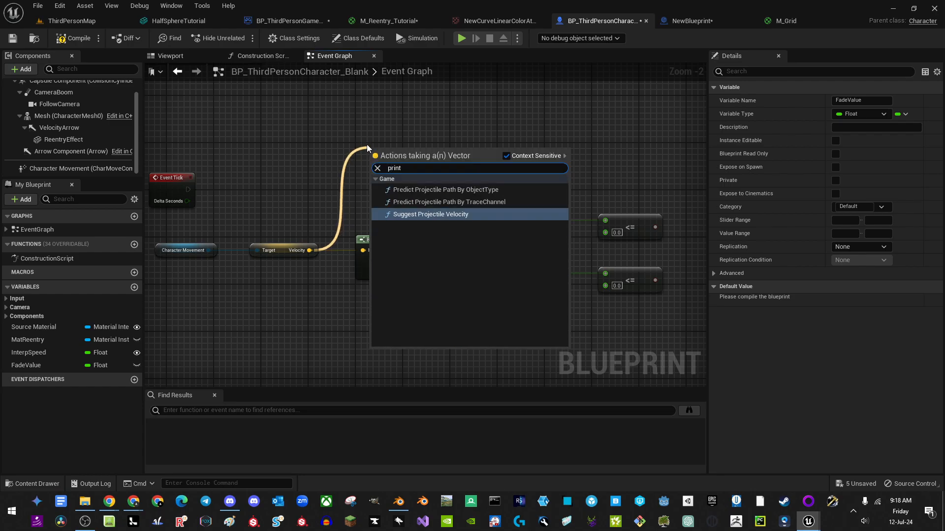
{"action": "type", "text": " s"}
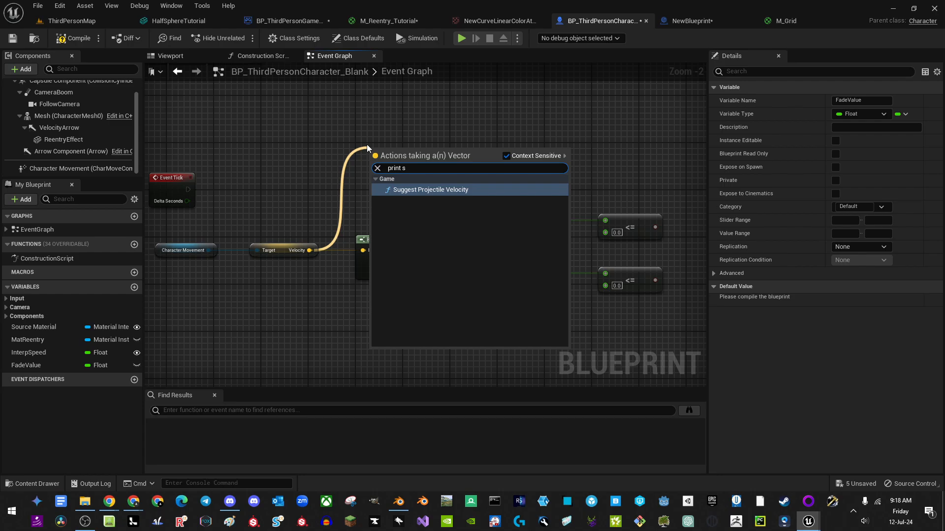
{"action": "key", "text": "ctrl+x"}
{"action": "left_click", "coordinate": [318, 148]}
{"action": "right_click", "coordinate": [319, 144]}
{"action": "key", "text": "ctrl+v"}
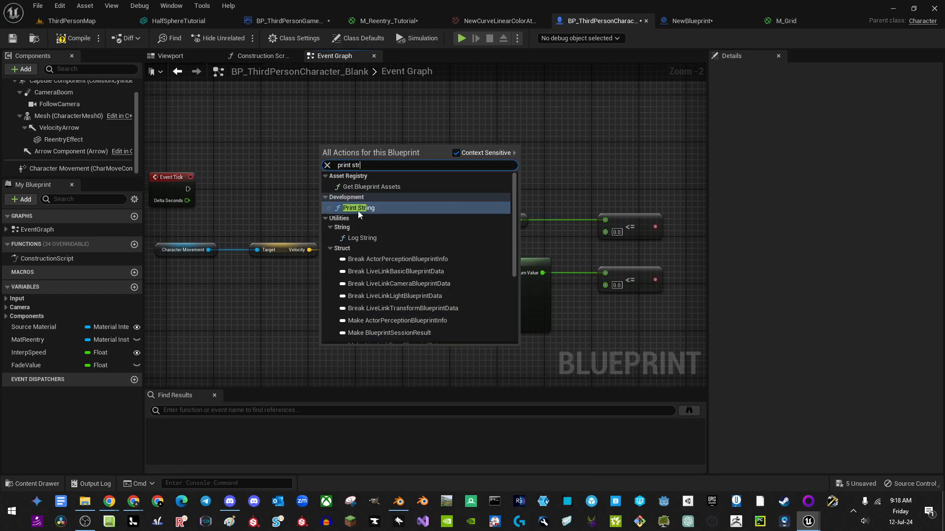
{"action": "left_click", "coordinate": [365, 208]}
Step: Print Break Vector's Z value on every Event Tick, then bring up the game mode defaults
{"action": "left_click_drag", "start_coordinate": [329, 169], "coordinate": [315, 240]}
{"action": "left_click_drag", "start_coordinate": [322, 170], "coordinate": [400, 273]}
{"action": "left_click_drag", "start_coordinate": [358, 196], "coordinate": [352, 214]}
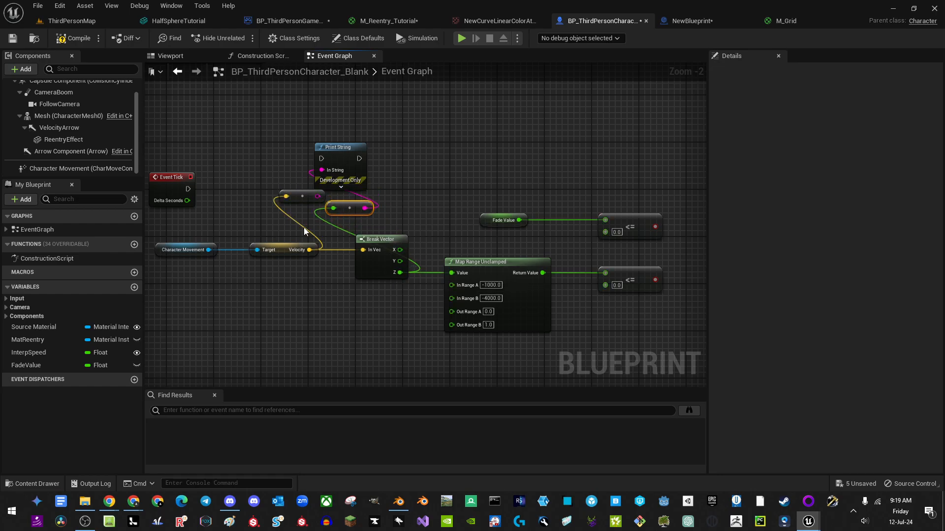
{"action": "left_click_drag", "start_coordinate": [321, 160], "coordinate": [188, 189]}
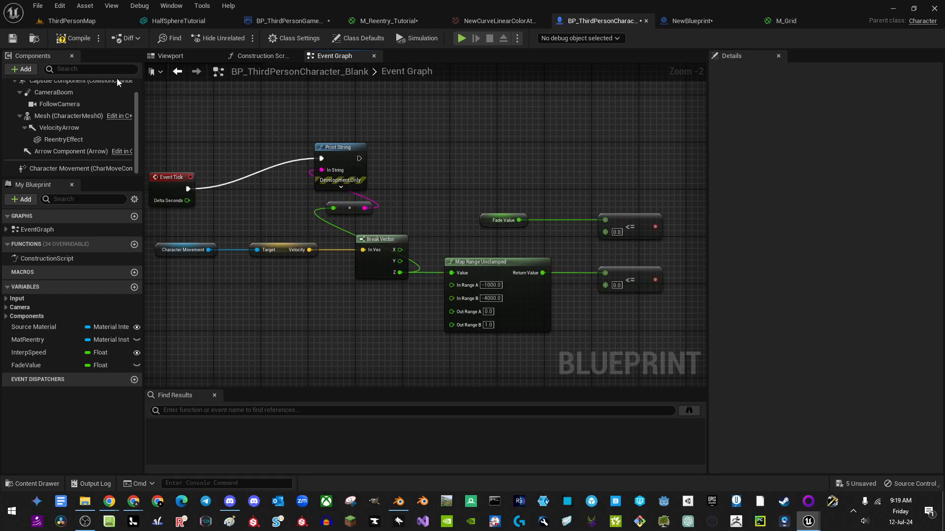
{"action": "left_click", "coordinate": [290, 21]}
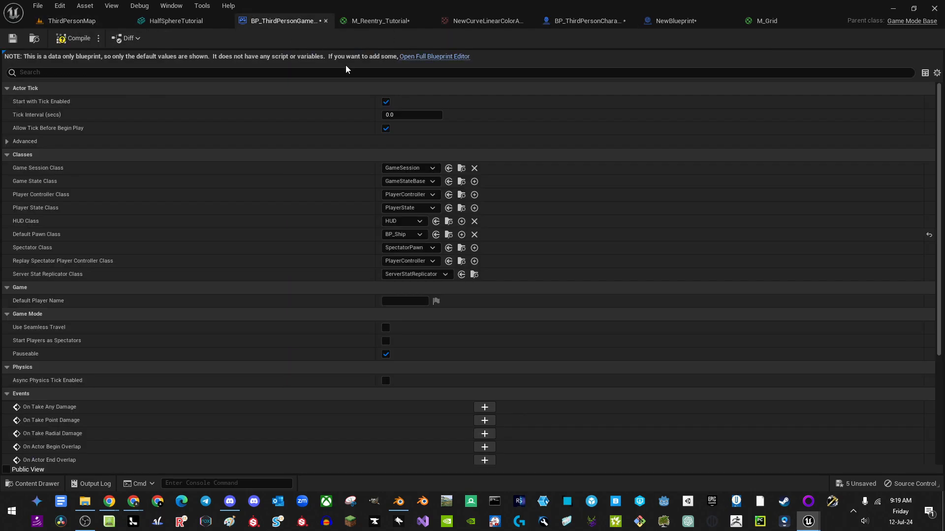
Step: Set the game mode's Default Pawn Class to BP_ThirdPersonCharacter_Blank
{"action": "left_click", "coordinate": [416, 237]}
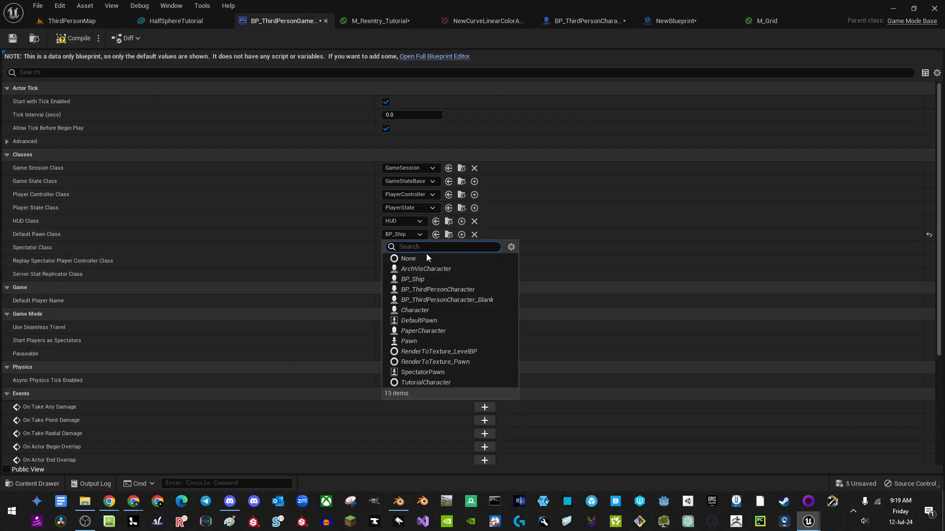
{"action": "left_click", "coordinate": [462, 300]}
{"action": "left_click", "coordinate": [65, 22]}
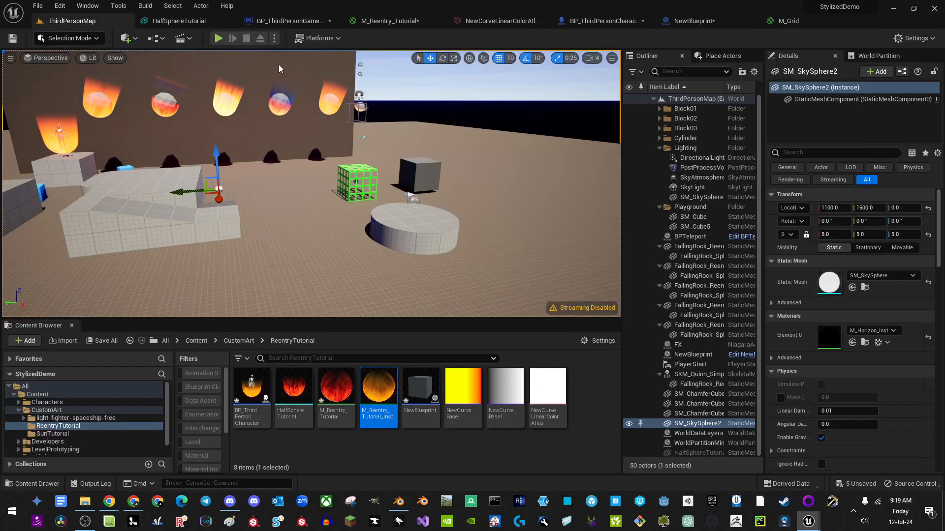
Step: Play the ThirdPersonMap level, walk into the teleport cube, then stop and return to the character Blueprint
{"action": "left_click", "coordinate": [216, 38]}
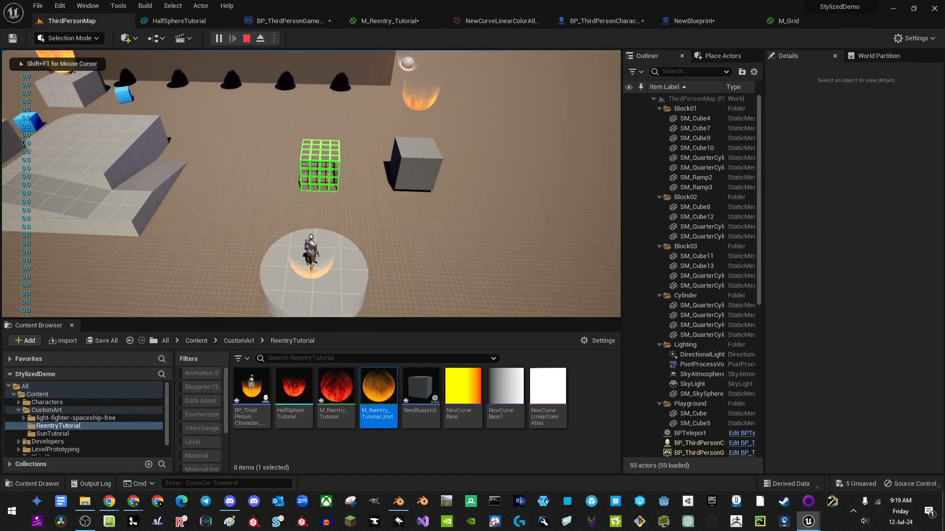
{"action": "key", "text": "w"}
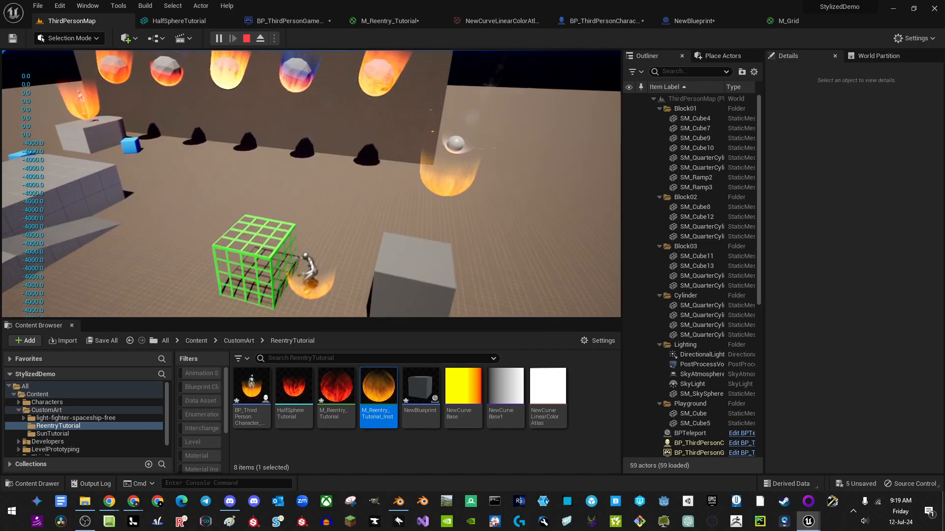
{"action": "key", "text": "s"}
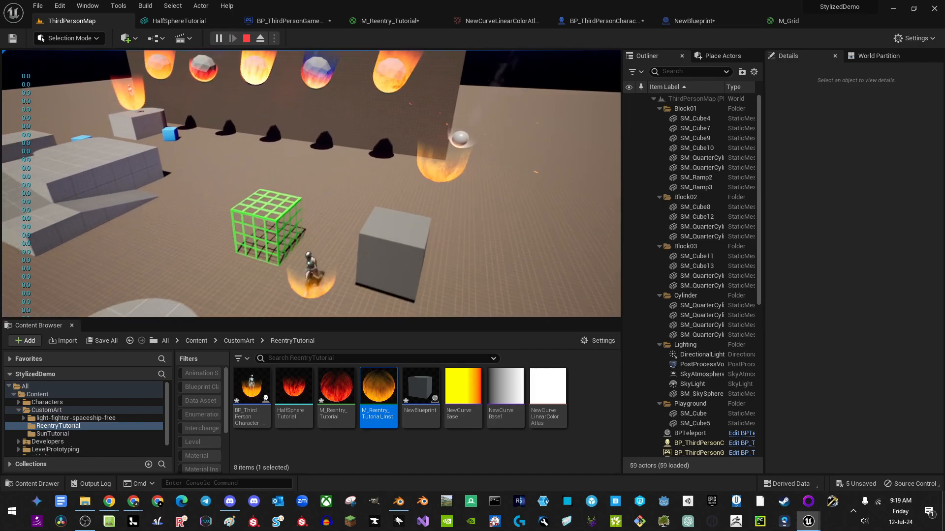
{"action": "key", "text": "w"}
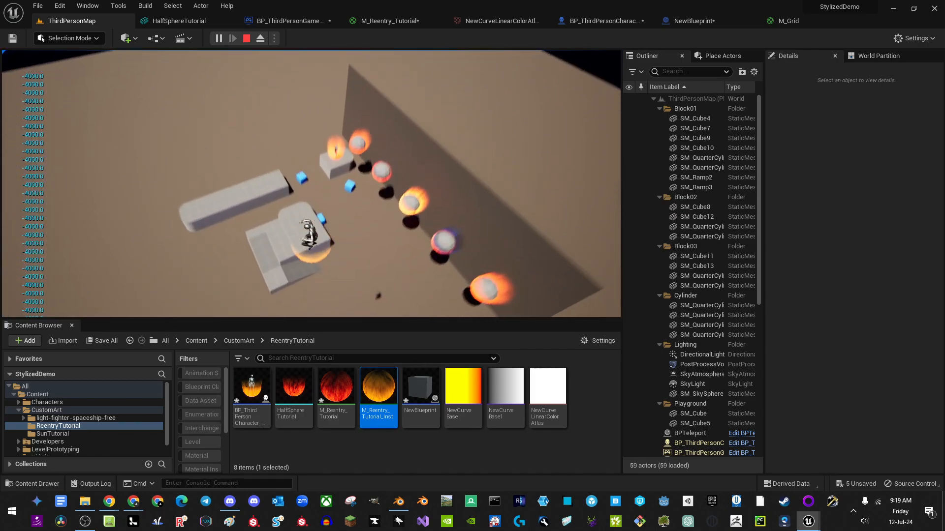
{"action": "key", "text": "Escape"}
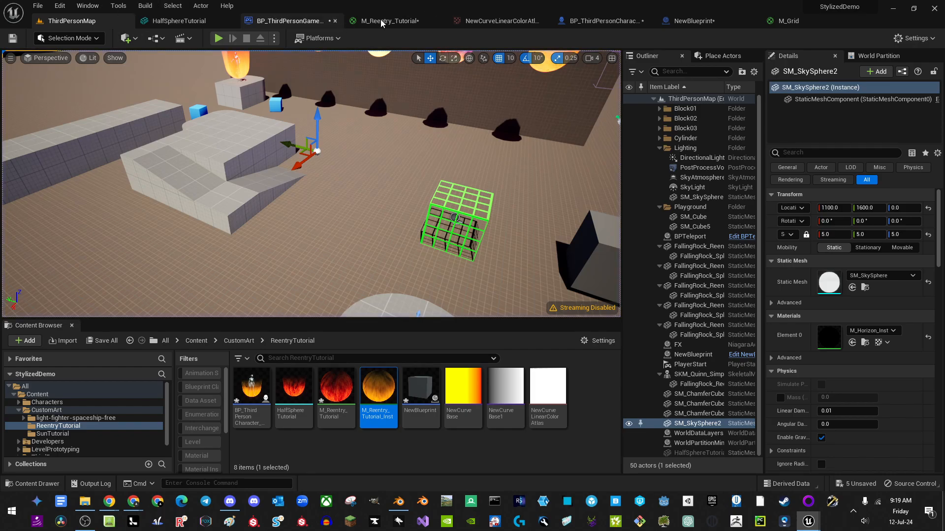
{"action": "left_click", "coordinate": [611, 21]}
Step: Untick Visible under Rendering for the ReentryEffect component so it starts hidden
{"action": "left_click", "coordinate": [65, 140]}
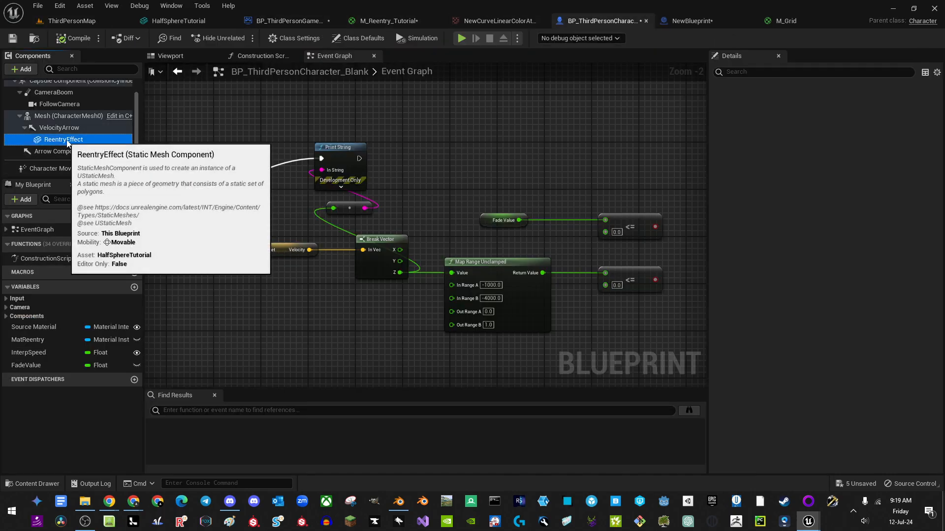
{"action": "scroll", "coordinate": [776, 282], "scroll_direction": "down", "scroll_amount": 10}
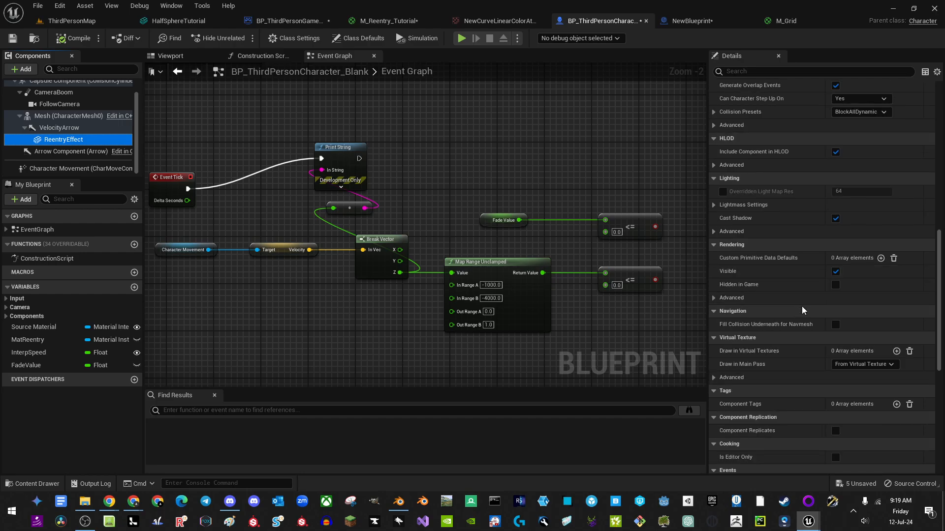
{"action": "left_click", "coordinate": [835, 272]}
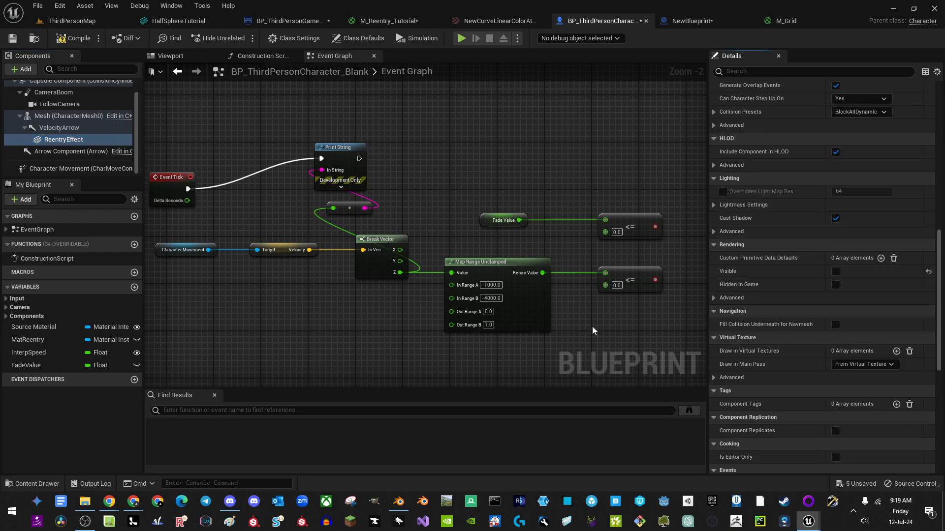
Step: Delete the debug Print String node and its attached node from the Event Graph
{"action": "right_click_drag", "start_coordinate": [471, 178], "coordinate": [425, 191]}
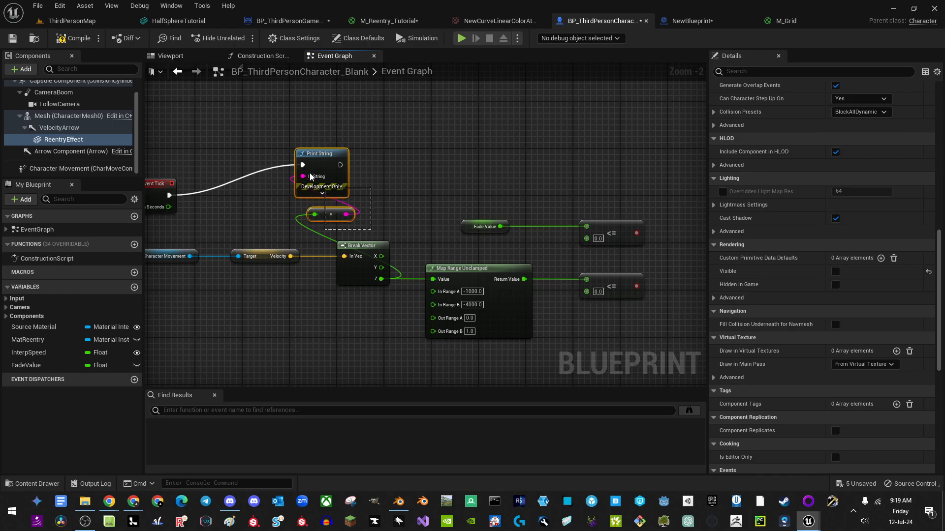
{"action": "left_click_drag", "start_coordinate": [311, 176], "coordinate": [311, 177]}
{"action": "key", "text": "Delete"}
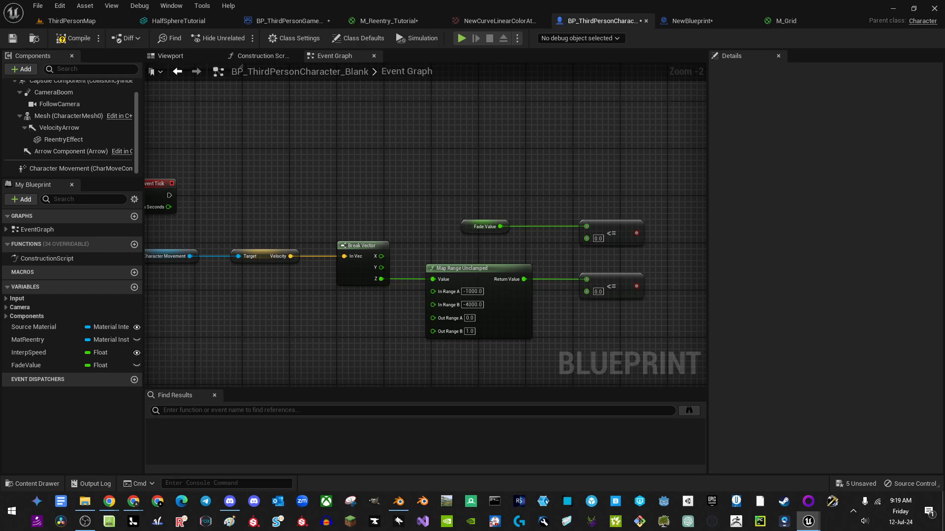
Step: Combine both <= results with an AND node feeding a new Branch's condition
{"action": "right_click_drag", "start_coordinate": [541, 187], "coordinate": [418, 174]}
{"action": "left_click_drag", "start_coordinate": [508, 219], "coordinate": [572, 218]}
{"action": "type", "text": "and"}
{"action": "key", "text": "Return"}
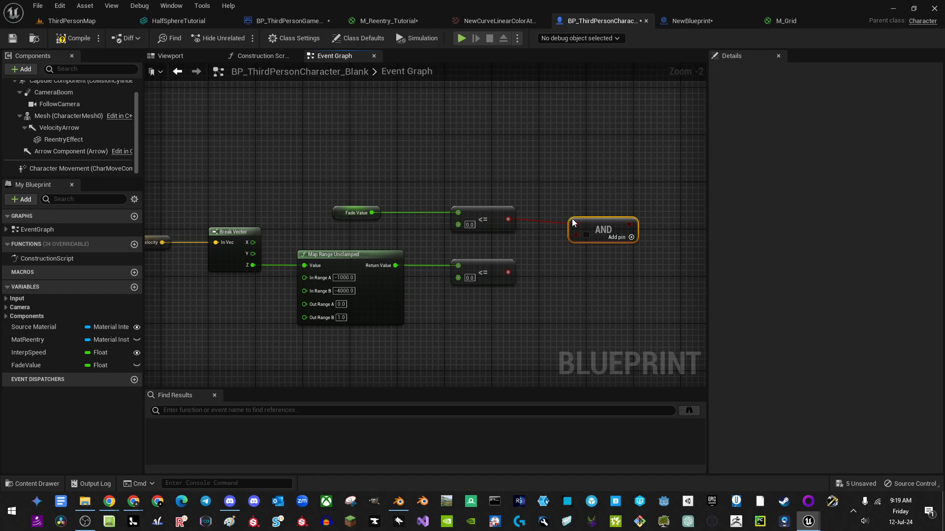
{"action": "left_click_drag", "start_coordinate": [508, 272], "coordinate": [576, 235]}
{"action": "right_click_drag", "start_coordinate": [624, 178], "coordinate": [533, 192]}
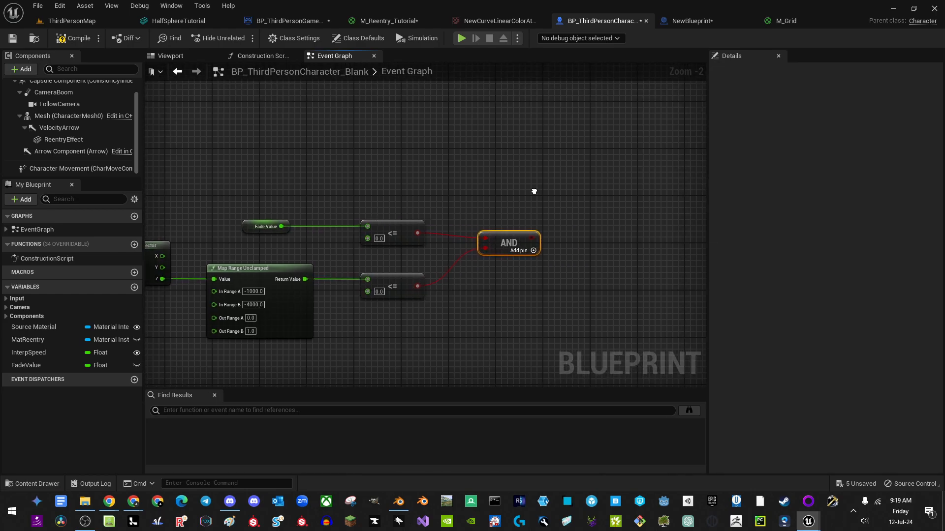
{"action": "key", "text": "b"}
{"action": "left_click", "coordinate": [535, 178]}
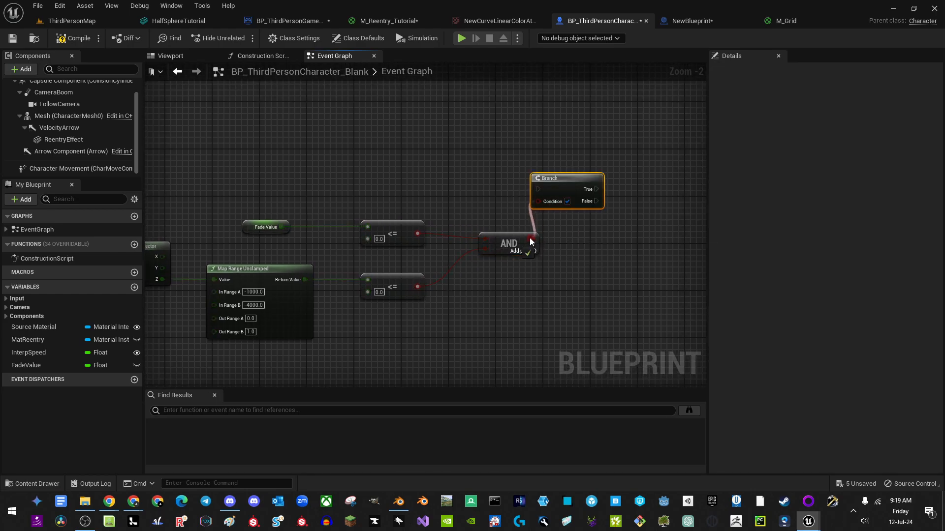
{"action": "left_click_drag", "start_coordinate": [530, 239], "coordinate": [530, 239]}
Step: Drive the Branch from Event Tick
{"action": "right_click_drag", "start_coordinate": [430, 229], "coordinate": [595, 245]}
{"action": "scroll", "coordinate": [539, 227], "scroll_direction": "down", "scroll_amount": 1}
{"action": "right_click_drag", "start_coordinate": [336, 199], "coordinate": [380, 191]}
{"action": "left_click_drag", "start_coordinate": [203, 210], "coordinate": [615, 200]}
{"action": "right_click_drag", "start_coordinate": [687, 219], "coordinate": [474, 212]}
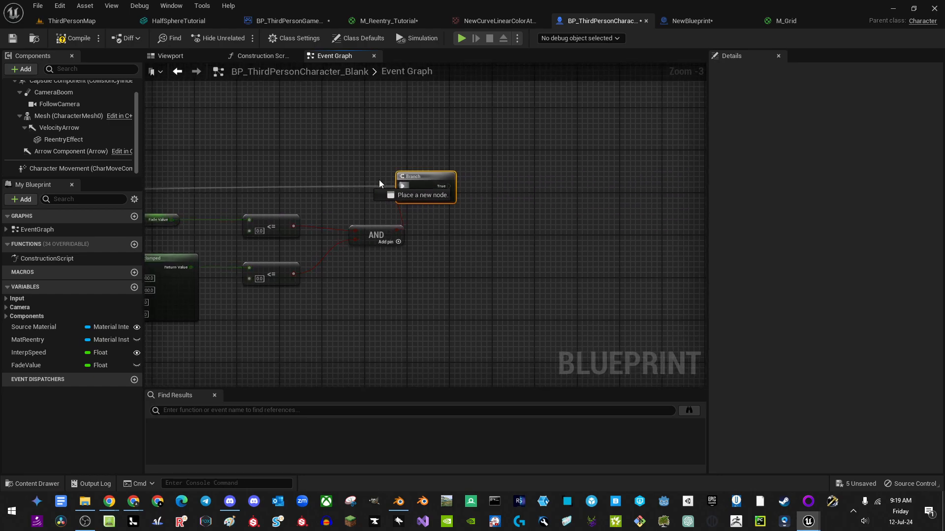
{"action": "left_click_drag", "start_coordinate": [416, 187], "coordinate": [459, 186]}
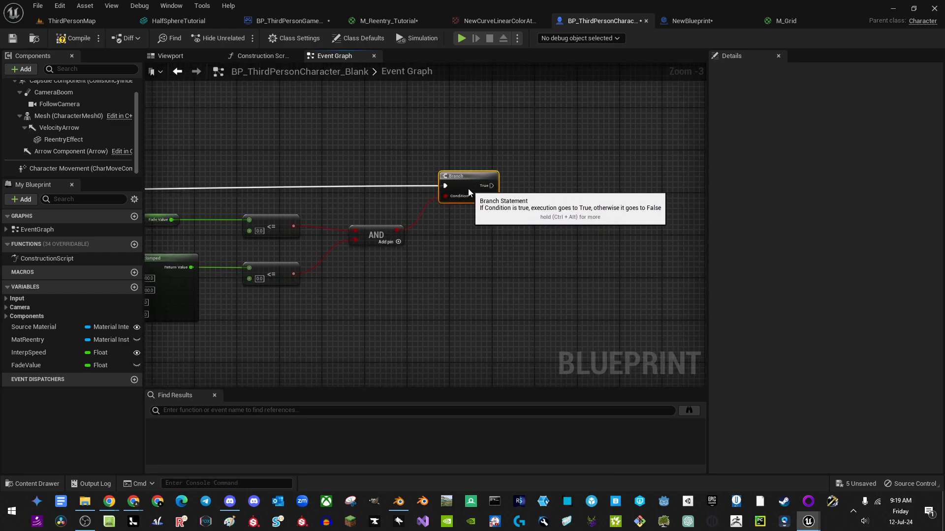
{"action": "right_click_drag", "start_coordinate": [535, 194], "coordinate": [438, 197]}
{"action": "scroll", "coordinate": [471, 183], "scroll_direction": "up", "scroll_amount": 2}
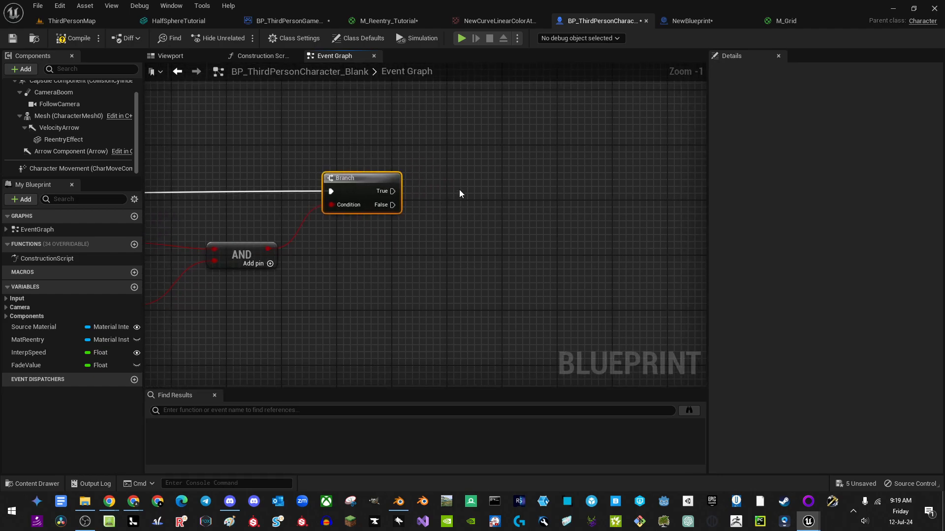
Step: Add a three-output Sequence on the Branch's False path, with Then 0 wired into a new Branch
{"action": "key", "text": "s"}
{"action": "left_click", "coordinate": [458, 185]}
{"action": "left_click_drag", "start_coordinate": [395, 211], "coordinate": [394, 206]}
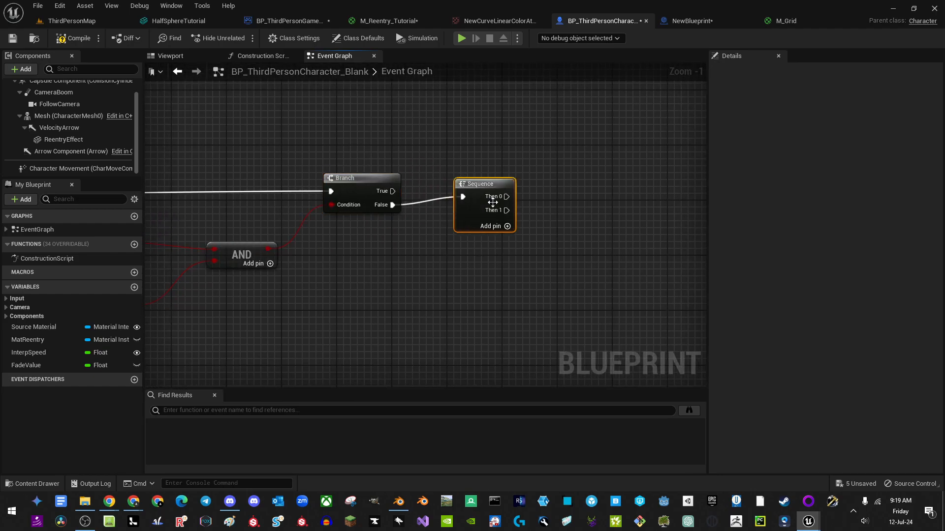
{"action": "left_click_drag", "start_coordinate": [480, 200], "coordinate": [492, 208]}
{"action": "left_click", "coordinate": [512, 235]}
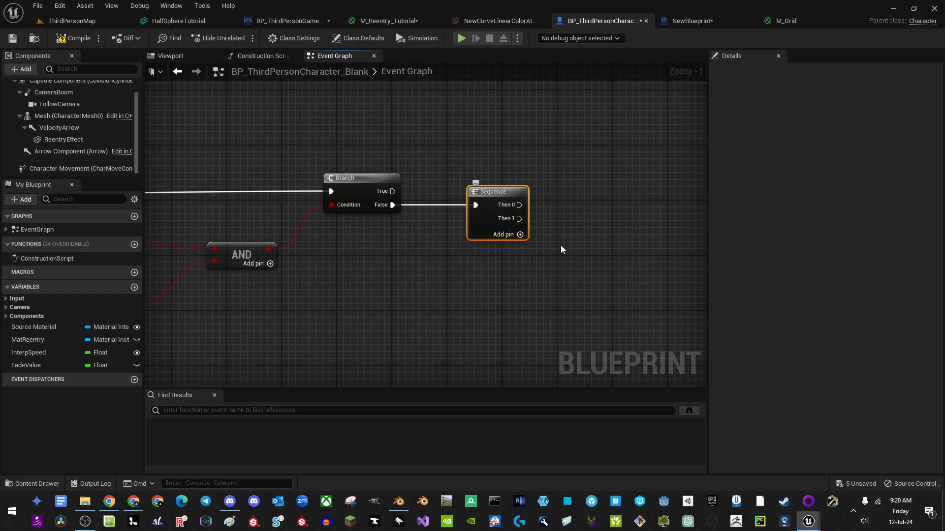
{"action": "right_click_drag", "start_coordinate": [561, 249], "coordinate": [311, 237]}
{"action": "scroll", "coordinate": [500, 214], "scroll_direction": "up", "scroll_amount": 1}
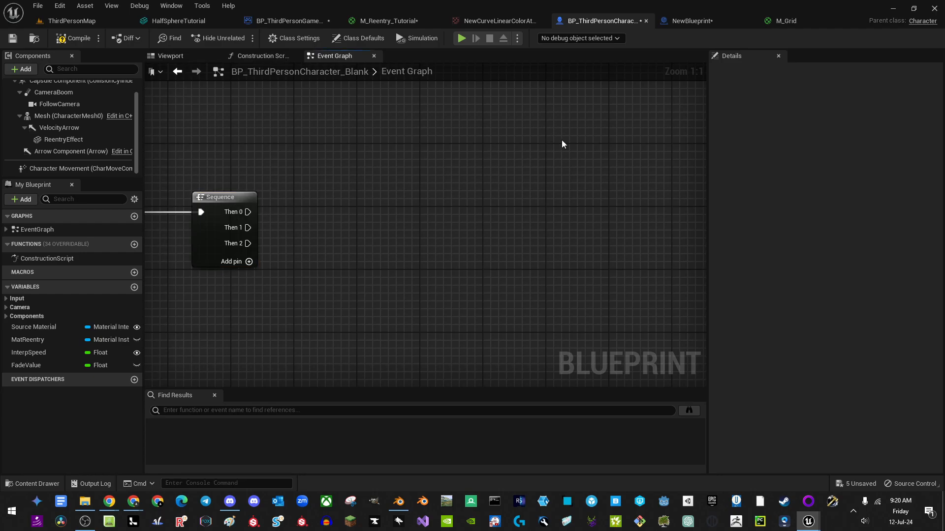
{"action": "left_click", "coordinate": [538, 120]}
{"action": "left_click_drag", "start_coordinate": [460, 168], "coordinate": [249, 213]}
{"action": "right_click_drag", "start_coordinate": [585, 189], "coordinate": [434, 281]}
{"action": "left_click_drag", "start_coordinate": [438, 232], "coordinate": [581, 194]}
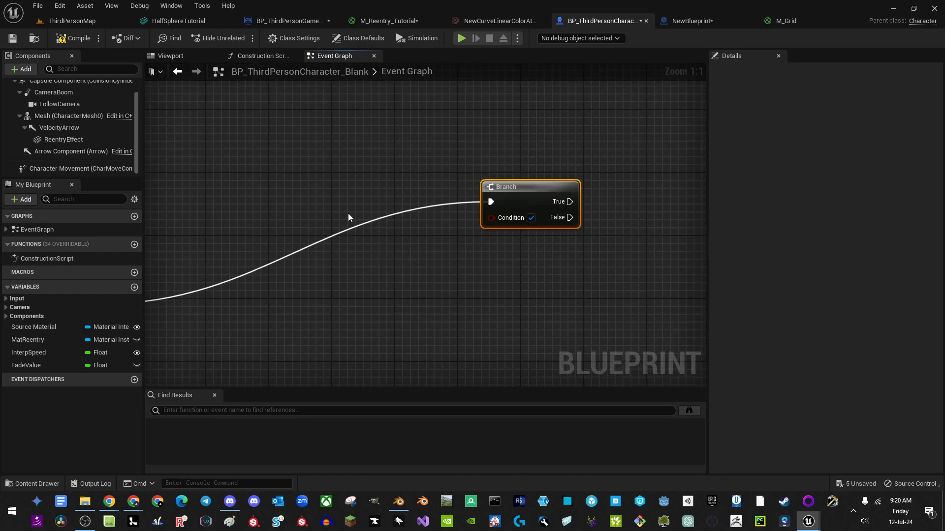
{"action": "right_click_drag", "start_coordinate": [403, 206], "coordinate": [432, 202]}
Step: Add a Reentry Effect reference feeding an Is Visible node
{"action": "right_click_drag", "start_coordinate": [313, 199], "coordinate": [209, 193]}
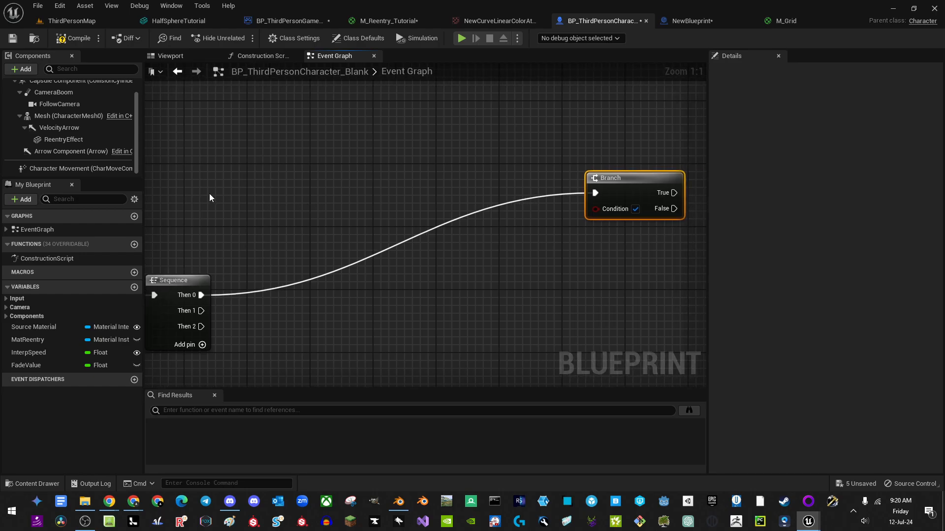
{"action": "right_click", "coordinate": [209, 193]}
{"action": "type", "text": "reent"}
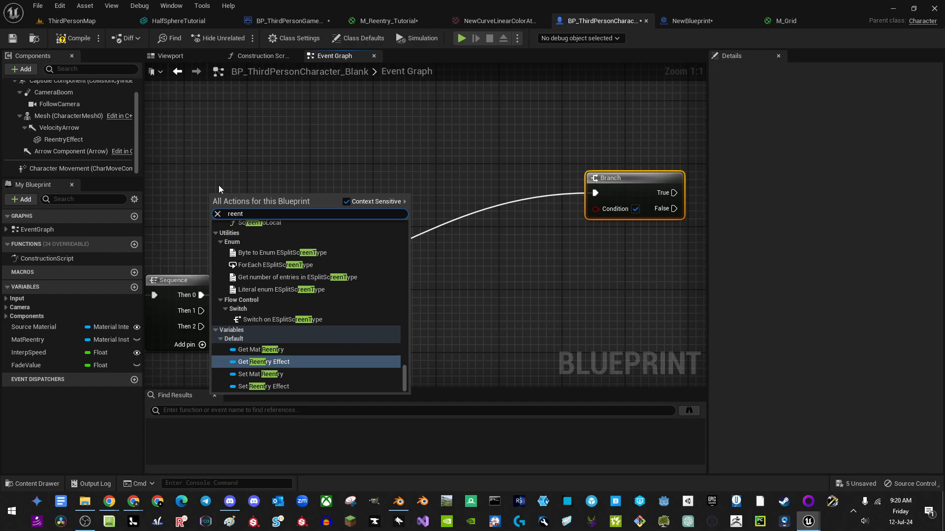
{"action": "key", "text": "BackSpace"}
{"action": "key", "text": "BackSpace"}
{"action": "key", "text": "BackSpace"}
{"action": "key", "text": "BackSpace"}
{"action": "key", "text": "BackSpace"}
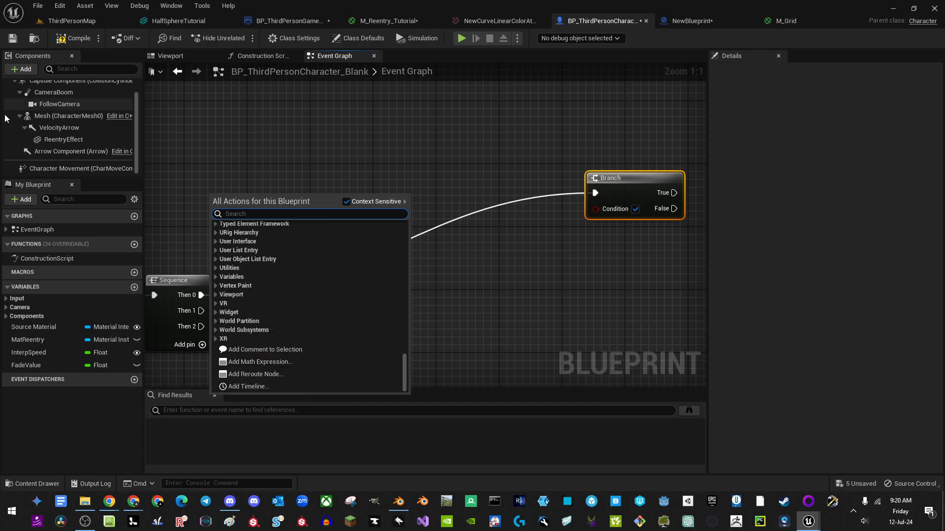
{"action": "left_click_drag", "start_coordinate": [69, 139], "coordinate": [359, 177]}
{"action": "type", "text": "a"}
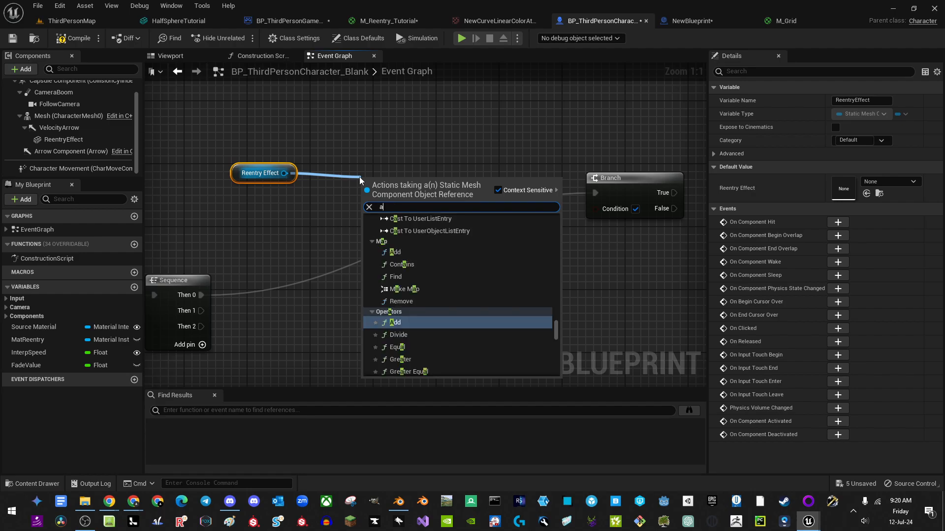
{"action": "key", "text": "BackSpace"}
{"action": "type", "text": "is vis"}
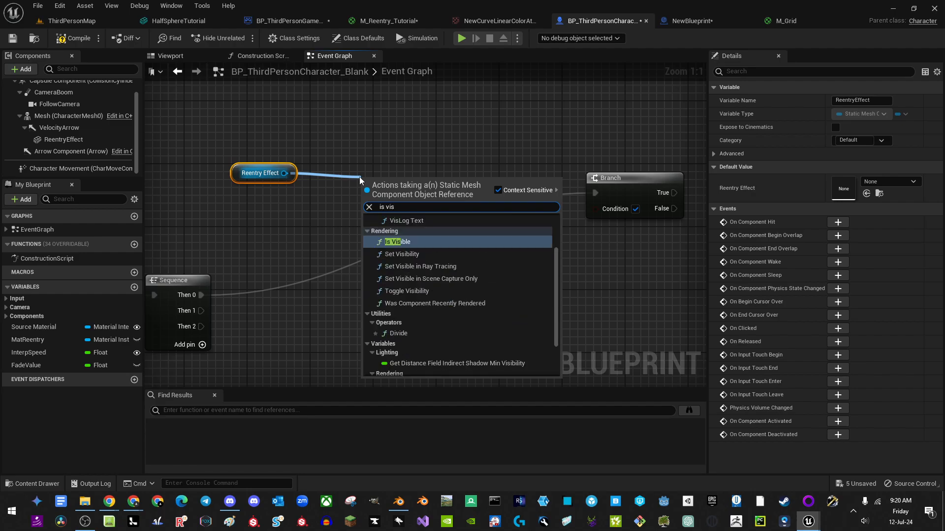
{"action": "key", "text": "Return"}
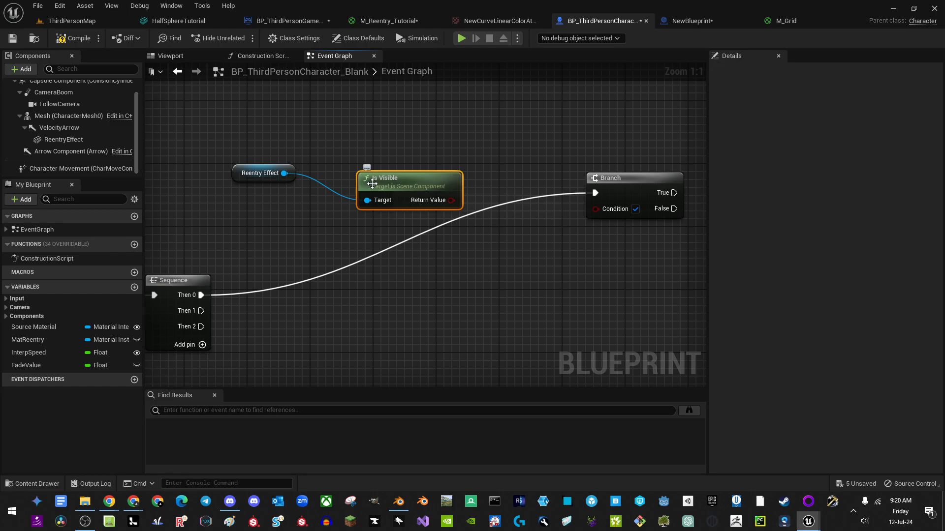
{"action": "left_click_drag", "start_coordinate": [449, 224], "coordinate": [448, 226]}
{"action": "key", "text": "q"}
{"action": "left_click_drag", "start_coordinate": [414, 198], "coordinate": [468, 237]}
{"action": "left_click", "coordinate": [434, 271]}
Step: Invert Is Visible's result with a NOT Boolean node, moving the Branch right to make room
{"action": "type", "text": "not"}
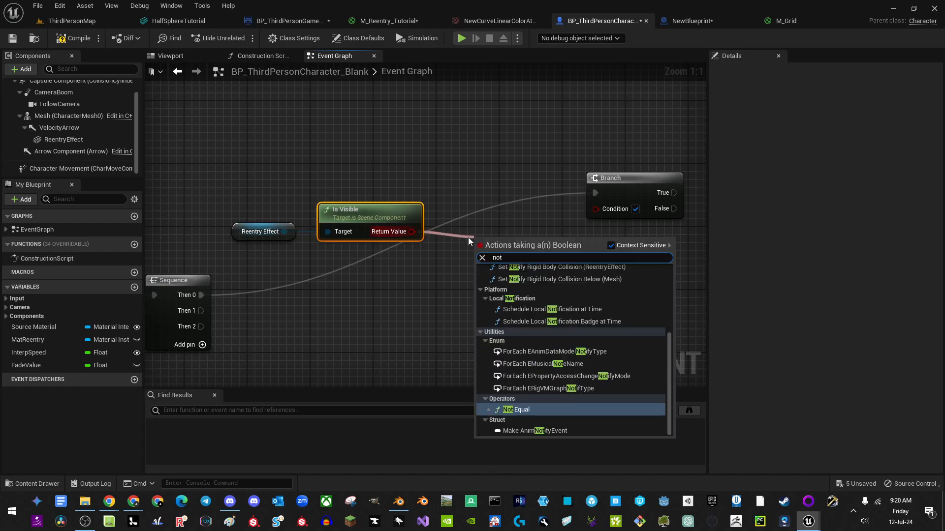
{"action": "scroll", "coordinate": [560, 323], "scroll_direction": "up", "scroll_amount": 5}
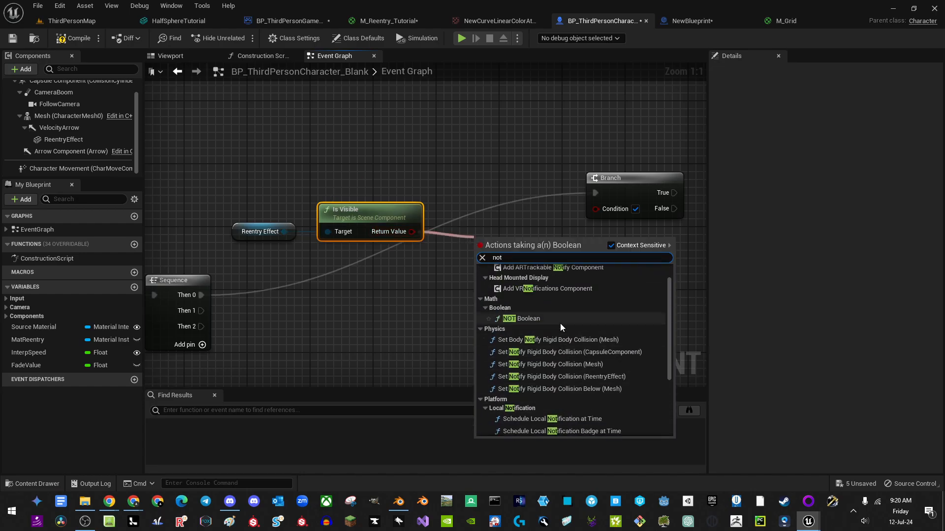
{"action": "left_click", "coordinate": [542, 294]}
{"action": "left_click_drag", "start_coordinate": [505, 242], "coordinate": [494, 228]}
{"action": "right_click_drag", "start_coordinate": [577, 242], "coordinate": [417, 221]}
{"action": "left_click_drag", "start_coordinate": [454, 167], "coordinate": [540, 167]}
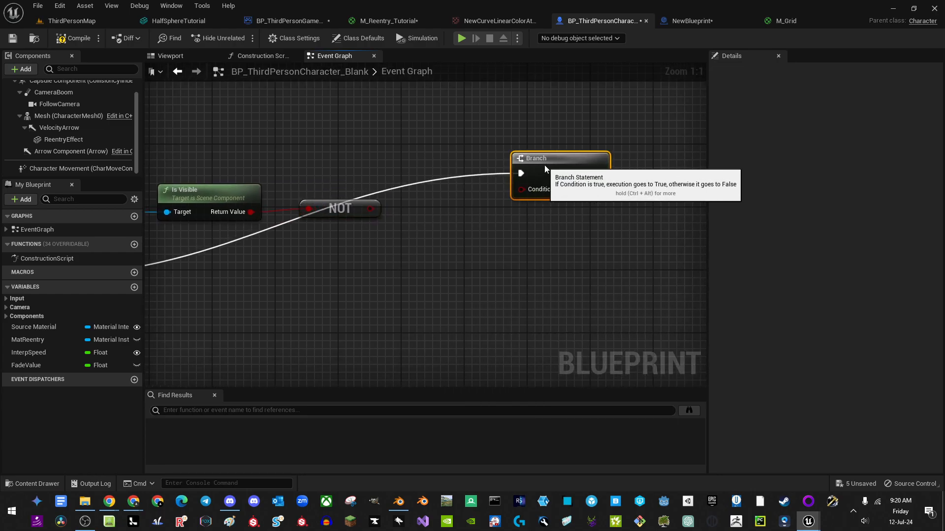
Step: Add an AND node from NOT and feed it a FadeValue > 0 comparison as the second input
{"action": "left_click_drag", "start_coordinate": [370, 209], "coordinate": [421, 212]}
{"action": "type", "text": "and"}
{"action": "key", "text": "Return"}
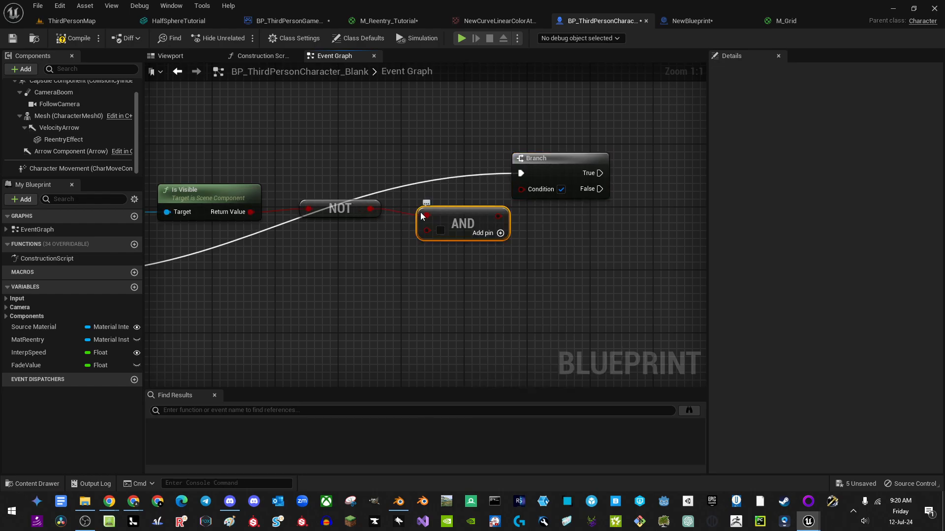
{"action": "right_click_drag", "start_coordinate": [355, 240], "coordinate": [399, 239]}
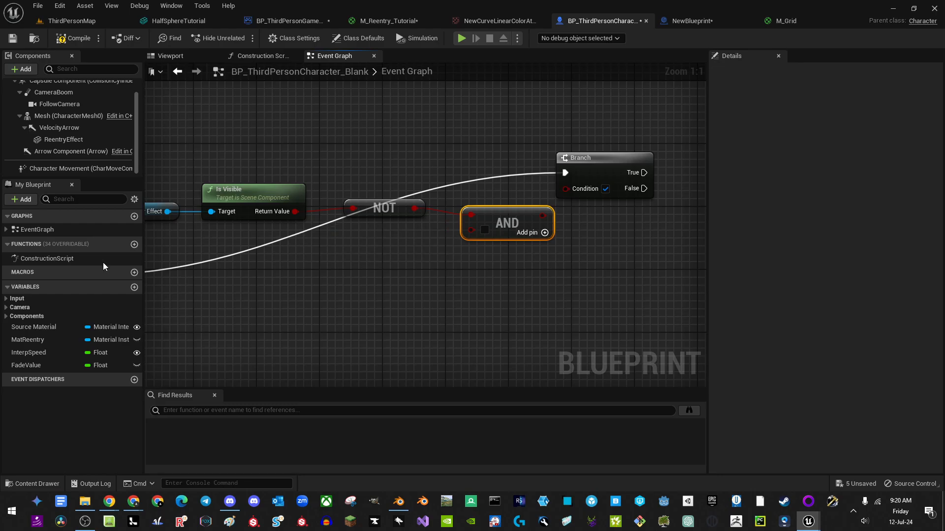
{"action": "left_click_drag", "start_coordinate": [49, 366], "coordinate": [331, 261], "text": "ctrl"}
{"action": "type", "text": ">"}
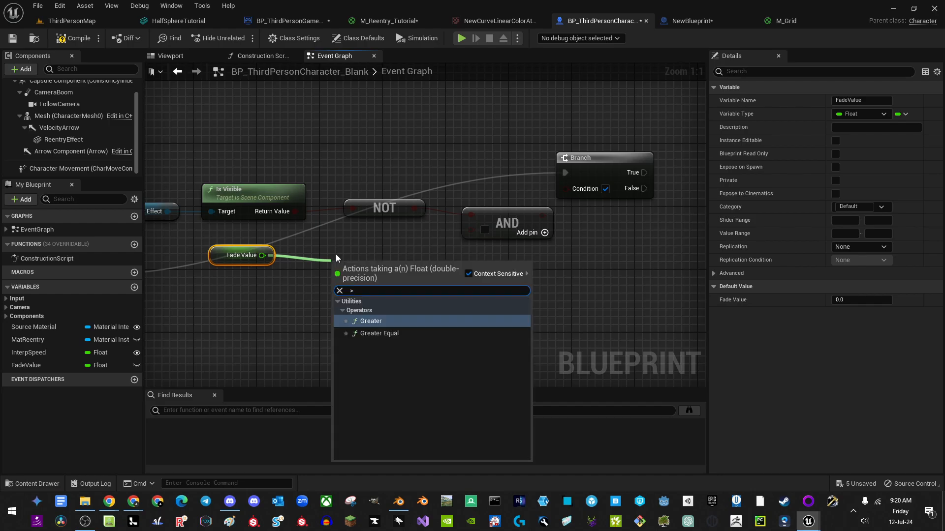
{"action": "left_click", "coordinate": [370, 326]}
{"action": "left_click_drag", "start_coordinate": [393, 272], "coordinate": [471, 231]}
{"action": "right_click_drag", "start_coordinate": [351, 296], "coordinate": [461, 290]}
{"action": "left_click_drag", "start_coordinate": [510, 306], "coordinate": [370, 241]}
{"action": "key", "text": "q"}
Step: Straighten and realign the Reentry Effect, Is Visible, Fade Value and comparison nodes
{"action": "left_click_drag", "start_coordinate": [210, 150], "coordinate": [605, 218]}
{"action": "key", "text": "q"}
{"action": "left_click", "coordinate": [330, 156]}
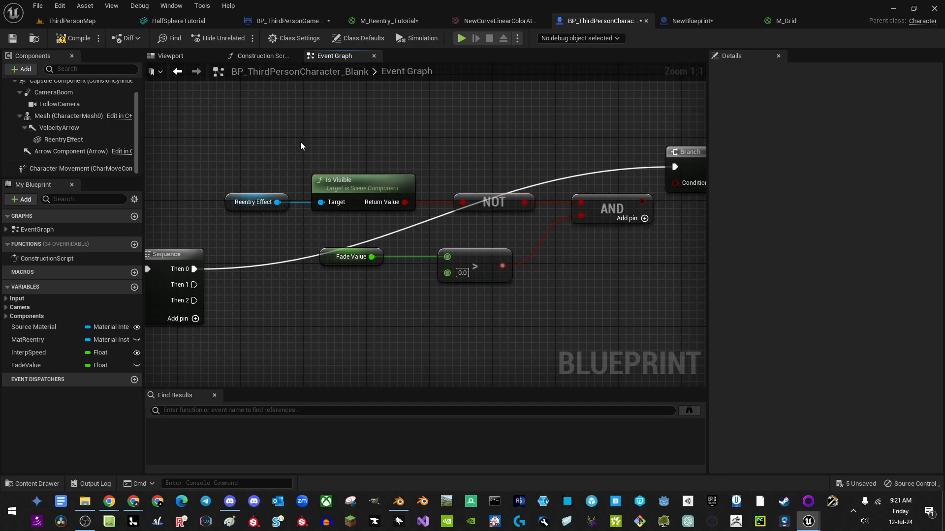
{"action": "left_click_drag", "start_coordinate": [257, 160], "coordinate": [409, 208]}
{"action": "key", "text": "Right"}
{"action": "key", "text": "Right"}
{"action": "left_click_drag", "start_coordinate": [350, 240], "coordinate": [372, 250]}
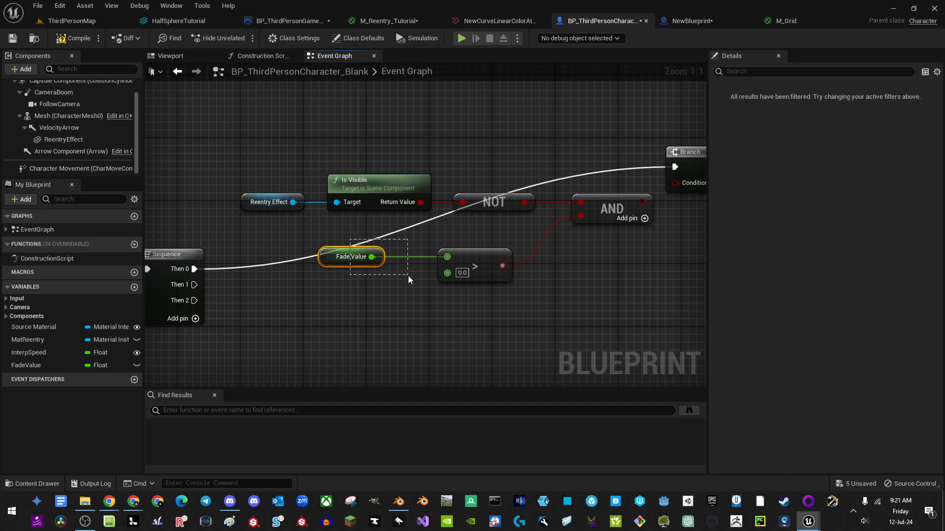
{"action": "left_click_drag", "start_coordinate": [408, 275], "coordinate": [410, 277]}
{"action": "key", "text": "Right"}
{"action": "key", "text": "Right"}
{"action": "key", "text": "Right"}
{"action": "left_click", "coordinate": [486, 276], "text": "shift"}
{"action": "left_click_drag", "start_coordinate": [488, 265], "coordinate": [488, 244]}
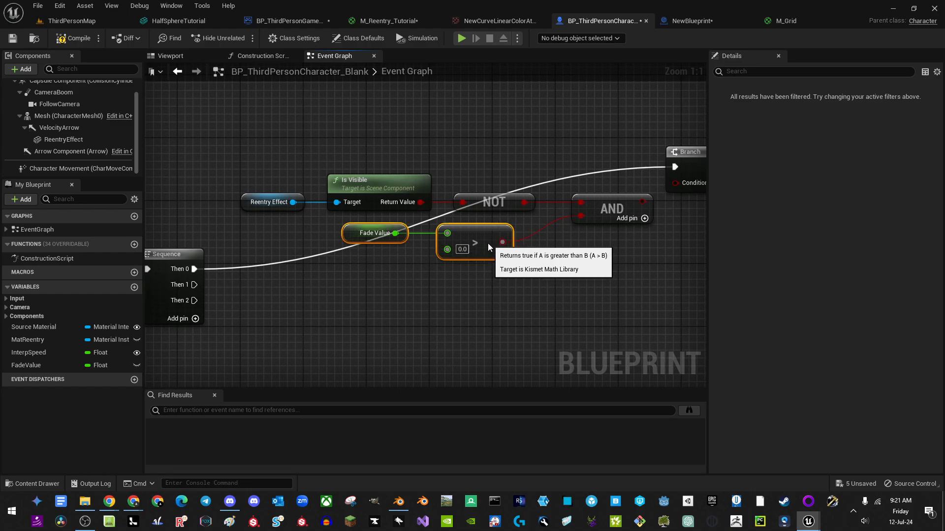
Step: Wire the AND result into the Branch's Condition input
{"action": "right_click_drag", "start_coordinate": [620, 230], "coordinate": [431, 235]}
{"action": "left_click_drag", "start_coordinate": [455, 209], "coordinate": [499, 187]}
{"action": "left_click_drag", "start_coordinate": [521, 167], "coordinate": [552, 159]}
Step: Run Set Visibility (on) for Reentry Effect from Branch True, then return to ThirdPersonMap
{"action": "left_click_drag", "start_coordinate": [63, 139], "coordinate": [544, 110]}
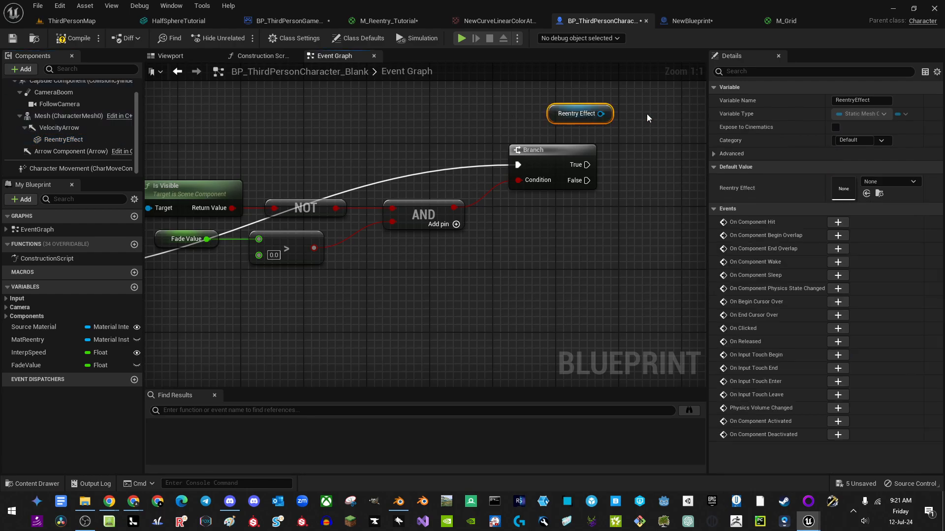
{"action": "right_click_drag", "start_coordinate": [560, 123], "coordinate": [391, 185]}
{"action": "left_click_drag", "start_coordinate": [395, 180], "coordinate": [494, 230]}
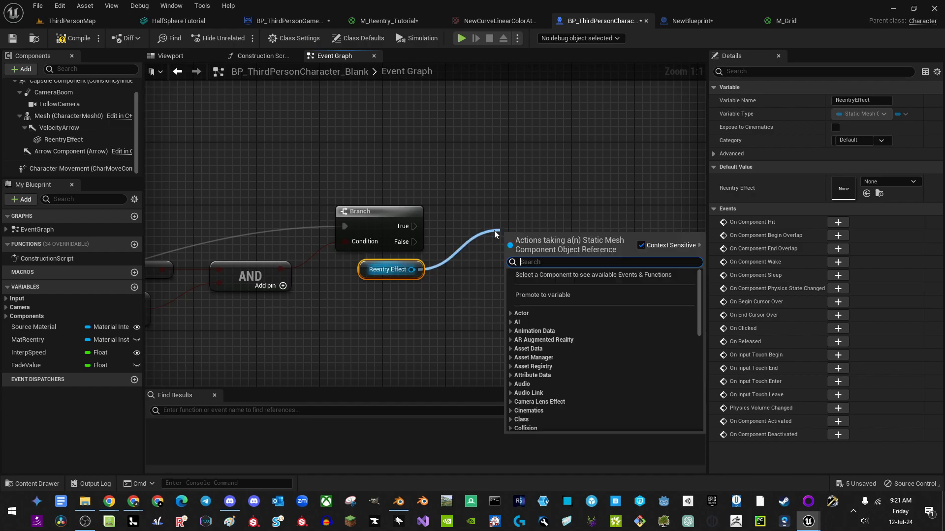
{"action": "type", "text": "set vis"}
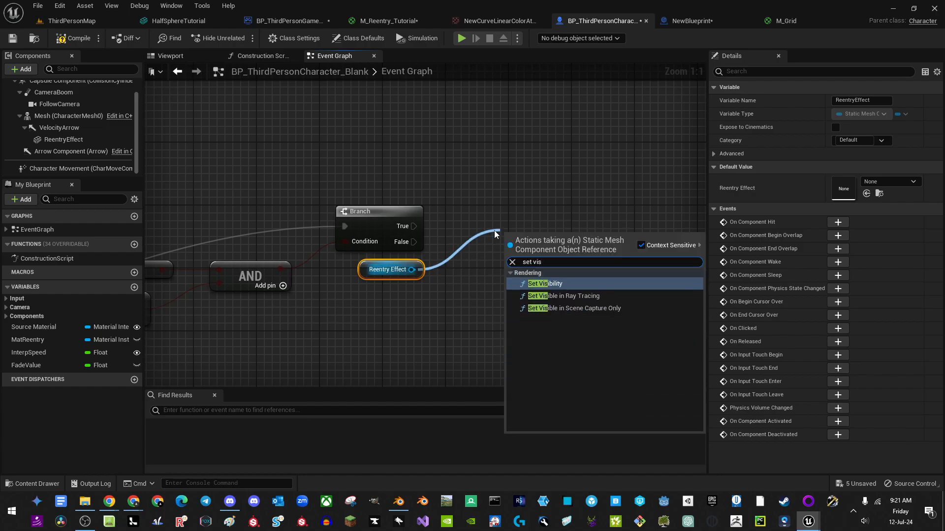
{"action": "key", "text": "Return"}
{"action": "left_click", "coordinate": [560, 289]}
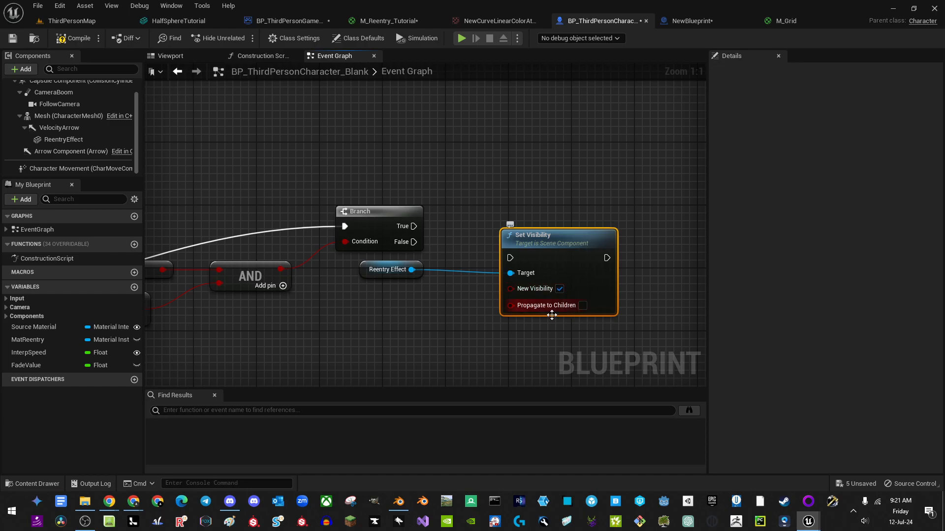
{"action": "left_click_drag", "start_coordinate": [510, 258], "coordinate": [412, 228]}
{"action": "left_click_drag", "start_coordinate": [575, 264], "coordinate": [567, 232]}
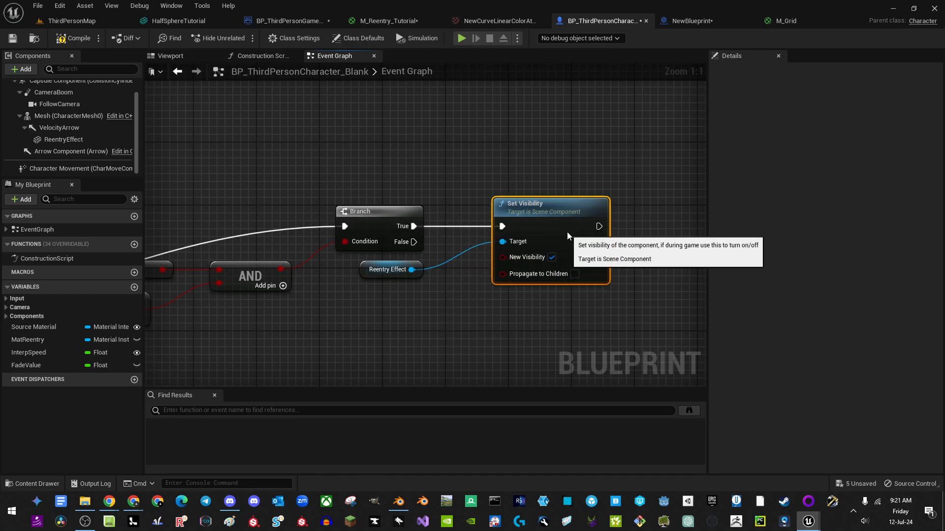
{"action": "right_click_drag", "start_coordinate": [435, 315], "coordinate": [511, 276]}
{"action": "left_click_drag", "start_coordinate": [507, 275], "coordinate": [442, 193]}
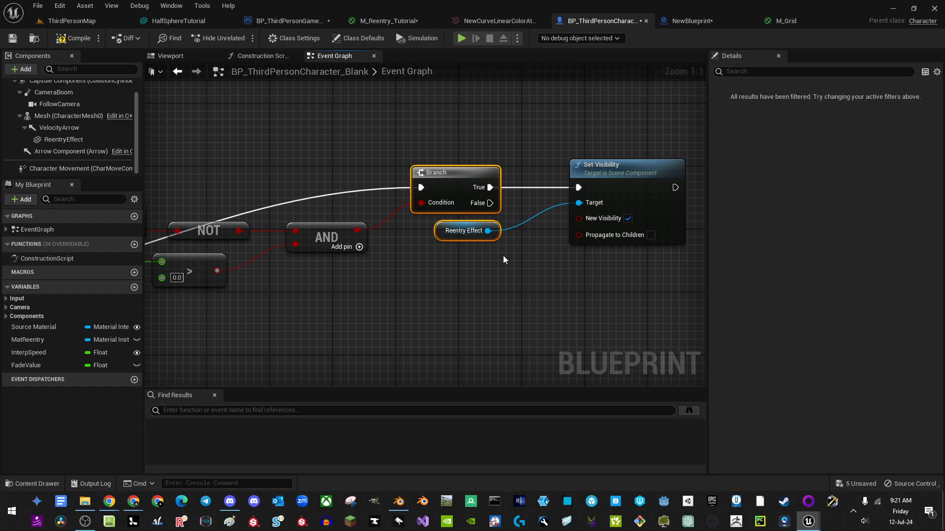
{"action": "key", "text": "shift+a"}
{"action": "left_click", "coordinate": [479, 278]}
{"action": "left_click", "coordinate": [72, 22]}
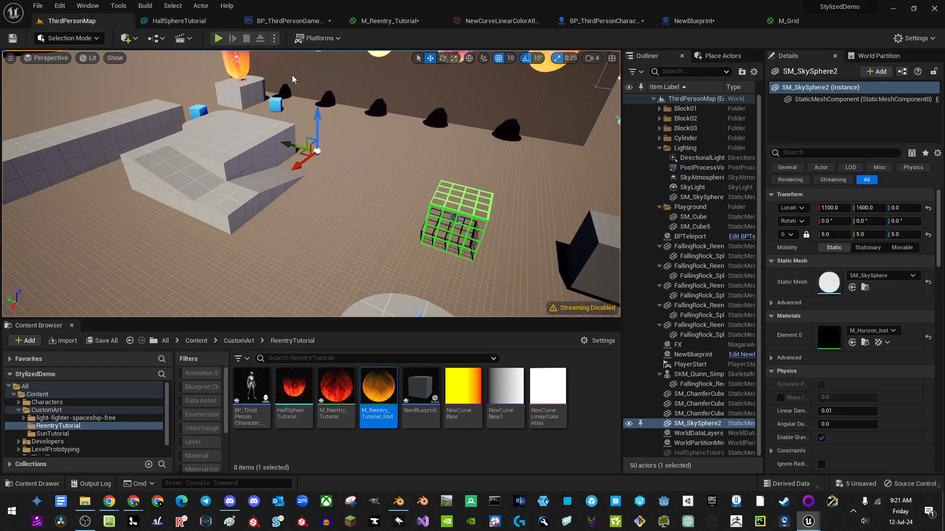
Step: Move the green BPTeleport cube left and the grey NewBlueprint cube toward the spawn point
{"action": "left_click", "coordinate": [218, 39]}
{"action": "key", "text": "Escape"}
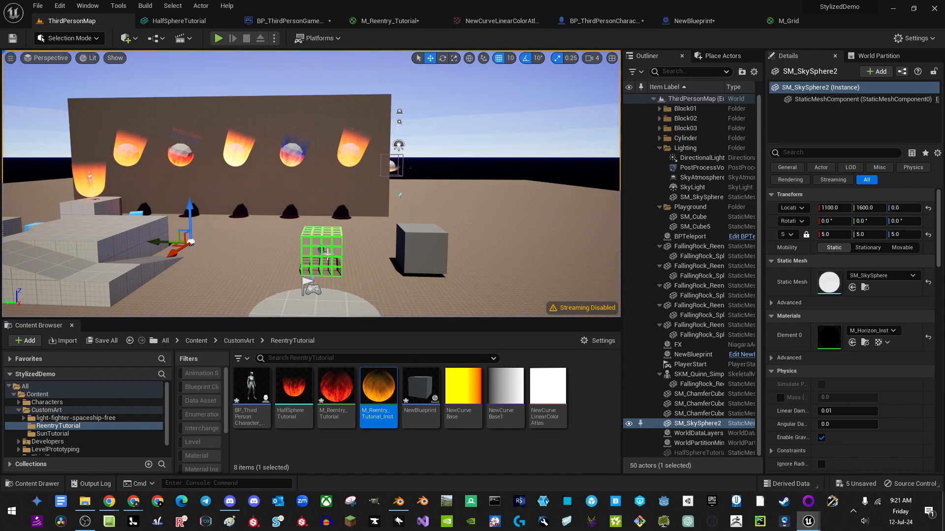
{"action": "left_click", "coordinate": [327, 253]}
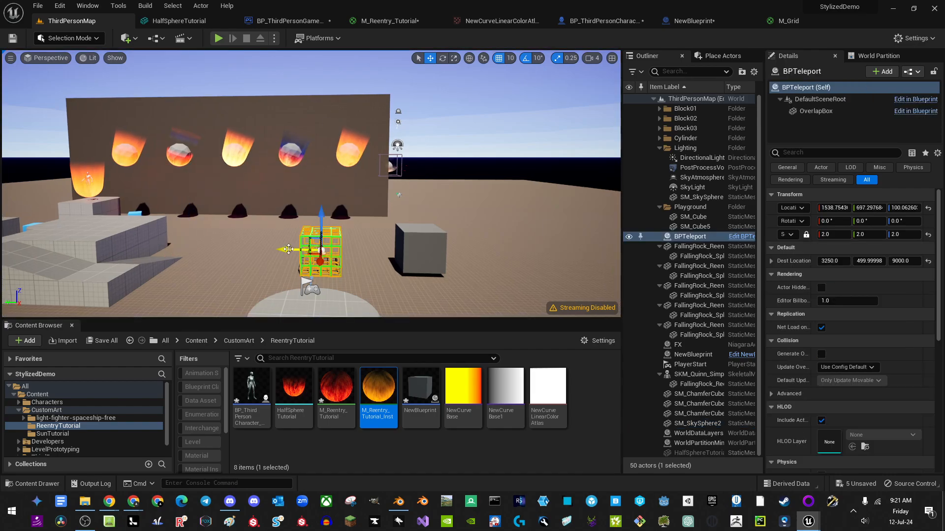
{"action": "left_click_drag", "start_coordinate": [292, 249], "coordinate": [170, 246]}
{"action": "left_click", "coordinate": [416, 249]}
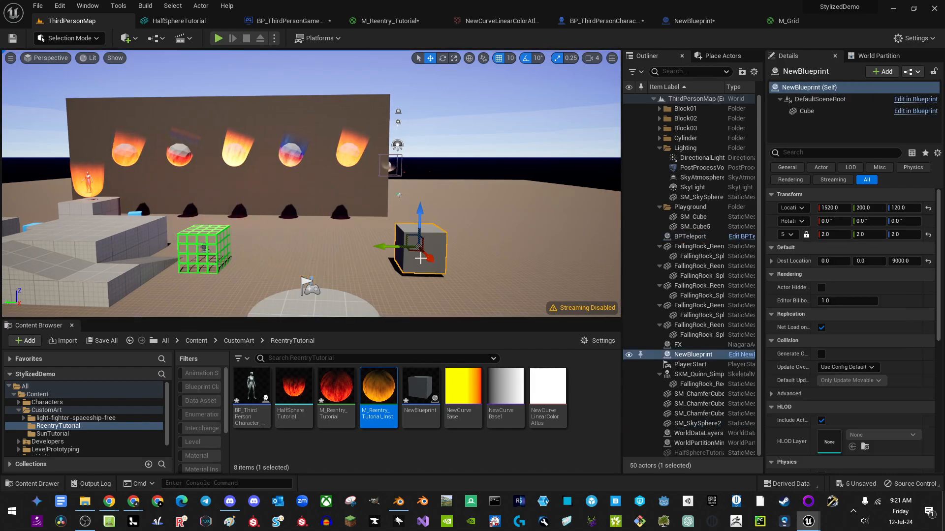
{"action": "left_click_drag", "start_coordinate": [413, 250], "coordinate": [307, 255]}
Step: Play-test by running into the teleporter, then return to the character Blueprint's Event Graph
{"action": "left_click", "coordinate": [218, 38]}
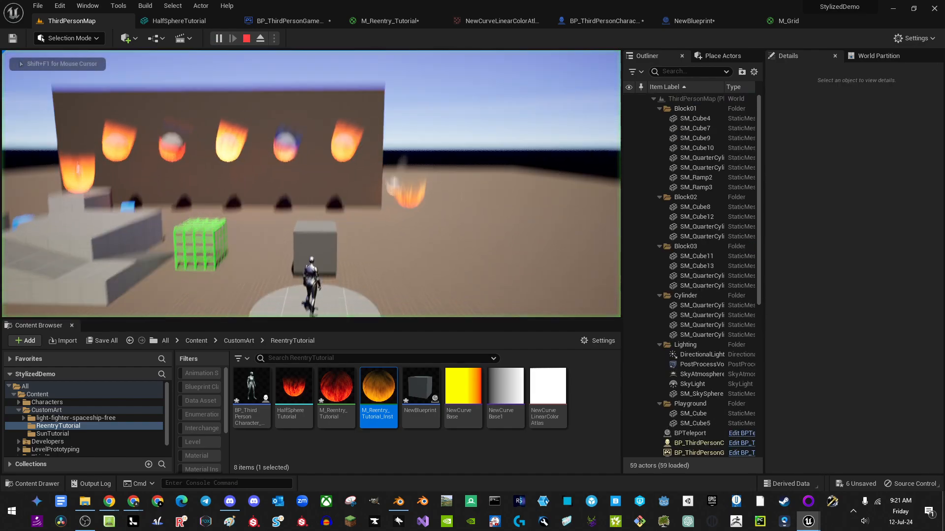
{"action": "key", "text": "w"}
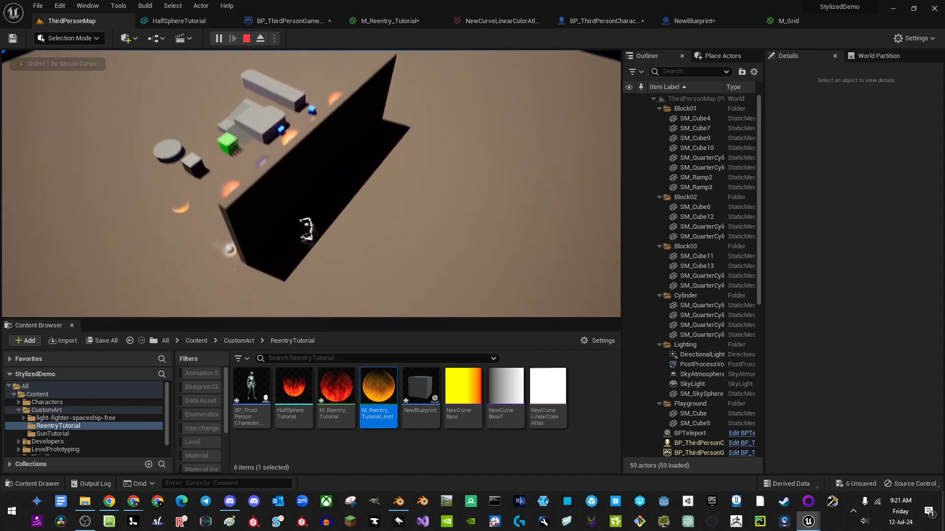
{"action": "key", "text": "a"}
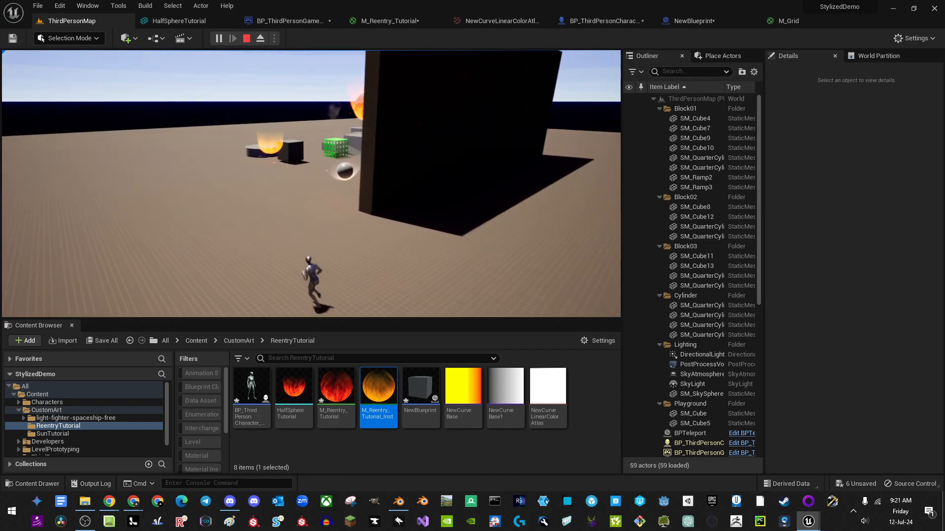
{"action": "key", "text": "Escape"}
{"action": "left_click", "coordinate": [283, 22]}
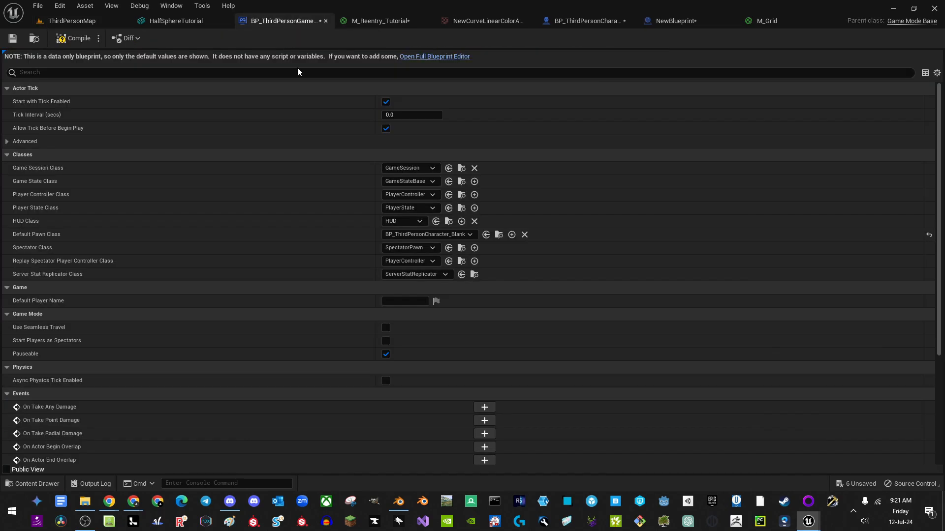
{"action": "left_click", "coordinate": [586, 21]}
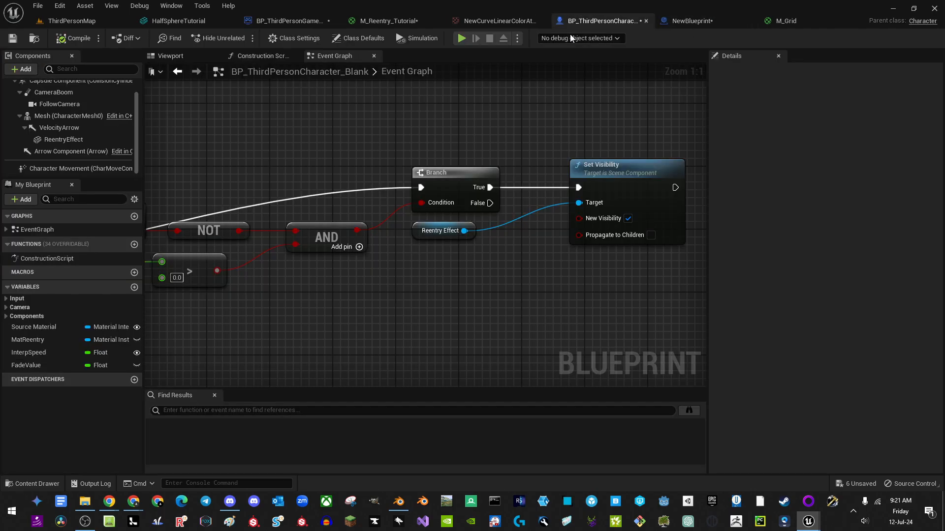
Step: Select the FadeValue variable and edit its default value in Details
{"action": "right_click_drag", "start_coordinate": [433, 238], "coordinate": [875, 193]}
{"action": "scroll", "coordinate": [574, 215], "scroll_direction": "down", "scroll_amount": 1}
{"action": "right_click_drag", "start_coordinate": [90, 390], "coordinate": [78, 391]}
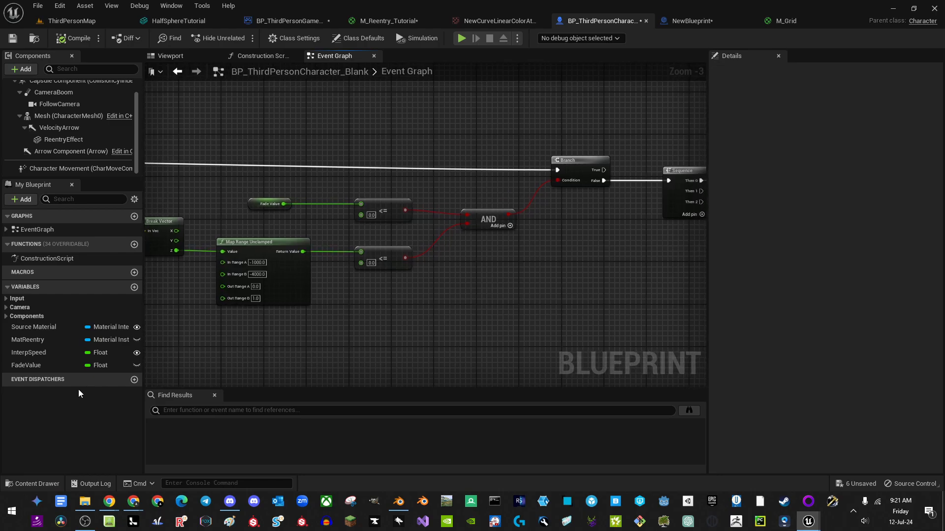
{"action": "mouse_move", "coordinate": [666, 276]}
{"action": "right_mouse_down"}
{"action": "mouse_move", "coordinate": [333, 296]}
{"action": "mouse_move", "coordinate": [676, 290]}
{"action": "right_mouse_up"}
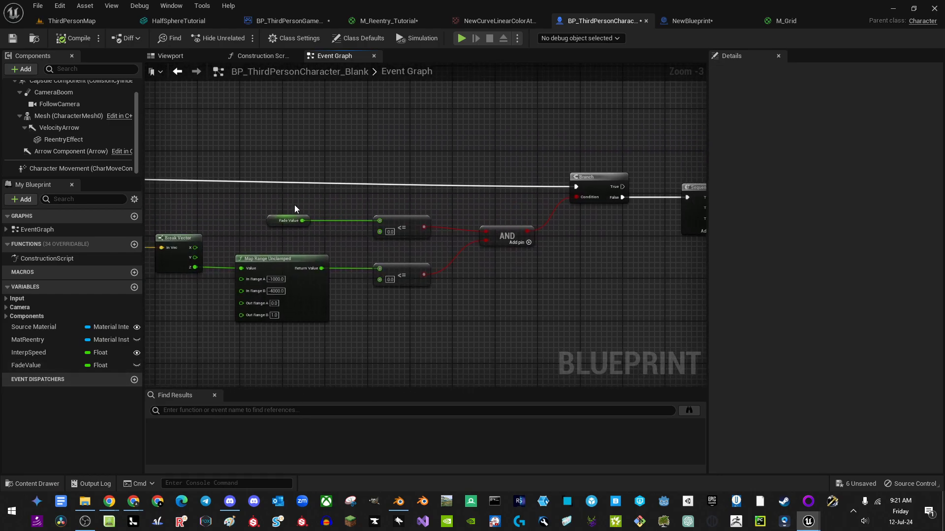
{"action": "left_click_drag", "start_coordinate": [294, 204], "coordinate": [530, 253]}
{"action": "left_click", "coordinate": [50, 366]}
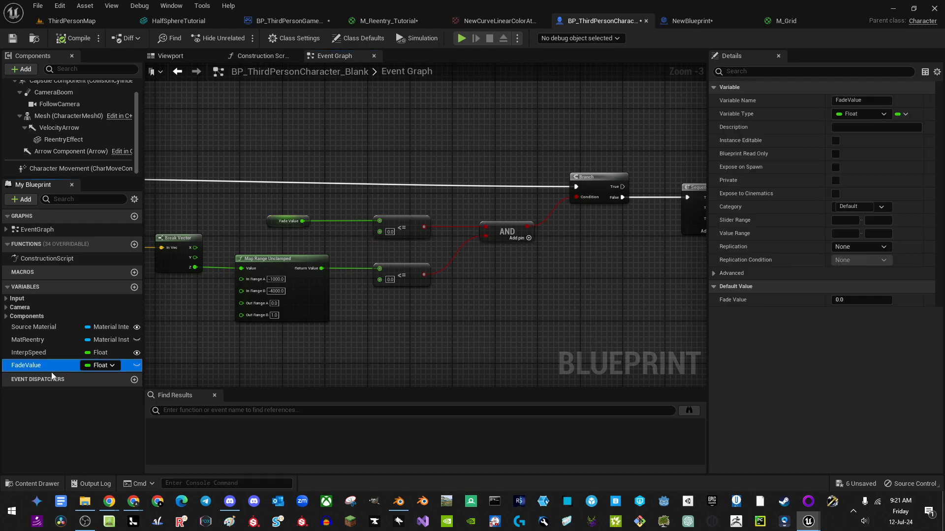
{"action": "left_click", "coordinate": [837, 299]}
{"action": "left_click", "coordinate": [549, 164]}
Step: Play-test the character, then inspect the ReentryEffect component and the Fade Value comparison nodes
{"action": "left_click", "coordinate": [460, 38]}
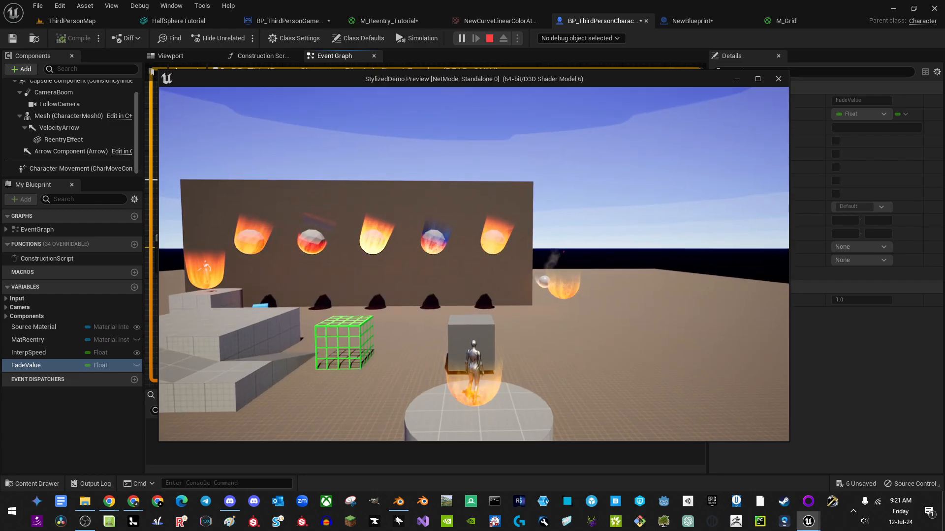
{"action": "key", "text": "Escape"}
{"action": "left_click", "coordinate": [65, 139]}
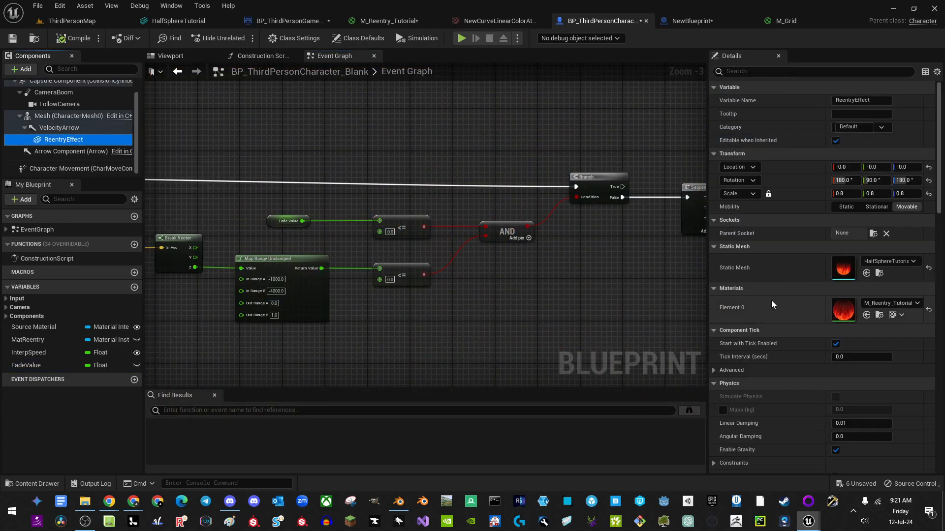
{"action": "scroll", "coordinate": [808, 281], "scroll_direction": "down", "scroll_amount": 15}
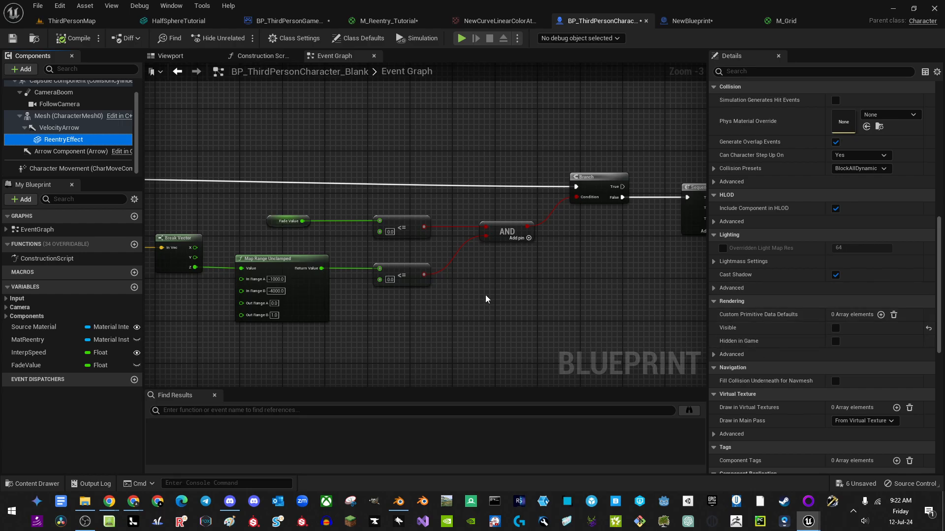
{"action": "right_click_drag", "start_coordinate": [486, 294], "coordinate": [75, 326]}
{"action": "right_click_drag", "start_coordinate": [185, 309], "coordinate": [145, 315]}
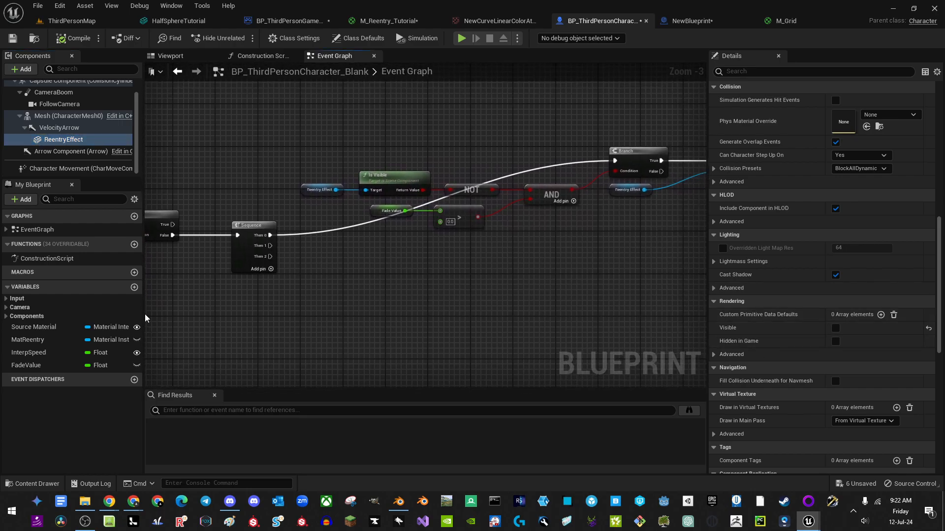
{"action": "left_click_drag", "start_coordinate": [496, 255], "coordinate": [400, 208]}
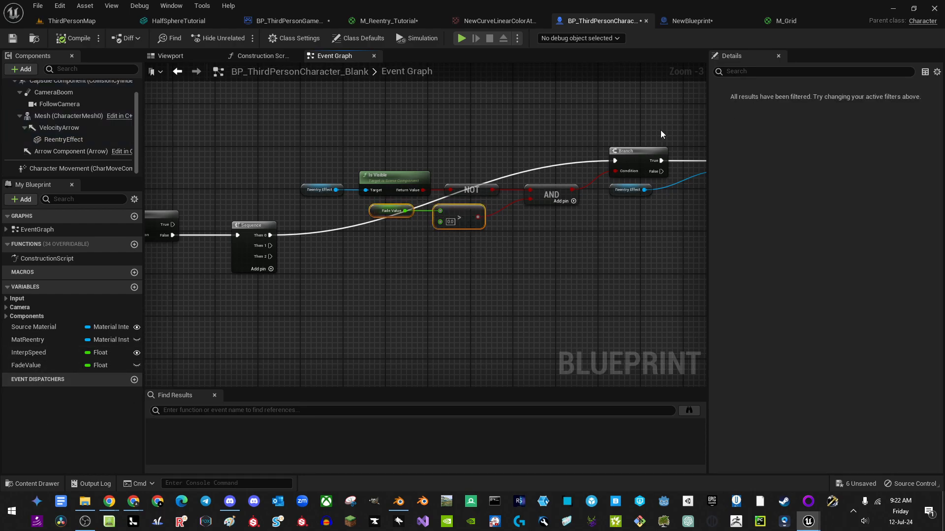
{"action": "right_click_drag", "start_coordinate": [296, 284], "coordinate": [701, 274]}
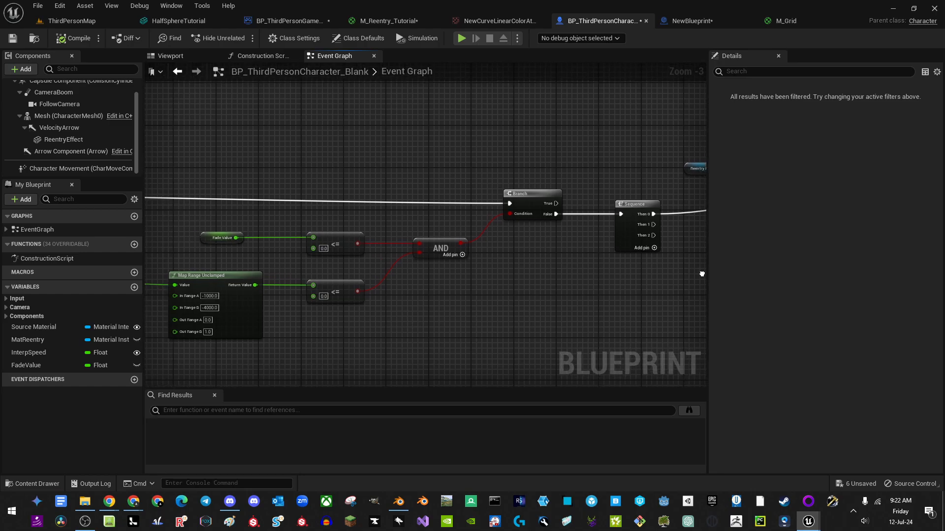
{"action": "right_click_drag", "start_coordinate": [512, 258], "coordinate": [575, 255]}
Step: Set FadeValue's default value to 0
{"action": "left_click", "coordinate": [29, 365]}
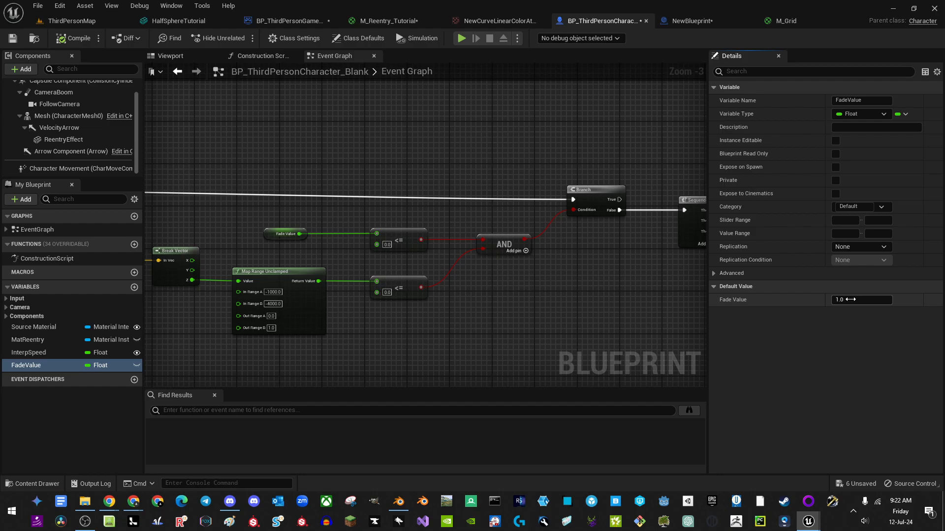
{"action": "type", "text": "0"}
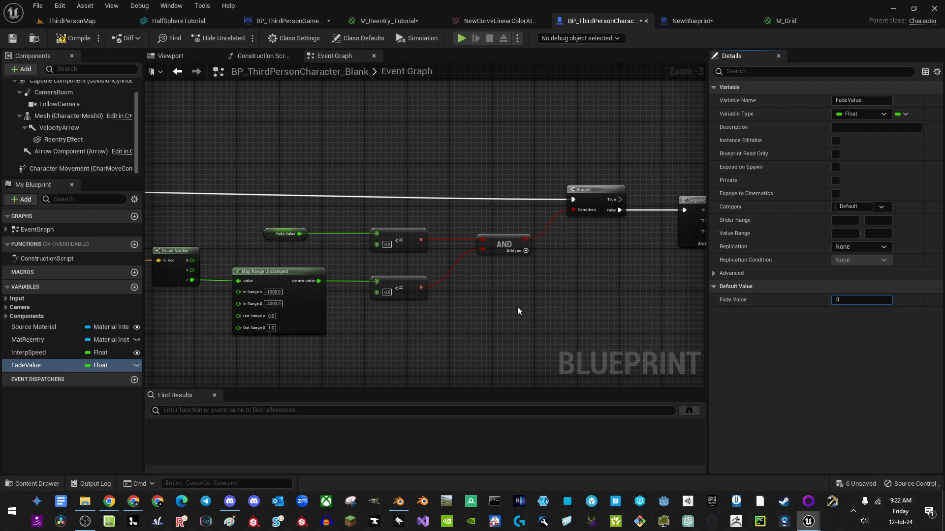
{"action": "right_click_drag", "start_coordinate": [452, 295], "coordinate": [215, 234]}
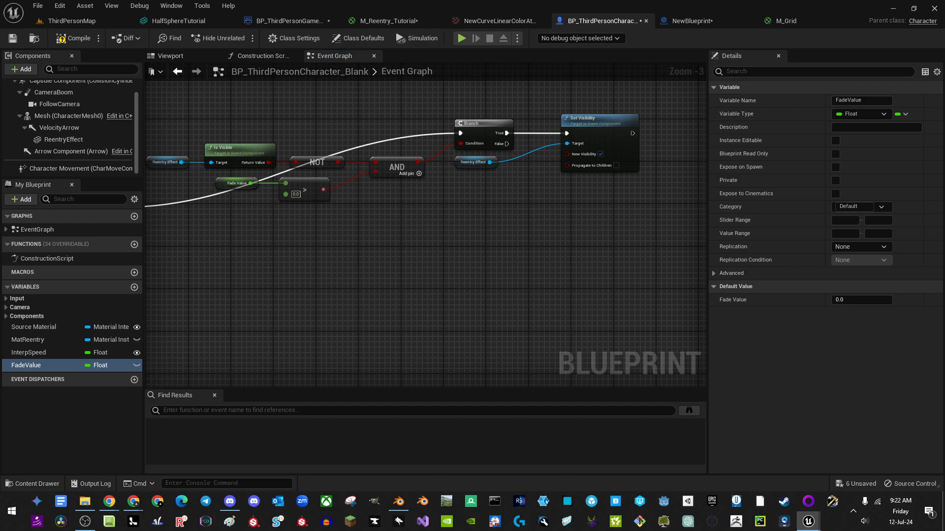
Step: Add a SET FadeValue node executed from the Sequence's Then 1 output
{"action": "right_click_drag", "start_coordinate": [294, 274], "coordinate": [334, 269]}
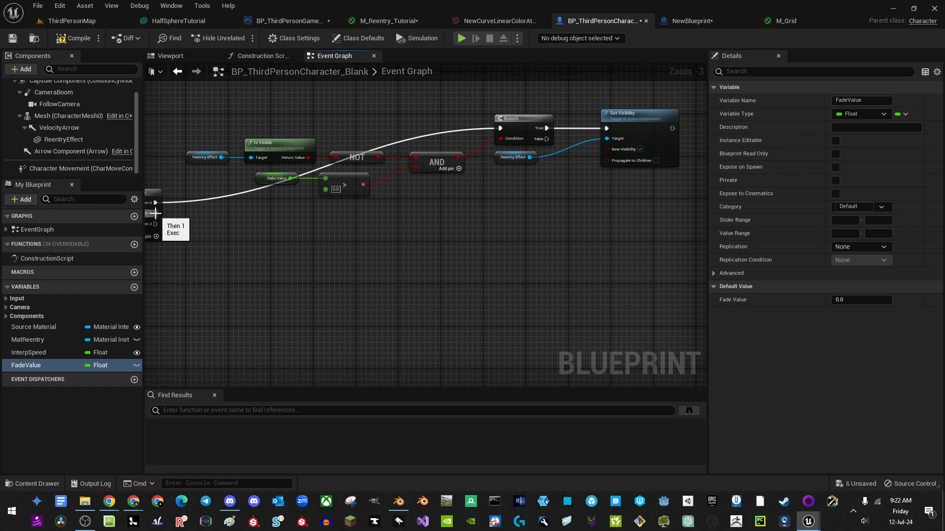
{"action": "left_click_drag", "start_coordinate": [41, 365], "coordinate": [329, 232], "text": "alt"}
{"action": "right_click_drag", "start_coordinate": [329, 231], "coordinate": [418, 227]}
{"action": "left_click_drag", "start_coordinate": [420, 227], "coordinate": [233, 201]}
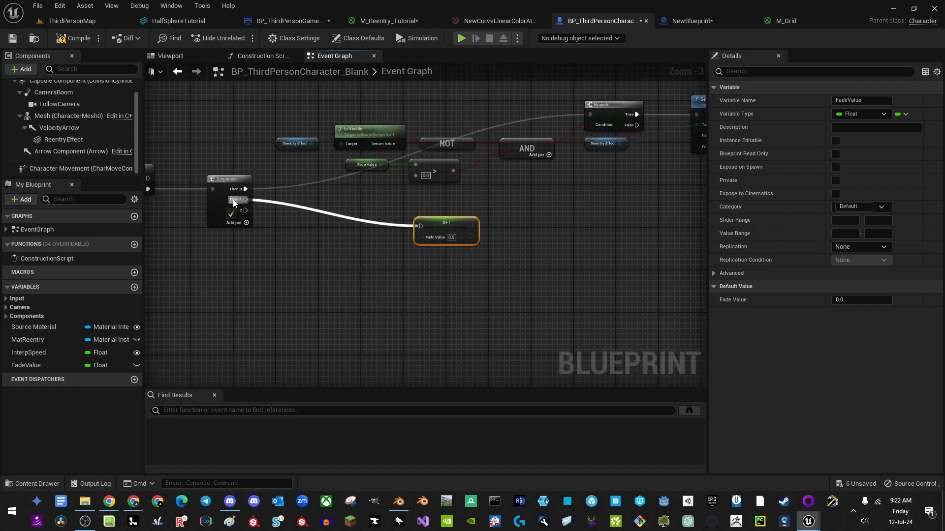
{"action": "left_click_drag", "start_coordinate": [442, 227], "coordinate": [405, 260]}
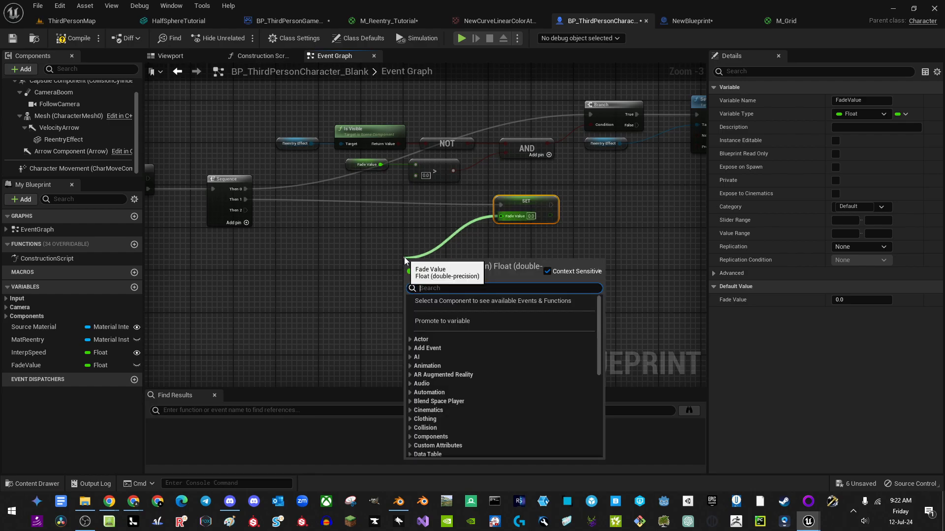
Step: Feed the setter from an FInterp to Constant node and add a Fade Value getter beside it
{"action": "type", "text": "fin"}
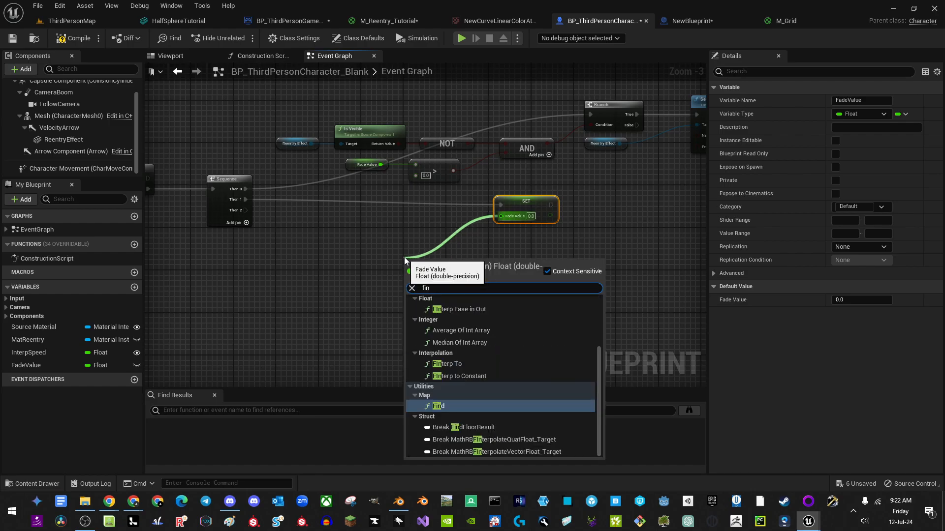
{"action": "left_click", "coordinate": [471, 375]}
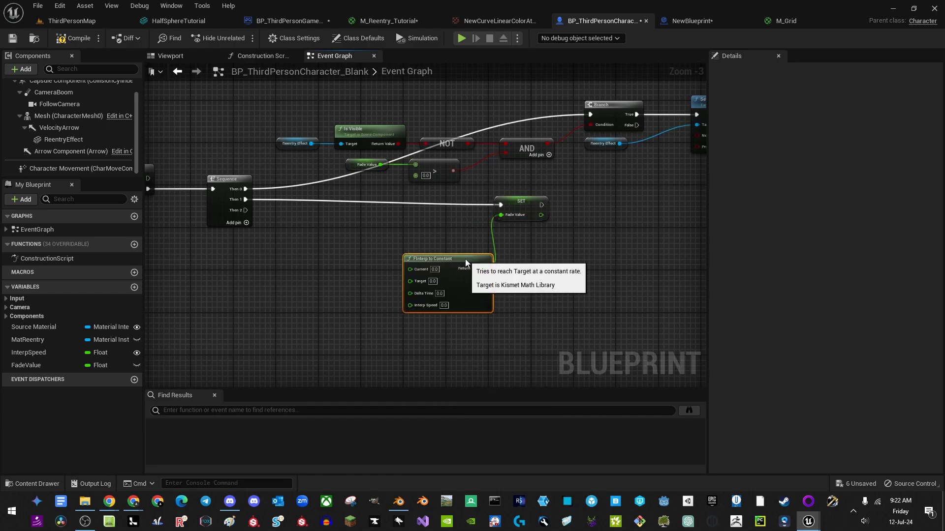
{"action": "left_click_drag", "start_coordinate": [465, 258], "coordinate": [443, 253]}
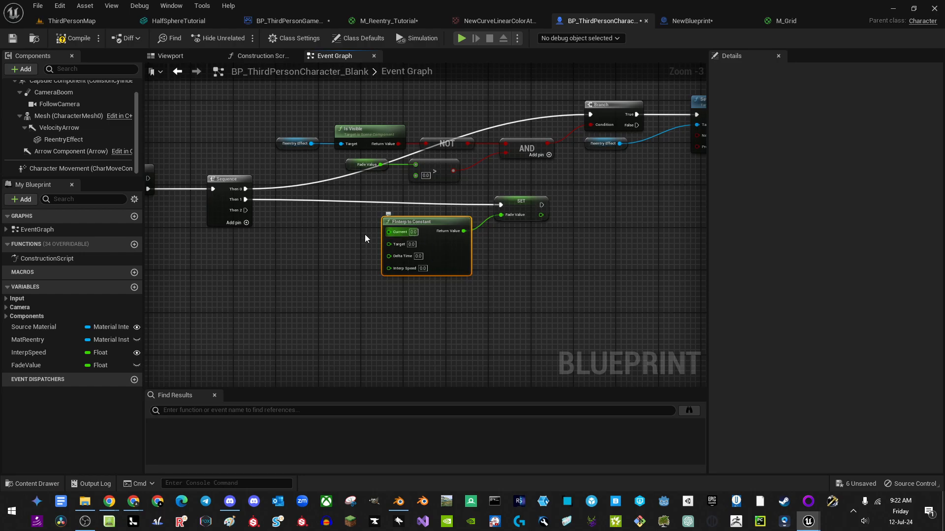
{"action": "left_click_drag", "start_coordinate": [27, 365], "coordinate": [300, 283]}
{"action": "left_click_drag", "start_coordinate": [296, 230], "coordinate": [390, 232]}
{"action": "left_click", "coordinate": [333, 249]}
{"action": "left_click_drag", "start_coordinate": [307, 235], "coordinate": [322, 230]}
Step: Wire the Fade Value getter to the interpolation's Target through two reroute points
{"action": "left_click_drag", "start_coordinate": [392, 243], "coordinate": [291, 188]}
{"action": "double_click", "coordinate": [518, 183]}
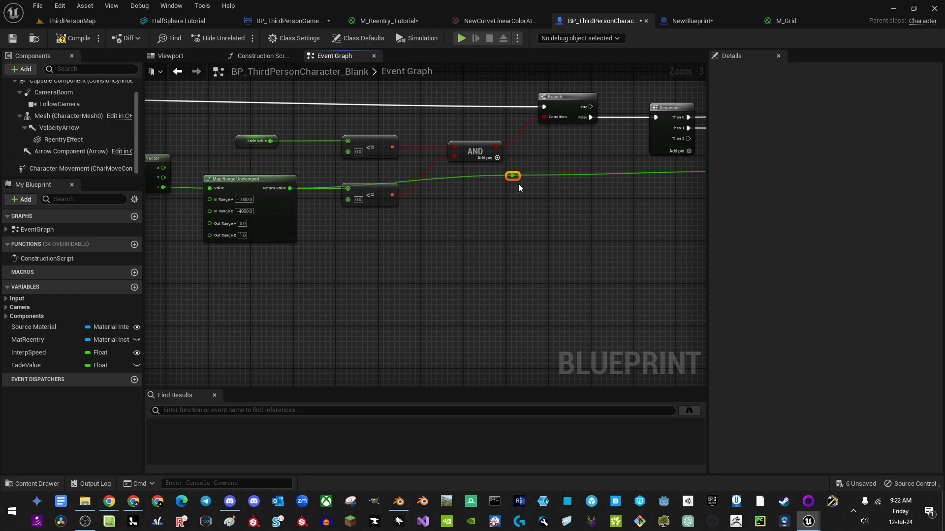
{"action": "left_click_drag", "start_coordinate": [518, 183], "coordinate": [369, 266]}
{"action": "right_click_drag", "start_coordinate": [627, 225], "coordinate": [181, 261]}
{"action": "double_click", "coordinate": [323, 207]}
{"action": "right_click_drag", "start_coordinate": [335, 236], "coordinate": [495, 202]}
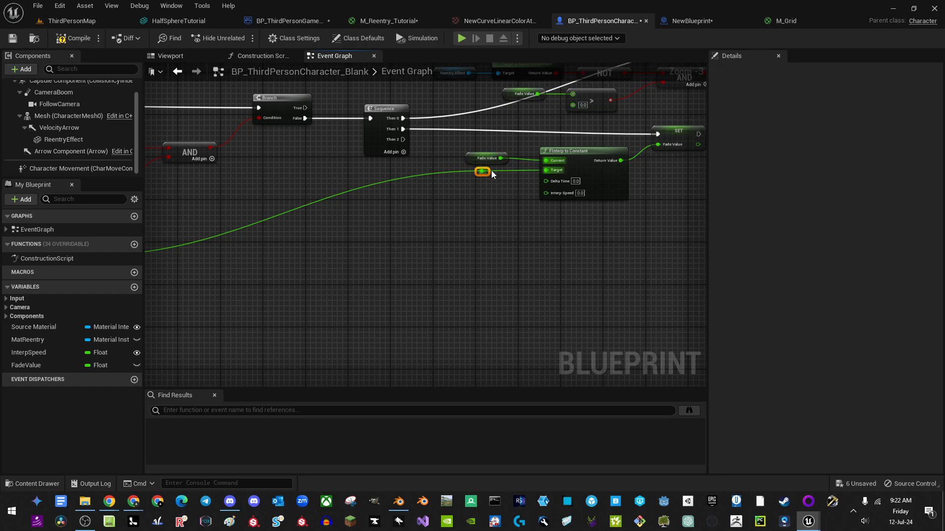
{"action": "left_click_drag", "start_coordinate": [481, 175], "coordinate": [413, 260]}
Step: Connect Get World Delta Seconds to FInterp to Constant's Delta Time
{"action": "right_click_drag", "start_coordinate": [559, 186], "coordinate": [428, 212]}
{"action": "left_click_drag", "start_coordinate": [414, 208], "coordinate": [362, 224]}
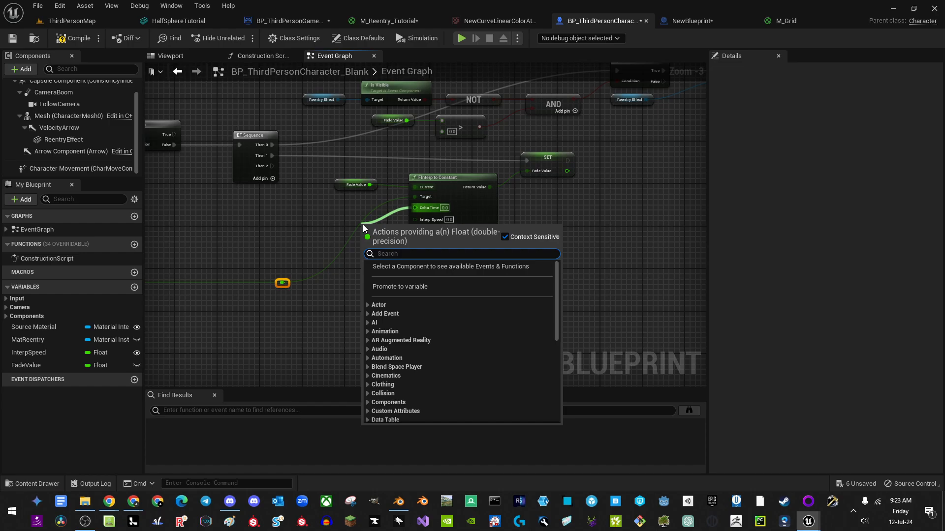
{"action": "type", "text": "delta"}
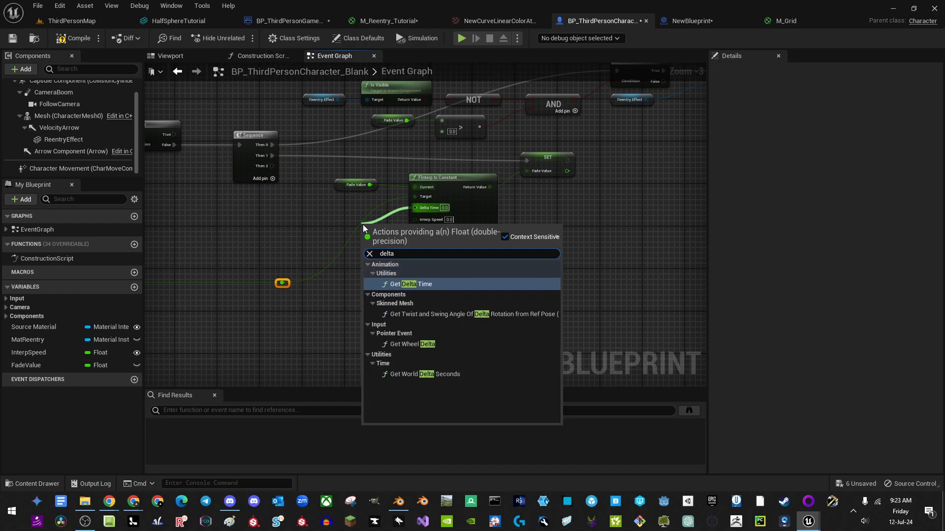
{"action": "left_click", "coordinate": [435, 375]}
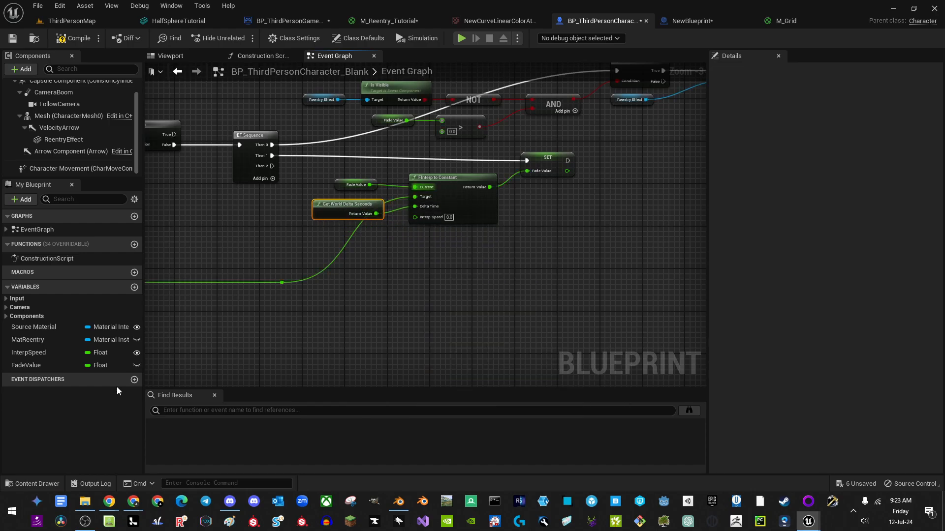
Step: Plug an InterpSpeed getter into the Interp Speed input and left-align the getter nodes
{"action": "left_click_drag", "start_coordinate": [39, 357], "coordinate": [351, 281]}
{"action": "left_click_drag", "start_coordinate": [326, 228], "coordinate": [360, 232]}
{"action": "left_click_drag", "start_coordinate": [327, 169], "coordinate": [325, 169]}
{"action": "key", "text": "shift+a"}
{"action": "right_click_drag", "start_coordinate": [511, 213], "coordinate": [349, 226]}
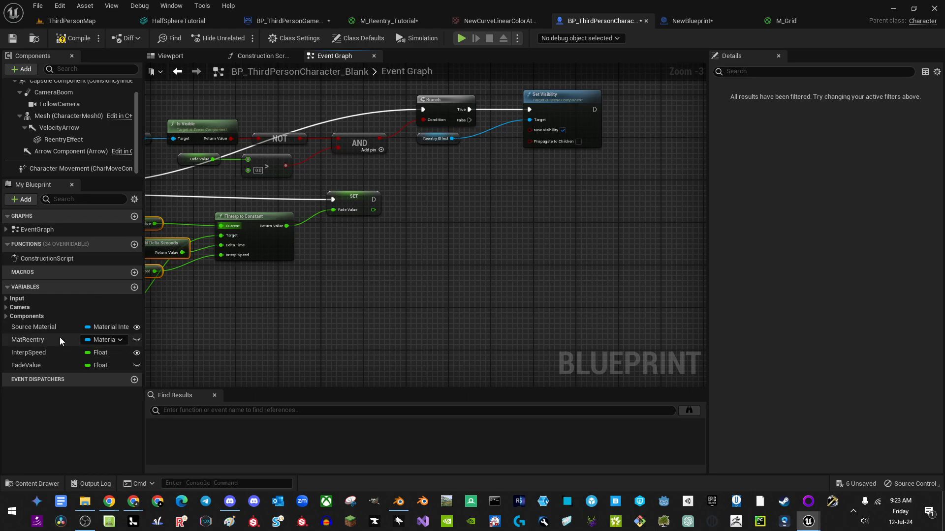
Step: Add Set Scalar Parameter Value on Mat Reentry for 'FullFade', using the new Fade Value
{"action": "left_click_drag", "start_coordinate": [91, 334], "coordinate": [439, 200], "text": "ctrl"}
{"action": "type", "text": "set sca"}
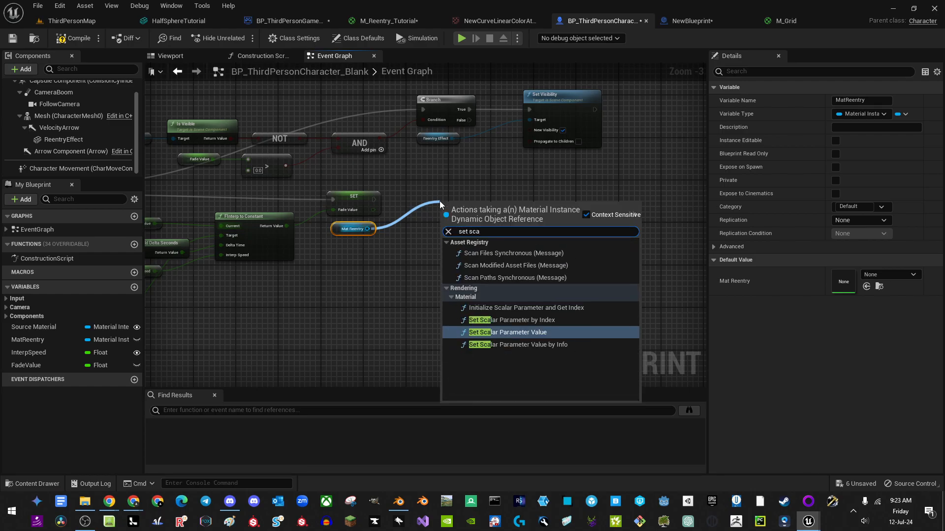
{"action": "left_click", "coordinate": [536, 334]}
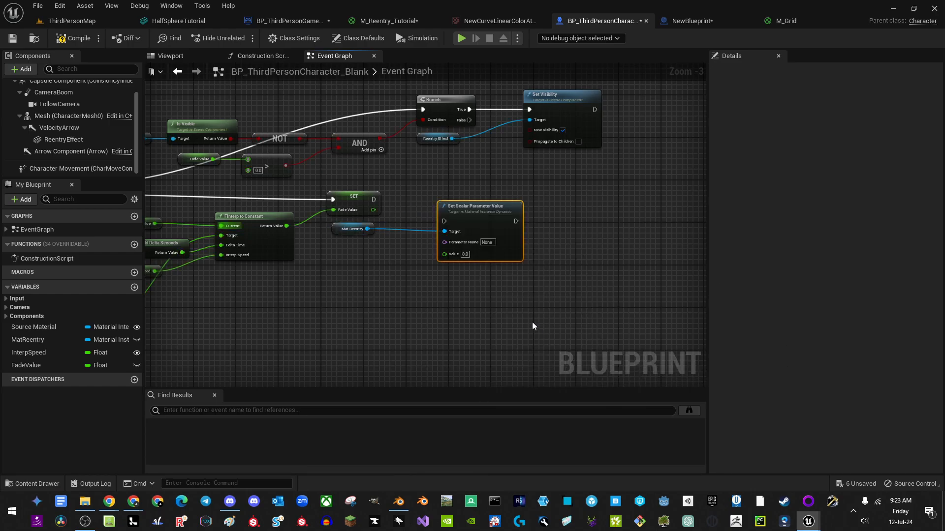
{"action": "left_click", "coordinate": [487, 242]}
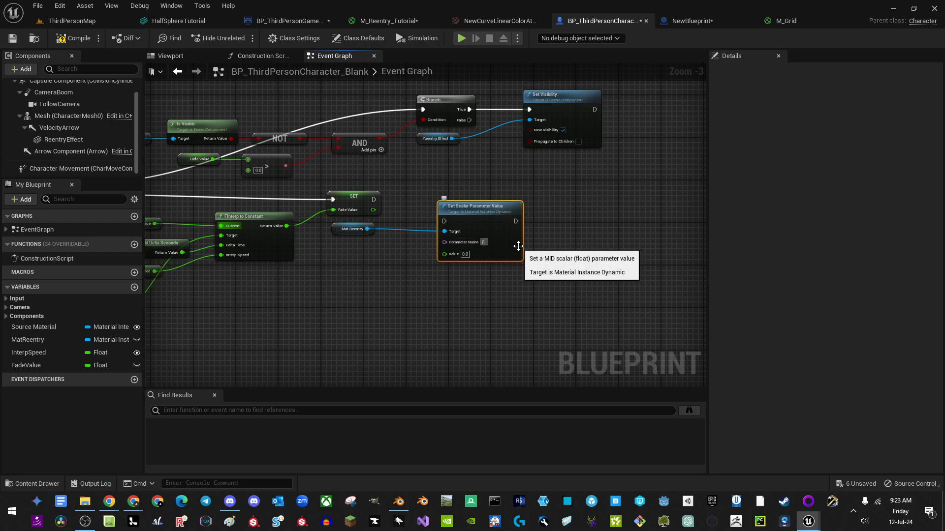
{"action": "type", "text": "FullFade"}
{"action": "key", "text": "Return"}
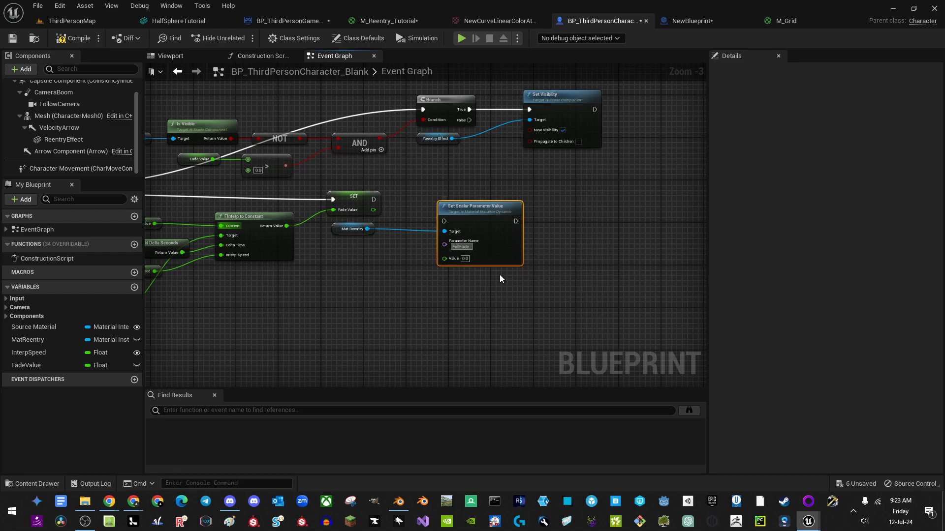
{"action": "left_click_drag", "start_coordinate": [445, 258], "coordinate": [376, 210]}
Step: Verify the FullFade parameter name in M_Reentry_Tutorial matches the node's name
{"action": "left_click", "coordinate": [387, 21]}
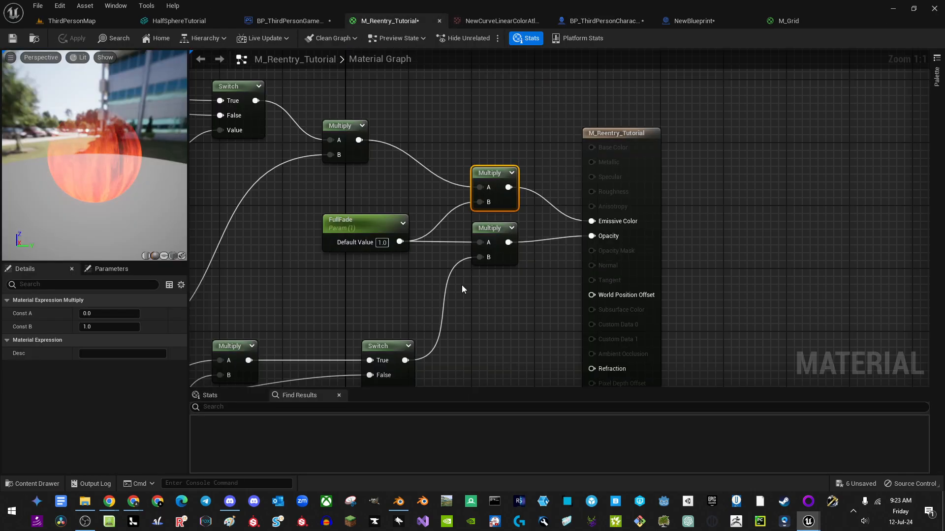
{"action": "left_click", "coordinate": [362, 226]}
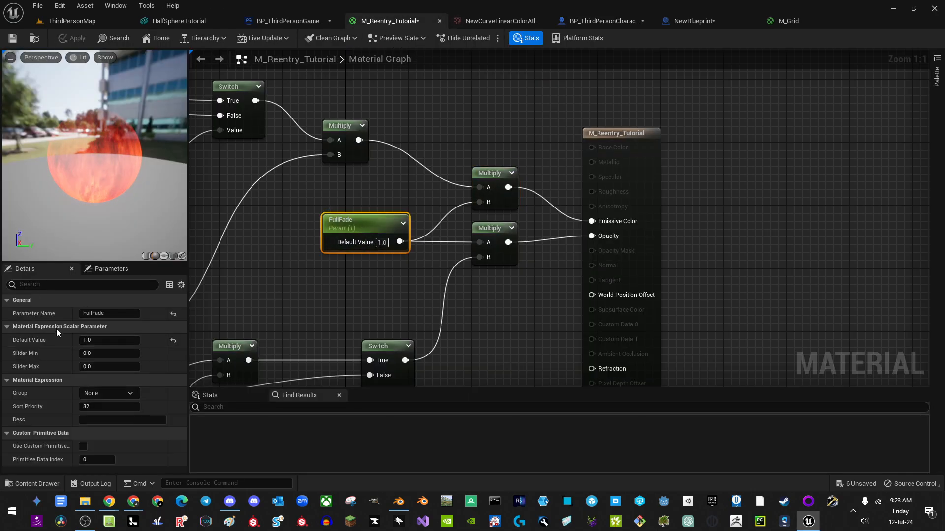
{"action": "left_click", "coordinate": [300, 296]}
{"action": "left_click", "coordinate": [634, 22]}
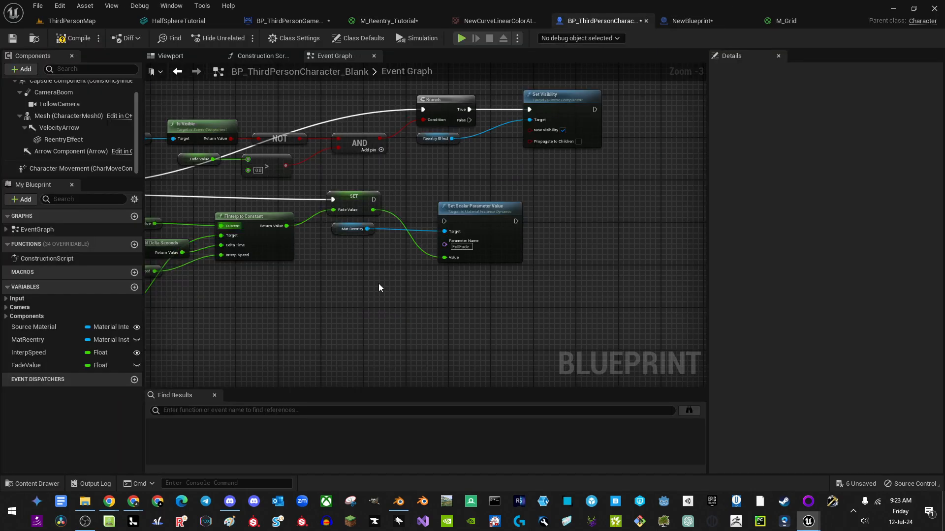
{"action": "left_click", "coordinate": [454, 247]}
Step: Execute the FullFade parameter update right after the SET FadeValue node
{"action": "right_click_drag", "start_coordinate": [475, 308], "coordinate": [439, 228]}
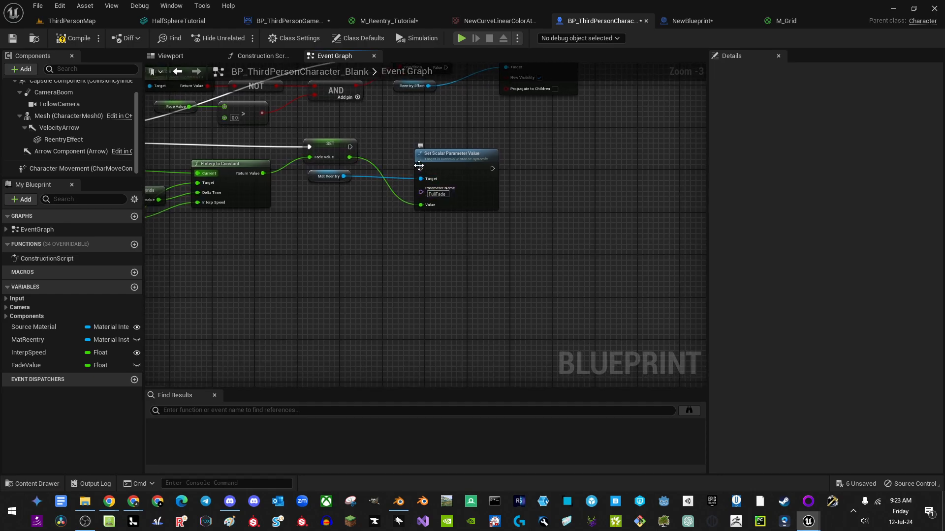
{"action": "left_click_drag", "start_coordinate": [420, 168], "coordinate": [349, 148]}
{"action": "left_click_drag", "start_coordinate": [451, 167], "coordinate": [447, 147]}
{"action": "scroll", "coordinate": [386, 259], "scroll_direction": "up", "scroll_amount": 3}
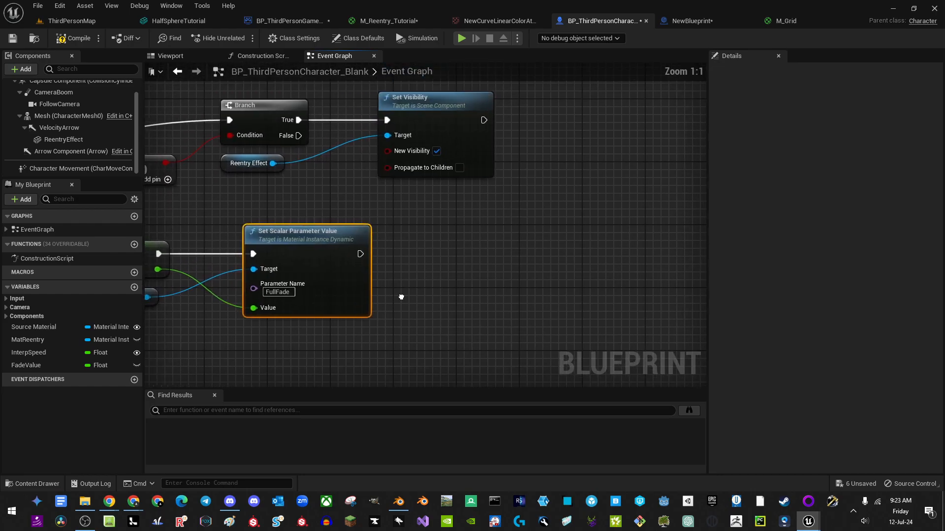
Step: Select the nine Is Visible, AND, Branch and Set Visibility check nodes for copying
{"action": "right_click_drag", "start_coordinate": [422, 256], "coordinate": [360, 212]}
{"action": "right_click_drag", "start_coordinate": [333, 258], "coordinate": [366, 231]}
{"action": "right_click_drag", "start_coordinate": [466, 203], "coordinate": [526, 235]}
{"action": "scroll", "coordinate": [525, 231], "scroll_direction": "down", "scroll_amount": 1}
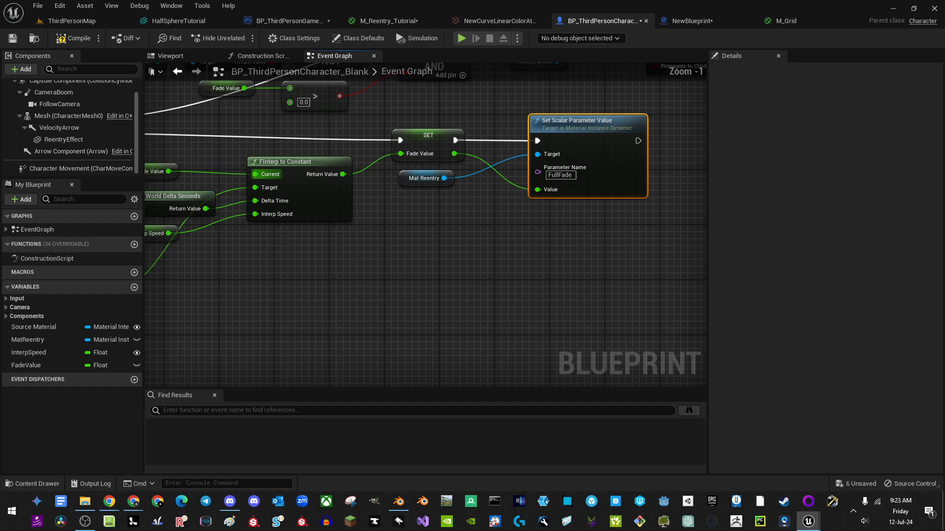
{"action": "right_click_drag", "start_coordinate": [343, 261], "coordinate": [469, 229]}
{"action": "right_click_drag", "start_coordinate": [347, 244], "coordinate": [300, 341]}
{"action": "scroll", "coordinate": [369, 268], "scroll_direction": "down", "scroll_amount": 1}
{"action": "right_click_drag", "start_coordinate": [371, 272], "coordinate": [344, 292]}
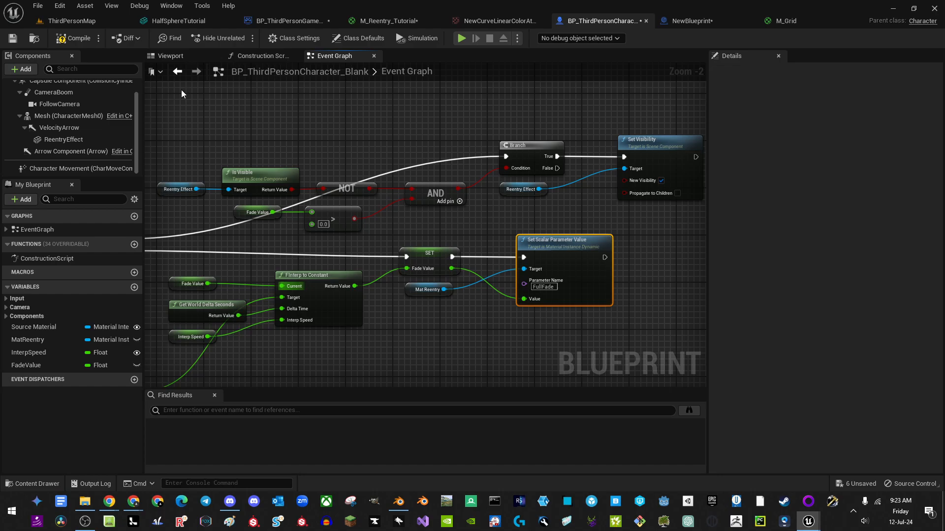
{"action": "left_click_drag", "start_coordinate": [332, 162], "coordinate": [667, 223]}
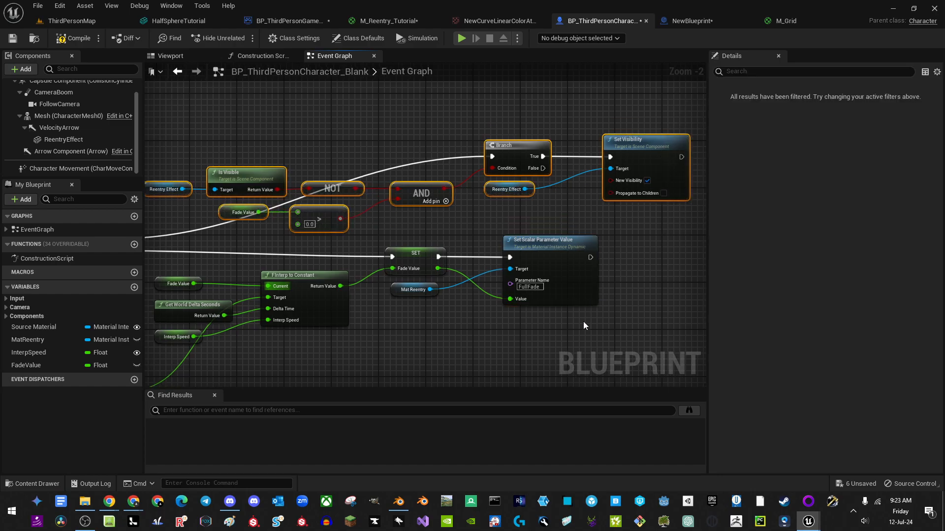
{"action": "right_click_drag", "start_coordinate": [444, 343], "coordinate": [447, 178]}
Step: Paste the check nodes below the originals and wire Sequence's Then 2 to the copied Branch
{"action": "key", "text": "ctrl+v"}
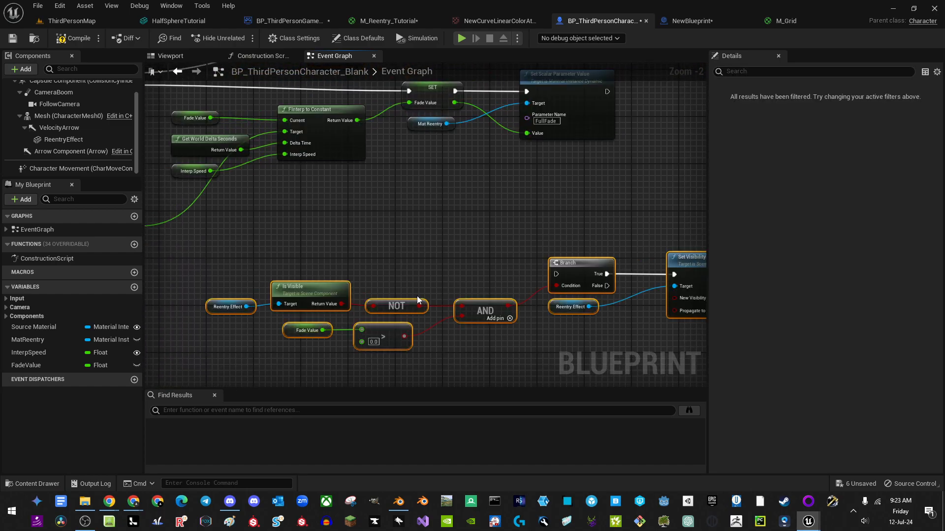
{"action": "right_click_drag", "start_coordinate": [565, 276], "coordinate": [474, 250]}
{"action": "left_click_drag", "start_coordinate": [491, 242], "coordinate": [381, 190]}
{"action": "right_click_drag", "start_coordinate": [337, 210], "coordinate": [593, 263]}
{"action": "left_click_drag", "start_coordinate": [289, 126], "coordinate": [614, 247]}
{"action": "right_click_drag", "start_coordinate": [613, 247], "coordinate": [413, 231]}
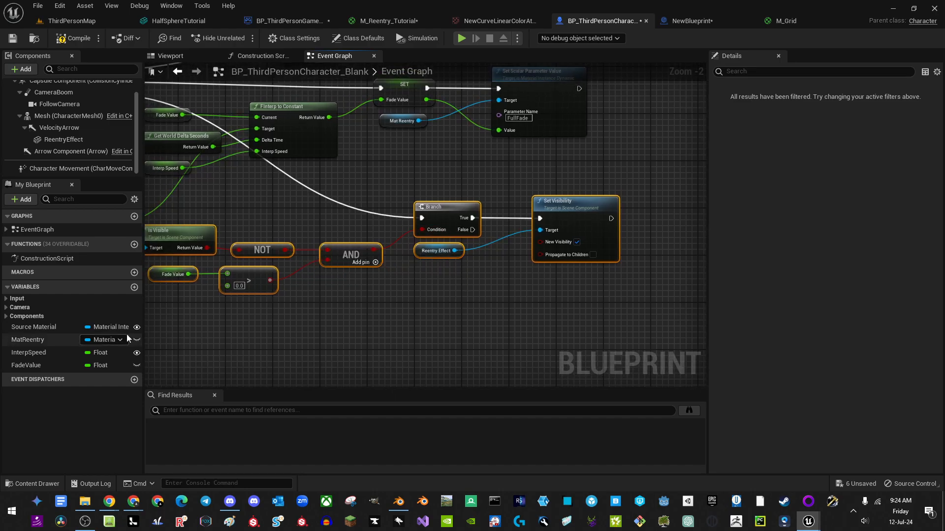
Step: Wire the copied Is Visible result directly into AND and shift Reentry Effect and Is Visible right
{"action": "right_click_drag", "start_coordinate": [303, 293], "coordinate": [330, 281]}
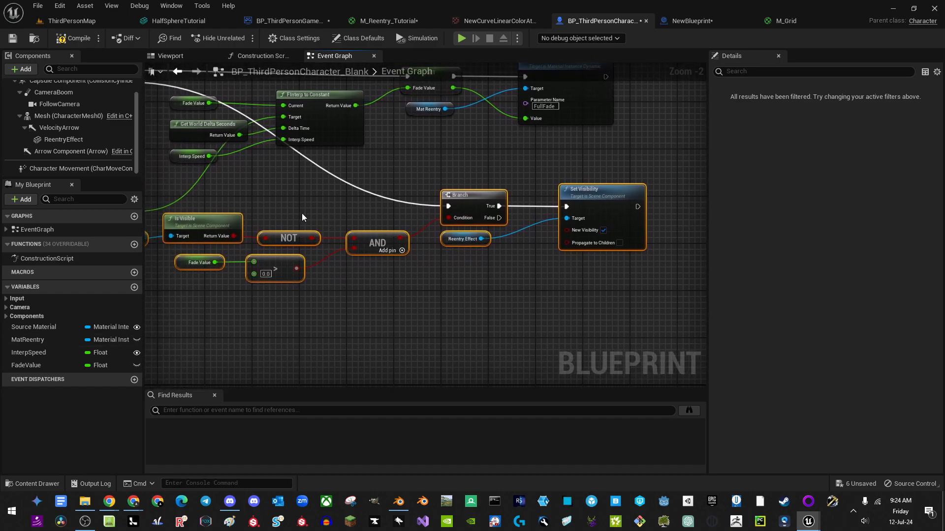
{"action": "left_click_drag", "start_coordinate": [232, 238], "coordinate": [347, 243]}
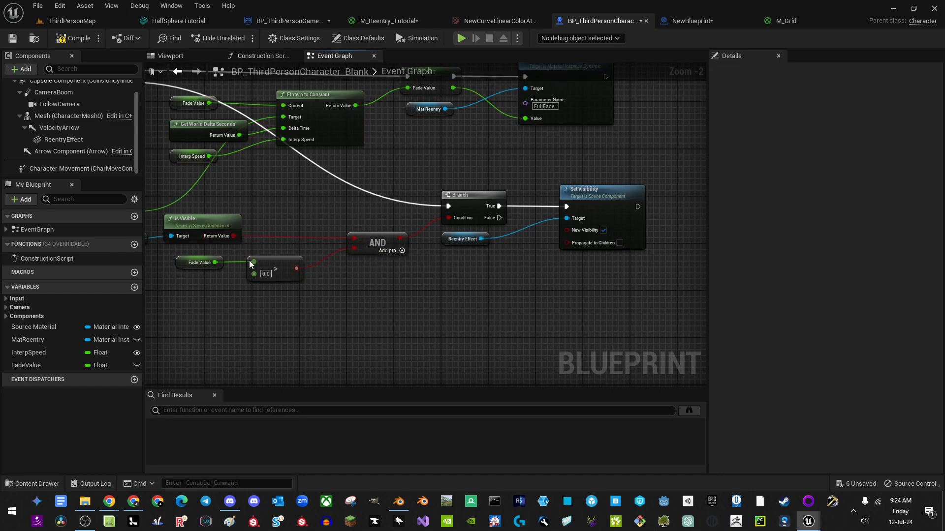
{"action": "right_click_drag", "start_coordinate": [228, 236], "coordinate": [337, 234]}
{"action": "left_click_drag", "start_coordinate": [306, 244], "coordinate": [304, 244]}
{"action": "left_click_drag", "start_coordinate": [328, 223], "coordinate": [392, 222]}
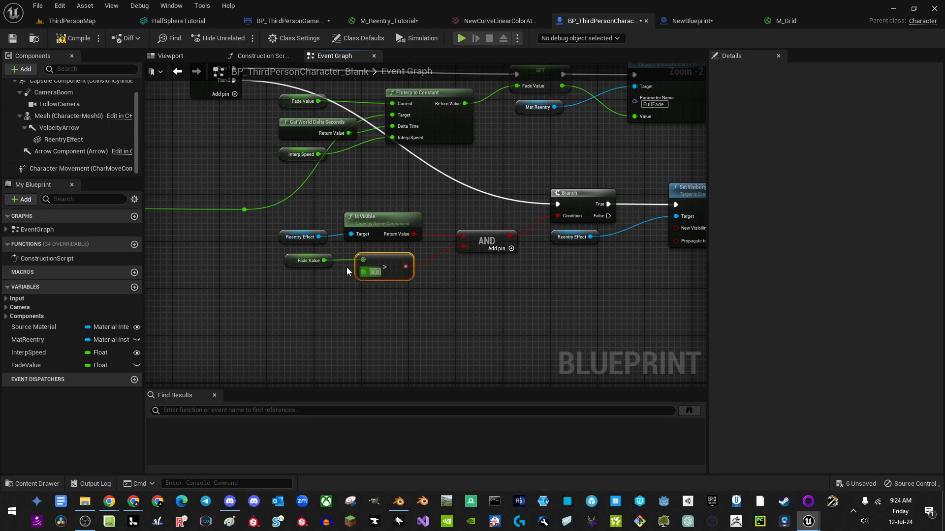
Step: Compare Fade Value with a new <= node and feed its result into the AND
{"action": "left_click_drag", "start_coordinate": [325, 261], "coordinate": [392, 272]}
{"action": "type", "text": "<"}
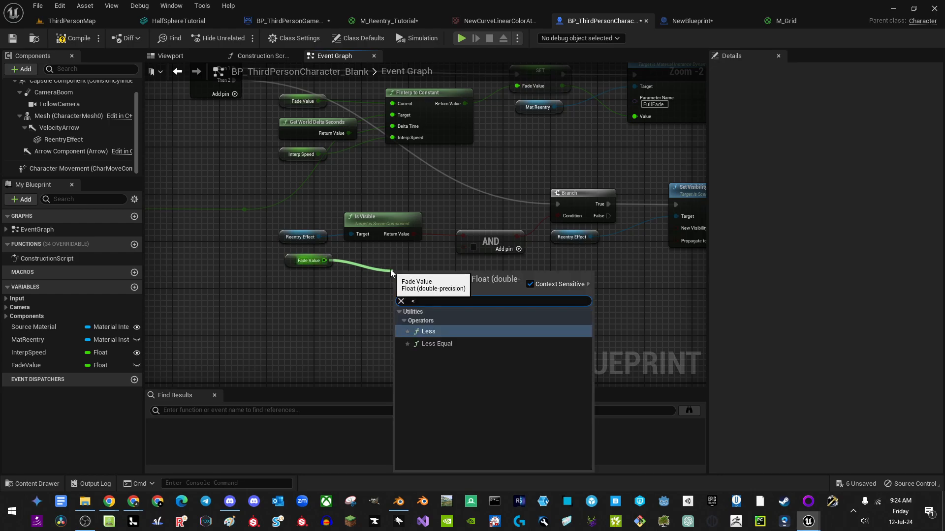
{"action": "left_click", "coordinate": [427, 344]}
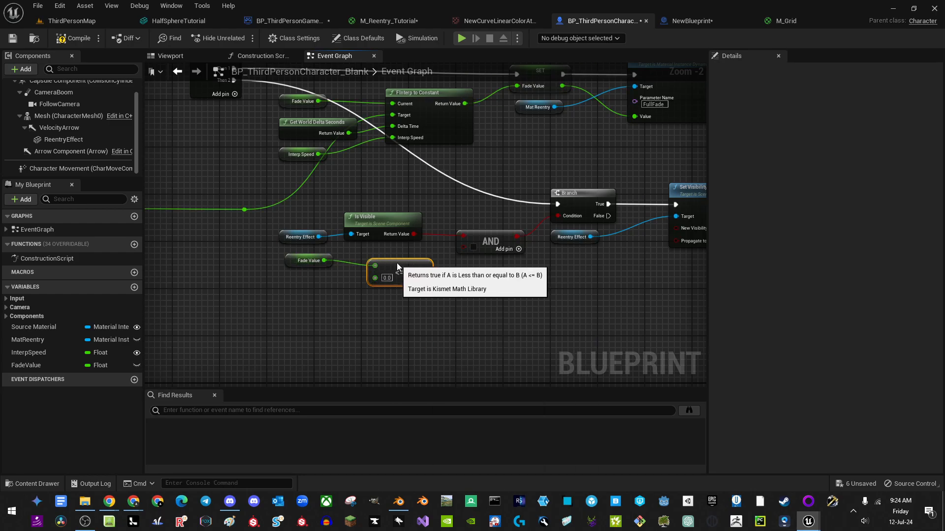
{"action": "left_click_drag", "start_coordinate": [413, 272], "coordinate": [490, 241]}
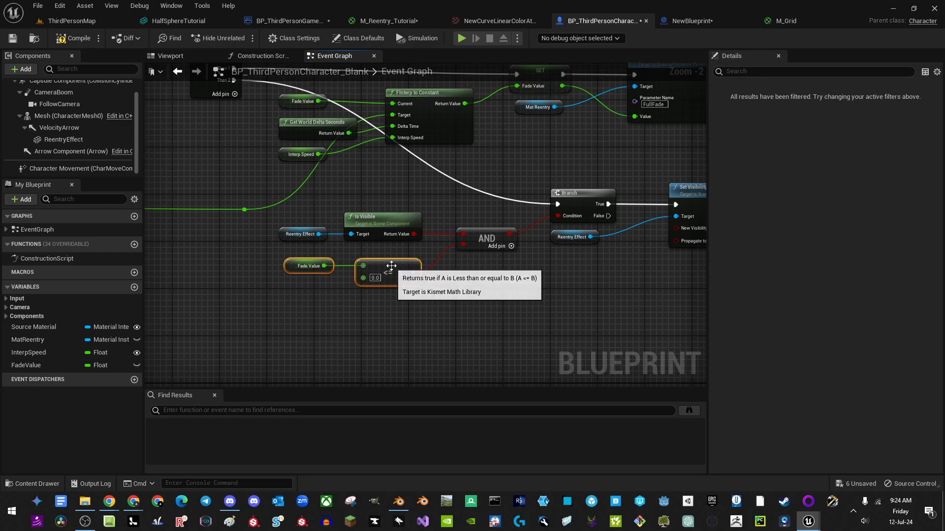
{"action": "left_click_drag", "start_coordinate": [391, 265], "coordinate": [386, 260]}
{"action": "right_click_drag", "start_coordinate": [691, 258], "coordinate": [562, 260]}
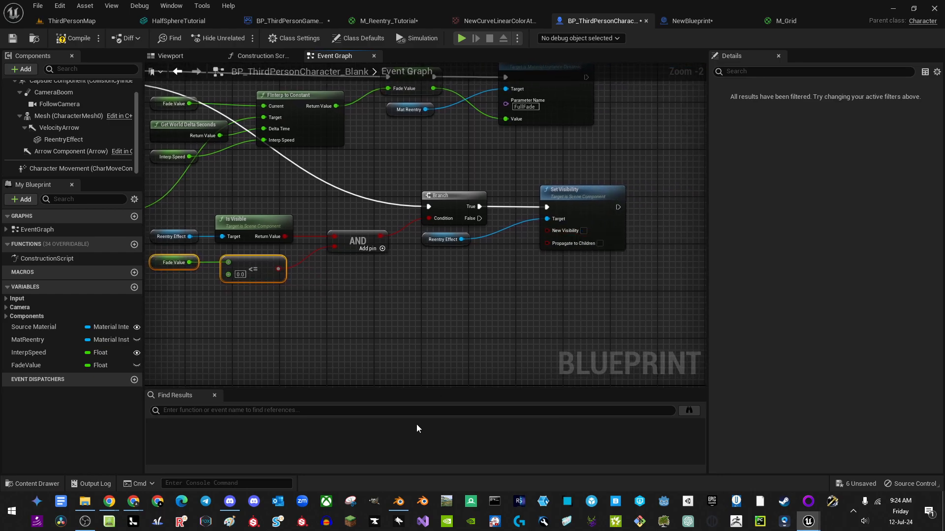
{"action": "right_click_drag", "start_coordinate": [413, 322], "coordinate": [340, 360]}
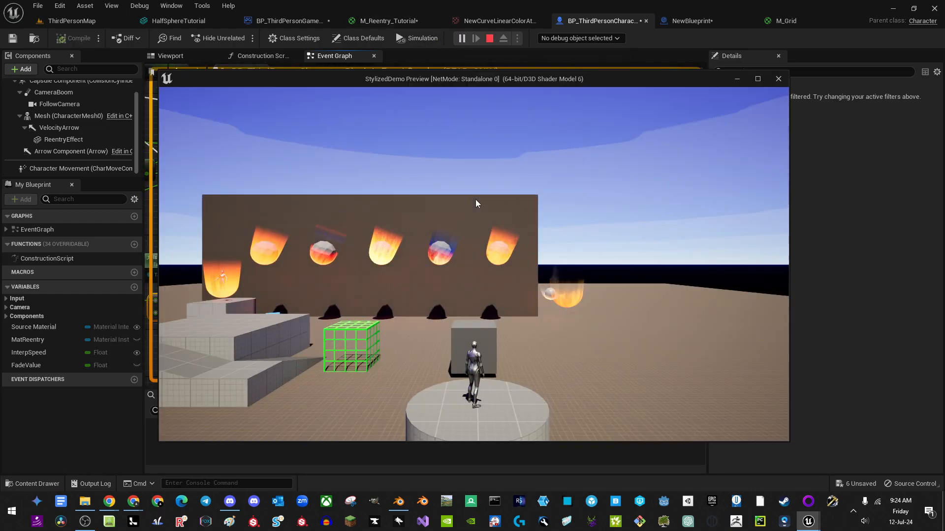
Step: Run a quick play test, moving the character forward, then stop it
{"action": "left_click", "coordinate": [476, 200]}
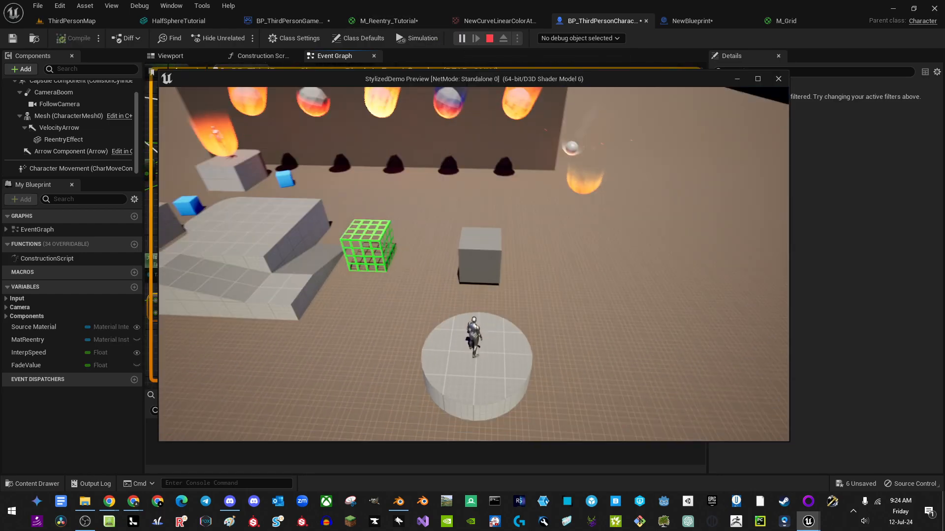
{"action": "key", "text": "w"}
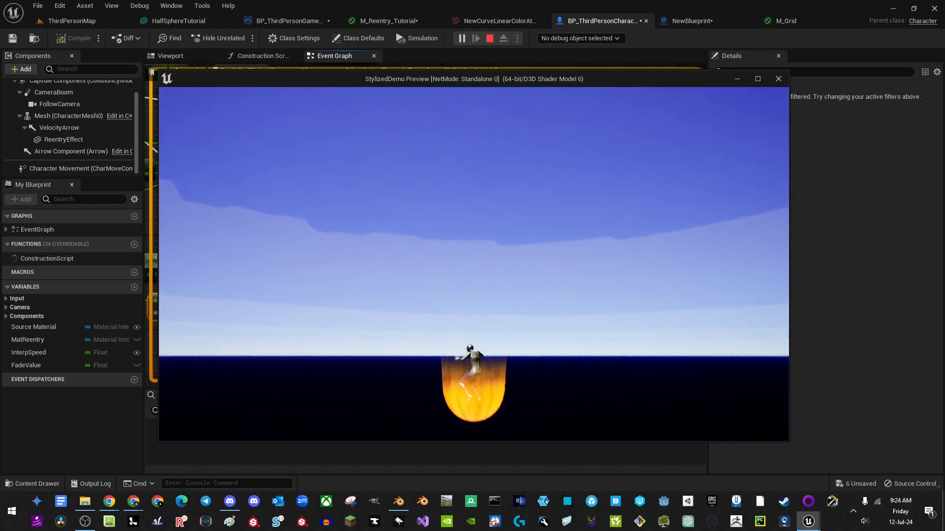
{"action": "key", "text": "Escape"}
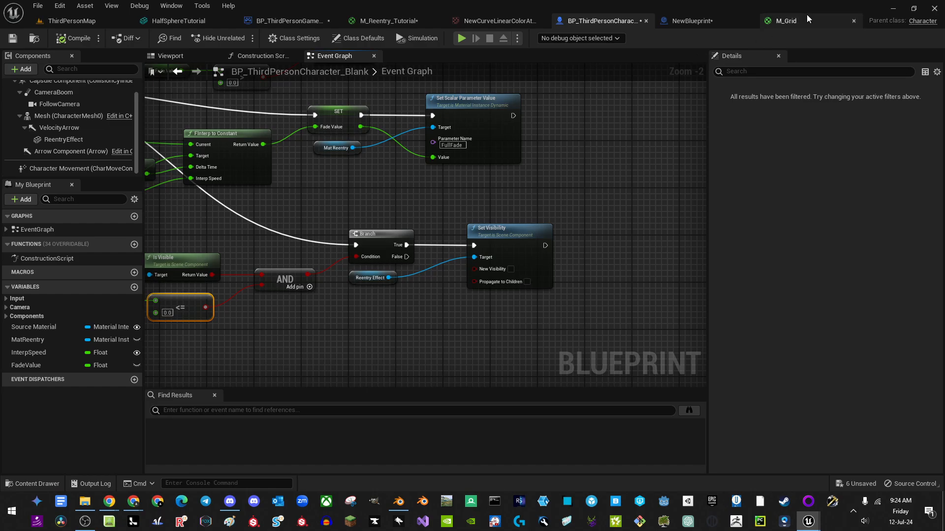
Step: Set M_Reentry_Tutorial to Two Sided and apply the change
{"action": "left_click", "coordinate": [388, 20]}
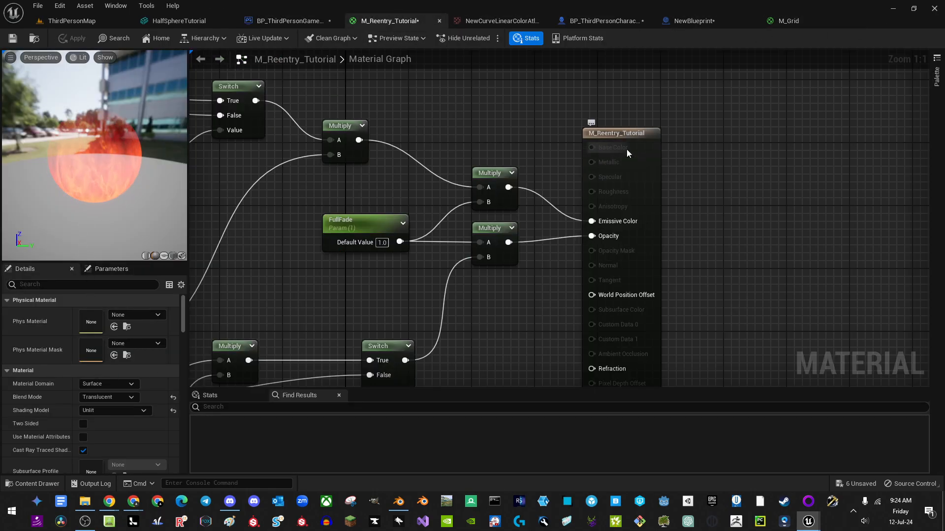
{"action": "left_click", "coordinate": [649, 151]}
{"action": "left_click", "coordinate": [83, 424]}
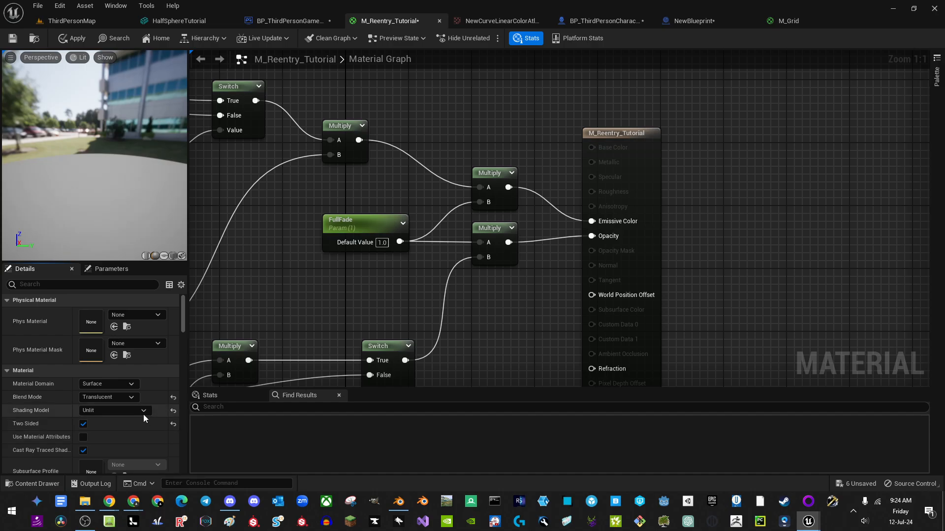
{"action": "left_click", "coordinate": [75, 38]}
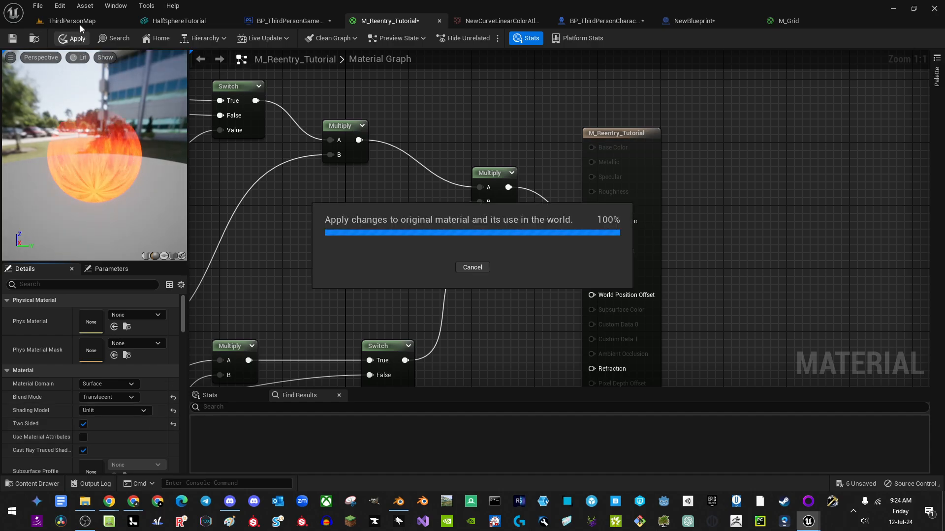
{"action": "left_click", "coordinate": [80, 23]}
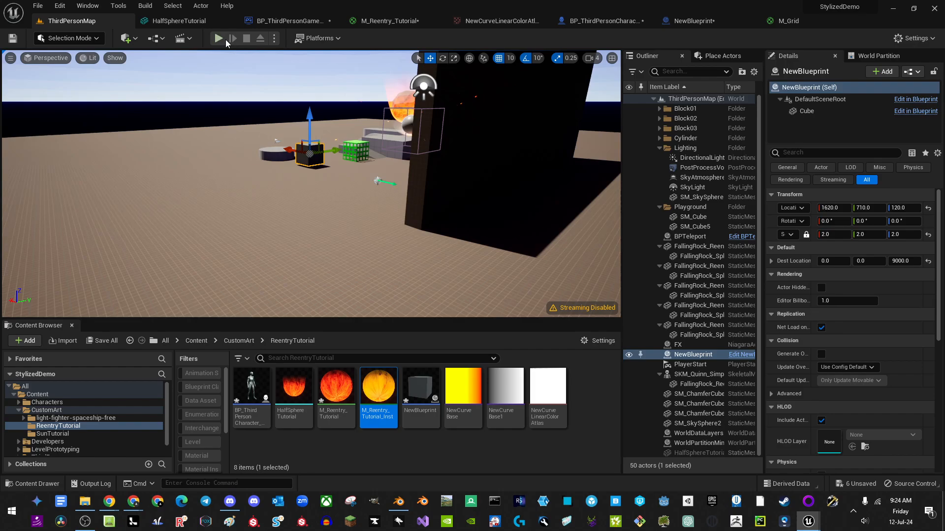
Step: Play-test the character running off the platform, then show Character Movement's properties in BP_ThirdPersonCharacter
{"action": "left_click", "coordinate": [220, 39]}
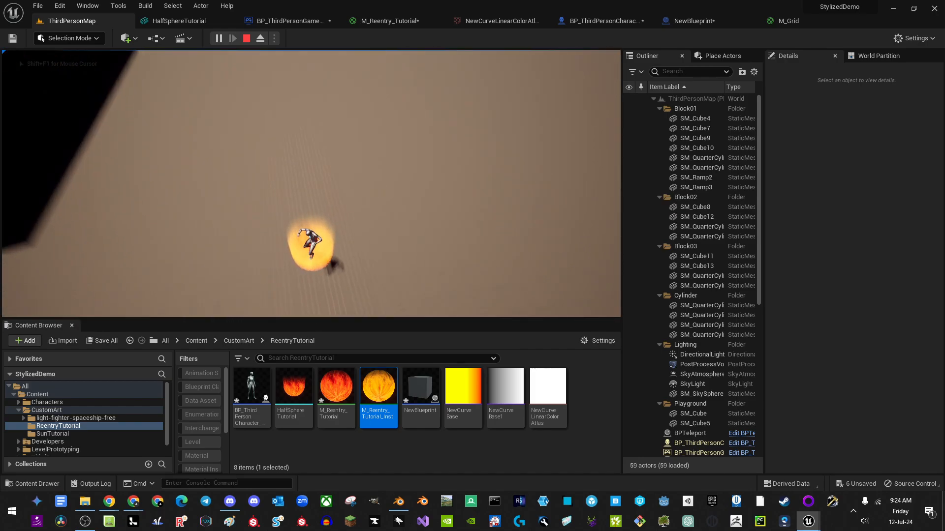
{"action": "key", "text": "w"}
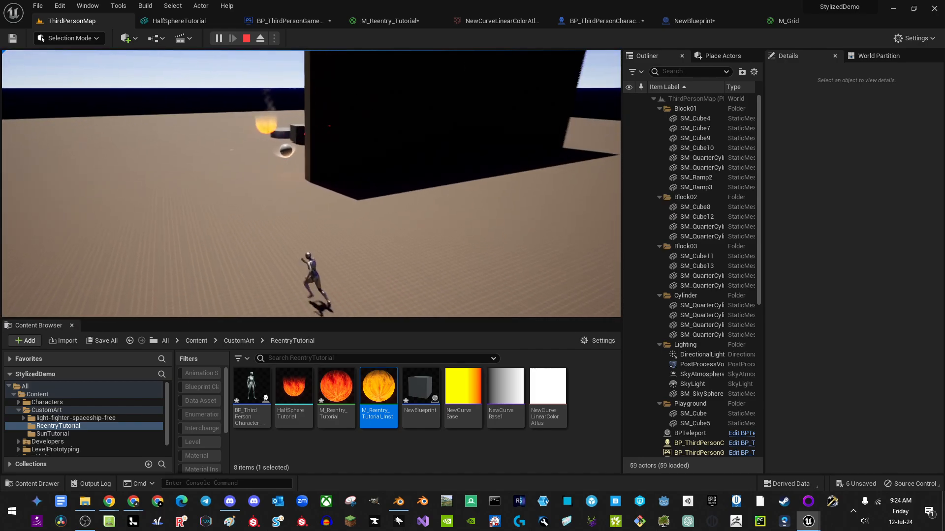
{"action": "key", "text": "w"}
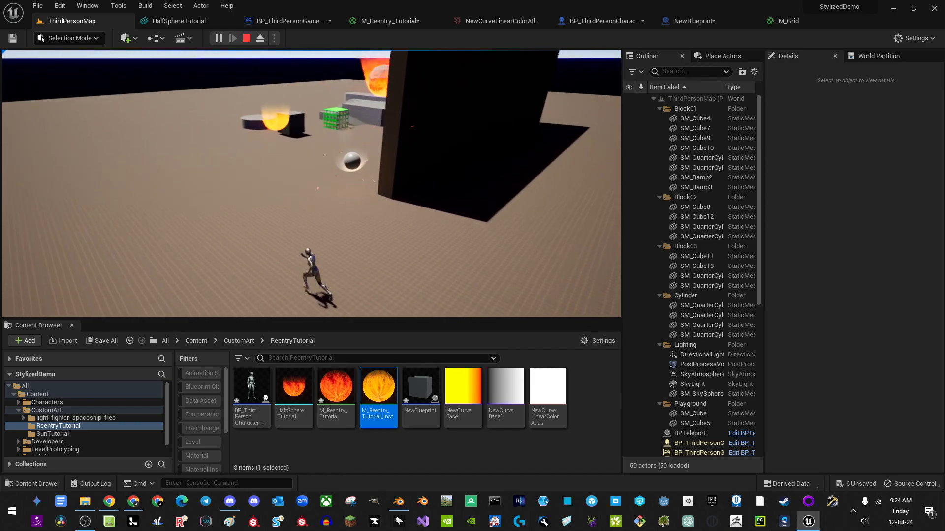
{"action": "key", "text": "w"}
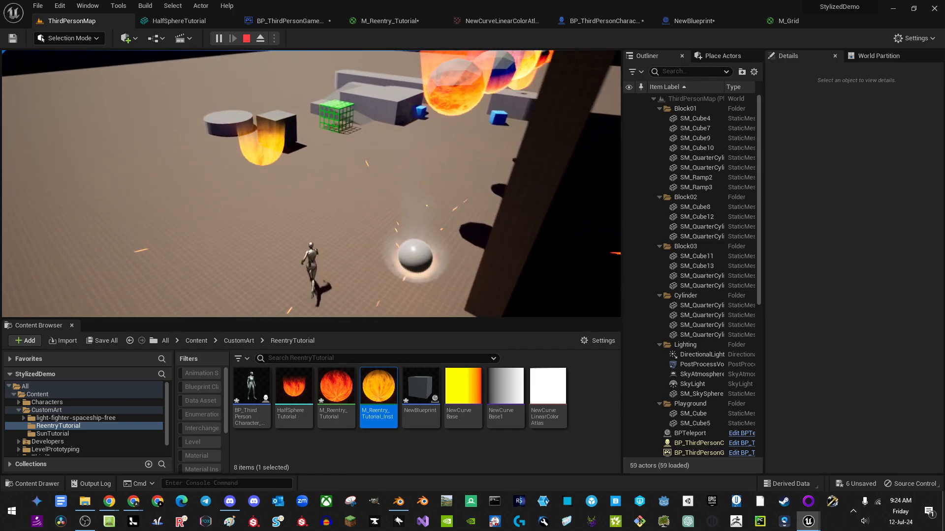
{"action": "key", "text": "w"}
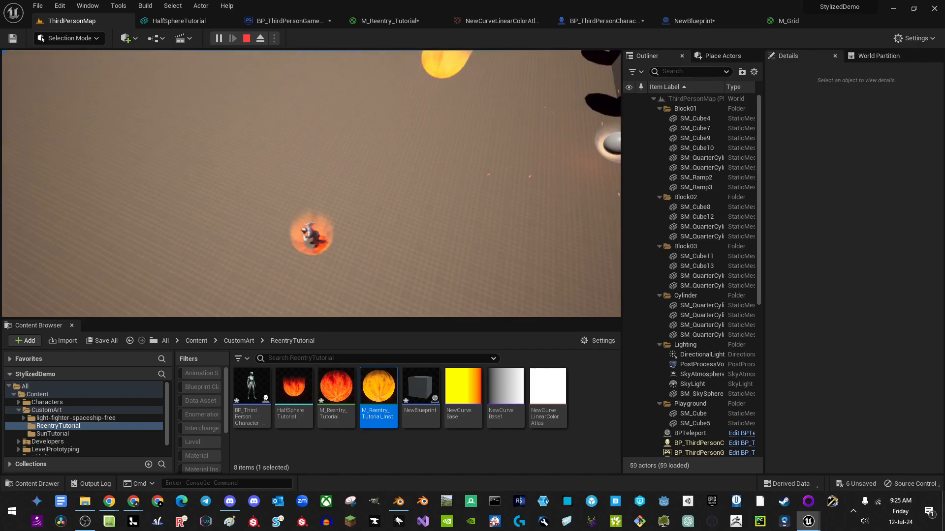
{"action": "key", "text": "Escape"}
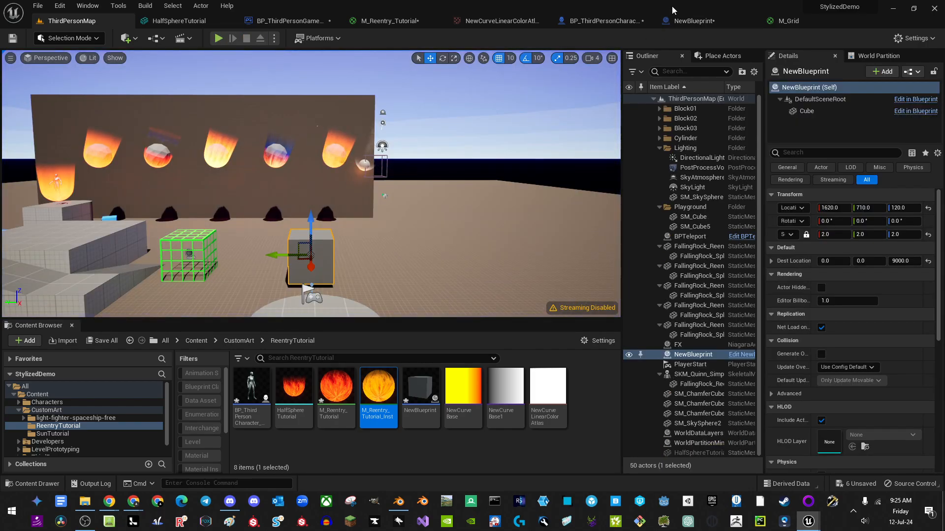
{"action": "left_click", "coordinate": [603, 21]}
{"action": "left_click", "coordinate": [82, 169]}
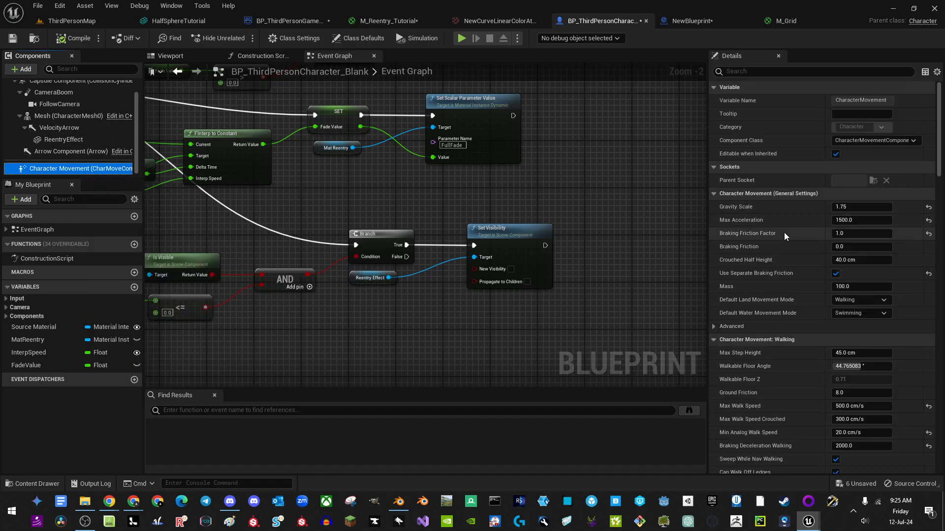
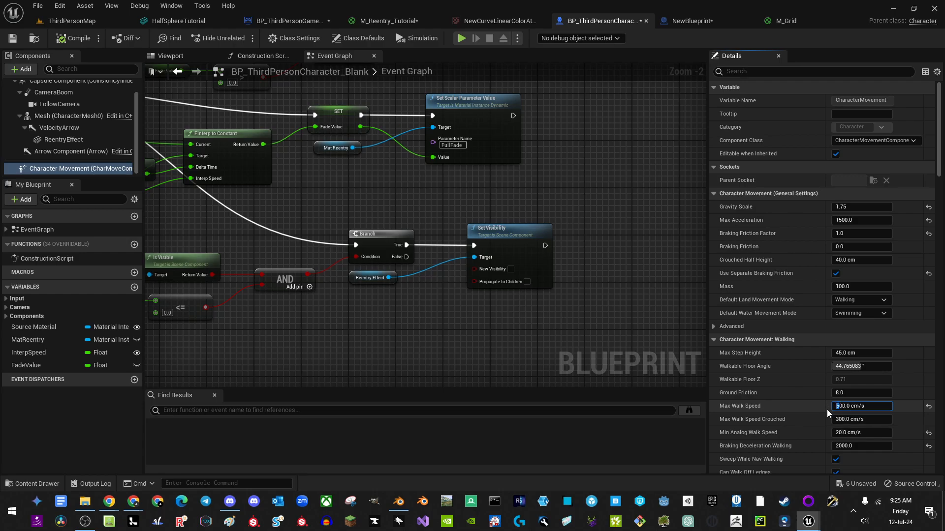
Step: Set Max Walk Speed to 2000 cm/s and play-test running and jumping through the level
{"action": "type", "text": "20"}
{"action": "key", "text": "Return"}
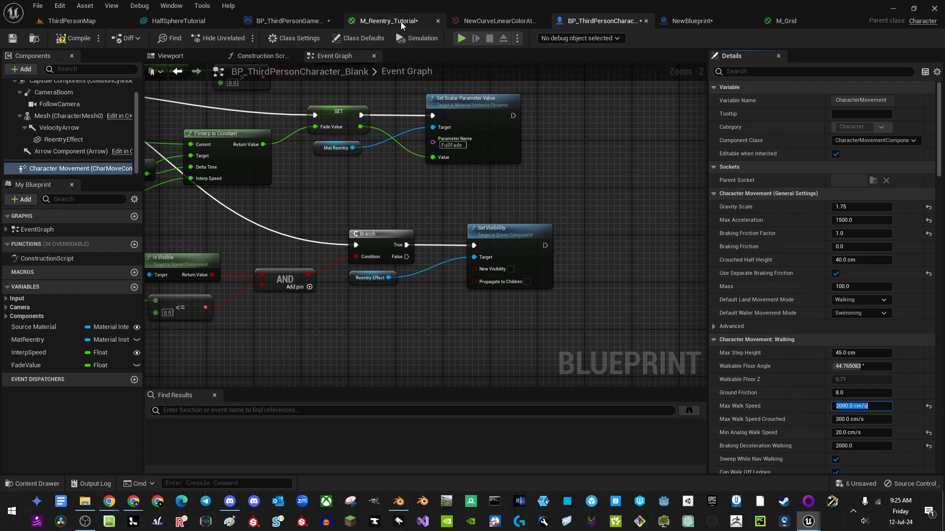
{"action": "key", "text": "alt+p"}
{"action": "key", "text": "w"}
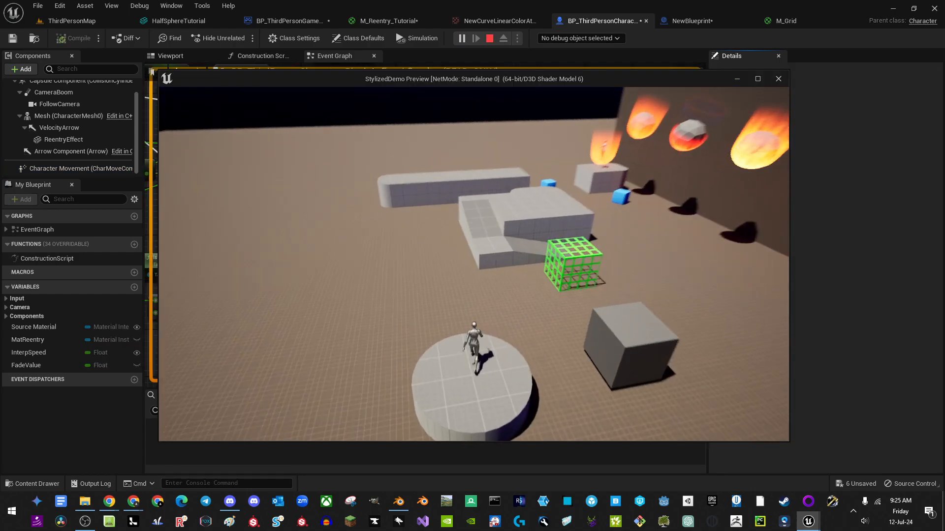
{"action": "key", "text": "w"}
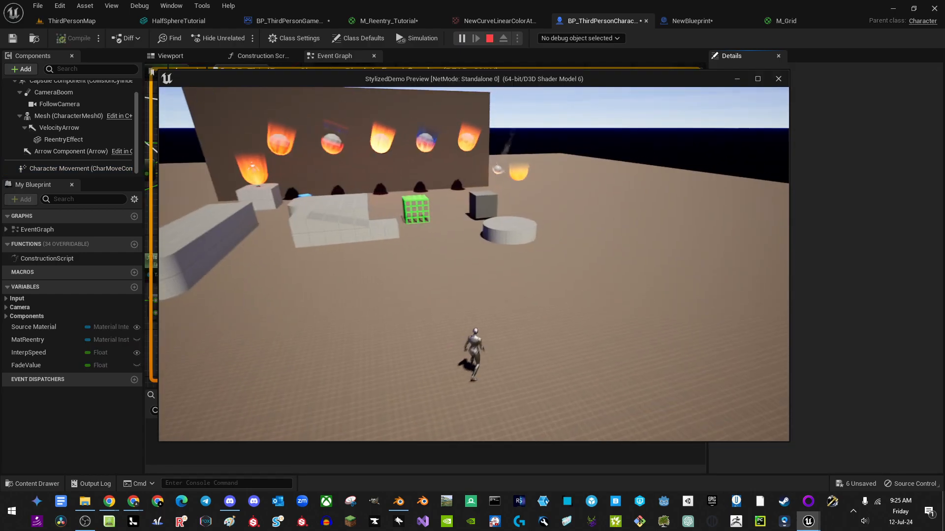
{"action": "key", "text": "space"}
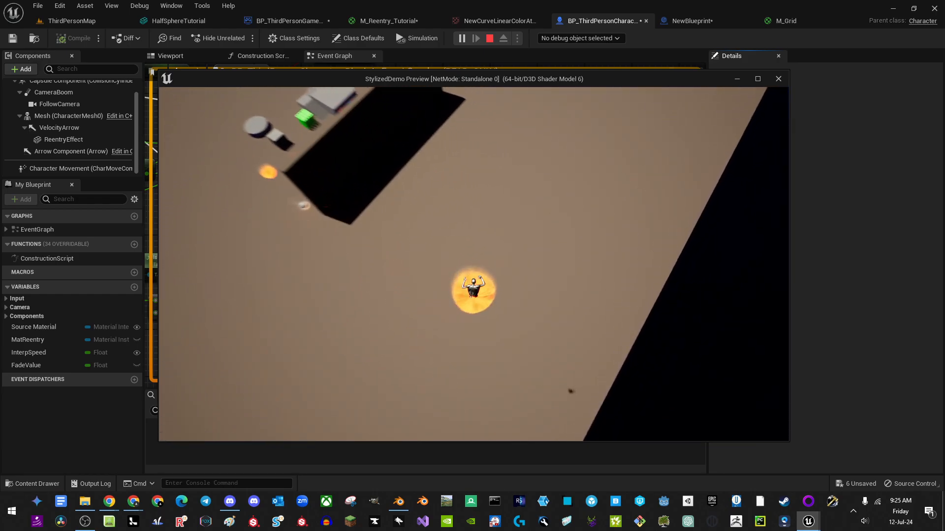
{"action": "key", "text": "w"}
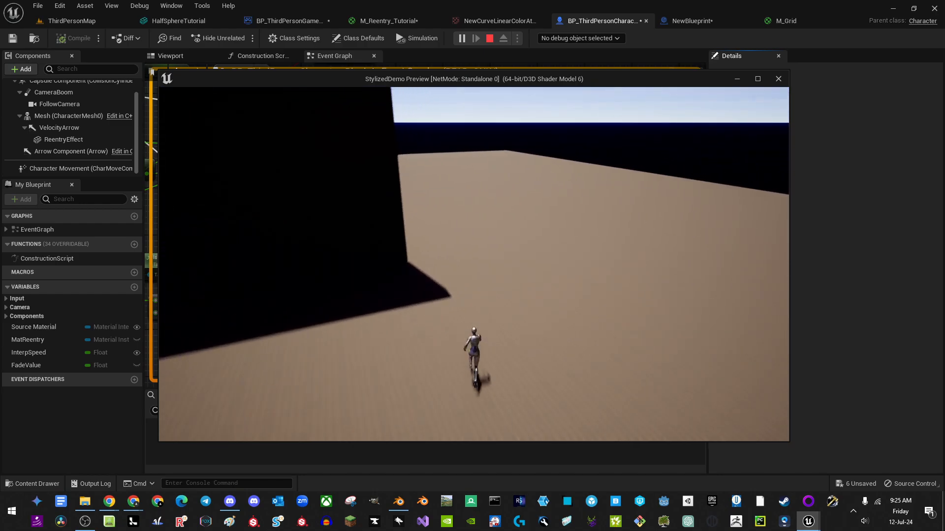
{"action": "key", "text": "d"}
{"action": "key", "text": "Escape"}
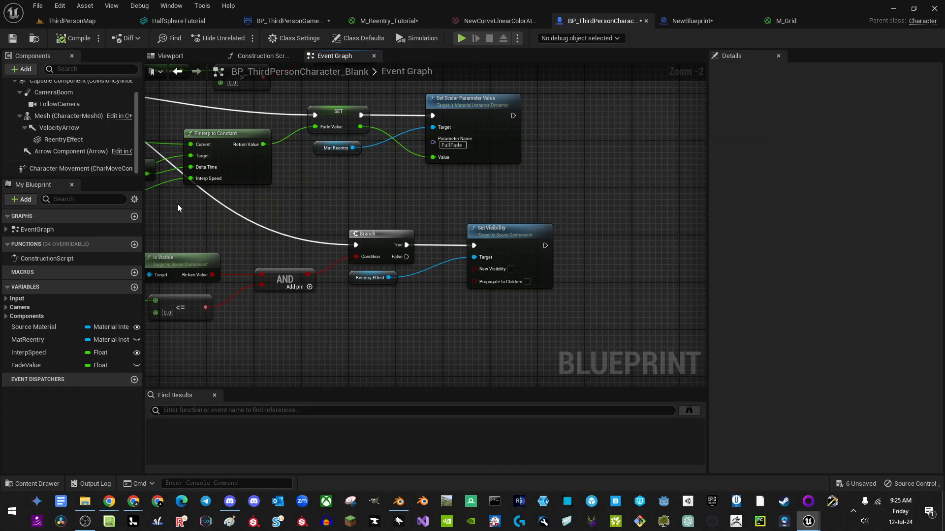
Step: Turn on Rendering > Visible for the ReentryEffect component in the Viewport
{"action": "right_click_drag", "start_coordinate": [636, 222], "coordinate": [605, 274]}
{"action": "scroll", "coordinate": [547, 238], "scroll_direction": "down", "scroll_amount": 1}
{"action": "right_click_drag", "start_coordinate": [457, 199], "coordinate": [364, 211]}
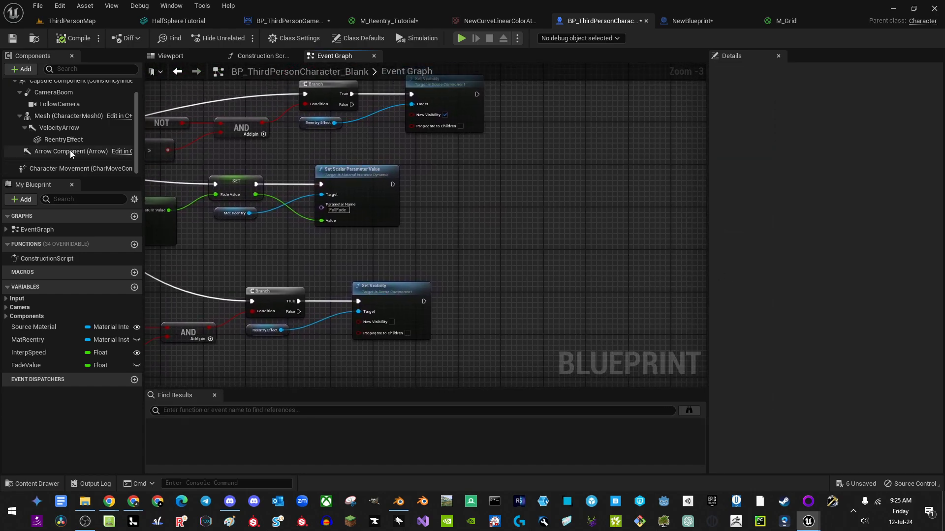
{"action": "left_click", "coordinate": [59, 128]}
{"action": "left_click", "coordinate": [169, 57]}
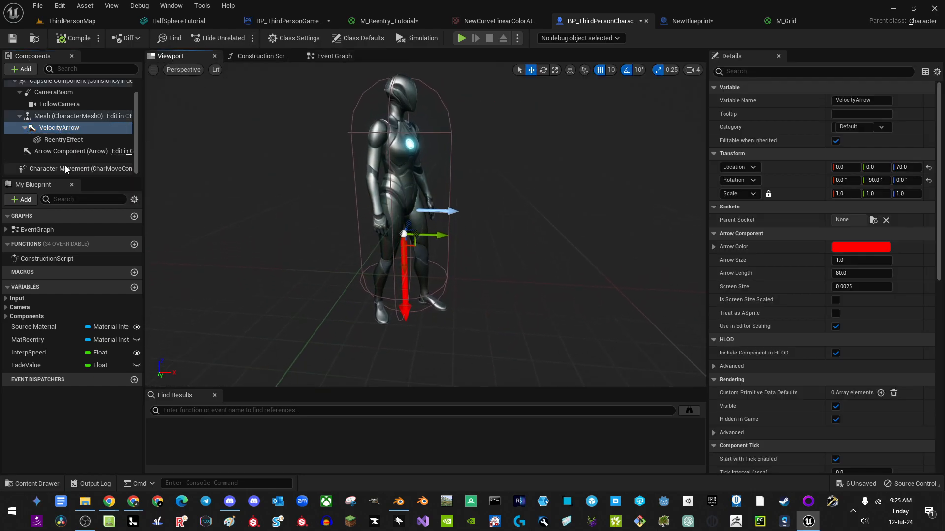
{"action": "left_click", "coordinate": [60, 140]}
{"action": "scroll", "coordinate": [832, 369], "scroll_direction": "down", "scroll_amount": 15}
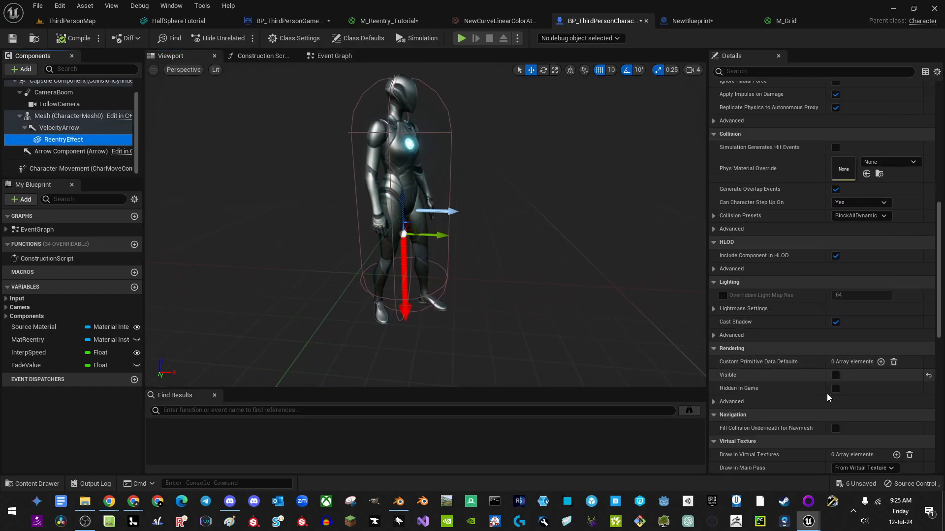
{"action": "left_click", "coordinate": [835, 328]}
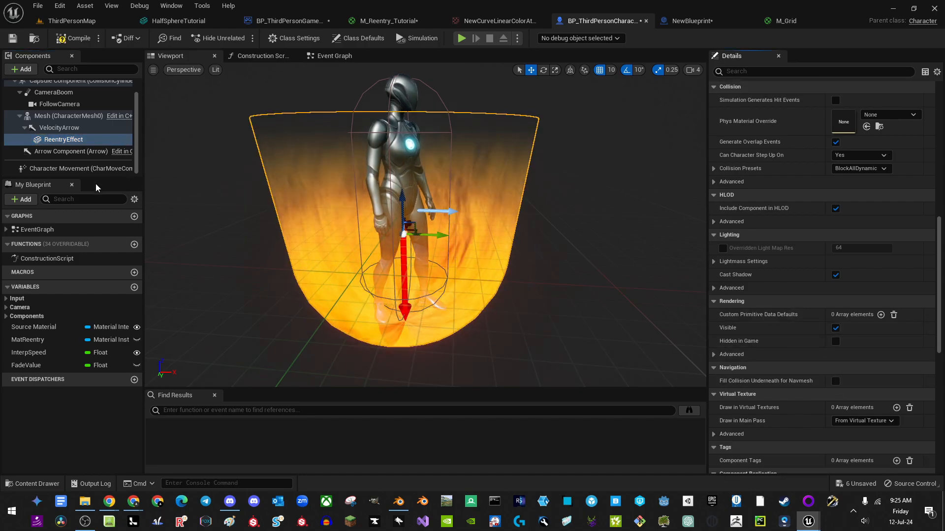
Step: Rotate the VelocityArrow to 0, -90, 0 so it points straight down, with rotation snapping off
{"action": "left_click", "coordinate": [57, 128]}
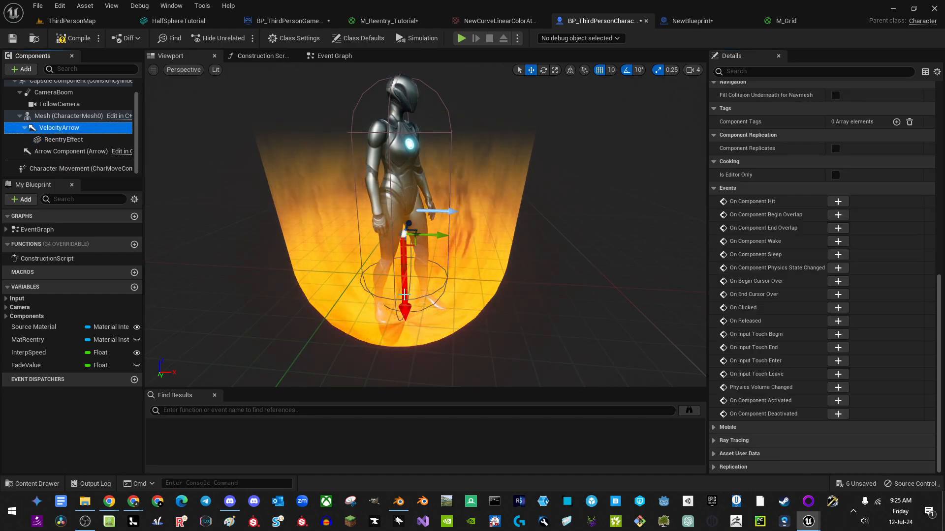
{"action": "mouse_move", "coordinate": [404, 268]}
{"action": "left_mouse_down"}
{"action": "mouse_move", "coordinate": [405, 280]}
{"action": "mouse_move", "coordinate": [405, 269]}
{"action": "left_mouse_up"}
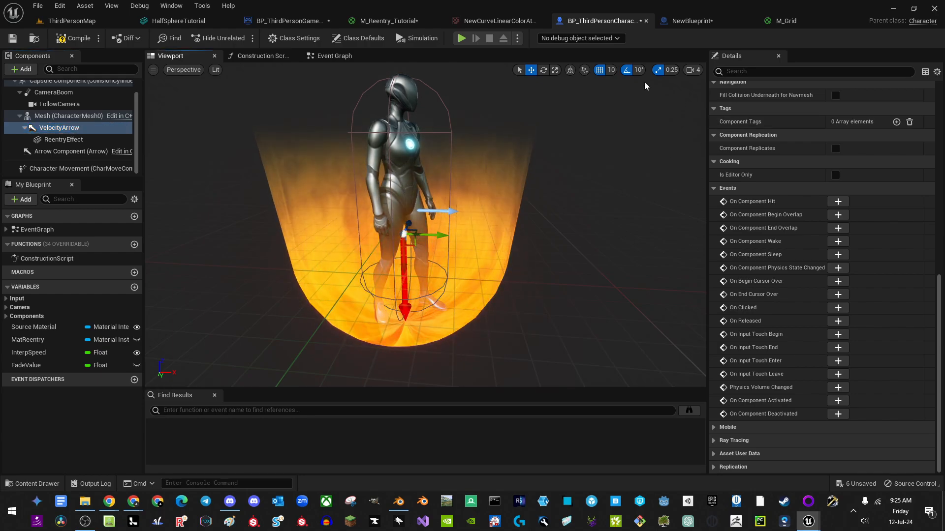
{"action": "left_click", "coordinate": [626, 70]}
{"action": "key", "text": "e"}
{"action": "left_click_drag", "start_coordinate": [401, 232], "coordinate": [452, 289]}
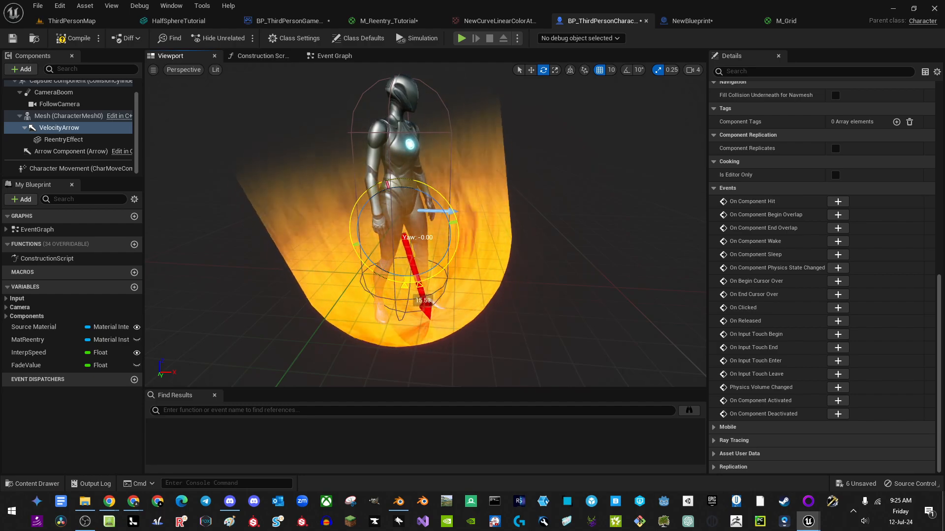
{"action": "left_click_drag", "start_coordinate": [423, 301], "coordinate": [403, 301]}
{"action": "scroll", "coordinate": [911, 227], "scroll_direction": "up", "scroll_amount": 15}
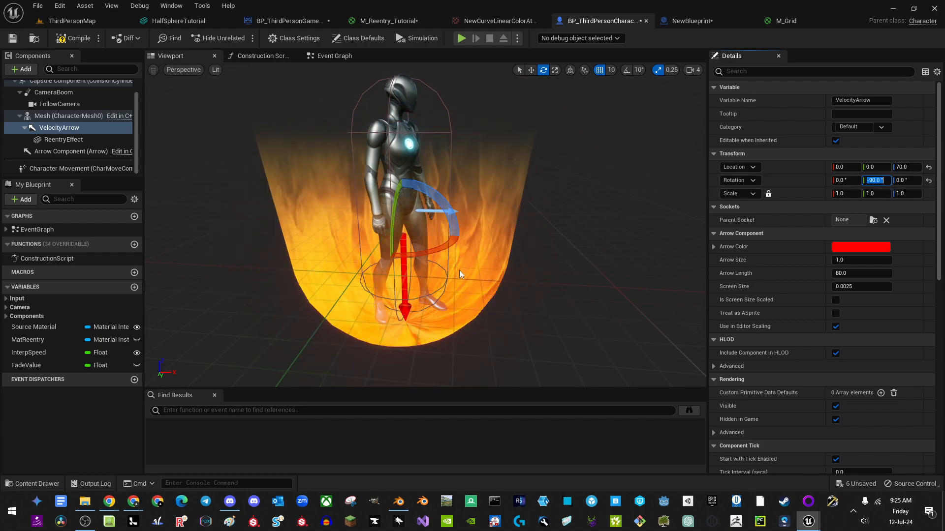
{"action": "key", "text": "w"}
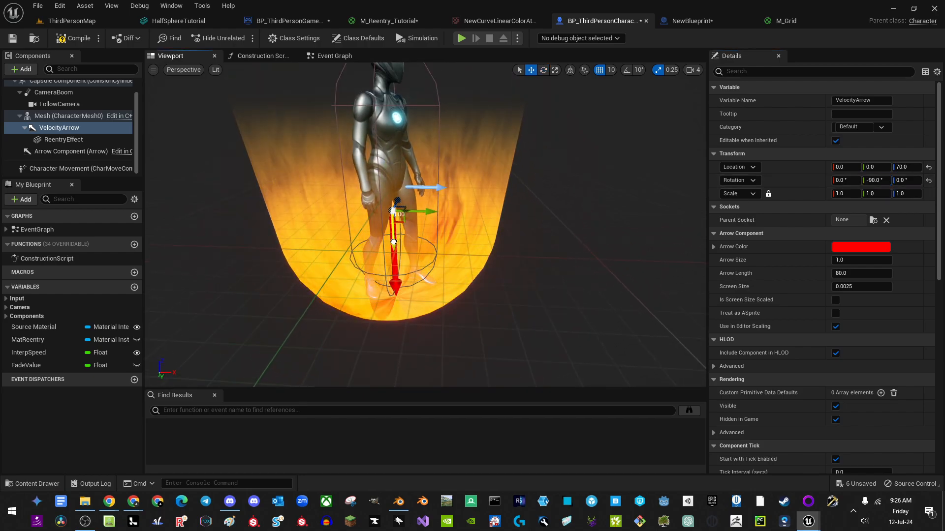
Step: Move the ReentryEffect flame to X location -50
{"action": "left_click", "coordinate": [54, 141]}
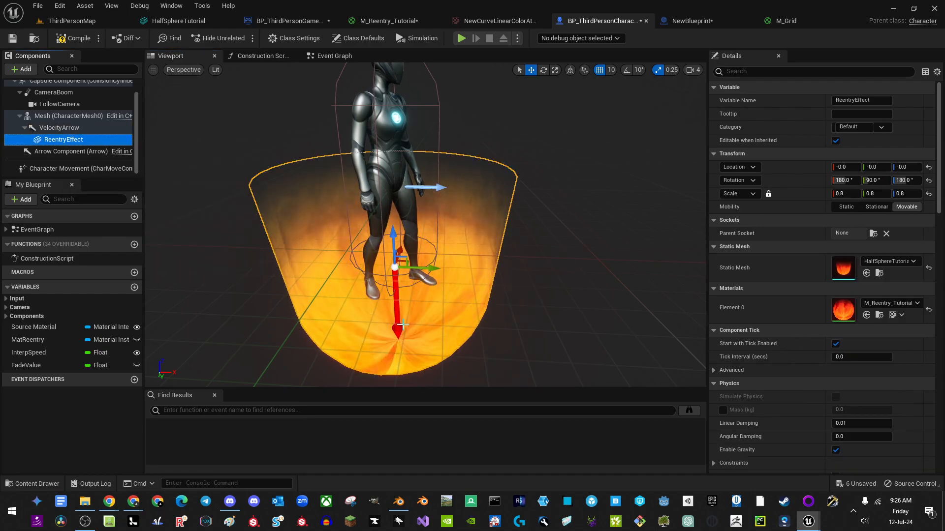
{"action": "left_click_drag", "start_coordinate": [391, 239], "coordinate": [414, 156]}
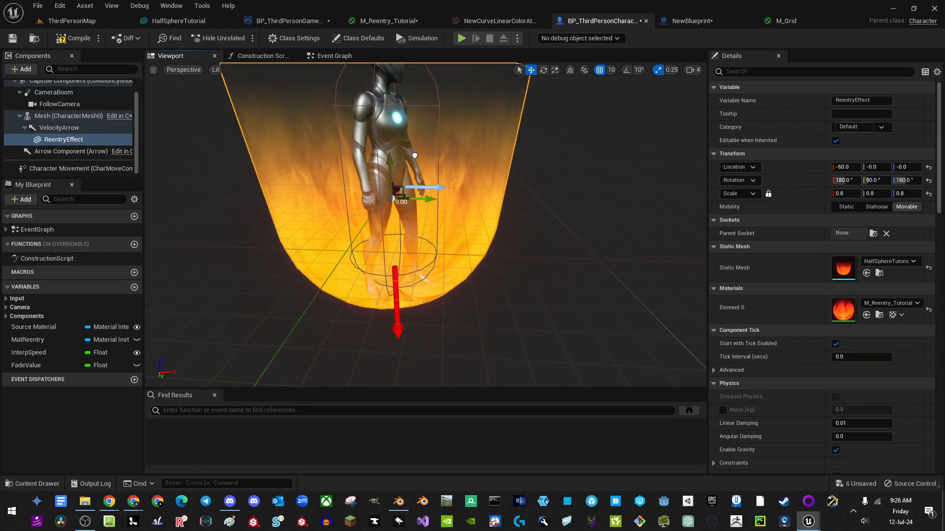
{"action": "right_click_drag", "start_coordinate": [414, 155], "coordinate": [394, 118]}
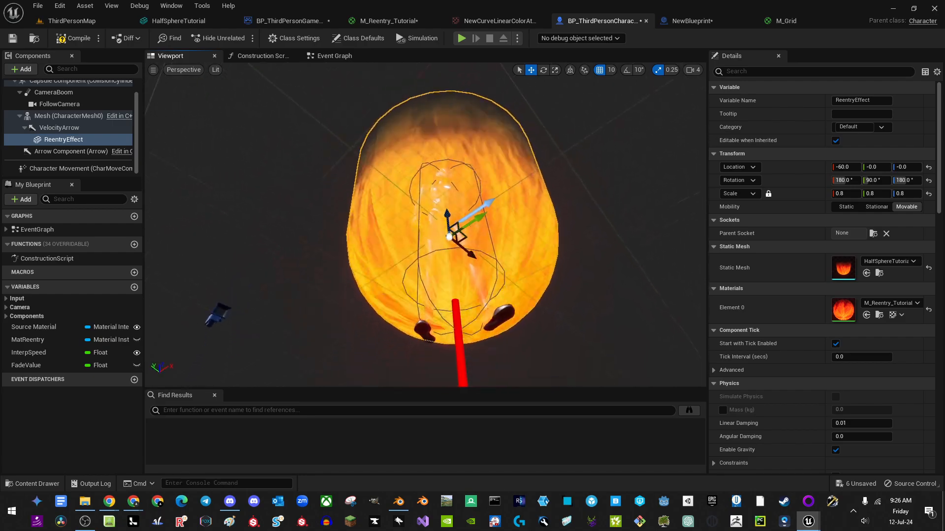
{"action": "right_click_drag", "start_coordinate": [414, 156], "coordinate": [414, 173]}
{"action": "left_click_drag", "start_coordinate": [463, 230], "coordinate": [474, 274]}
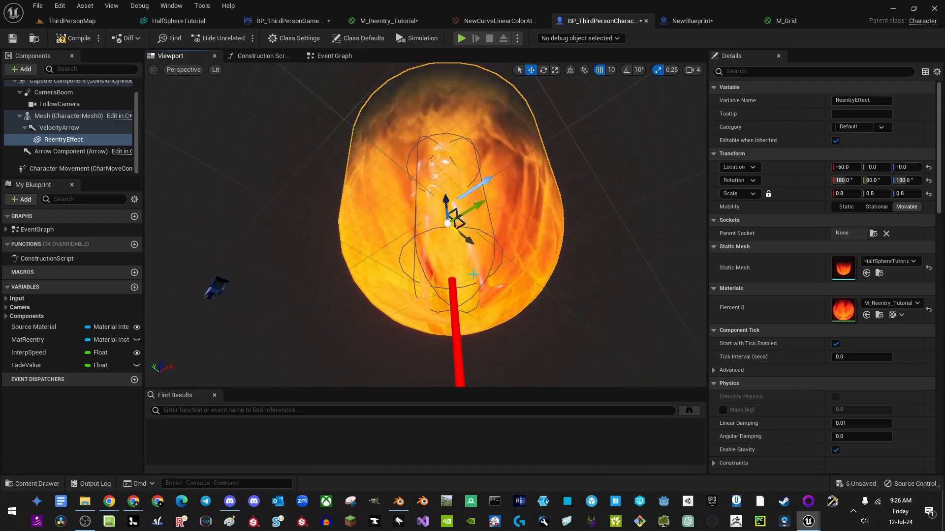
{"action": "double_click", "coordinate": [81, 140]}
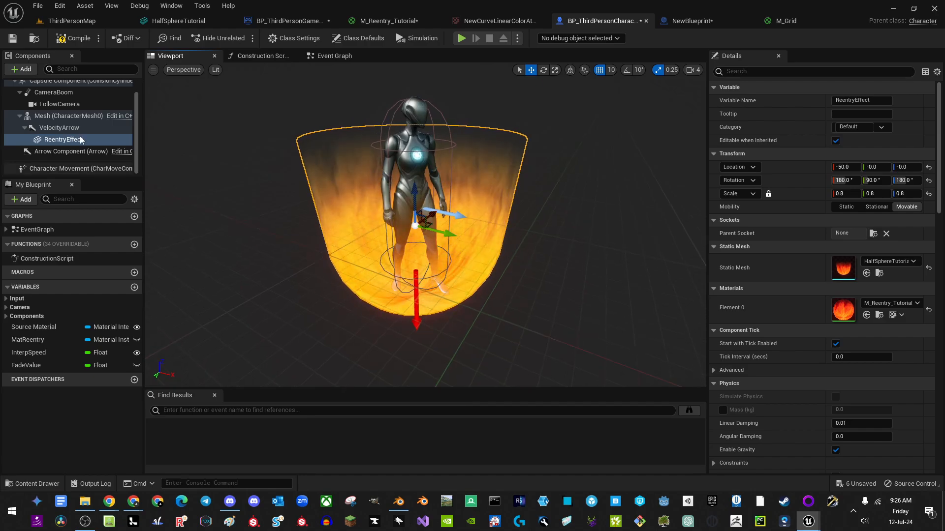
Step: Reset the VelocityArrow's rotation and set its Pitch to -90
{"action": "left_click", "coordinate": [60, 127]}
{"action": "double_click", "coordinate": [60, 128]}
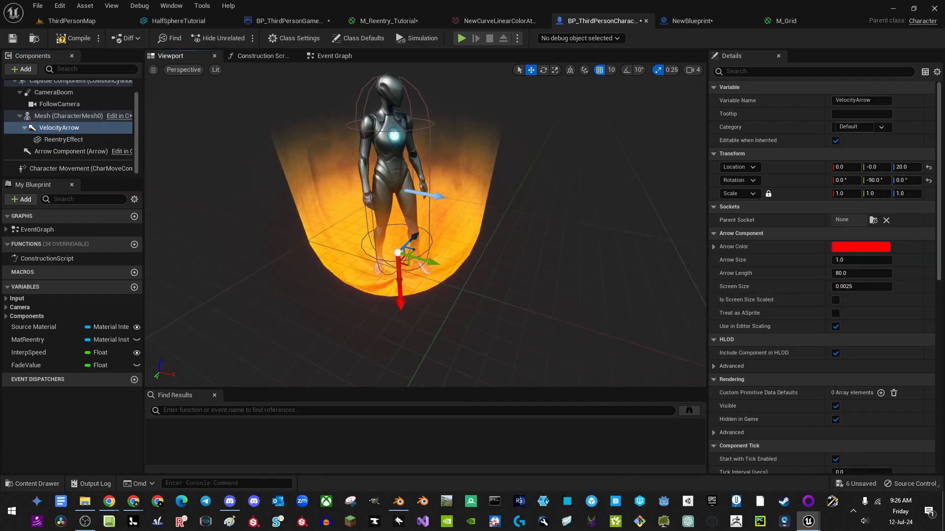
{"action": "key", "text": "e"}
{"action": "left_click_drag", "start_coordinate": [435, 221], "coordinate": [396, 205]}
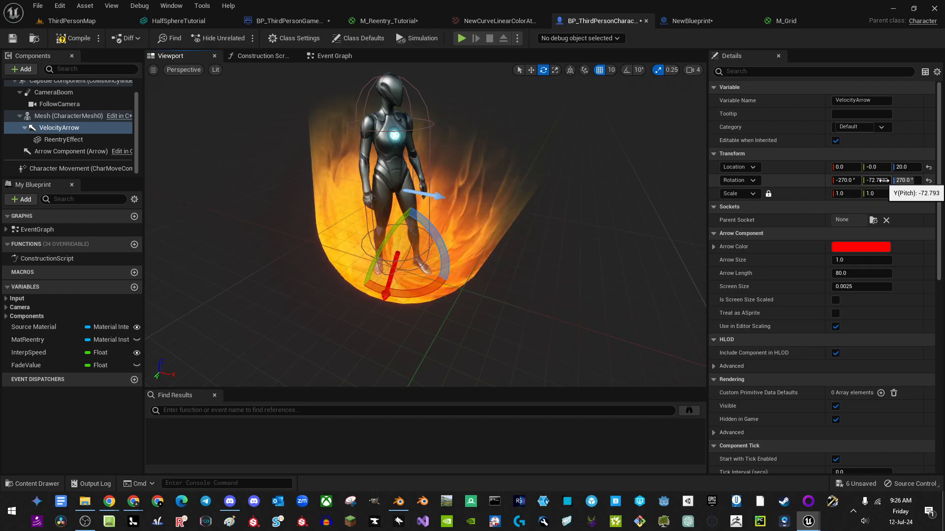
{"action": "left_click", "coordinate": [929, 180]}
{"action": "left_click", "coordinate": [877, 180]}
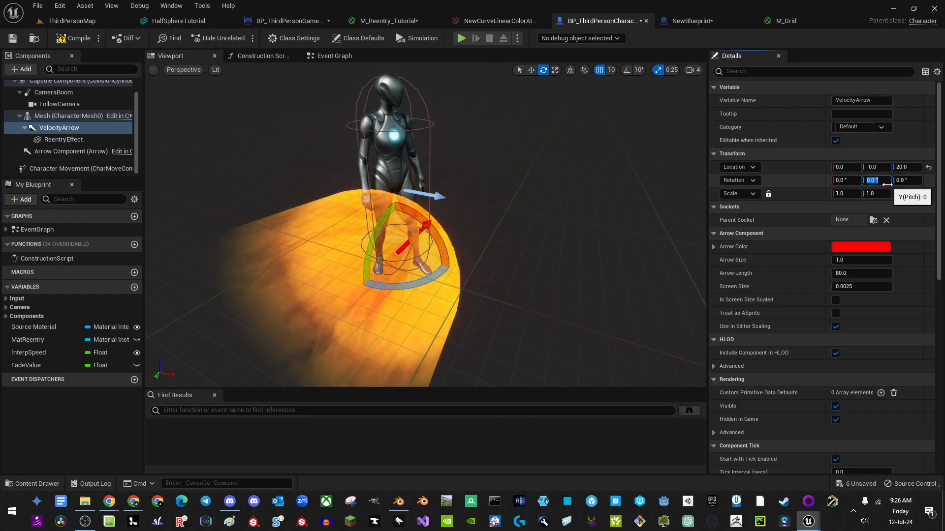
{"action": "type", "text": "-90"}
{"action": "key", "text": "Return"}
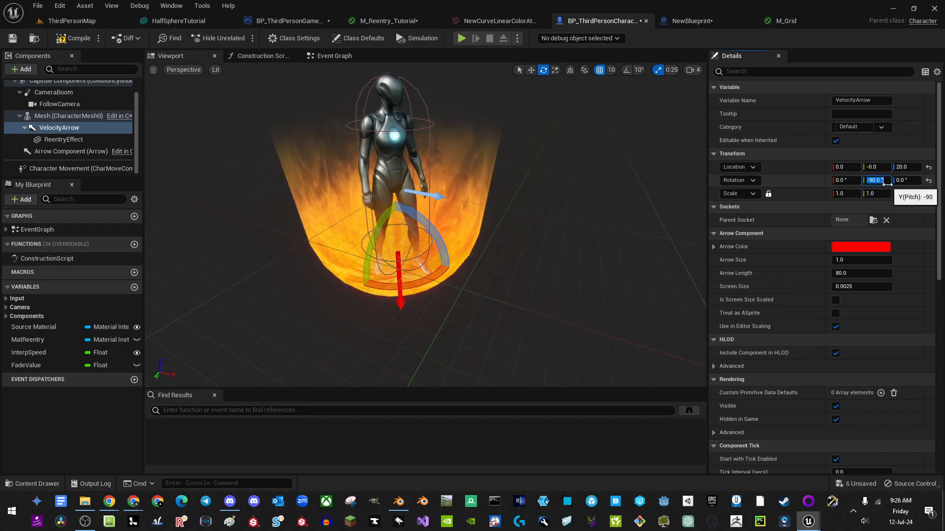
Step: Add a Set Relative Rotation node for VelocityArrow after Set Scalar Parameter Value
{"action": "left_click", "coordinate": [332, 56]}
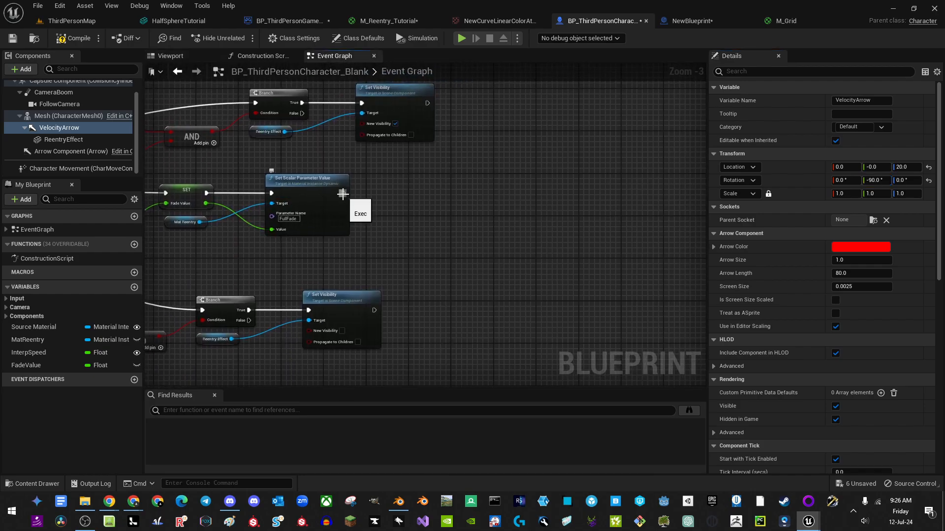
{"action": "left_click_drag", "start_coordinate": [343, 194], "coordinate": [530, 193]}
{"action": "type", "text": "set rela"}
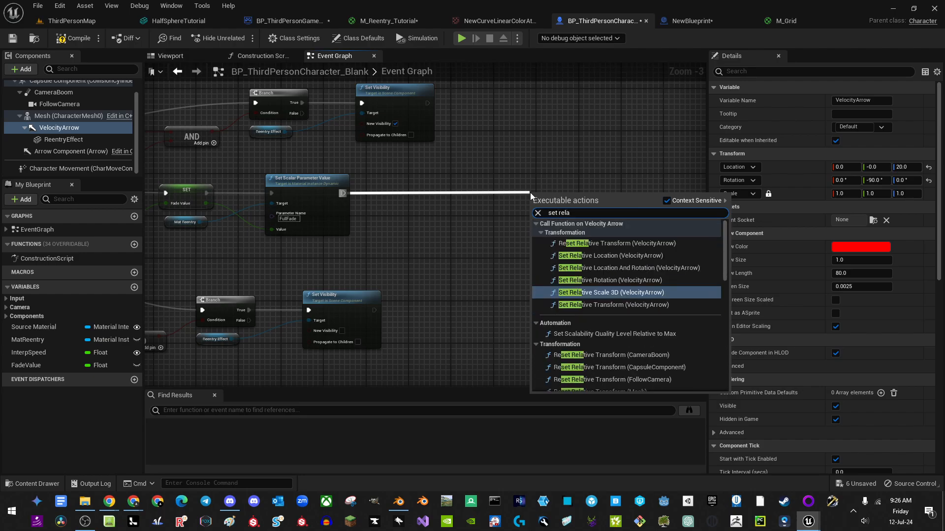
{"action": "type", "text": "tive ro"}
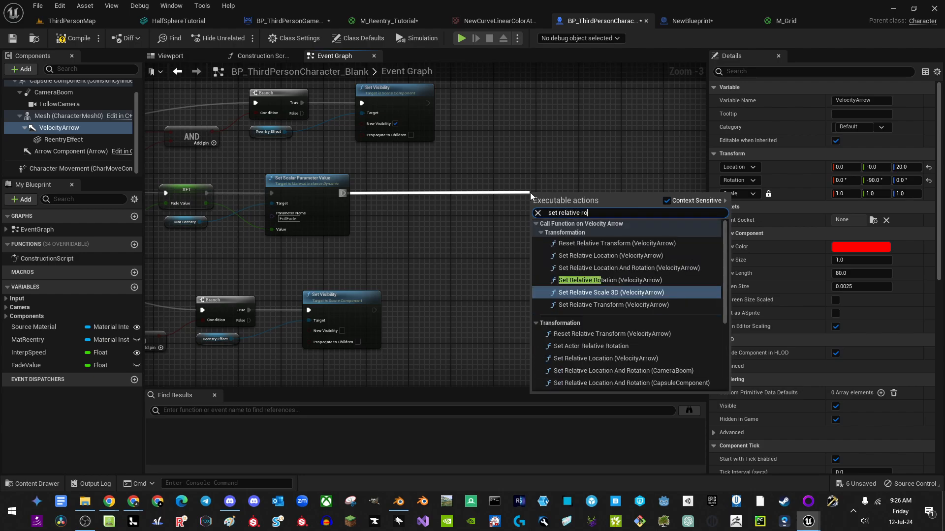
{"action": "type", "text": "t"}
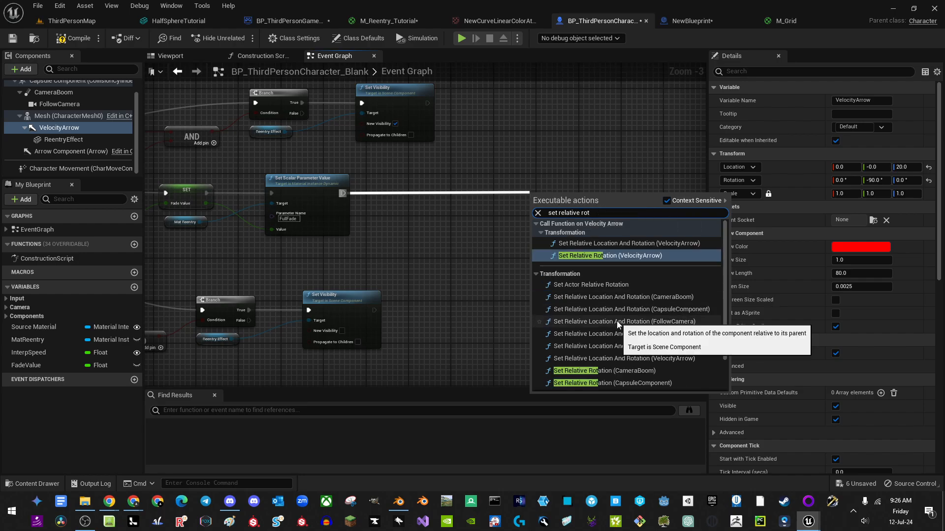
{"action": "left_click", "coordinate": [630, 256]}
{"action": "right_click_drag", "start_coordinate": [571, 204], "coordinate": [512, 194]}
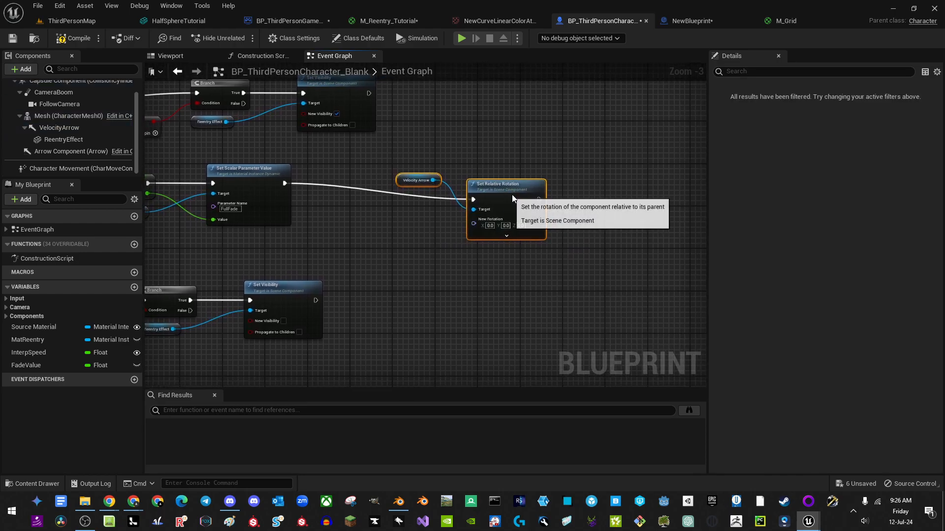
{"action": "left_click_drag", "start_coordinate": [512, 198], "coordinate": [618, 182]}
{"action": "left_click", "coordinate": [518, 233]}
{"action": "right_click_drag", "start_coordinate": [519, 233], "coordinate": [431, 228]}
{"action": "scroll", "coordinate": [484, 212], "scroll_direction": "up", "scroll_amount": 2}
{"action": "left_click_drag", "start_coordinate": [390, 161], "coordinate": [406, 220]}
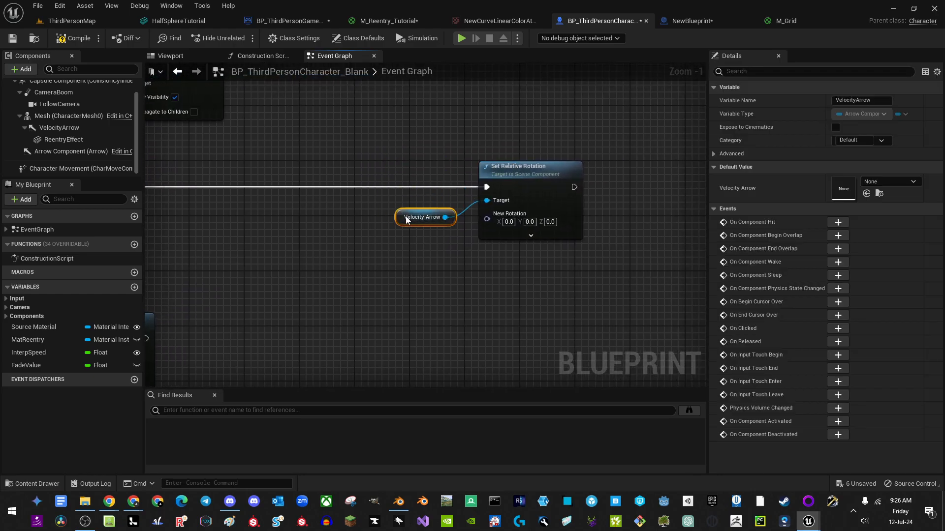
{"action": "right_click_drag", "start_coordinate": [386, 235], "coordinate": [463, 224]}
{"action": "right_click_drag", "start_coordinate": [339, 231], "coordinate": [321, 248]}
{"action": "scroll", "coordinate": [380, 232], "scroll_direction": "up", "scroll_amount": 1}
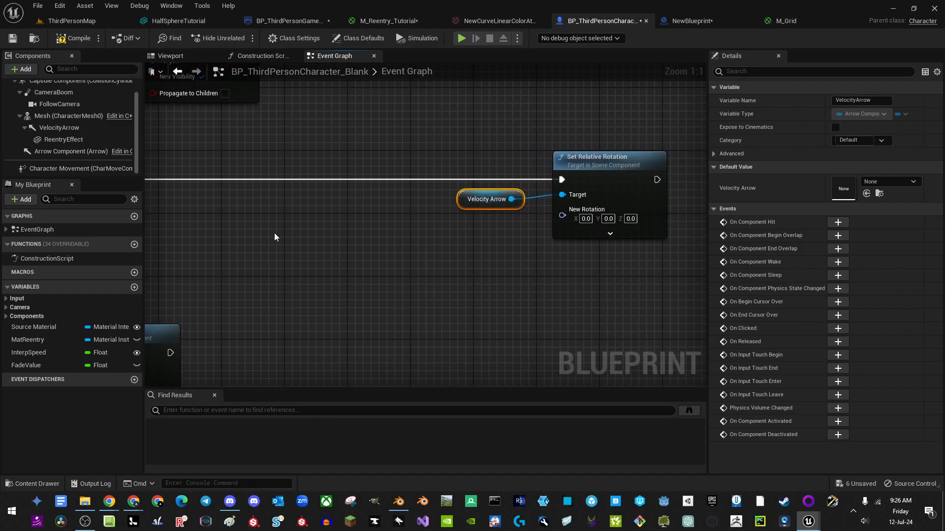
{"action": "right_click_drag", "start_coordinate": [256, 235], "coordinate": [415, 228]}
Step: Paste a Velocity Arrow getter and add a Get Relative Rotation node from it
{"action": "key", "text": "ctrl+v"}
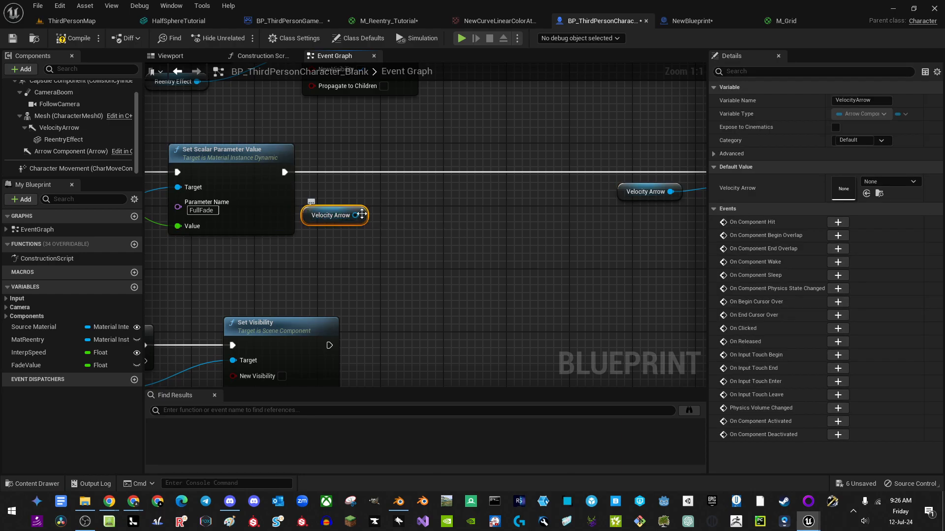
{"action": "left_click_drag", "start_coordinate": [401, 216], "coordinate": [408, 218]}
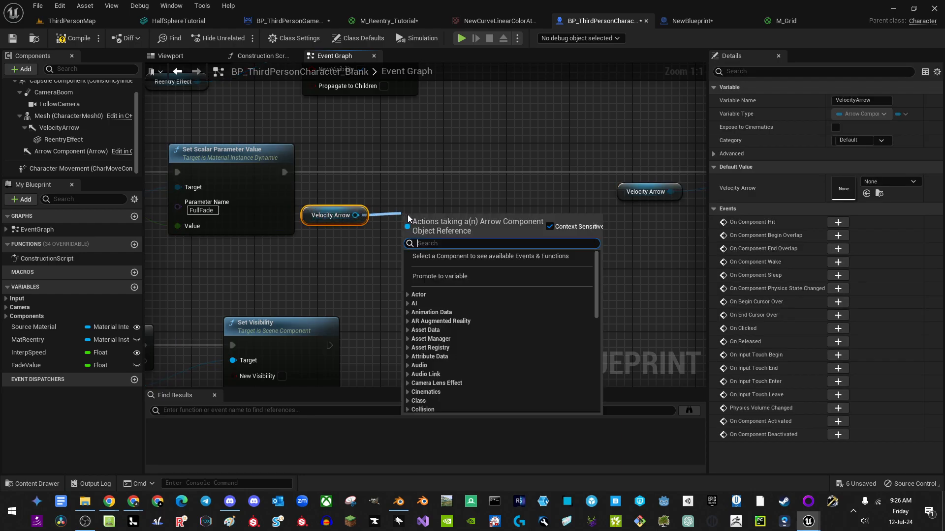
{"action": "type", "text": "get rel"}
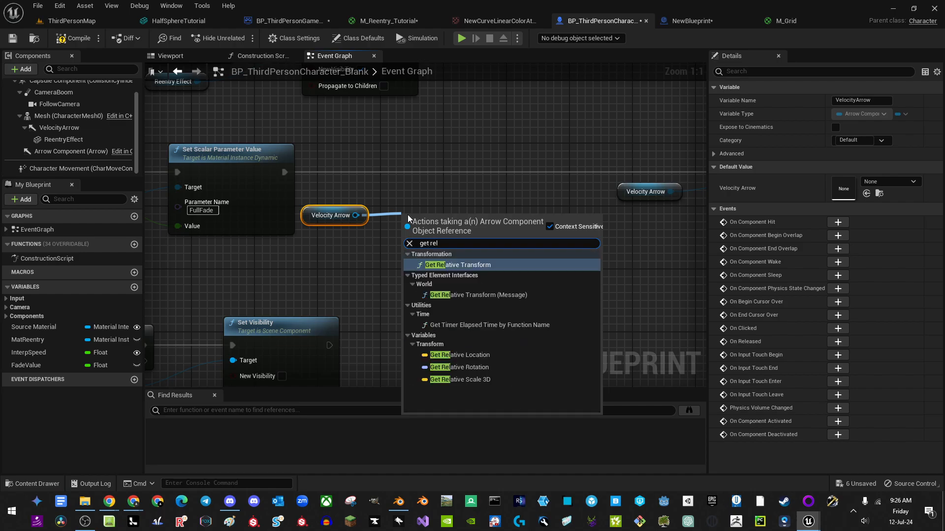
{"action": "left_click", "coordinate": [464, 369]}
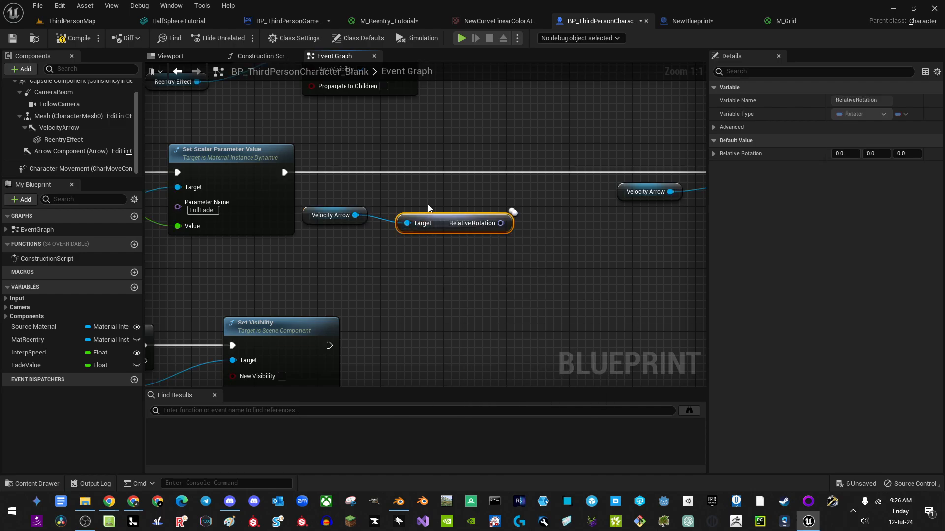
{"action": "left_click_drag", "start_coordinate": [444, 258], "coordinate": [445, 258]}
{"action": "key", "text": "q"}
{"action": "left_click_drag", "start_coordinate": [447, 222], "coordinate": [465, 208]}
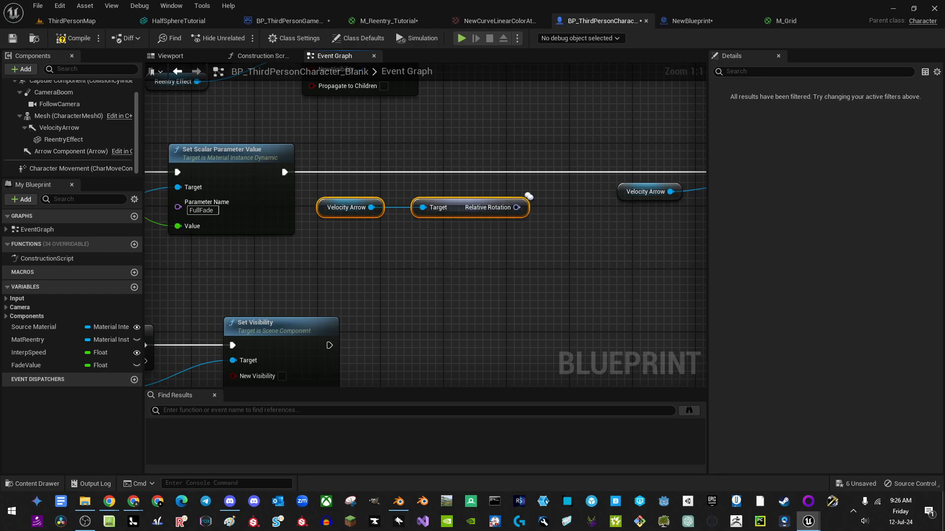
{"action": "right_click_drag", "start_coordinate": [533, 194], "coordinate": [419, 193]}
Step: Feed the relative rotation into an RInterp to Constant node wired to New Rotation
{"action": "left_click_drag", "start_coordinate": [421, 240], "coordinate": [423, 237]}
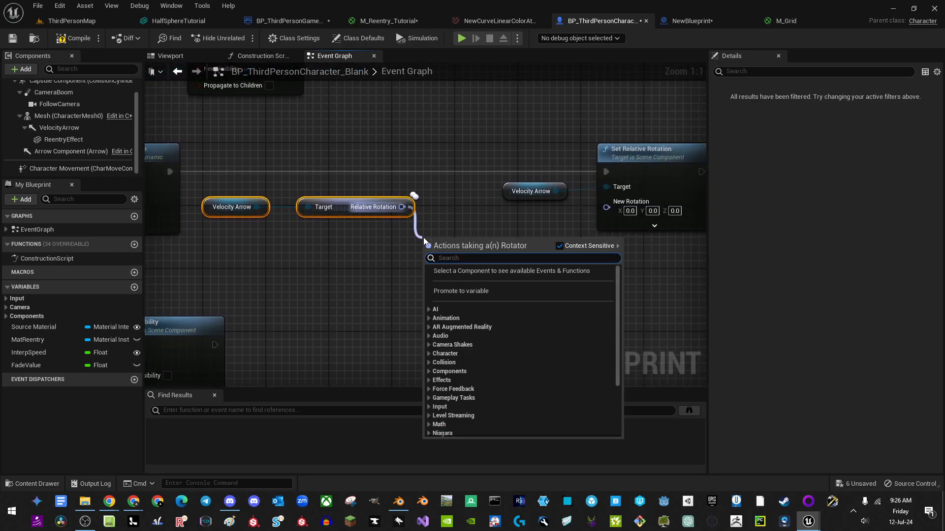
{"action": "type", "text": "f"}
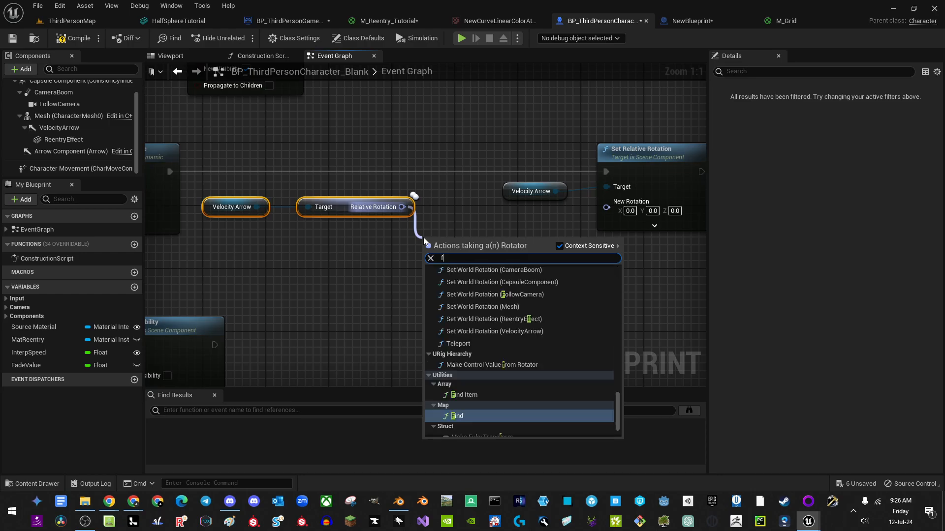
{"action": "key", "text": "BackSpace"}
{"action": "type", "text": "int"}
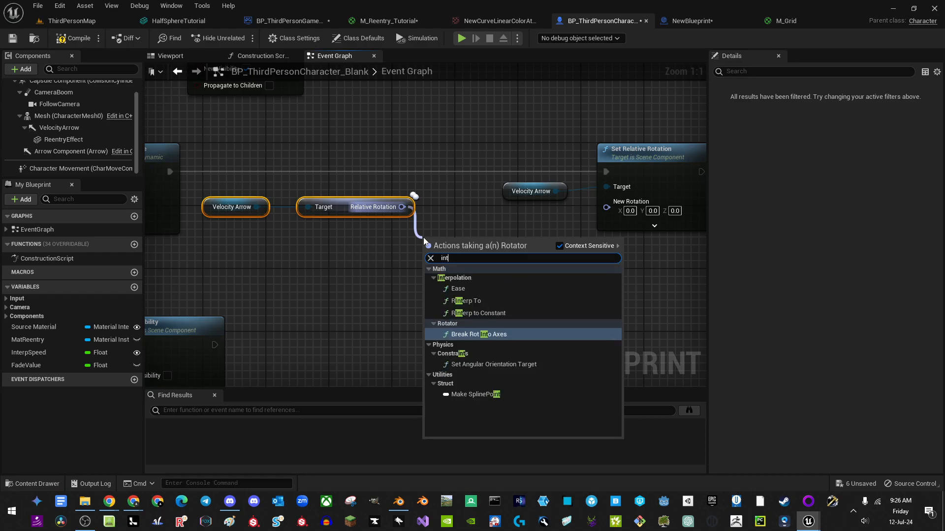
{"action": "left_click", "coordinate": [489, 314]}
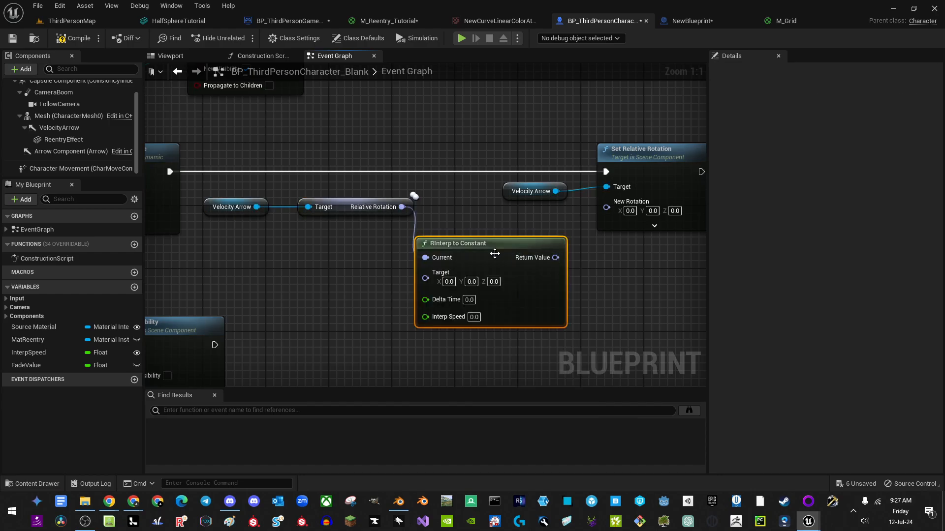
{"action": "left_click_drag", "start_coordinate": [494, 253], "coordinate": [507, 223]}
{"action": "left_click_drag", "start_coordinate": [571, 226], "coordinate": [609, 209]}
Step: Paste copies of Get World Delta Seconds and Interp Speed and wire them into RInterp to Constant
{"action": "right_click_drag", "start_coordinate": [332, 303], "coordinate": [491, 254]}
{"action": "scroll", "coordinate": [492, 255], "scroll_direction": "down", "scroll_amount": 3}
{"action": "right_click_drag", "start_coordinate": [336, 241], "coordinate": [518, 234]}
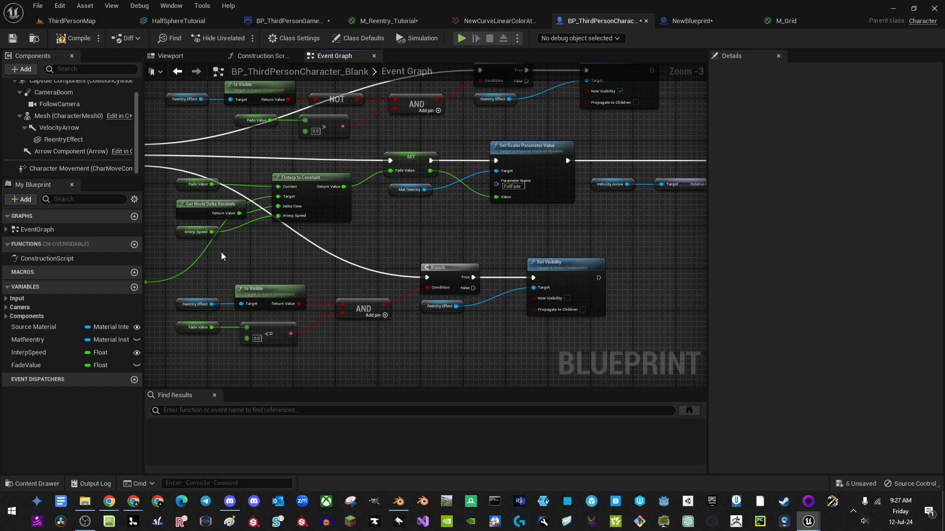
{"action": "left_click_drag", "start_coordinate": [207, 222], "coordinate": [214, 216]}
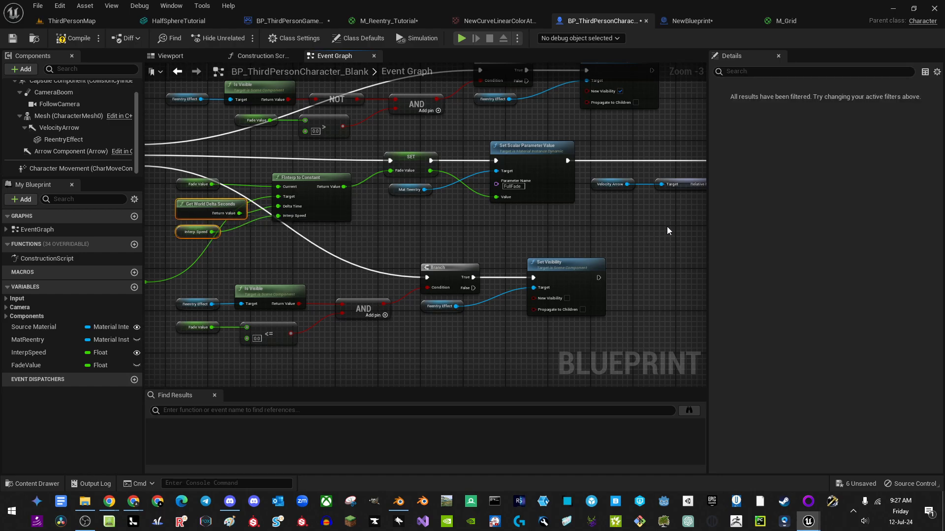
{"action": "right_click_drag", "start_coordinate": [666, 230], "coordinate": [415, 226]}
{"action": "key", "text": "ctrl+v"}
{"action": "left_click_drag", "start_coordinate": [476, 220], "coordinate": [448, 239]}
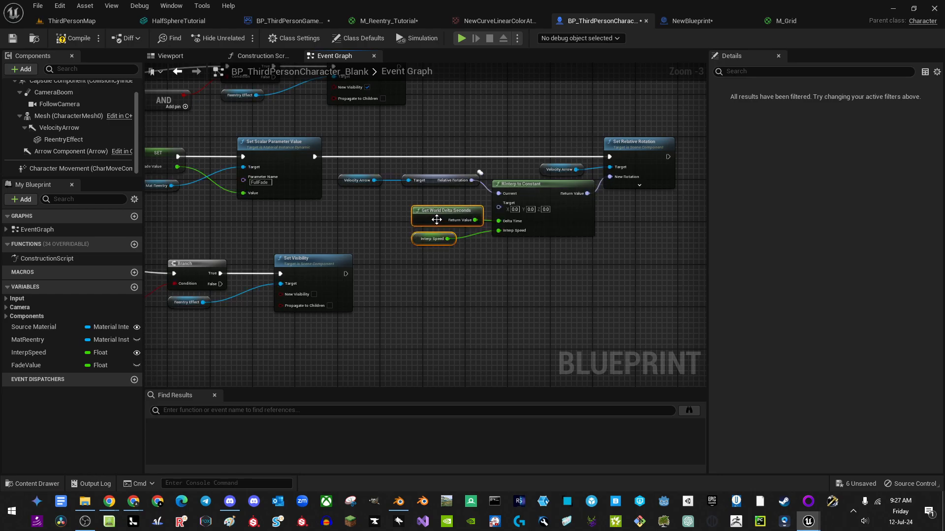
{"action": "scroll", "coordinate": [471, 261], "scroll_direction": "up", "scroll_amount": 3}
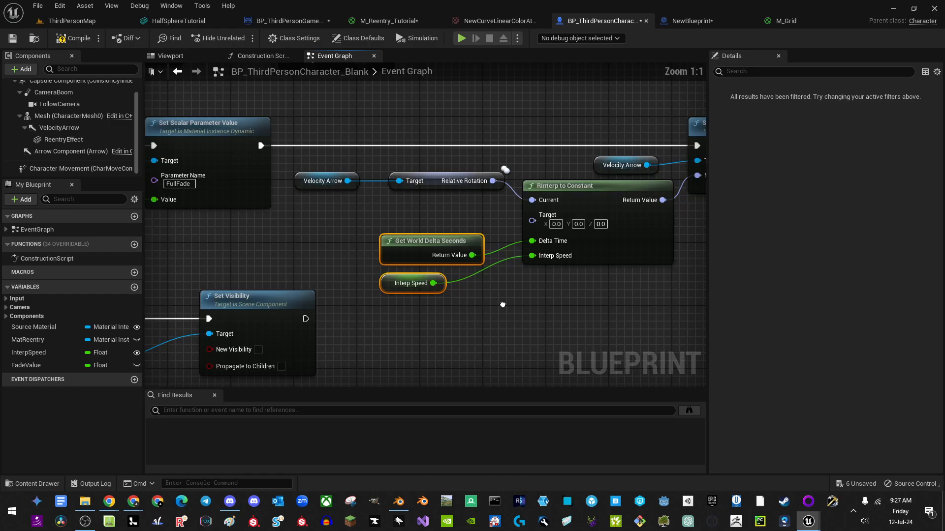
Step: Paste Character Movement and Velocity getter nodes beside the rotation interpolation
{"action": "right_click_drag", "start_coordinate": [502, 305], "coordinate": [577, 275]}
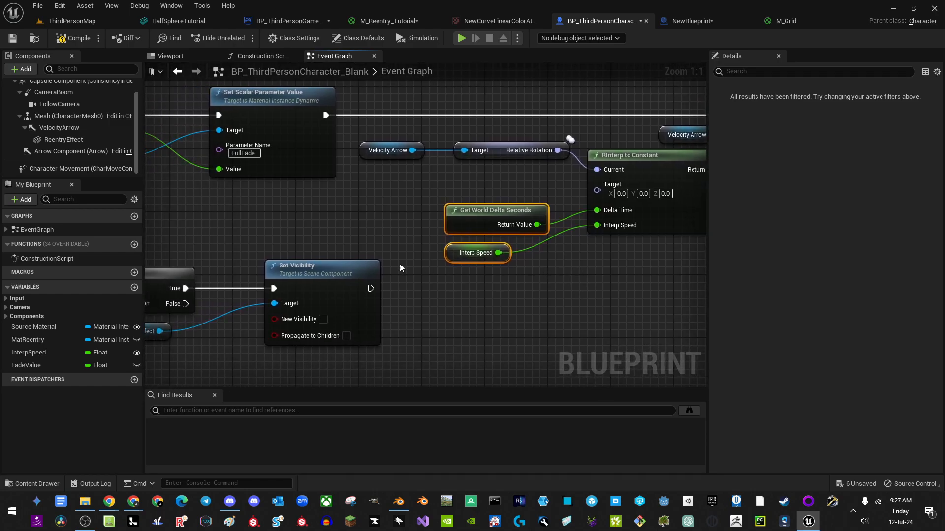
{"action": "right_click_drag", "start_coordinate": [225, 242], "coordinate": [554, 226]}
{"action": "scroll", "coordinate": [553, 227], "scroll_direction": "down", "scroll_amount": 5}
{"action": "right_click_drag", "start_coordinate": [316, 241], "coordinate": [653, 227]}
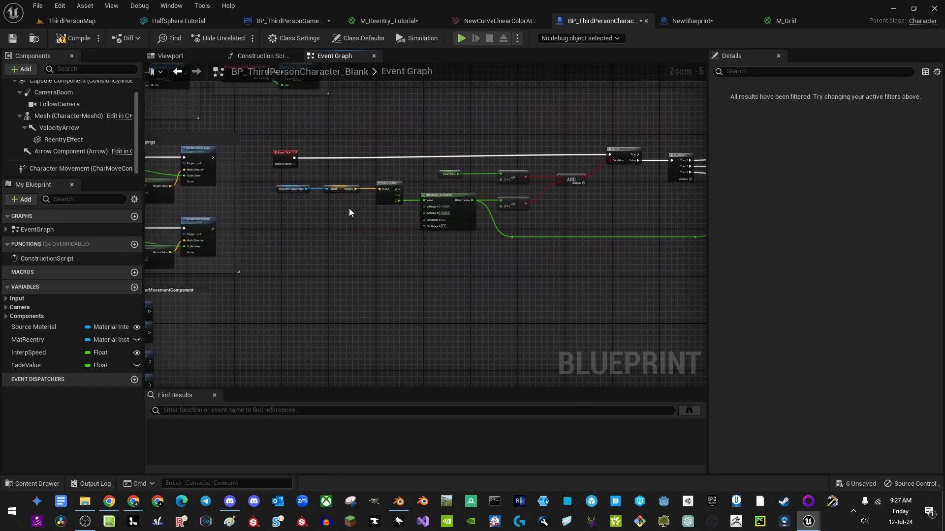
{"action": "right_click_drag", "start_coordinate": [591, 203], "coordinate": [158, 236]}
{"action": "scroll", "coordinate": [426, 248], "scroll_direction": "up", "scroll_amount": 2}
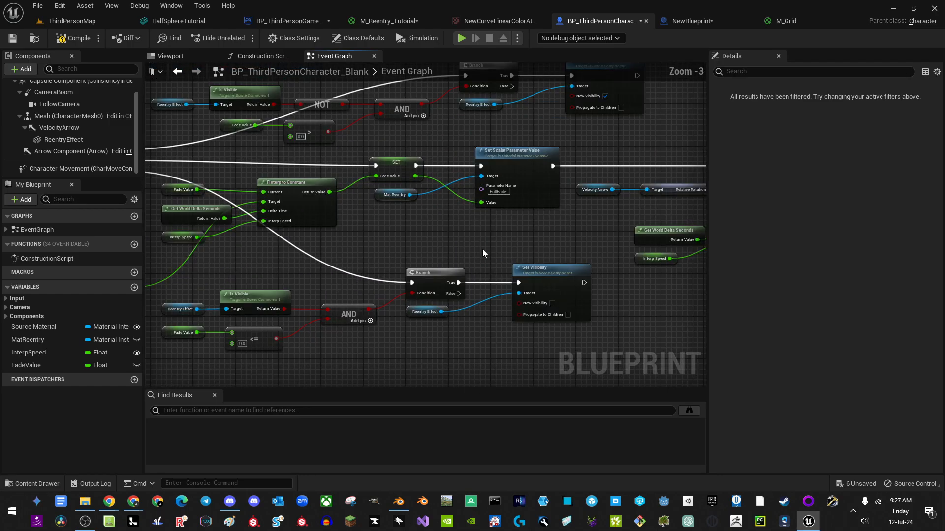
{"action": "right_click_drag", "start_coordinate": [483, 249], "coordinate": [392, 243]}
{"action": "scroll", "coordinate": [388, 244], "scroll_direction": "up", "scroll_amount": 2}
{"action": "key", "text": "ctrl+v"}
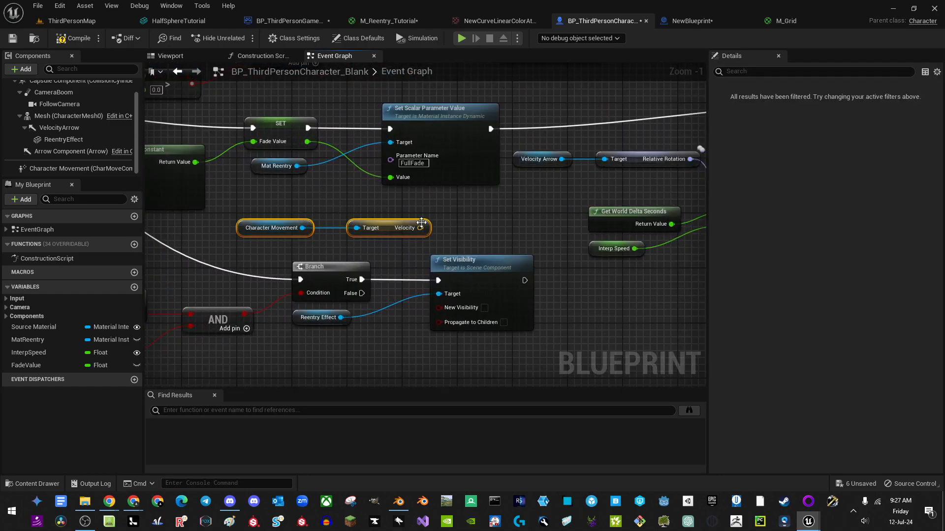
Step: Convert the Character Movement Velocity into a rotator with a Make Rot from X node
{"action": "left_click_drag", "start_coordinate": [420, 229], "coordinate": [468, 216]}
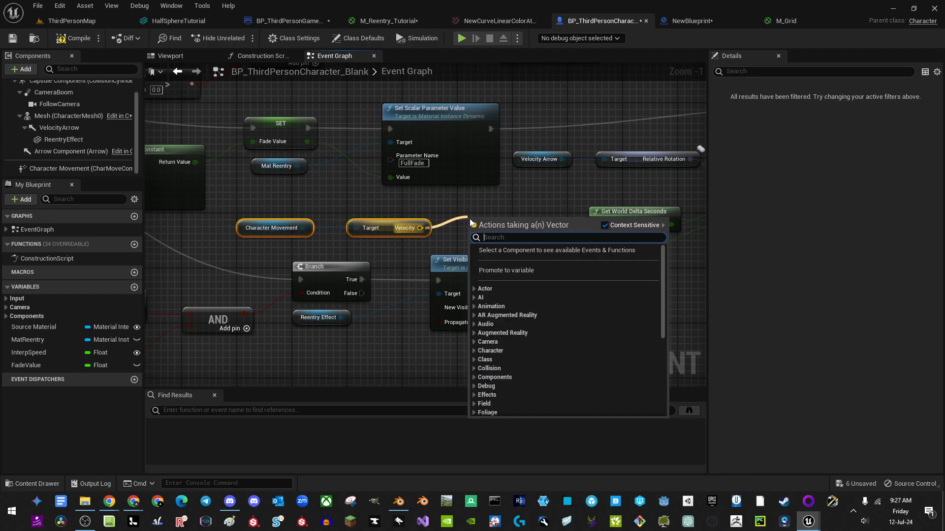
{"action": "type", "text": "make rot"}
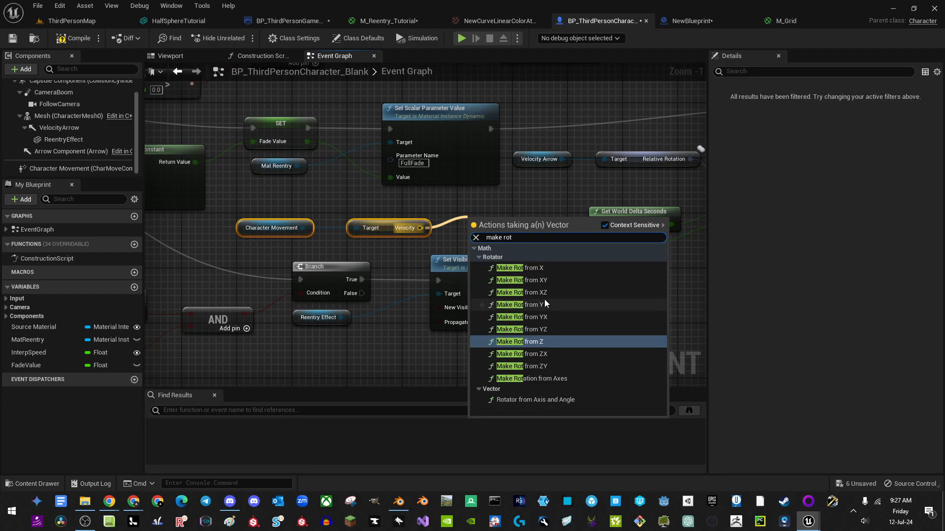
{"action": "left_click", "coordinate": [511, 267]}
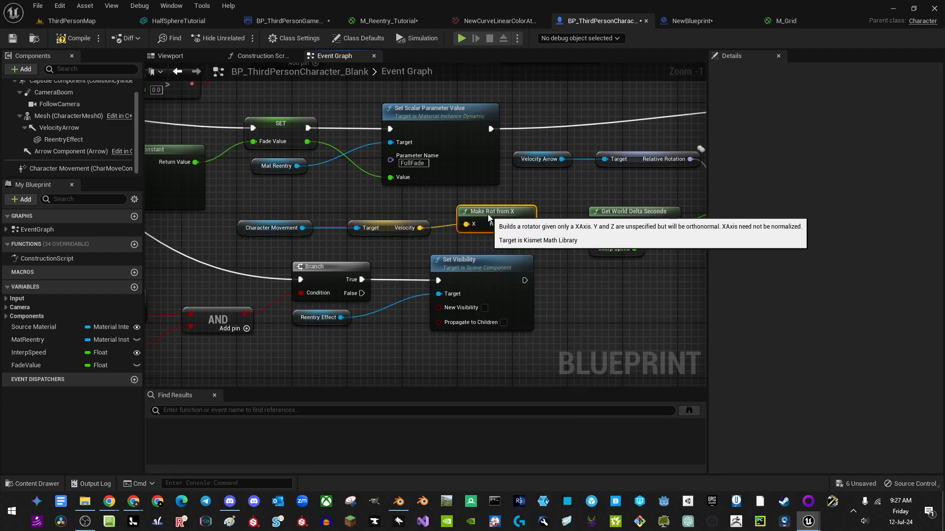
{"action": "right_click_drag", "start_coordinate": [525, 243], "coordinate": [384, 242]}
{"action": "key", "text": "q"}
{"action": "left_click_drag", "start_coordinate": [370, 258], "coordinate": [350, 248]}
{"action": "left_click", "coordinate": [386, 226]}
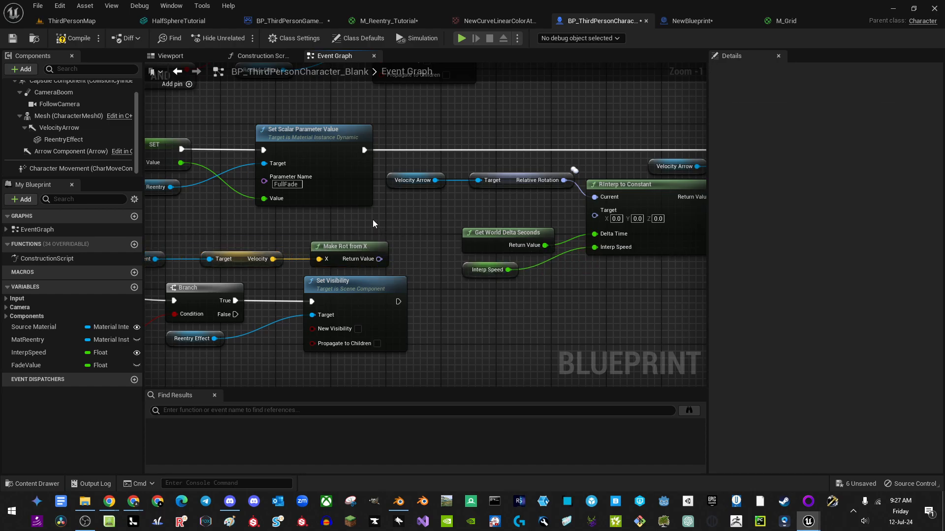
Step: Inverse-transform the Make Rot from X rotation by Get Actor Transform using Inverse Transform Rotation
{"action": "right_click", "coordinate": [370, 216]}
{"action": "type", "text": "get"}
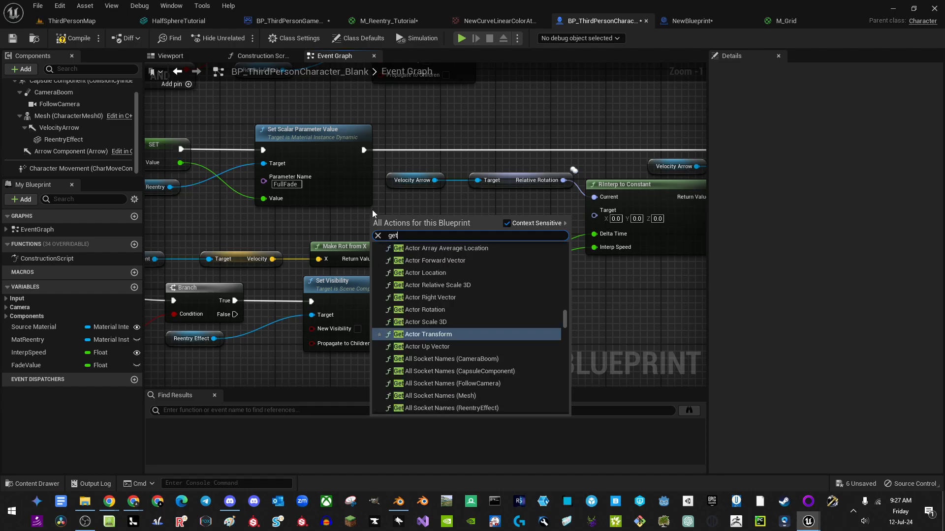
{"action": "type", "text": " actor transform"}
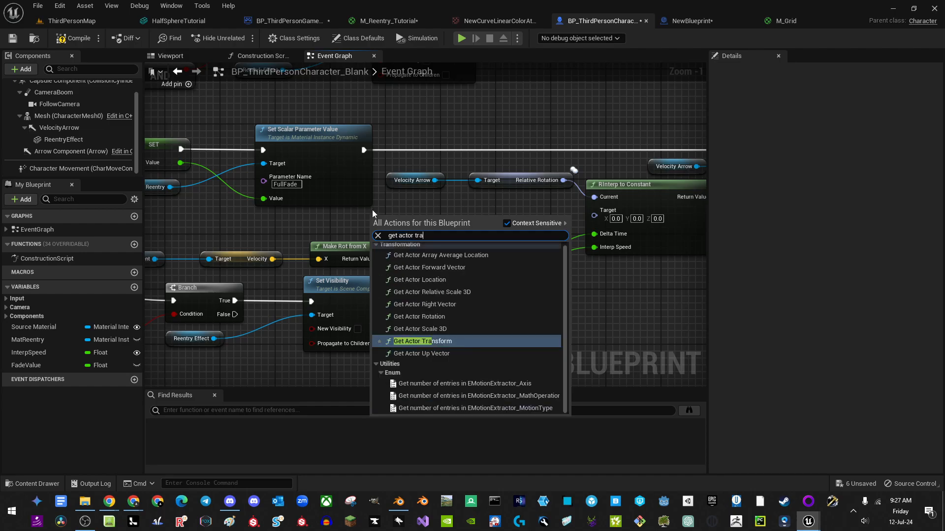
{"action": "key", "text": "Return"}
{"action": "left_click_drag", "start_coordinate": [409, 228], "coordinate": [352, 218]}
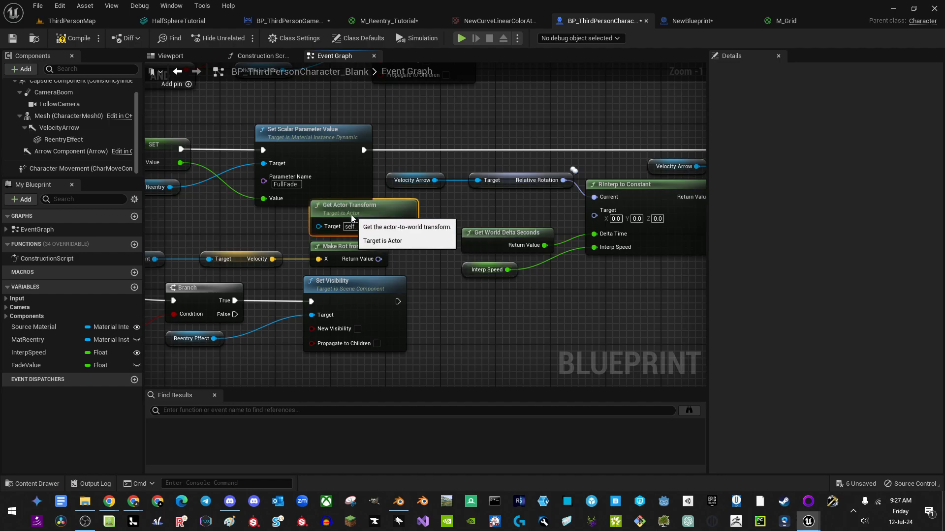
{"action": "right_click_drag", "start_coordinate": [346, 220], "coordinate": [256, 228]}
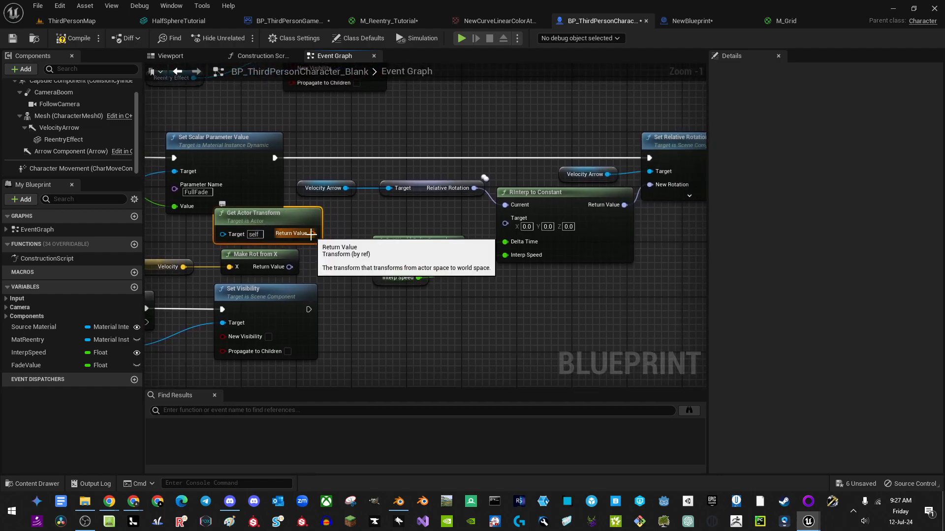
{"action": "left_click_drag", "start_coordinate": [312, 233], "coordinate": [355, 217]}
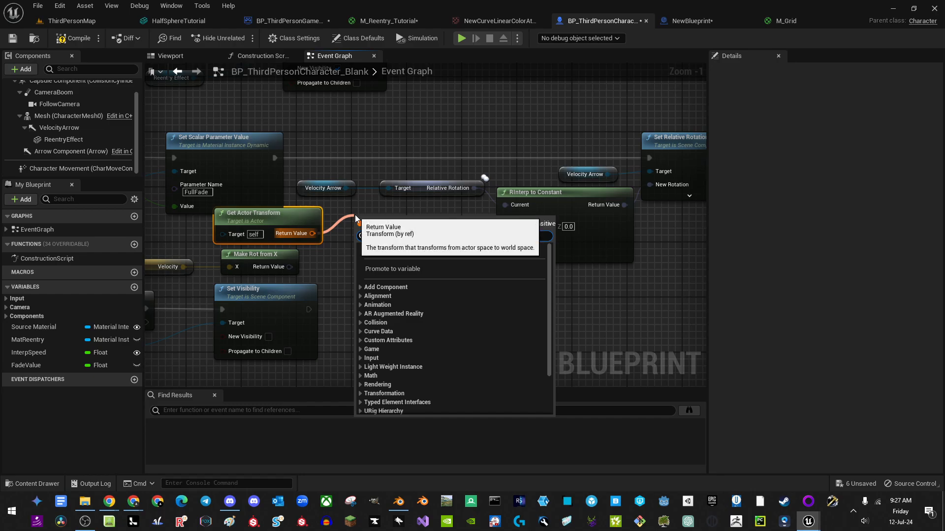
{"action": "type", "text": "inver"}
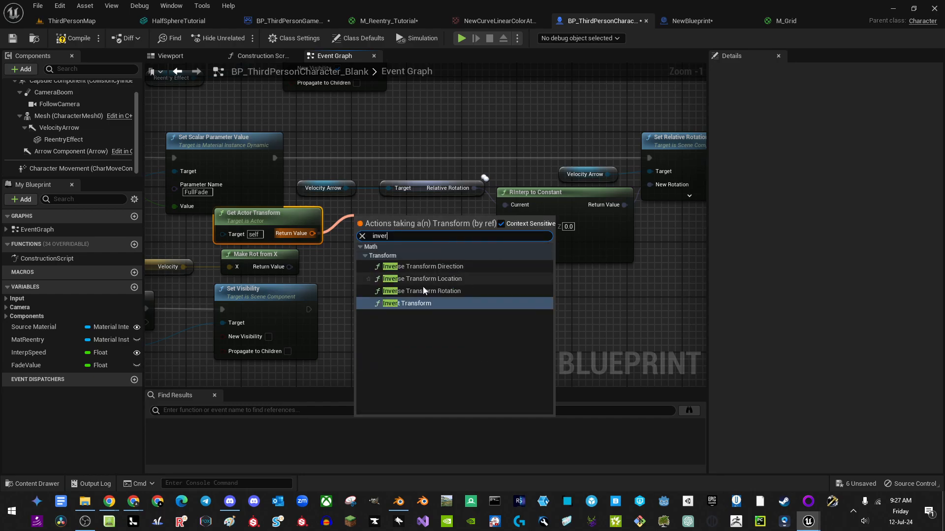
{"action": "left_click", "coordinate": [430, 291]}
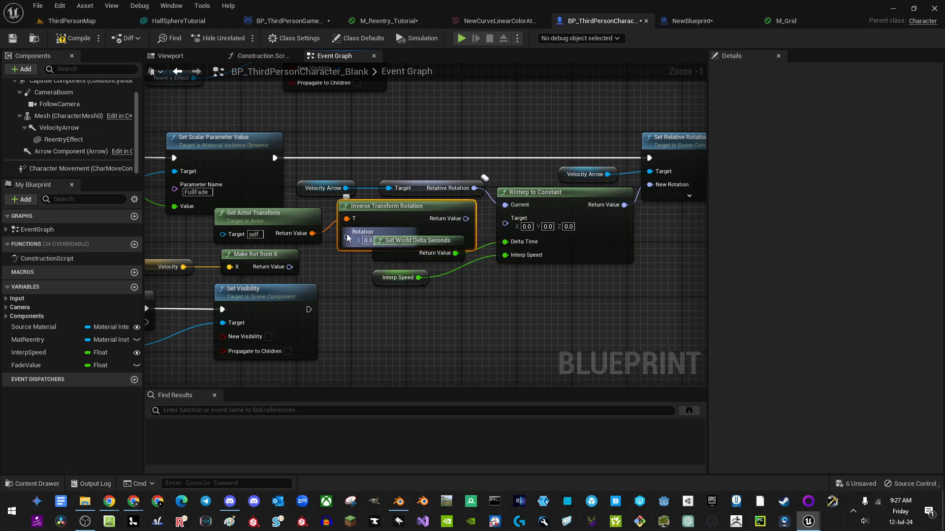
{"action": "left_click_drag", "start_coordinate": [347, 238], "coordinate": [290, 266]}
Step: Wire the inverted rotation into RInterp's Target and move the delta seconds and Interp Speed nodes down
{"action": "right_click_drag", "start_coordinate": [461, 302], "coordinate": [424, 294]}
{"action": "left_click_drag", "start_coordinate": [390, 211], "coordinate": [407, 212]}
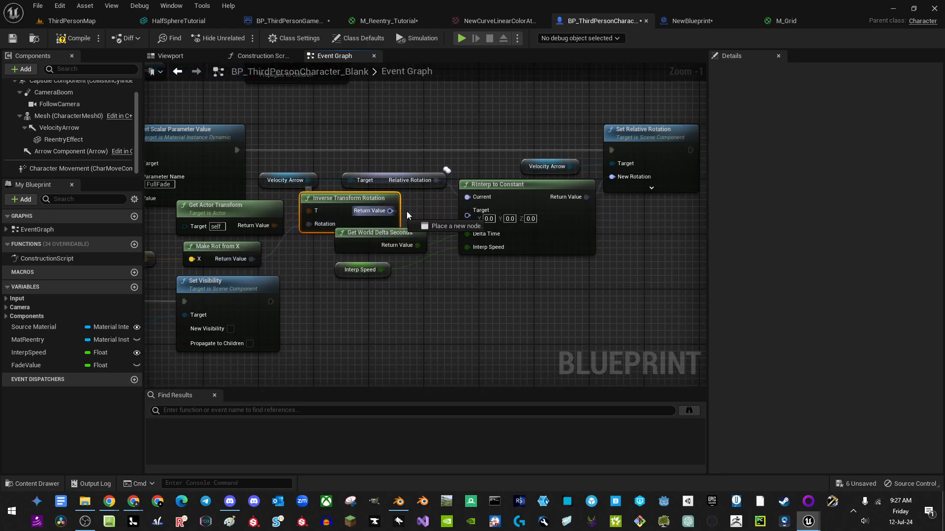
{"action": "left_click_drag", "start_coordinate": [467, 216], "coordinate": [467, 212]}
{"action": "left_click_drag", "start_coordinate": [358, 255], "coordinate": [351, 279]}
{"action": "left_click_drag", "start_coordinate": [366, 214], "coordinate": [393, 229]}
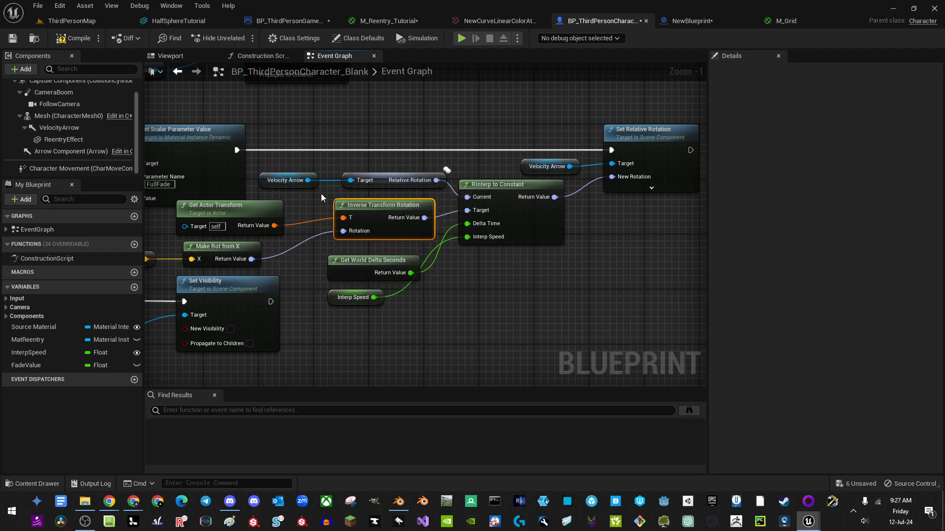
{"action": "right_click_drag", "start_coordinate": [253, 250], "coordinate": [411, 237]}
{"action": "right_click_drag", "start_coordinate": [499, 197], "coordinate": [403, 240]}
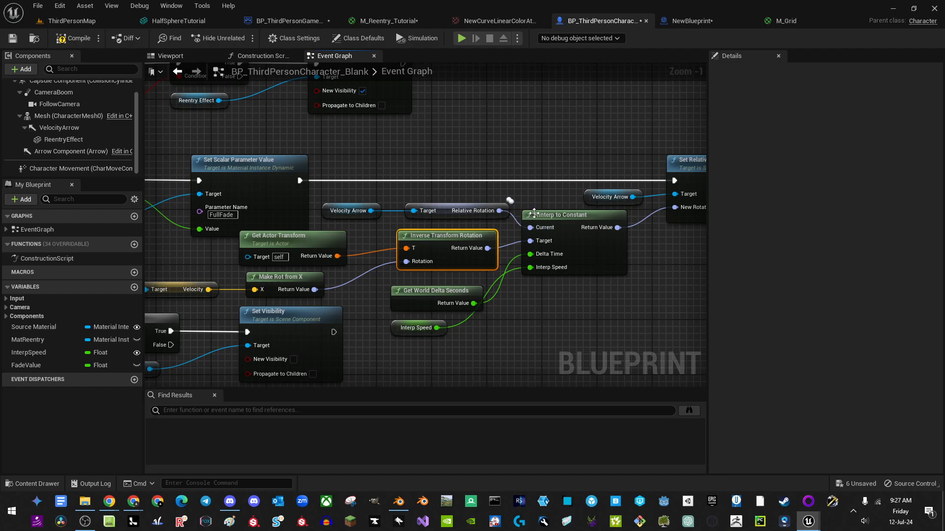
{"action": "right_click_drag", "start_coordinate": [534, 213], "coordinate": [431, 182]}
{"action": "left_click_drag", "start_coordinate": [310, 299], "coordinate": [332, 305]}
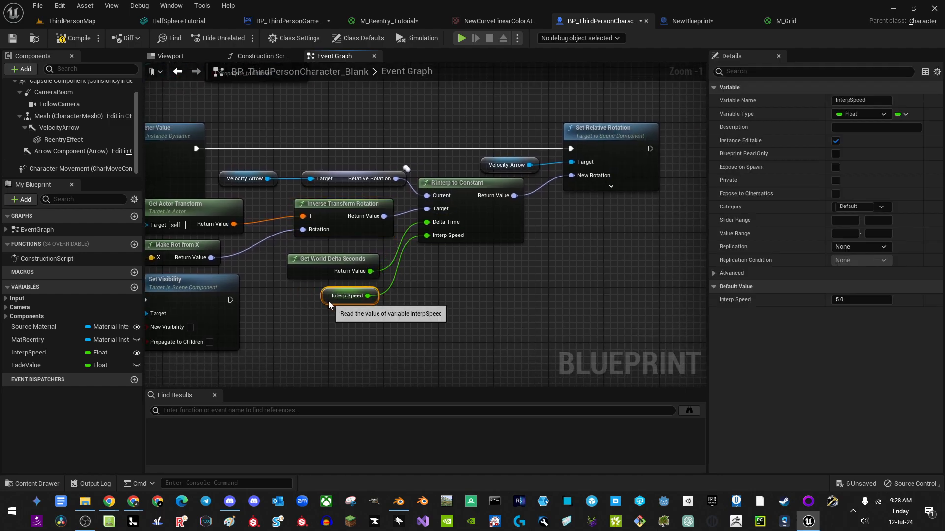
{"action": "right_click_drag", "start_coordinate": [329, 305], "coordinate": [332, 303]}
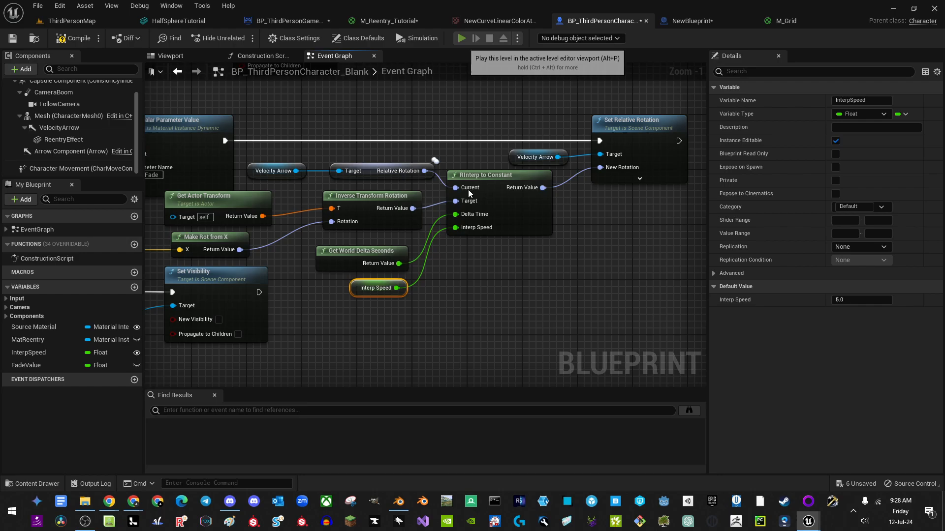
Step: Run a quick play test, then show ReentryEffect's Rendering settings in Details
{"action": "left_click", "coordinate": [463, 39]}
{"action": "key", "text": "Escape"}
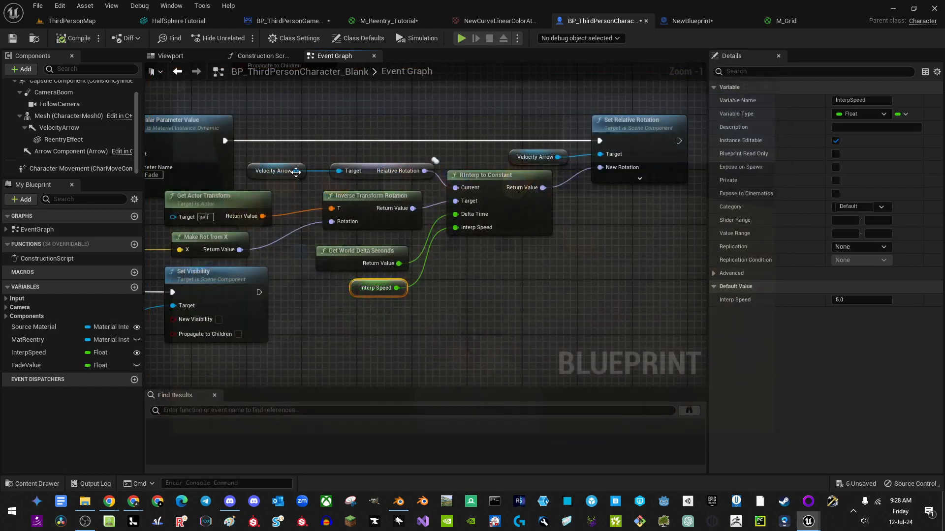
{"action": "left_click", "coordinate": [64, 140]}
{"action": "scroll", "coordinate": [792, 279], "scroll_direction": "down", "scroll_amount": 5}
{"action": "scroll", "coordinate": [794, 282], "scroll_direction": "down", "scroll_amount": 4}
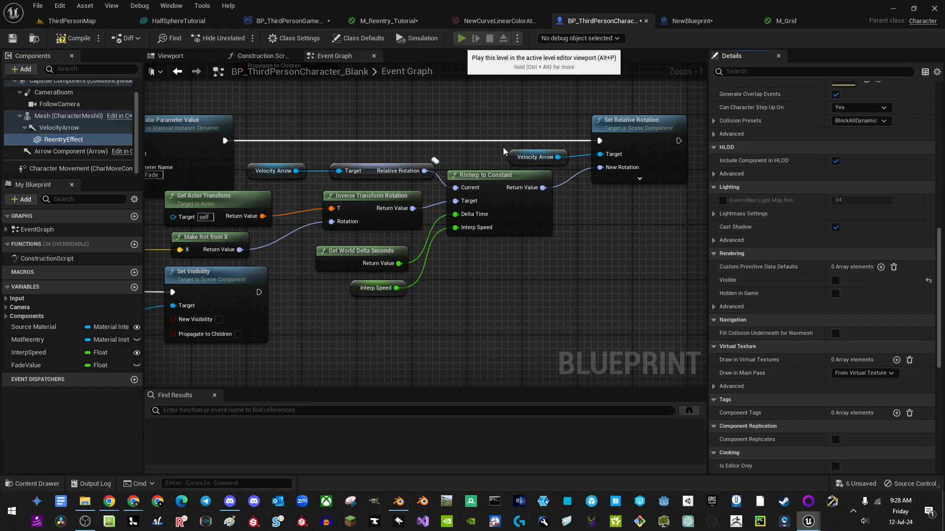
{"action": "left_click", "coordinate": [462, 39]}
{"action": "key", "text": "space"}
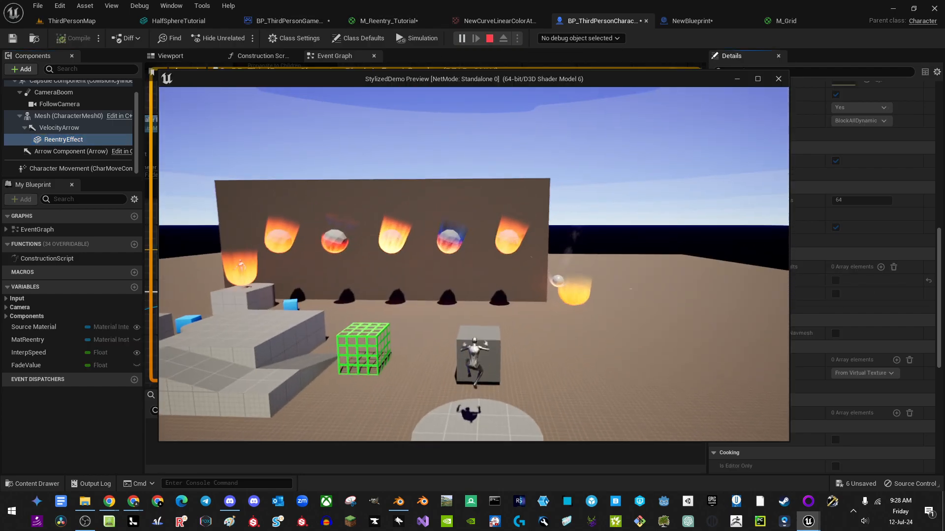
{"action": "key", "text": "w"}
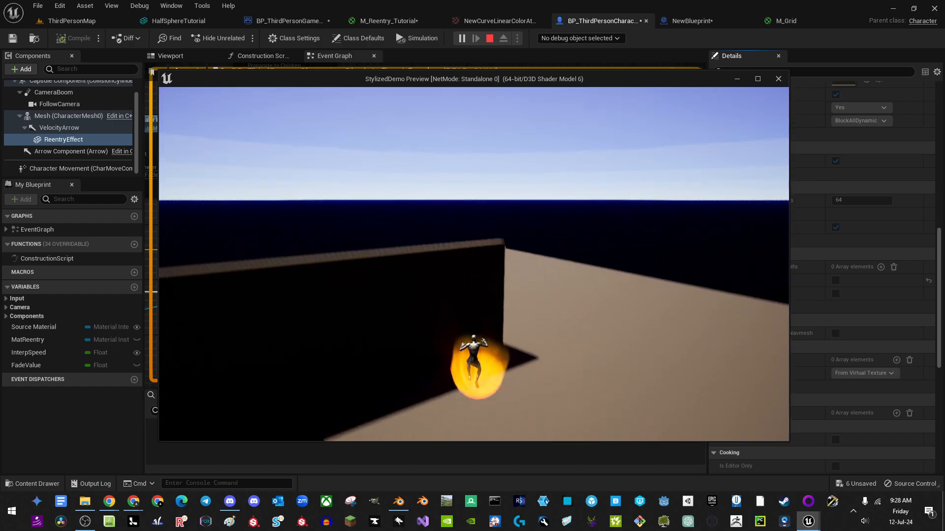
{"action": "key", "text": "w"}
{"action": "key", "text": "d"}
{"action": "key", "text": "w"}
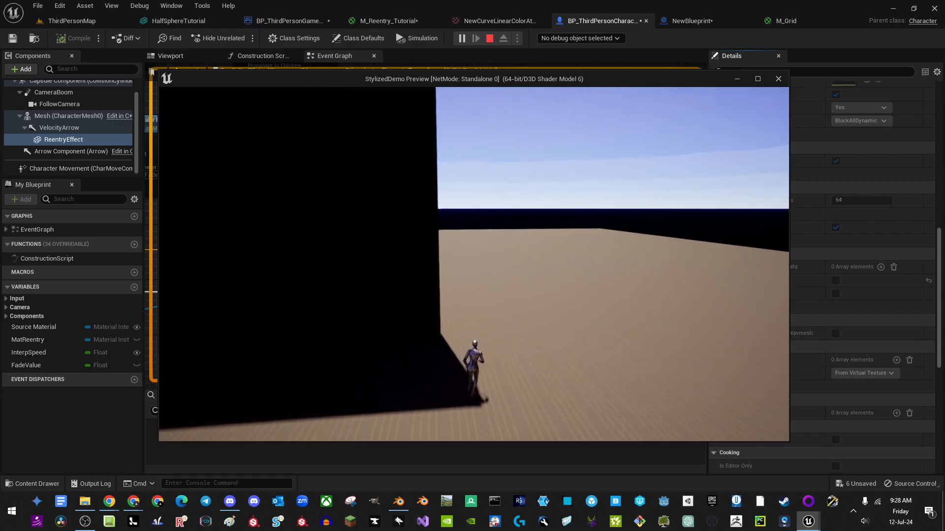
{"action": "key", "text": "space"}
{"action": "key", "text": "w"}
{"action": "key", "text": "space"}
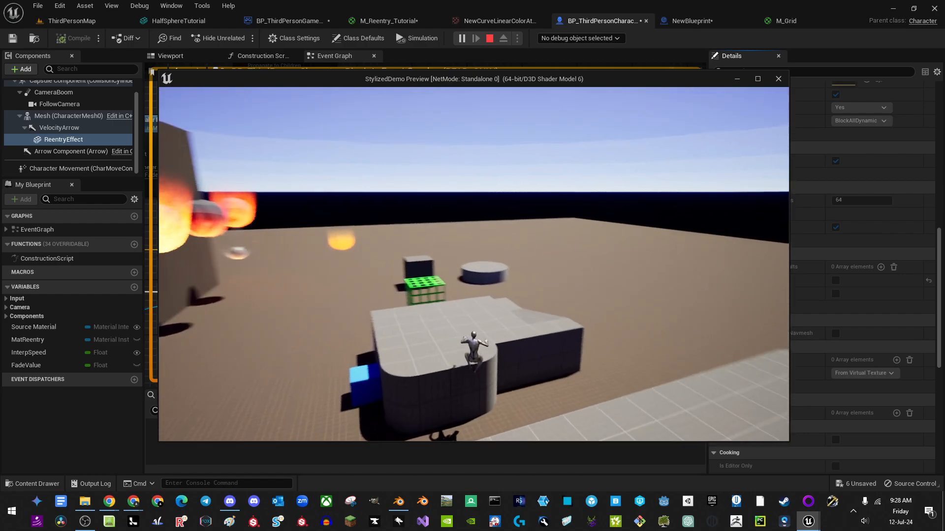
{"action": "key", "text": "space"}
{"action": "key", "text": "w"}
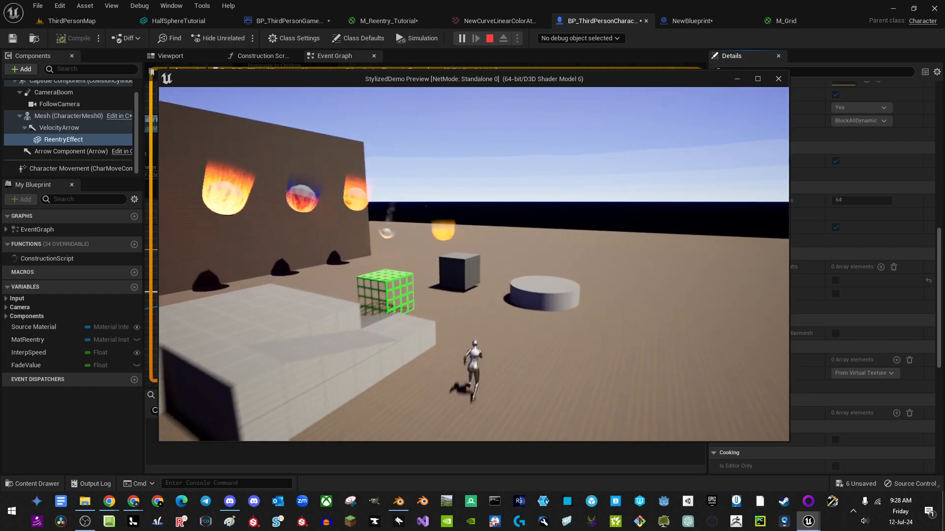
{"action": "key", "text": "space"}
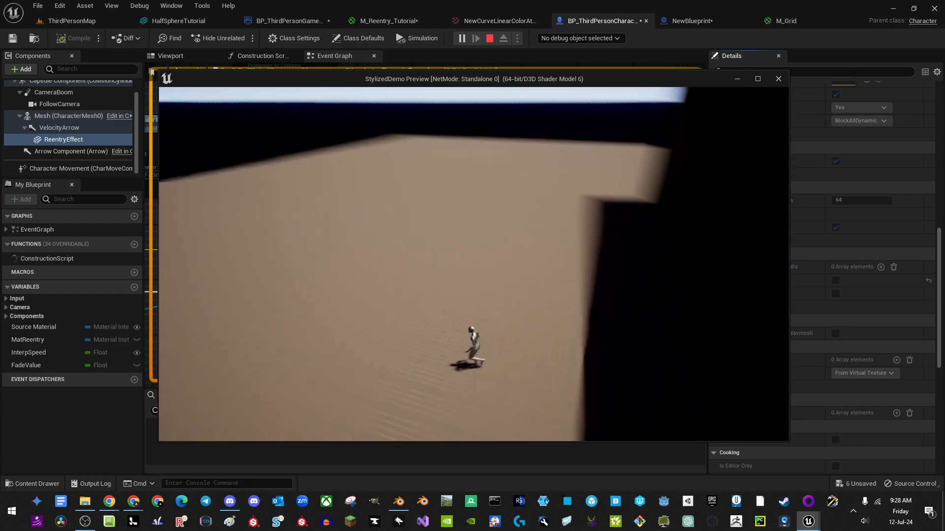
{"action": "key", "text": "w"}
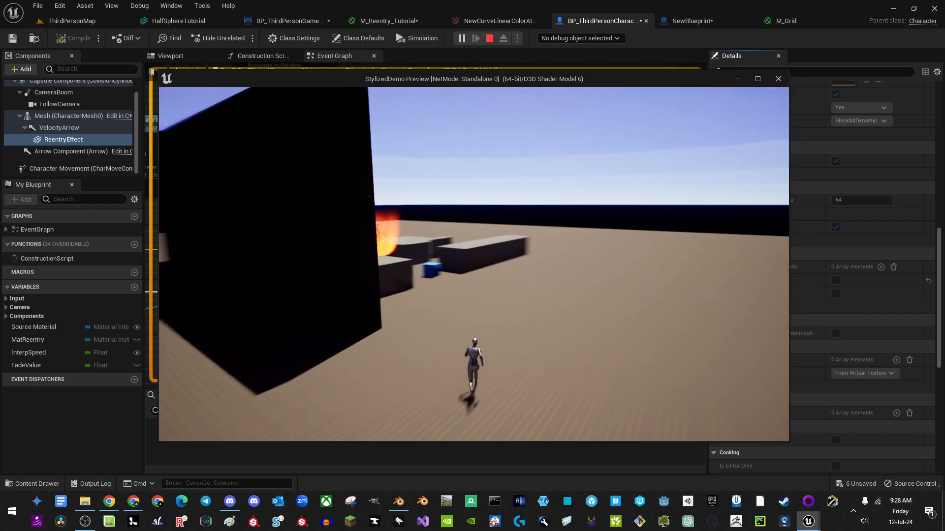
{"action": "key", "text": "space"}
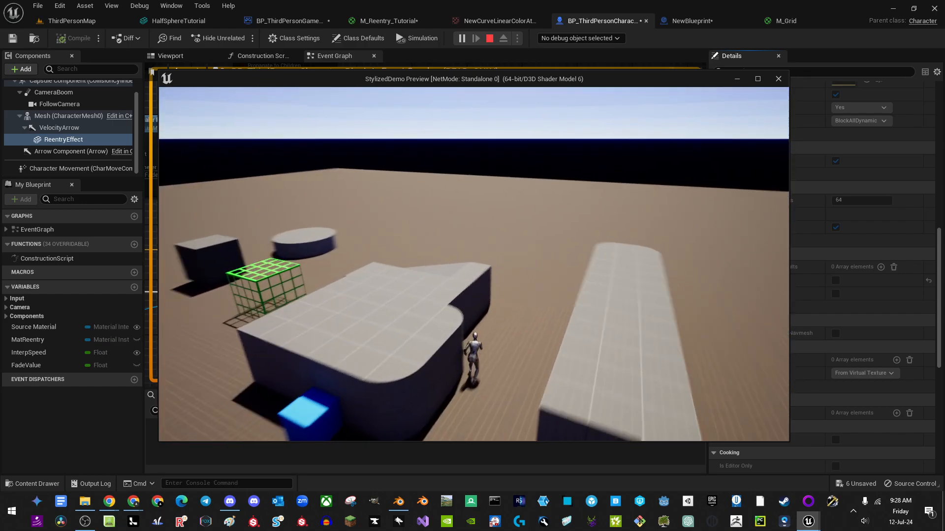
{"action": "key", "text": "Escape"}
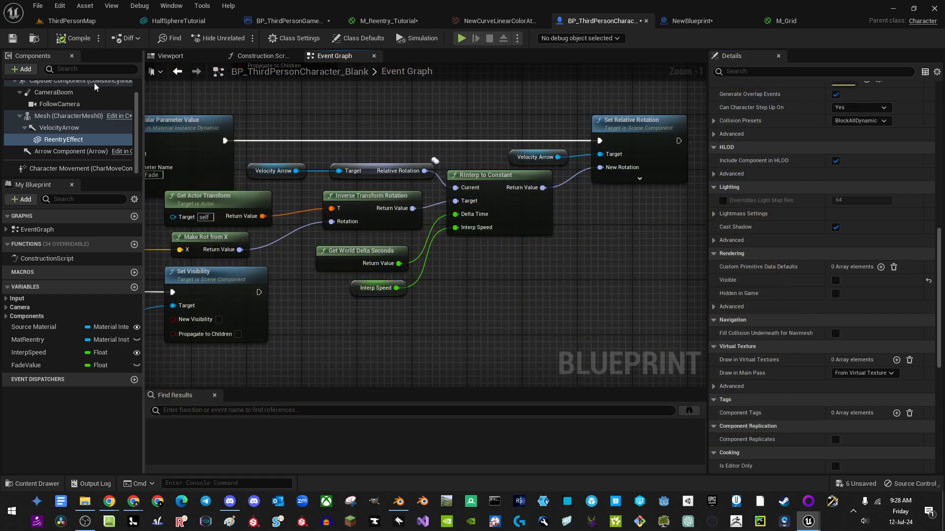
Step: Select Character Movement and bring up its walking settings in Details
{"action": "left_click", "coordinate": [48, 169]}
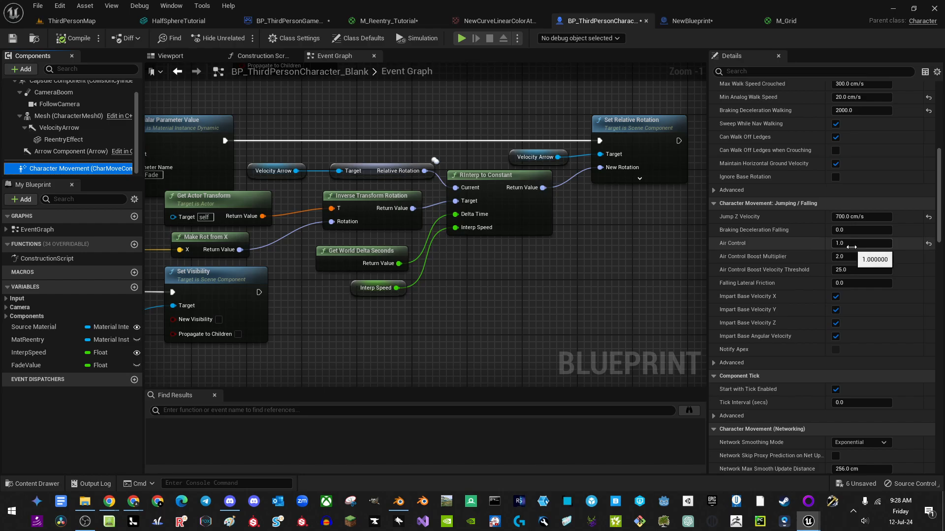
{"action": "scroll", "coordinate": [853, 229], "scroll_direction": "up", "scroll_amount": 6}
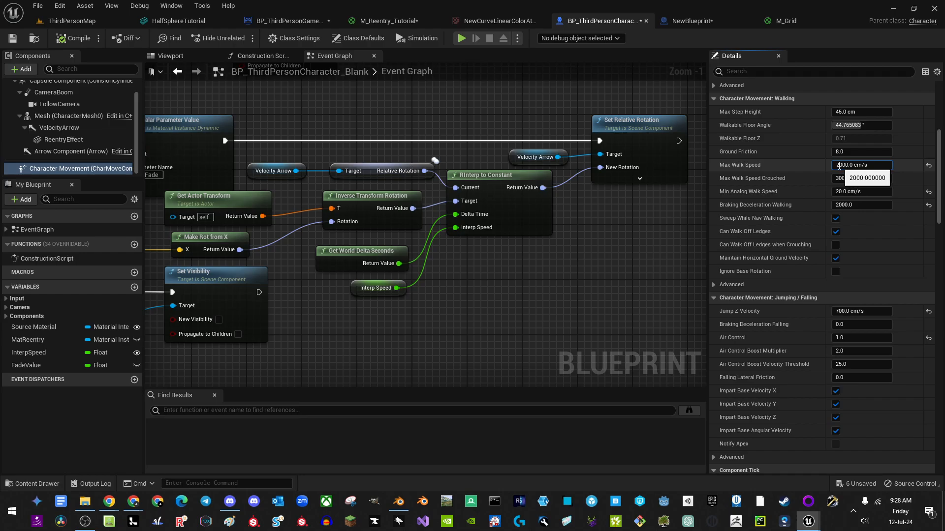
Step: Commit Max Walk Speed 9000 cm/s and play-test the character running off the platform
{"action": "key", "text": "Return"}
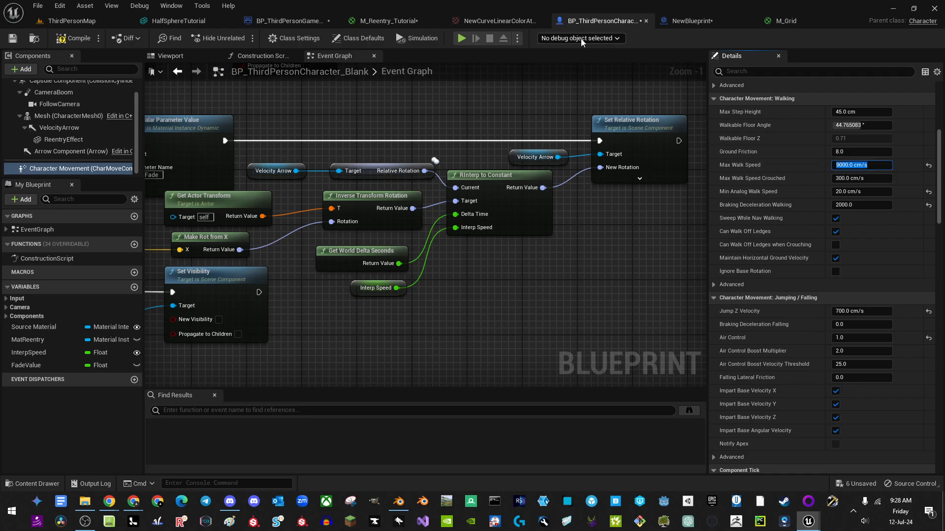
{"action": "left_click", "coordinate": [461, 39]}
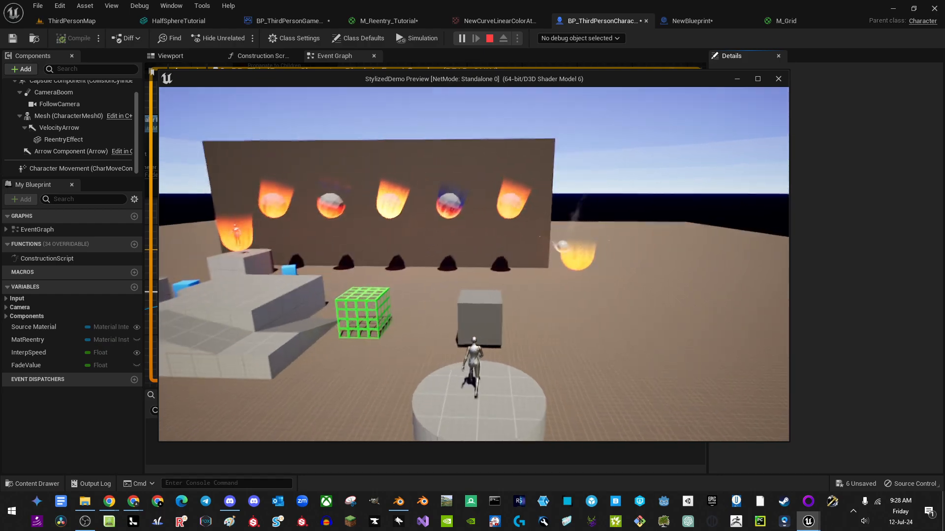
{"action": "key", "text": "w"}
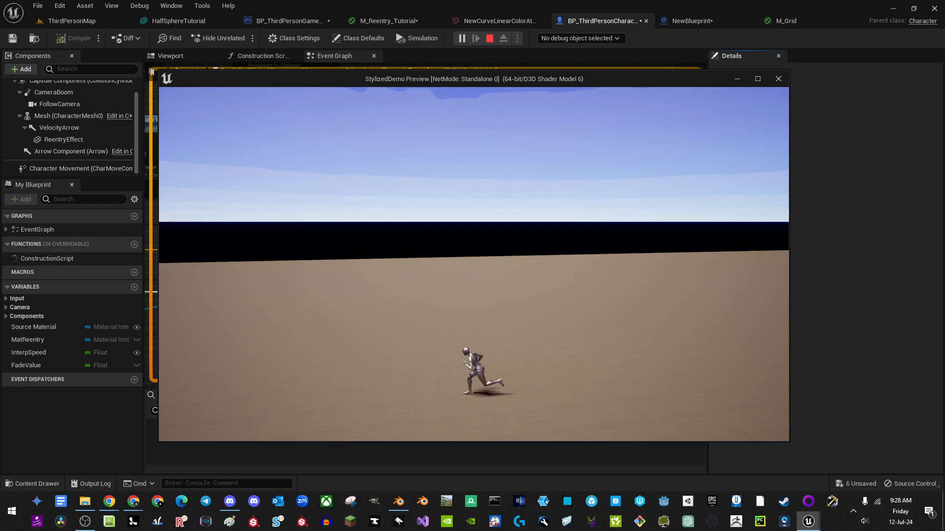
{"action": "key", "text": "Escape"}
{"action": "right_click_drag", "start_coordinate": [495, 279], "coordinate": [622, 306]}
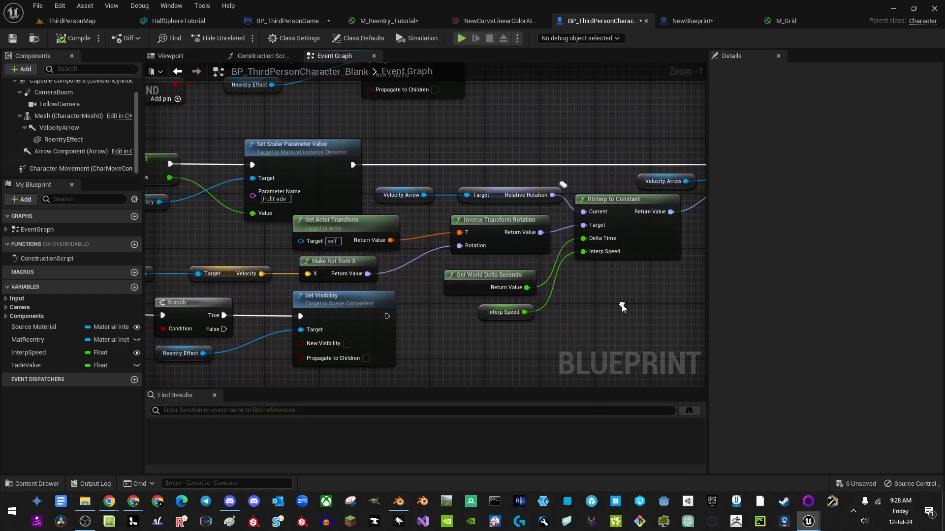
Step: Move the group of ten nodes on the left further down the Event Graph
{"action": "right_click_drag", "start_coordinate": [441, 293], "coordinate": [590, 325]}
{"action": "scroll", "coordinate": [449, 269], "scroll_direction": "down", "scroll_amount": 2}
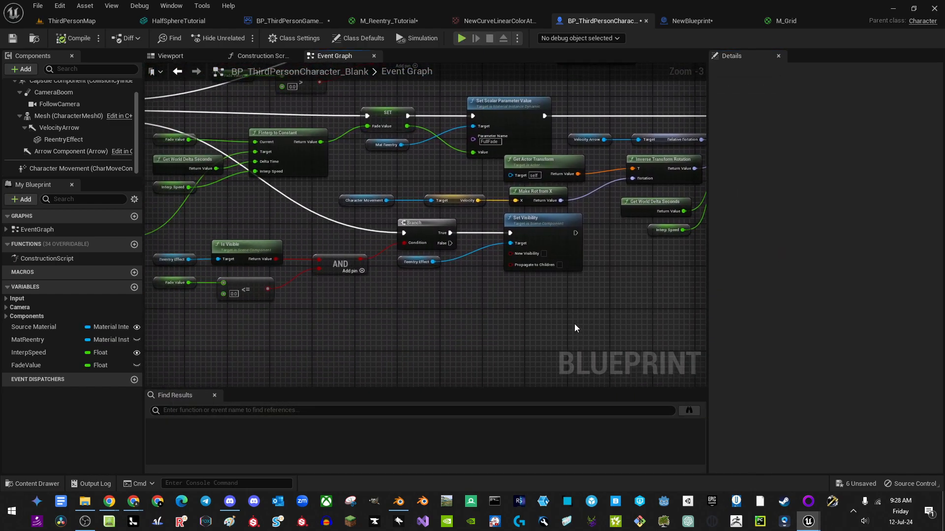
{"action": "left_click_drag", "start_coordinate": [575, 325], "coordinate": [312, 241]}
{"action": "key", "text": "Down"}
{"action": "key", "text": "Down"}
{"action": "key", "text": "Down"}
{"action": "key", "text": "Down"}
{"action": "key", "text": "Down"}
{"action": "key", "text": "Down"}
{"action": "key", "text": "Down"}
{"action": "key", "text": "Down"}
{"action": "key", "text": "Down"}
{"action": "key", "text": "Down"}
{"action": "key", "text": "Down"}
{"action": "key", "text": "Down"}
{"action": "key", "text": "Down"}
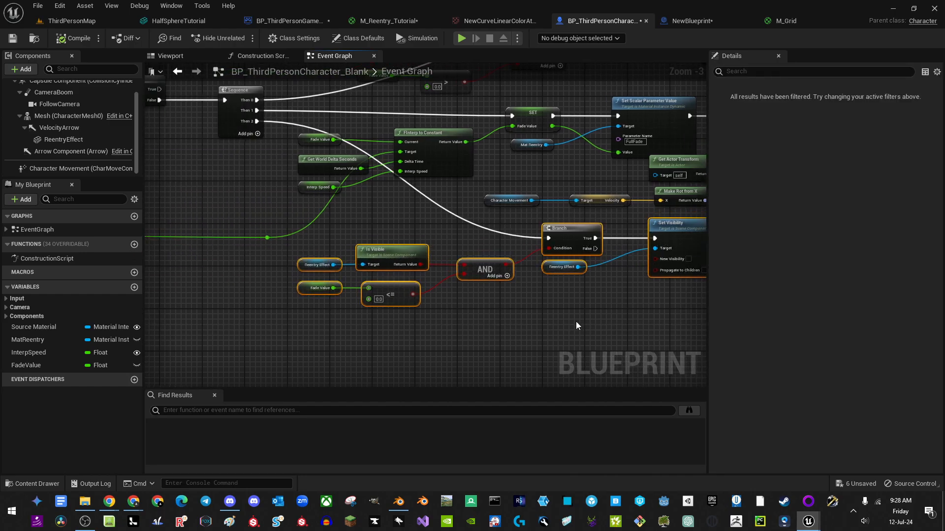
{"action": "right_click_drag", "start_coordinate": [581, 334], "coordinate": [324, 321]}
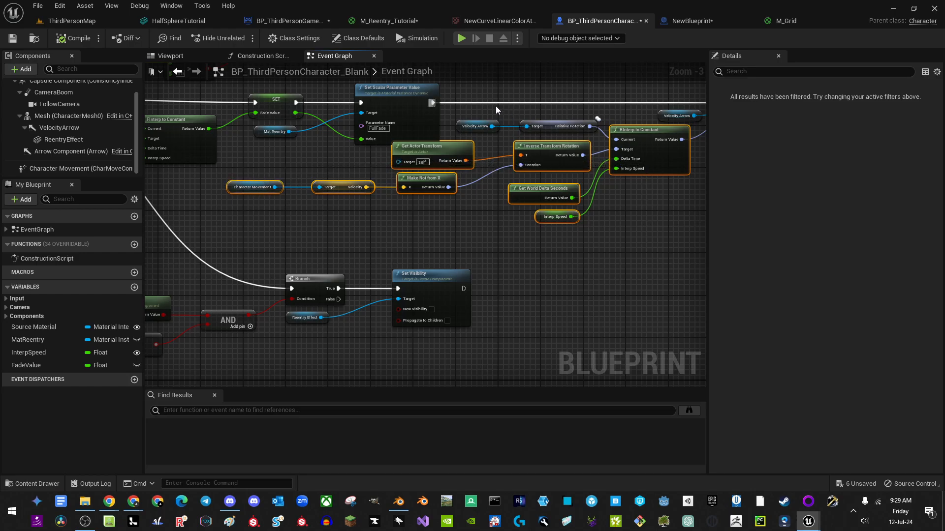
{"action": "left_click_drag", "start_coordinate": [603, 161], "coordinate": [604, 161], "text": "shift"}
{"action": "key", "text": "Down"}
{"action": "key", "text": "Down"}
{"action": "key", "text": "Down"}
{"action": "key", "text": "Down"}
{"action": "key", "text": "Down"}
{"action": "key", "text": "Down"}
{"action": "key", "text": "Down"}
{"action": "key", "text": "Down"}
{"action": "key", "text": "Down"}
{"action": "right_click_drag", "start_coordinate": [612, 232], "coordinate": [564, 227]}
{"action": "left_click", "coordinate": [636, 259]}
Step: Raise RInterp to Constant, Get World Delta Seconds and Interp Speed, then view the HalfSphereTutorial mesh
{"action": "left_click_drag", "start_coordinate": [620, 183], "coordinate": [625, 172]}
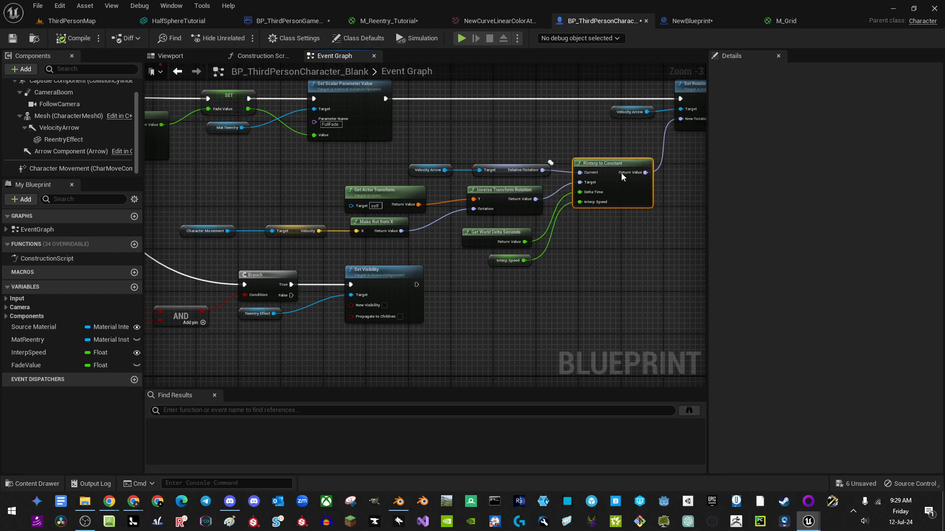
{"action": "right_click_drag", "start_coordinate": [591, 266], "coordinate": [534, 275]}
{"action": "left_click_drag", "start_coordinate": [456, 236], "coordinate": [460, 232]}
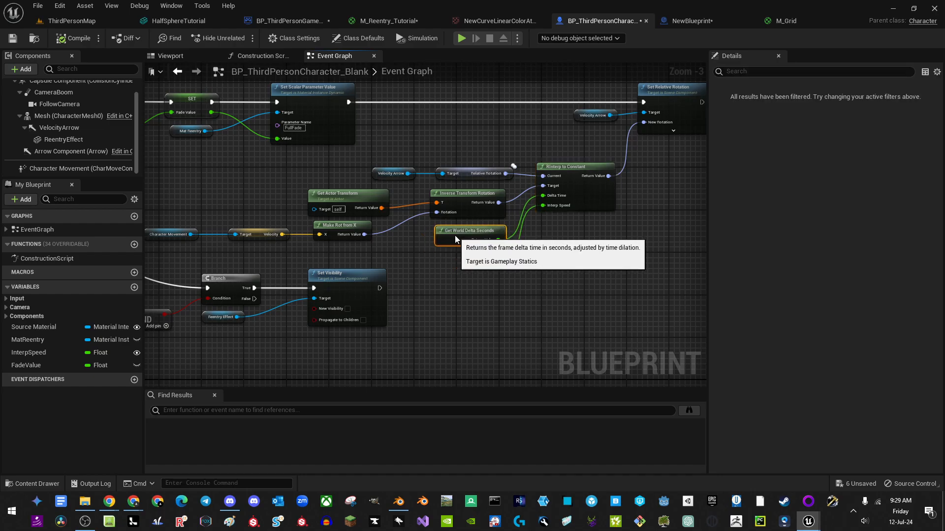
{"action": "left_click", "coordinate": [463, 311]}
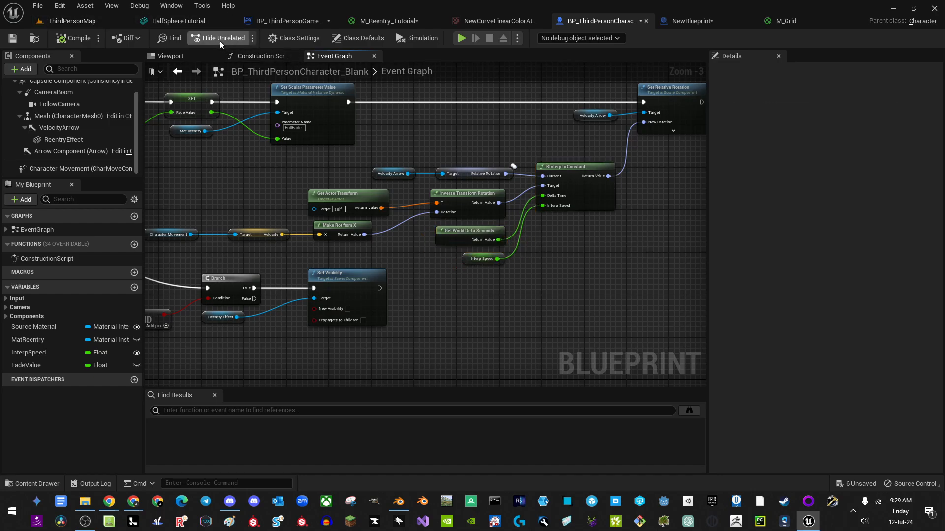
{"action": "left_click", "coordinate": [175, 21]}
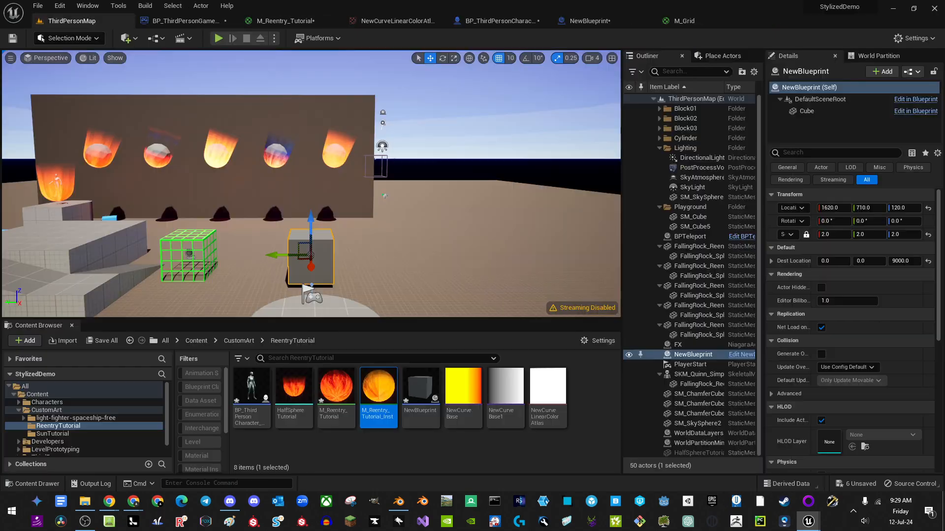
Step: Close the HalfSphereTutorial mesh editor and the floating curve atlas window
{"action": "left_click", "coordinate": [230, 22]}
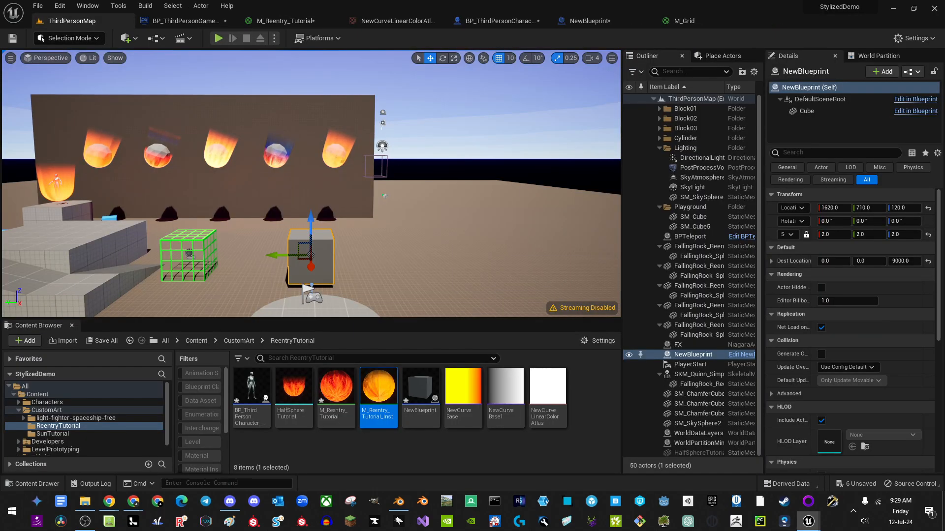
{"action": "left_click_drag", "start_coordinate": [0, 237], "coordinate": [211, 128]}
{"action": "left_click", "coordinate": [531, 129]}
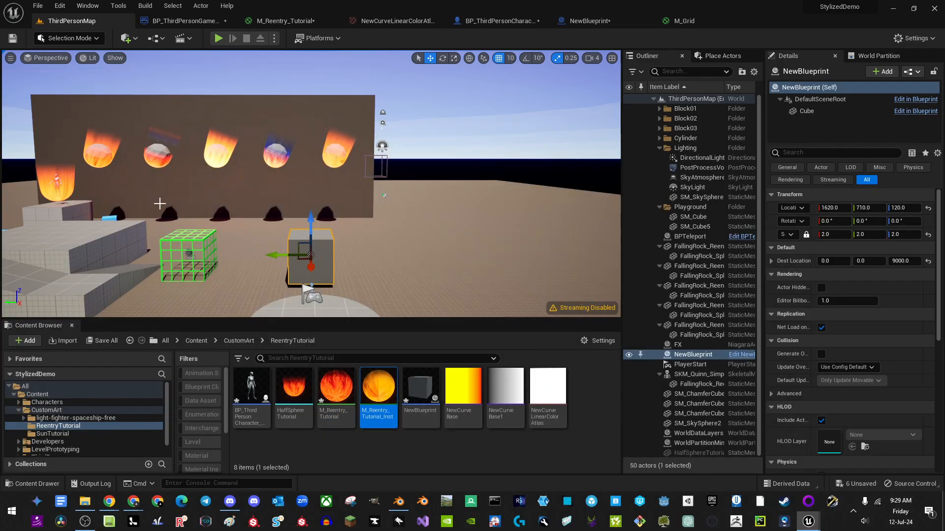
Step: Select the FX Niagara actor near the cube and check it in the Niagara debugger
{"action": "right_click_drag", "start_coordinate": [158, 205], "coordinate": [169, 221]}
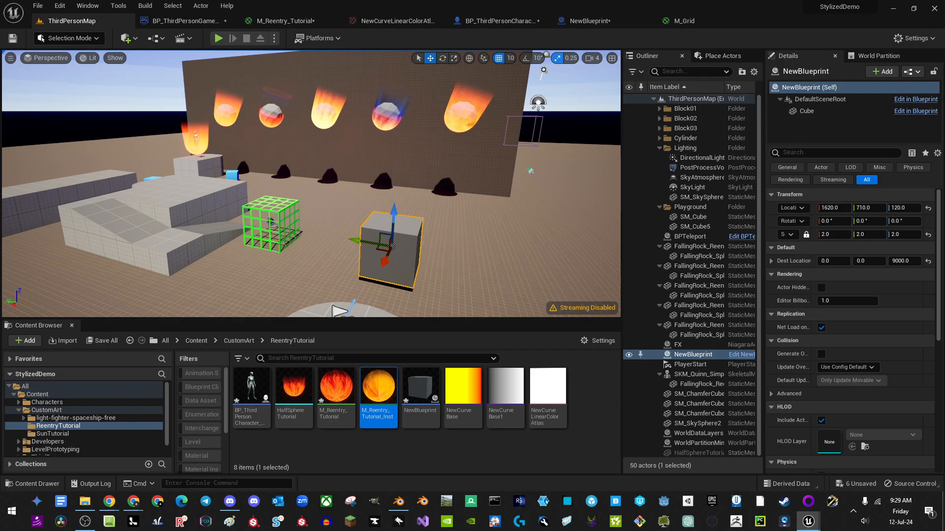
{"action": "right_click_drag", "start_coordinate": [485, 156], "coordinate": [552, 155]}
{"action": "left_click", "coordinate": [339, 157]}
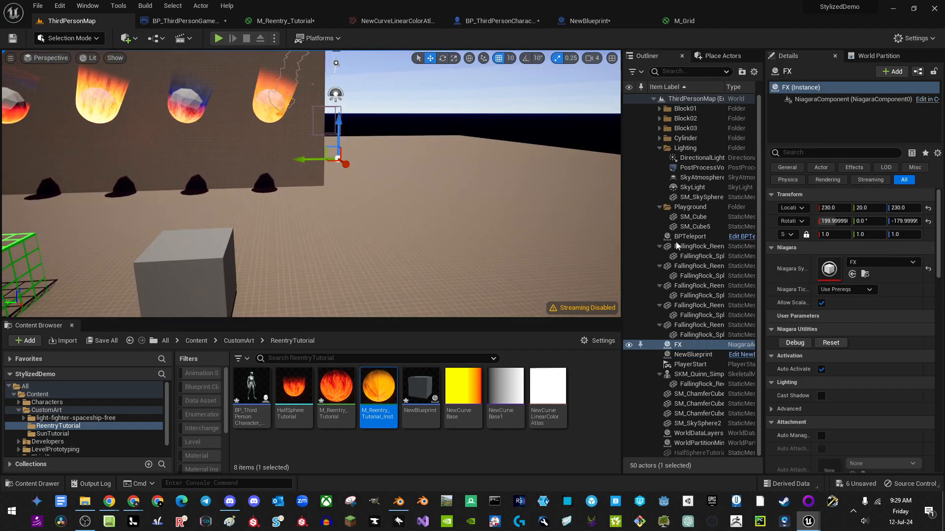
{"action": "left_click", "coordinate": [794, 342]}
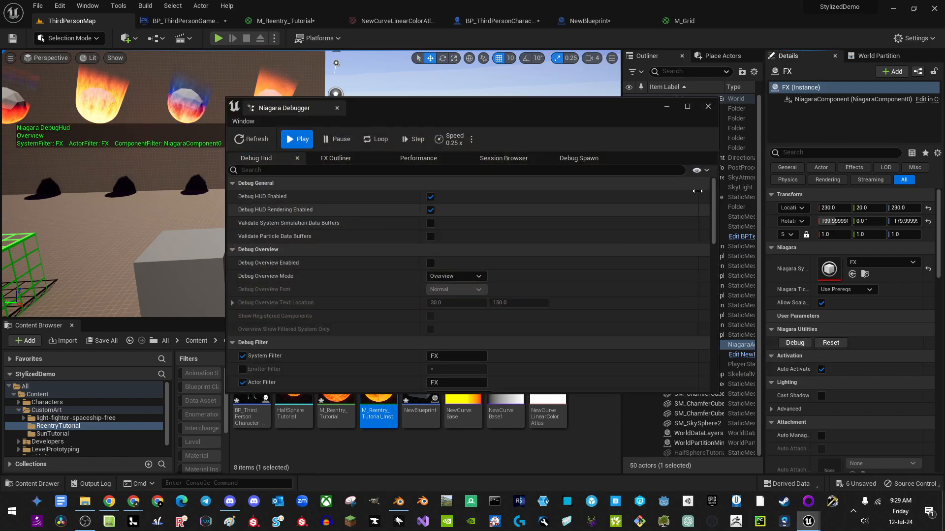
{"action": "left_click", "coordinate": [708, 107]}
Step: Fly the viewport around the FX and the flaming wall to inspect them
{"action": "mouse_move", "coordinate": [532, 148]}
{"action": "right_mouse_down"}
{"action": "mouse_move", "coordinate": [534, 160]}
{"action": "mouse_move", "coordinate": [531, 148]}
{"action": "right_mouse_up"}
{"action": "key", "text": "w"}
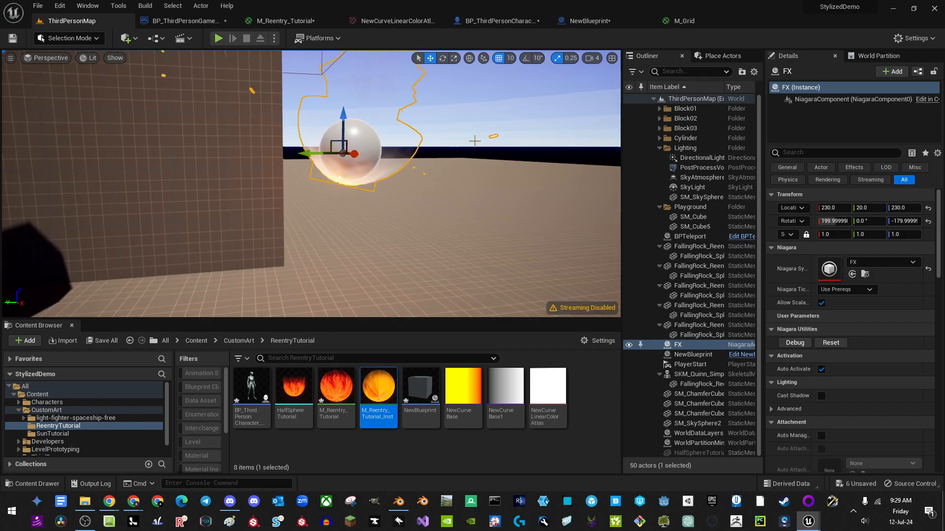
{"action": "left_click", "coordinate": [436, 153]}
{"action": "key", "text": "s"}
{"action": "mouse_move", "coordinate": [428, 180]}
{"action": "right_mouse_down"}
{"action": "mouse_move", "coordinate": [427, 170]}
{"action": "mouse_move", "coordinate": [421, 178]}
{"action": "mouse_move", "coordinate": [414, 171]}
{"action": "right_mouse_up"}
{"action": "key", "text": "w"}
{"action": "mouse_move", "coordinate": [340, 183]}
{"action": "right_mouse_down"}
{"action": "mouse_move", "coordinate": [353, 186]}
{"action": "mouse_move", "coordinate": [334, 209]}
{"action": "mouse_move", "coordinate": [324, 197]}
{"action": "mouse_move", "coordinate": [334, 189]}
{"action": "right_mouse_up"}
{"action": "key", "text": "s"}
Step: Play-test the level, running the character toward the gray cube, then stop
{"action": "left_click", "coordinate": [219, 38]}
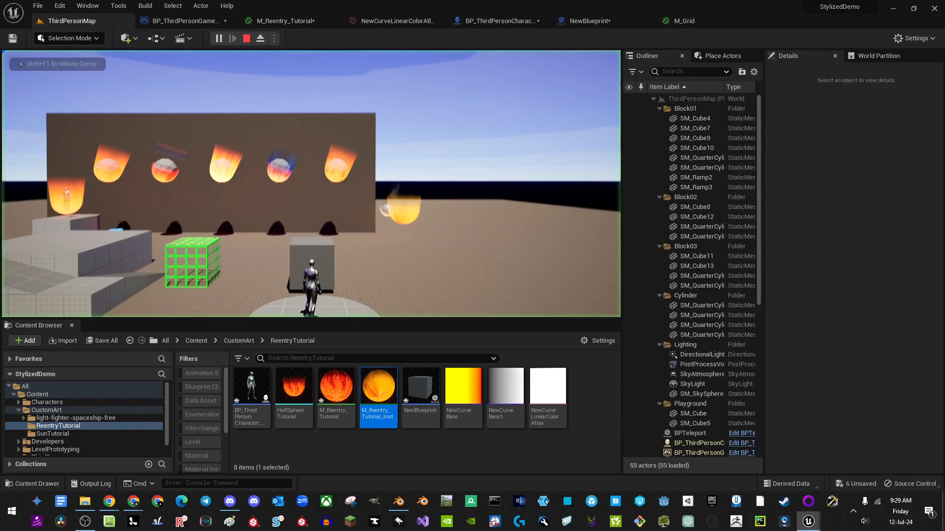
{"action": "key", "text": "d"}
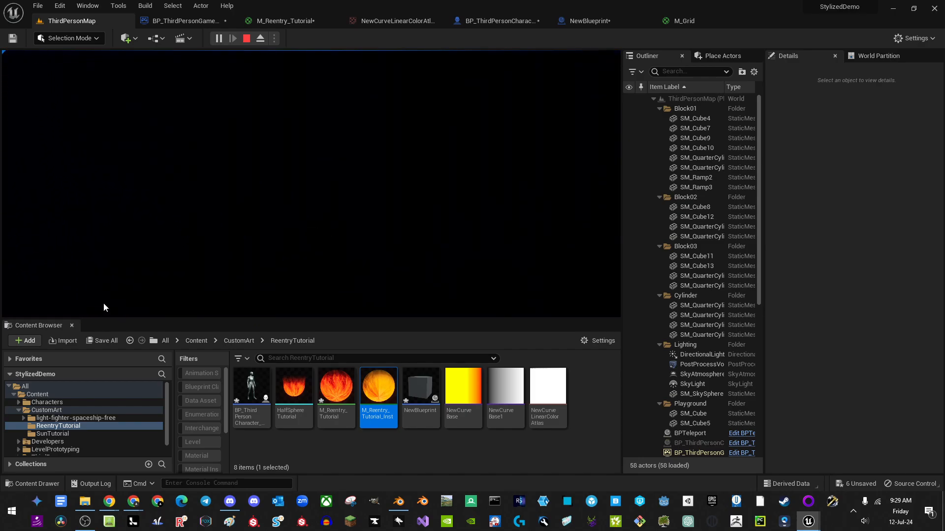
{"action": "key", "text": "Escape"}
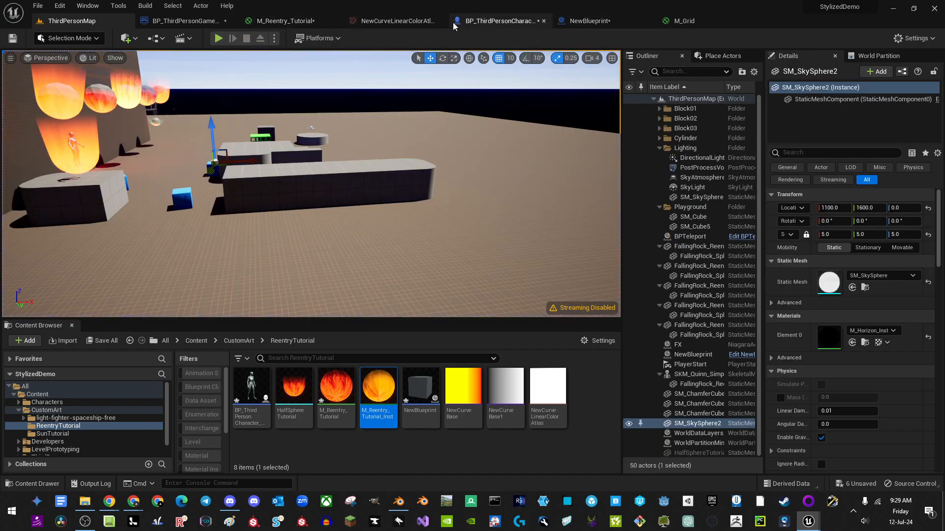
Step: In the character Event Graph, move the Character Movement and Velocity getters further left
{"action": "left_click", "coordinate": [492, 22]}
{"action": "right_click_drag", "start_coordinate": [447, 239], "coordinate": [387, 260]}
{"action": "scroll", "coordinate": [421, 258], "scroll_direction": "up", "scroll_amount": 2}
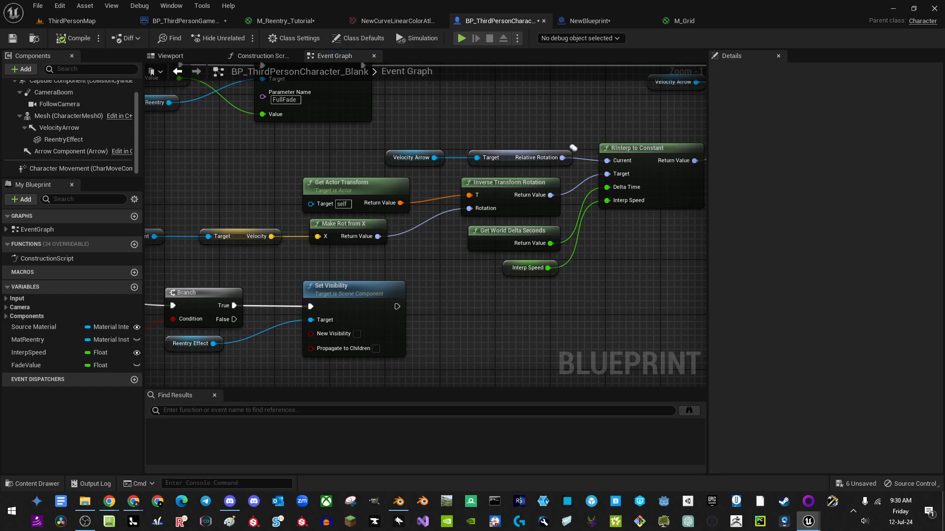
{"action": "scroll", "coordinate": [430, 267], "scroll_direction": "up", "scroll_amount": 1}
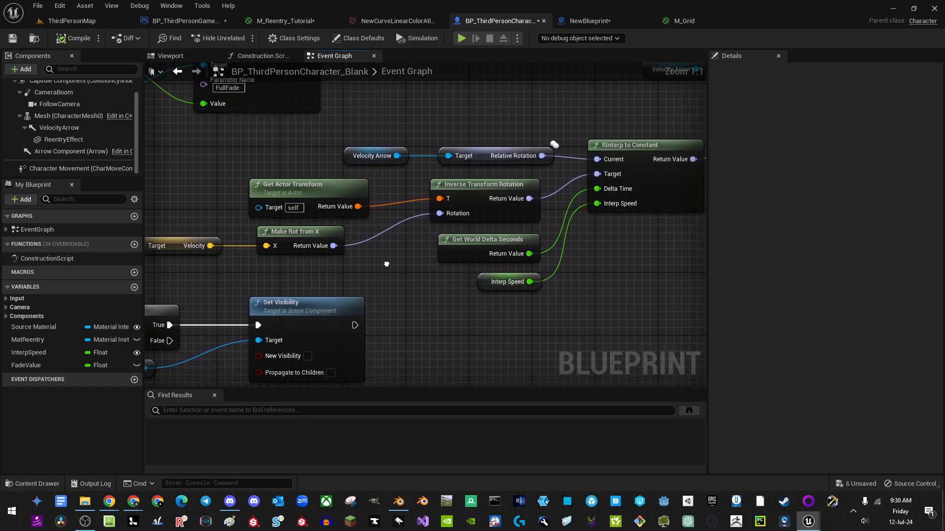
{"action": "left_click", "coordinate": [476, 202]}
{"action": "right_click_drag", "start_coordinate": [260, 207], "coordinate": [338, 187]}
{"action": "left_click", "coordinate": [297, 224]}
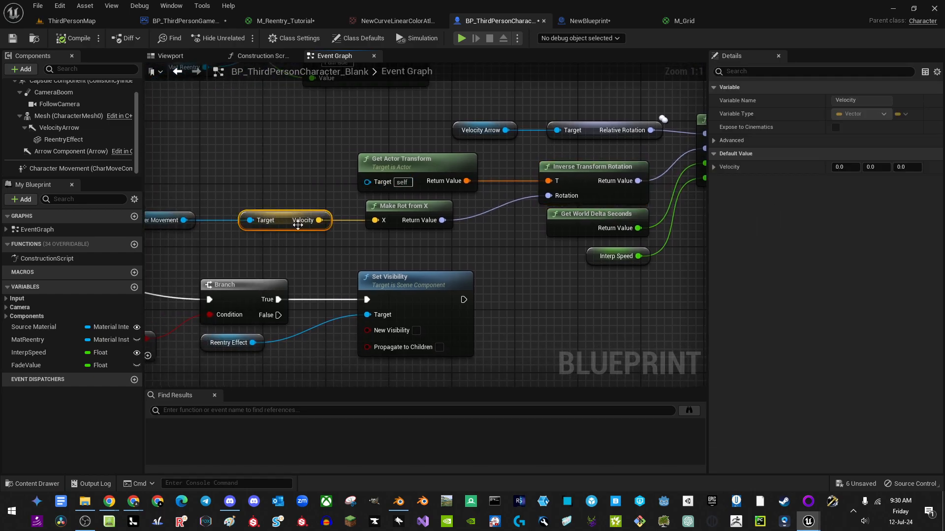
{"action": "left_click", "coordinate": [171, 213]}
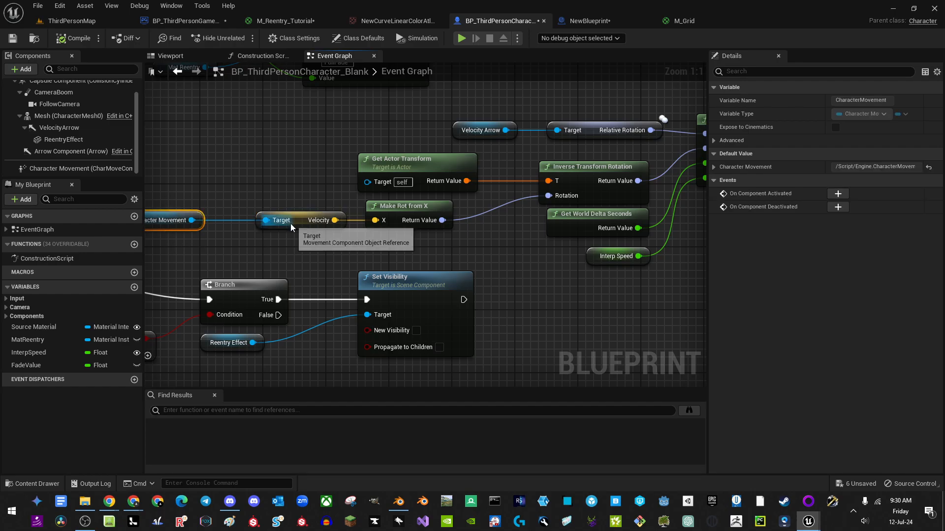
{"action": "right_click_drag", "start_coordinate": [419, 250], "coordinate": [440, 245]}
{"action": "left_click_drag", "start_coordinate": [298, 223], "coordinate": [257, 210]}
{"action": "left_click_drag", "start_coordinate": [361, 221], "coordinate": [312, 214]}
Step: Add a Normalize node from Velocity and wire its result into Make Rot from X
{"action": "left_click_drag", "start_coordinate": [312, 216], "coordinate": [310, 222]}
{"action": "type", "text": "normalized"}
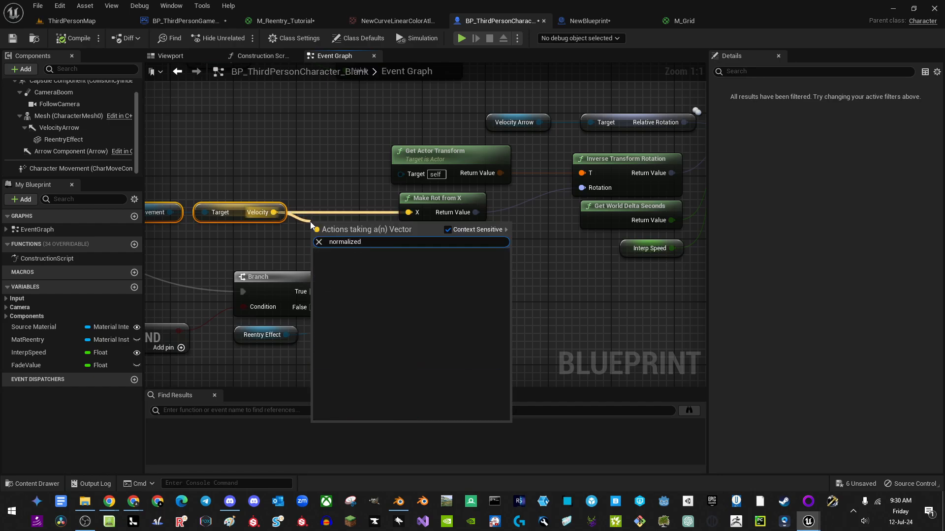
{"action": "key", "text": "BackSpace"}
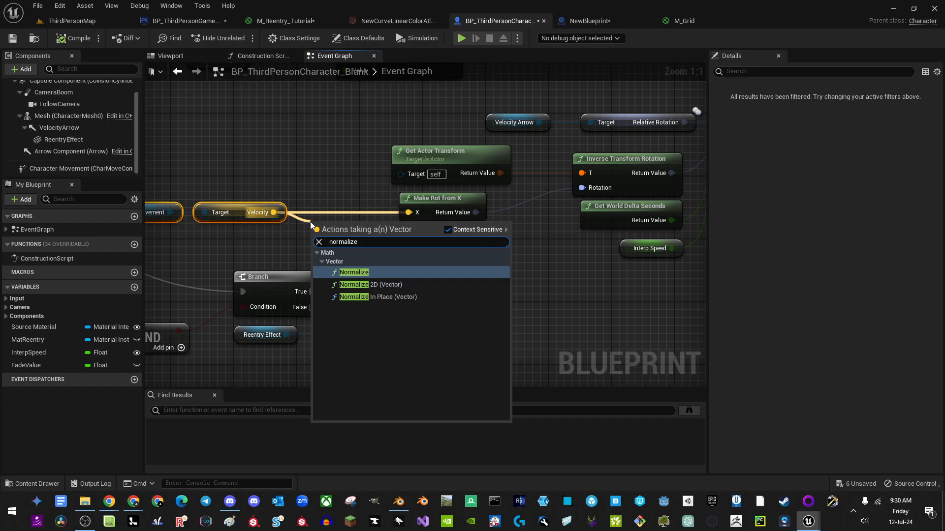
{"action": "key", "text": "Return"}
{"action": "left_click_drag", "start_coordinate": [428, 236], "coordinate": [406, 213]}
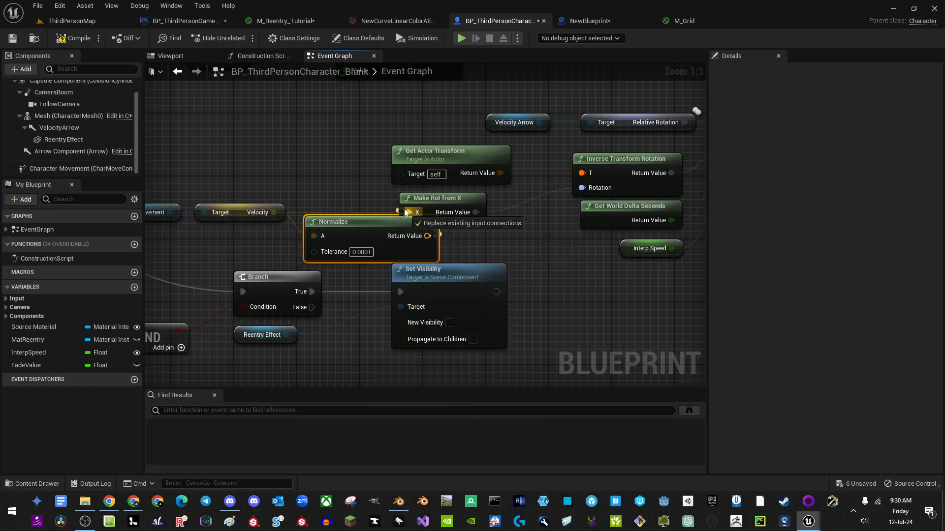
{"action": "right_click_drag", "start_coordinate": [600, 241], "coordinate": [515, 227]}
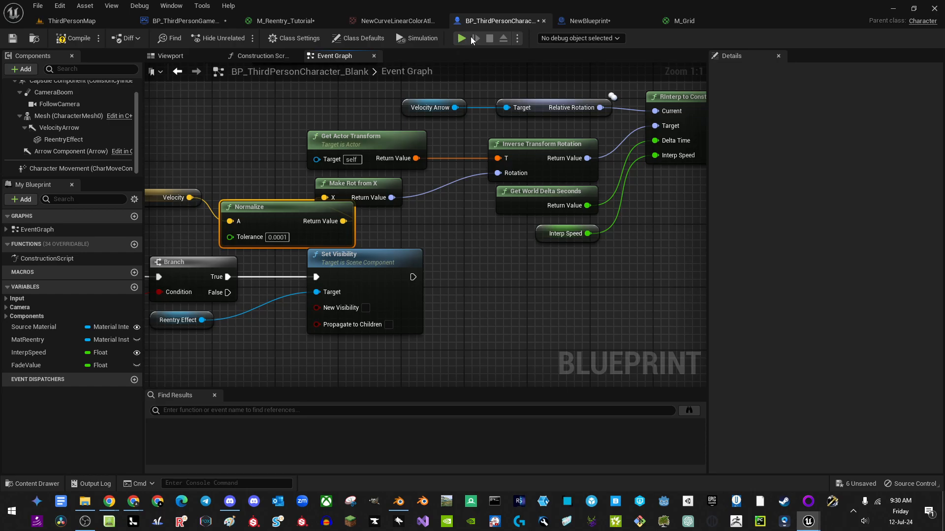
Step: Play-test by running the character across and off the pedestal edge, then stop
{"action": "key", "text": "d"}
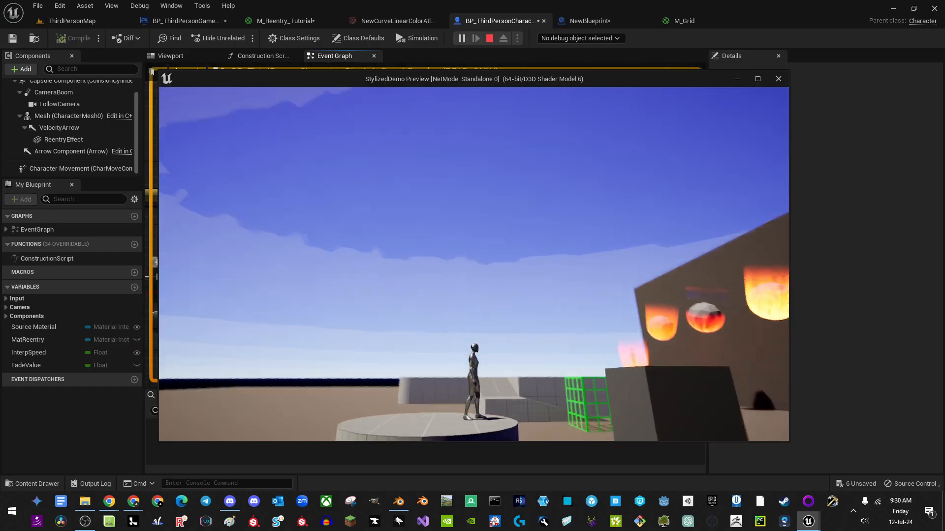
{"action": "key", "text": "d"}
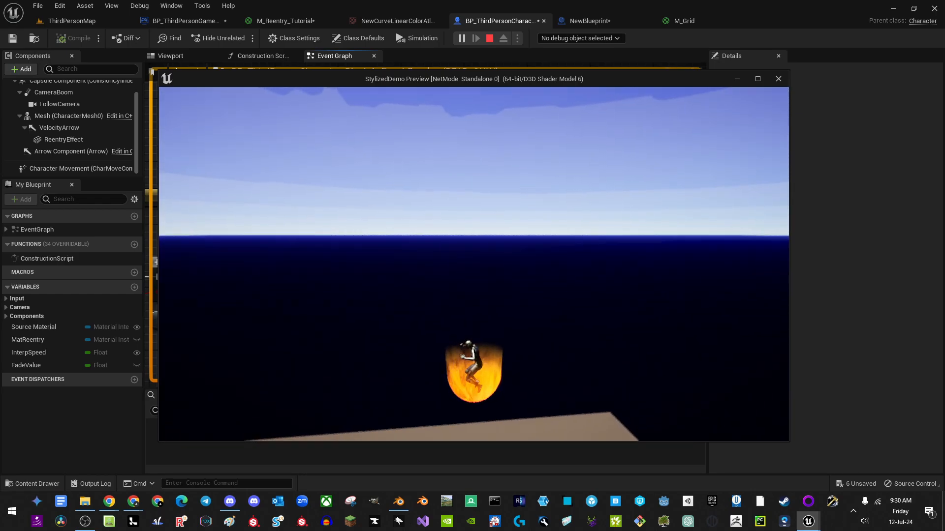
{"action": "key", "text": "a"}
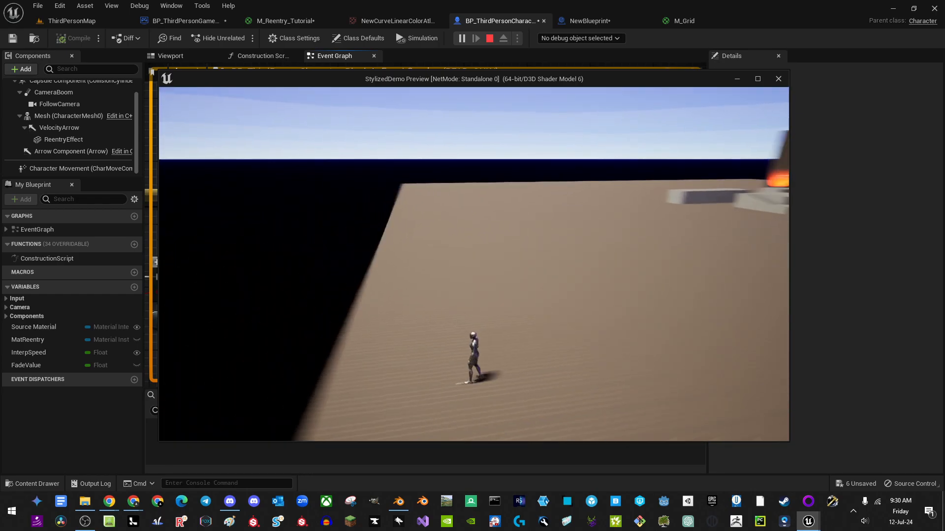
{"action": "key", "text": "Escape"}
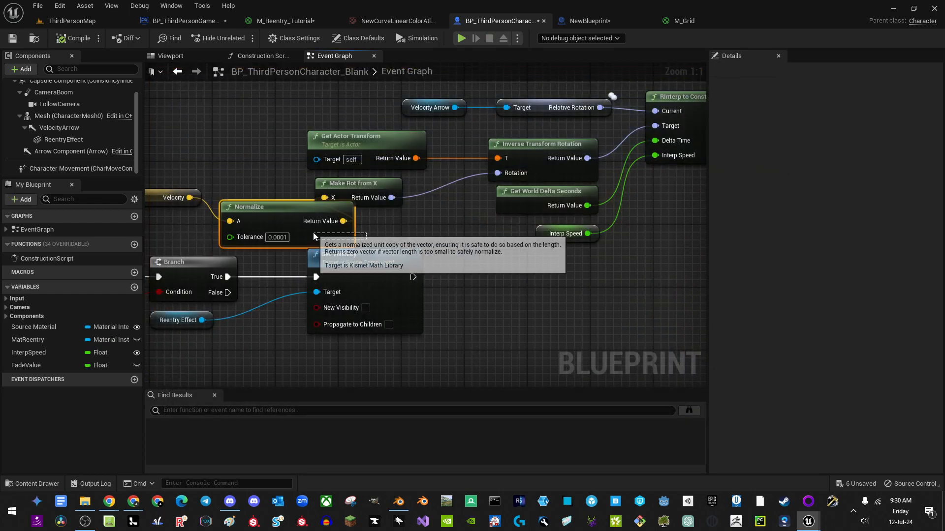
Step: Delete the Normalize node and wire Velocity straight into Make Rot from X
{"action": "key", "text": "Delete"}
{"action": "right_click_drag", "start_coordinate": [212, 217], "coordinate": [332, 220]}
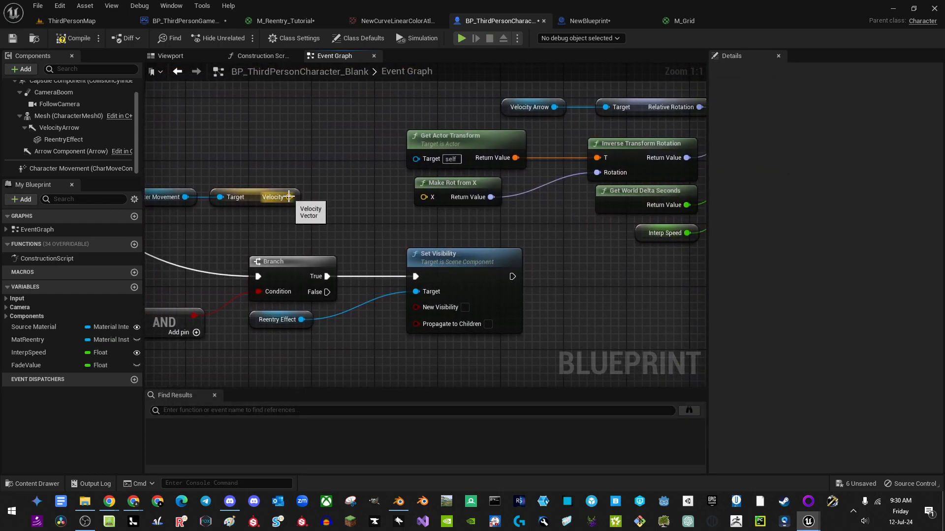
{"action": "left_click_drag", "start_coordinate": [432, 202], "coordinate": [432, 199]}
{"action": "right_click_drag", "start_coordinate": [260, 224], "coordinate": [411, 233]}
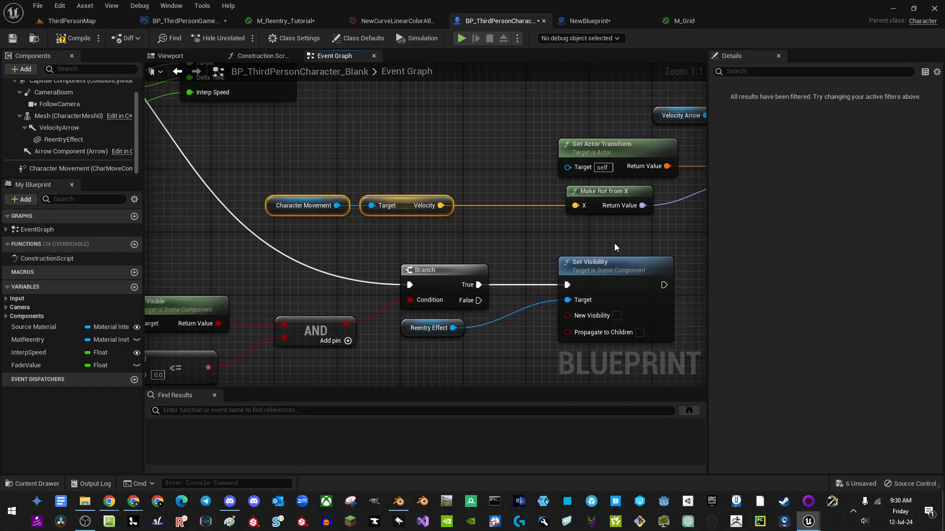
{"action": "right_click_drag", "start_coordinate": [615, 247], "coordinate": [415, 270]}
{"action": "right_click_drag", "start_coordinate": [495, 267], "coordinate": [298, 348]}
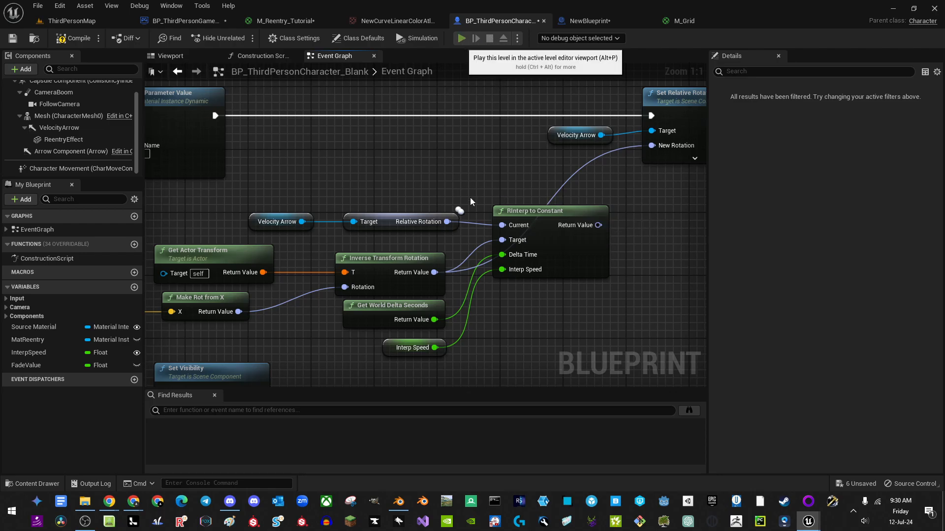
Step: Run three play previews, including a high jump, to watch the flame rotation
{"action": "key", "text": "alt+p"}
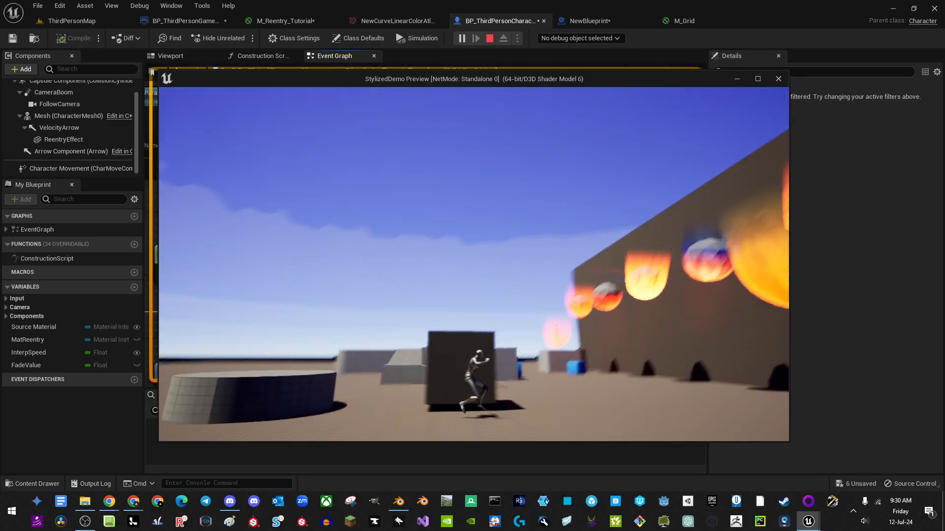
{"action": "key", "text": "space"}
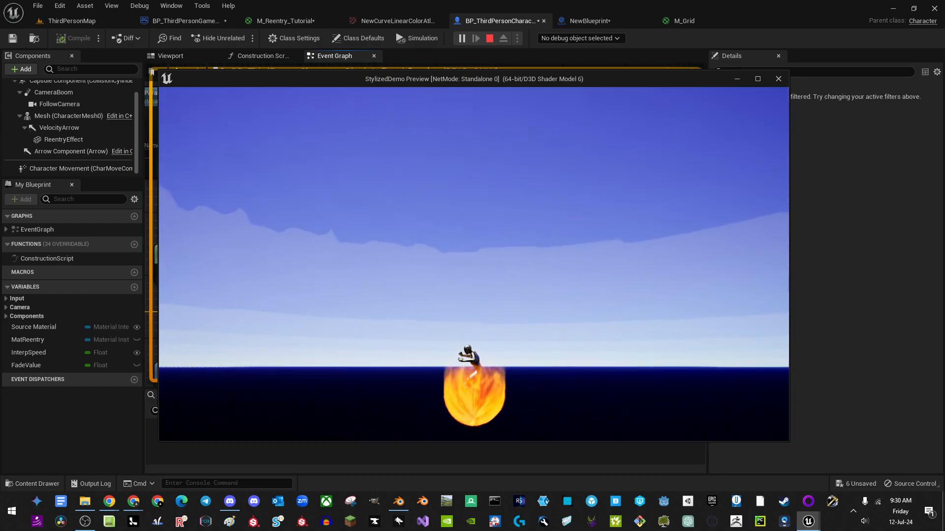
{"action": "key", "text": "Escape"}
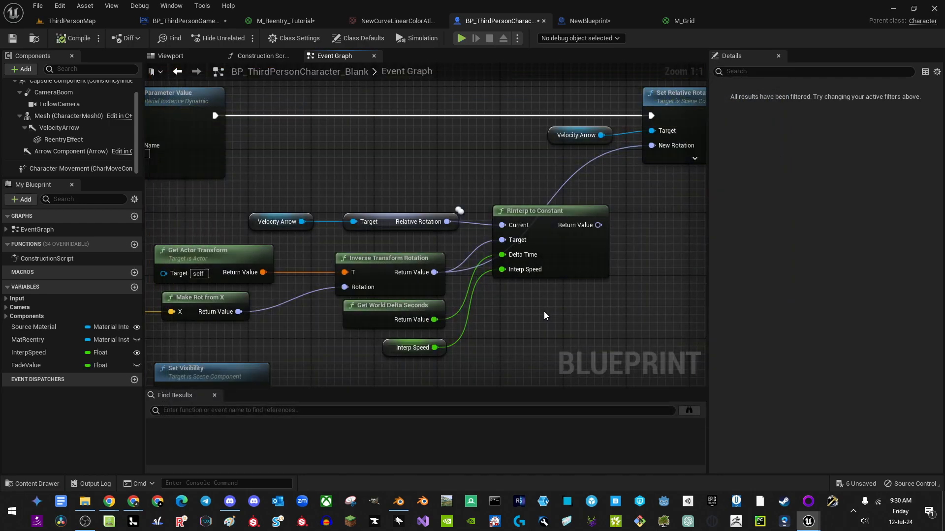
{"action": "right_click_drag", "start_coordinate": [533, 305], "coordinate": [488, 290]}
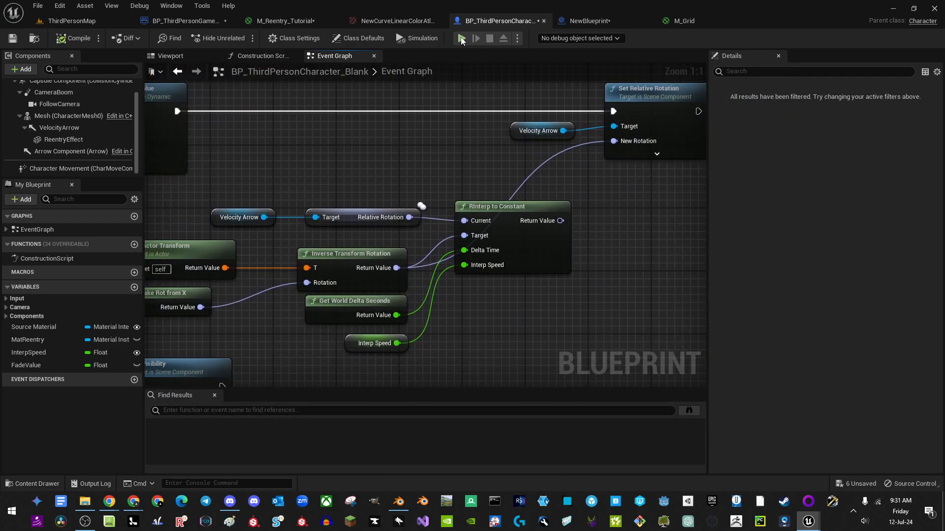
{"action": "key", "text": "alt+p"}
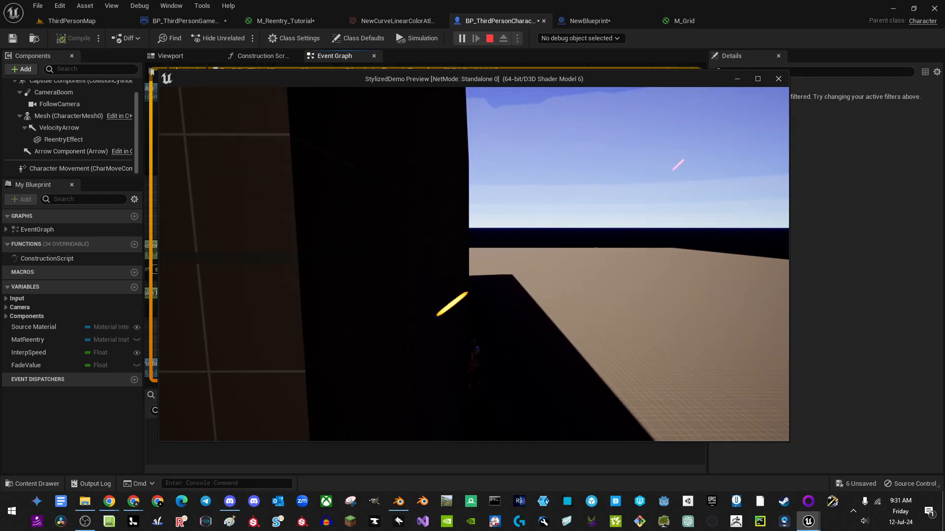
{"action": "key", "text": "Escape"}
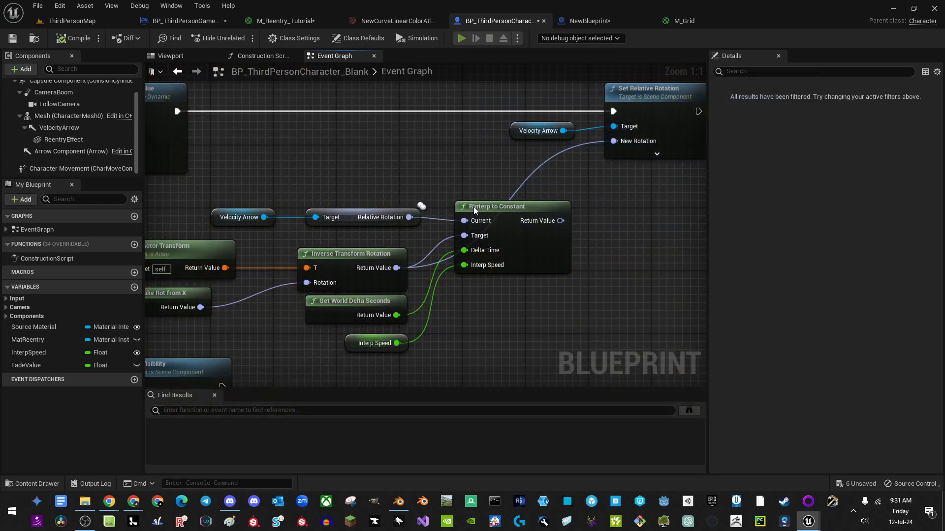
{"action": "key", "text": "alt+p"}
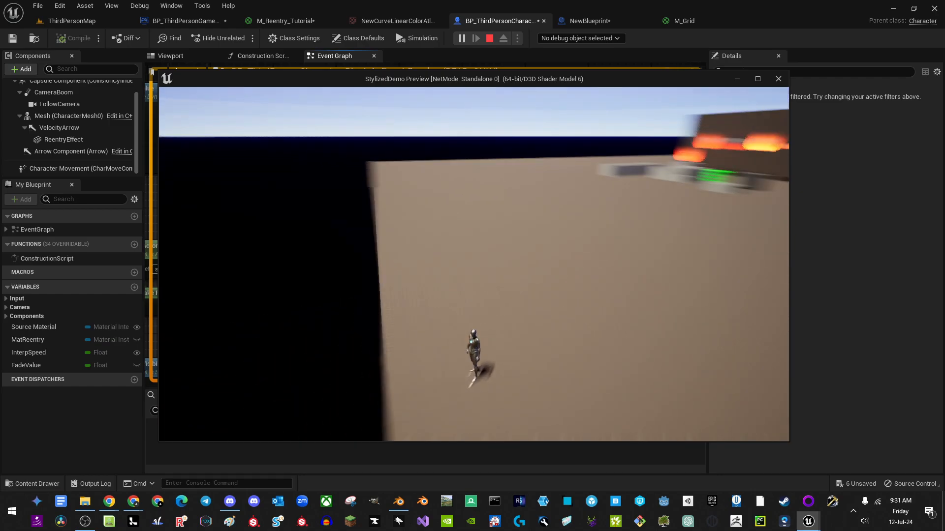
{"action": "key", "text": "Escape"}
Step: Reposition RInterp to Constant and connect Inverse Transform Rotation into its Target pin
{"action": "right_click_drag", "start_coordinate": [527, 295], "coordinate": [470, 289]}
{"action": "right_click_drag", "start_coordinate": [419, 273], "coordinate": [444, 284]}
{"action": "left_click_drag", "start_coordinate": [508, 243], "coordinate": [582, 155]}
{"action": "left_click_drag", "start_coordinate": [500, 289], "coordinate": [512, 273]}
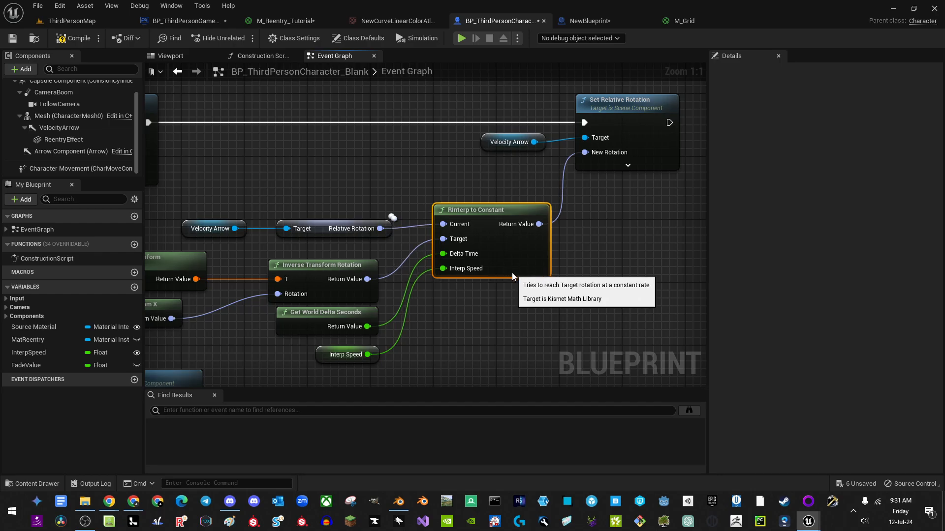
{"action": "right_click_drag", "start_coordinate": [404, 329], "coordinate": [492, 286]}
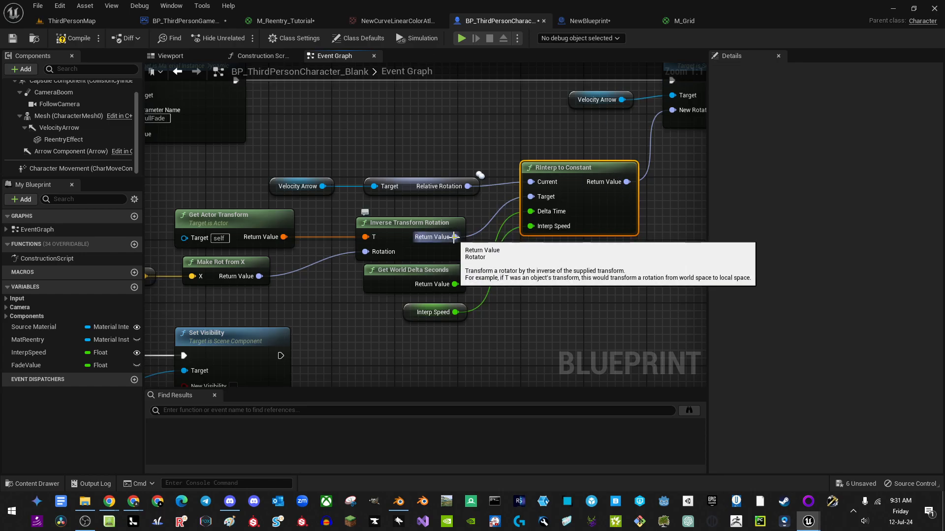
{"action": "left_click_drag", "start_coordinate": [454, 237], "coordinate": [541, 191]}
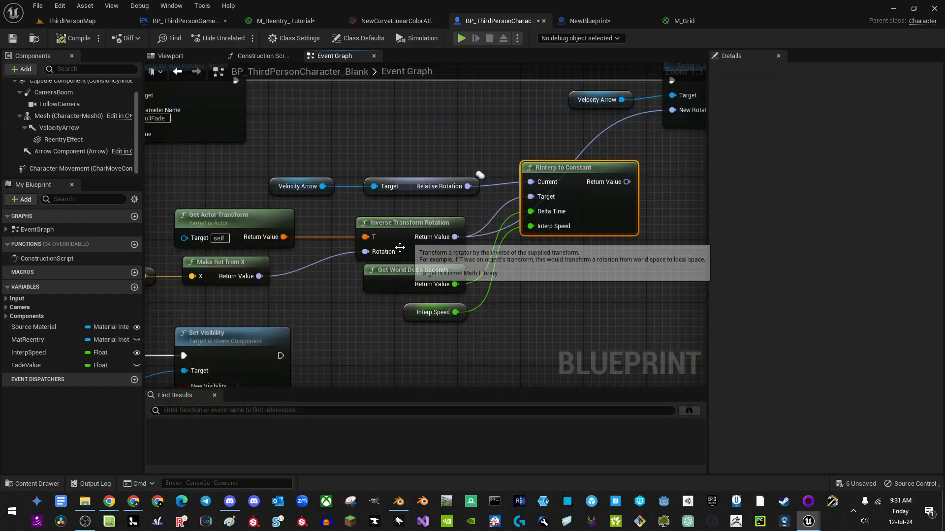
Step: Play-test the level twice more to check the reconnected rotation
{"action": "right_click_drag", "start_coordinate": [353, 306], "coordinate": [377, 296]}
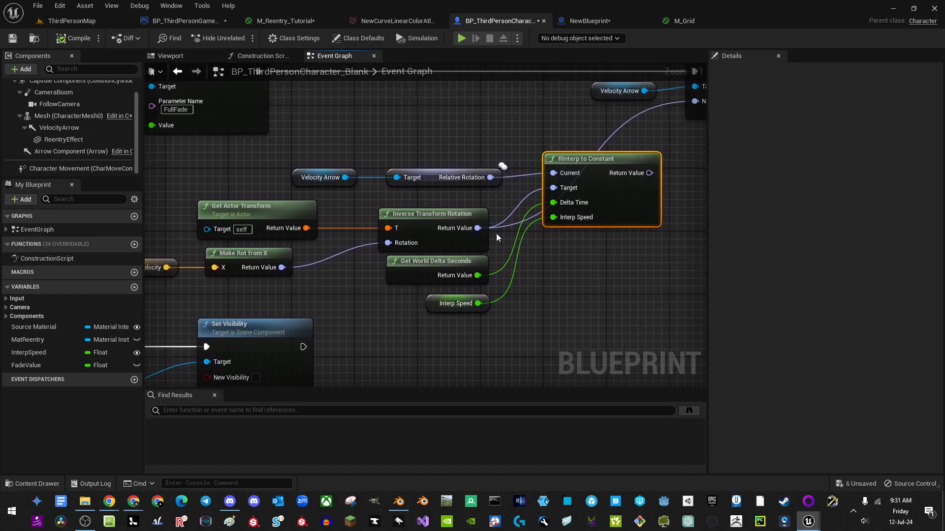
{"action": "right_click_drag", "start_coordinate": [601, 250], "coordinate": [493, 262]}
{"action": "left_click", "coordinate": [461, 39]}
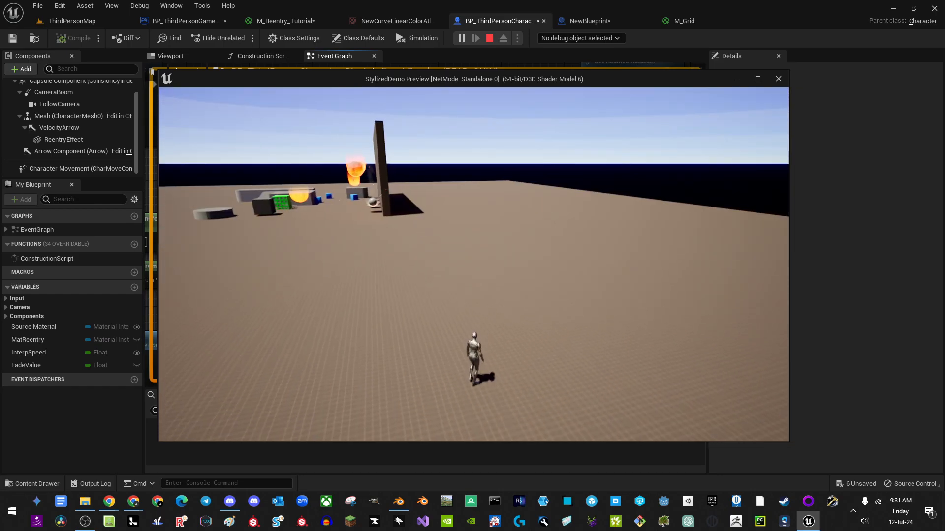
{"action": "key", "text": "Escape"}
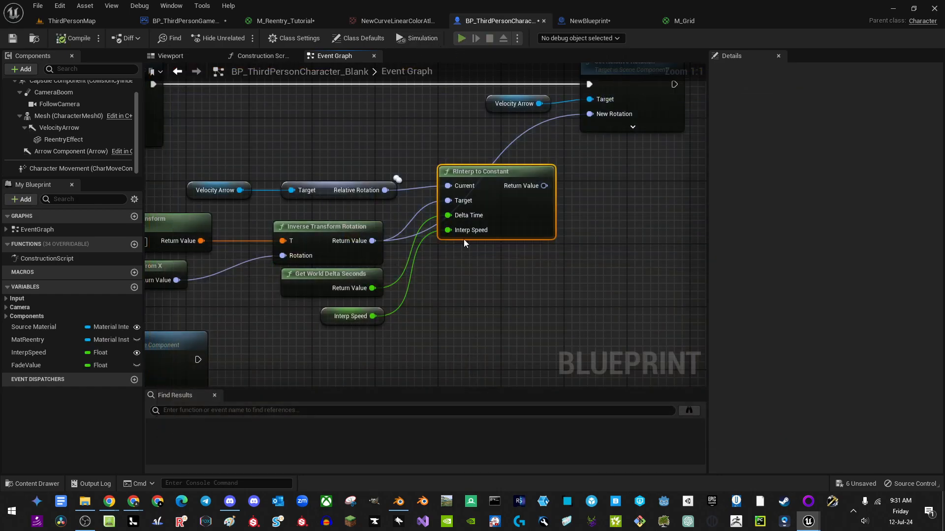
{"action": "key", "text": "alt+p"}
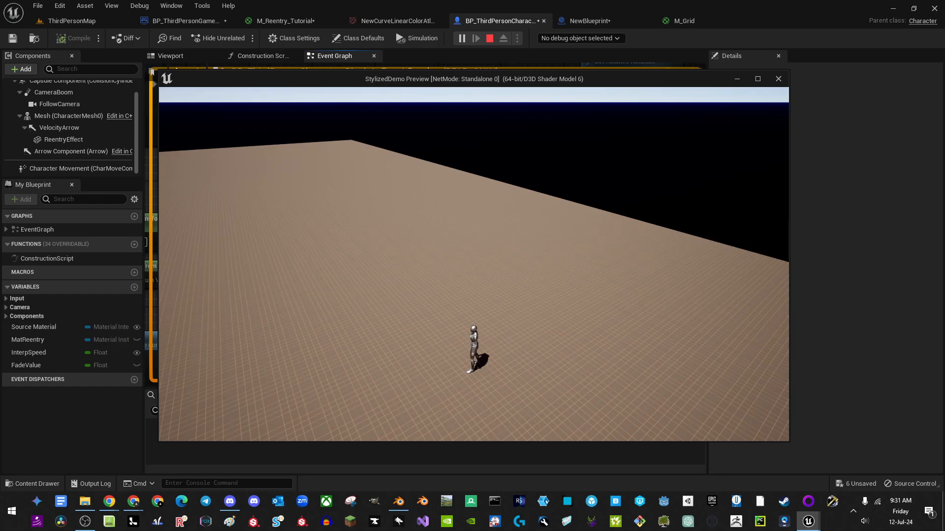
{"action": "key", "text": "Escape"}
Step: Pan along the event graph back to the Sequence node
{"action": "right_click_drag", "start_coordinate": [457, 271], "coordinate": [514, 335]}
{"action": "scroll", "coordinate": [480, 288], "scroll_direction": "down", "scroll_amount": 2}
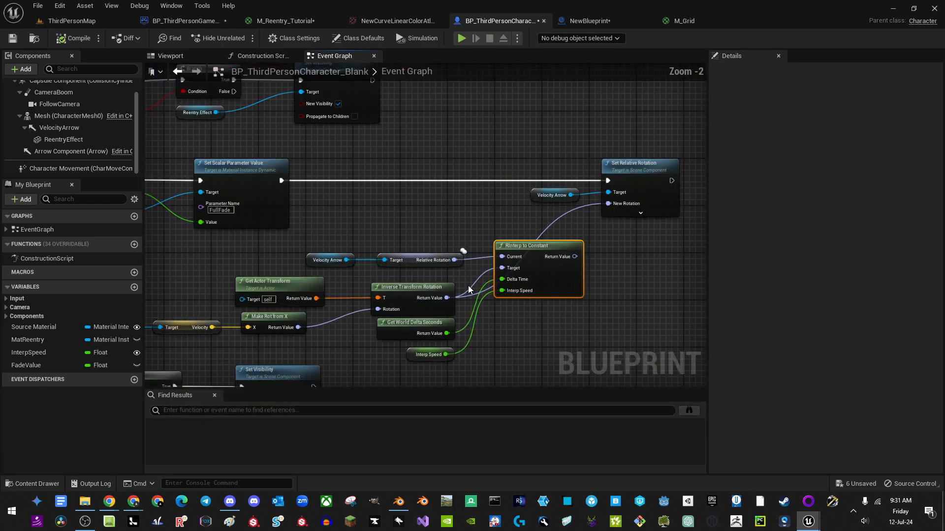
{"action": "right_click_drag", "start_coordinate": [468, 289], "coordinate": [791, 232]}
{"action": "right_click_drag", "start_coordinate": [449, 252], "coordinate": [490, 309]}
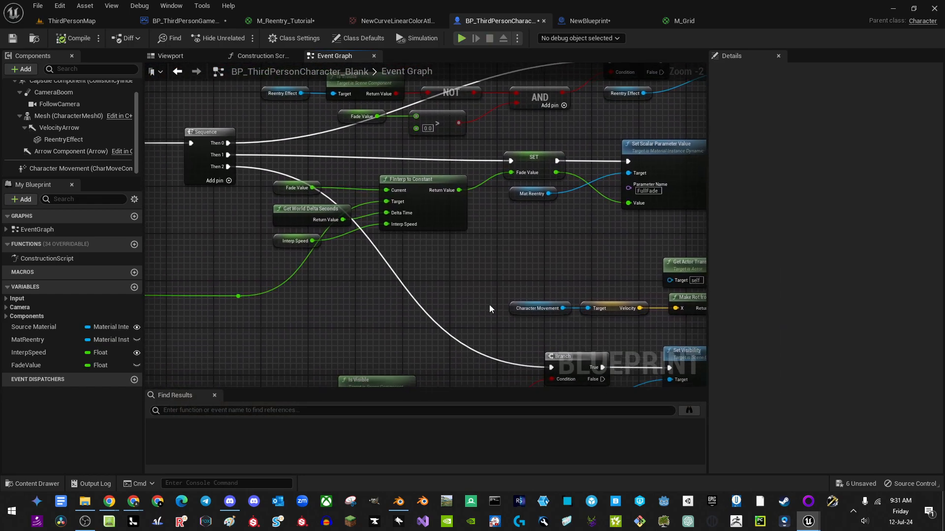
{"action": "left_click", "coordinate": [365, 273]}
{"action": "right_click_drag", "start_coordinate": [381, 311], "coordinate": [349, 309]}
{"action": "left_click_drag", "start_coordinate": [207, 297], "coordinate": [481, 181]}
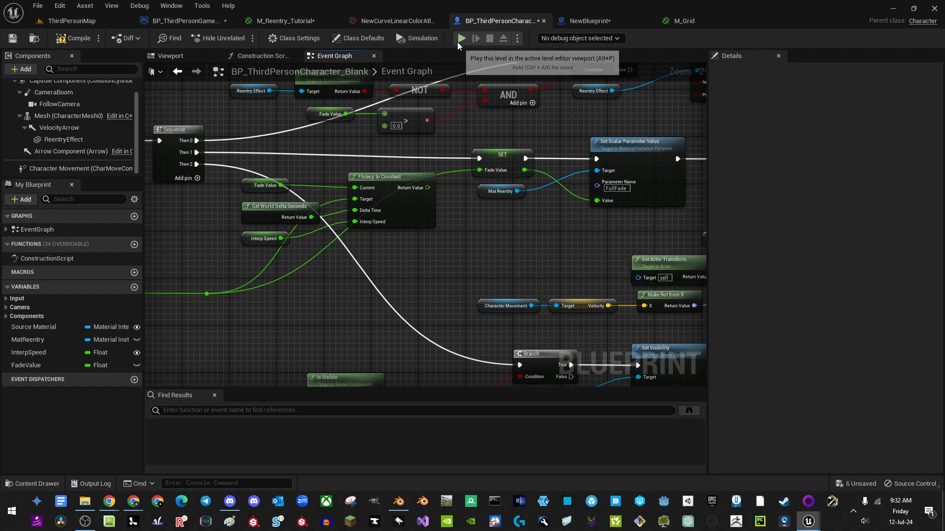
{"action": "key", "text": "alt+p"}
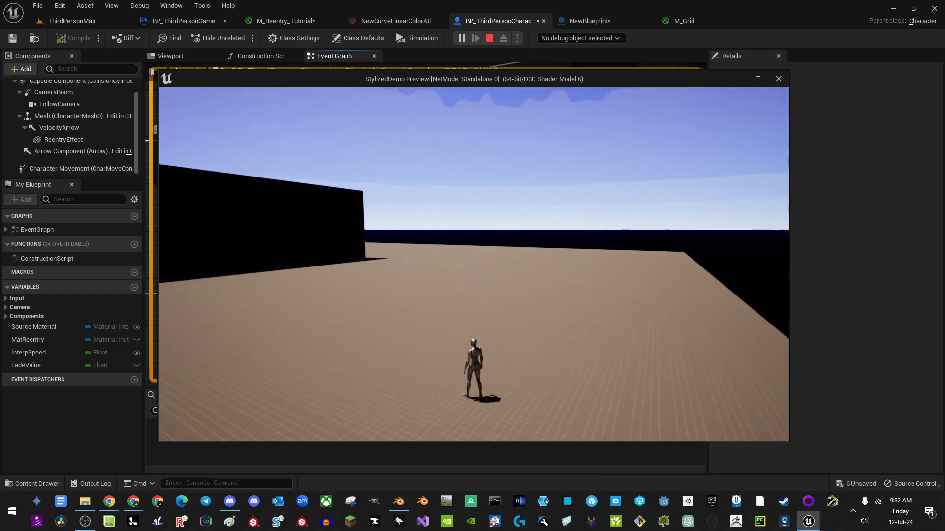
{"action": "key", "text": "Escape"}
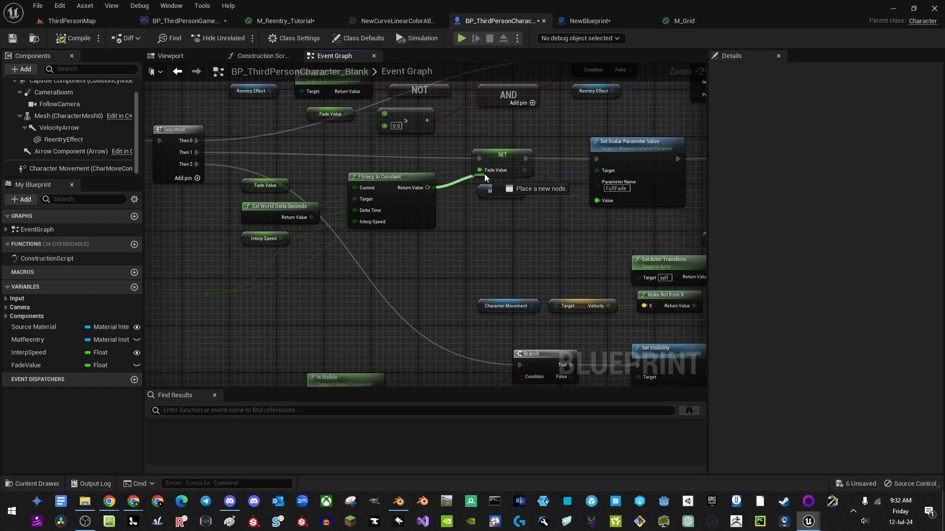
{"action": "right_click_drag", "start_coordinate": [689, 266], "coordinate": [290, 243]}
{"action": "right_click_drag", "start_coordinate": [575, 232], "coordinate": [497, 248]}
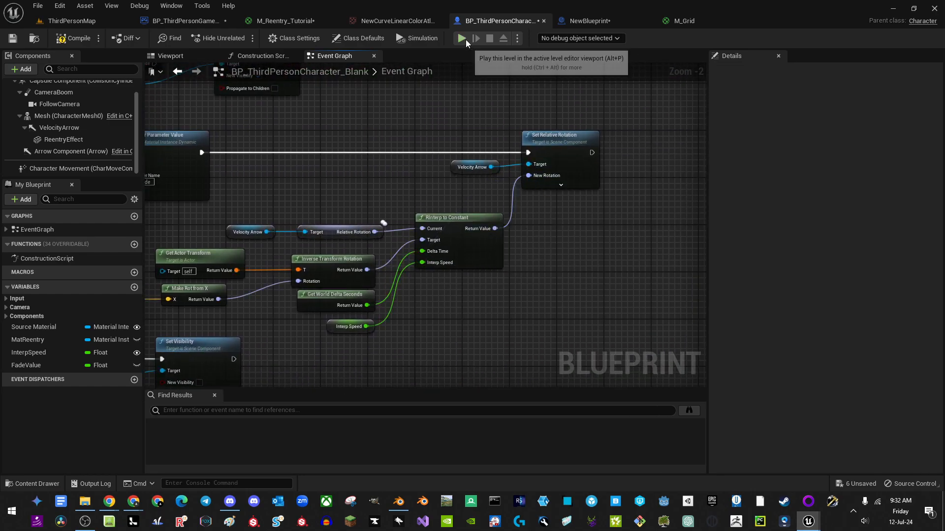
{"action": "left_click", "coordinate": [461, 38]}
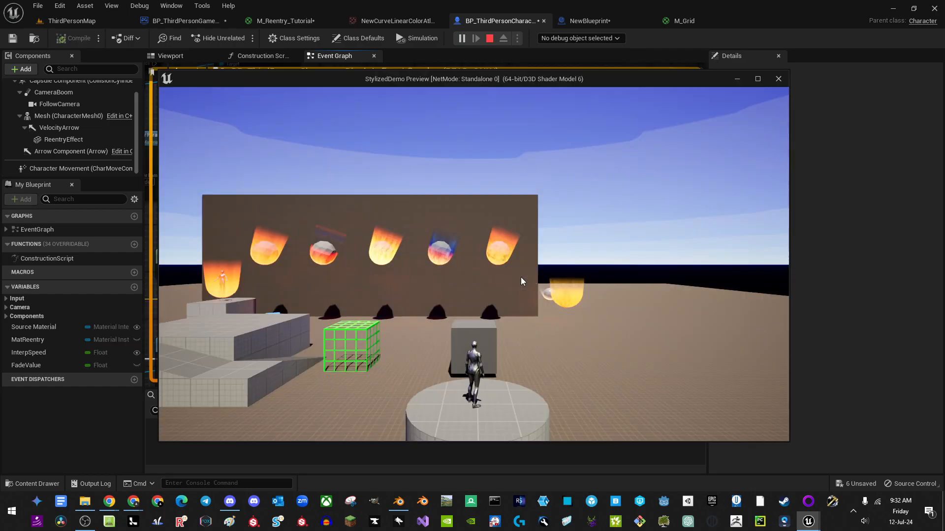
{"action": "key", "text": "space"}
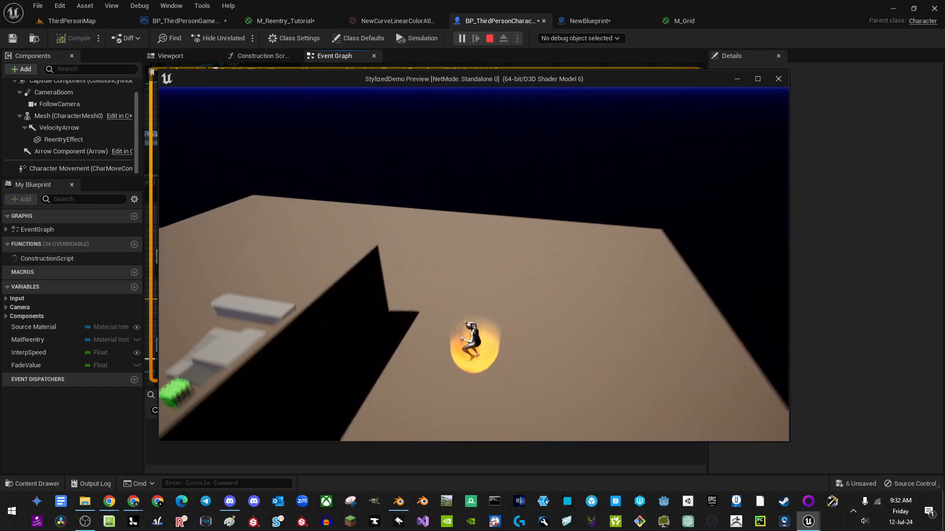
{"action": "key", "text": "w"}
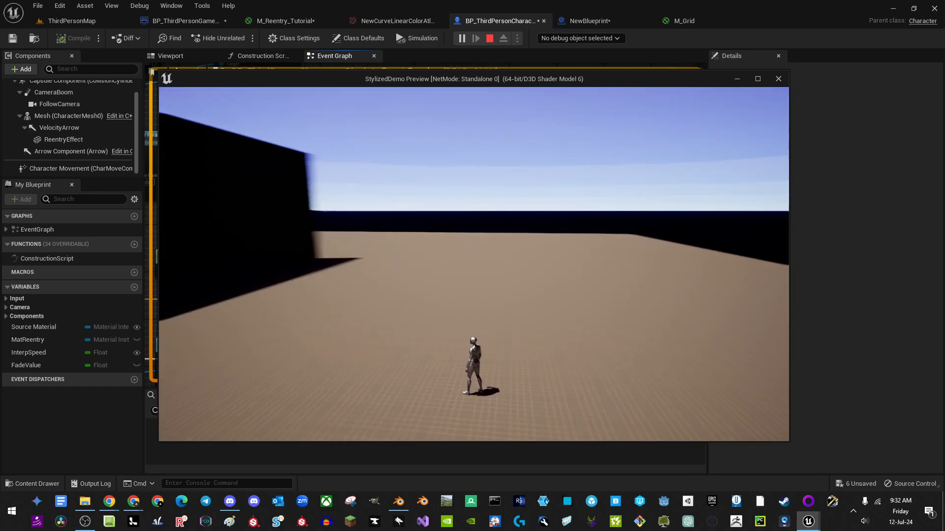
{"action": "key", "text": "a"}
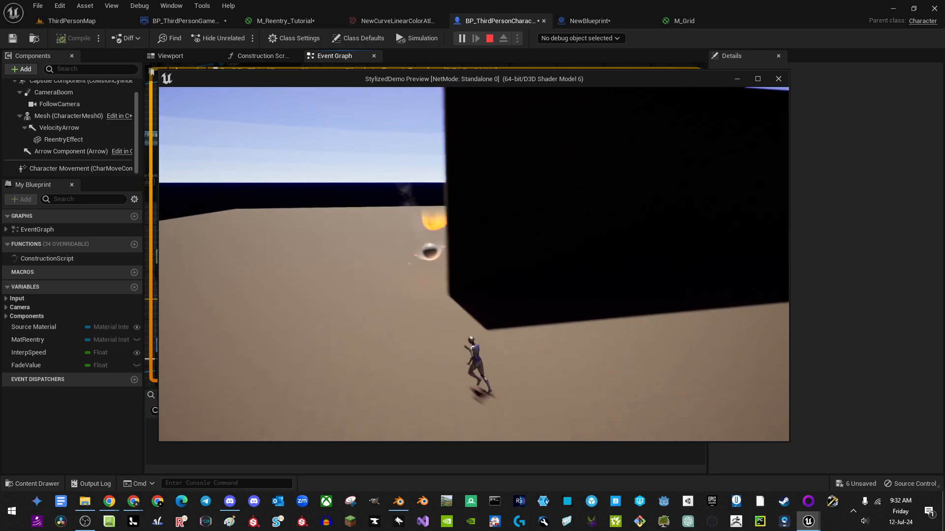
{"action": "key", "text": "a"}
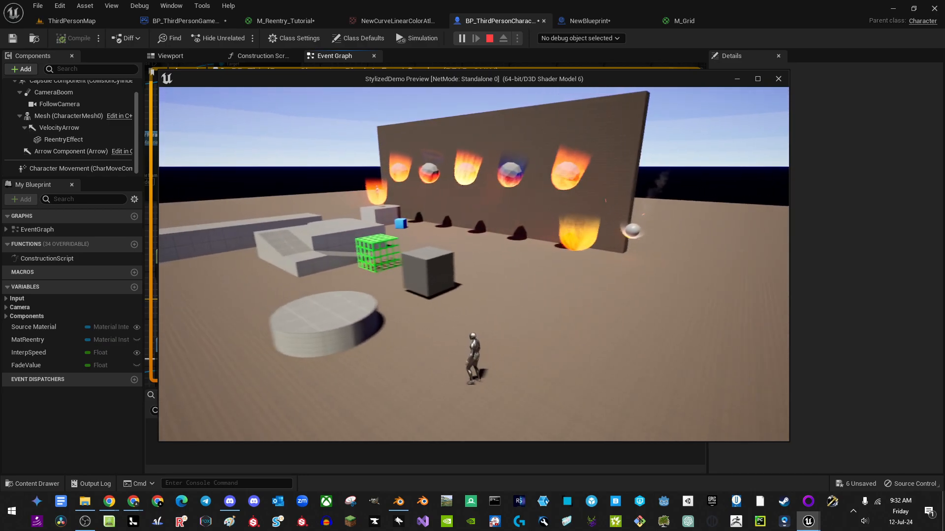
{"action": "key", "text": "Escape"}
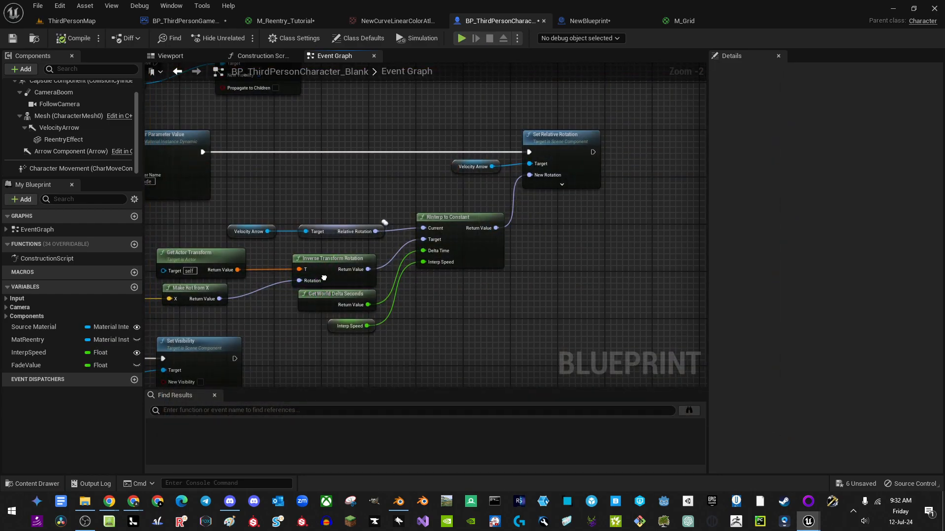
{"action": "scroll", "coordinate": [472, 240], "scroll_direction": "down", "scroll_amount": 3}
{"action": "scroll", "coordinate": [472, 240], "scroll_direction": "down", "scroll_amount": 1}
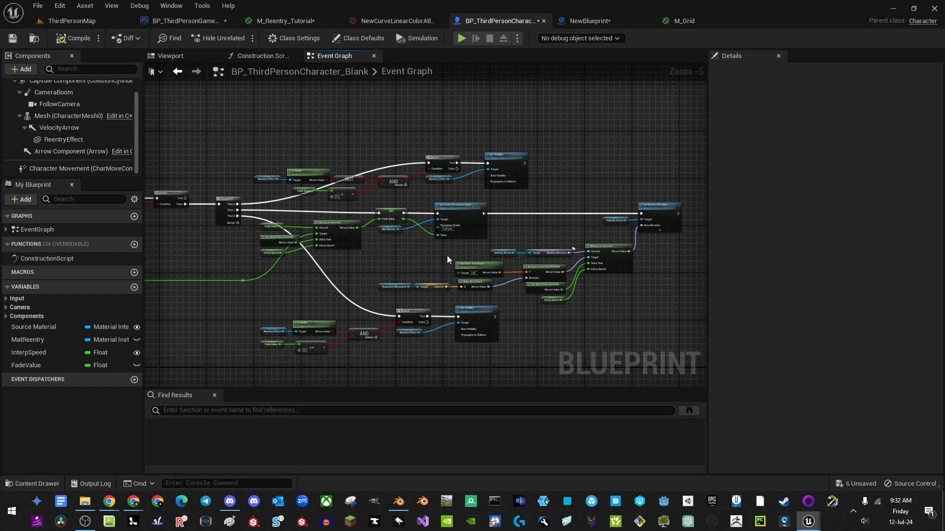
Step: In M_Reentry_Tutorial, move the DepthFade? comment up beside the Switch node
{"action": "left_click", "coordinate": [292, 21]}
{"action": "right_click_drag", "start_coordinate": [415, 303], "coordinate": [455, 181]}
{"action": "scroll", "coordinate": [458, 216], "scroll_direction": "down", "scroll_amount": 2}
{"action": "right_click_drag", "start_coordinate": [476, 246], "coordinate": [466, 247]}
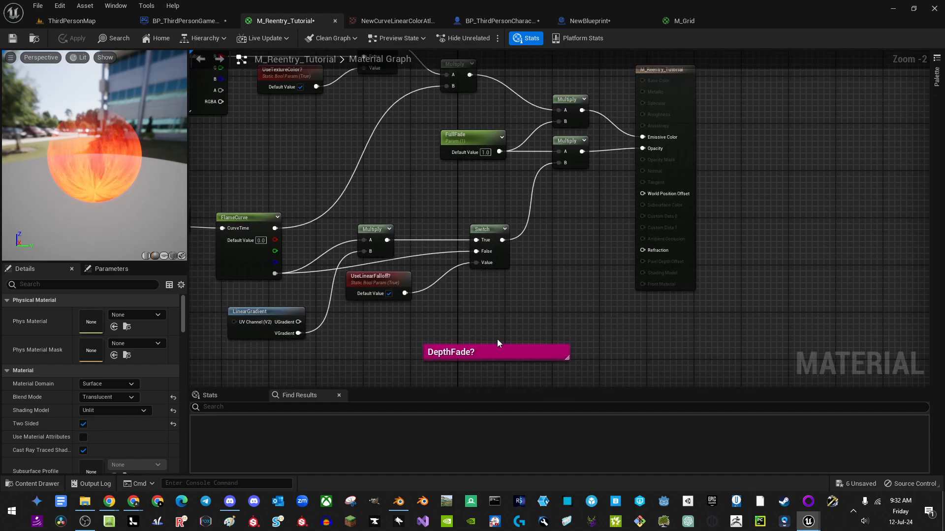
{"action": "left_click_drag", "start_coordinate": [500, 350], "coordinate": [511, 326]}
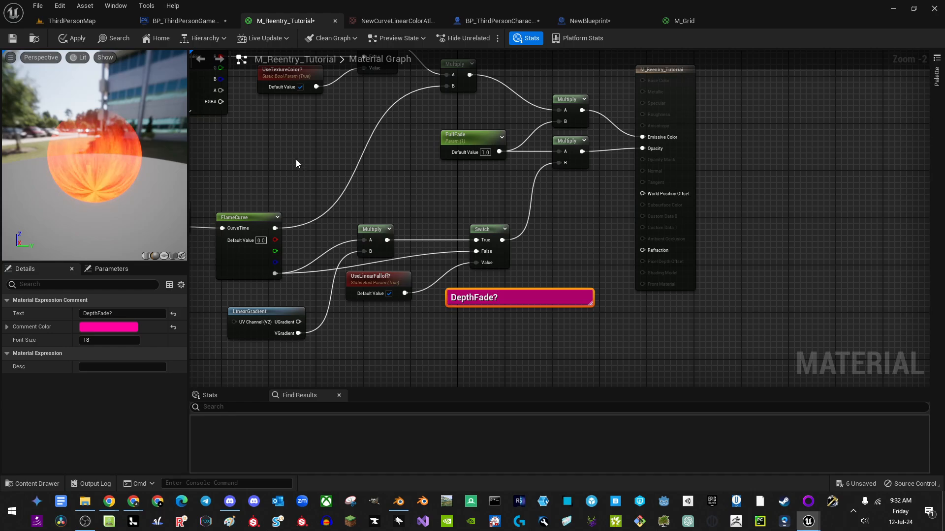
Step: Zoom out to view the whole material graph, then return to ThirdPersonMap
{"action": "right_click_drag", "start_coordinate": [362, 95], "coordinate": [499, 126]}
{"action": "scroll", "coordinate": [425, 137], "scroll_direction": "down", "scroll_amount": 2}
{"action": "right_click_drag", "start_coordinate": [254, 117], "coordinate": [263, 127]}
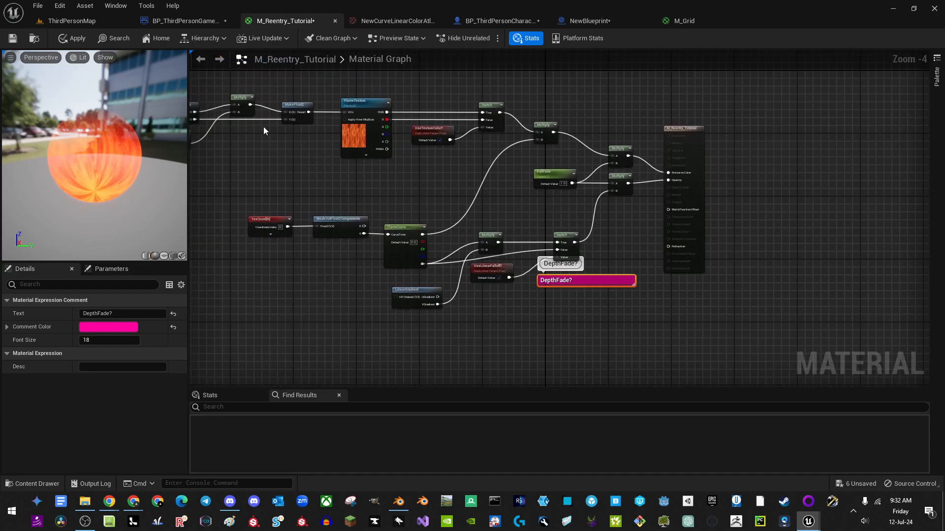
{"action": "left_click", "coordinate": [88, 22]}
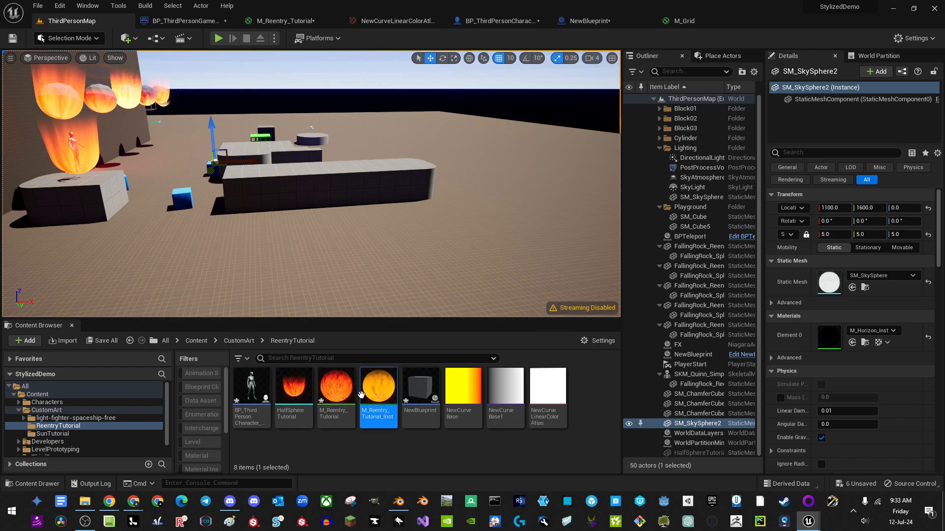
Step: Browse the CustomArt folder and open ShipOutline in the Static Mesh Editor
{"action": "right_click_drag", "start_coordinate": [340, 236], "coordinate": [290, 212]}
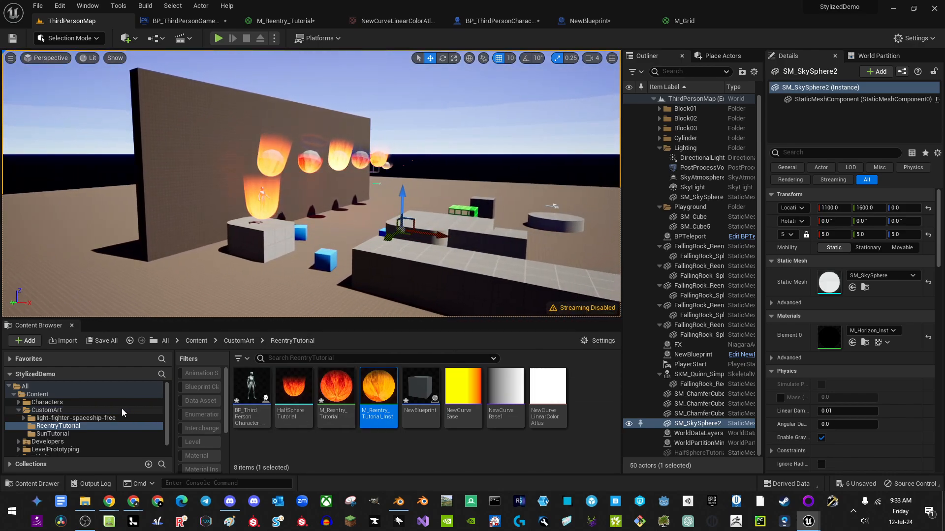
{"action": "left_click", "coordinate": [46, 411]}
{"action": "scroll", "coordinate": [374, 389], "scroll_direction": "down", "scroll_amount": 5}
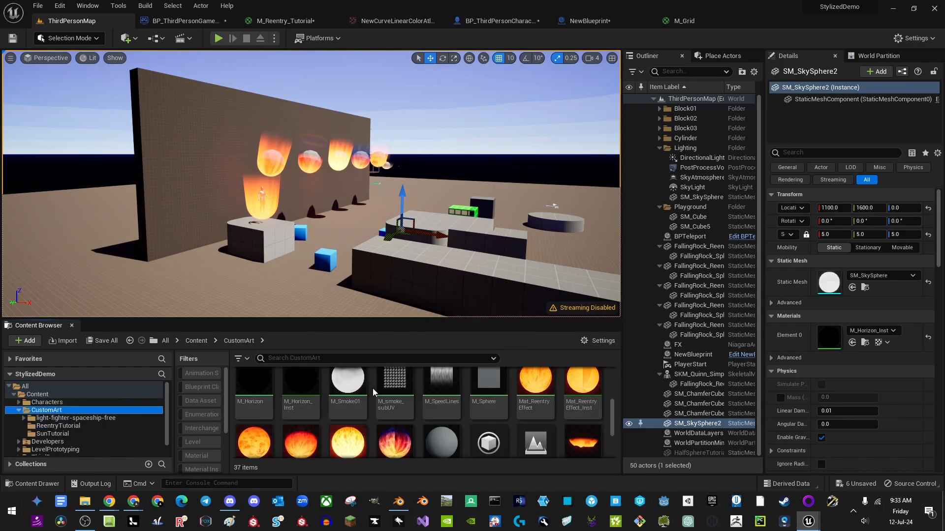
{"action": "scroll", "coordinate": [484, 404], "scroll_direction": "up", "scroll_amount": 5}
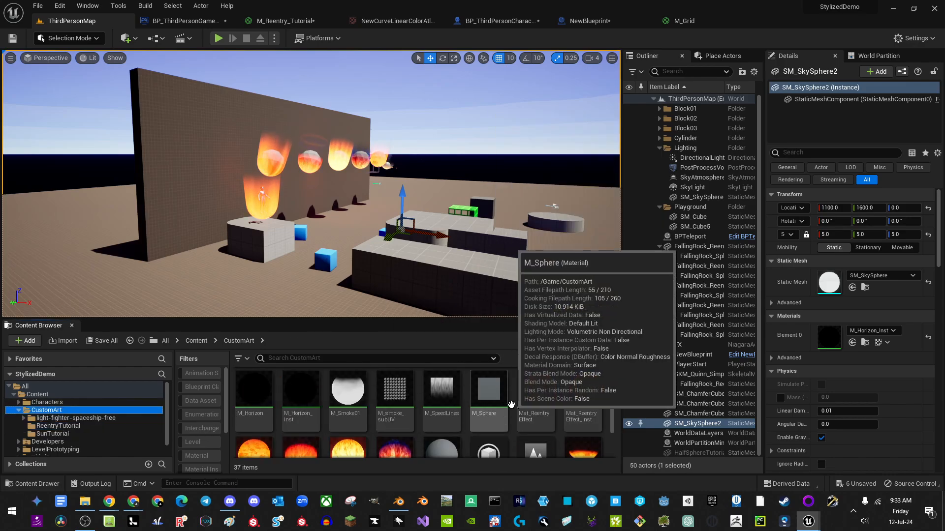
{"action": "scroll", "coordinate": [522, 403], "scroll_direction": "down", "scroll_amount": 5}
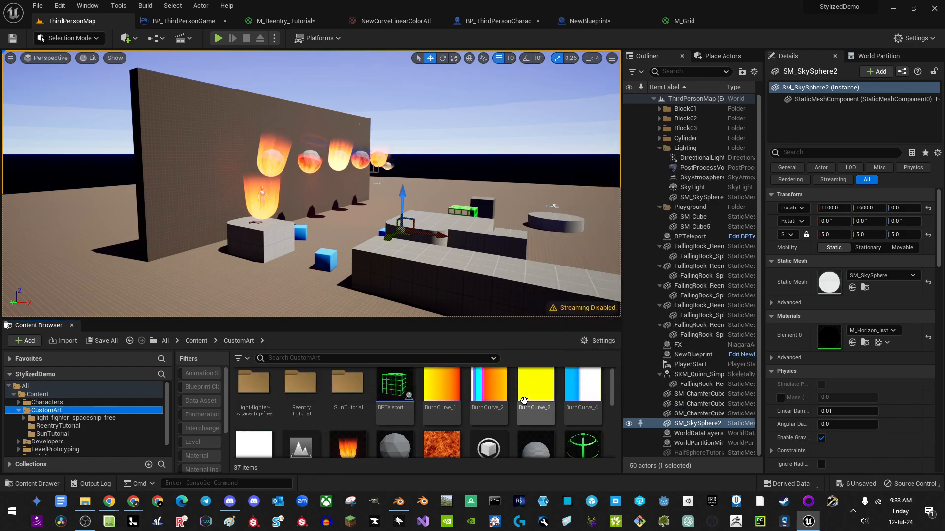
{"action": "scroll", "coordinate": [492, 433], "scroll_direction": "down", "scroll_amount": 2}
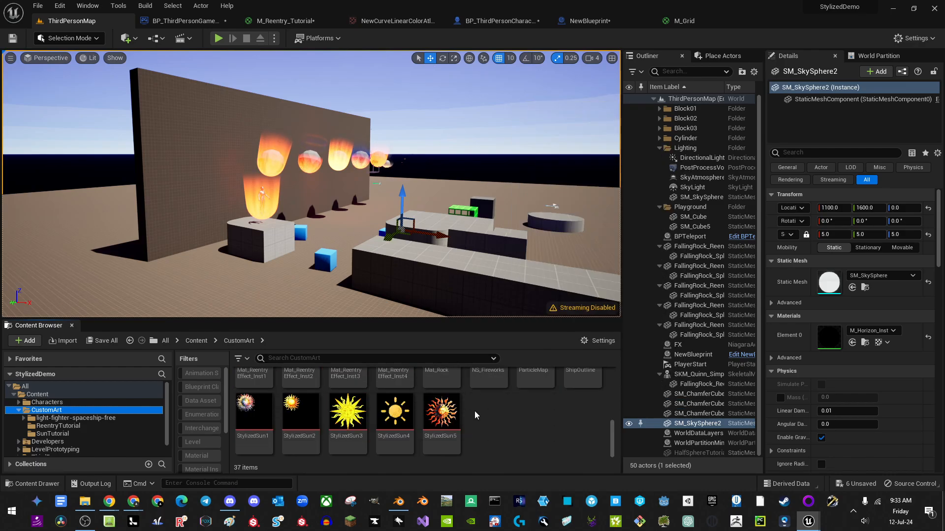
{"action": "scroll", "coordinate": [475, 412], "scroll_direction": "up", "scroll_amount": 5}
{"action": "scroll", "coordinate": [443, 421], "scroll_direction": "up", "scroll_amount": 2}
{"action": "scroll", "coordinate": [495, 415], "scroll_direction": "down", "scroll_amount": 2}
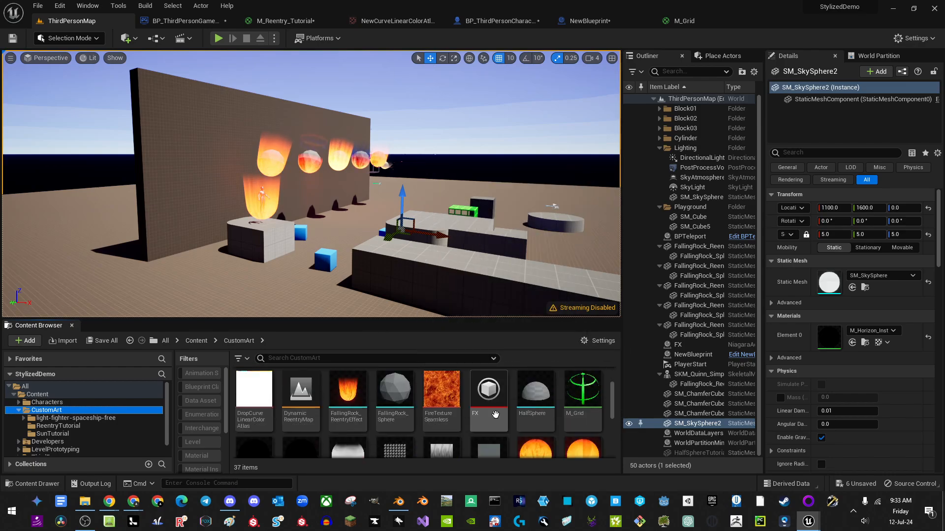
{"action": "scroll", "coordinate": [515, 417], "scroll_direction": "up", "scroll_amount": 3}
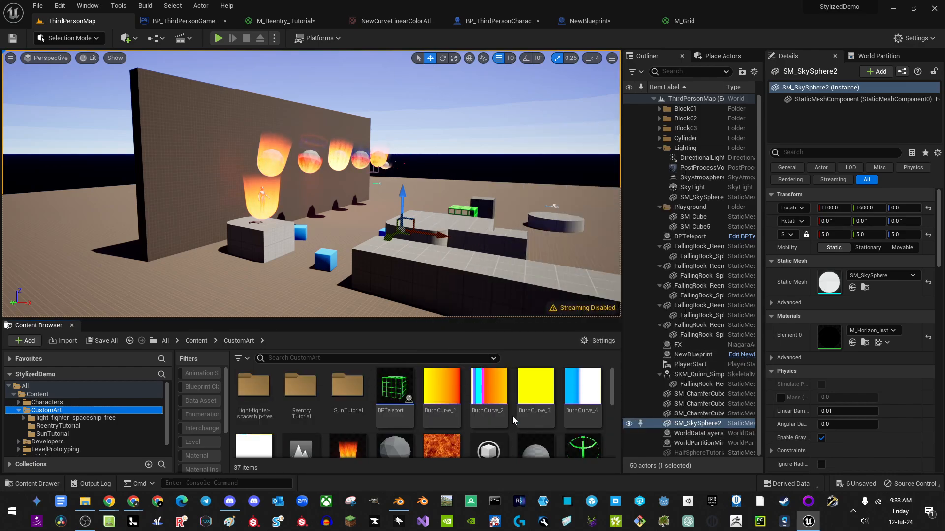
{"action": "scroll", "coordinate": [502, 406], "scroll_direction": "down", "scroll_amount": 4}
{"action": "scroll", "coordinate": [522, 411], "scroll_direction": "down", "scroll_amount": 2}
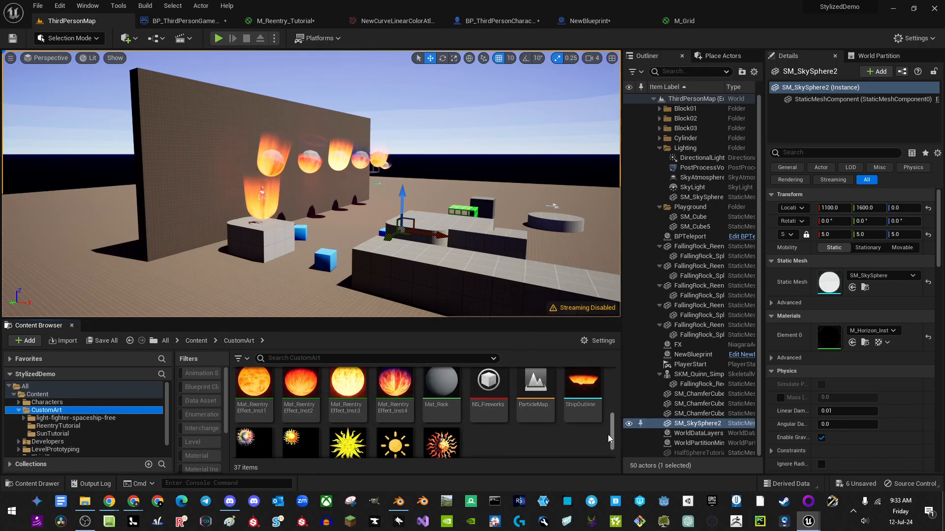
{"action": "double_click", "coordinate": [582, 387]}
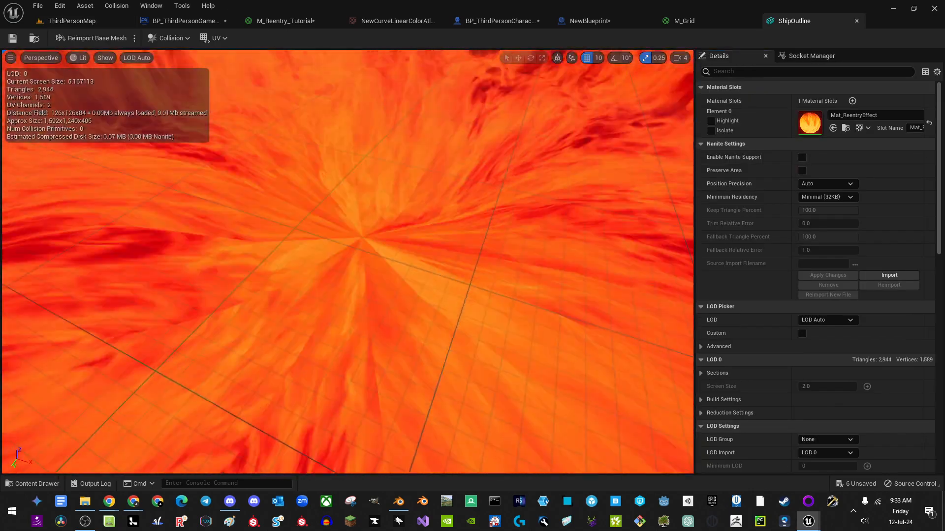
Step: Frame and orbit the flame-textured ShipOutline disc, then go back to ThirdPersonMap
{"action": "key", "text": "s"}
{"action": "mouse_move", "coordinate": [444, 276]}
{"action": "right_mouse_down"}
{"action": "mouse_move", "coordinate": [446, 260]}
{"action": "mouse_move", "coordinate": [451, 295]}
{"action": "mouse_move", "coordinate": [444, 276]}
{"action": "right_mouse_up"}
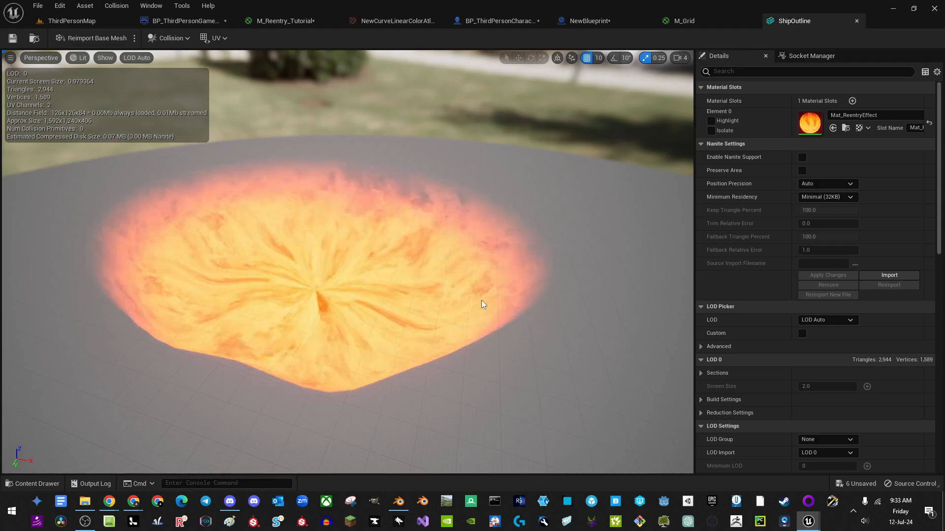
{"action": "right_click_drag", "start_coordinate": [410, 350], "coordinate": [475, 365]}
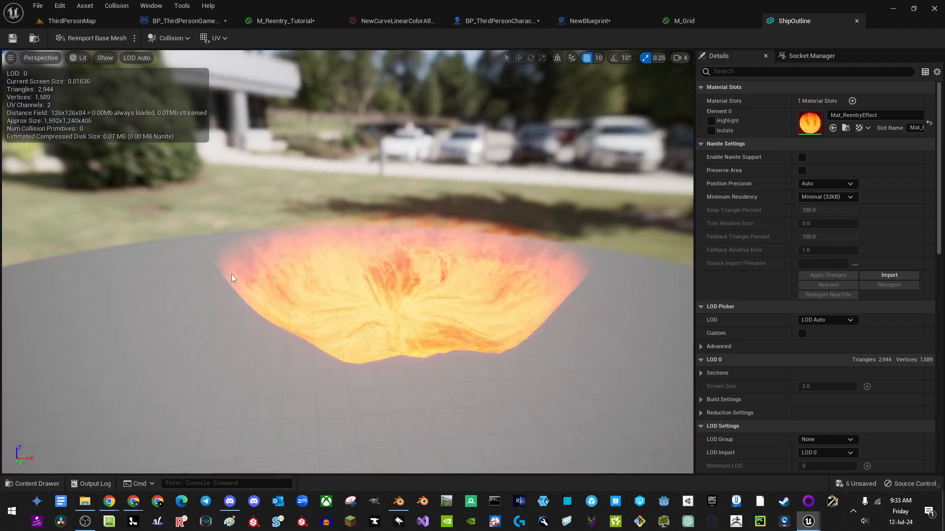
{"action": "left_click", "coordinate": [81, 22]}
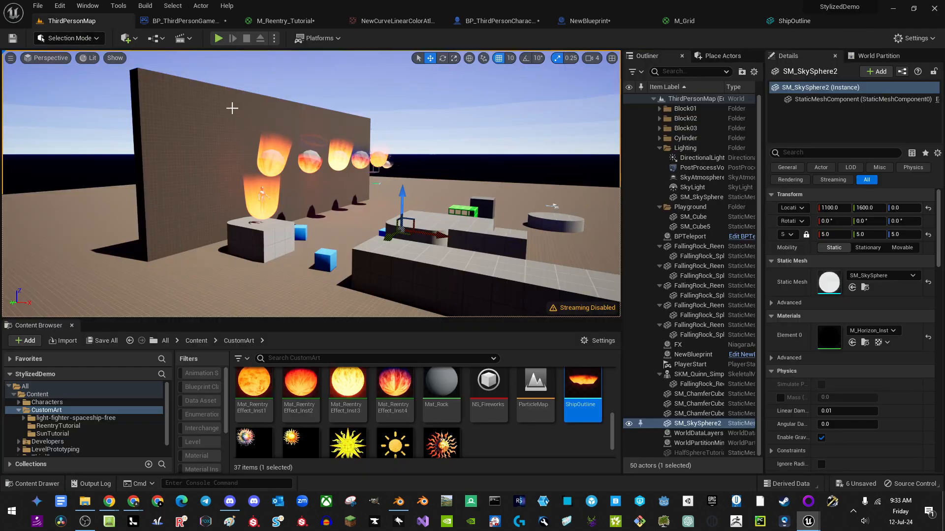
{"action": "mouse_move", "coordinate": [311, 183]}
{"action": "right_mouse_down"}
{"action": "mouse_move", "coordinate": [308, 201]}
{"action": "mouse_move", "coordinate": [322, 189]}
{"action": "mouse_move", "coordinate": [268, 170]}
{"action": "mouse_move", "coordinate": [372, 179]}
{"action": "mouse_move", "coordinate": [290, 167]}
{"action": "mouse_move", "coordinate": [332, 199]}
{"action": "mouse_move", "coordinate": [315, 197]}
{"action": "right_mouse_up"}
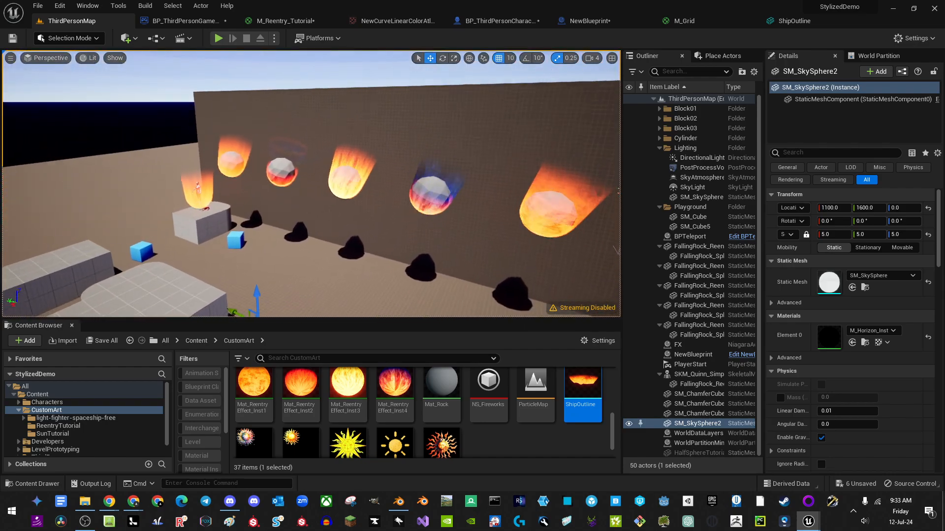